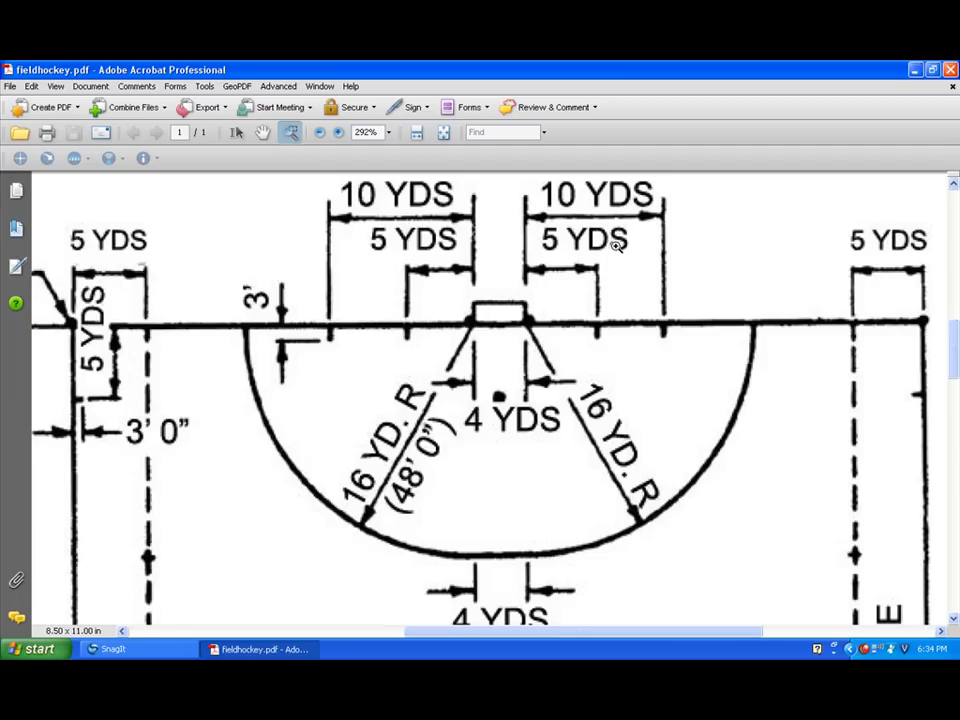
Put the field hockey PDF out of the way and launch MicroStation V8i.
{"action": "left_click", "coordinate": [914, 70]}
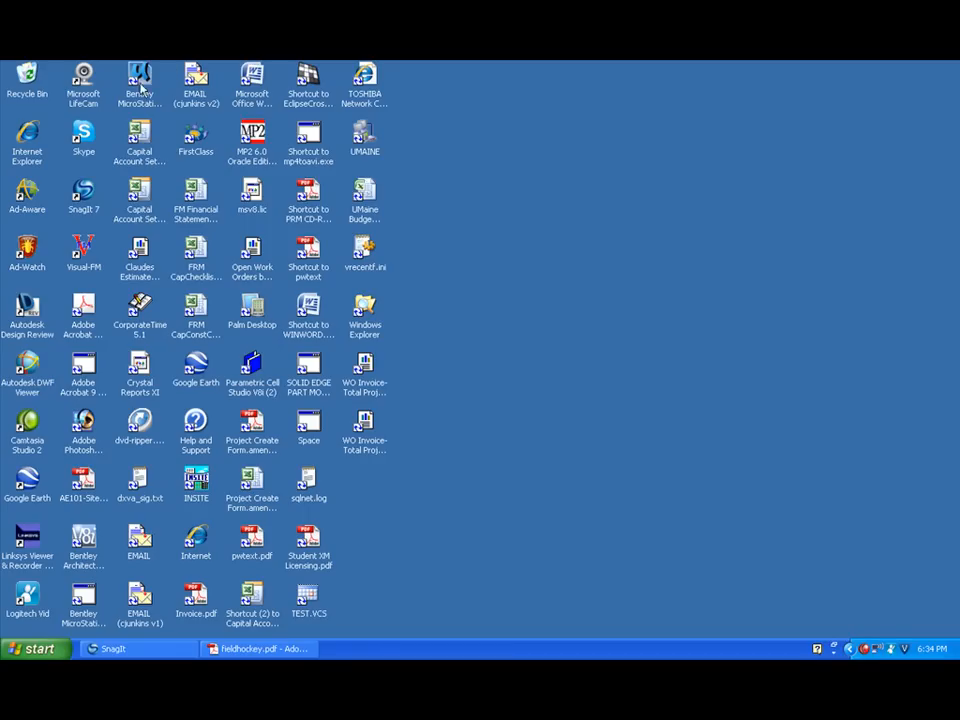
{"action": "left_click", "coordinate": [139, 80]}
{"action": "key", "text": "Return"}
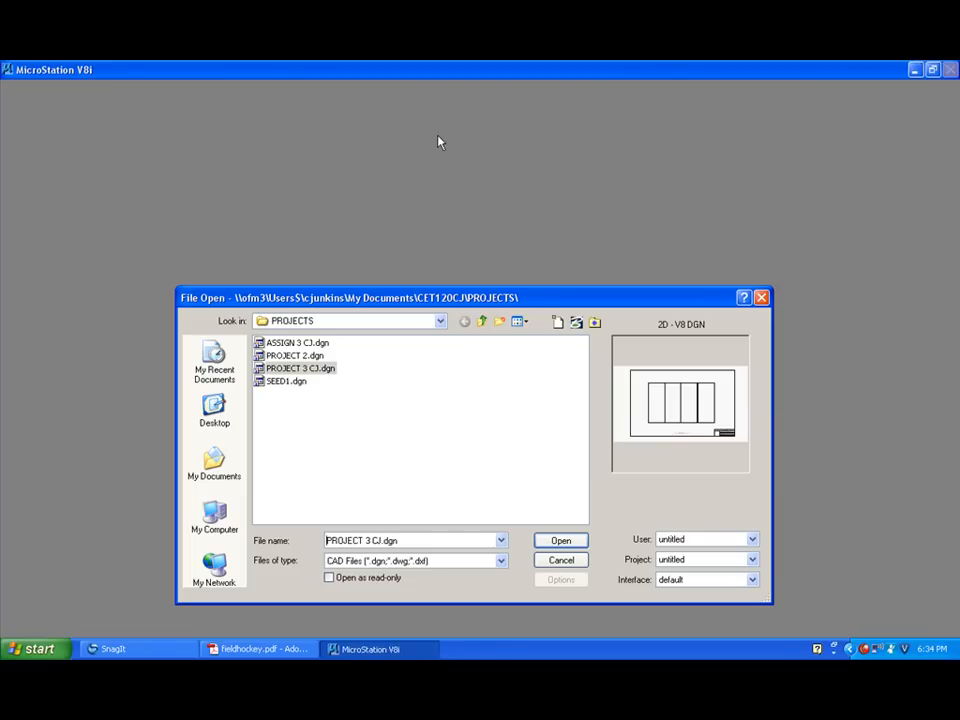
Rename the copied PROJECT 3 CJ.dgn drawing as PROJECT 4 CJ.dgn and open it.
{"action": "left_click", "coordinate": [303, 369]}
{"action": "left_click", "coordinate": [303, 370]}
{"action": "left_click", "coordinate": [305, 368]}
{"action": "double_click", "coordinate": [305, 368]}
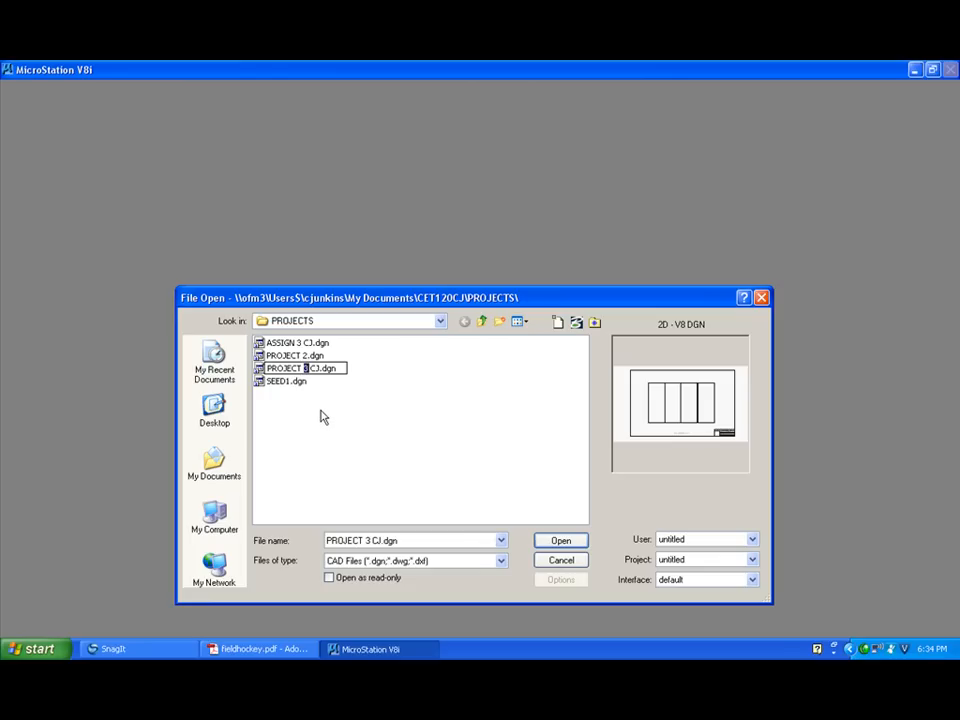
{"action": "type", "text": "4"}
{"action": "left_click", "coordinate": [563, 545]}
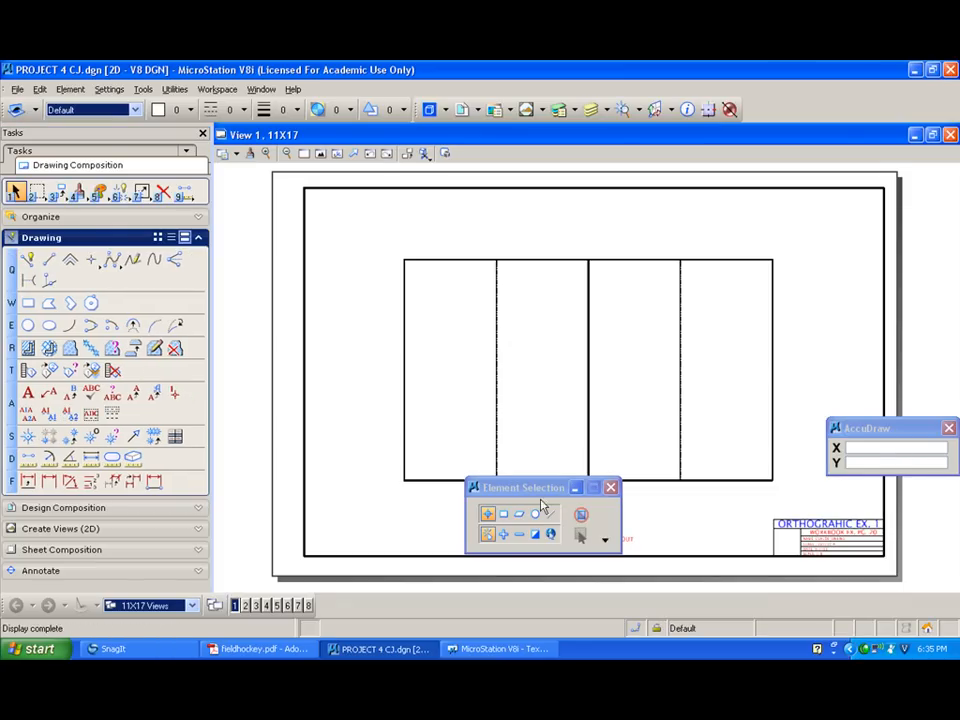
Switch from the 11X17 sheet to the PRIMARY MODEL and frame the goal area on the field's upper end line.
{"action": "left_click", "coordinate": [191, 606]}
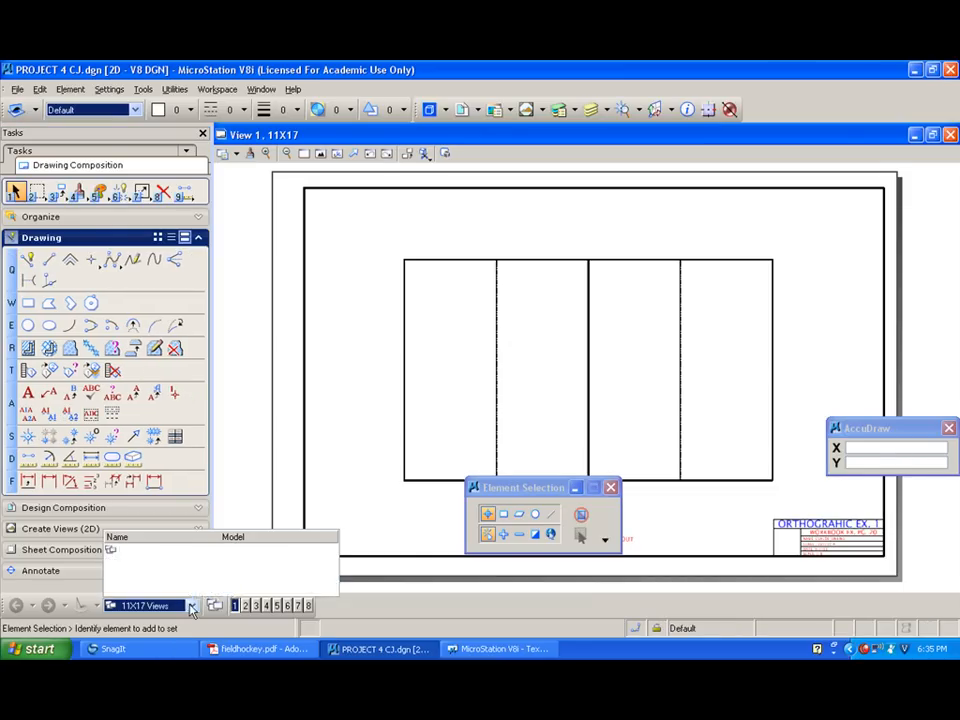
{"action": "left_click", "coordinate": [186, 564]}
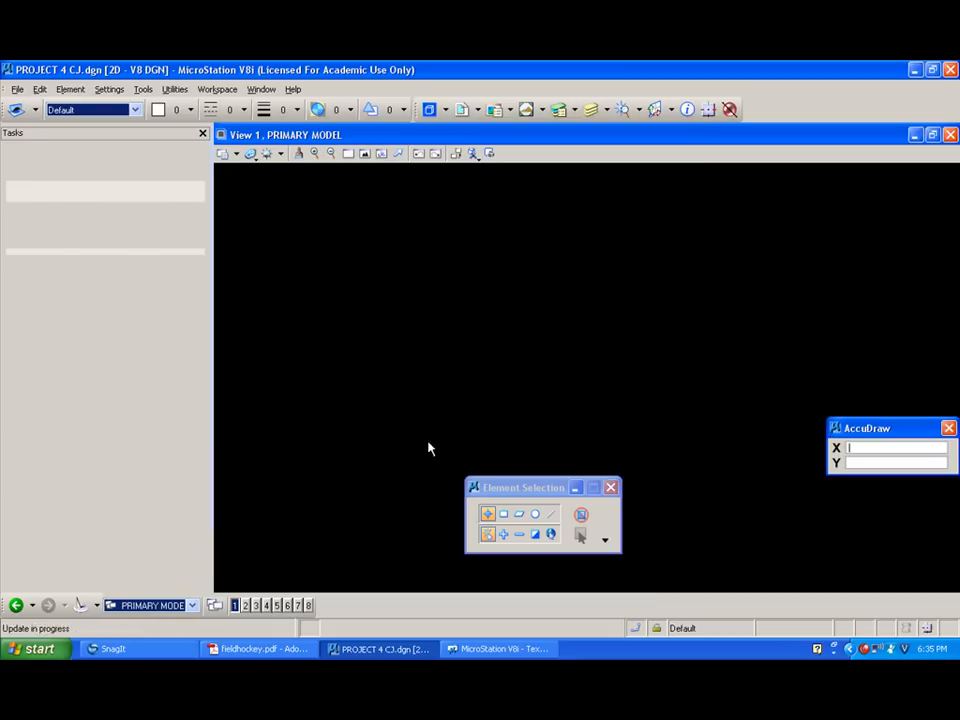
{"action": "left_click", "coordinate": [349, 155]}
{"action": "left_click", "coordinate": [456, 216]}
{"action": "left_click", "coordinate": [720, 180]}
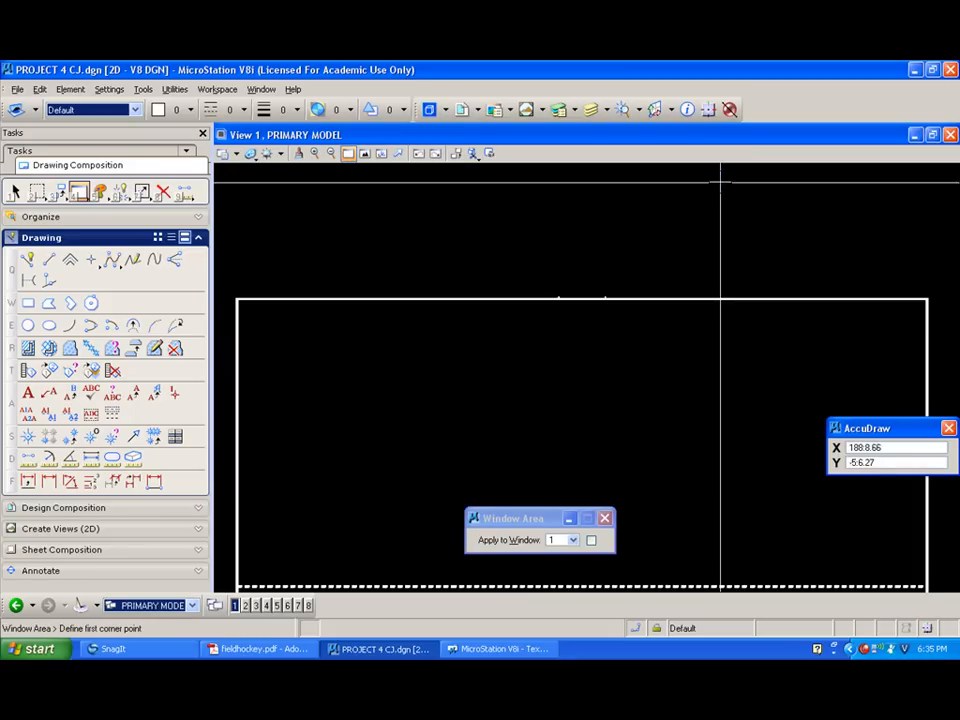
{"action": "left_click", "coordinate": [440, 440]}
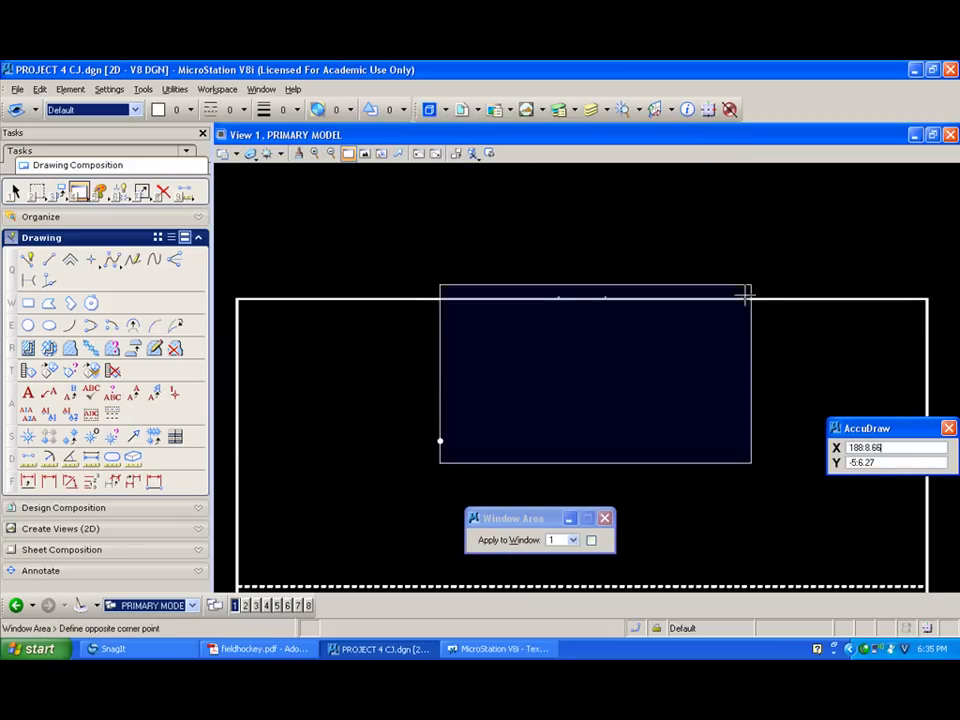
{"action": "left_click", "coordinate": [765, 276]}
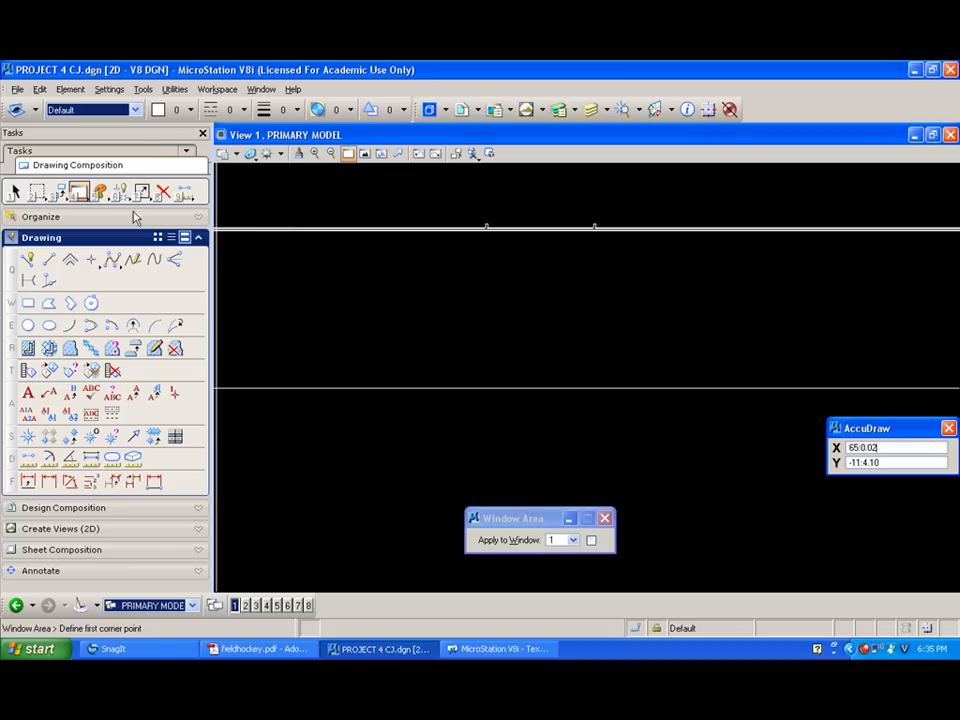
Make PRIMARY the active level and set the active line weight to 1.
{"action": "left_click", "coordinate": [135, 110]}
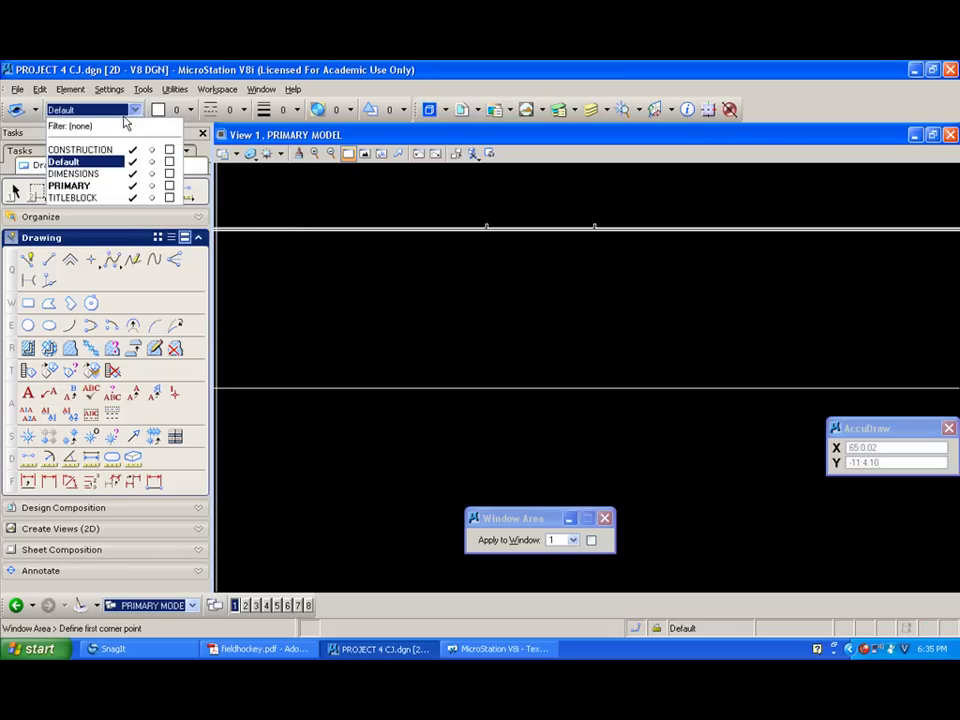
{"action": "left_click", "coordinate": [98, 186]}
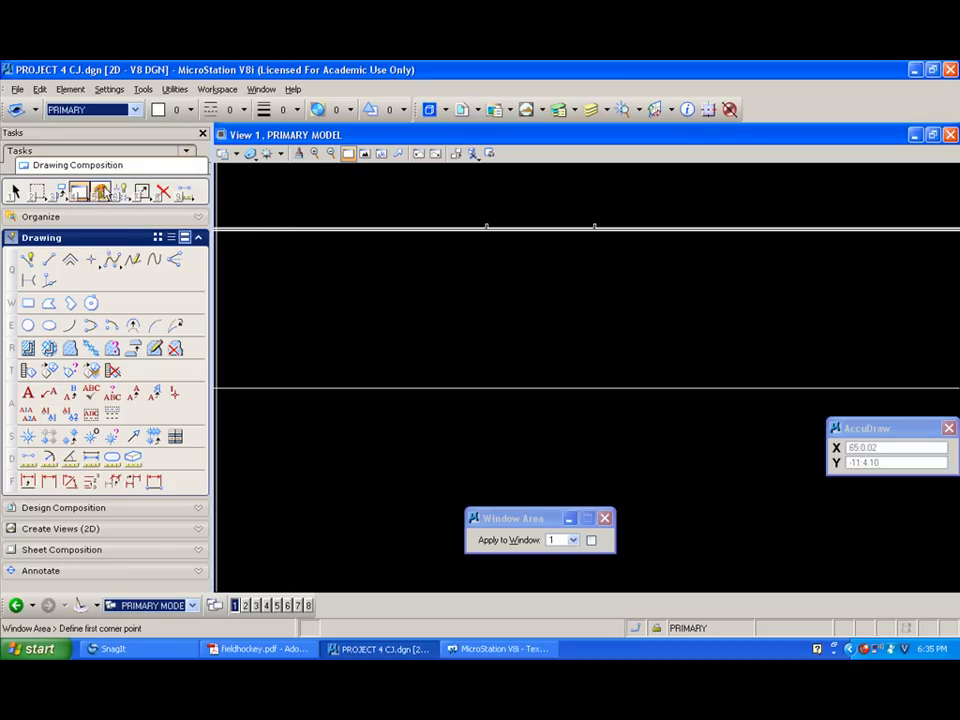
{"action": "left_click", "coordinate": [297, 110]}
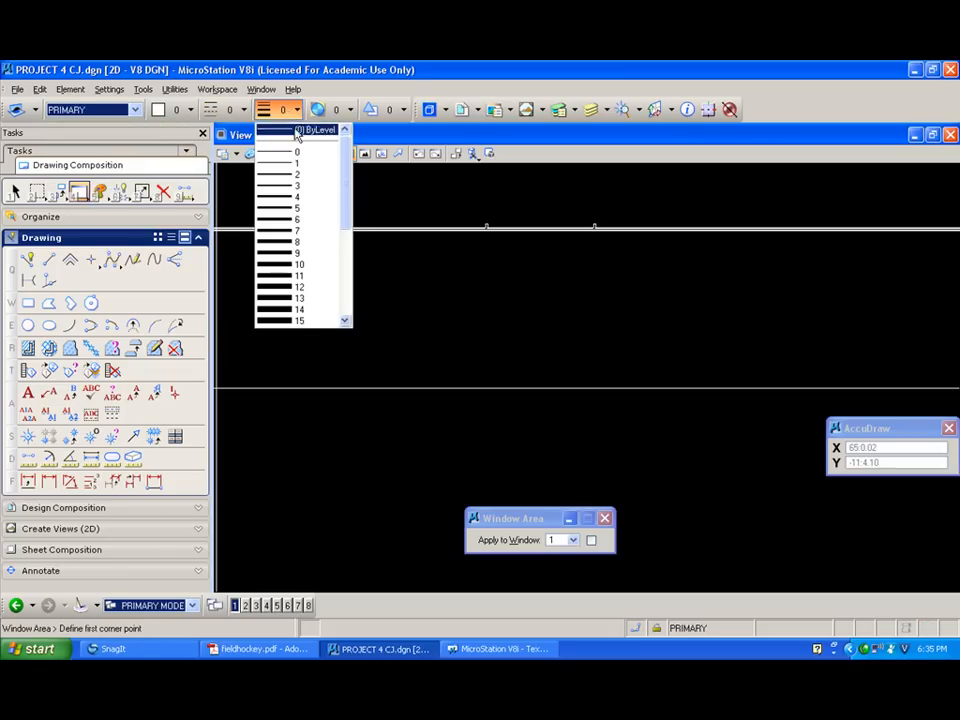
{"action": "left_click", "coordinate": [292, 159]}
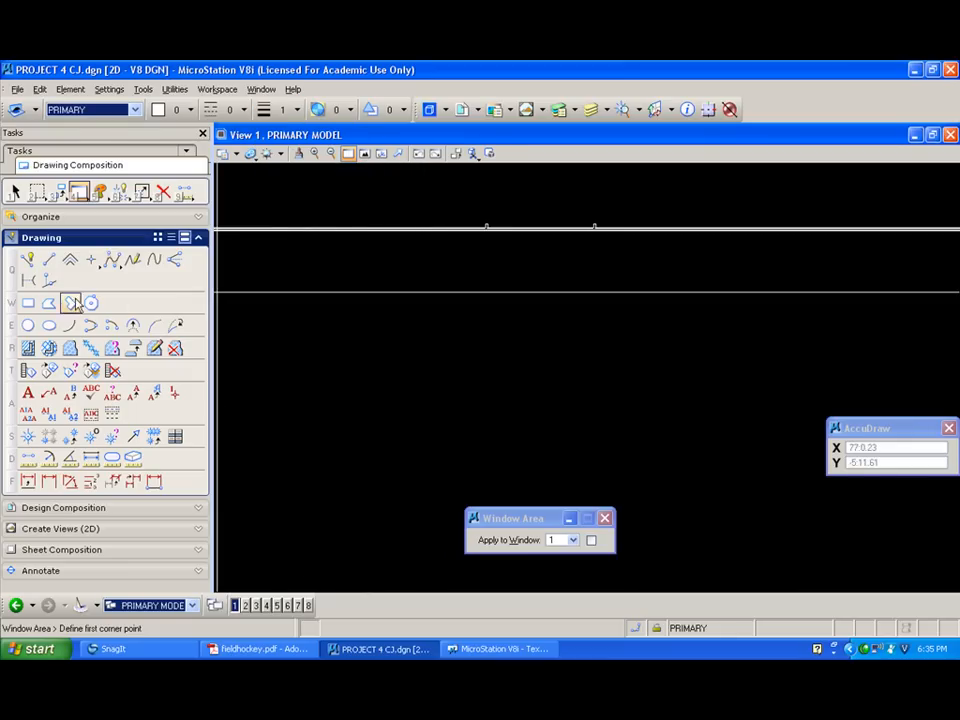
Start a SmartLine 48 feet below the goal line's inner edge, offsetting the origin 3 inches down from the left goal mark's inner base corner.
{"action": "left_click", "coordinate": [27, 261]}
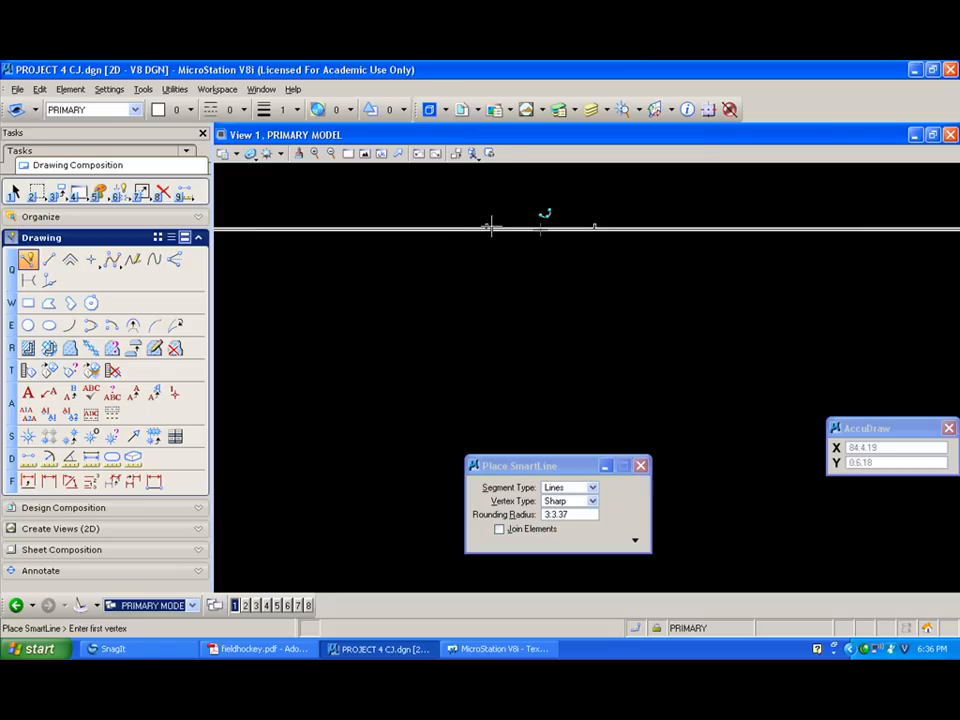
{"action": "scroll", "coordinate": [490, 227], "scroll_direction": "up", "scroll_amount": 1}
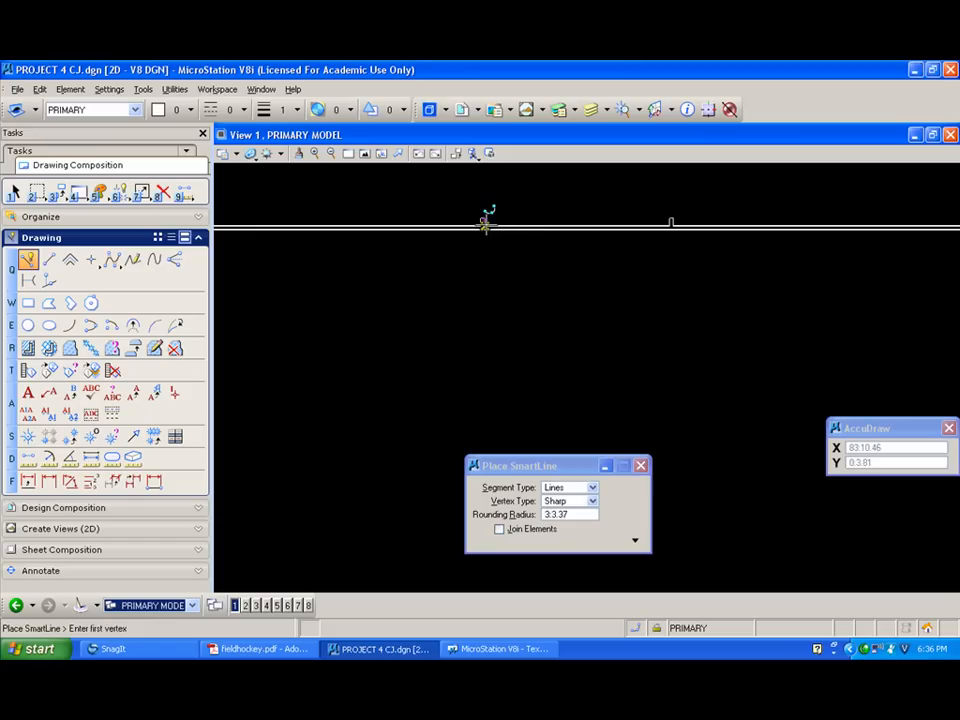
{"action": "scroll", "coordinate": [485, 223], "scroll_direction": "up", "scroll_amount": 1}
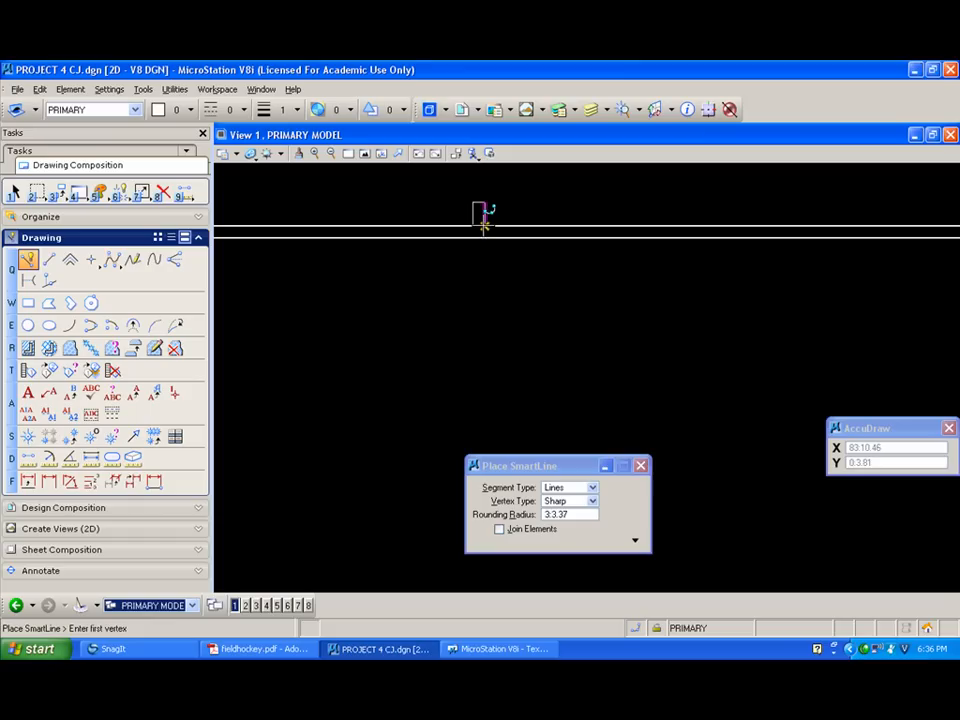
{"action": "middle_click", "coordinate": [484, 225]}
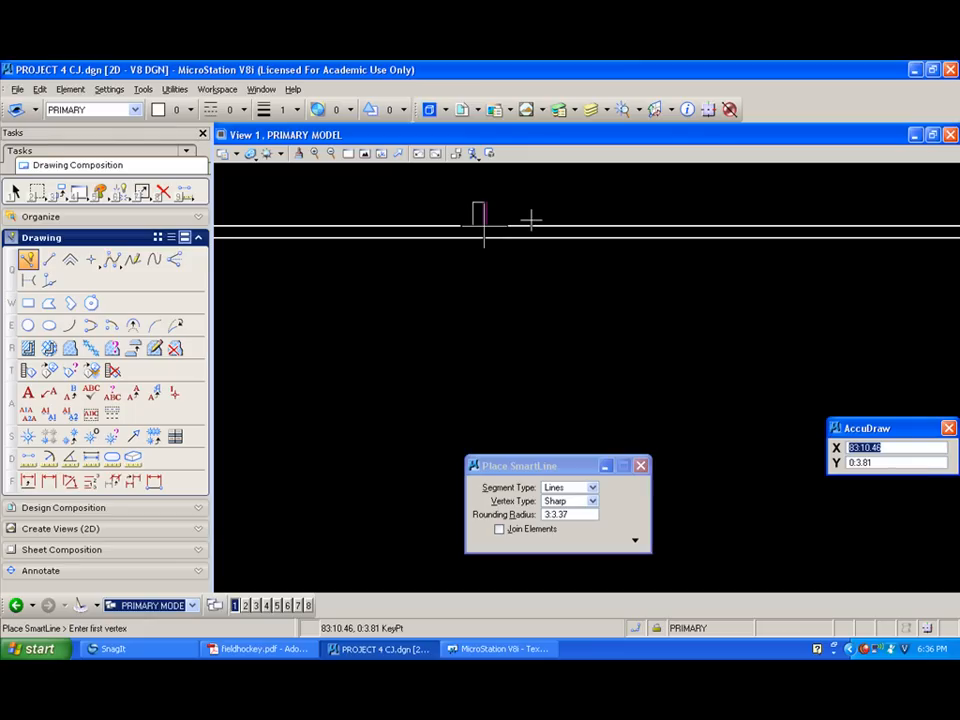
{"action": "left_click", "coordinate": [531, 219]}
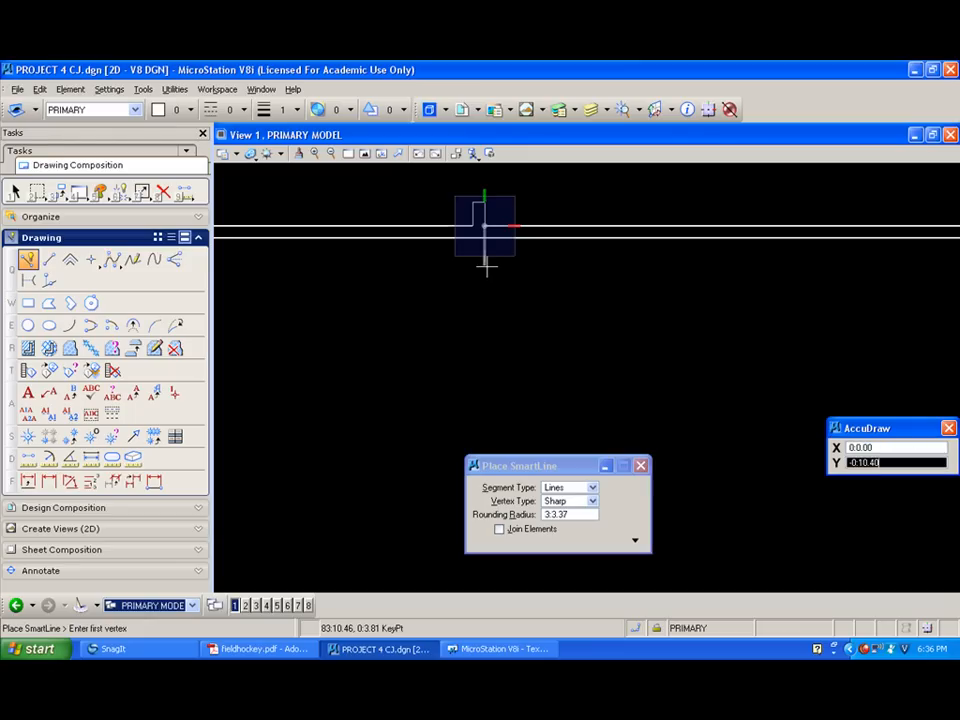
{"action": "key", "text": "question"}
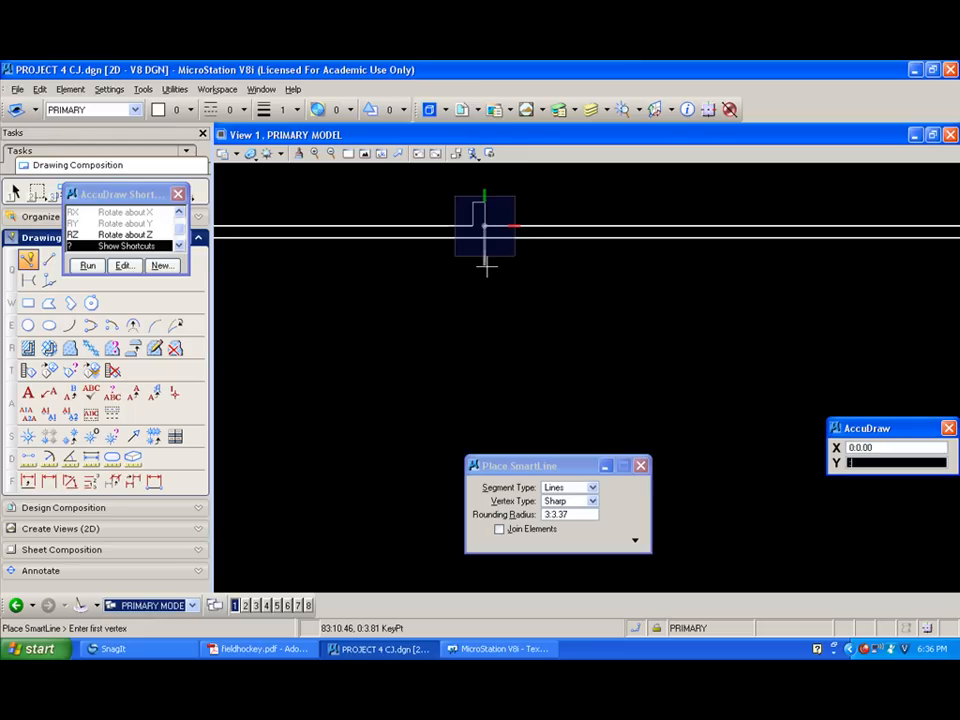
{"action": "type", "text": "-3o"}
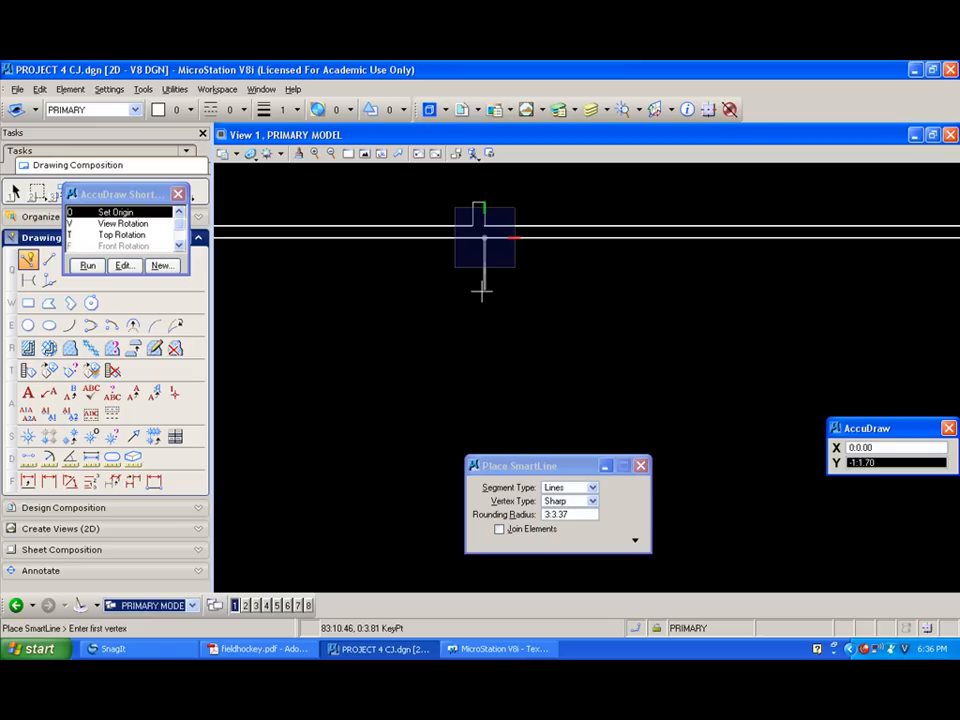
{"action": "type", "text": "48"}
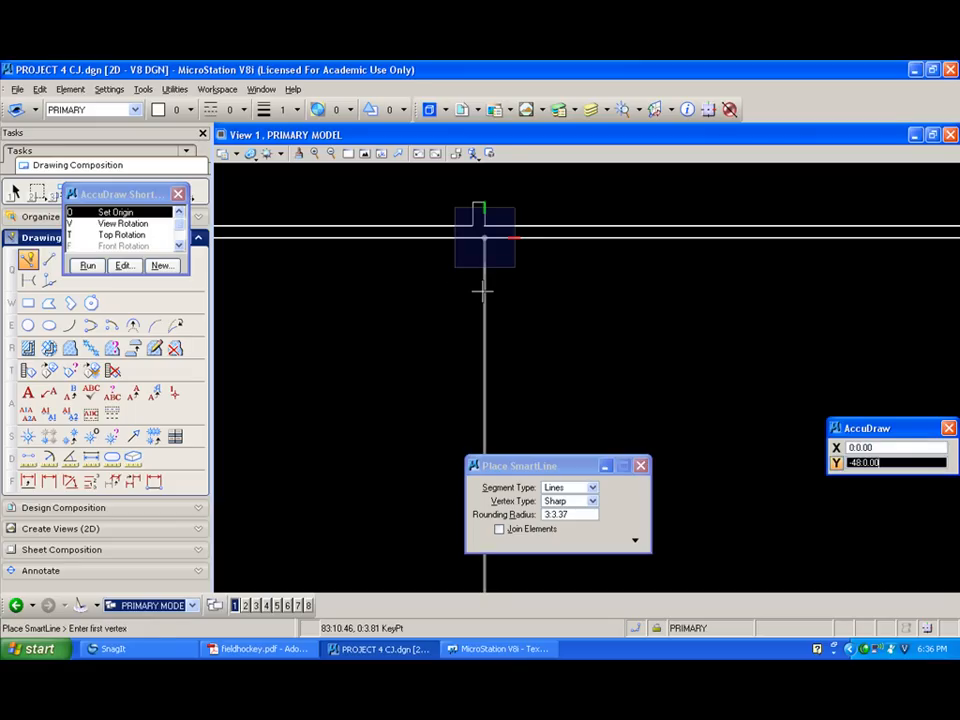
{"action": "left_click", "coordinate": [482, 290]}
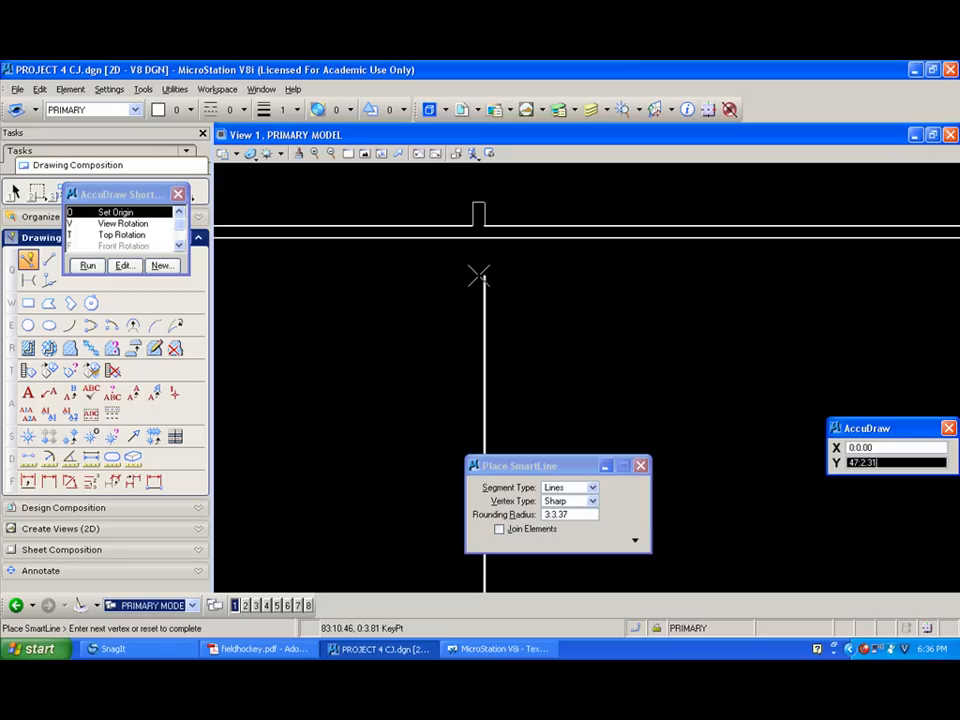
Draw a 48-foot-radius quarter arc centred on the goal line's inner edge below the left goal mark, sweeping left up to the goal line.
{"action": "key", "text": "shift+grave"}
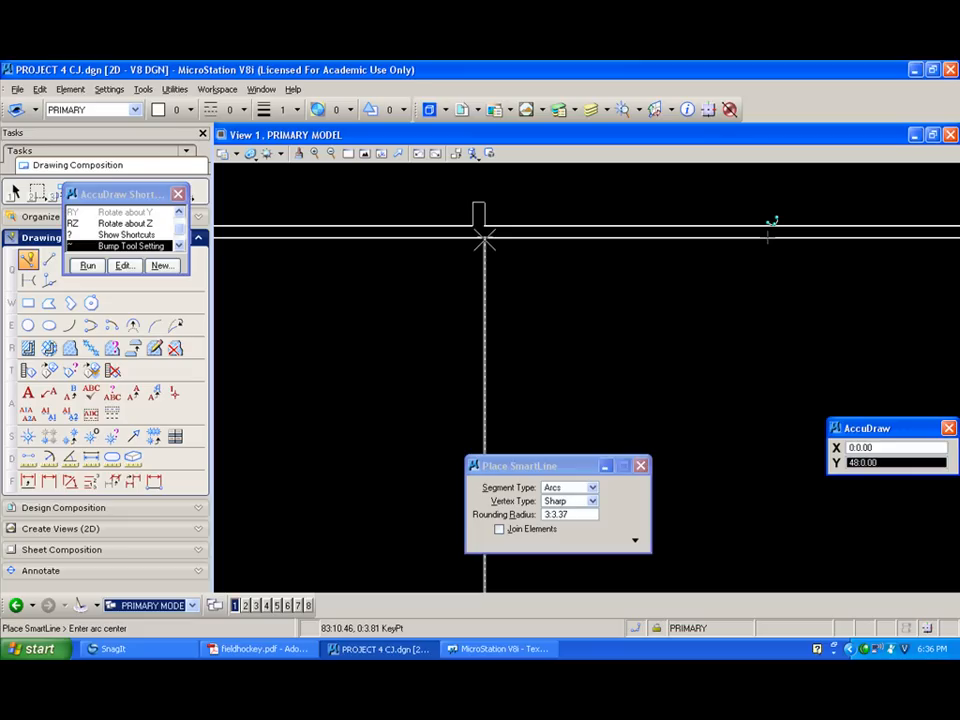
{"action": "left_click", "coordinate": [485, 238]}
{"action": "scroll", "coordinate": [481, 254], "scroll_direction": "down", "scroll_amount": 4}
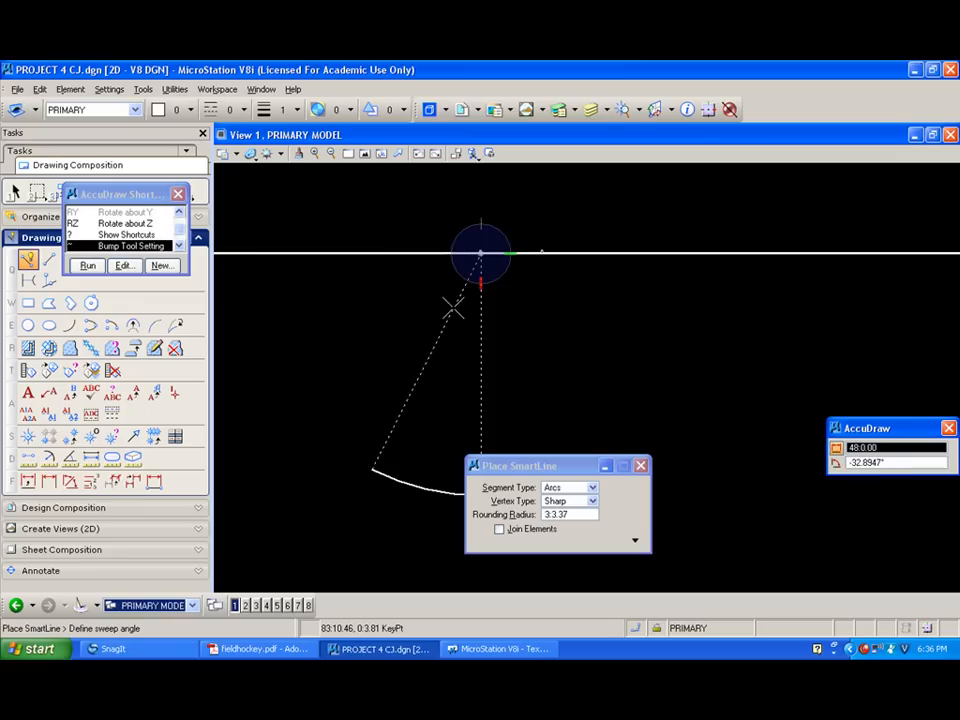
{"action": "left_click", "coordinate": [401, 257]}
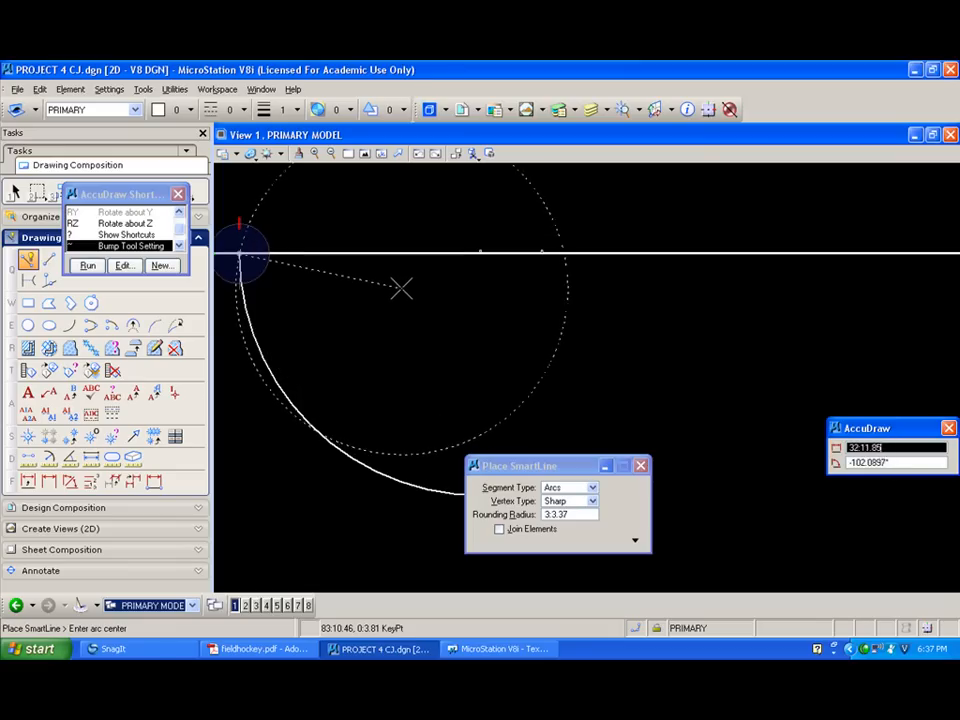
{"action": "right_click", "coordinate": [401, 288]}
Start a second SmartLine 48 feet below the goal line's inner edge, offsetting the origin 3 inches down from the right goal mark's inner base corner.
{"action": "left_click_drag", "start_coordinate": [558, 466], "coordinate": [821, 507]}
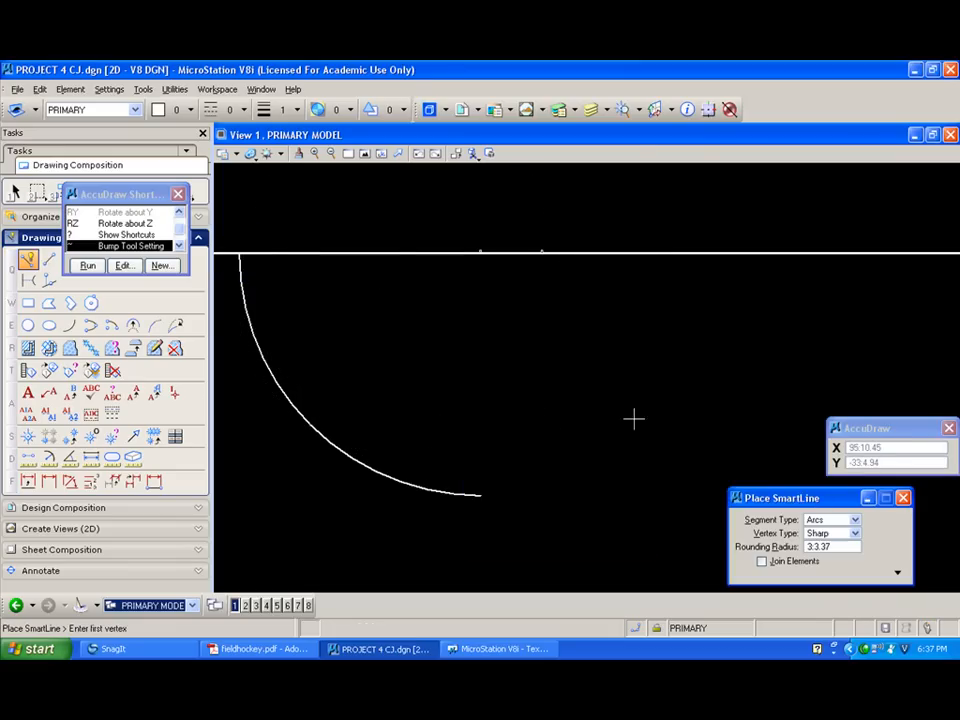
{"action": "scroll", "coordinate": [593, 297], "scroll_direction": "up", "scroll_amount": 2}
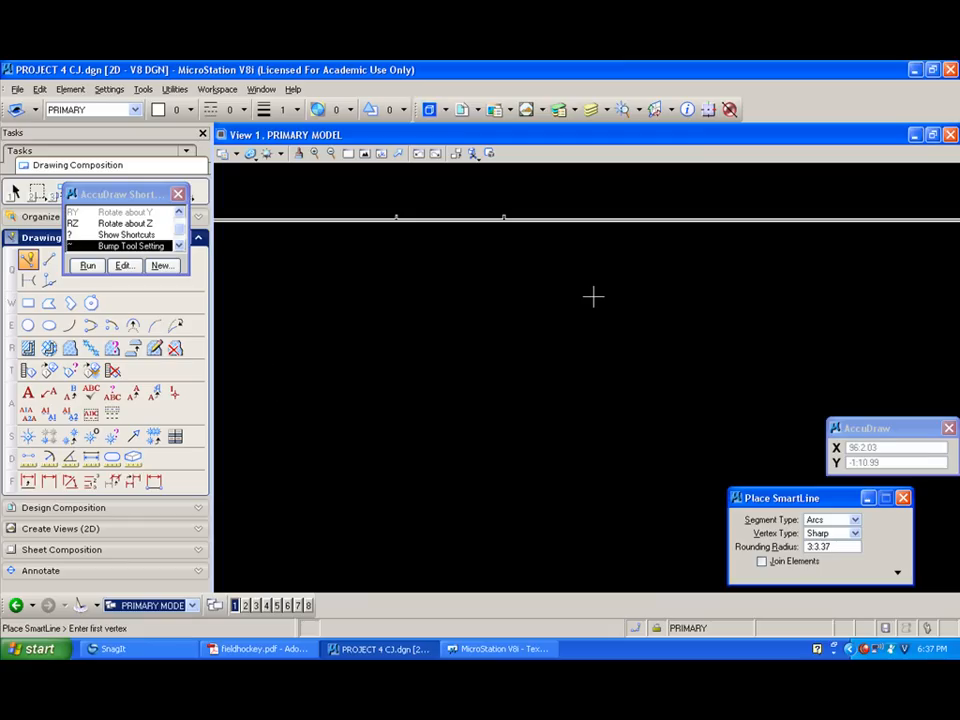
{"action": "scroll", "coordinate": [591, 296], "scroll_direction": "down", "scroll_amount": 2}
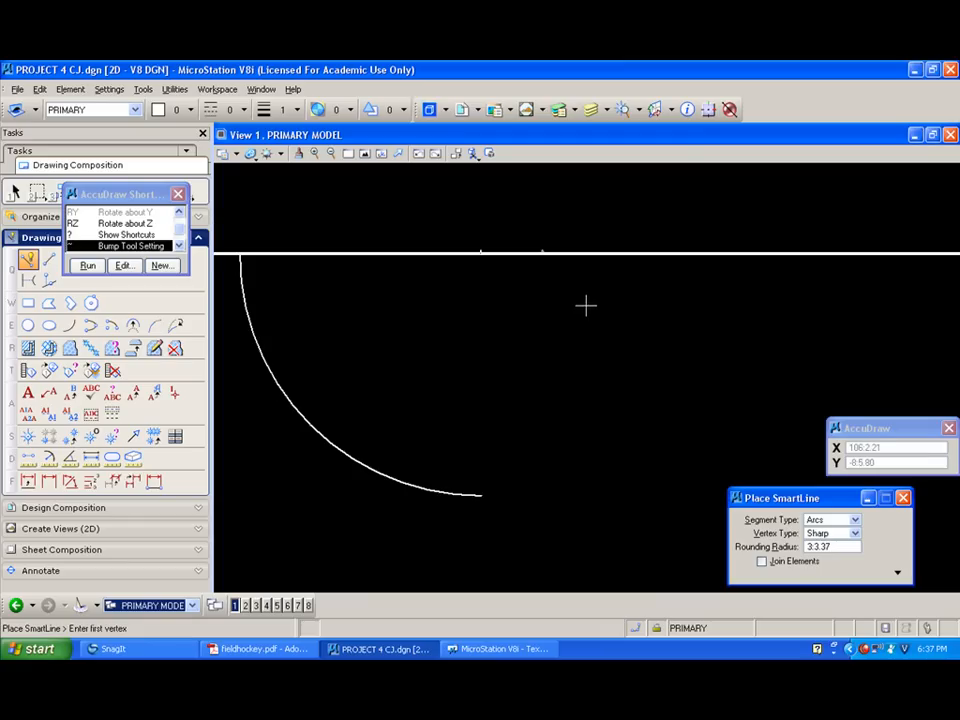
{"action": "left_click", "coordinate": [348, 153]}
{"action": "left_click", "coordinate": [452, 527]}
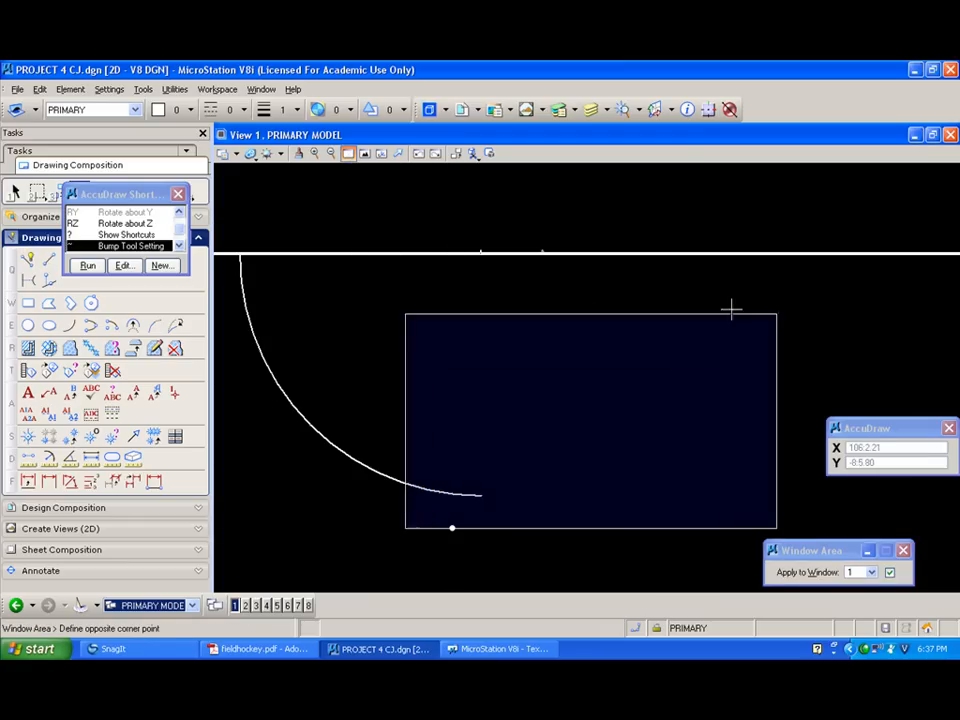
{"action": "left_click", "coordinate": [785, 228]}
{"action": "left_click", "coordinate": [28, 259]}
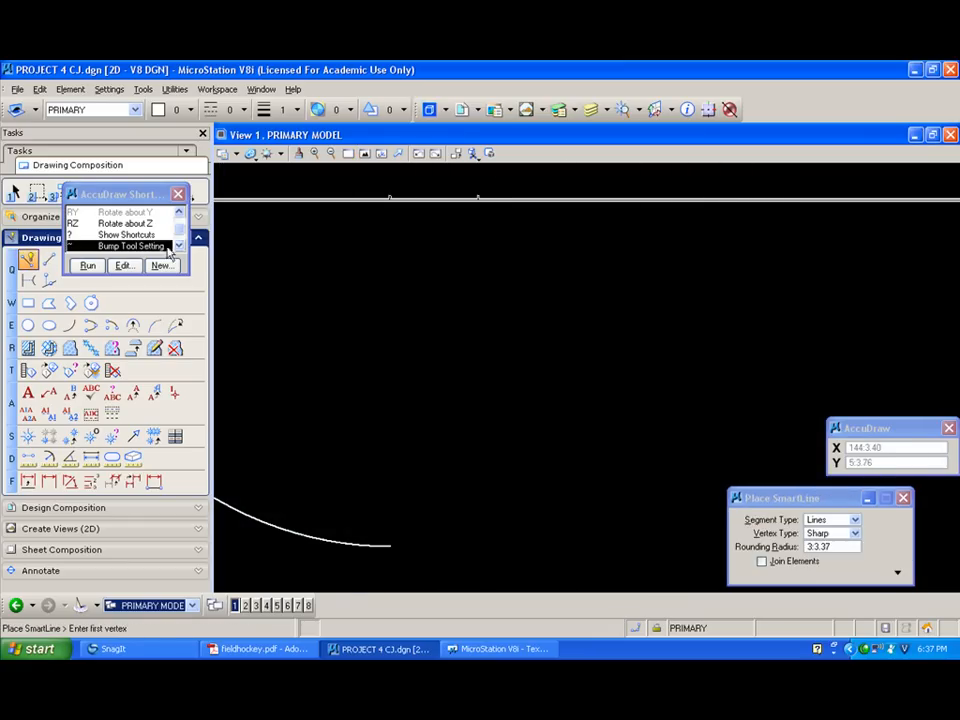
{"action": "middle_click", "coordinate": [477, 199]}
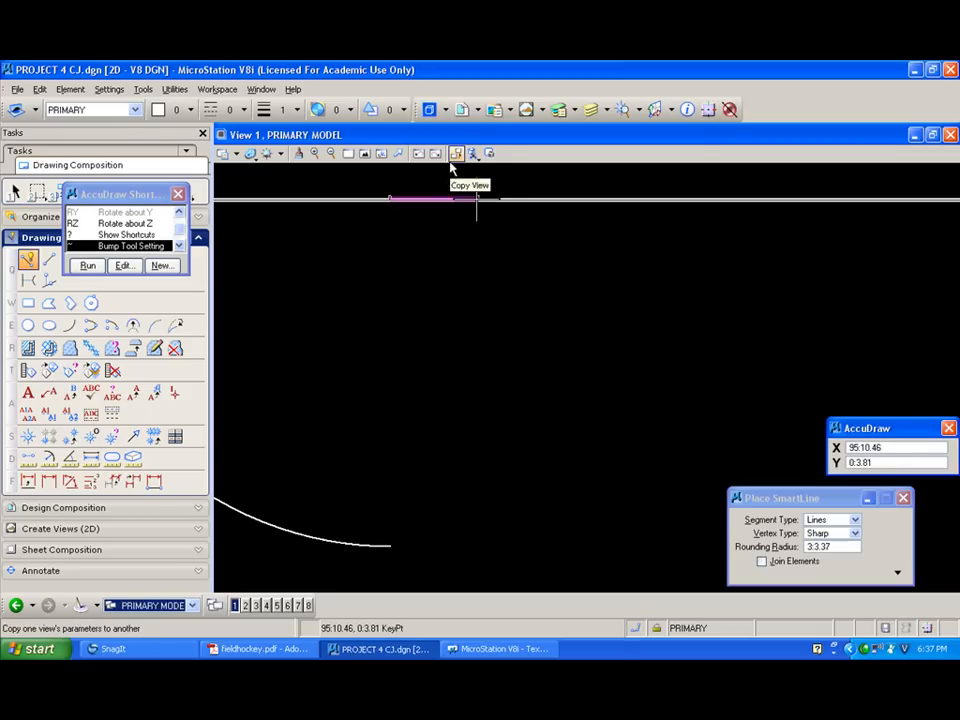
{"action": "key", "text": "o"}
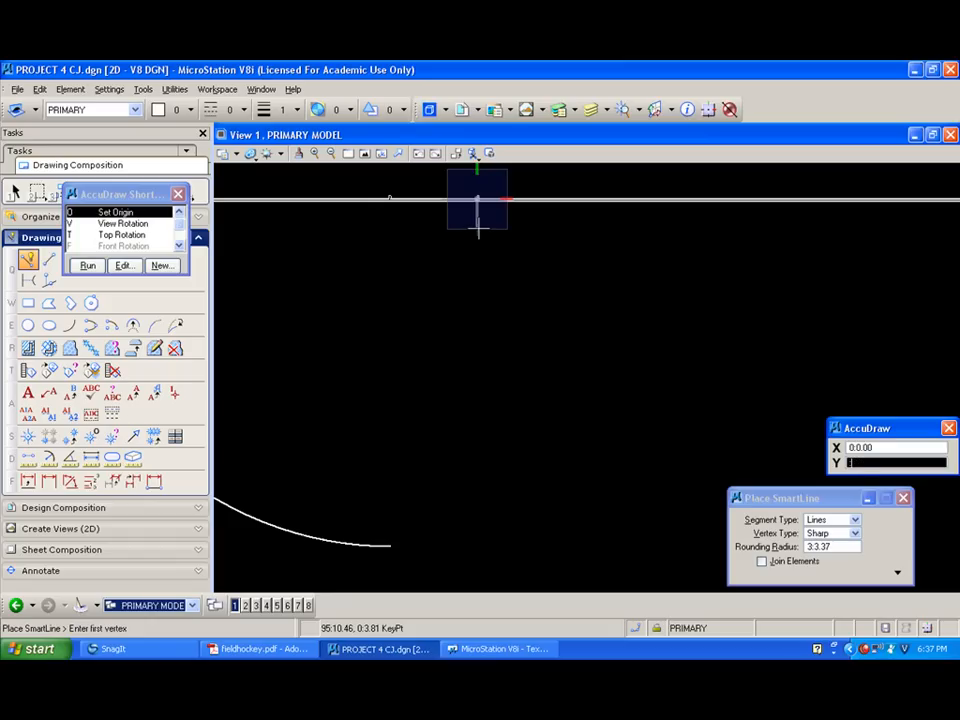
{"action": "type", "text": "-3"}
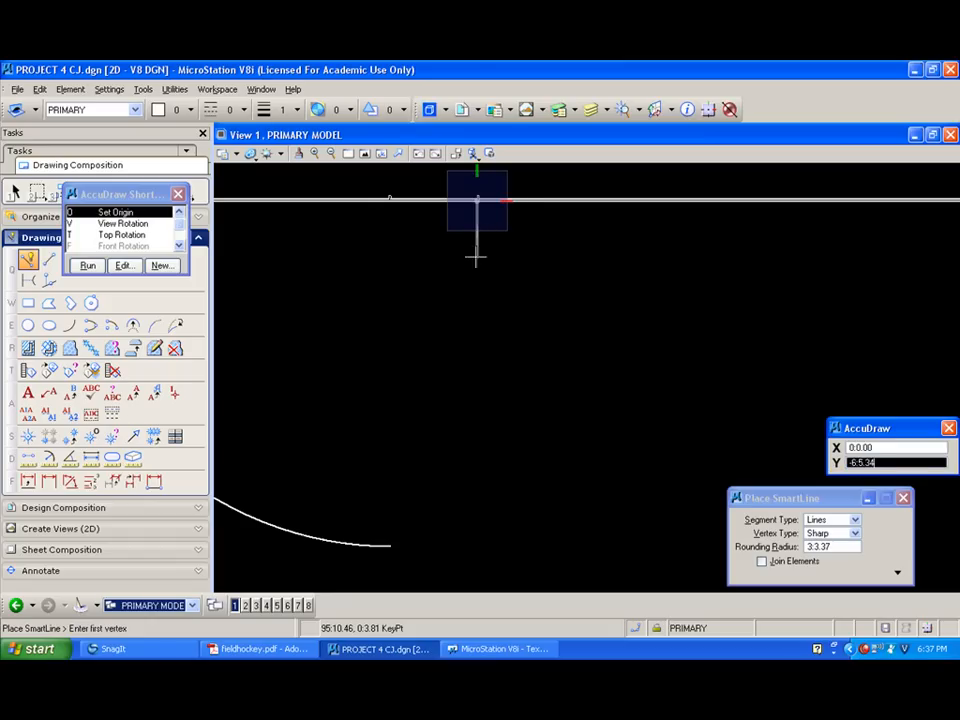
{"action": "type", "text": "48:0.00"}
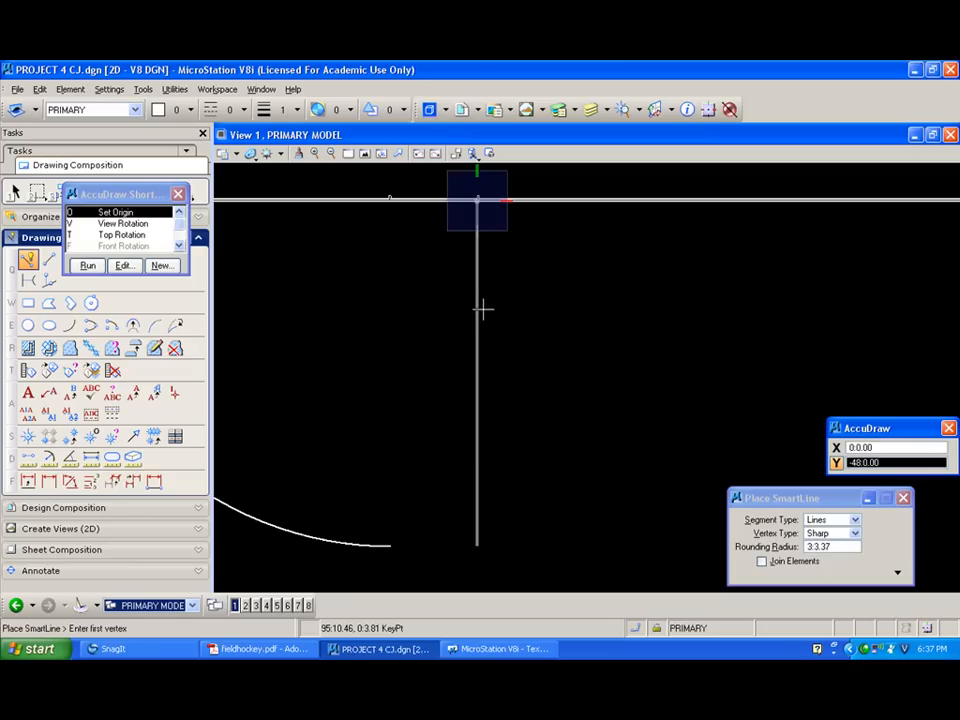
{"action": "left_click", "coordinate": [482, 310]}
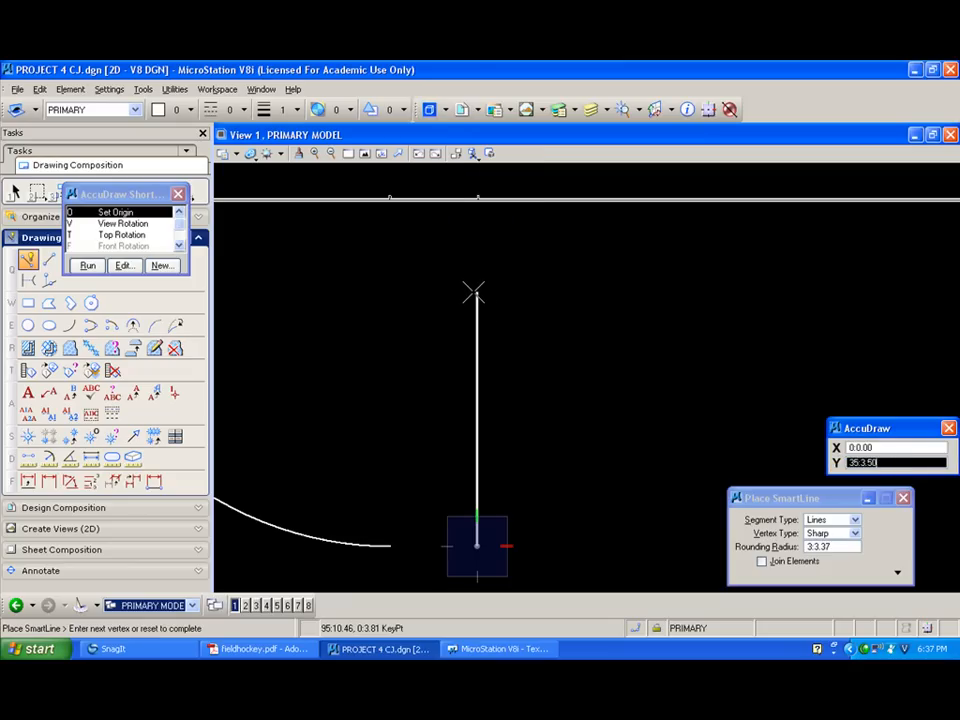
Draw a 48-foot-radius quarter arc centred on the goal line's inner edge below the right goal mark, sweeping right up to the goal line.
{"action": "key", "text": "asciitilde"}
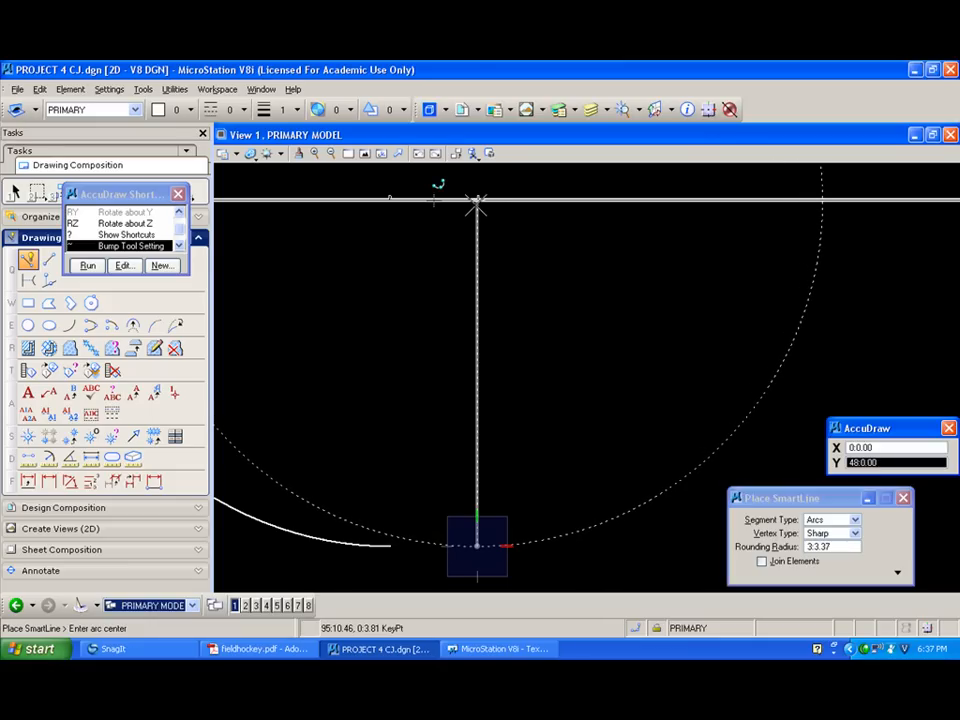
{"action": "left_click", "coordinate": [477, 201]}
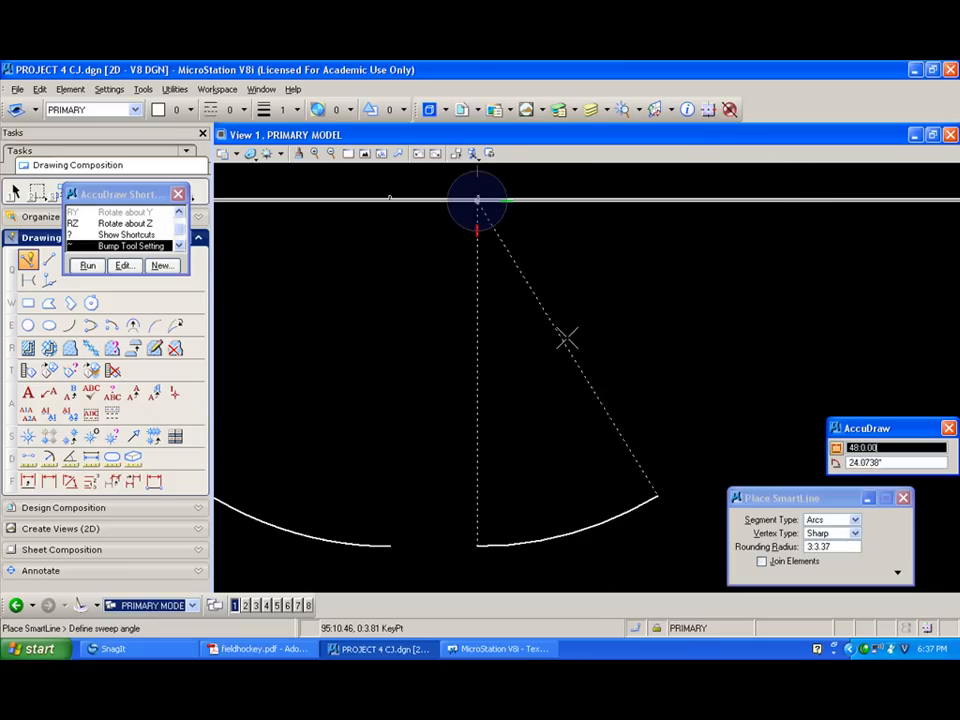
{"action": "left_click", "coordinate": [657, 201]}
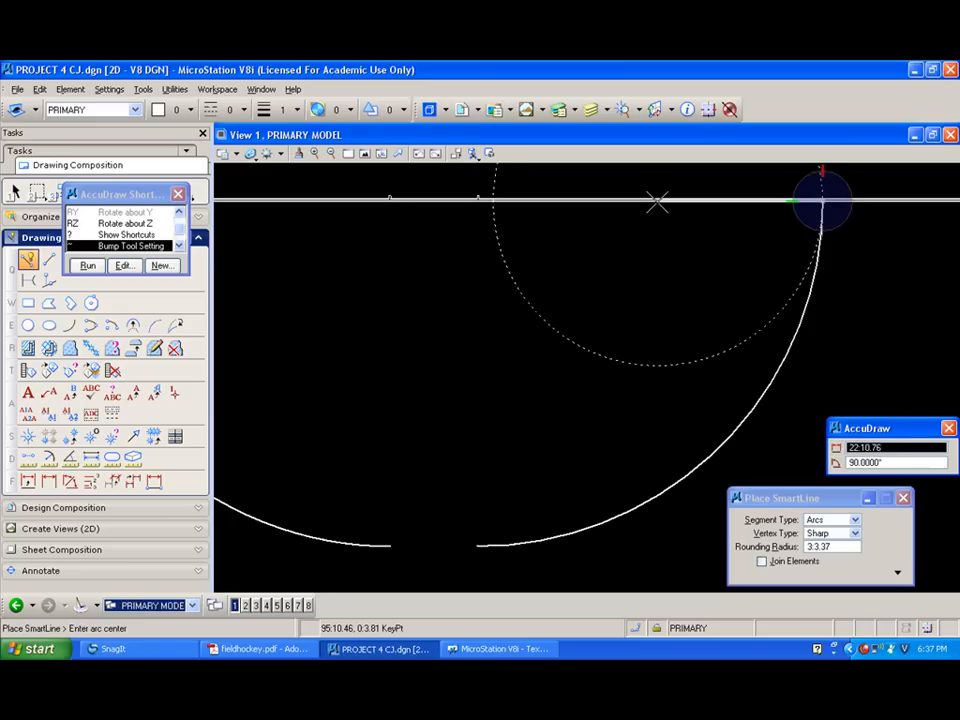
{"action": "right_click", "coordinate": [657, 201]}
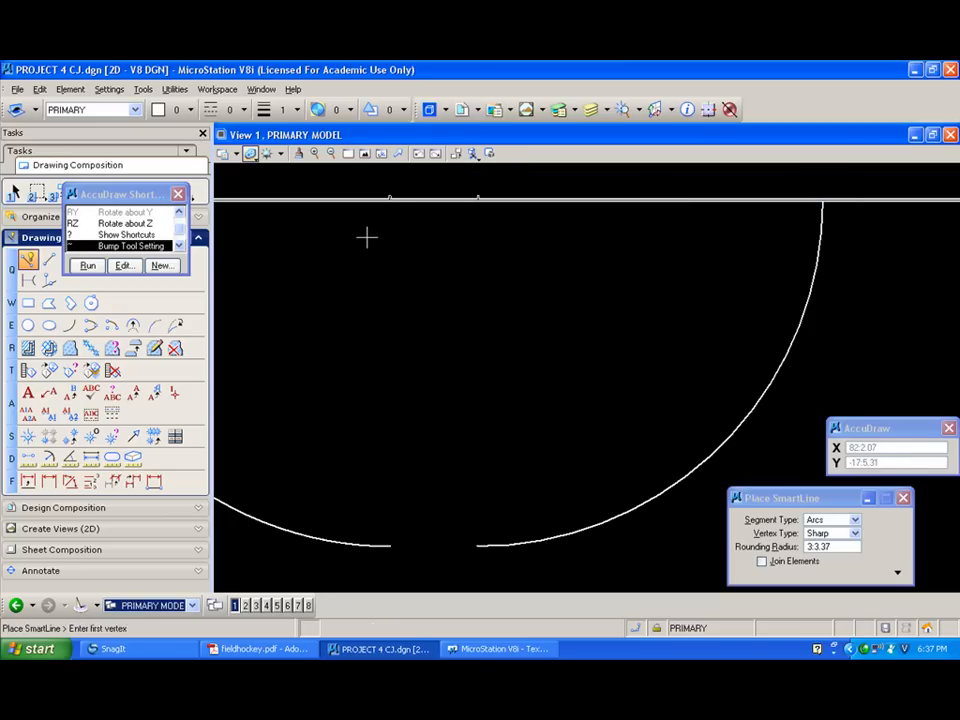
Start another SmartLine with Join Elements on, 48 feet below the goal line's inner edge, offsetting the origin 3 inches down from the left mark's inner base corner.
{"action": "left_click", "coordinate": [348, 153]}
{"action": "left_click", "coordinate": [342, 252]}
{"action": "left_click", "coordinate": [410, 207]}
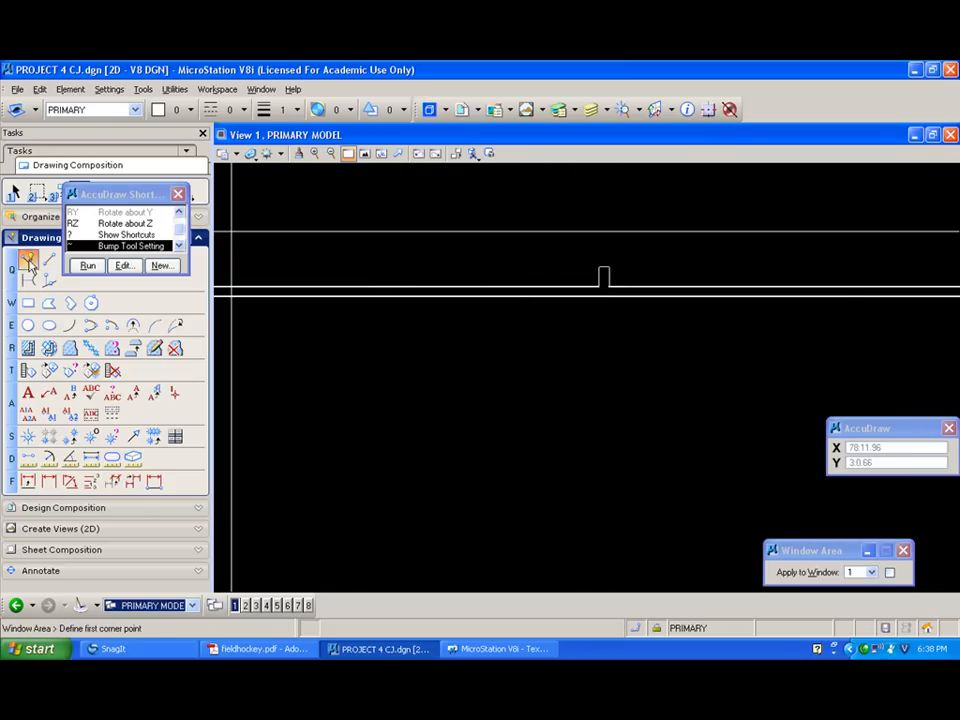
{"action": "left_click", "coordinate": [28, 261]}
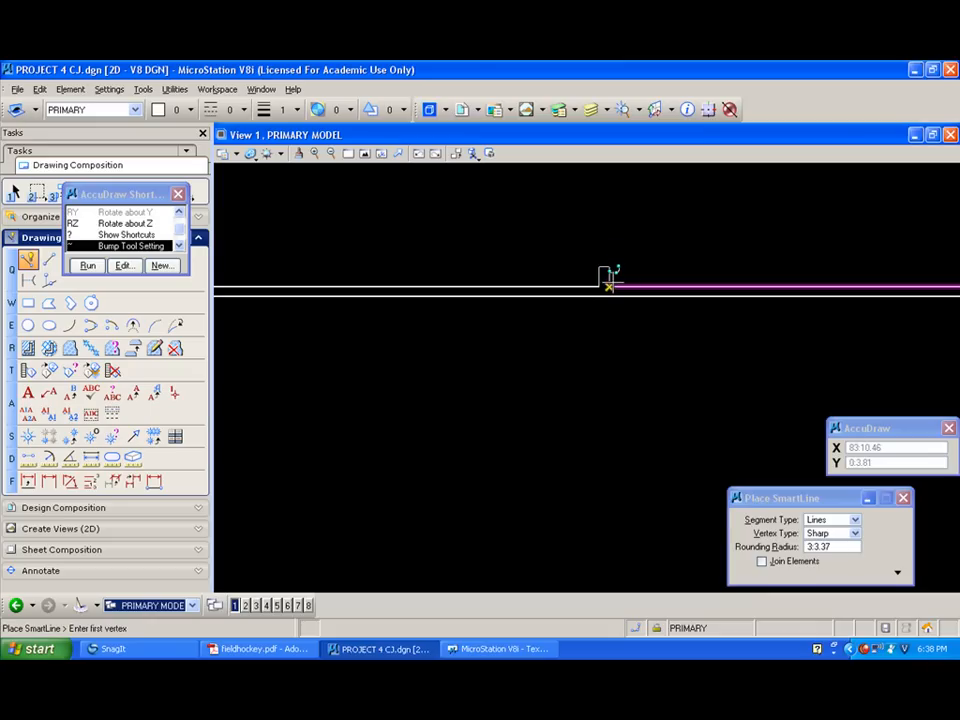
{"action": "key", "text": "alt+j"}
{"action": "middle_click", "coordinate": [609, 286]}
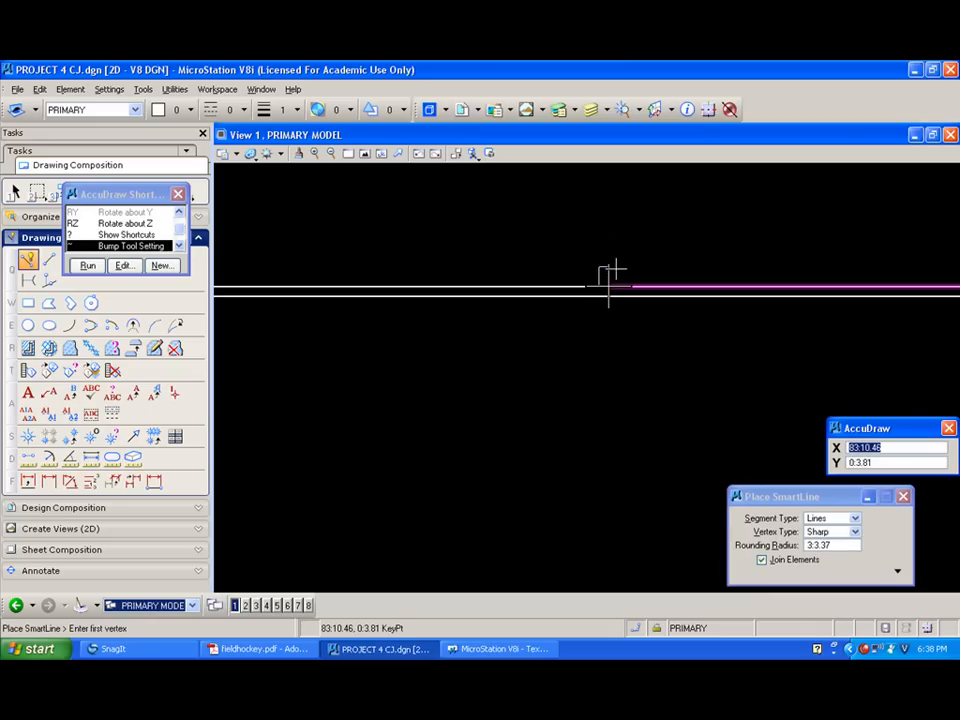
{"action": "key", "text": "o"}
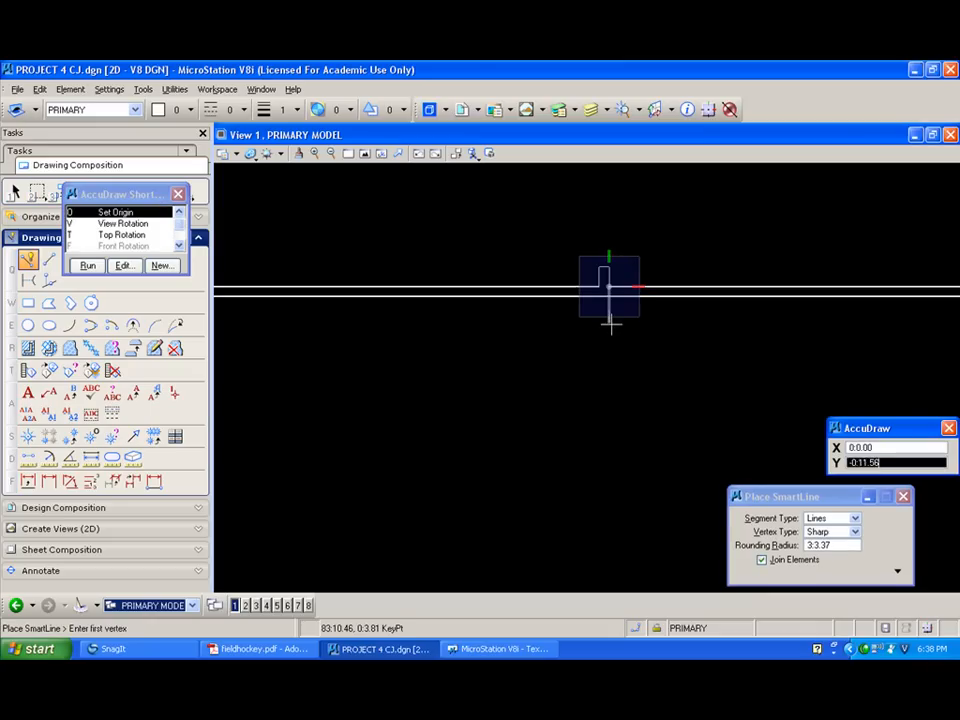
{"action": "type", "text": ":"}
{"action": "type", "text": "3"}
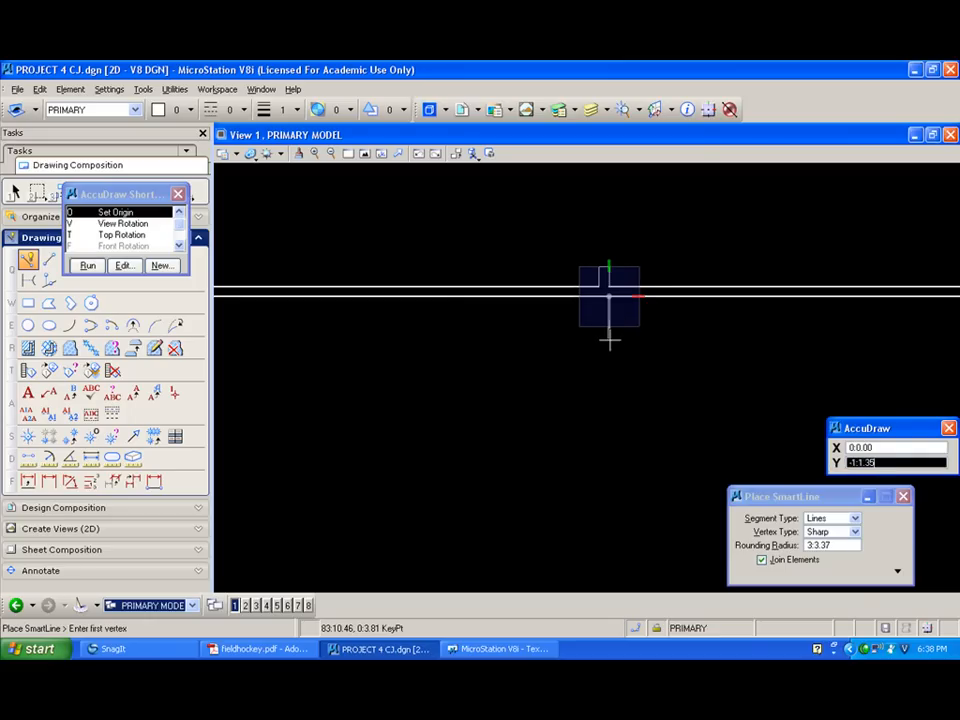
{"action": "type", "text": "48"}
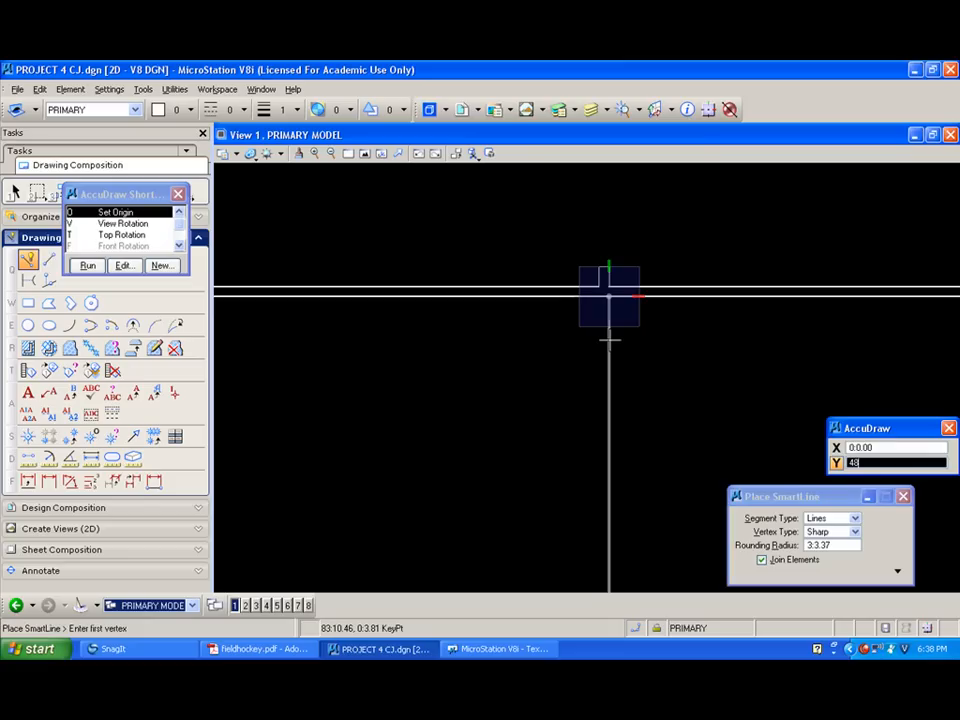
{"action": "left_click", "coordinate": [609, 340]}
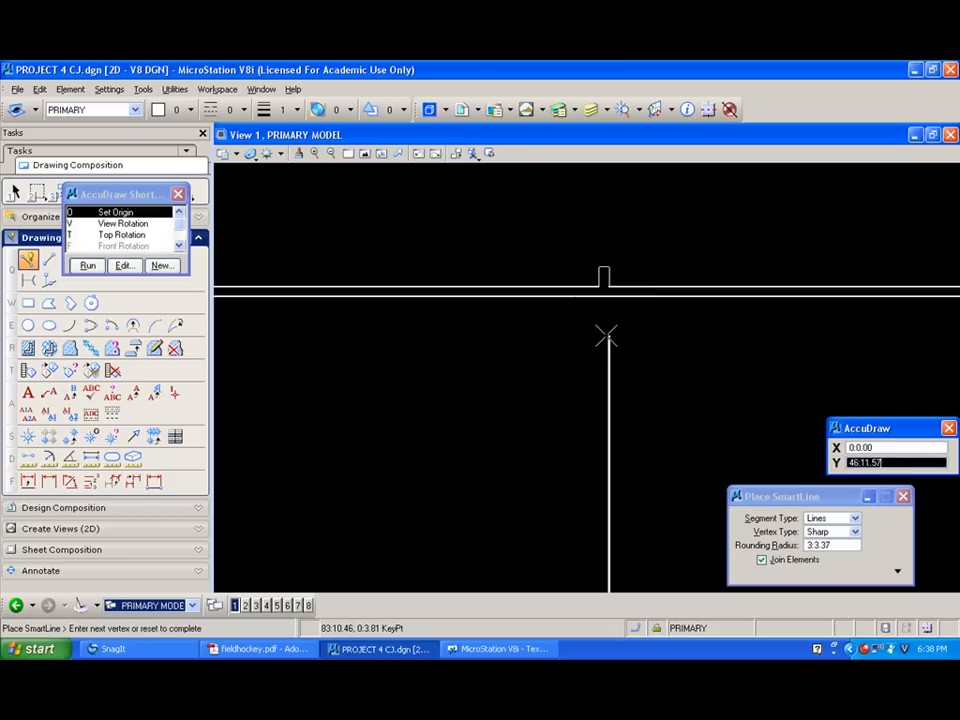
Redraw the left 48-foot-radius quarter arc, centred on the goal line's inner edge below the left goal mark and swept 90 degrees to the goal line.
{"action": "key", "text": "asciitilde"}
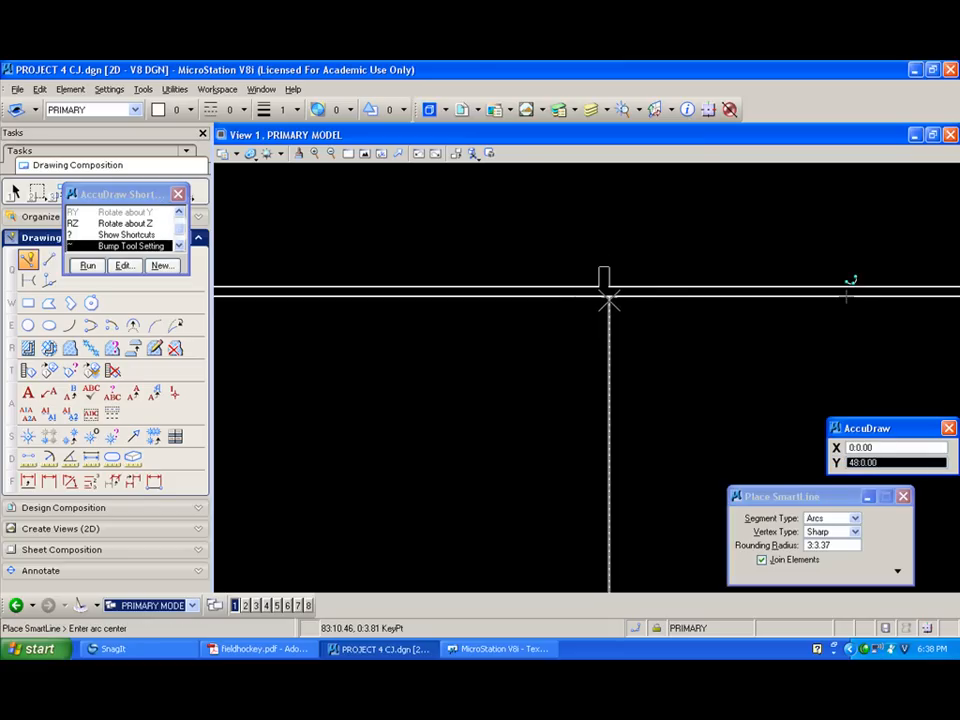
{"action": "left_click", "coordinate": [609, 297]}
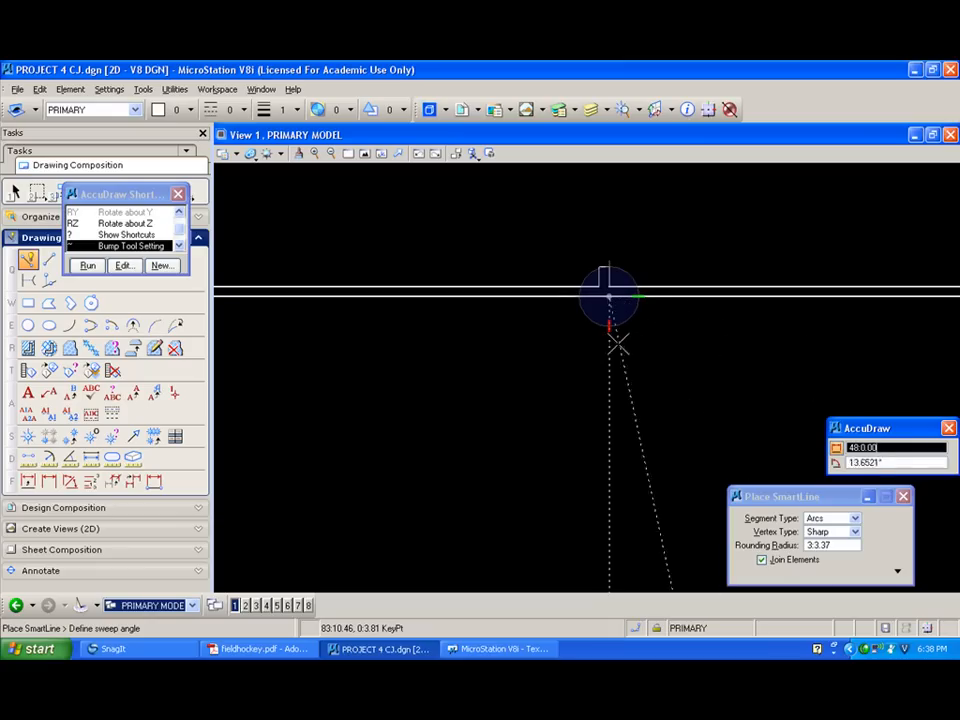
{"action": "scroll", "coordinate": [577, 307], "scroll_direction": "down", "scroll_amount": 4}
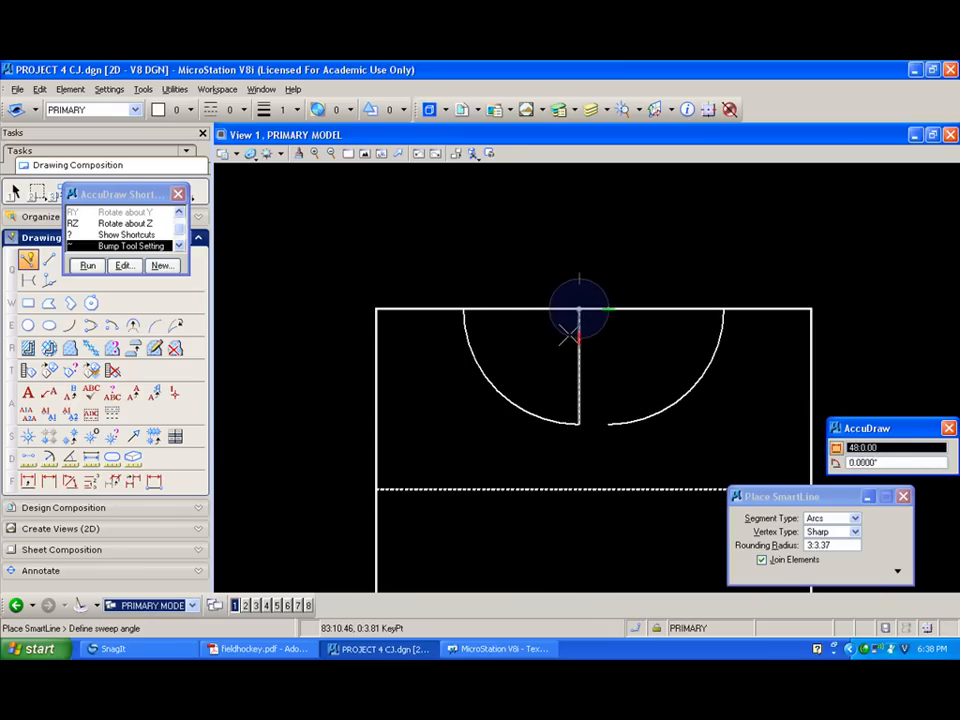
{"action": "left_click", "coordinate": [507, 312]}
{"action": "right_click", "coordinate": [505, 313]}
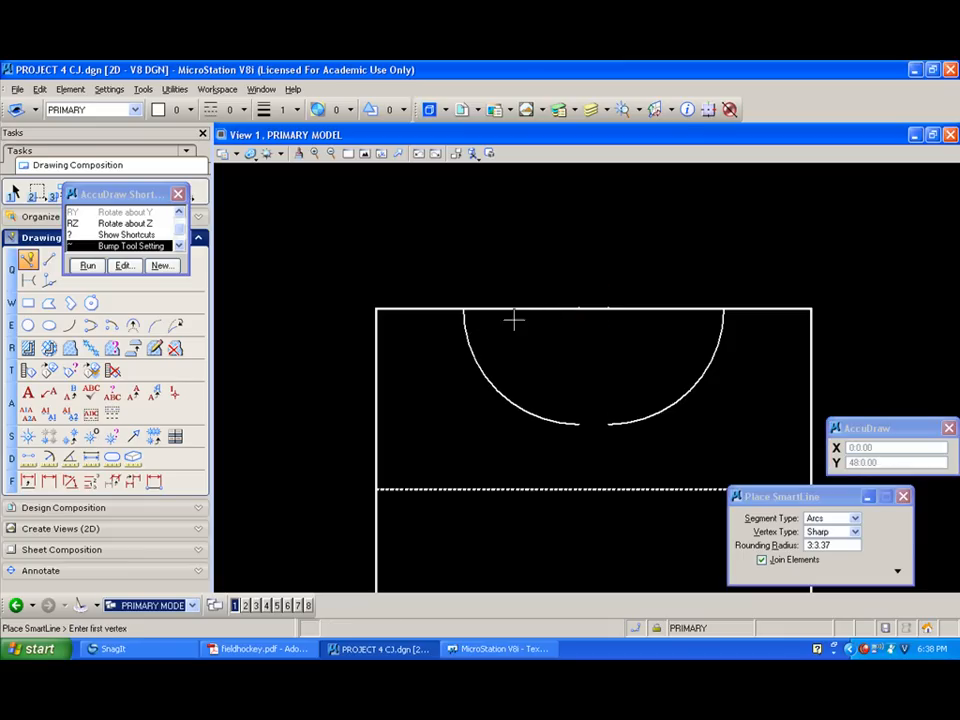
Close the AccuDraw Shortcuts window that covers the task tools.
{"action": "scroll", "coordinate": [472, 316], "scroll_direction": "up", "scroll_amount": 3}
{"action": "scroll", "coordinate": [462, 316], "scroll_direction": "up", "scroll_amount": 1}
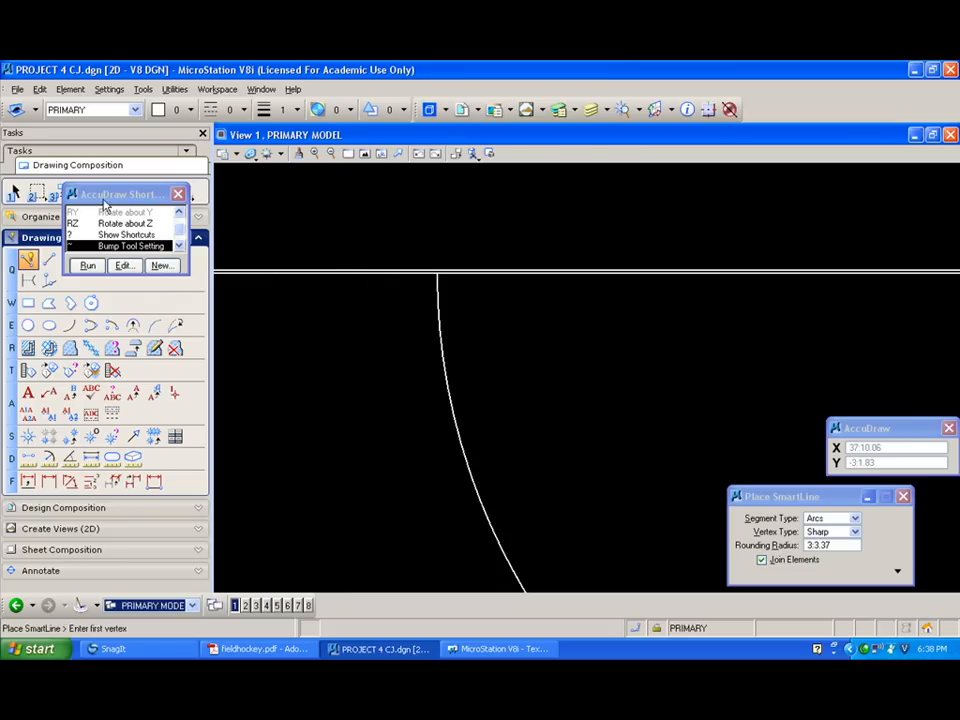
{"action": "left_click_drag", "start_coordinate": [104, 204], "coordinate": [318, 190]}
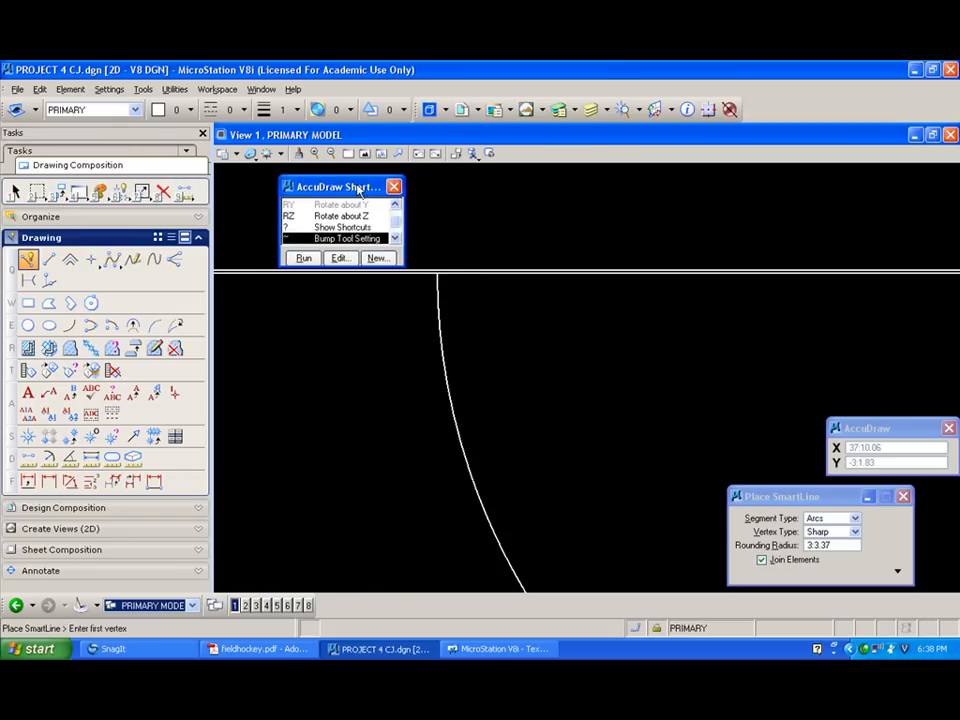
{"action": "left_click", "coordinate": [395, 187]}
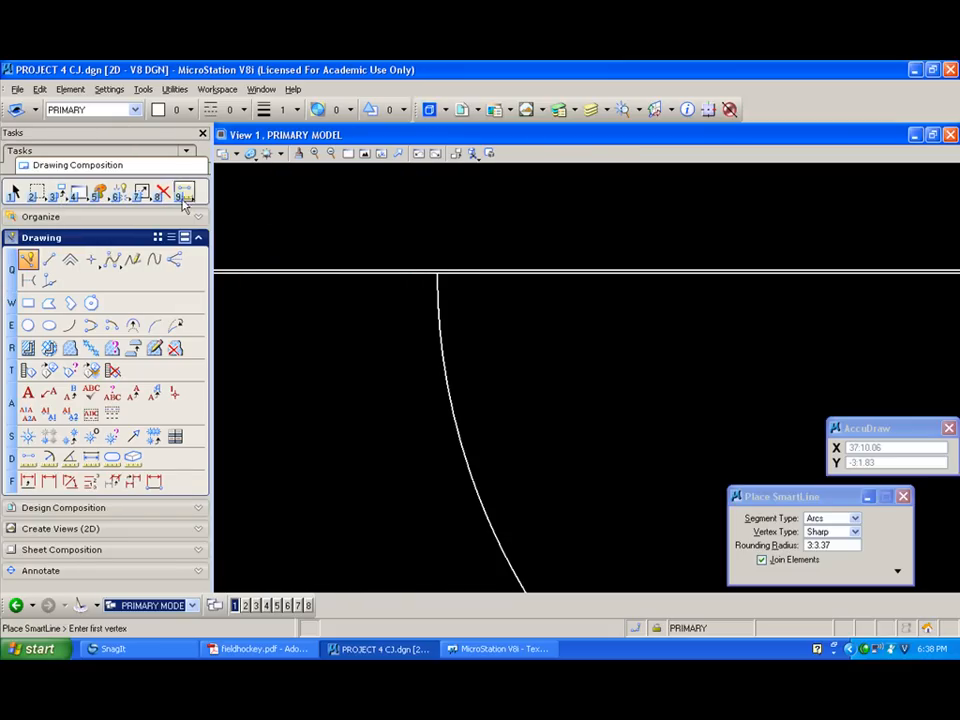
Copy the left quarter arc parallel 3 inches outward, keeping the original.
{"action": "left_click", "coordinate": [60, 194]}
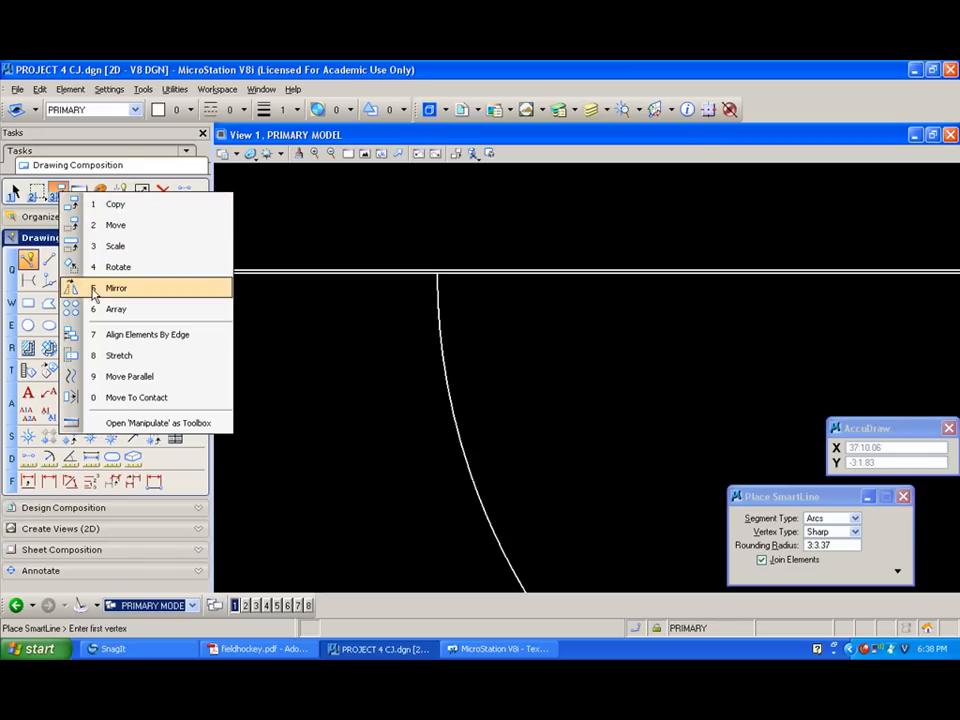
{"action": "left_click", "coordinate": [120, 376]}
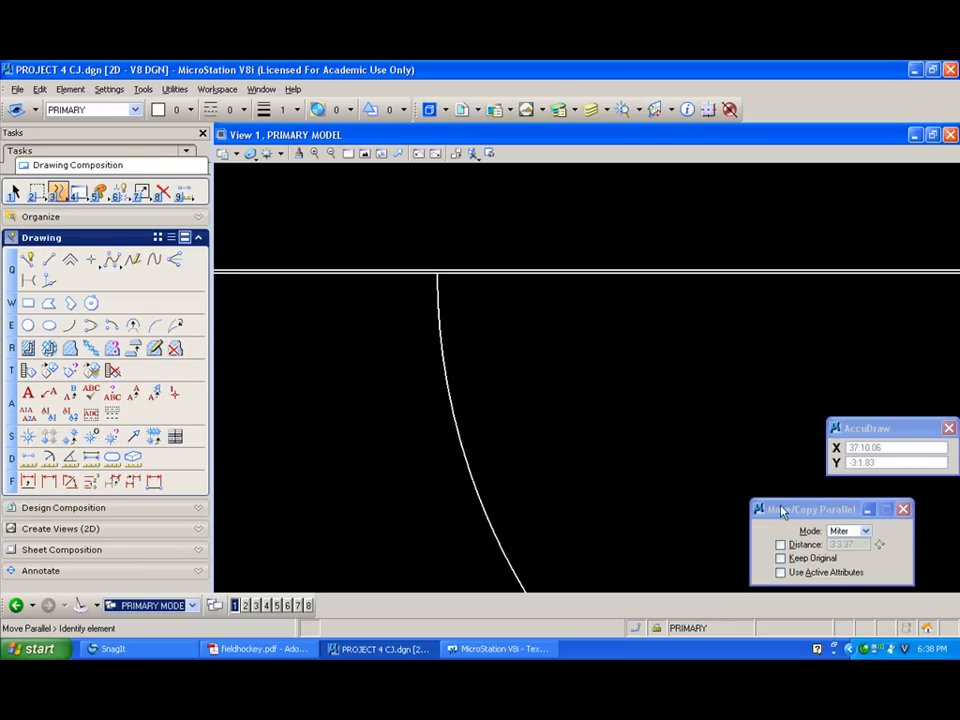
{"action": "left_click_drag", "start_coordinate": [793, 509], "coordinate": [705, 307]}
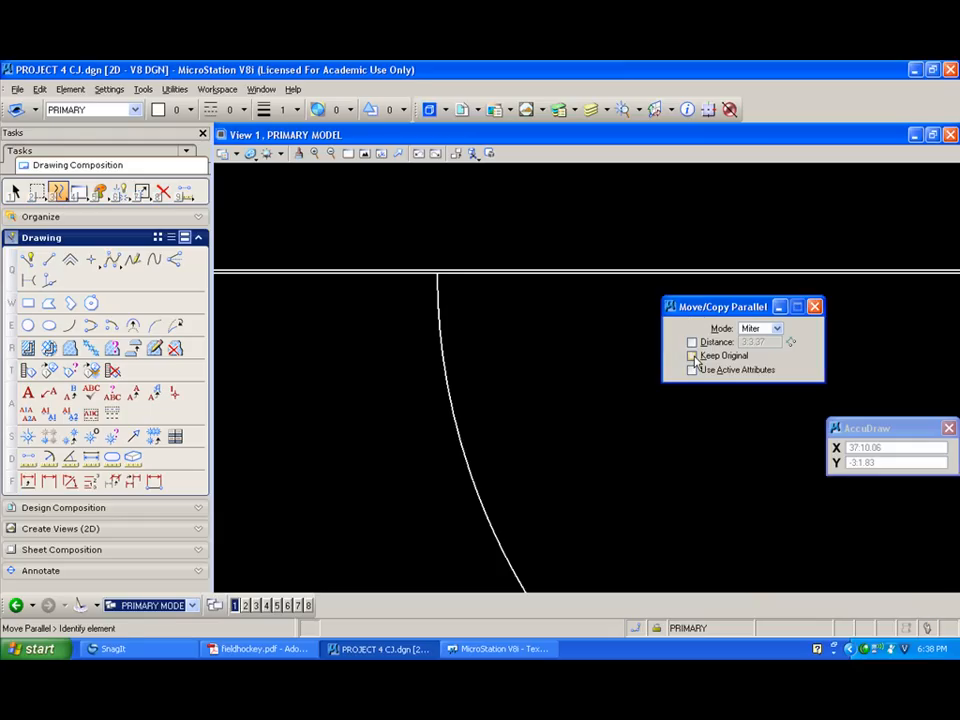
{"action": "left_click", "coordinate": [692, 356]}
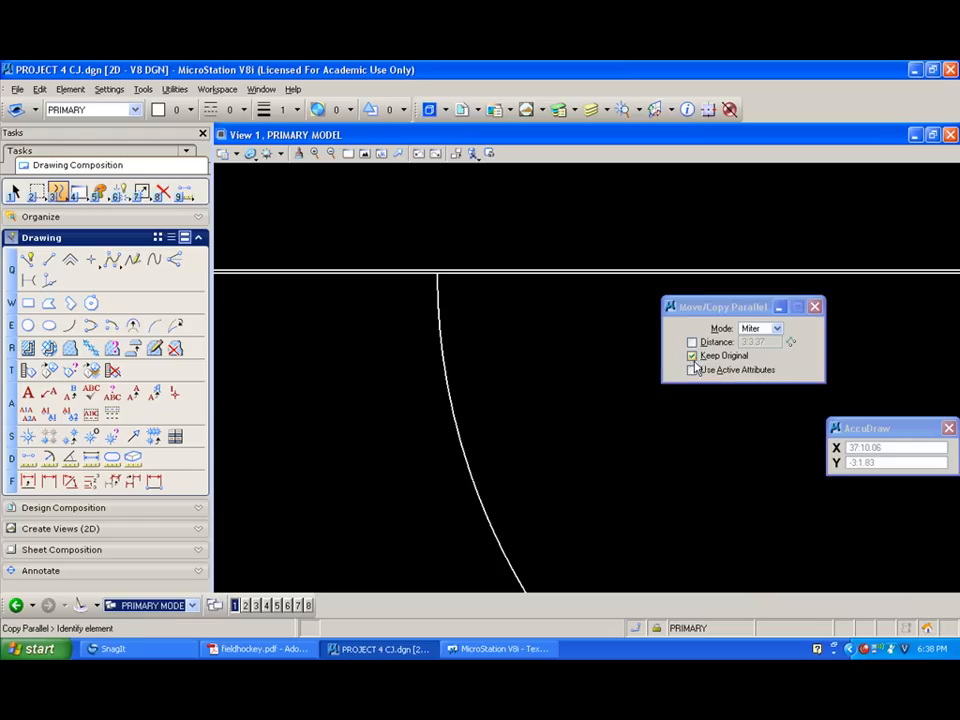
{"action": "left_click", "coordinate": [436, 300]}
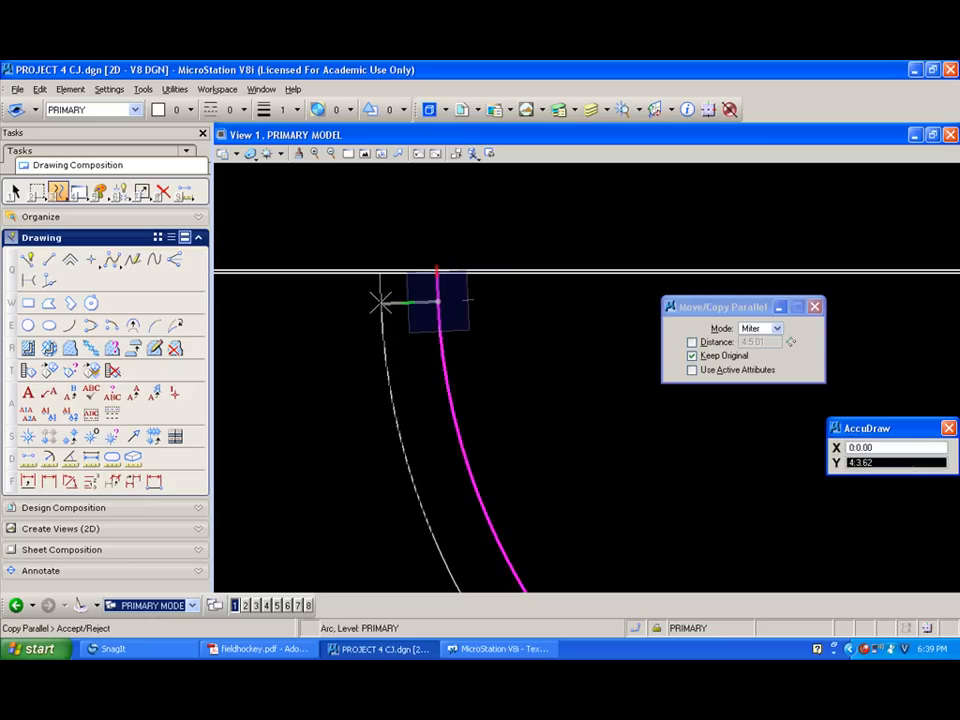
{"action": "type", "text": ":3"}
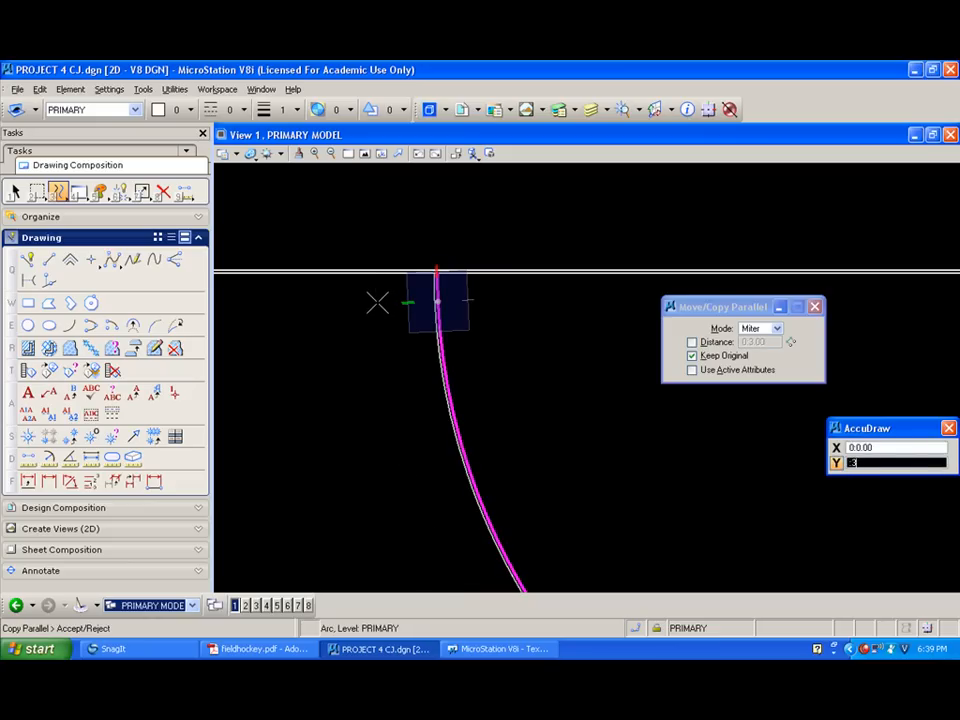
{"action": "left_click", "coordinate": [377, 302]}
{"action": "right_click", "coordinate": [382, 312]}
{"action": "right_click", "coordinate": [356, 306]}
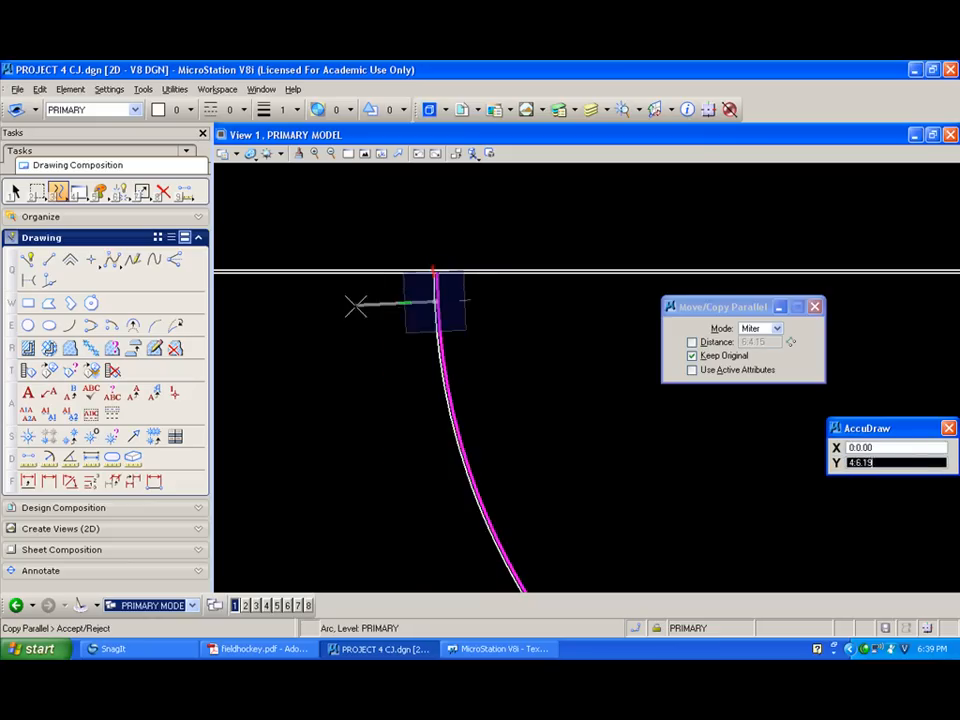
Copy the right quarter arc parallel 3 inches outward, keeping the original.
{"action": "left_click_drag", "start_coordinate": [316, 306], "coordinate": [583, 294], "text": "shift"}
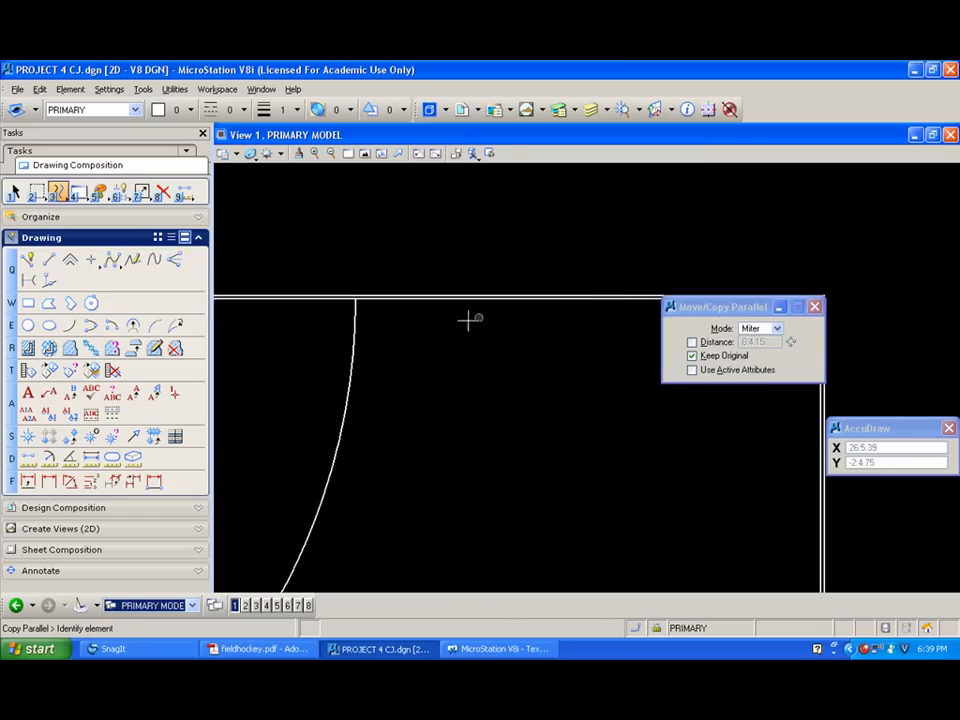
{"action": "left_click", "coordinate": [355, 329]}
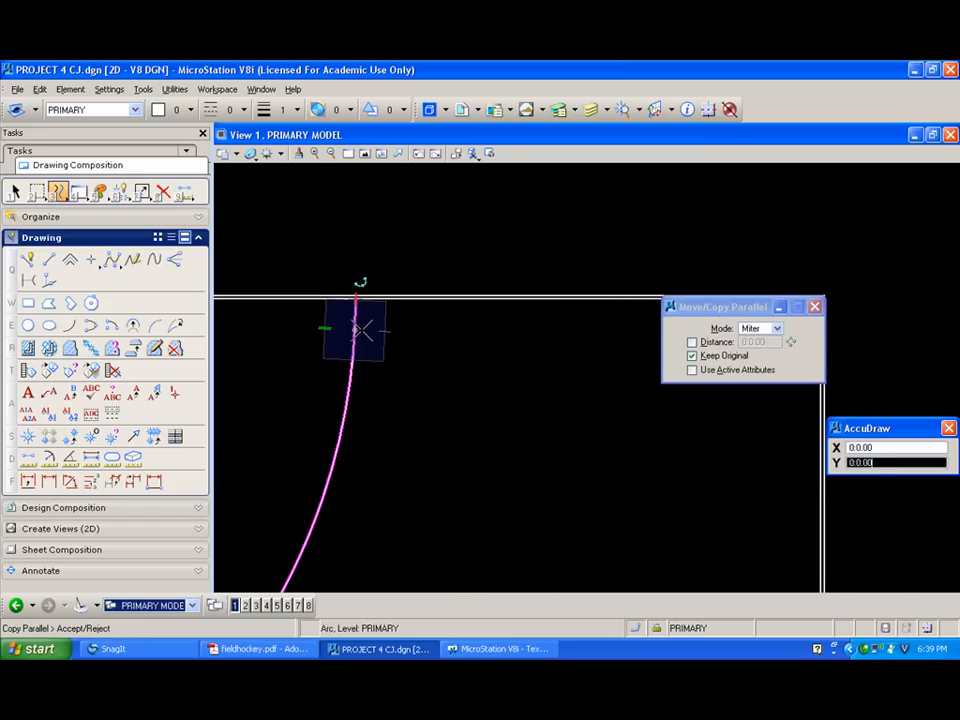
{"action": "scroll", "coordinate": [366, 331], "scroll_direction": "up", "scroll_amount": 5}
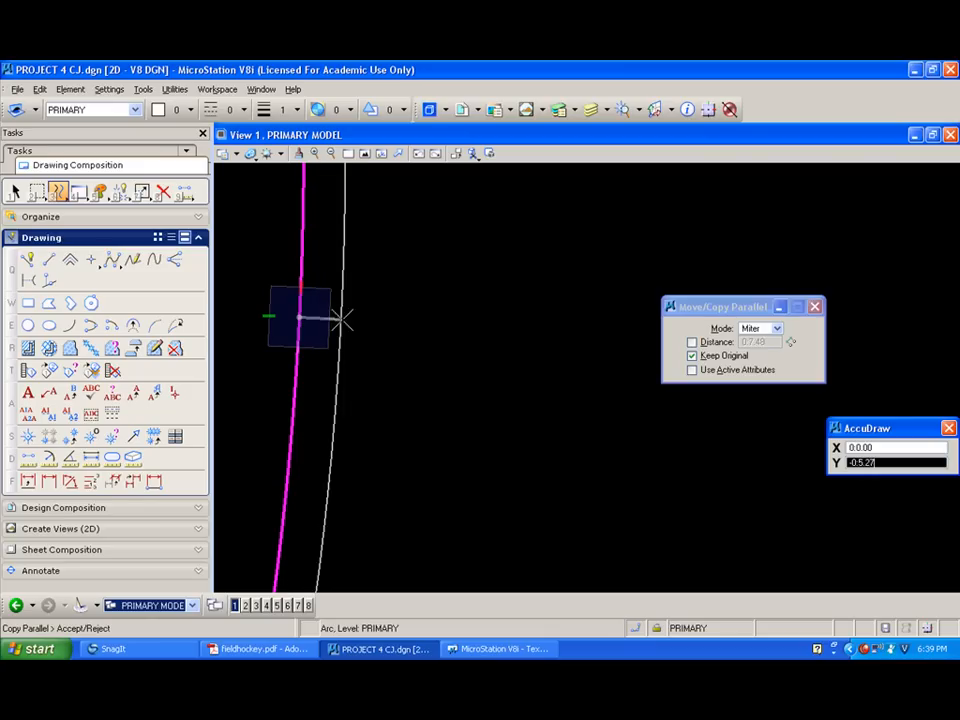
{"action": "left_click", "coordinate": [318, 317]}
{"action": "right_click", "coordinate": [312, 316]}
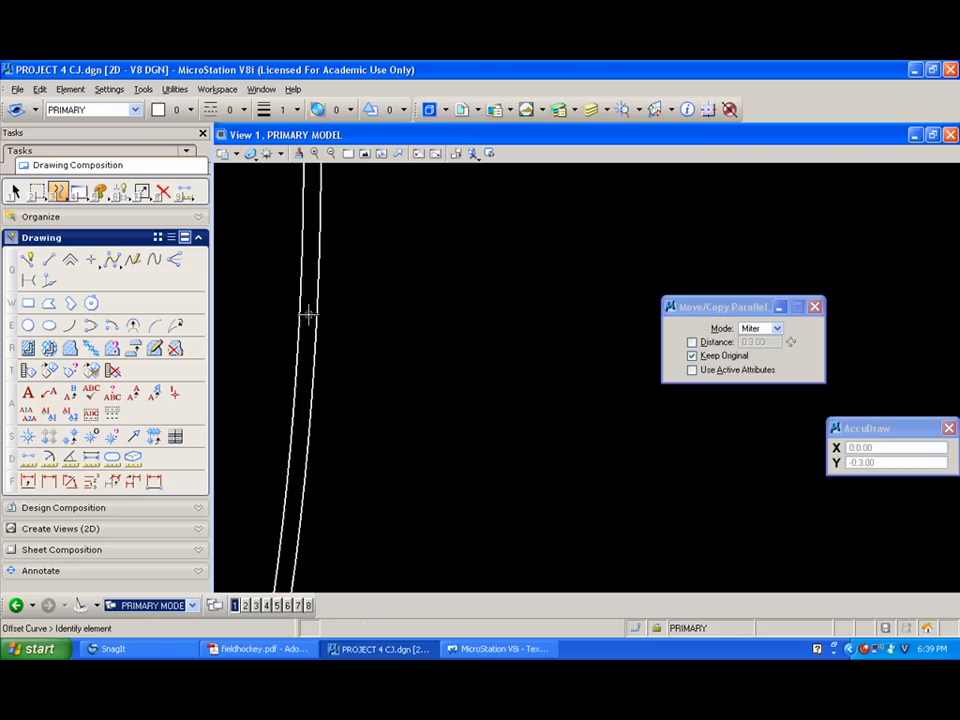
Partially delete the goal line's inner edge where the right pair of arcs meets it.
{"action": "scroll", "coordinate": [296, 301], "scroll_direction": "down", "scroll_amount": 3}
{"action": "scroll", "coordinate": [281, 260], "scroll_direction": "up", "scroll_amount": 3}
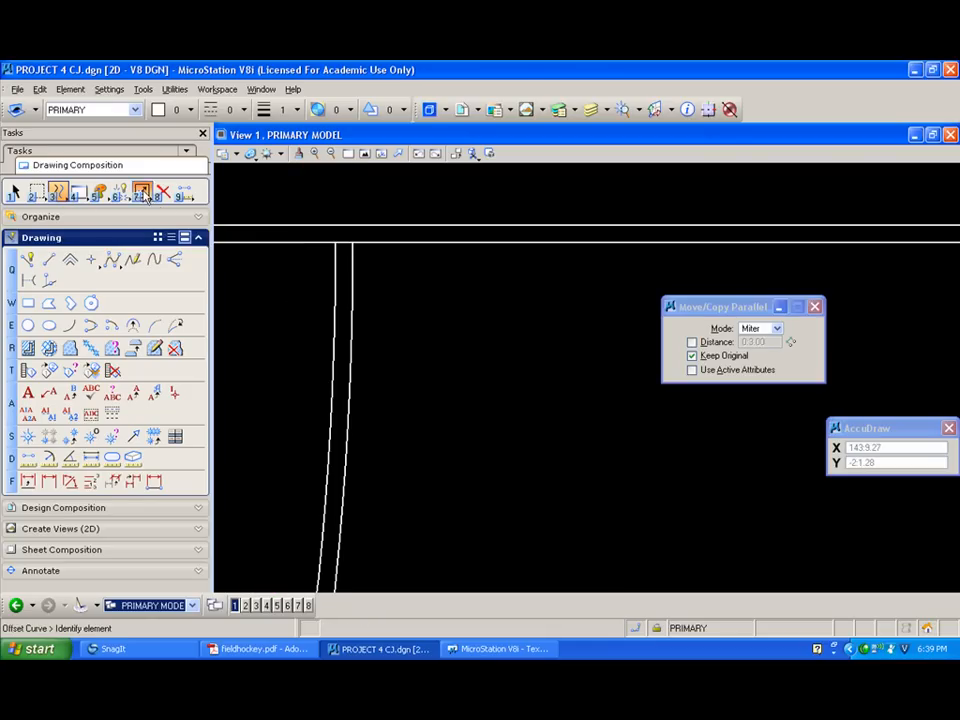
{"action": "left_click", "coordinate": [137, 196]}
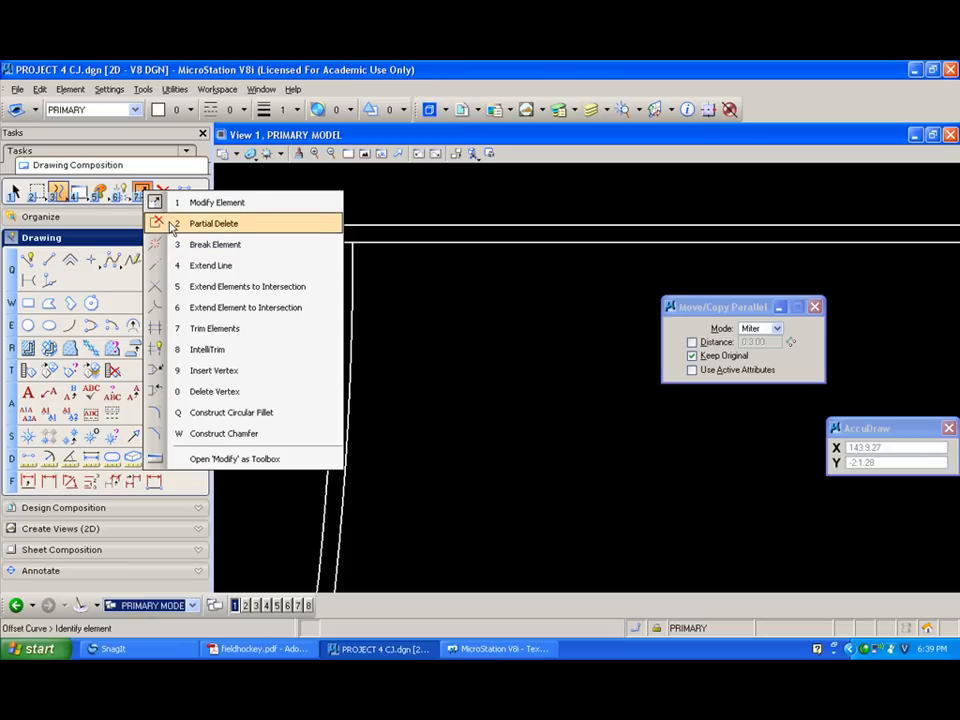
{"action": "left_click", "coordinate": [172, 224]}
{"action": "left_click", "coordinate": [318, 241]}
{"action": "left_click", "coordinate": [335, 241]}
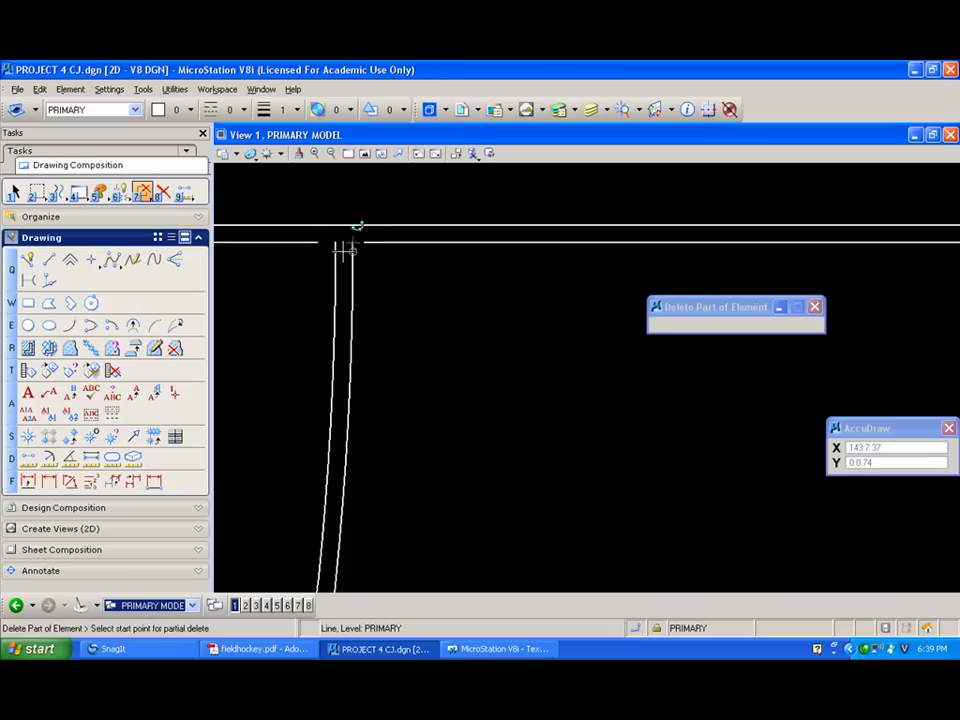
Extend the cut ends of the goal line's inner edge to intersect the inner and outer right arcs.
{"action": "left_click", "coordinate": [142, 192]}
{"action": "left_click", "coordinate": [185, 281]}
{"action": "left_click", "coordinate": [304, 242]}
{"action": "left_click", "coordinate": [336, 250]}
{"action": "left_click", "coordinate": [306, 258]}
{"action": "left_click", "coordinate": [352, 255]}
{"action": "left_click", "coordinate": [374, 242]}
{"action": "left_click", "coordinate": [422, 306]}
Partially delete the goal line's inner edge where the left pair of arcs meets it.
{"action": "scroll", "coordinate": [422, 315], "scroll_direction": "down", "scroll_amount": 3}
{"action": "scroll", "coordinate": [270, 325], "scroll_direction": "up", "scroll_amount": 2}
{"action": "scroll", "coordinate": [422, 390], "scroll_direction": "up", "scroll_amount": 2}
{"action": "middle_click_drag", "start_coordinate": [422, 390], "coordinate": [277, 388]}
{"action": "scroll", "coordinate": [386, 369], "scroll_direction": "up", "scroll_amount": 2}
{"action": "left_click_drag", "start_coordinate": [140, 198], "coordinate": [214, 223]}
{"action": "left_click", "coordinate": [410, 317]}
{"action": "left_click", "coordinate": [416, 318]}
{"action": "left_click", "coordinate": [450, 328]}
Extend the cut ends of the goal line's inner edge to intersect the inner and outer left arcs.
{"action": "left_click_drag", "start_coordinate": [146, 199], "coordinate": [214, 287]}
{"action": "left_click", "coordinate": [463, 318]}
{"action": "left_click", "coordinate": [442, 340]}
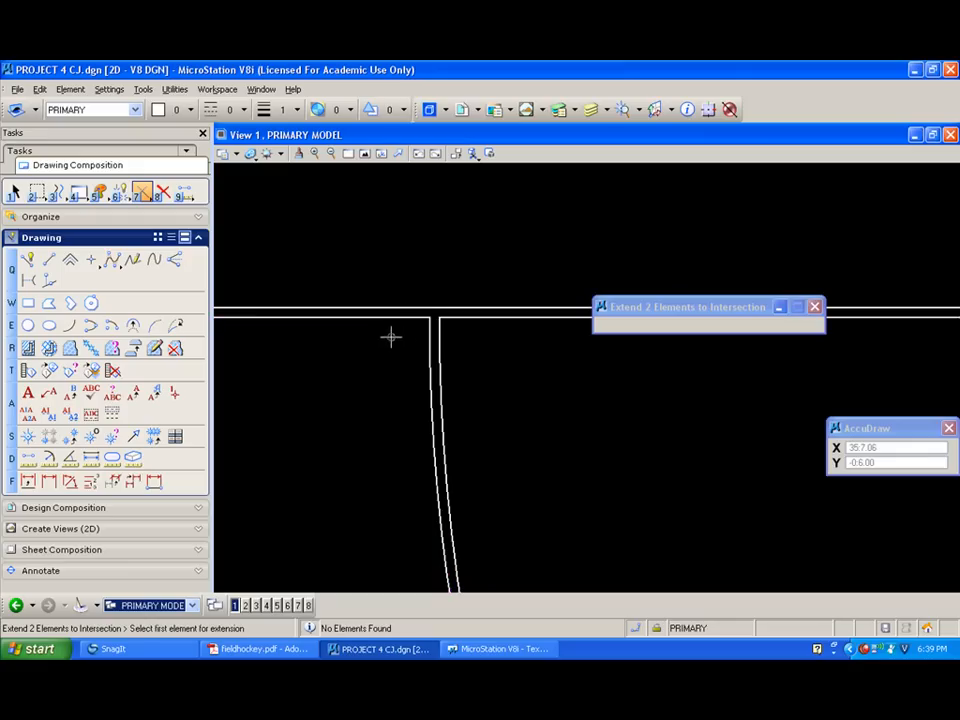
Join the striking circle's inner arc ends and outer arc ends with two straight SmartLines across the central gap.
{"action": "scroll", "coordinate": [390, 337], "scroll_direction": "down", "scroll_amount": 4}
{"action": "scroll", "coordinate": [579, 480], "scroll_direction": "up", "scroll_amount": 5}
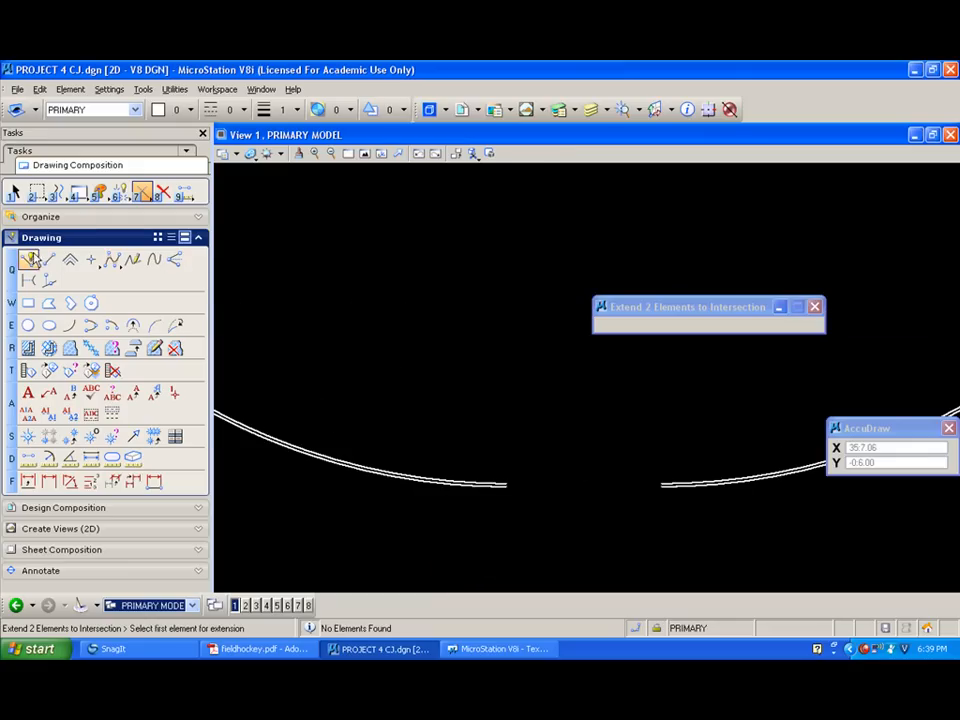
{"action": "left_click", "coordinate": [29, 259]}
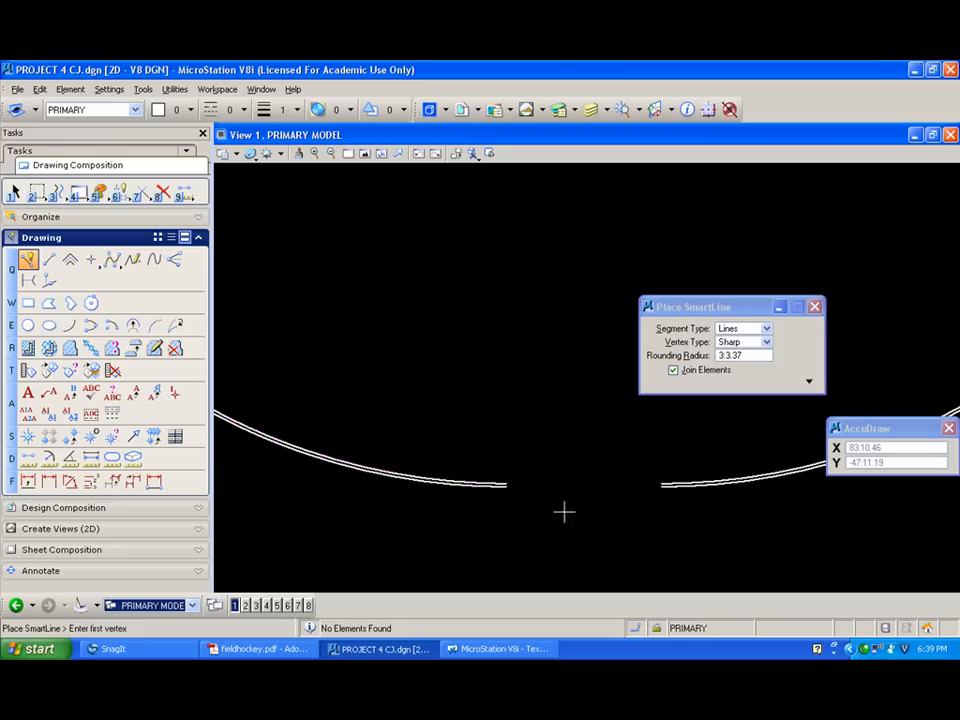
{"action": "scroll", "coordinate": [565, 508], "scroll_direction": "up", "scroll_amount": 2}
{"action": "left_click", "coordinate": [442, 456]}
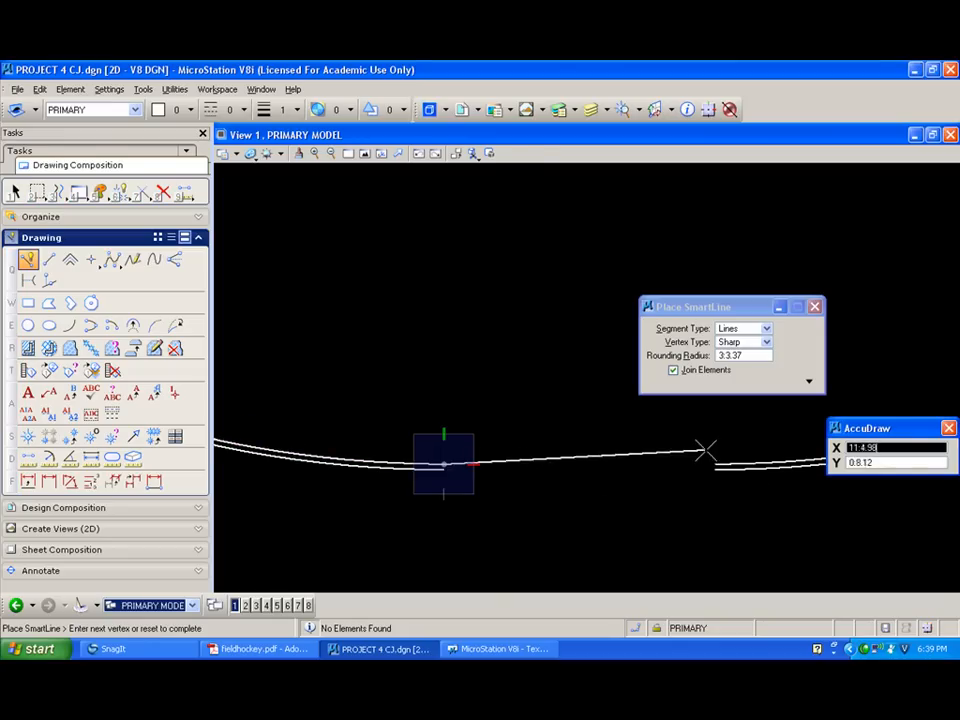
{"action": "left_click", "coordinate": [716, 458]}
{"action": "right_click", "coordinate": [480, 488]}
{"action": "left_click", "coordinate": [443, 463]}
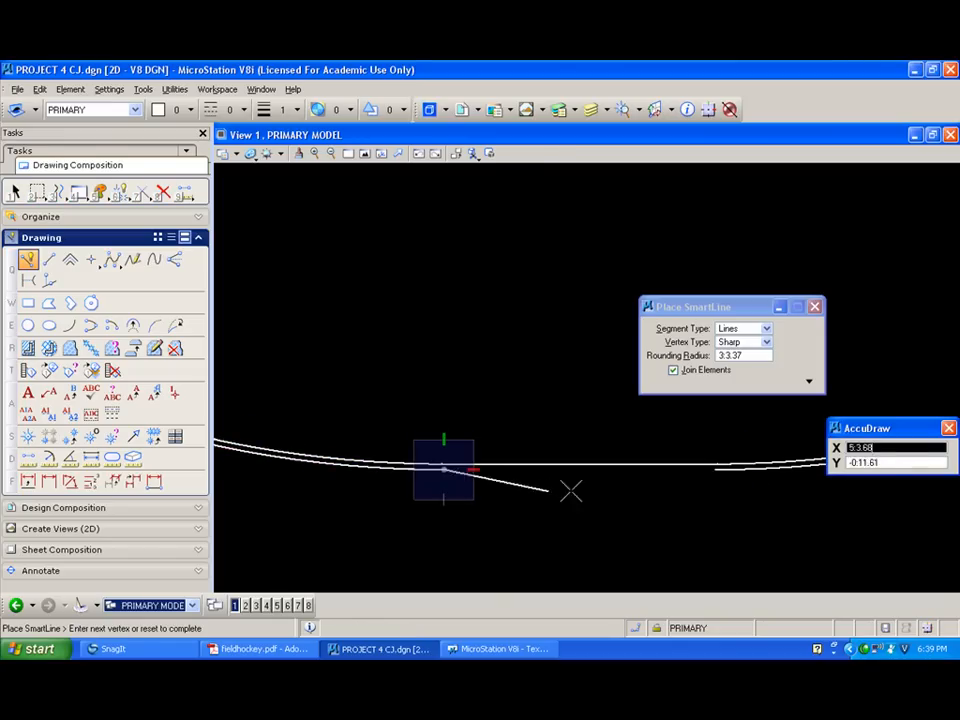
{"action": "left_click", "coordinate": [714, 466]}
{"action": "right_click", "coordinate": [714, 468]}
{"action": "scroll", "coordinate": [560, 330], "scroll_direction": "down", "scroll_amount": 3}
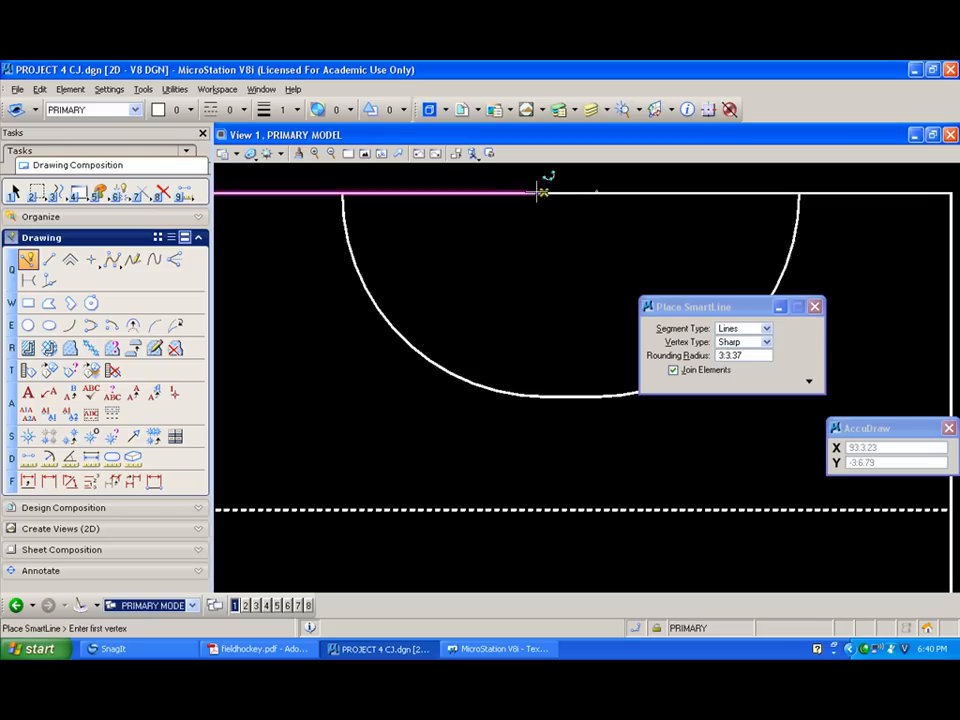
Begin a SmartLine on the goal line's inner edge, 3 inches below the left goal post's base and 15 feet to its left.
{"action": "scroll", "coordinate": [519, 171], "scroll_direction": "up", "scroll_amount": 5}
{"action": "mouse_move", "coordinate": [555, 193]}
{"action": "left_mouse_down", "text": "shift"}
{"action": "mouse_move", "coordinate": [469, 189]}
{"action": "mouse_move", "coordinate": [638, 206]}
{"action": "left_mouse_up", "text": "shift"}
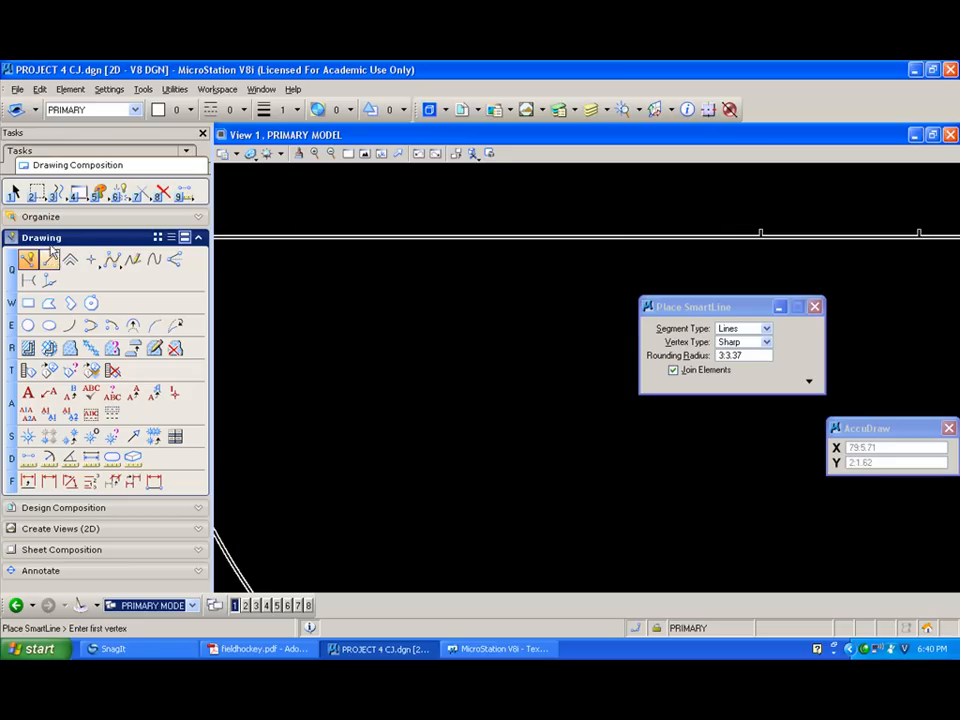
{"action": "middle_click", "coordinate": [763, 233]}
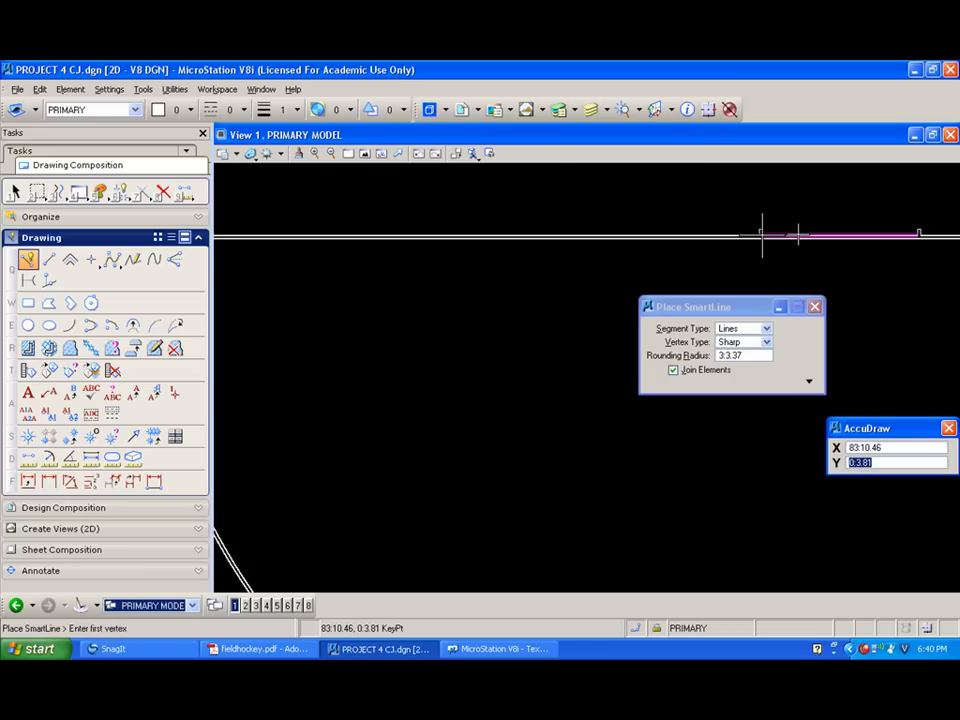
{"action": "key", "text": "o"}
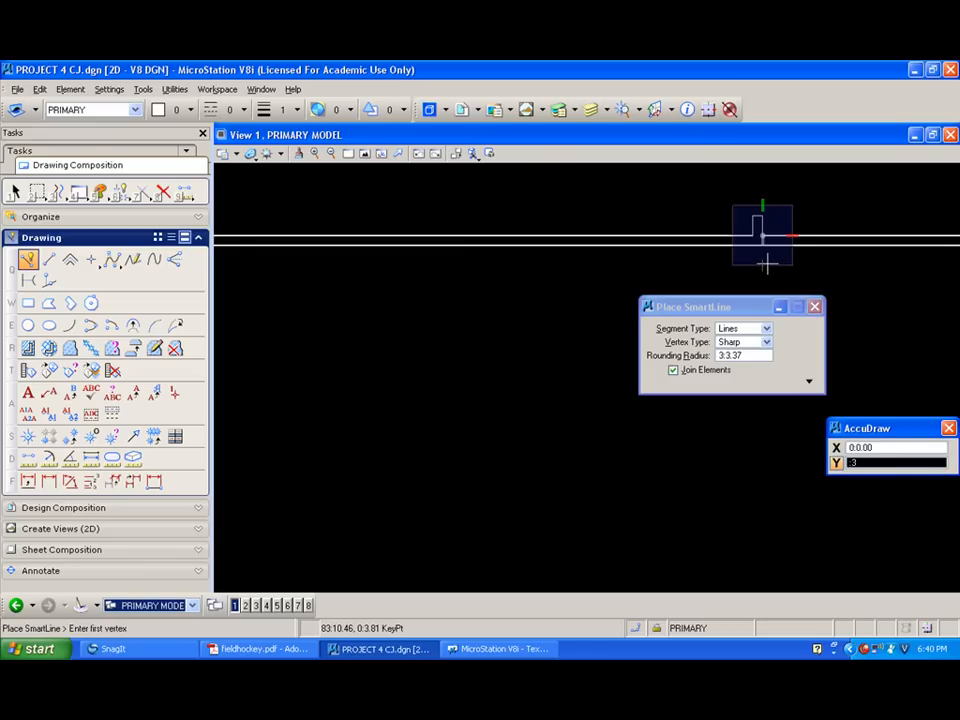
{"action": "key", "text": "o"}
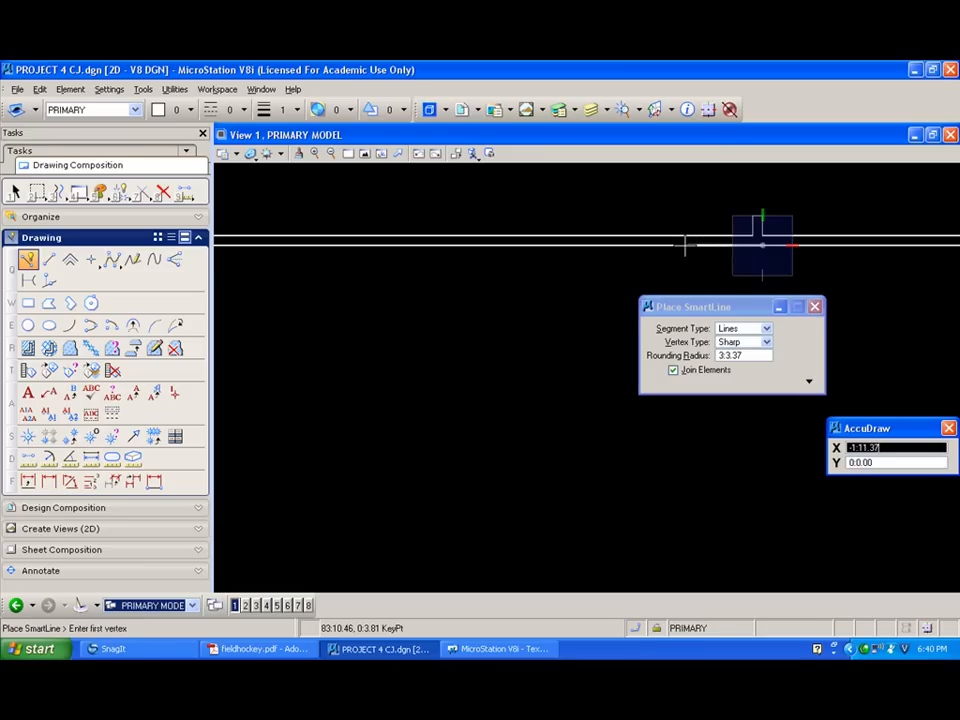
{"action": "type", "text": "15"}
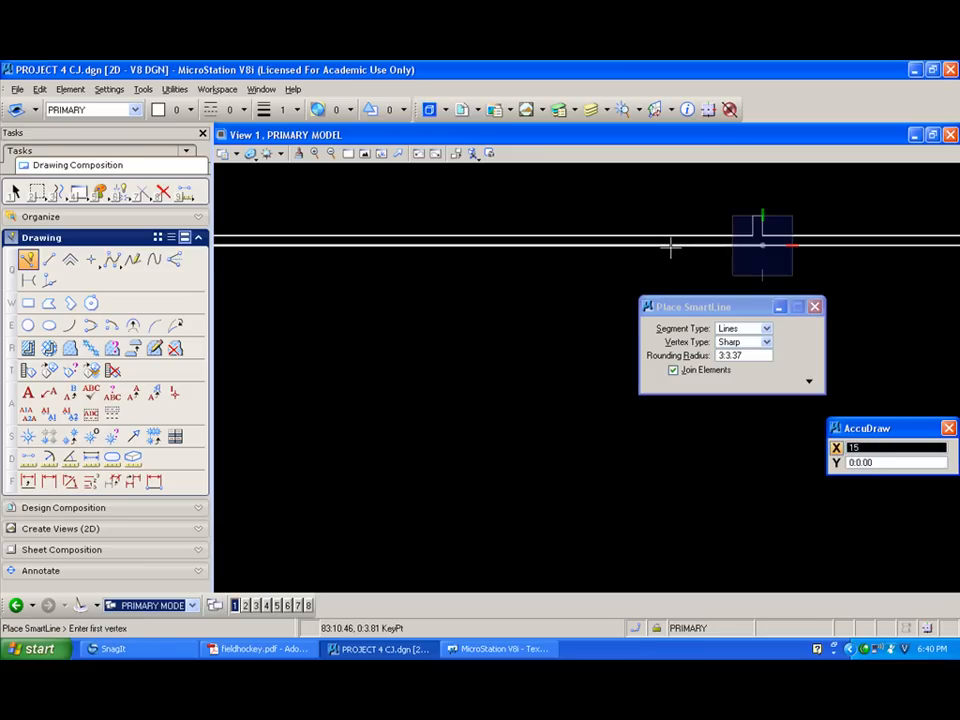
{"action": "left_click", "coordinate": [670, 247]}
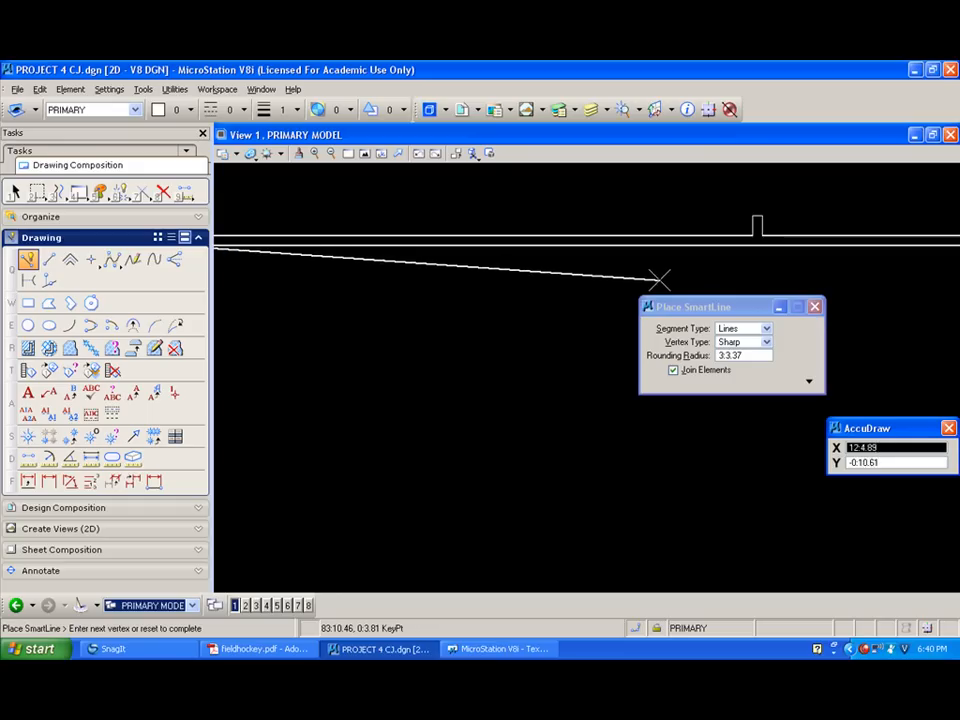
Complete the SmartLine as a 3-foot-long, 3-inch-wide hash mark extending into the field from the goal line.
{"action": "middle_click_drag", "start_coordinate": [671, 273], "coordinate": [544, 277]}
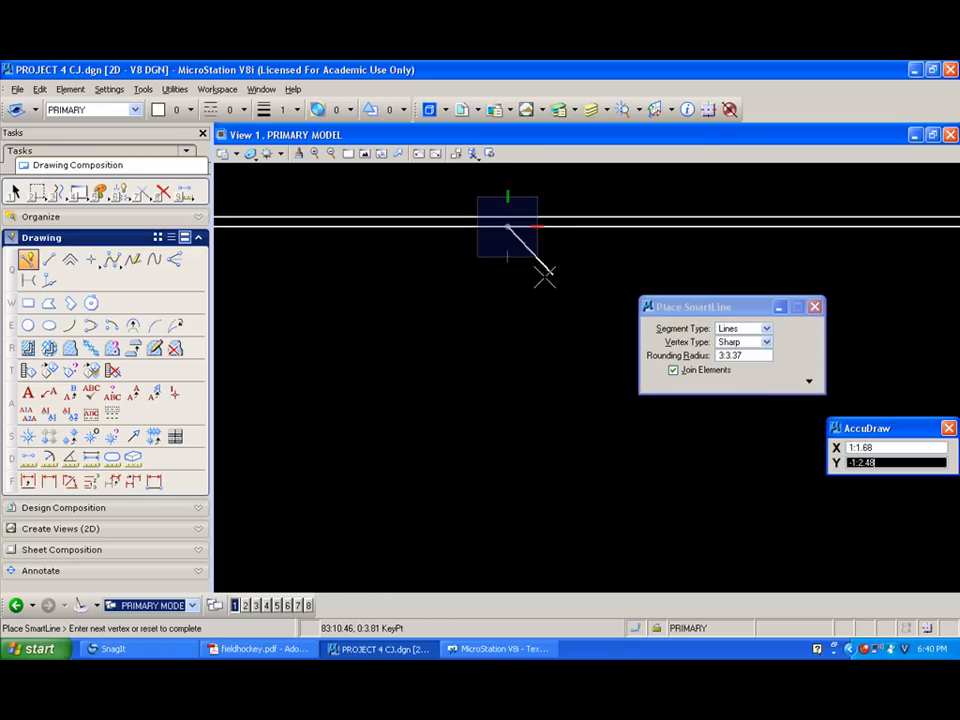
{"action": "left_click", "coordinate": [508, 320]}
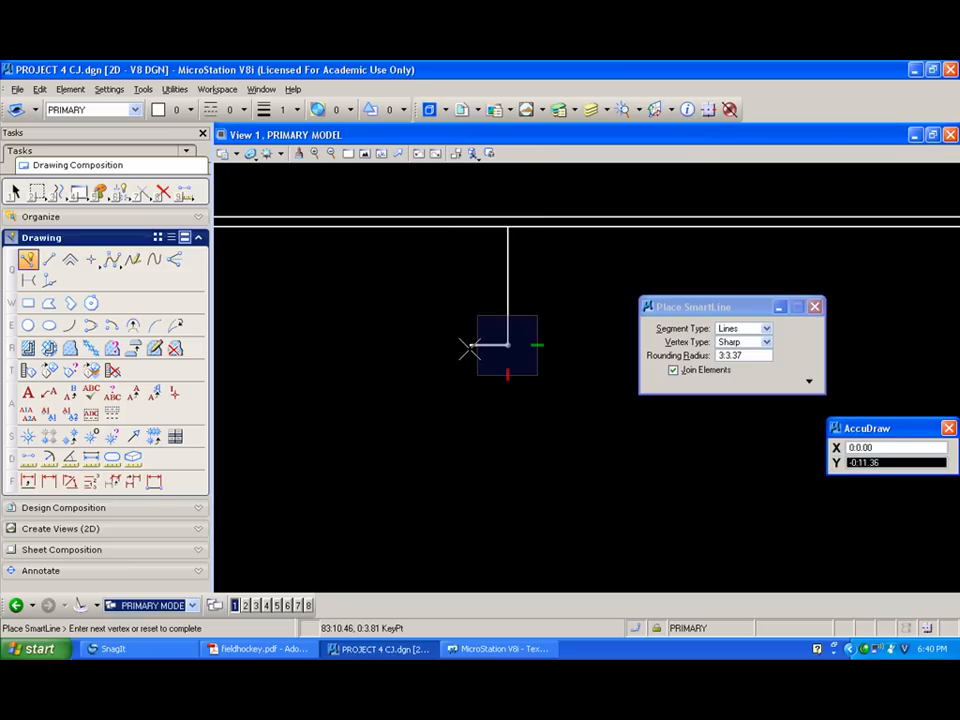
{"action": "left_click", "coordinate": [470, 348]}
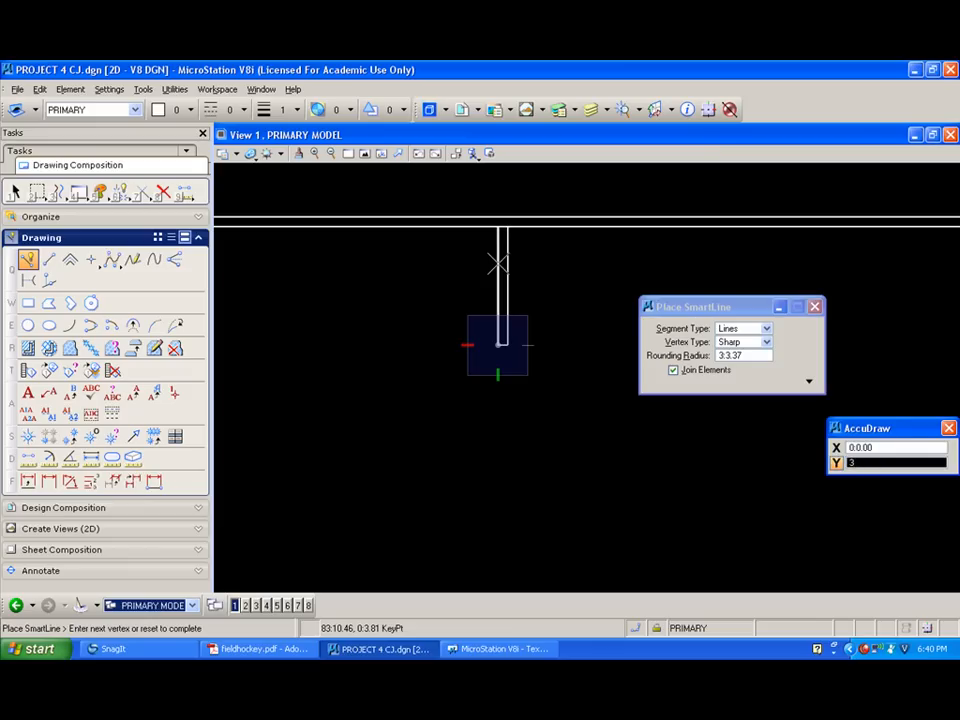
{"action": "left_click", "coordinate": [498, 263]}
{"action": "right_click", "coordinate": [420, 245]}
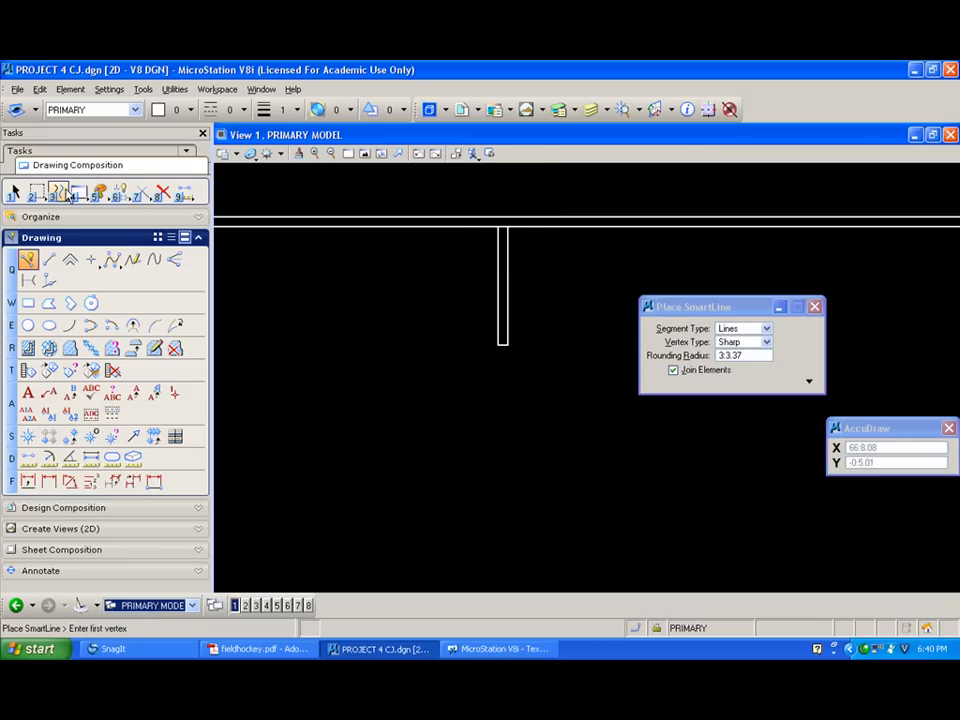
Copy the hash mark 15 feet further left along the goal line.
{"action": "left_click", "coordinate": [14, 192]}
{"action": "left_click_drag", "start_coordinate": [438, 184], "coordinate": [546, 343]}
{"action": "left_click", "coordinate": [58, 192]}
{"action": "left_click", "coordinate": [76, 204]}
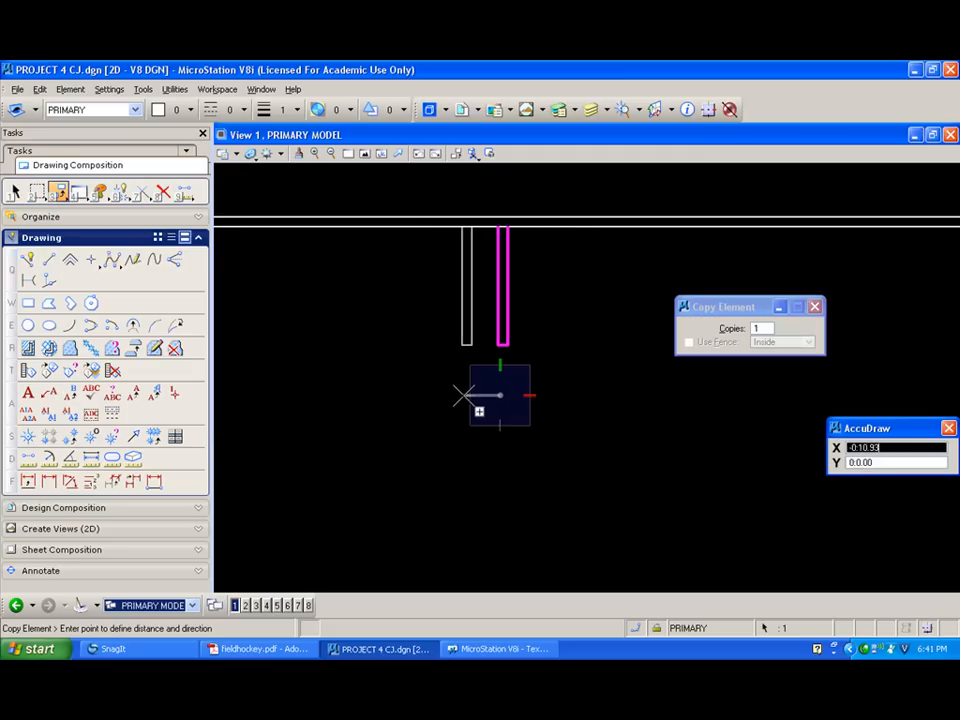
{"action": "type", "text": "15"}
{"action": "left_click", "coordinate": [463, 395]}
{"action": "right_click", "coordinate": [460, 392]}
{"action": "scroll", "coordinate": [459, 387], "scroll_direction": "down", "scroll_amount": 5}
{"action": "left_click", "coordinate": [444, 299]}
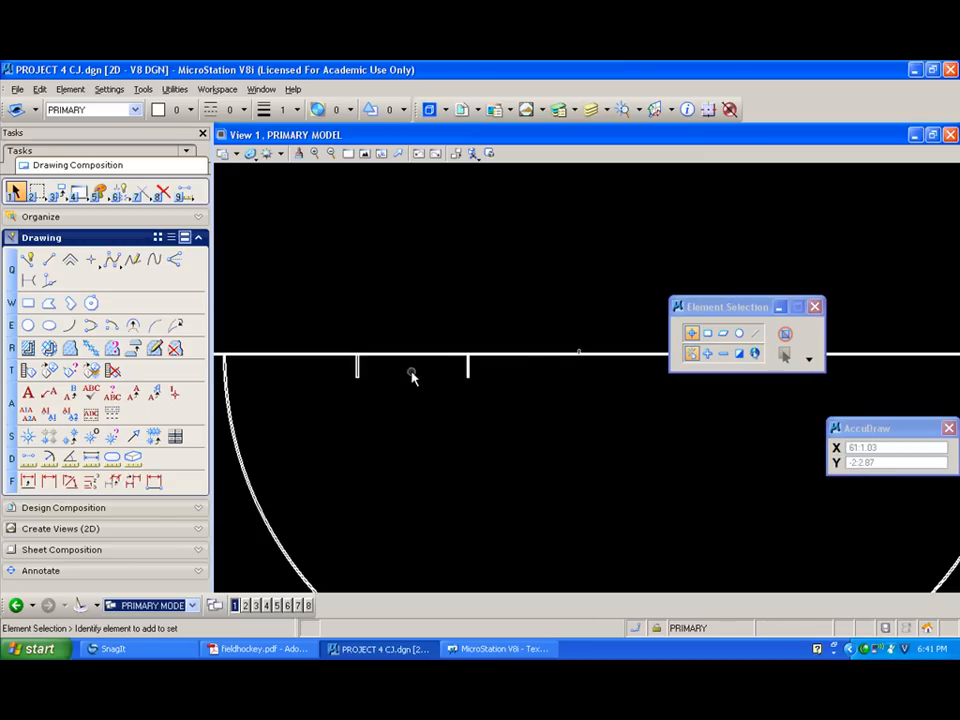
Mirror a copy of both left hash marks vertically about the midpoint between the goal posts.
{"action": "left_click_drag", "start_coordinate": [705, 308], "coordinate": [795, 213]}
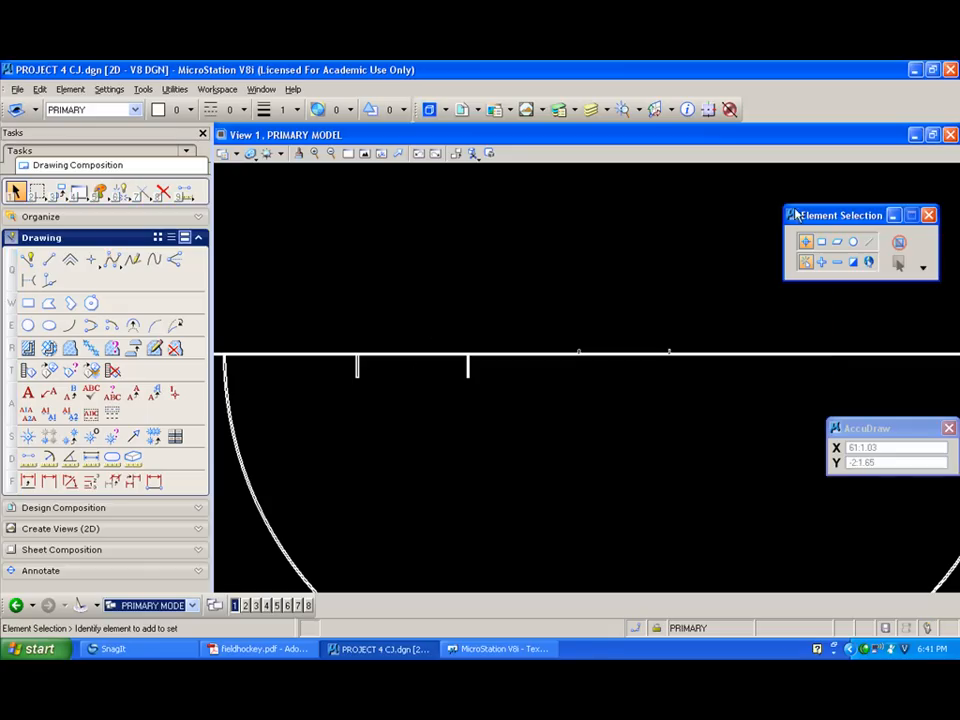
{"action": "left_click_drag", "start_coordinate": [317, 324], "coordinate": [527, 414]}
{"action": "left_click", "coordinate": [58, 191]}
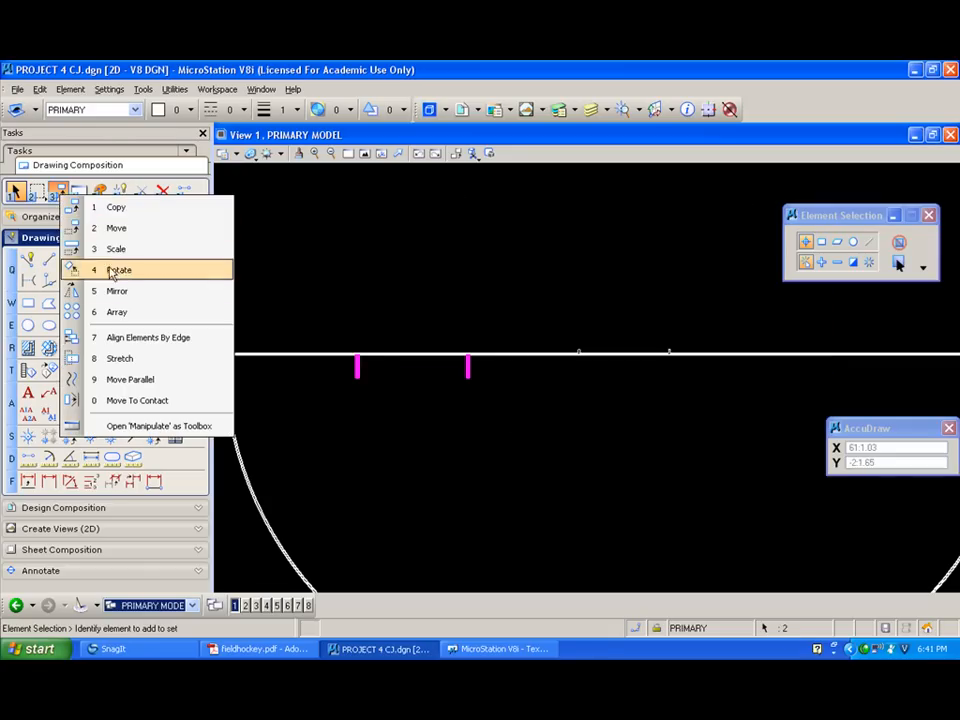
{"action": "left_click", "coordinate": [110, 300]}
{"action": "left_click", "coordinate": [920, 238]}
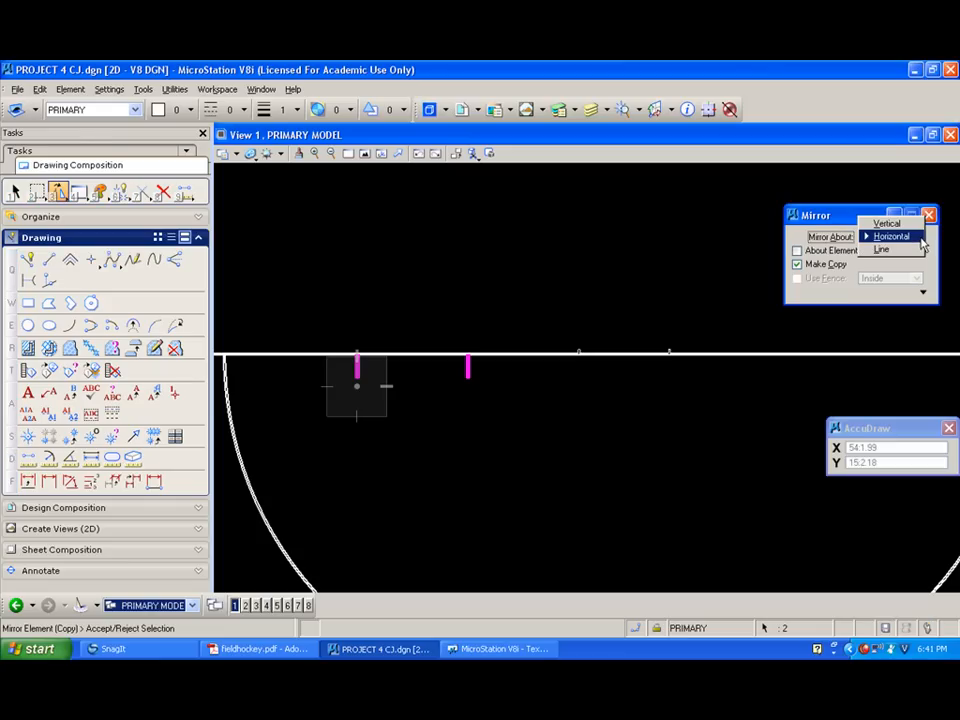
{"action": "left_click", "coordinate": [911, 226]}
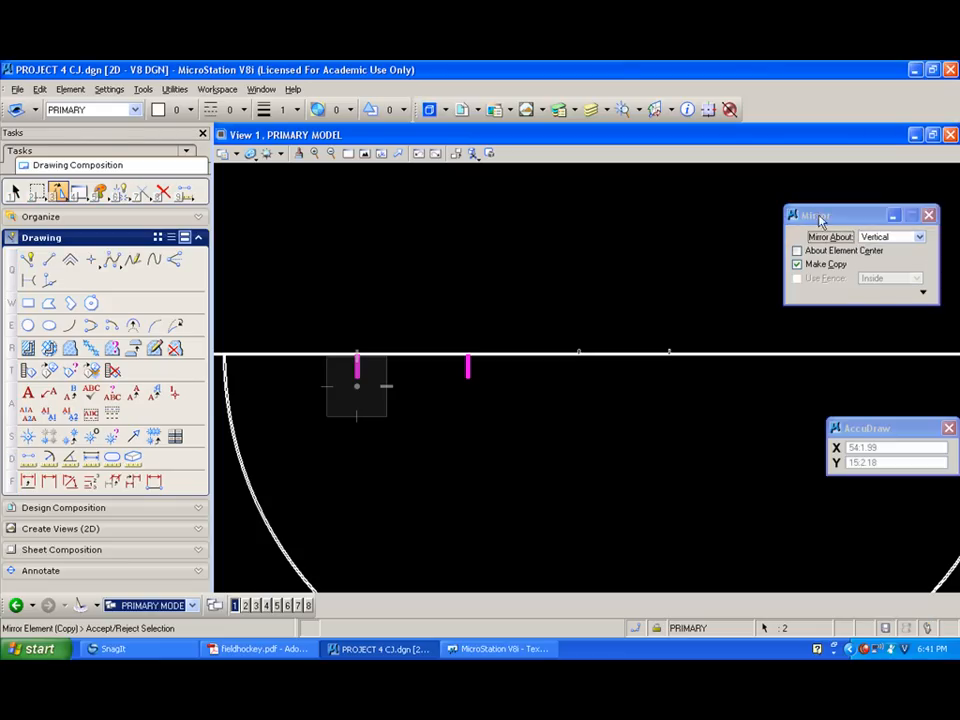
{"action": "left_click_drag", "start_coordinate": [821, 216], "coordinate": [706, 218]}
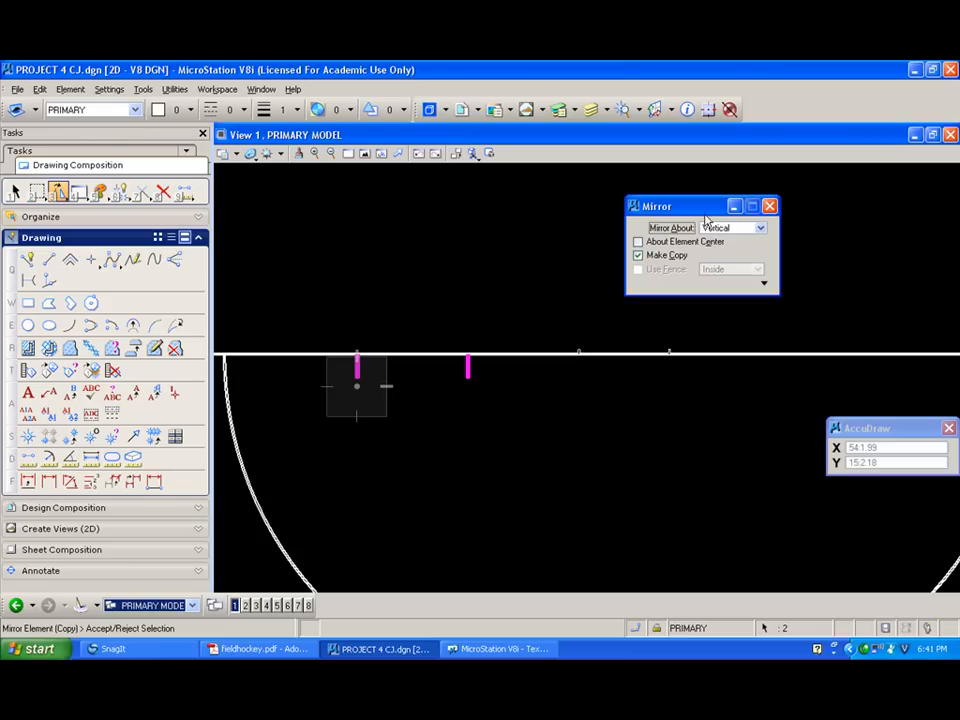
{"action": "left_click", "coordinate": [624, 352]}
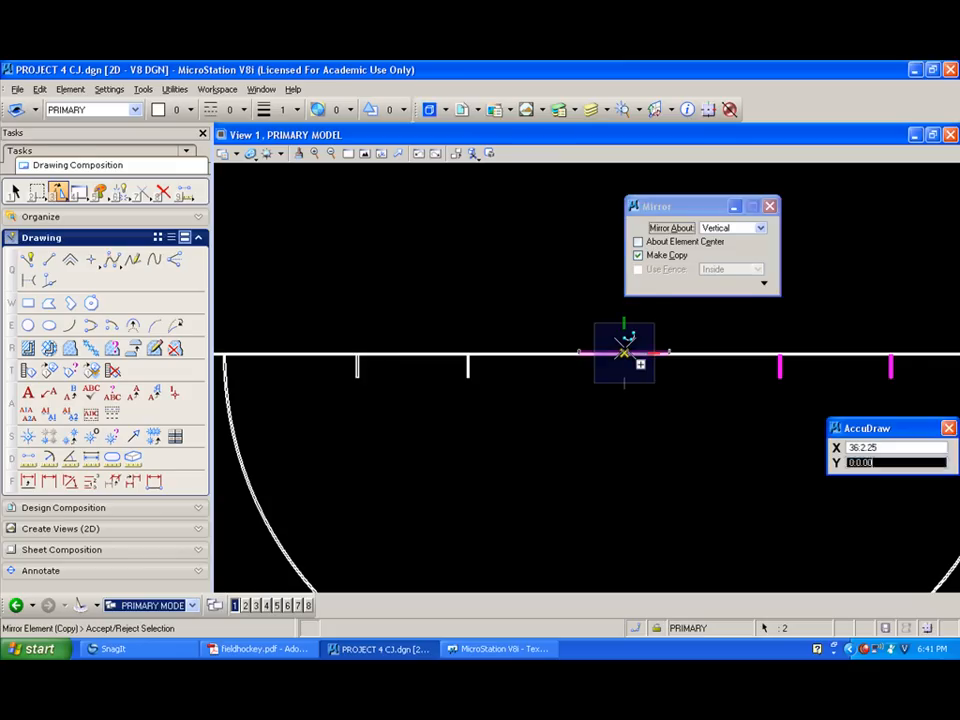
{"action": "right_click", "coordinate": [624, 352]}
Partially delete the goal line's inner edge where the hash marks meet it.
{"action": "scroll", "coordinate": [342, 358], "scroll_direction": "up", "scroll_amount": 1}
{"action": "scroll", "coordinate": [342, 364], "scroll_direction": "up", "scroll_amount": 3}
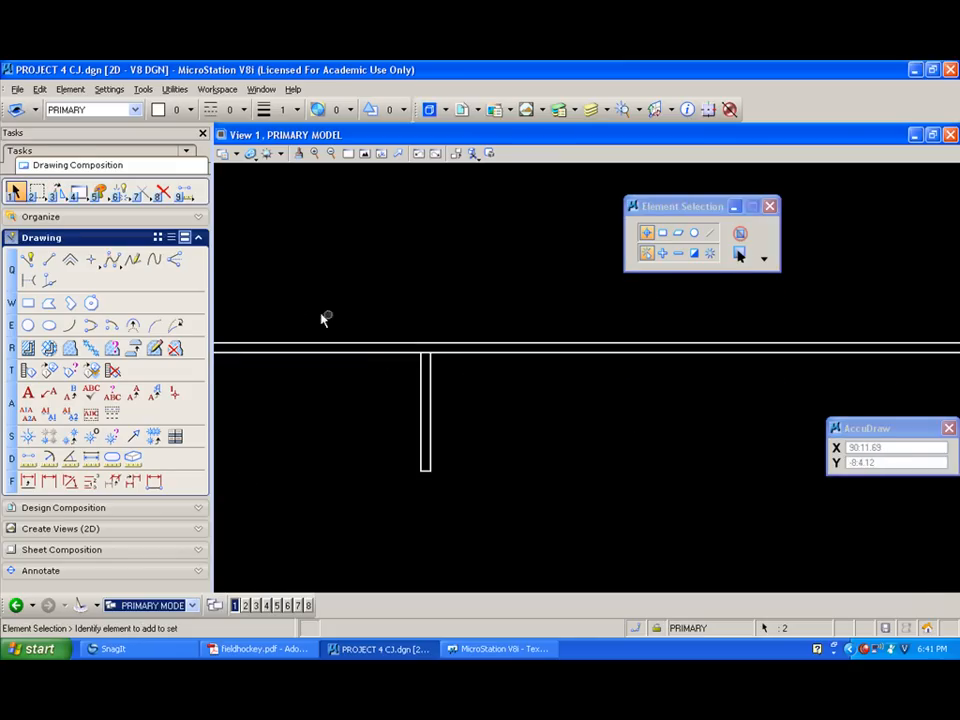
{"action": "left_click", "coordinate": [141, 192]}
{"action": "left_click", "coordinate": [200, 225]}
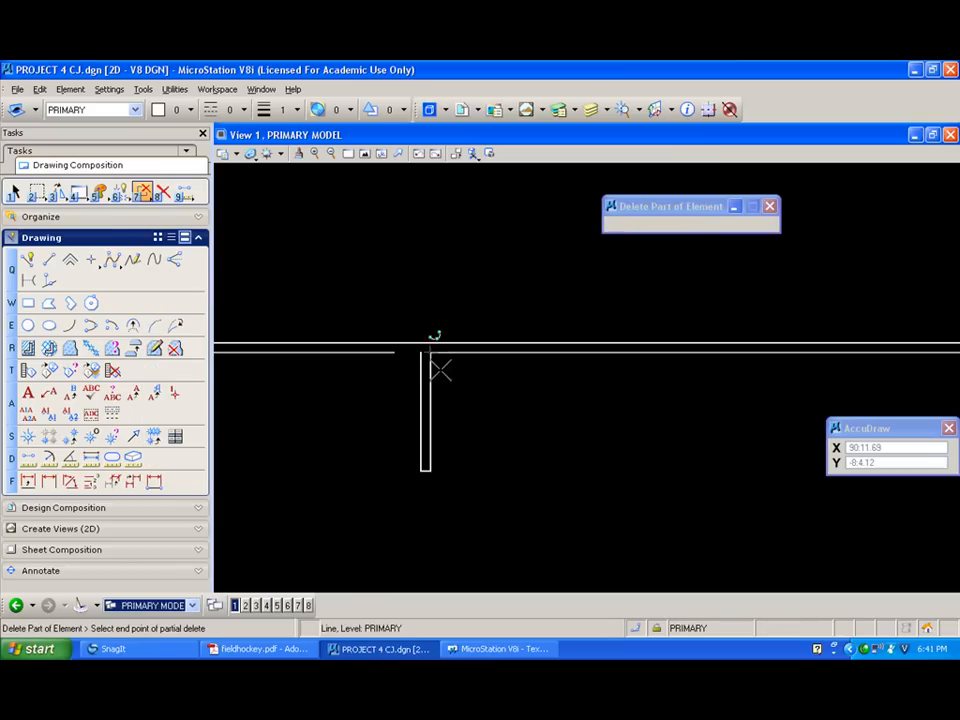
{"action": "scroll", "coordinate": [456, 371], "scroll_direction": "down", "scroll_amount": 3}
{"action": "left_click", "coordinate": [630, 374]}
{"action": "left_click", "coordinate": [655, 374]}
{"action": "mouse_move", "coordinate": [555, 360]}
{"action": "middle_mouse_down"}
{"action": "mouse_move", "coordinate": [757, 358]}
{"action": "mouse_move", "coordinate": [748, 364]}
{"action": "middle_mouse_up"}
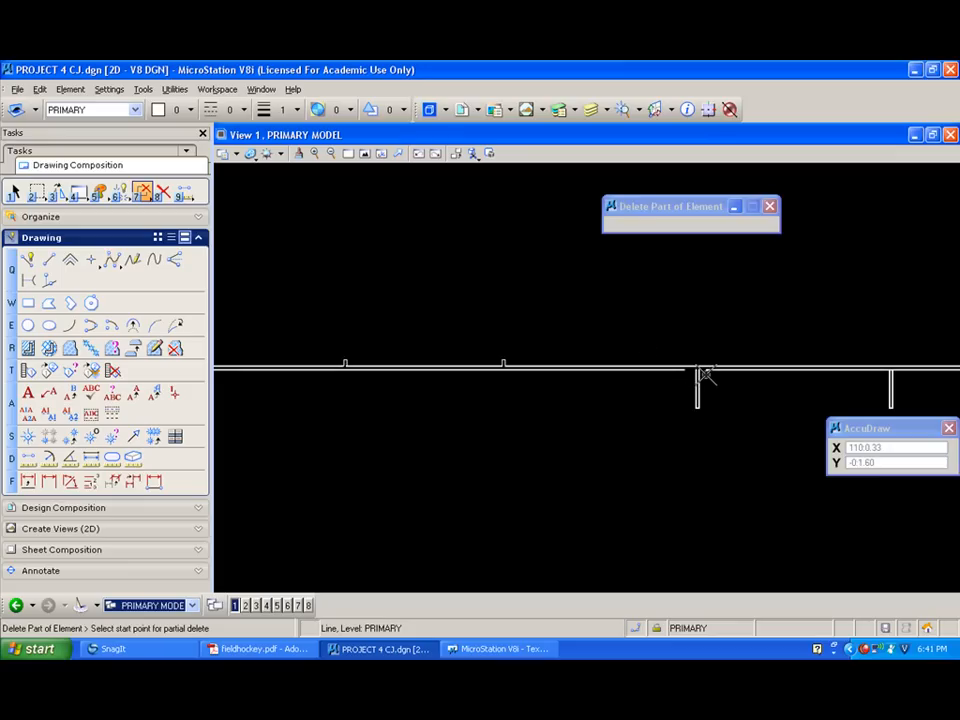
Extend the cut ends of the goal line's inner edge to intersect both sides of each right hash mark.
{"action": "scroll", "coordinate": [900, 370], "scroll_direction": "up", "scroll_amount": 5}
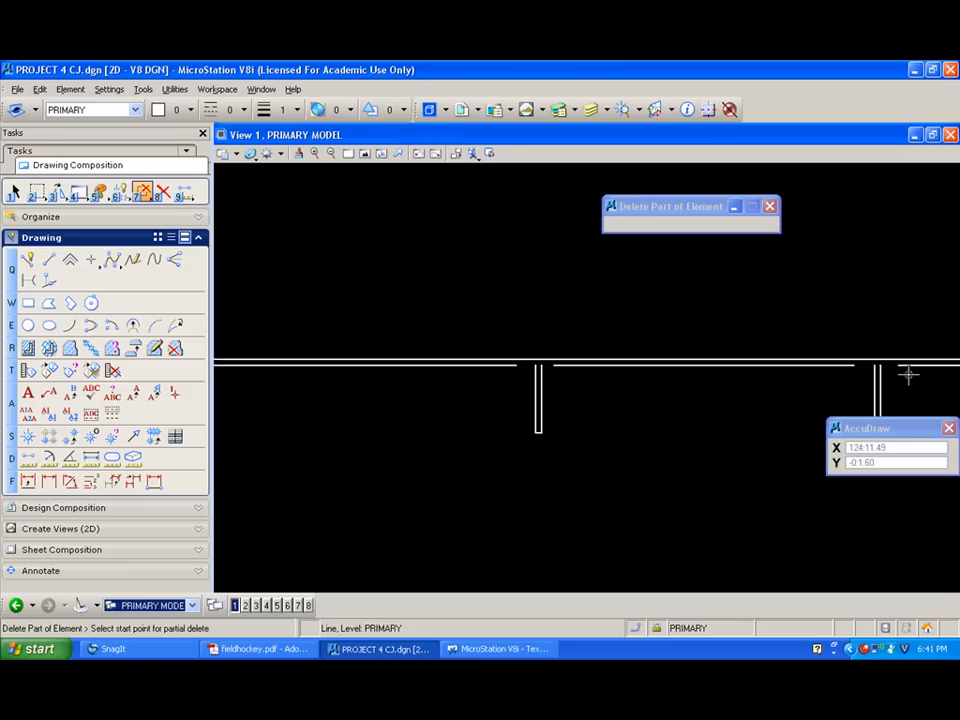
{"action": "left_click", "coordinate": [143, 190]}
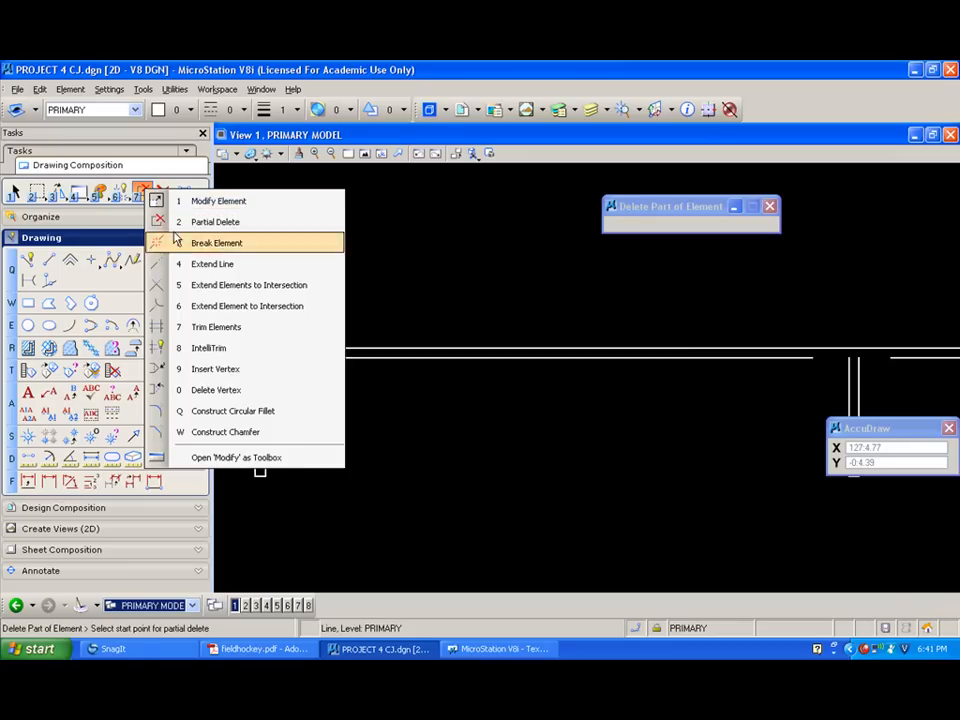
{"action": "left_click", "coordinate": [193, 284]}
{"action": "left_click", "coordinate": [808, 357]}
{"action": "left_click", "coordinate": [851, 377]}
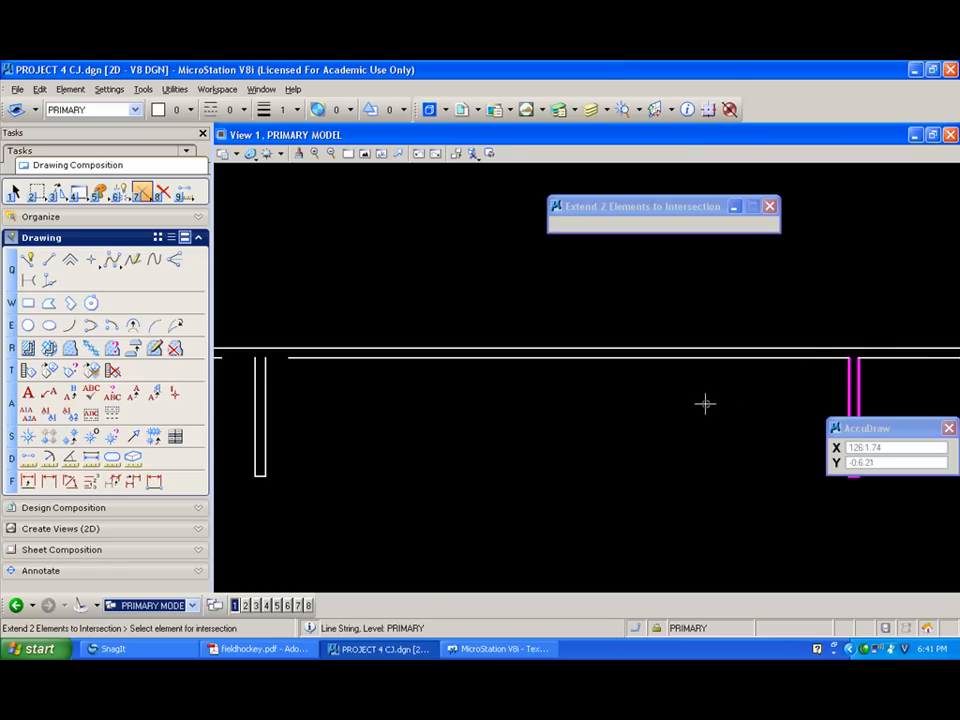
{"action": "left_click_drag", "start_coordinate": [720, 391], "coordinate": [544, 388], "text": "shift"}
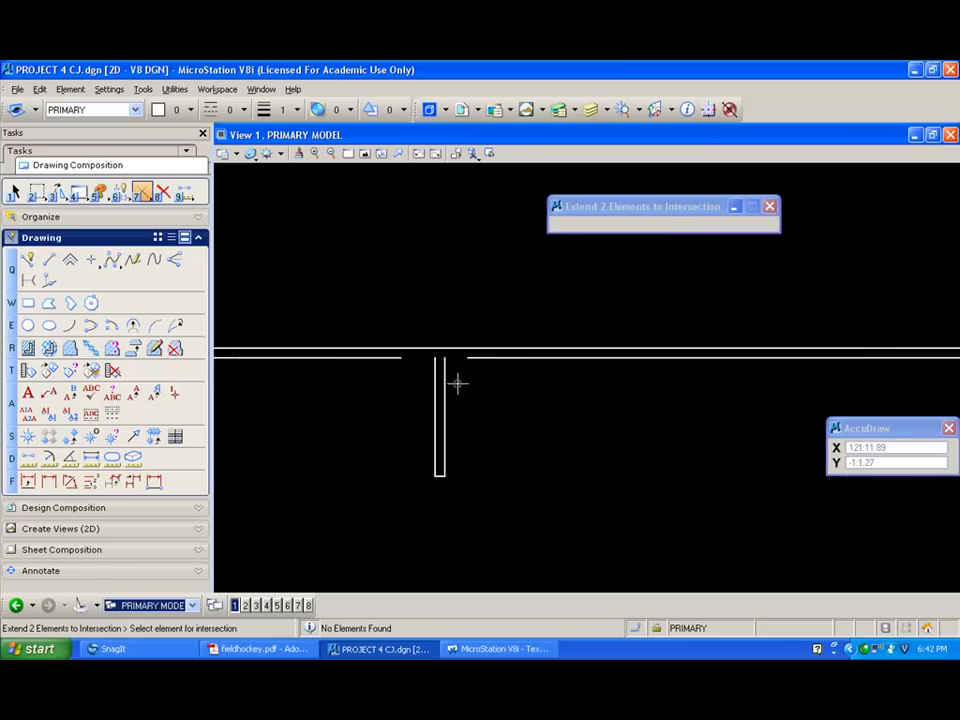
{"action": "left_click", "coordinate": [491, 358]}
{"action": "left_click", "coordinate": [444, 386]}
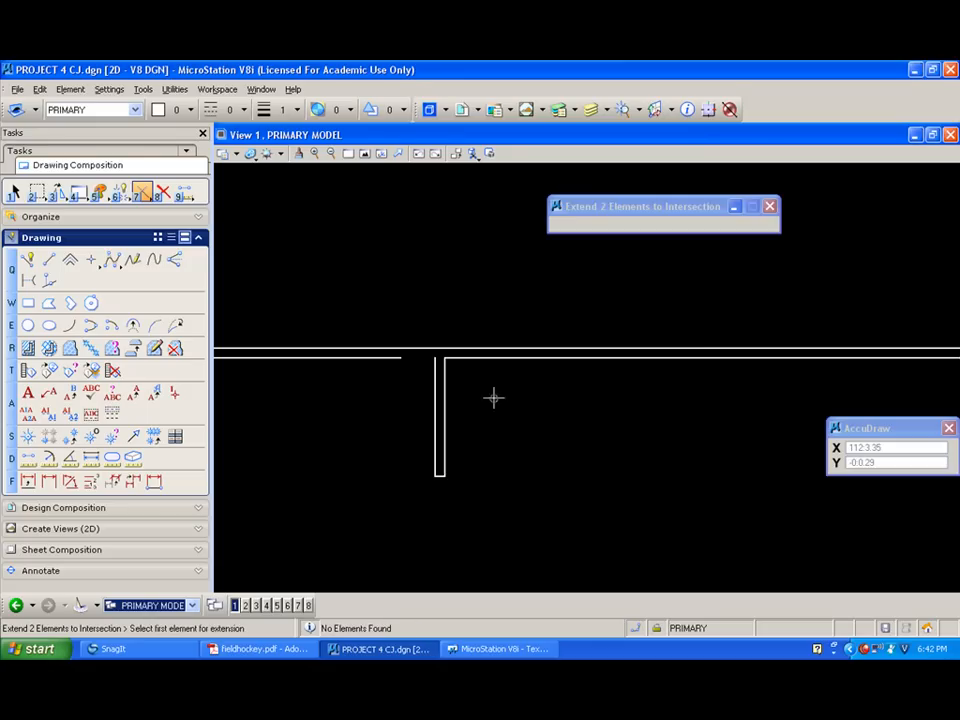
{"action": "left_click", "coordinate": [428, 390]}
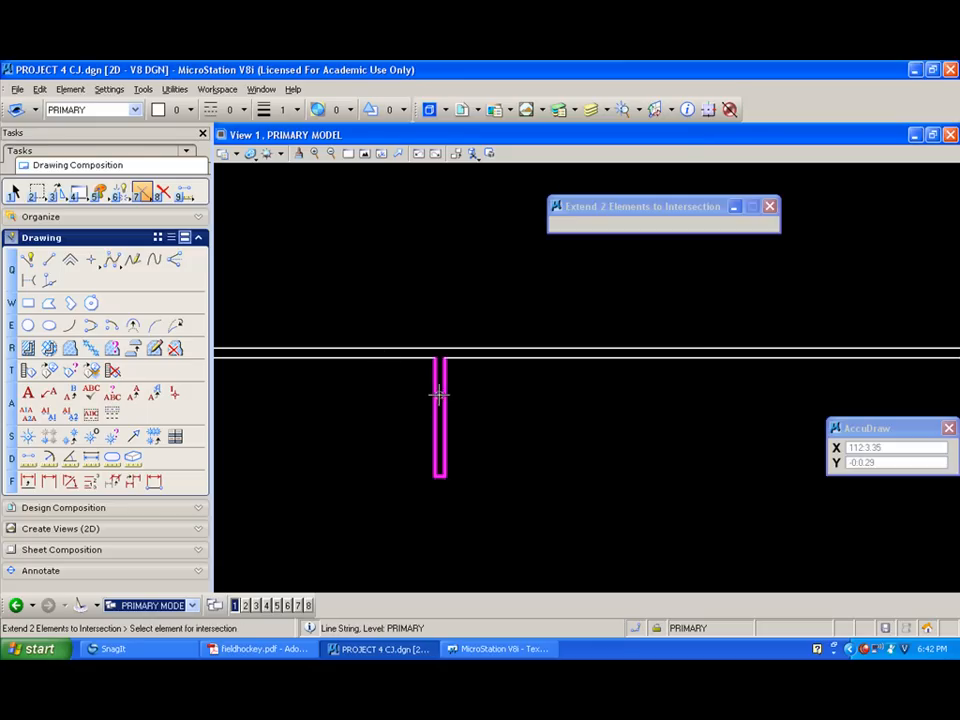
{"action": "left_click", "coordinate": [602, 408]}
Extend the cut ends of the goal line's inner edge to intersect both sides of each left hash mark.
{"action": "mouse_move", "coordinate": [688, 412]}
{"action": "left_mouse_down", "text": "shift"}
{"action": "mouse_move", "coordinate": [418, 401]}
{"action": "mouse_move", "coordinate": [521, 438]}
{"action": "left_mouse_up", "text": "shift"}
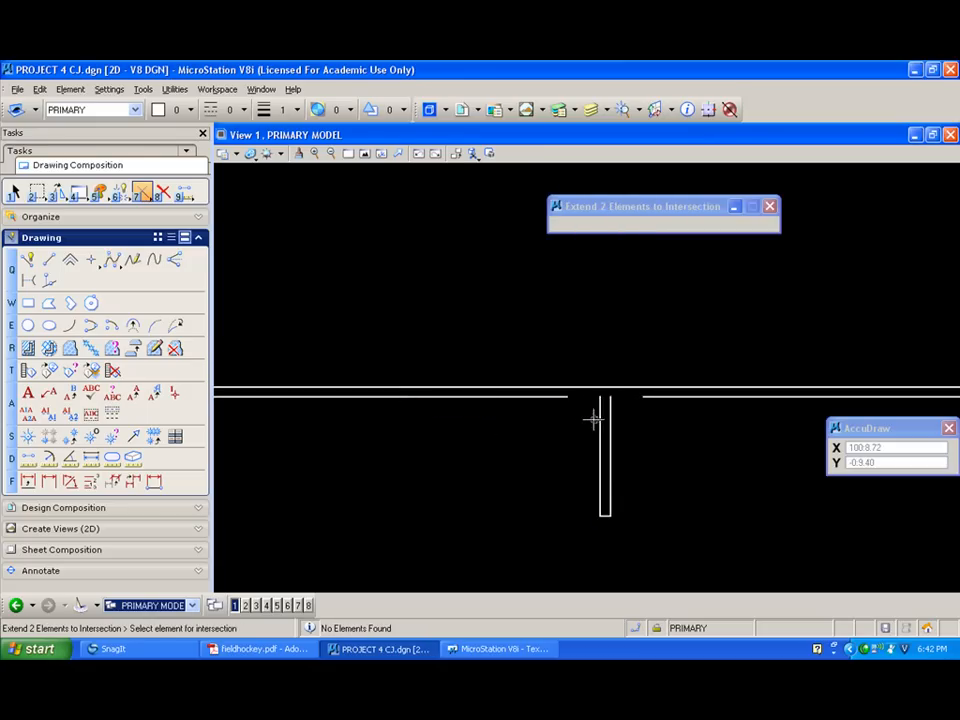
{"action": "left_click", "coordinate": [552, 396]}
{"action": "left_click", "coordinate": [598, 409]}
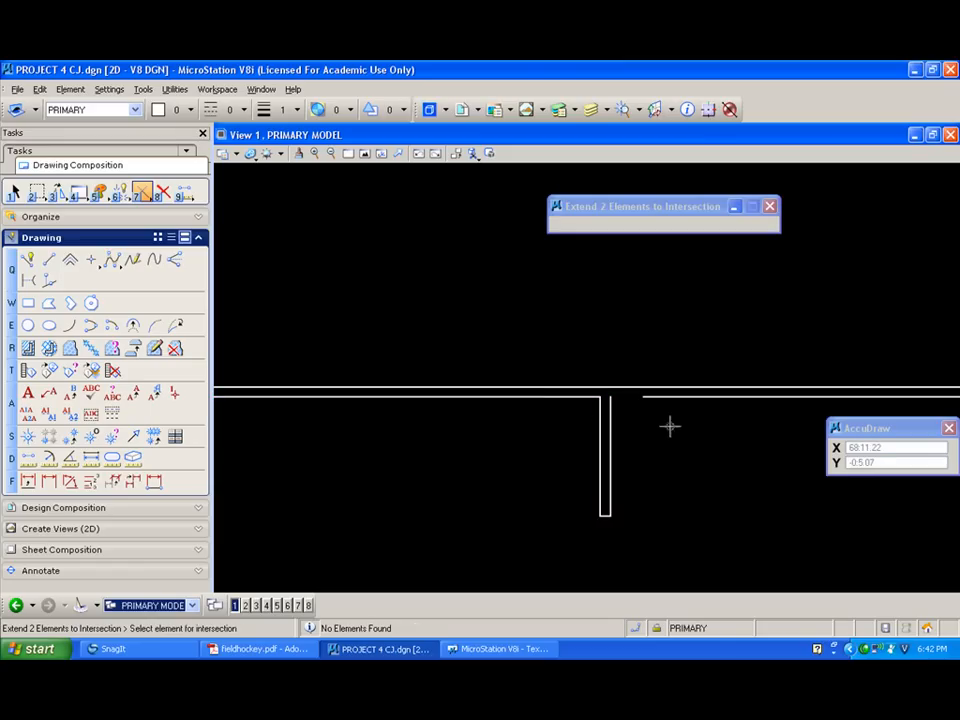
{"action": "left_click", "coordinate": [608, 422]}
{"action": "left_click_drag", "start_coordinate": [720, 441], "coordinate": [504, 426], "text": "shift"}
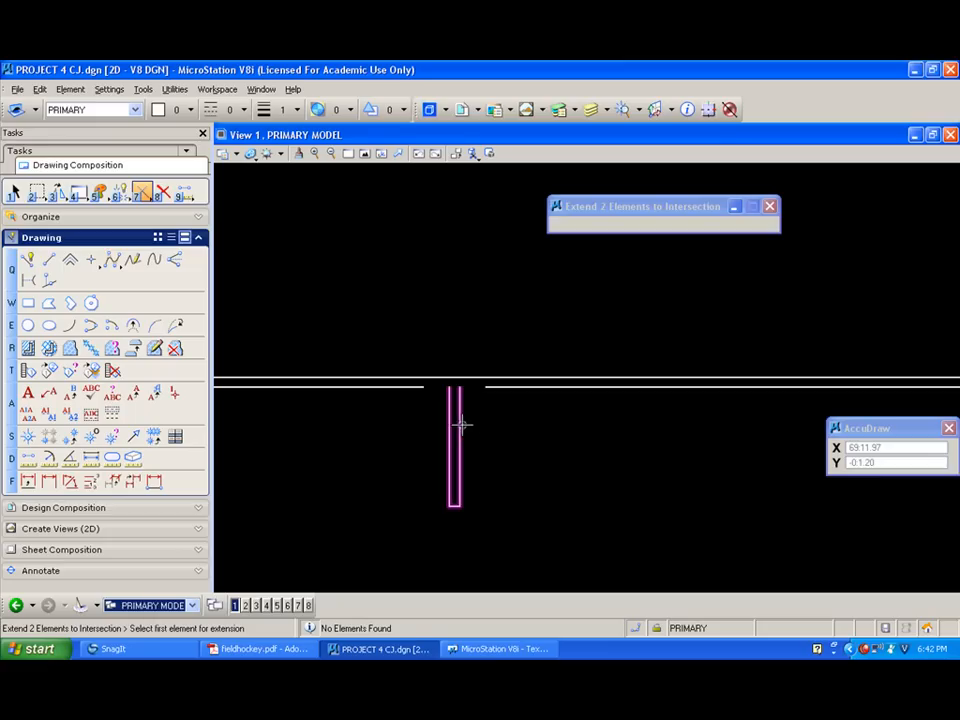
{"action": "left_click", "coordinate": [457, 421]}
{"action": "left_click", "coordinate": [504, 388]}
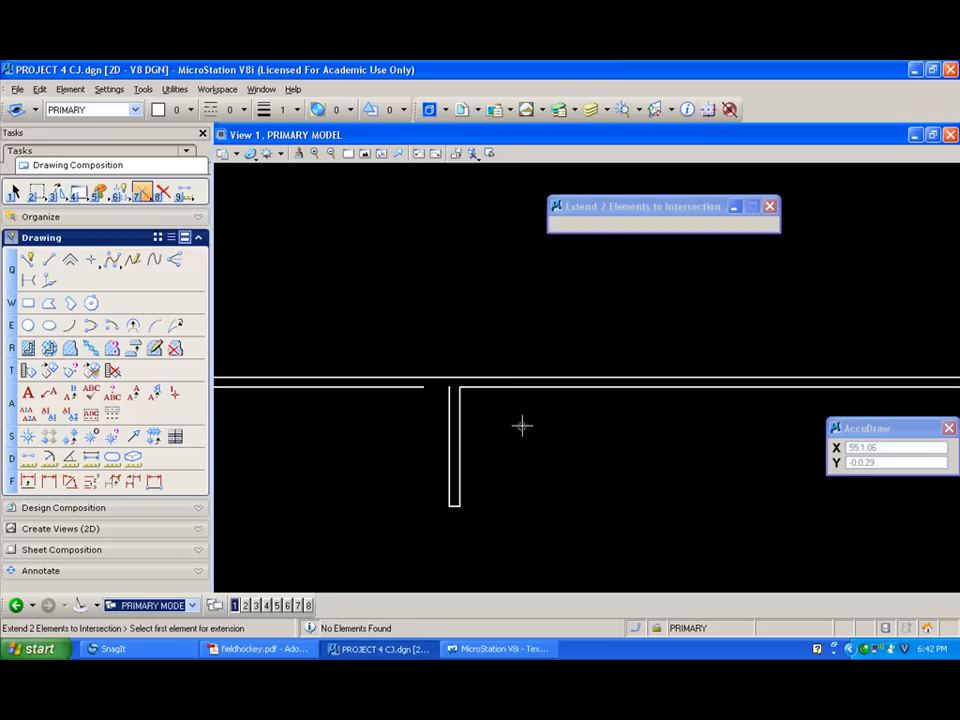
{"action": "left_click", "coordinate": [443, 431]}
{"action": "left_click", "coordinate": [411, 387]}
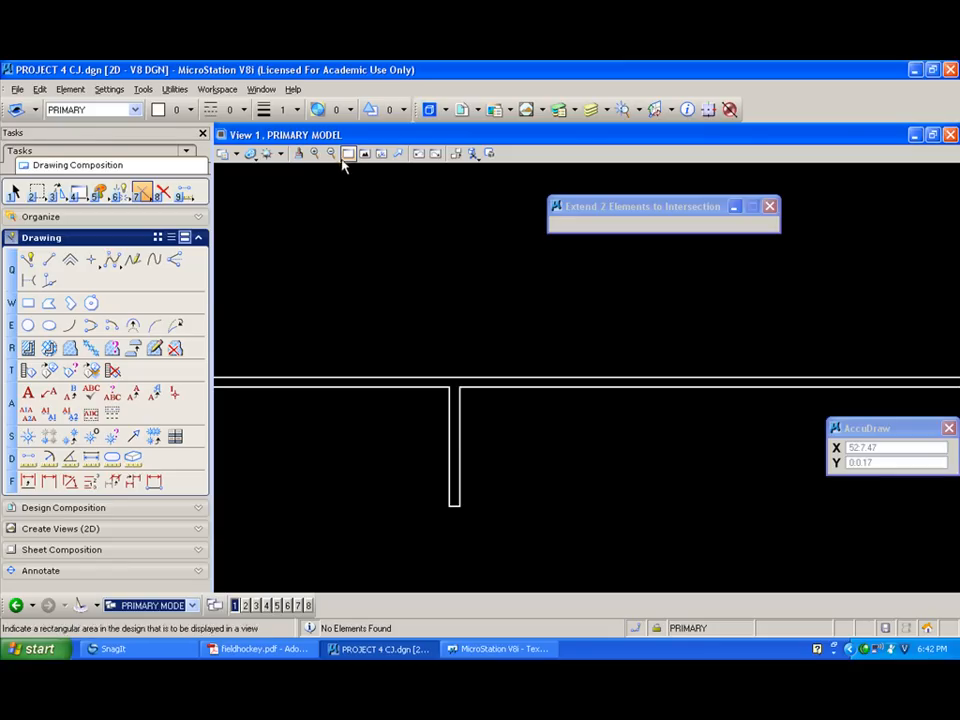
Select the striking circle, its four hash marks and the goal-line segments between them with a selection window.
{"action": "scroll", "coordinate": [480, 245], "scroll_direction": "down", "scroll_amount": 2}
{"action": "scroll", "coordinate": [590, 267], "scroll_direction": "down", "scroll_amount": 2}
{"action": "middle_click_drag", "start_coordinate": [405, 372], "coordinate": [476, 362]}
{"action": "scroll", "coordinate": [468, 358], "scroll_direction": "down", "scroll_amount": 2}
{"action": "scroll", "coordinate": [434, 340], "scroll_direction": "down", "scroll_amount": 2}
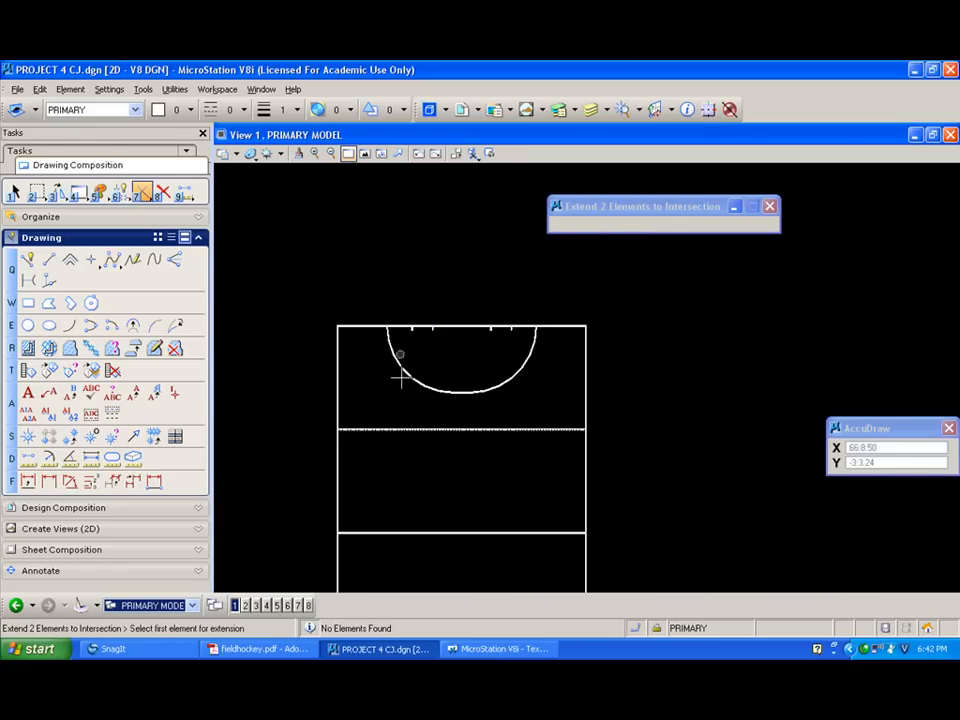
{"action": "scroll", "coordinate": [455, 350], "scroll_direction": "up", "scroll_amount": 1}
{"action": "scroll", "coordinate": [377, 335], "scroll_direction": "up", "scroll_amount": 2}
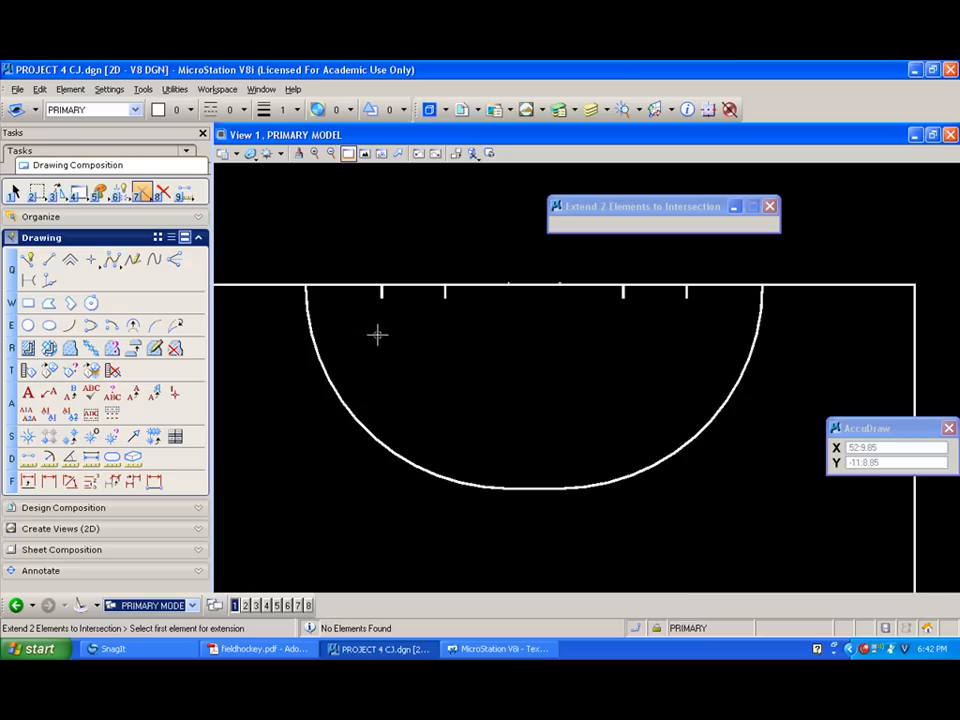
{"action": "left_click", "coordinate": [14, 191]}
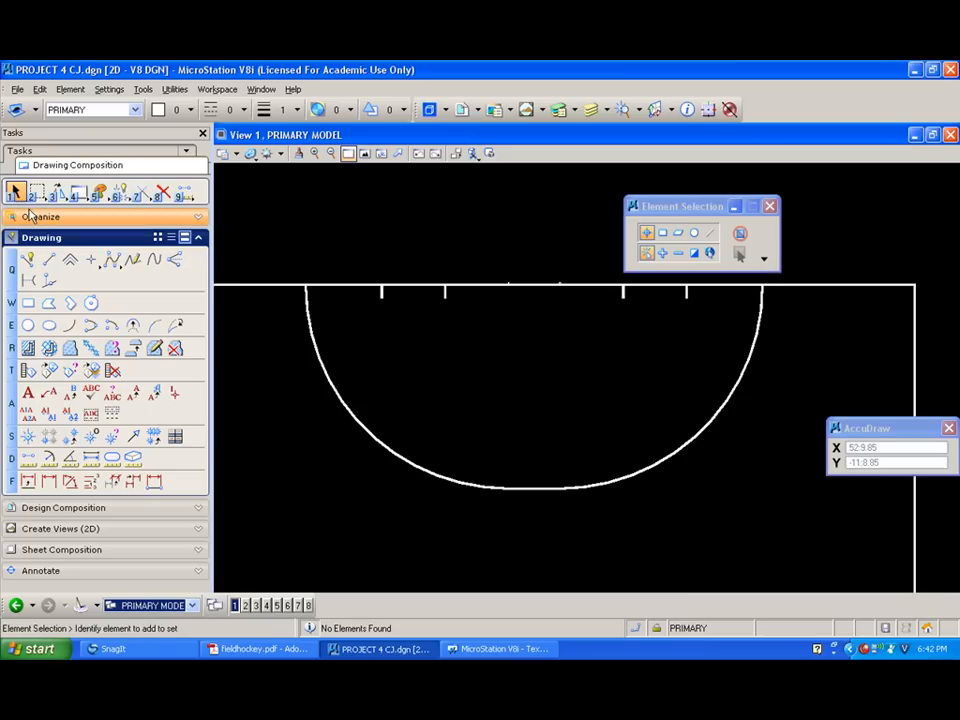
{"action": "left_click_drag", "start_coordinate": [256, 513], "coordinate": [829, 286]}
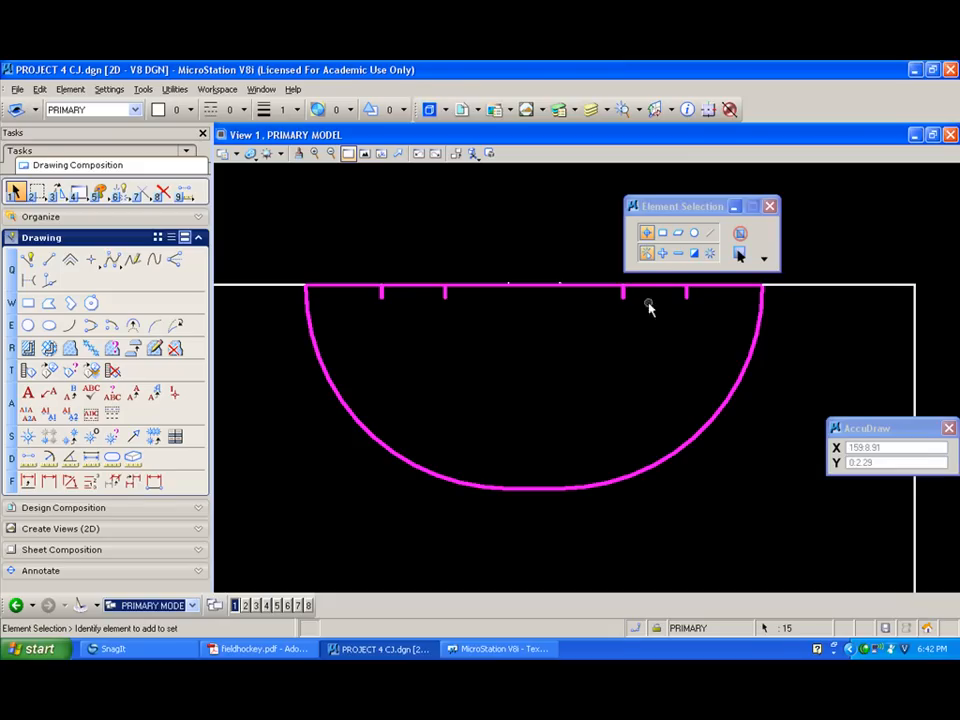
Remove the goal-line segments from the selection, keeping only the striking circle and the hash marks selected.
{"action": "scroll", "coordinate": [530, 275], "scroll_direction": "up", "scroll_amount": 5}
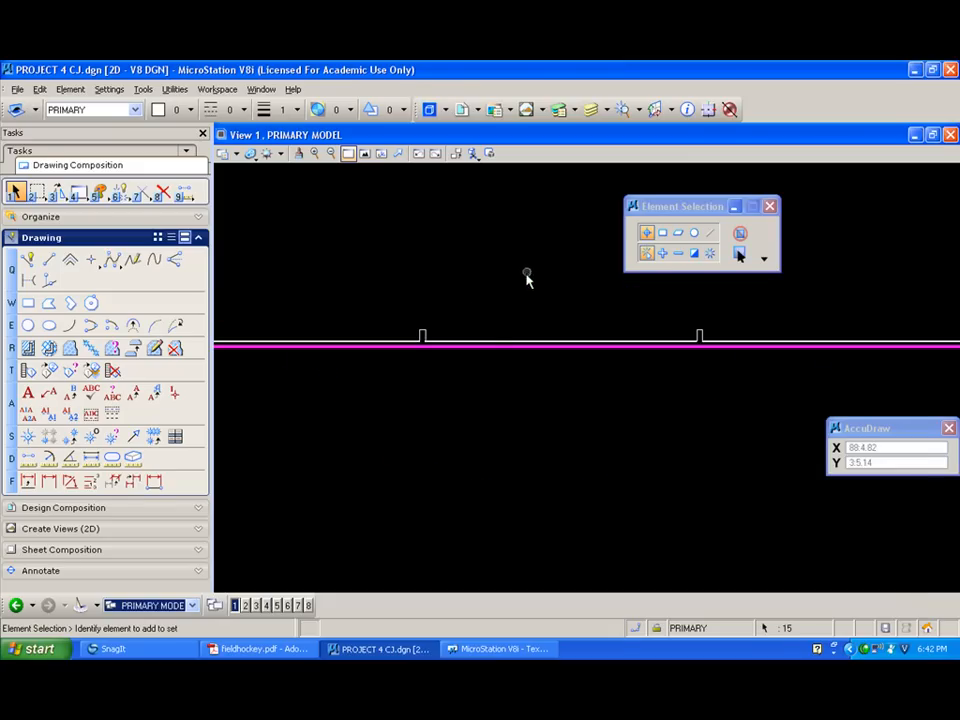
{"action": "left_click", "coordinate": [463, 349], "text": "ctrl"}
{"action": "scroll", "coordinate": [469, 284], "scroll_direction": "down", "scroll_amount": 2}
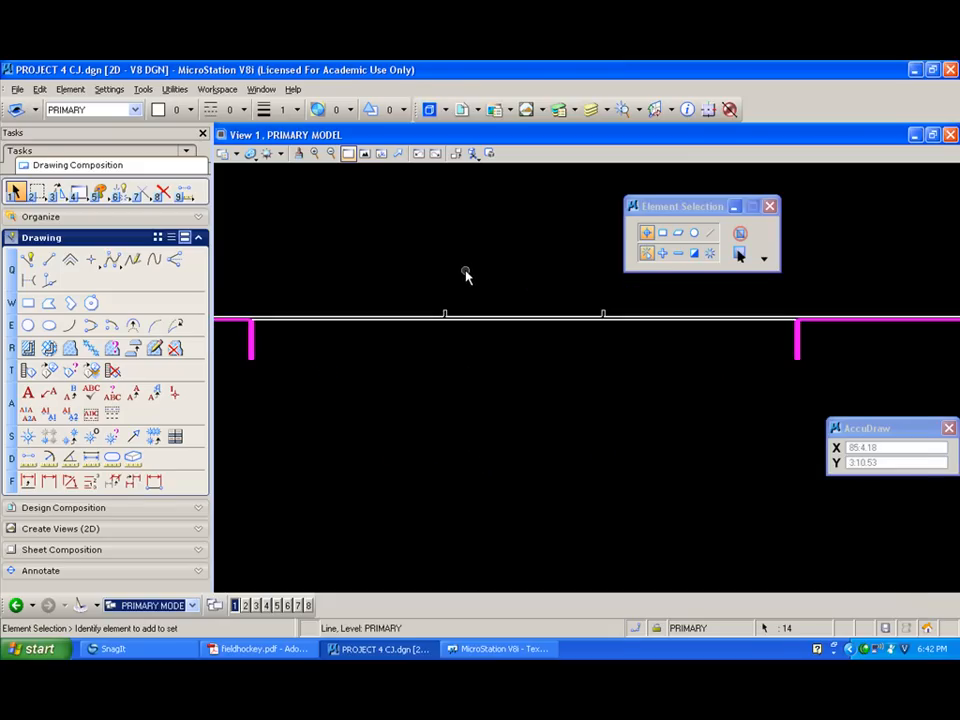
{"action": "scroll", "coordinate": [465, 275], "scroll_direction": "down", "scroll_amount": 2}
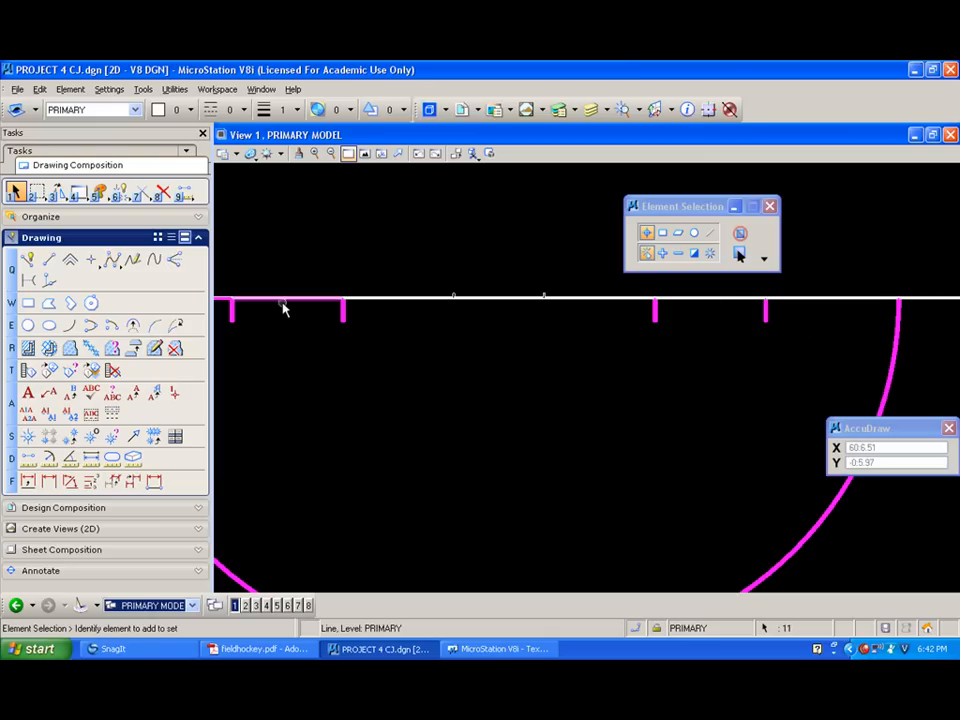
{"action": "scroll", "coordinate": [404, 390], "scroll_direction": "down", "scroll_amount": 2}
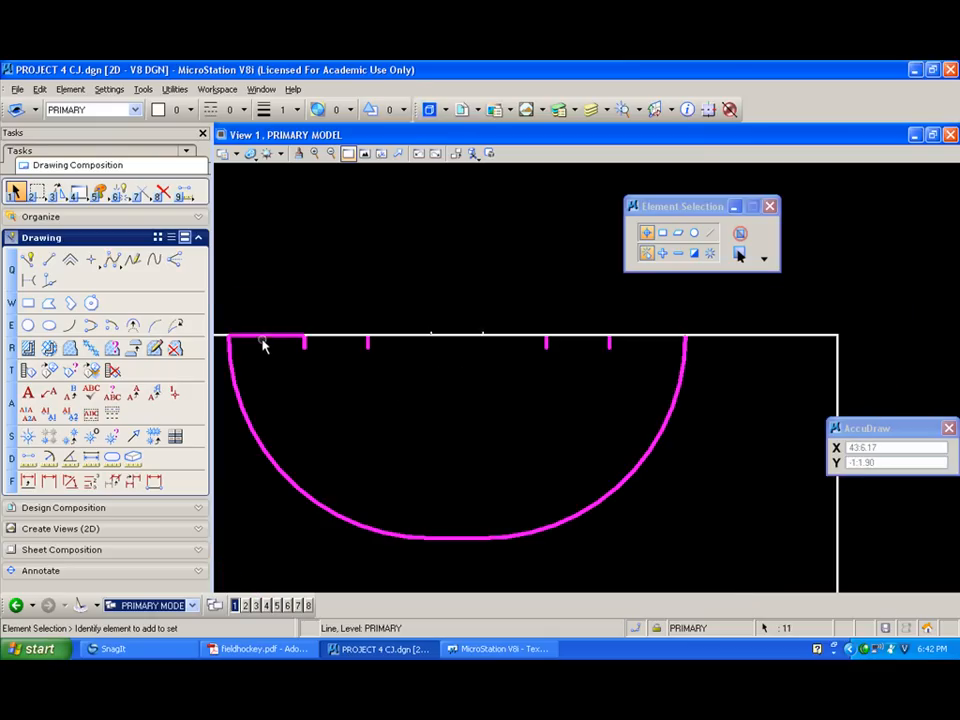
{"action": "scroll", "coordinate": [260, 362], "scroll_direction": "up", "scroll_amount": 1}
{"action": "scroll", "coordinate": [266, 358], "scroll_direction": "down", "scroll_amount": 2}
{"action": "scroll", "coordinate": [267, 355], "scroll_direction": "down", "scroll_amount": 2}
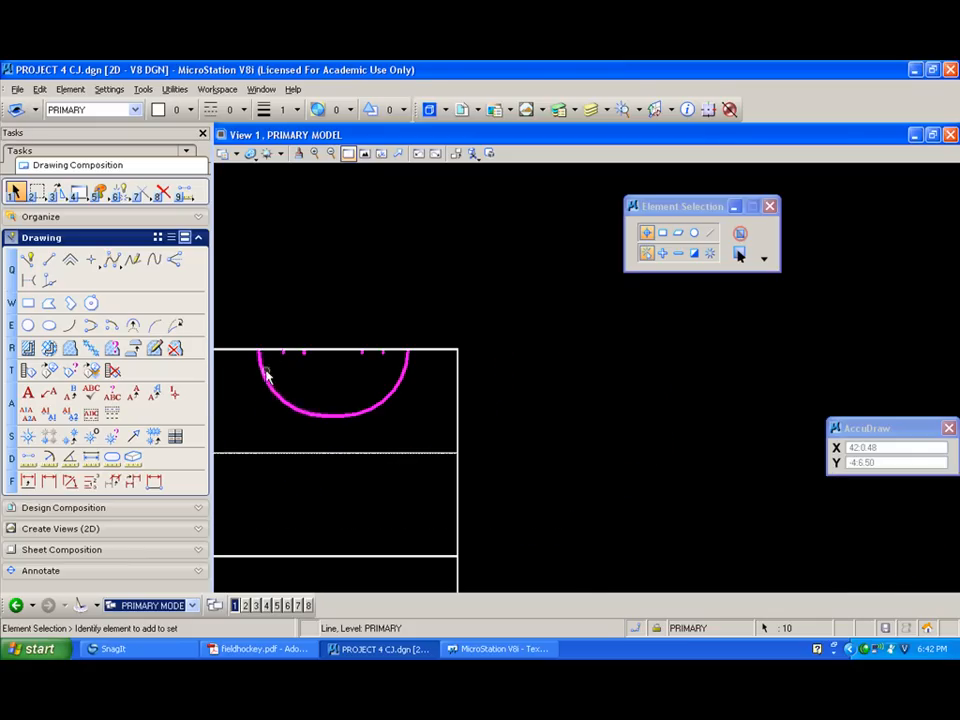
Mirror a copy of the selected striking circle and hash marks horizontally about the centre line's endpoint on the left sideline.
{"action": "left_click", "coordinate": [364, 153]}
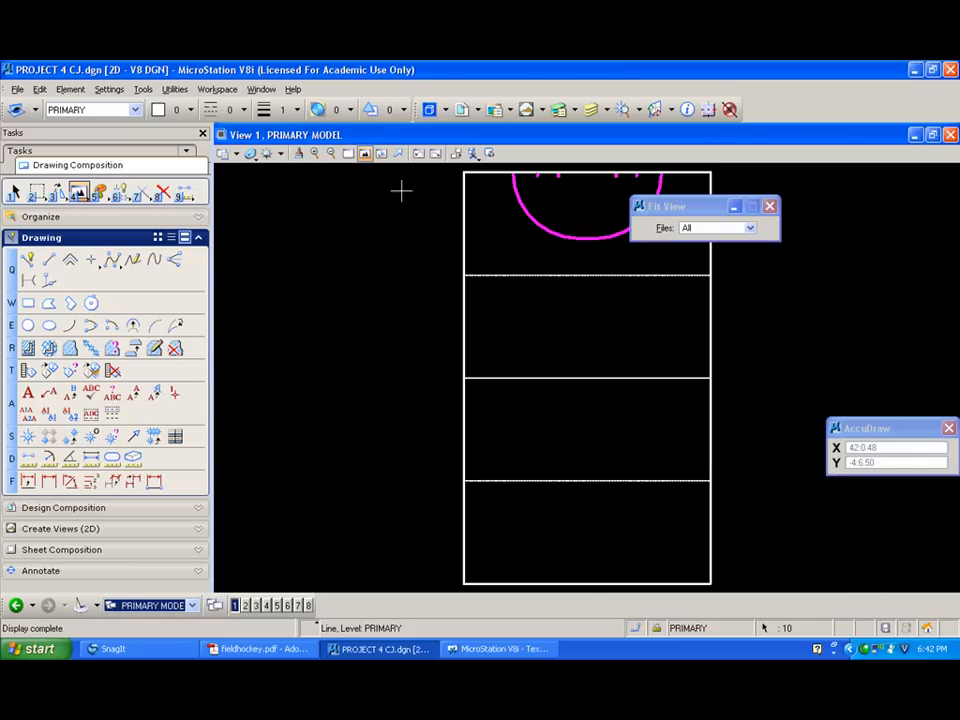
{"action": "left_click_drag", "start_coordinate": [669, 206], "coordinate": [811, 208]}
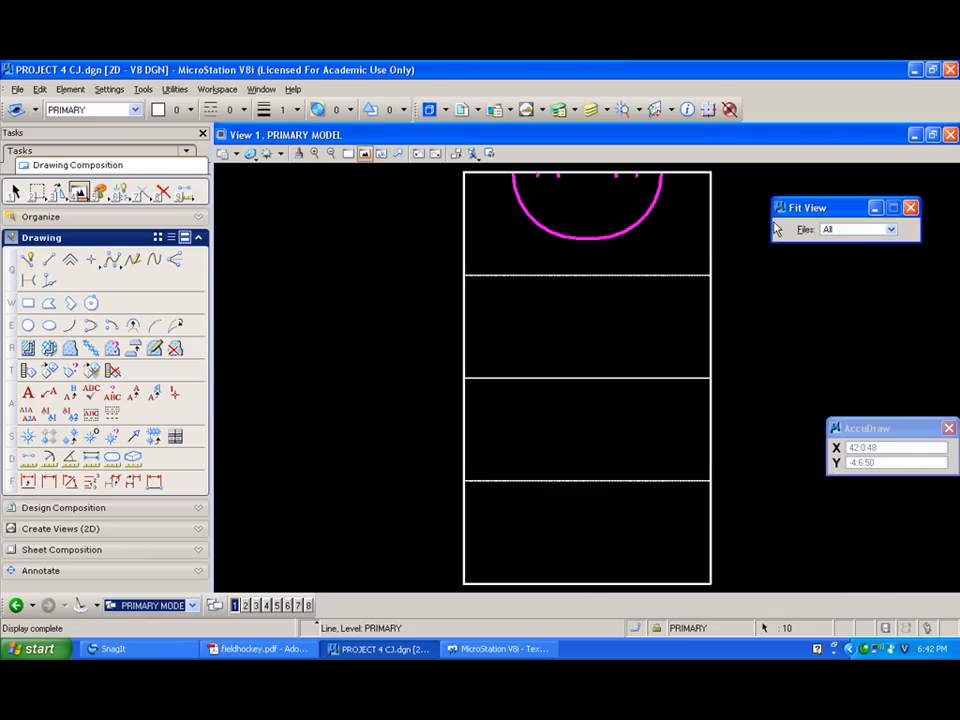
{"action": "left_click", "coordinate": [59, 193]}
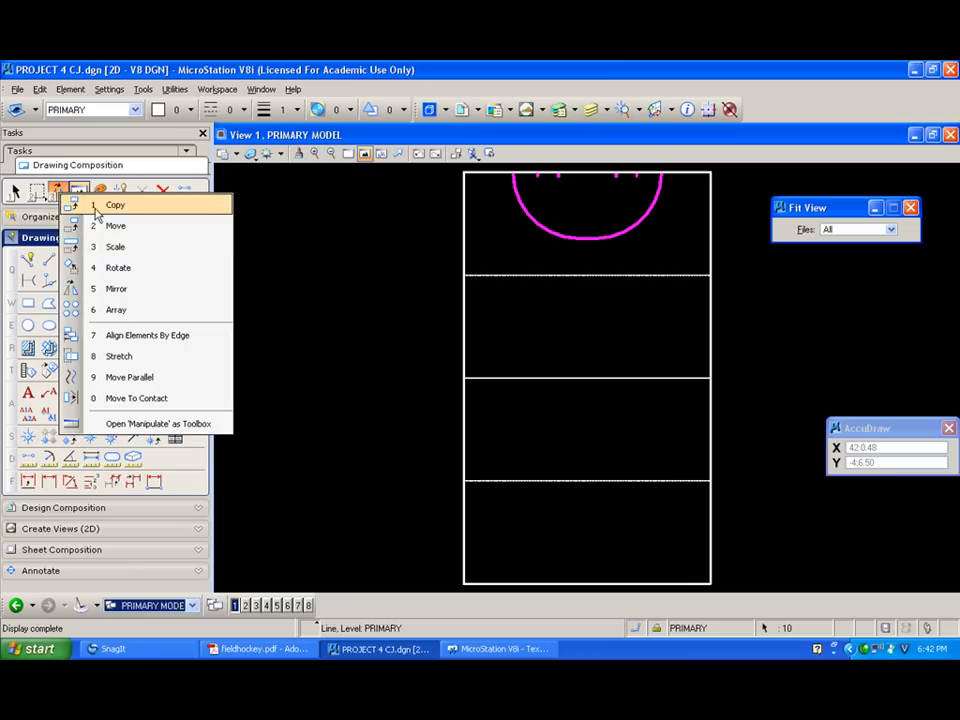
{"action": "left_click", "coordinate": [125, 290]}
{"action": "left_click", "coordinate": [902, 230]}
{"action": "left_click", "coordinate": [873, 242]}
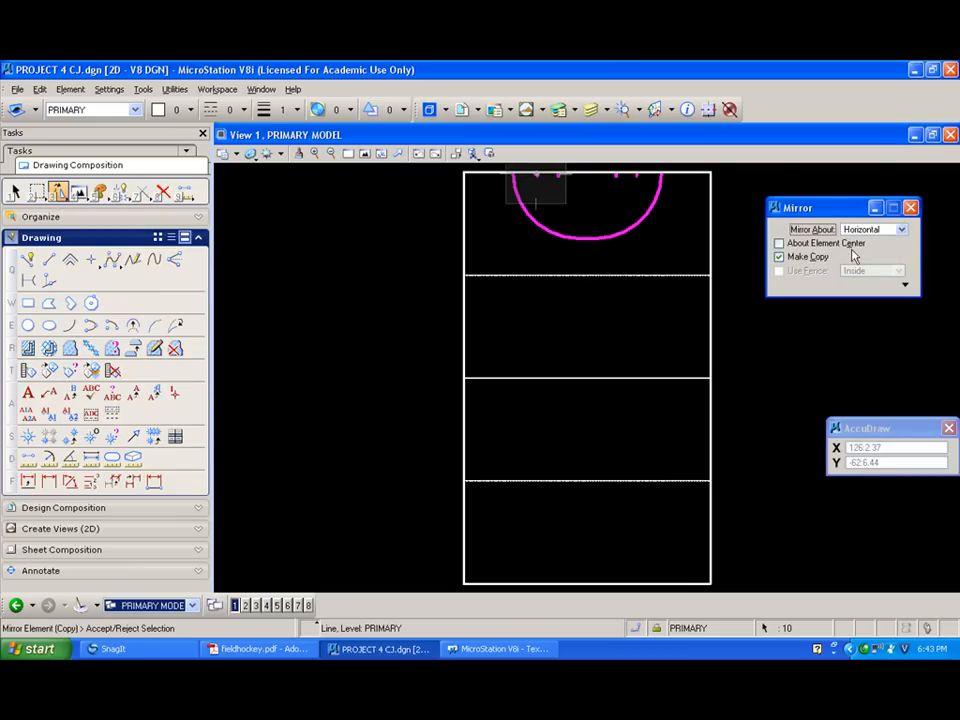
{"action": "left_click", "coordinate": [463, 378]}
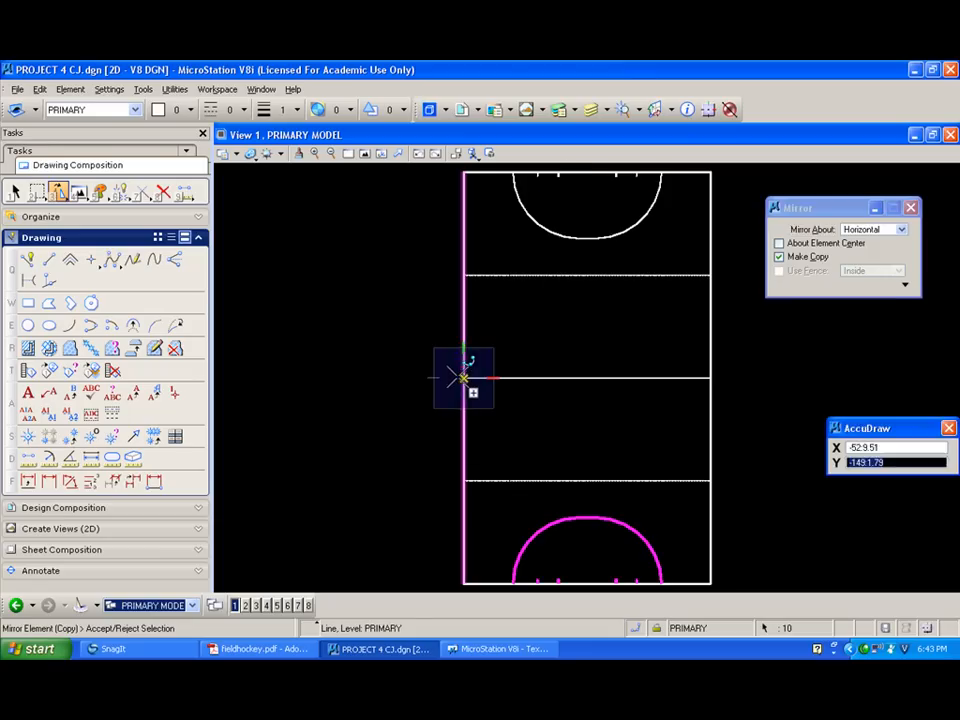
Partially delete the lower goal line's inner edge where the striking circle's left end and the left hash marks meet it.
{"action": "left_click", "coordinate": [348, 153]}
{"action": "left_click", "coordinate": [501, 508]}
{"action": "left_click", "coordinate": [684, 590]}
{"action": "left_click", "coordinate": [242, 513]}
{"action": "left_click", "coordinate": [469, 392]}
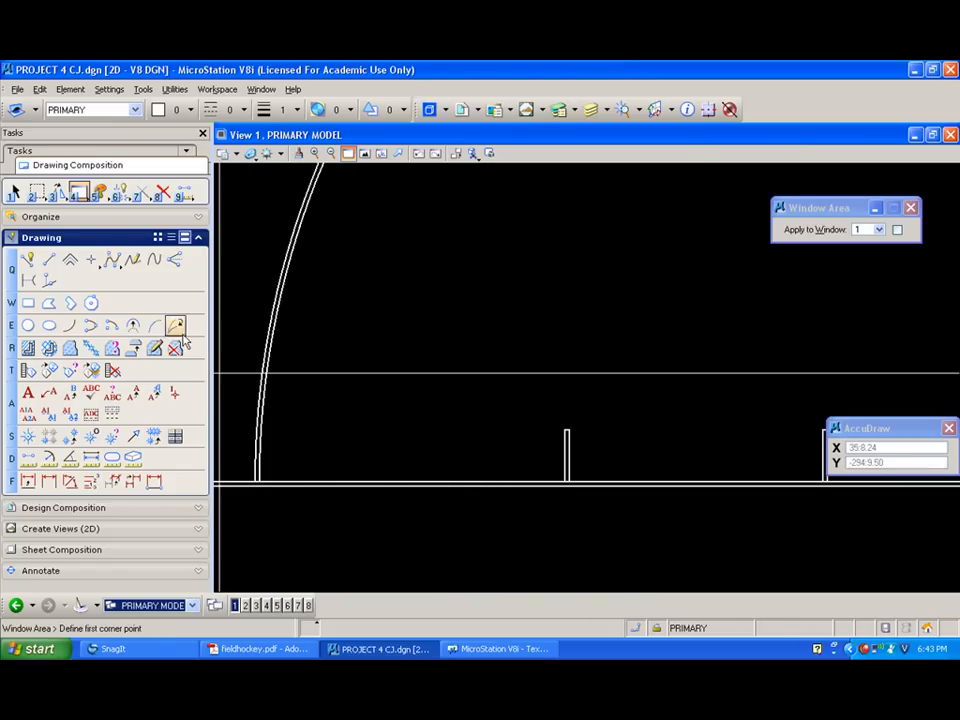
{"action": "left_click", "coordinate": [122, 191]}
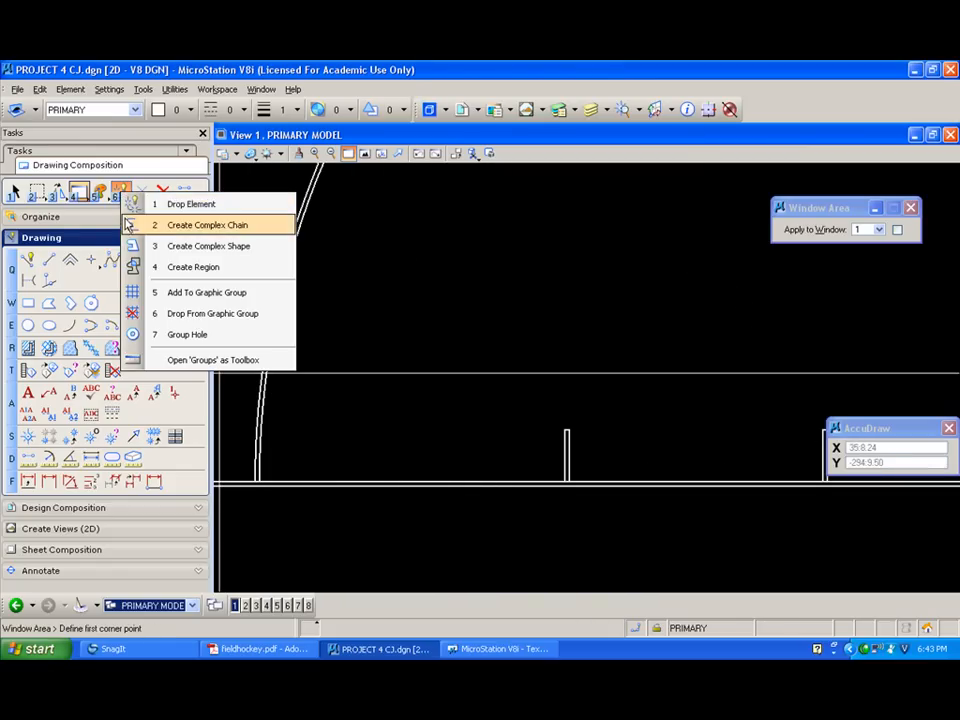
{"action": "left_click", "coordinate": [190, 204]}
{"action": "left_click", "coordinate": [143, 191]}
{"action": "left_click", "coordinate": [180, 219]}
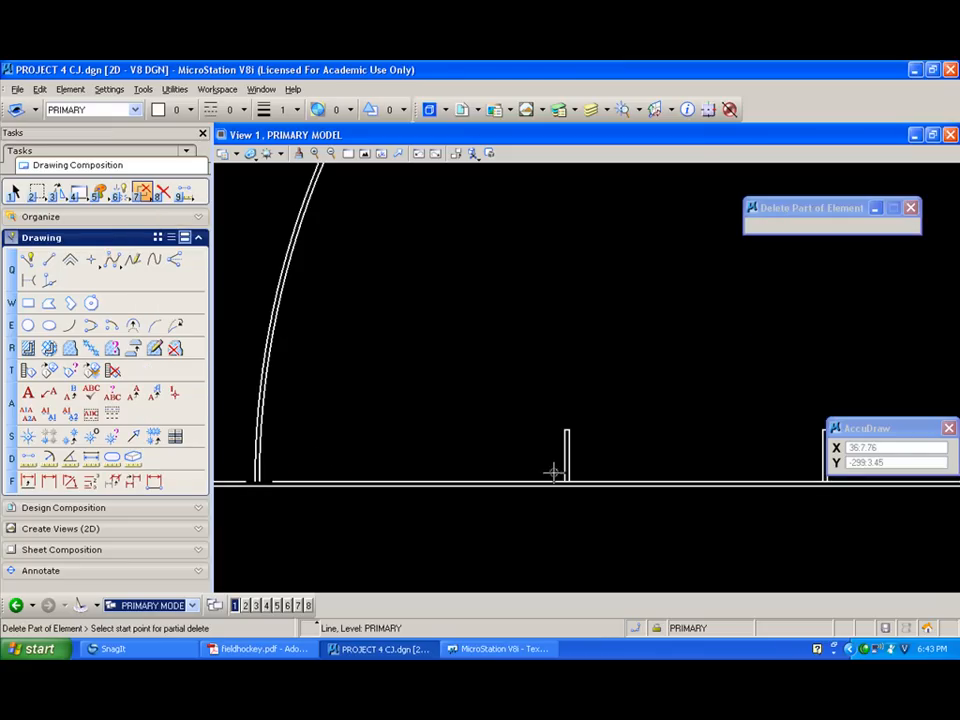
{"action": "left_click_drag", "start_coordinate": [340, 317], "coordinate": [489, 456], "text": "shift"}
{"action": "left_click", "coordinate": [488, 465]}
{"action": "left_click", "coordinate": [516, 464]}
Partially delete the lower goal line's inner edge where the two right hash marks meet it.
{"action": "left_click_drag", "start_coordinate": [388, 394], "coordinate": [648, 391], "text": "shift"}
{"action": "left_click", "coordinate": [386, 476]}
{"action": "left_click", "coordinate": [415, 463]}
{"action": "left_click", "coordinate": [662, 477]}
{"action": "left_click", "coordinate": [675, 478]}
Extend the cut ends of the lower goal line's inner edge to intersect both sides of each right hash mark.
{"action": "left_click_drag", "start_coordinate": [130, 200], "coordinate": [167, 289]}
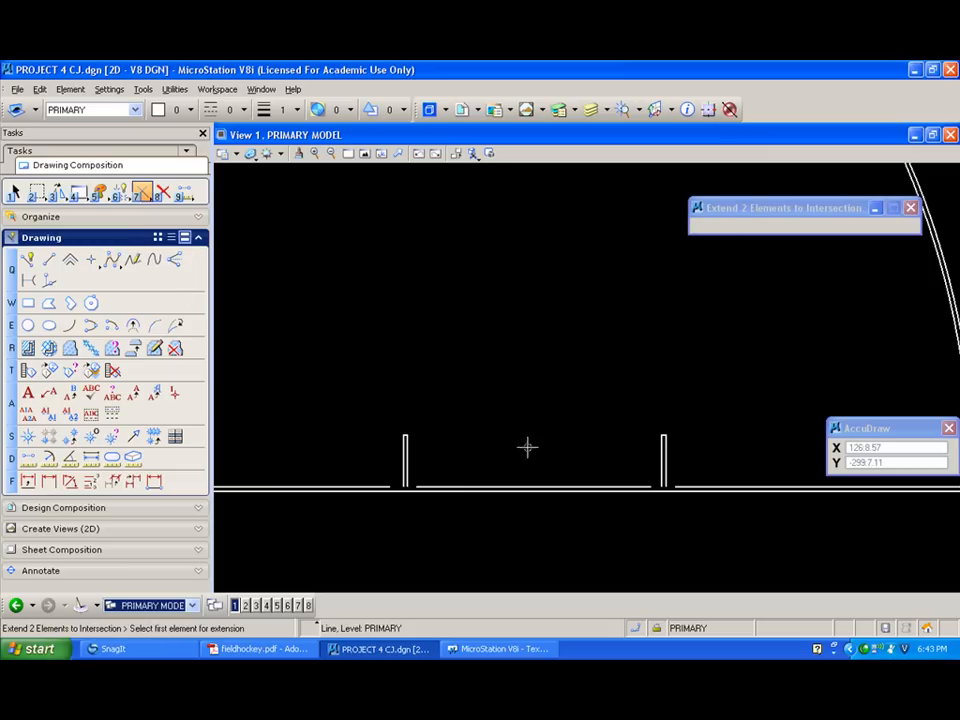
{"action": "left_click", "coordinate": [665, 470]}
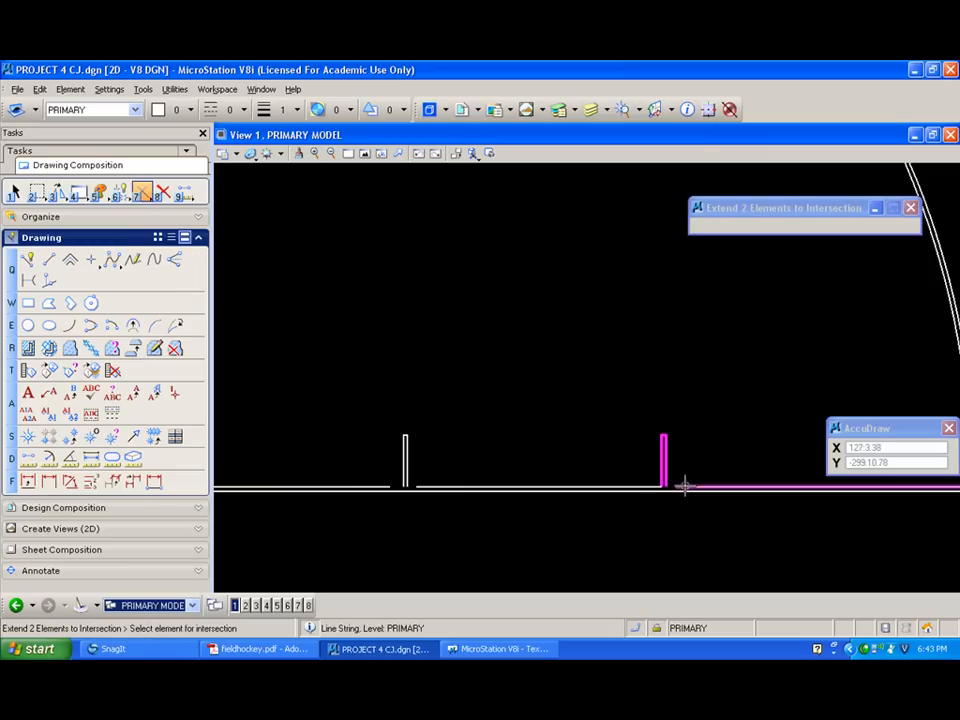
{"action": "left_click", "coordinate": [681, 486]}
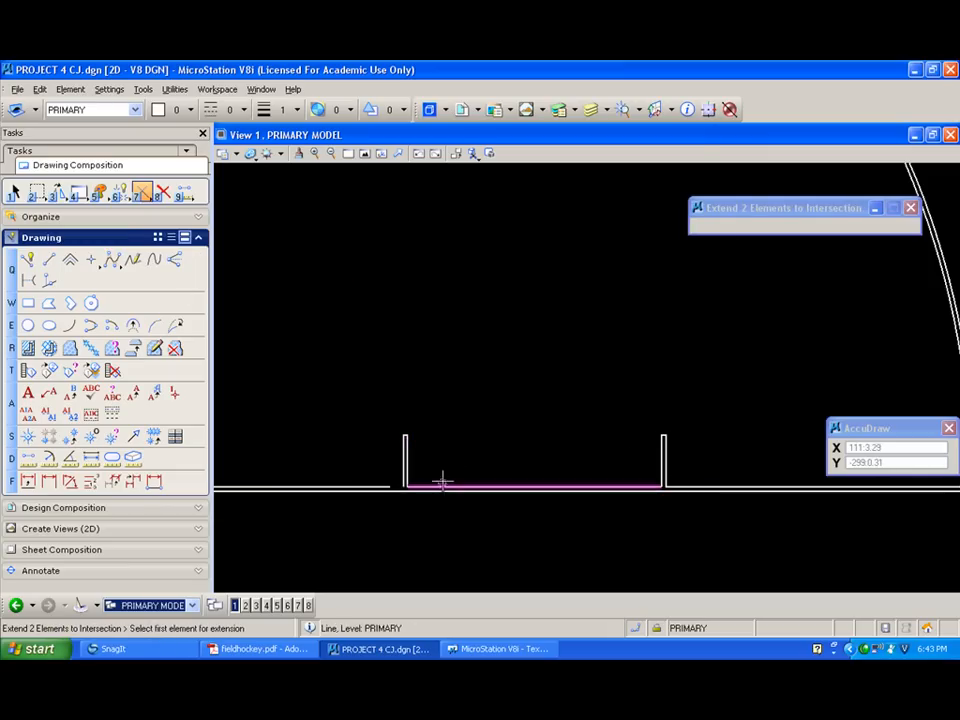
{"action": "left_click", "coordinate": [402, 461]}
{"action": "left_click", "coordinate": [386, 486]}
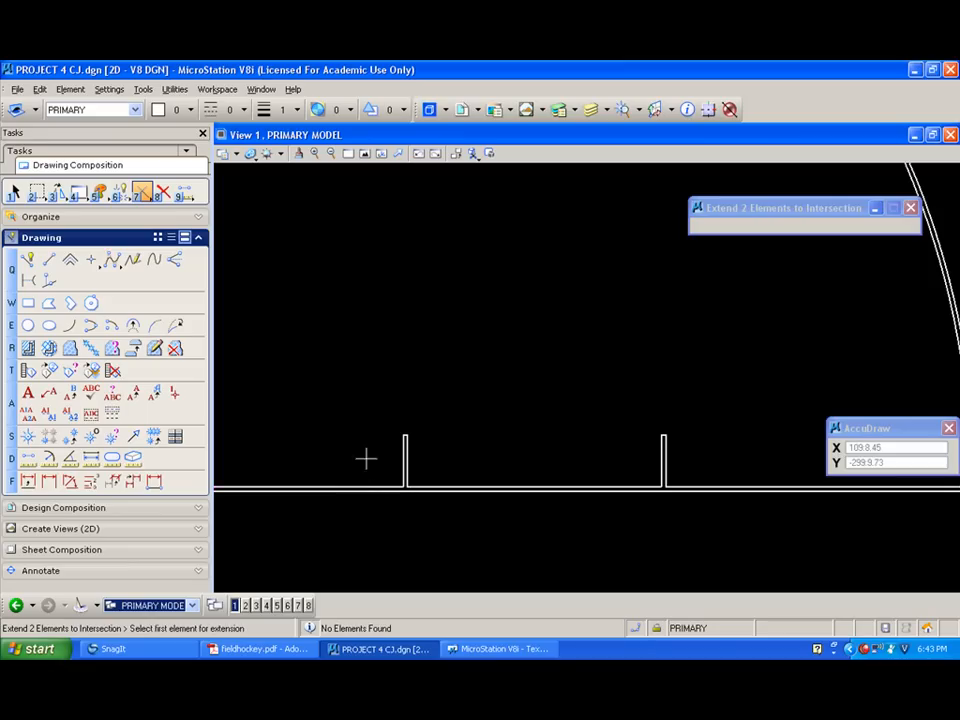
Partially delete the lower goal line's inner edge where the striking circle's right end meets it.
{"action": "middle_click_drag", "start_coordinate": [316, 373], "coordinate": [571, 396]}
{"action": "left_click_drag", "start_coordinate": [145, 197], "coordinate": [154, 222]}
{"action": "left_click", "coordinate": [157, 229]}
{"action": "left_click", "coordinate": [587, 450]}
{"action": "left_click", "coordinate": [627, 450]}
Extend the cut goal-line ends and both arcs at the lower striking circle's right end to their intersections.
{"action": "left_click_drag", "start_coordinate": [143, 191], "coordinate": [156, 287]}
{"action": "left_click", "coordinate": [602, 436]}
{"action": "left_click", "coordinate": [573, 449]}
{"action": "left_click", "coordinate": [573, 448]}
{"action": "left_click", "coordinate": [606, 435]}
{"action": "left_click", "coordinate": [629, 449]}
{"action": "left_click", "coordinate": [621, 435]}
Extend the cut ends of the lower goal line's inner edge to the left hash marks and the striking circle's left end.
{"action": "mouse_move", "coordinate": [747, 367]}
{"action": "middle_mouse_down"}
{"action": "mouse_move", "coordinate": [561, 358]}
{"action": "mouse_move", "coordinate": [533, 368]}
{"action": "mouse_move", "coordinate": [533, 360]}
{"action": "middle_mouse_up"}
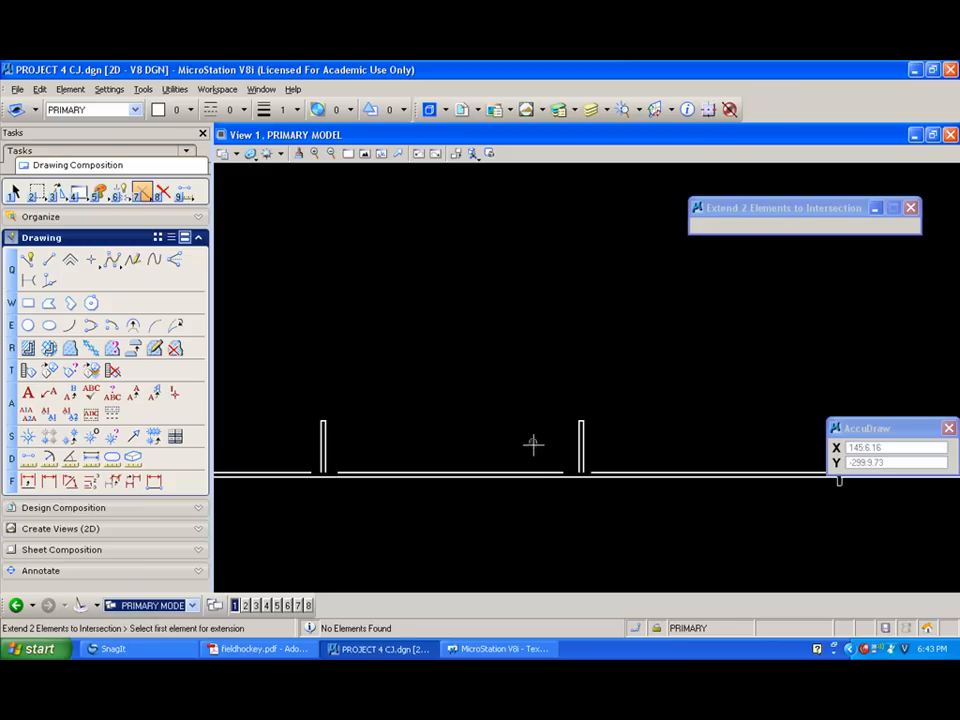
{"action": "left_click", "coordinate": [551, 471]}
{"action": "left_click", "coordinate": [576, 455]}
{"action": "left_click", "coordinate": [564, 450]}
{"action": "left_click", "coordinate": [585, 451]}
{"action": "left_click", "coordinate": [604, 470]}
{"action": "left_click", "coordinate": [614, 454]}
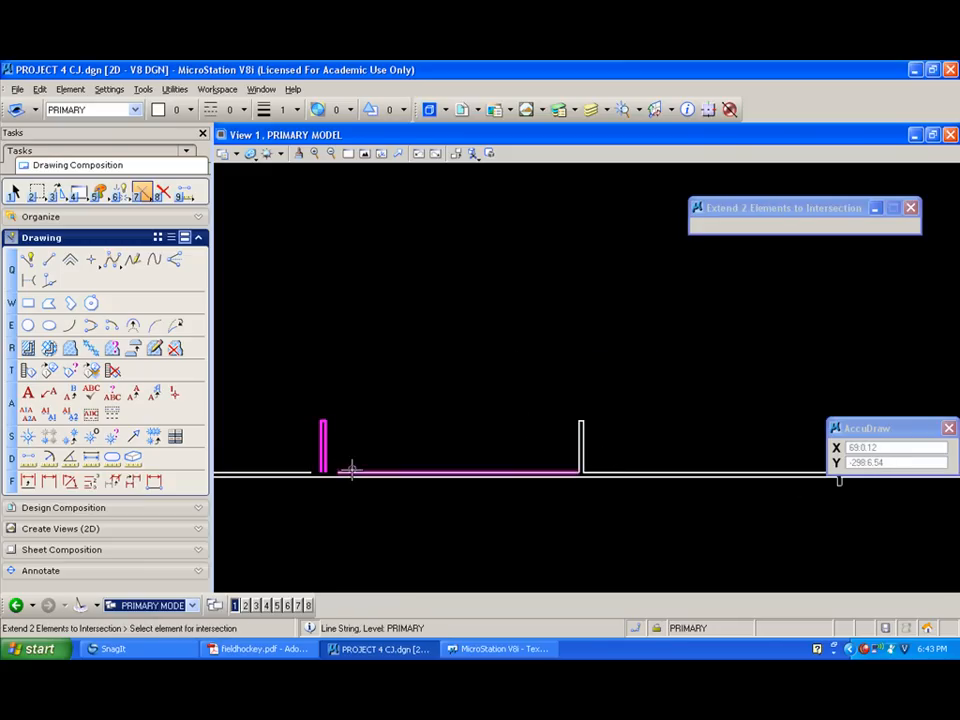
{"action": "left_click", "coordinate": [322, 447]}
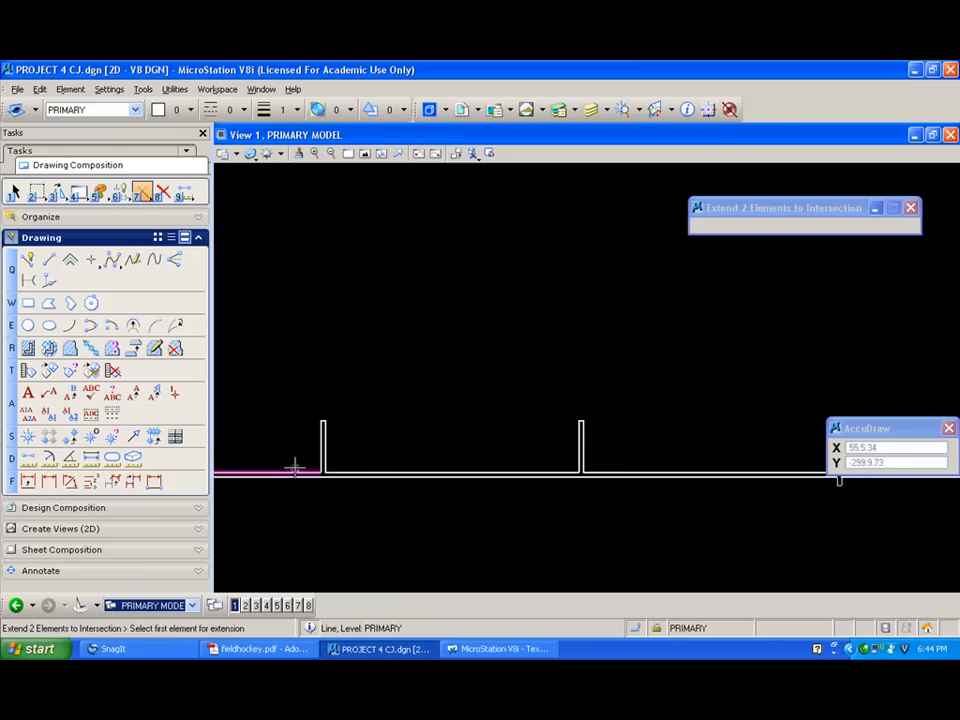
{"action": "middle_click_drag", "start_coordinate": [564, 341], "coordinate": [372, 318]}
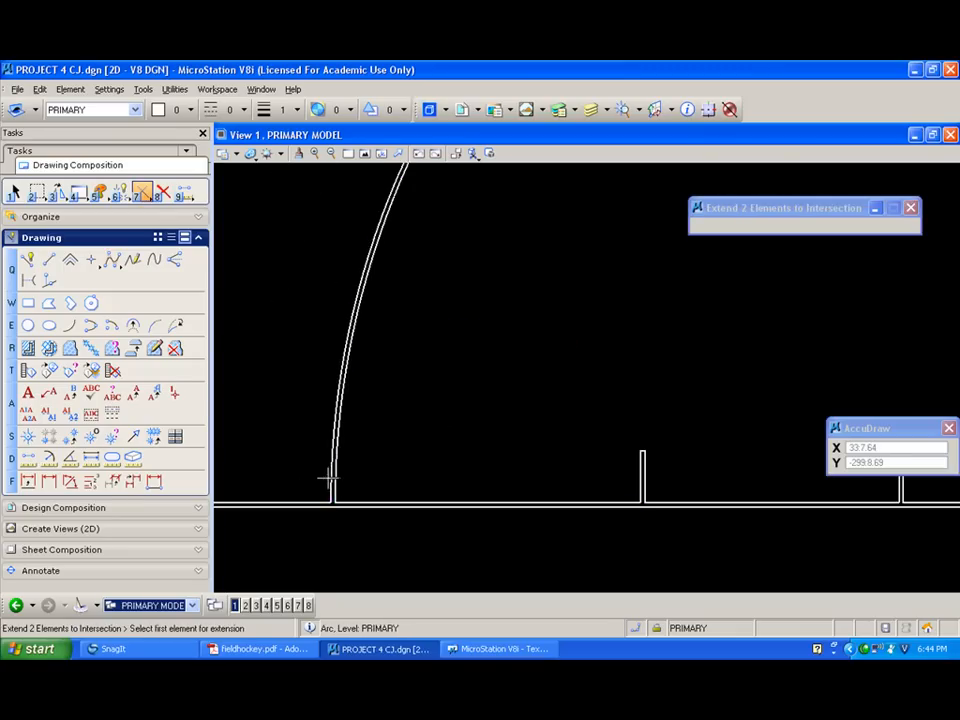
Start a SmartLine with Join Elements off on the left sideline's inner edge, offset down from the field's upper-left inside corner.
{"action": "left_click", "coordinate": [364, 154]}
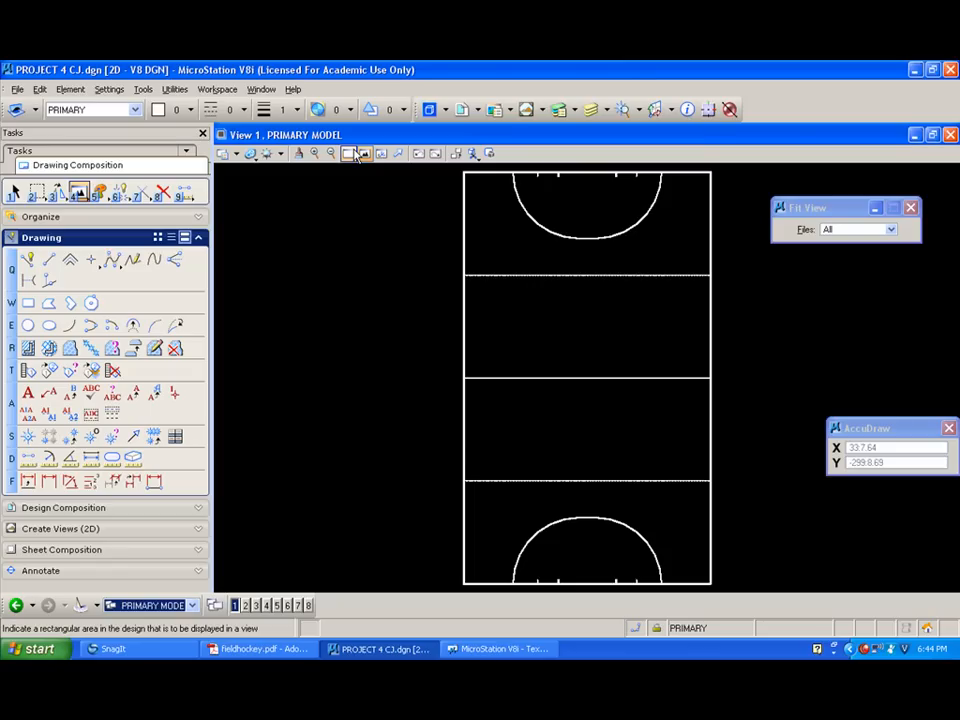
{"action": "left_click", "coordinate": [349, 154]}
{"action": "left_click", "coordinate": [440, 216]}
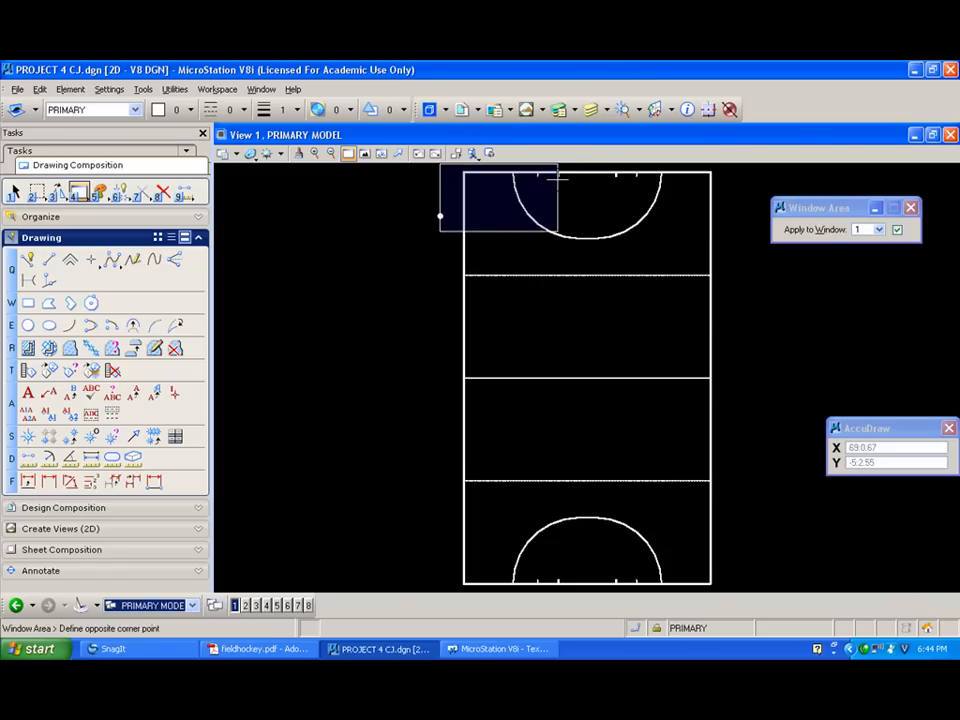
{"action": "left_click", "coordinate": [556, 166]}
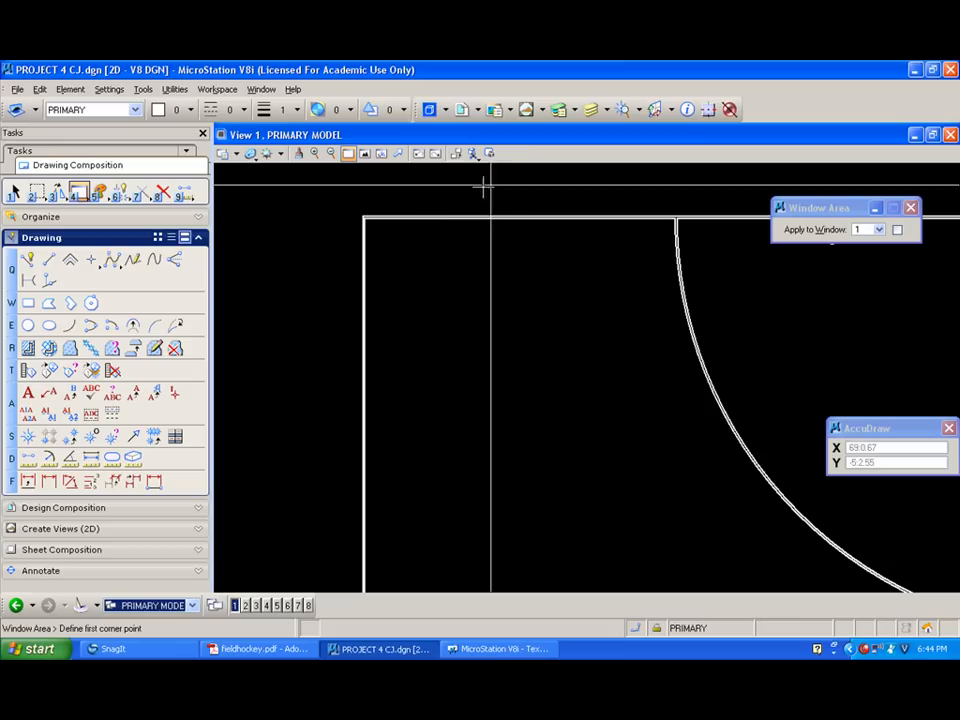
{"action": "left_click", "coordinate": [28, 259]}
{"action": "left_click", "coordinate": [769, 271]}
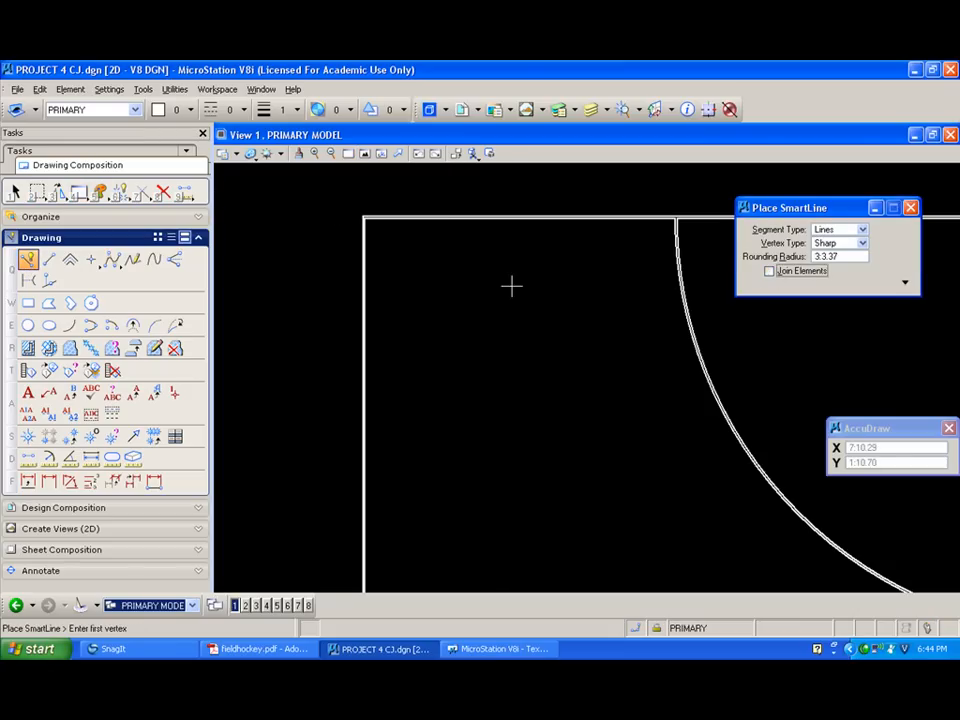
{"action": "middle_click", "coordinate": [371, 224]}
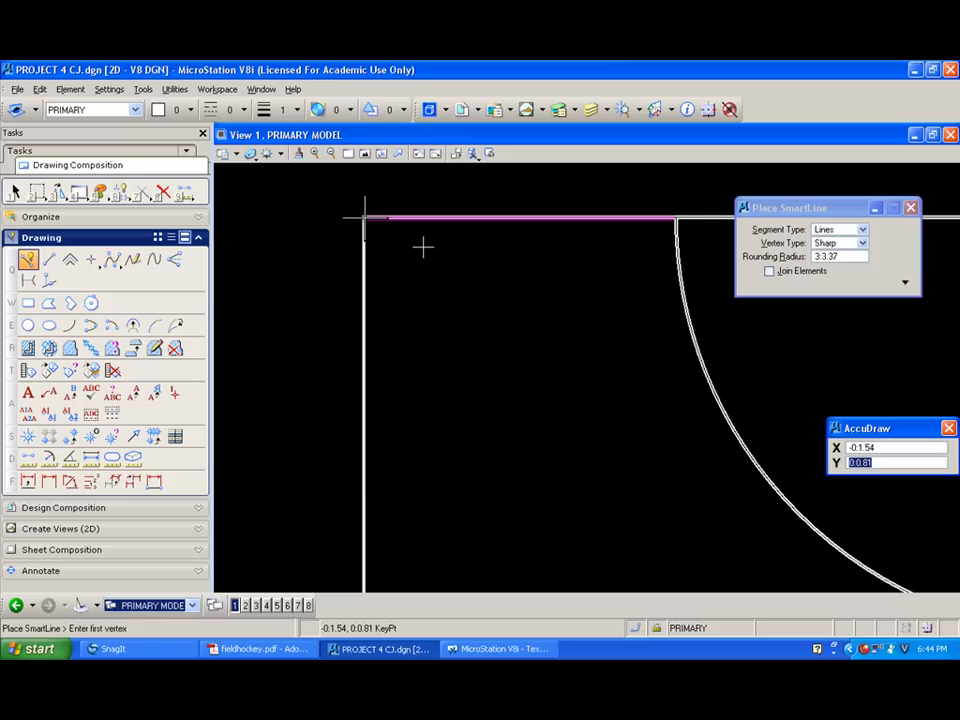
{"action": "left_click", "coordinate": [423, 247]}
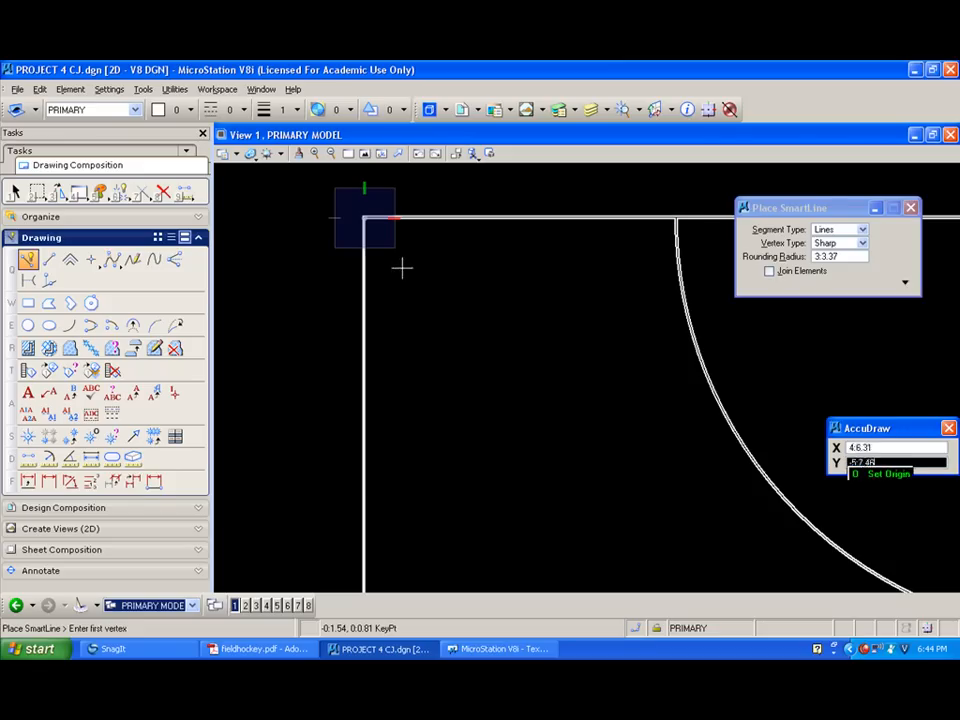
{"action": "type", "text": "1"}
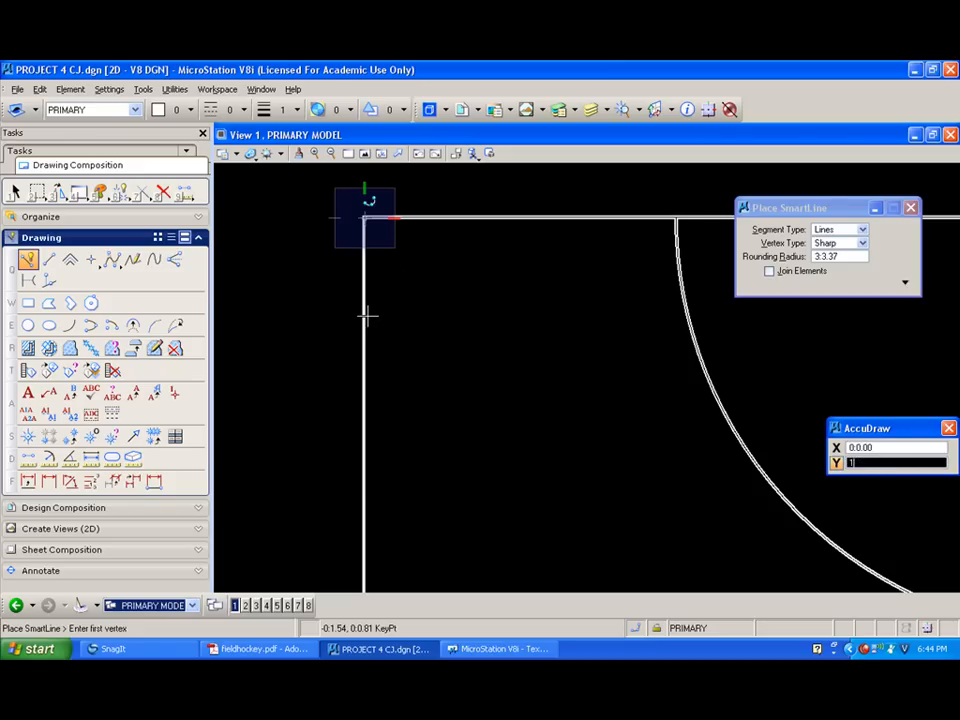
{"action": "left_click", "coordinate": [367, 320]}
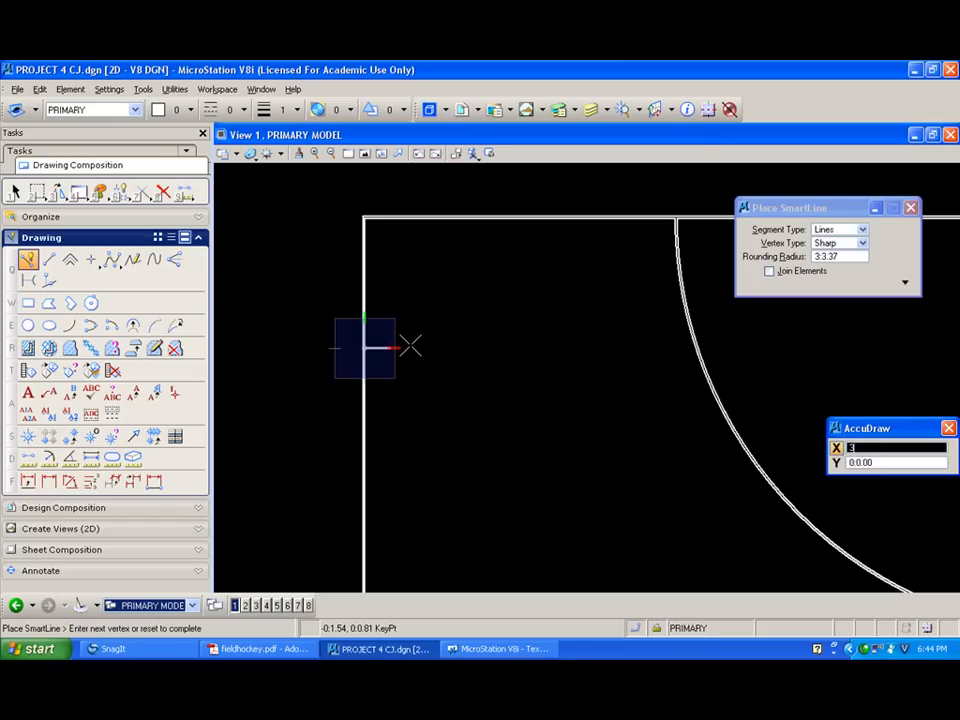
Complete the three sides of a narrow hash mark extending 3 feet inward from the left sideline.
{"action": "left_click", "coordinate": [392, 348]}
{"action": "type", "text": ":0.7"}
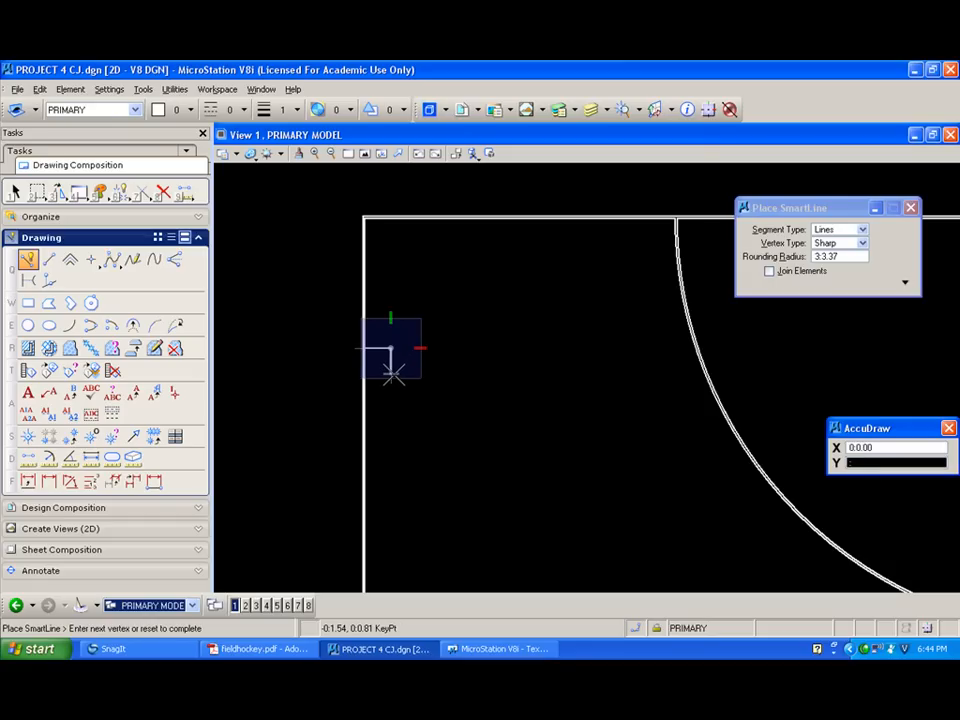
{"action": "scroll", "coordinate": [379, 358], "scroll_direction": "up", "scroll_amount": 3}
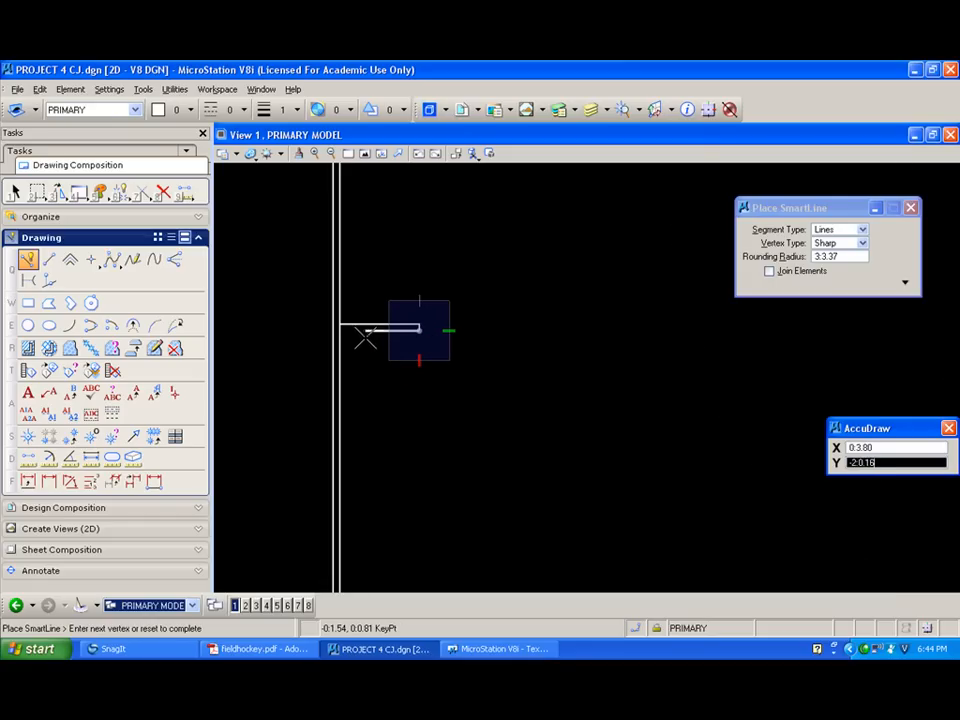
{"action": "type", "text": "3"}
{"action": "left_click", "coordinate": [366, 334]}
{"action": "right_click", "coordinate": [364, 334]}
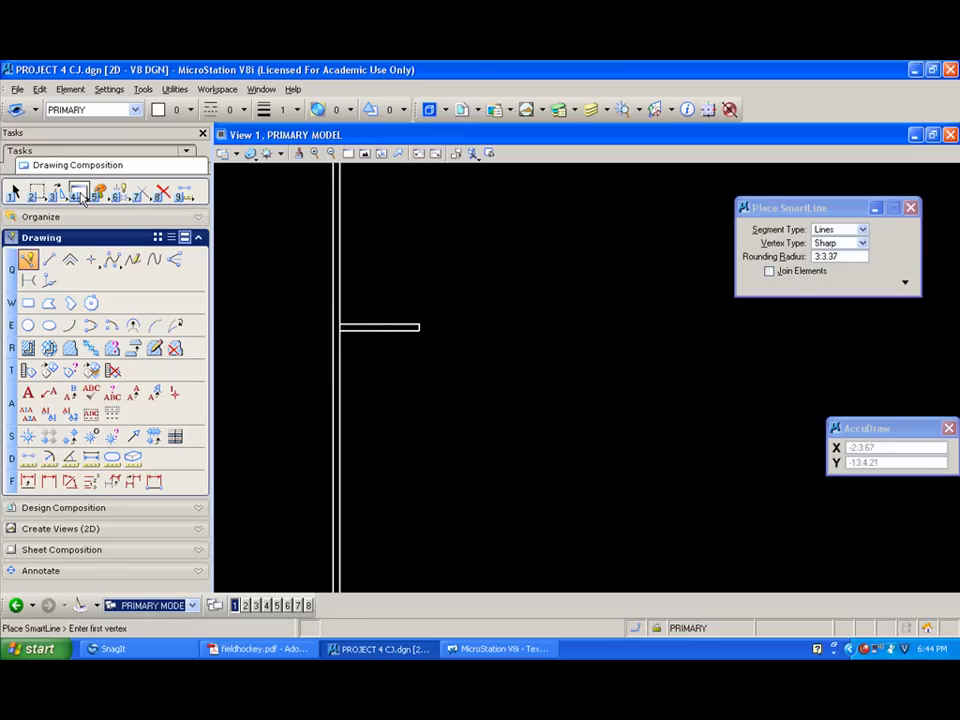
Mirror a copy of the upper-left sideline hash mark horizontally about the center line's left end.
{"action": "scroll", "coordinate": [355, 270], "scroll_direction": "down", "scroll_amount": 3}
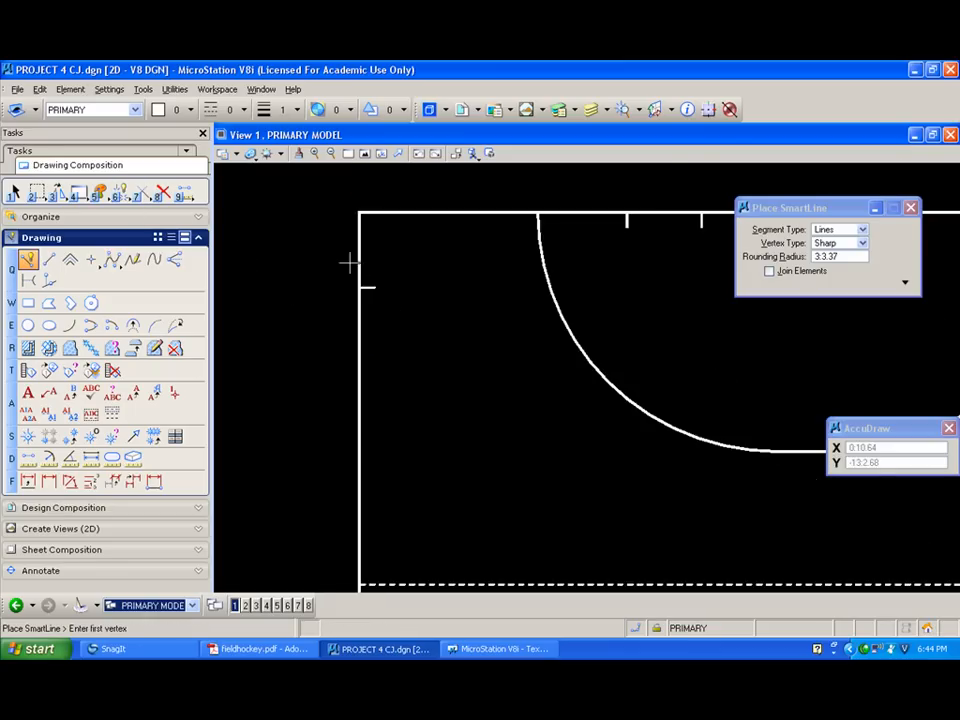
{"action": "left_click", "coordinate": [15, 192]}
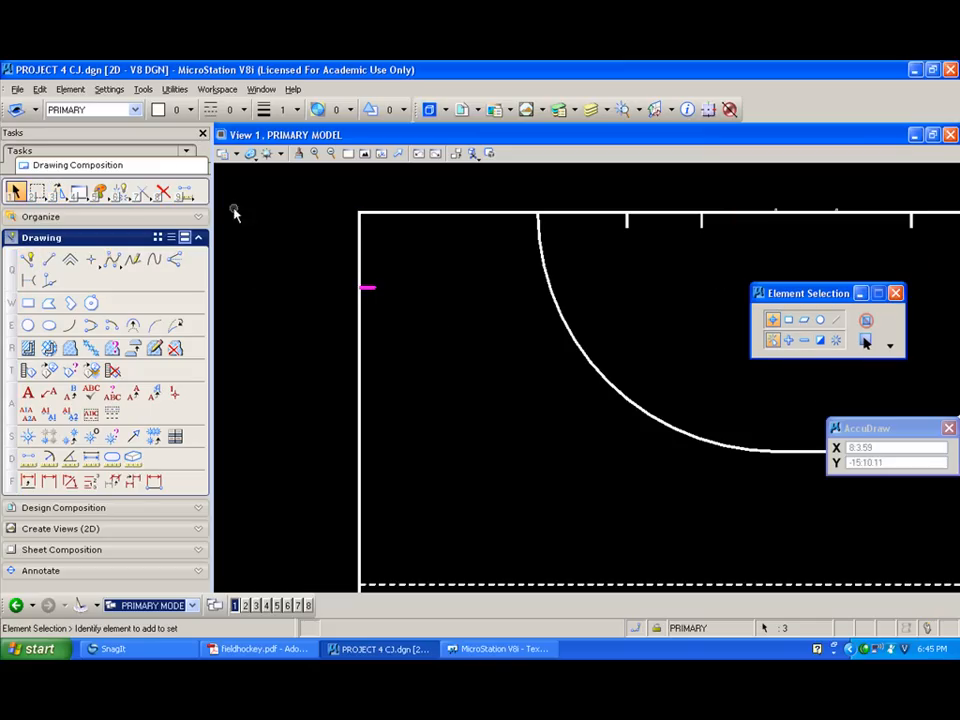
{"action": "left_click", "coordinate": [58, 193]}
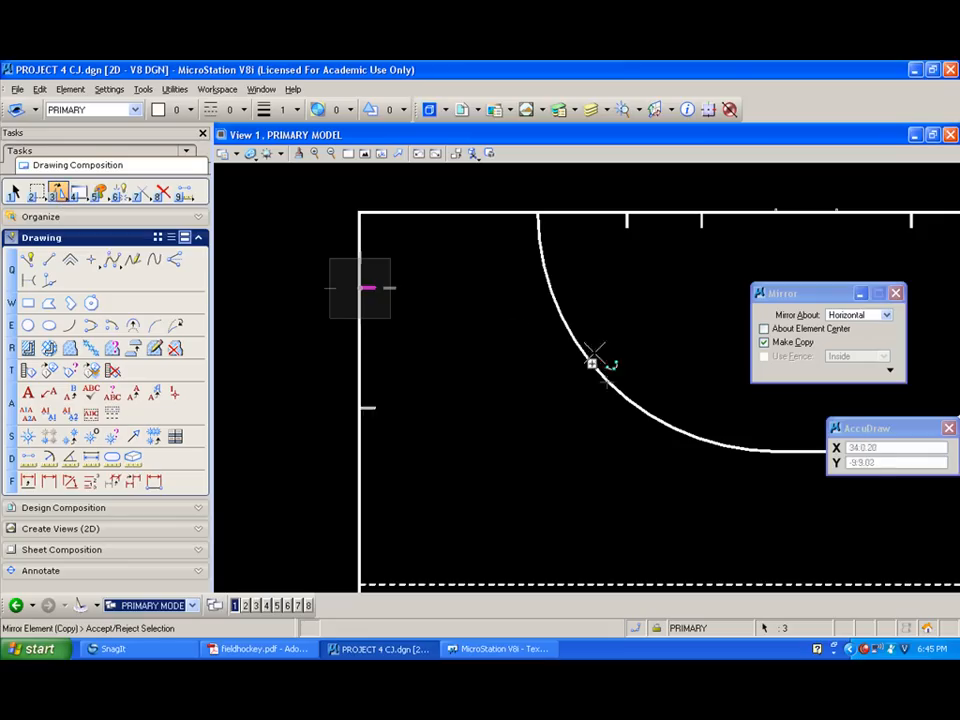
{"action": "scroll", "coordinate": [615, 388], "scroll_direction": "down", "scroll_amount": 4}
{"action": "left_click_drag", "start_coordinate": [452, 400], "coordinate": [467, 480], "text": "shift"}
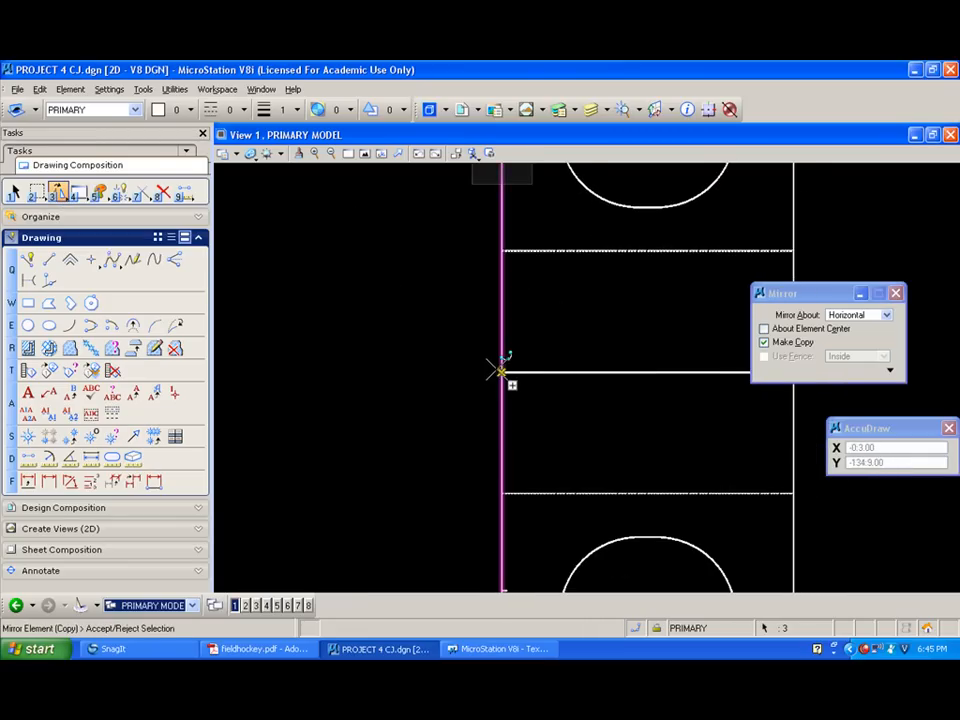
{"action": "left_click", "coordinate": [499, 371]}
{"action": "scroll", "coordinate": [443, 394], "scroll_direction": "down", "scroll_amount": 3}
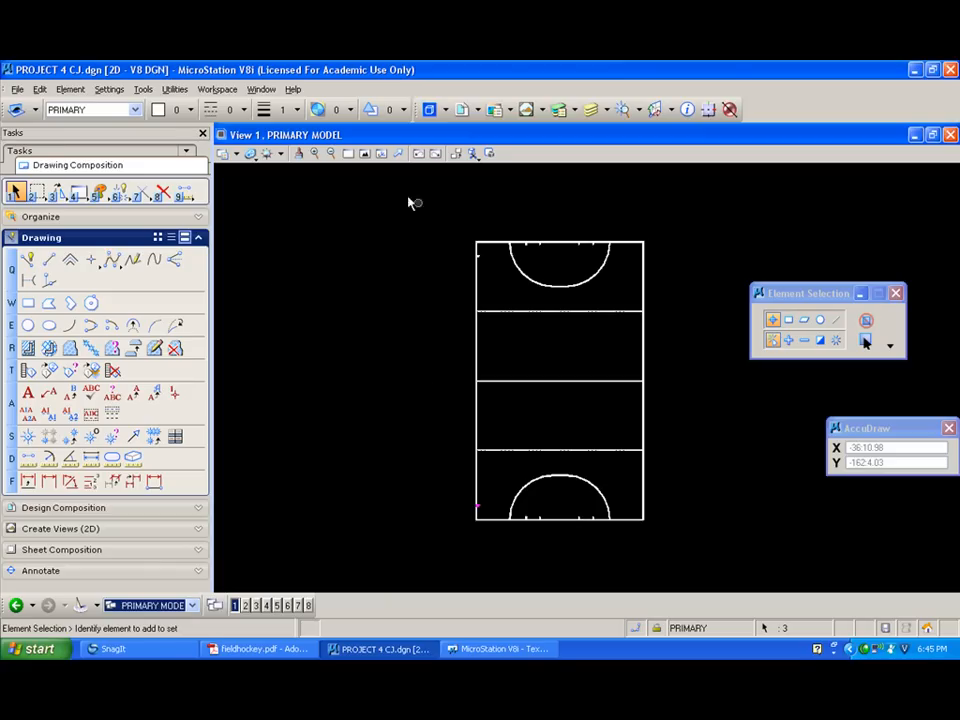
Mirror copies of both left sideline hash marks vertically about the upper goal line's midpoint onto the right sideline.
{"action": "left_click", "coordinate": [364, 154]}
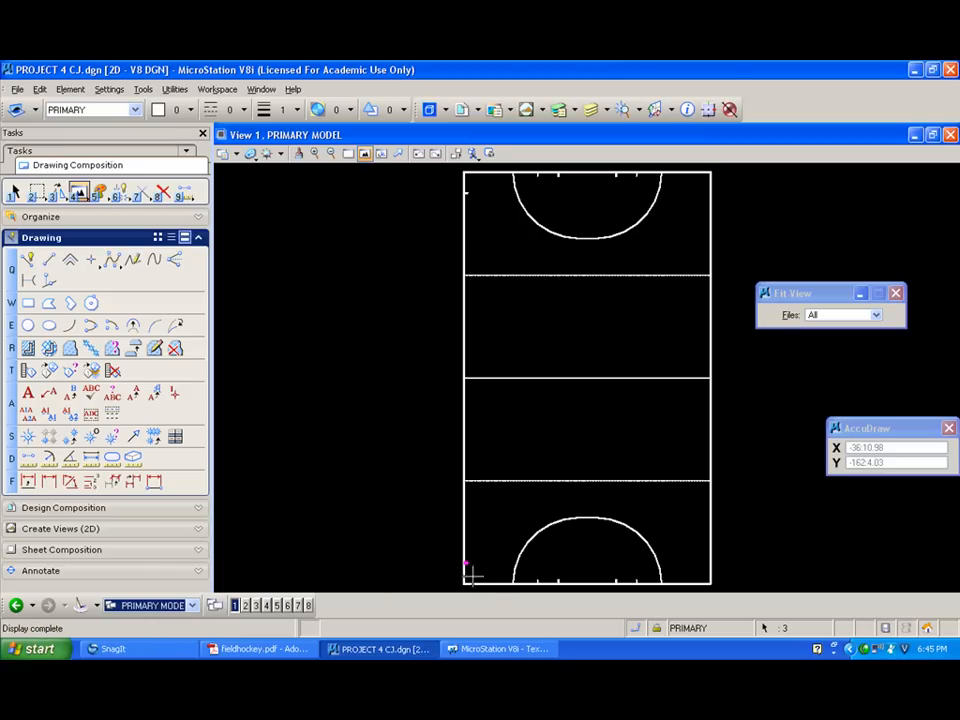
{"action": "left_click", "coordinate": [14, 191]}
{"action": "left_click_drag", "start_coordinate": [433, 204], "coordinate": [486, 189]}
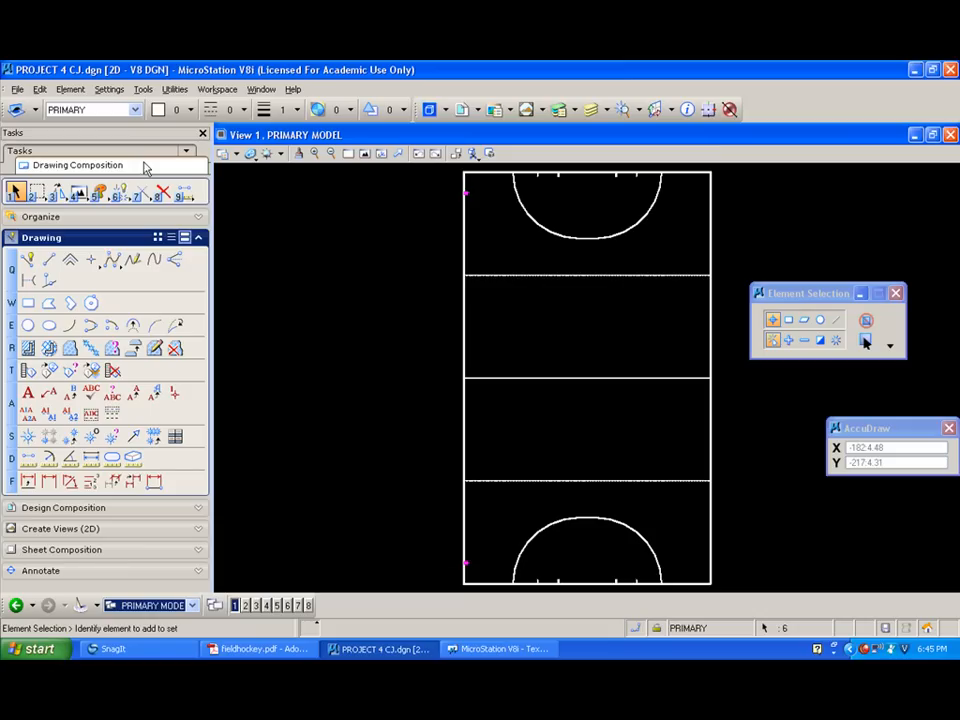
{"action": "left_click", "coordinate": [57, 191]}
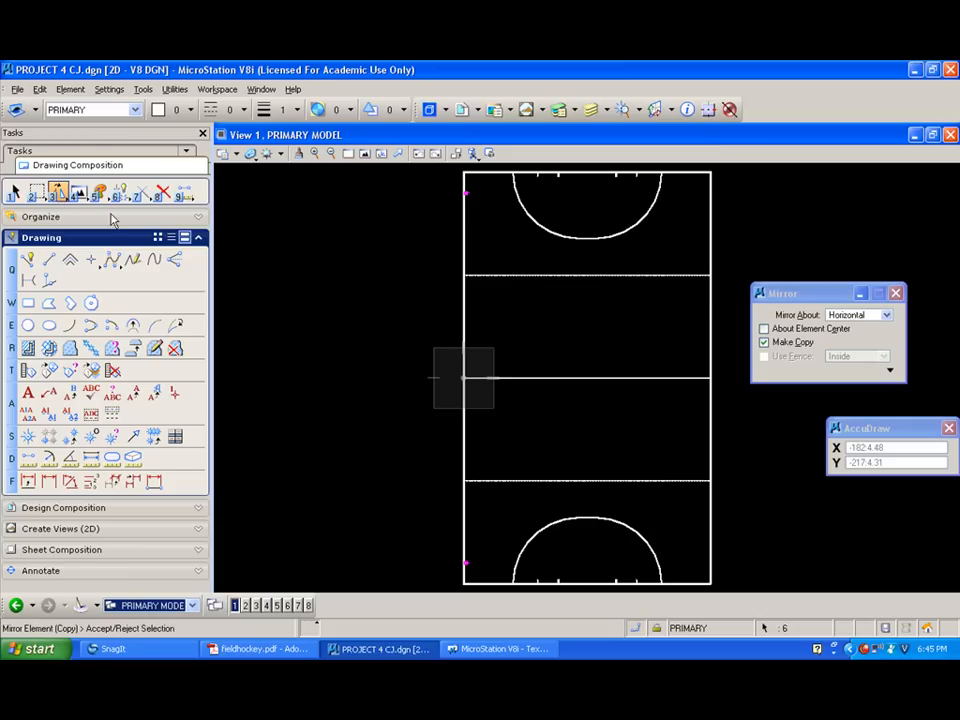
{"action": "left_click", "coordinate": [886, 316]}
{"action": "left_click", "coordinate": [860, 302]}
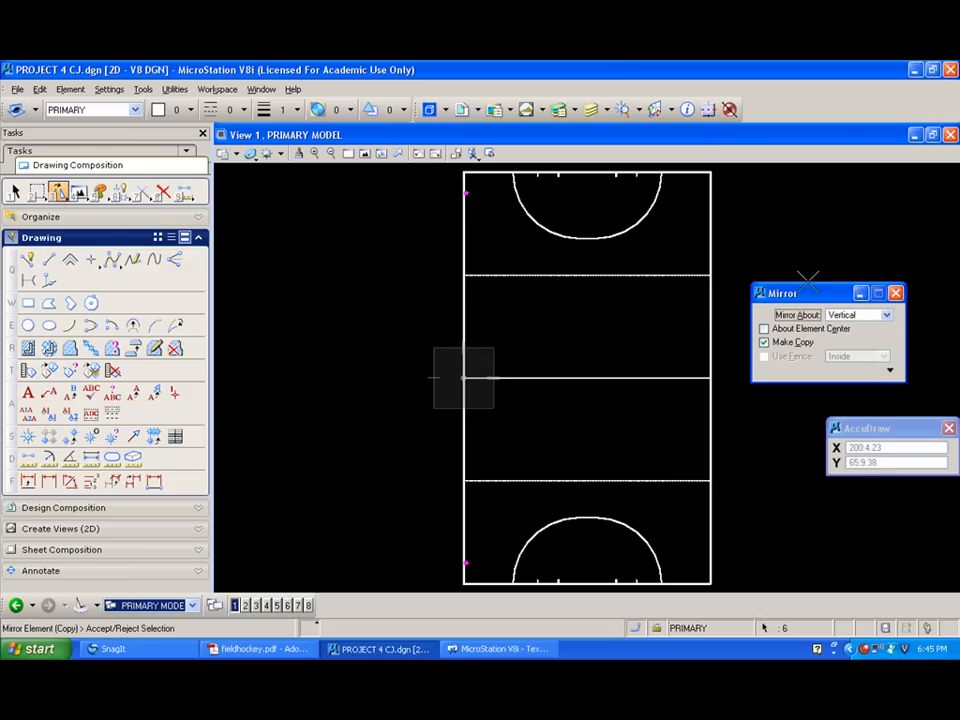
{"action": "left_click", "coordinate": [585, 170]}
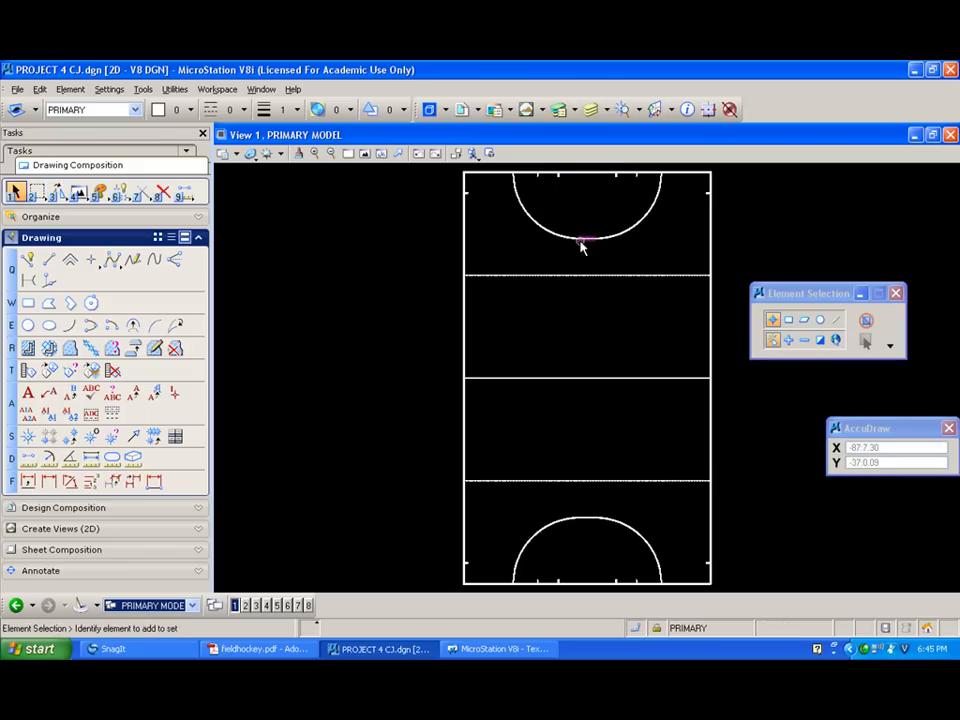
Partially delete the left sideline's inner edge at the upper hash mark.
{"action": "scroll", "coordinate": [461, 171], "scroll_direction": "up", "scroll_amount": 5}
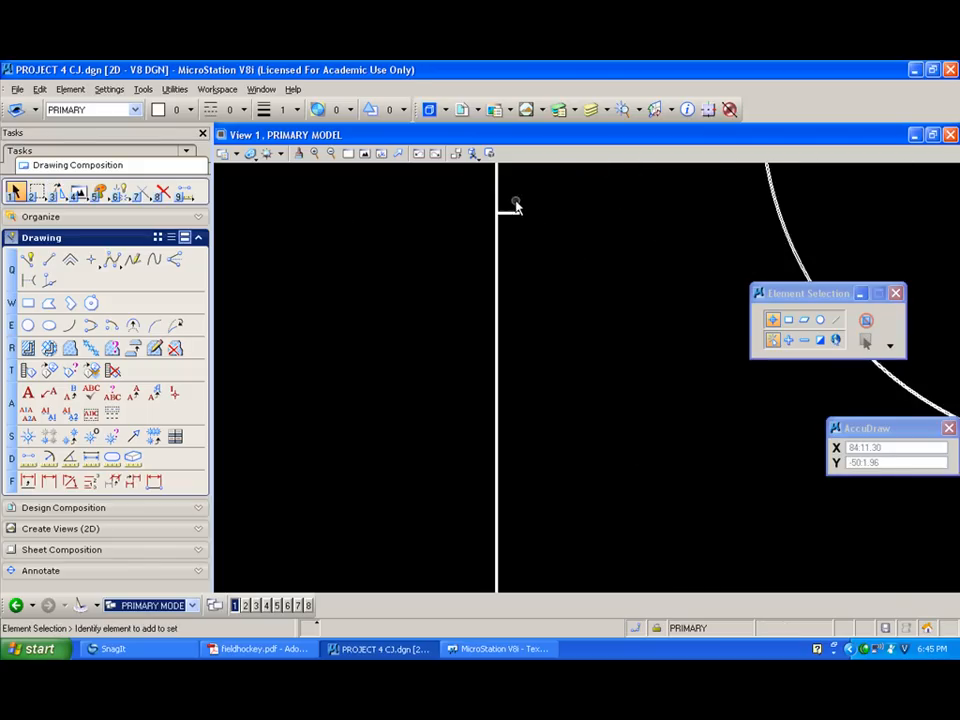
{"action": "left_click", "coordinate": [143, 193]}
{"action": "left_click", "coordinate": [155, 225]}
{"action": "left_click", "coordinate": [393, 254]}
{"action": "left_click", "coordinate": [418, 326]}
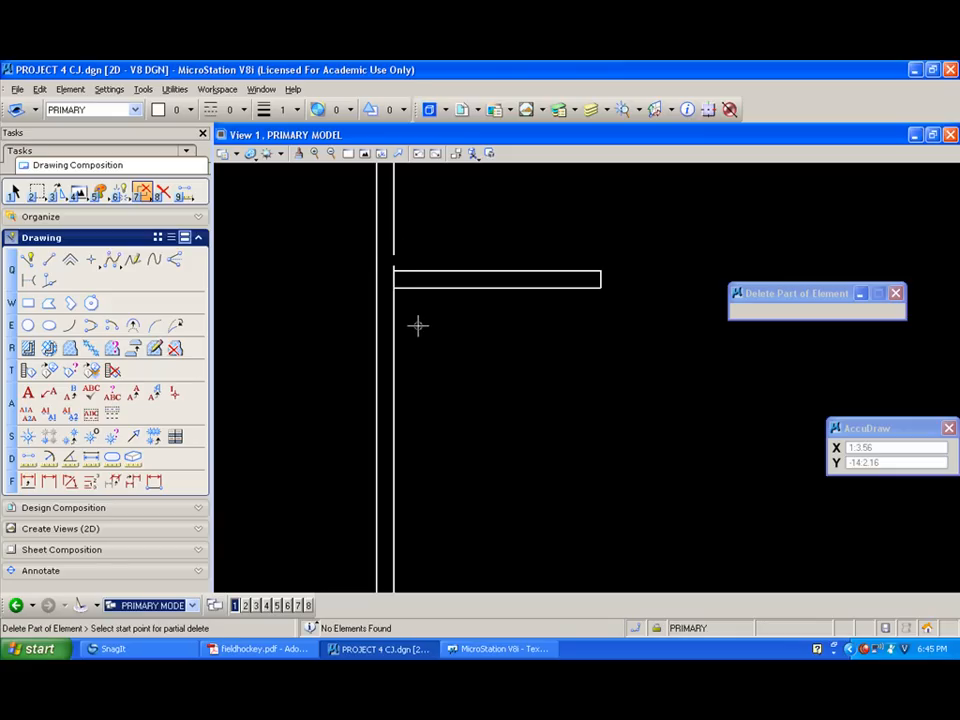
Extend the cut ends of the left sideline's inner edge to intersect both sides of the upper hash mark.
{"action": "left_click", "coordinate": [147, 195]}
{"action": "left_click", "coordinate": [184, 285]}
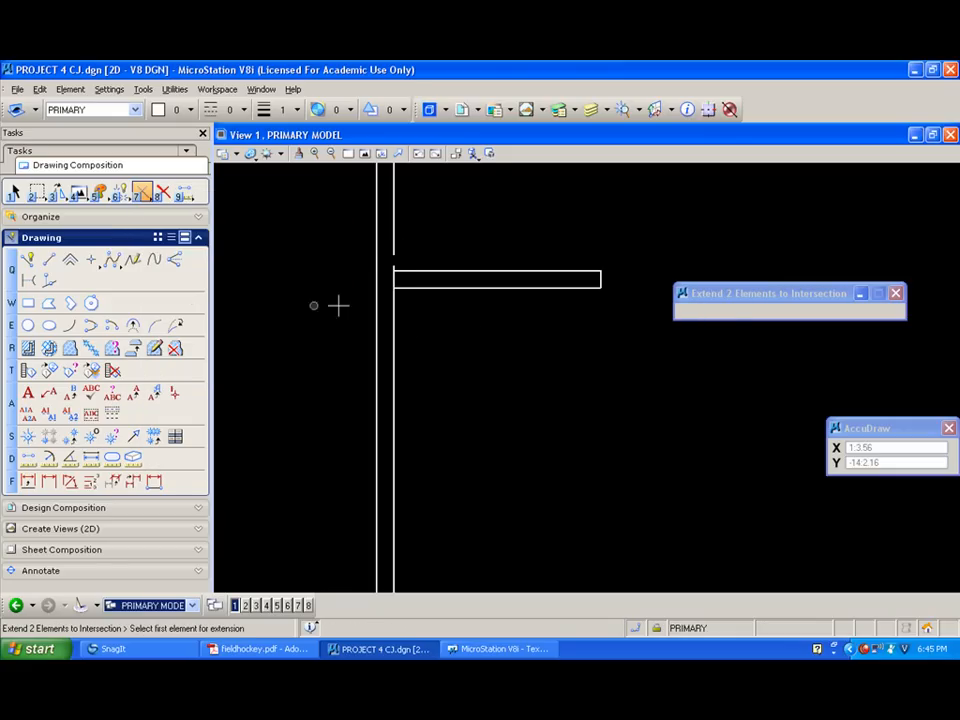
{"action": "left_click", "coordinate": [440, 288]}
{"action": "left_click", "coordinate": [395, 323]}
{"action": "left_click", "coordinate": [409, 271]}
{"action": "left_click", "coordinate": [394, 252]}
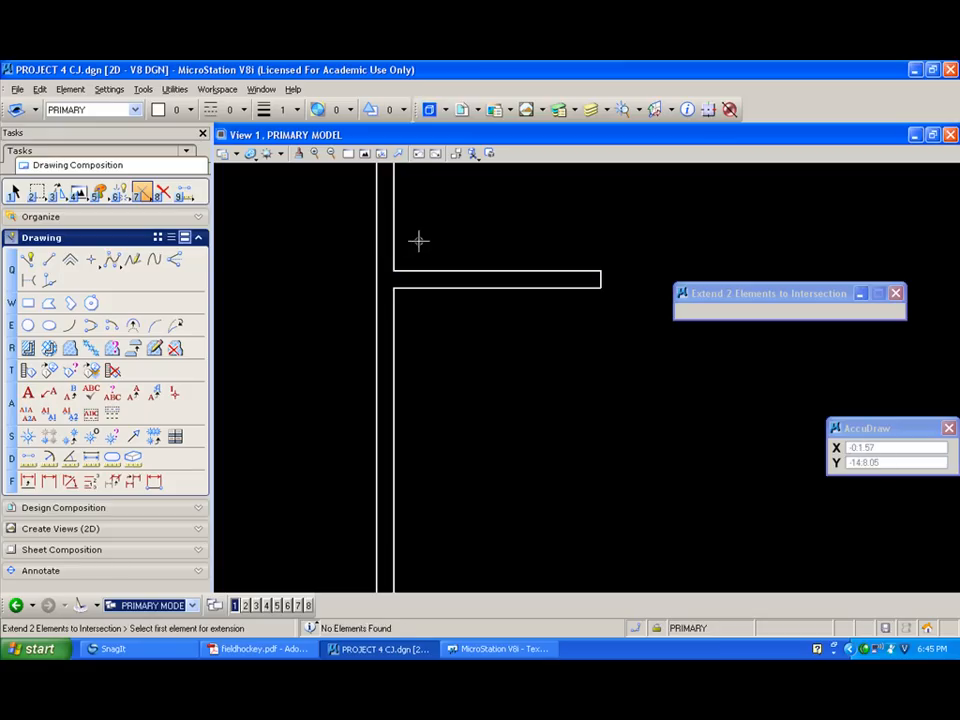
Partially delete the right sideline's inner edge at the upper hash mark.
{"action": "left_click", "coordinate": [364, 153]}
{"action": "left_click", "coordinate": [348, 153]}
{"action": "left_click", "coordinate": [691, 213]}
{"action": "left_click", "coordinate": [733, 178]}
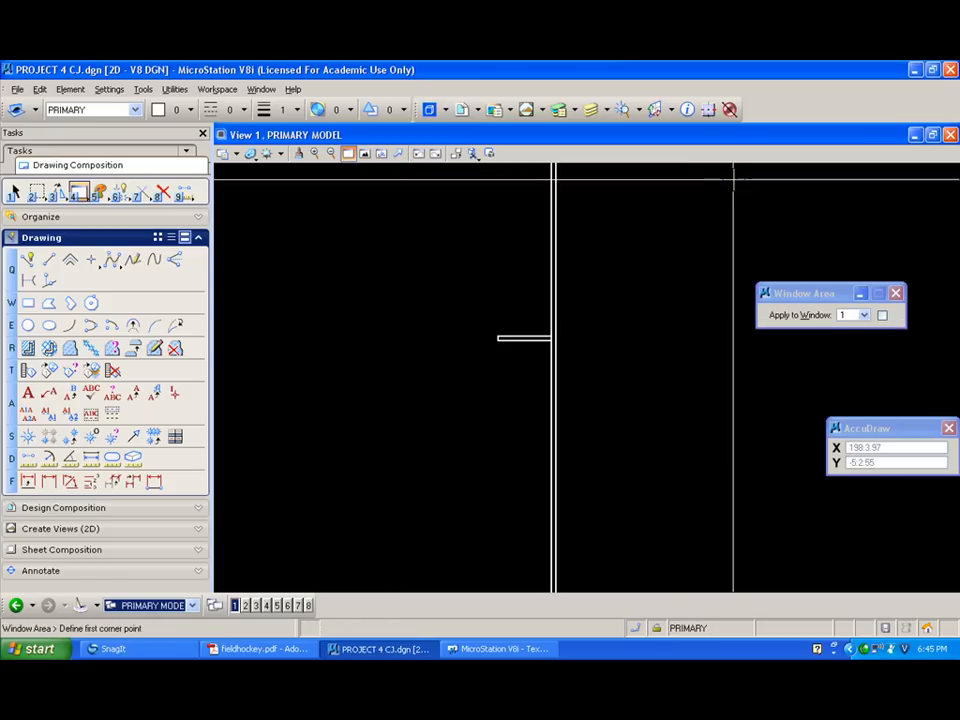
{"action": "left_click", "coordinate": [143, 193]}
{"action": "left_click", "coordinate": [195, 221]}
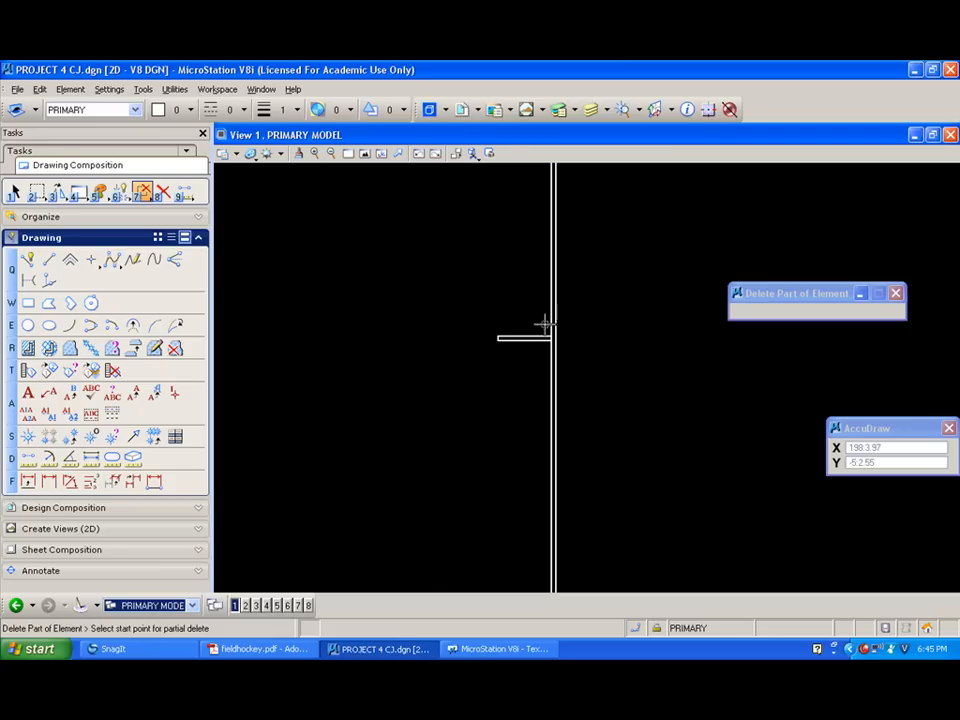
Extend the cut ends of the right sideline's inner edge to intersect both sides of the upper hash mark.
{"action": "left_click", "coordinate": [143, 193]}
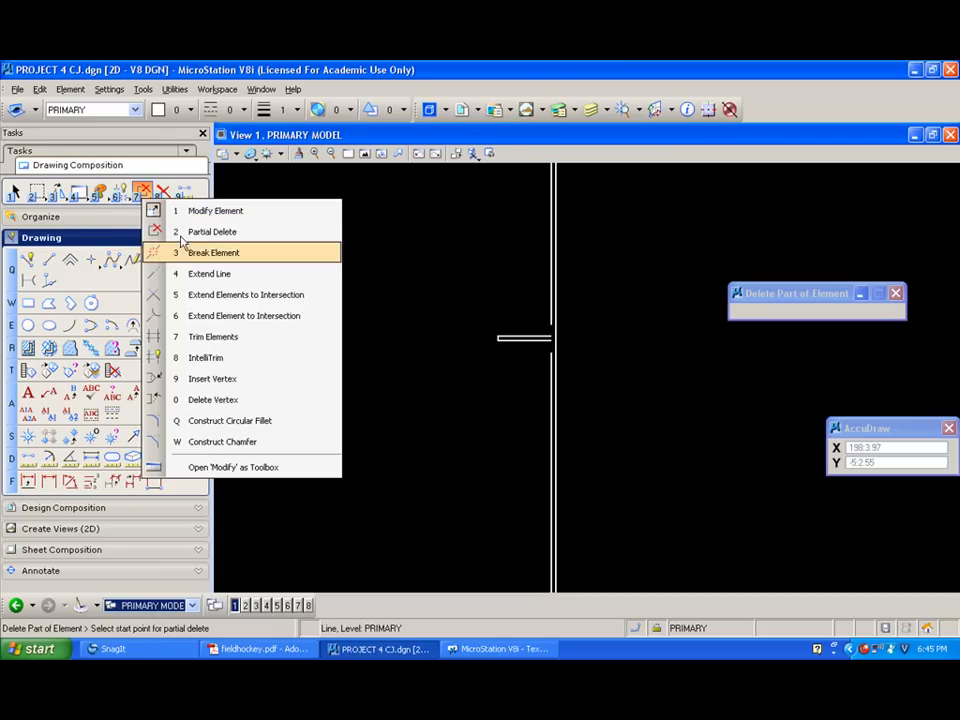
{"action": "left_click", "coordinate": [189, 294]}
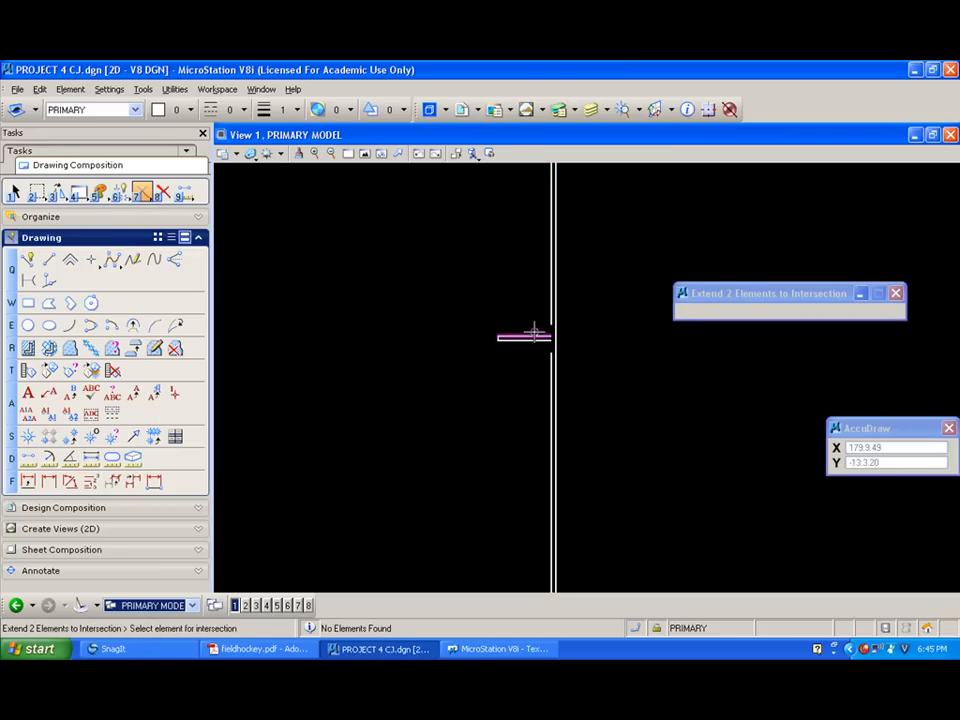
{"action": "left_click", "coordinate": [533, 331]}
{"action": "left_click", "coordinate": [534, 344]}
{"action": "left_click", "coordinate": [544, 363]}
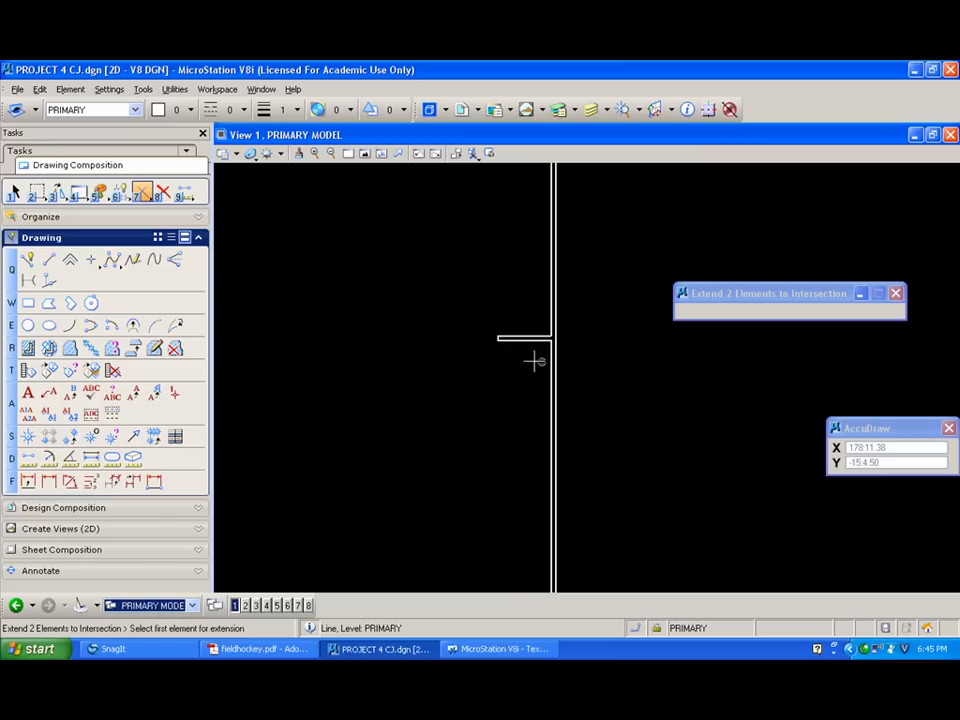
Partially delete the left sideline's inner edge at the lower hash mark.
{"action": "left_click", "coordinate": [365, 153]}
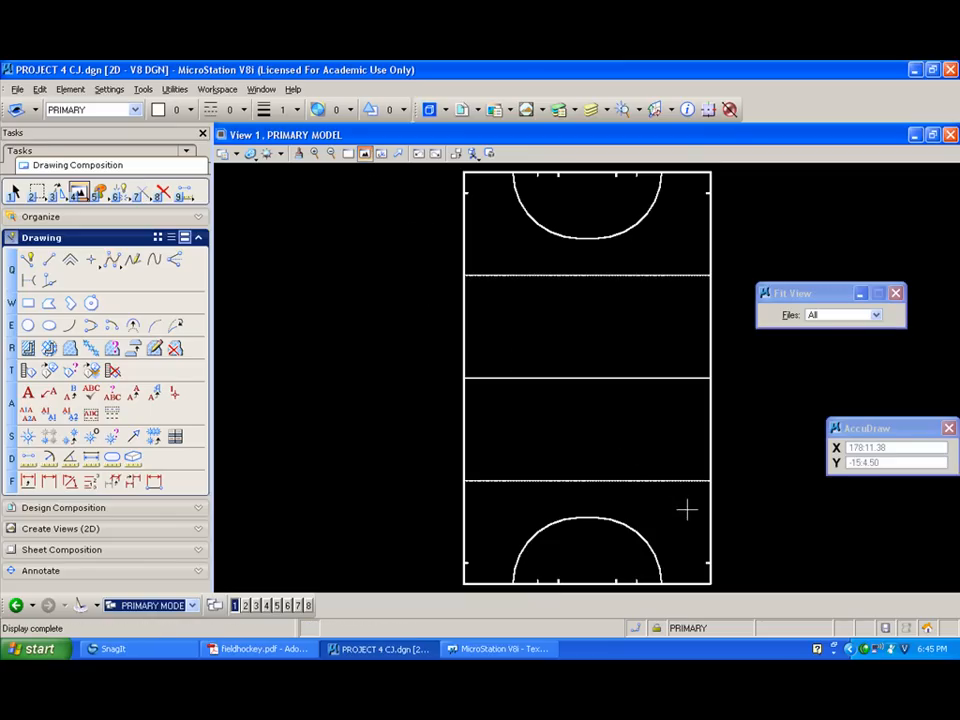
{"action": "left_click", "coordinate": [348, 153]}
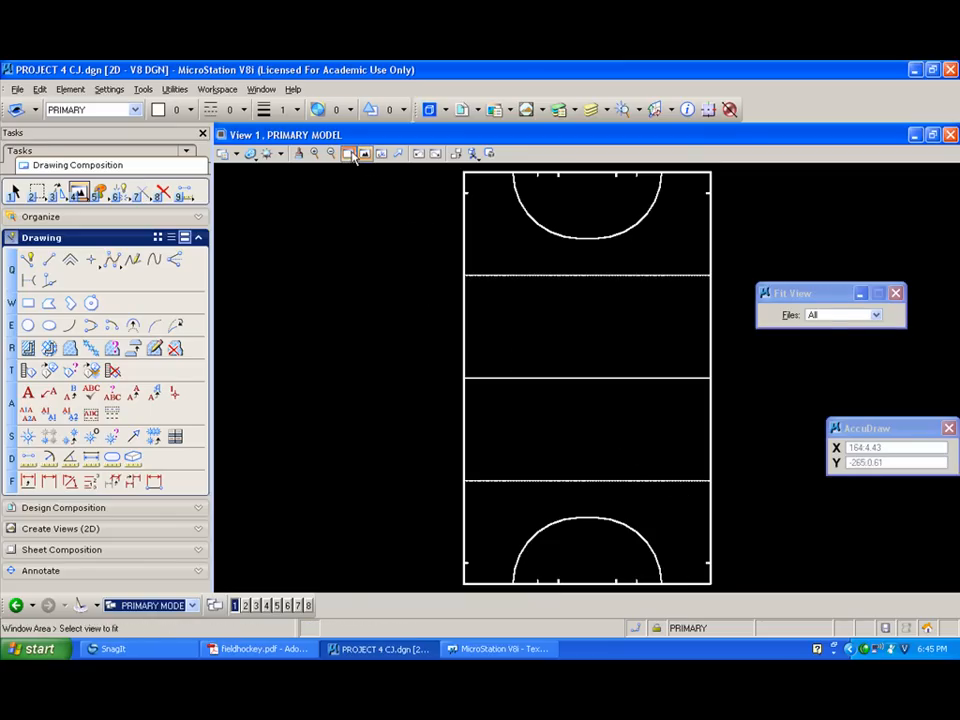
{"action": "left_click", "coordinate": [444, 568]}
{"action": "left_click", "coordinate": [492, 553]}
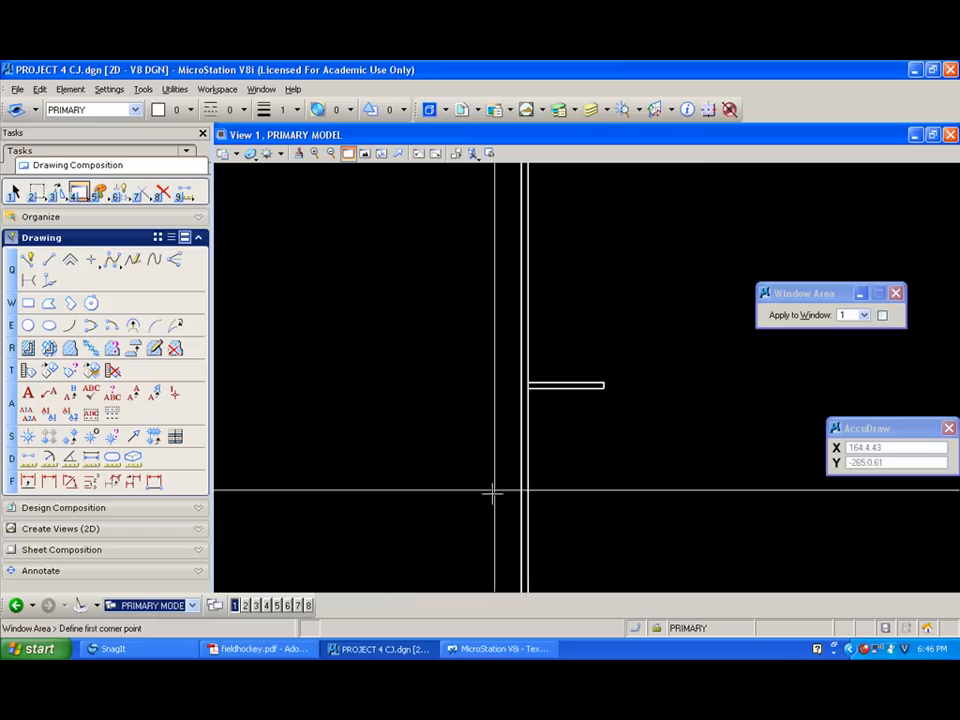
{"action": "left_click_drag", "start_coordinate": [147, 197], "coordinate": [200, 286]}
{"action": "left_click", "coordinate": [528, 370]}
{"action": "left_click", "coordinate": [540, 405]}
Extend the cut ends of the left sideline's inner edge to intersect both sides of the lower hash mark.
{"action": "left_click", "coordinate": [550, 385]}
{"action": "left_click", "coordinate": [530, 364]}
{"action": "left_click", "coordinate": [553, 369]}
{"action": "left_click", "coordinate": [553, 386]}
{"action": "left_click", "coordinate": [529, 422]}
{"action": "left_click", "coordinate": [503, 408]}
Partially delete the right sideline's inner edge at the lower hash mark.
{"action": "scroll", "coordinate": [424, 366], "scroll_direction": "down", "scroll_amount": 5}
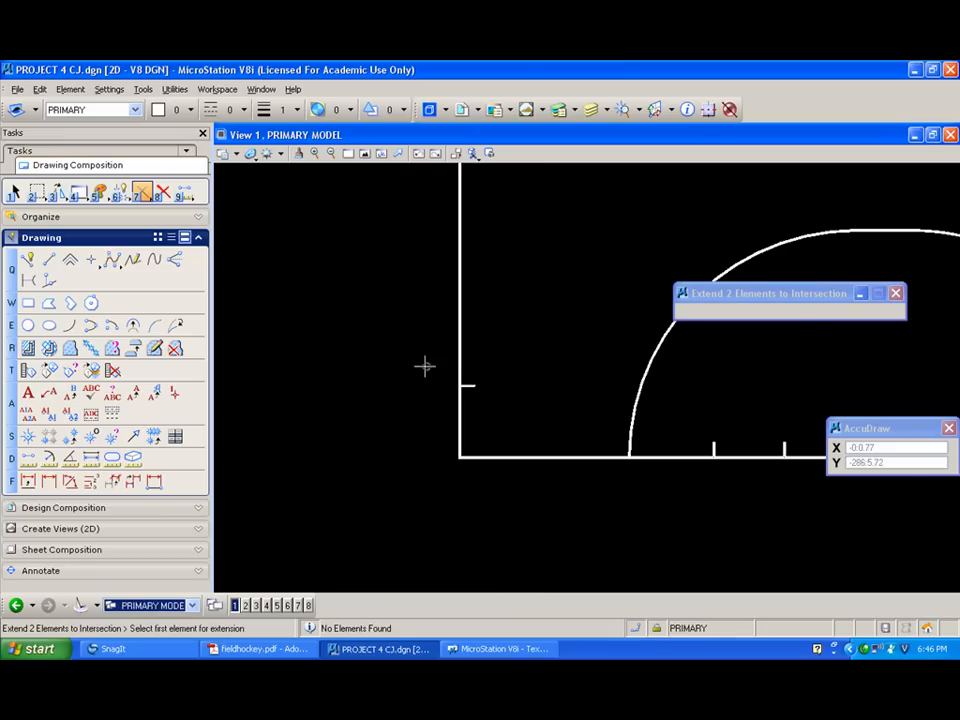
{"action": "mouse_move", "coordinate": [369, 353]}
{"action": "middle_mouse_down"}
{"action": "mouse_move", "coordinate": [636, 334]}
{"action": "mouse_move", "coordinate": [654, 343]}
{"action": "mouse_move", "coordinate": [640, 350]}
{"action": "middle_mouse_up"}
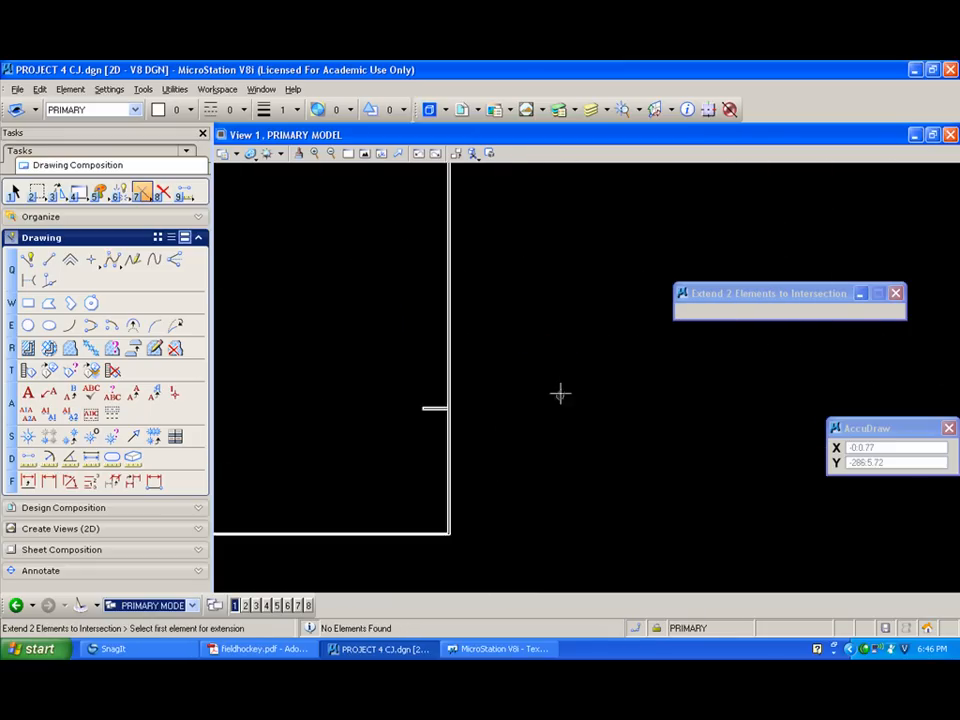
{"action": "middle_click_drag", "start_coordinate": [462, 392], "coordinate": [264, 418]}
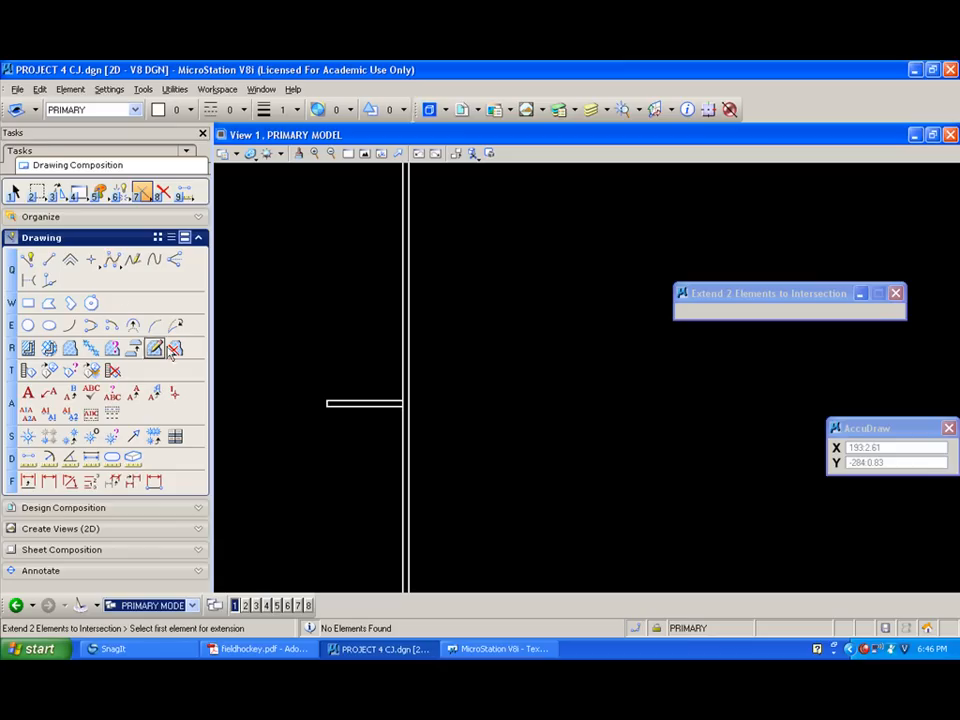
{"action": "left_click", "coordinate": [142, 191]}
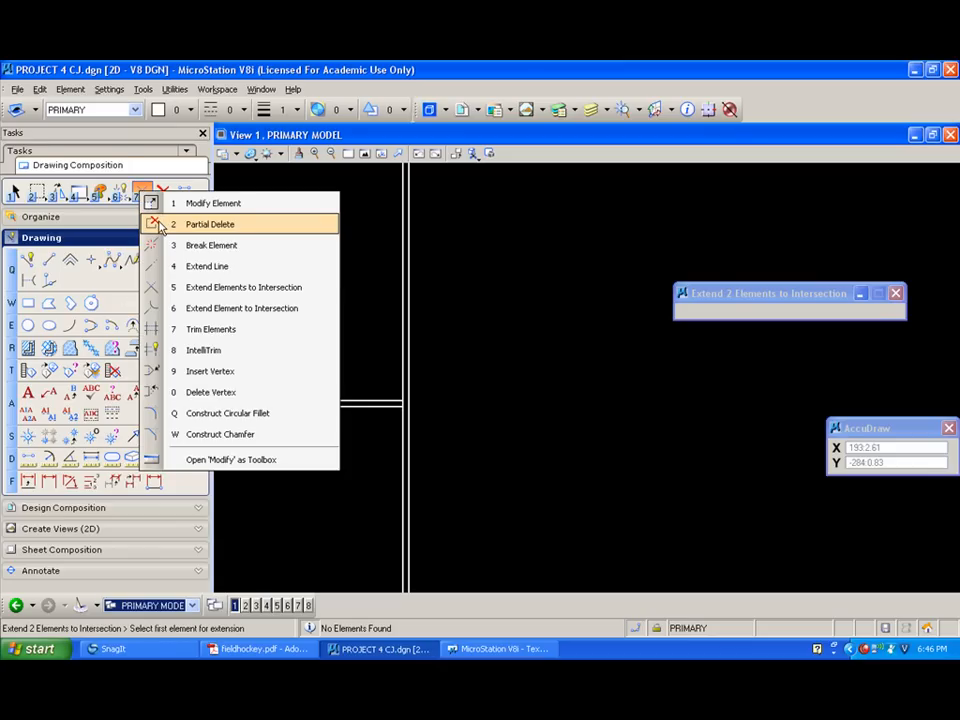
{"action": "left_click", "coordinate": [205, 224]}
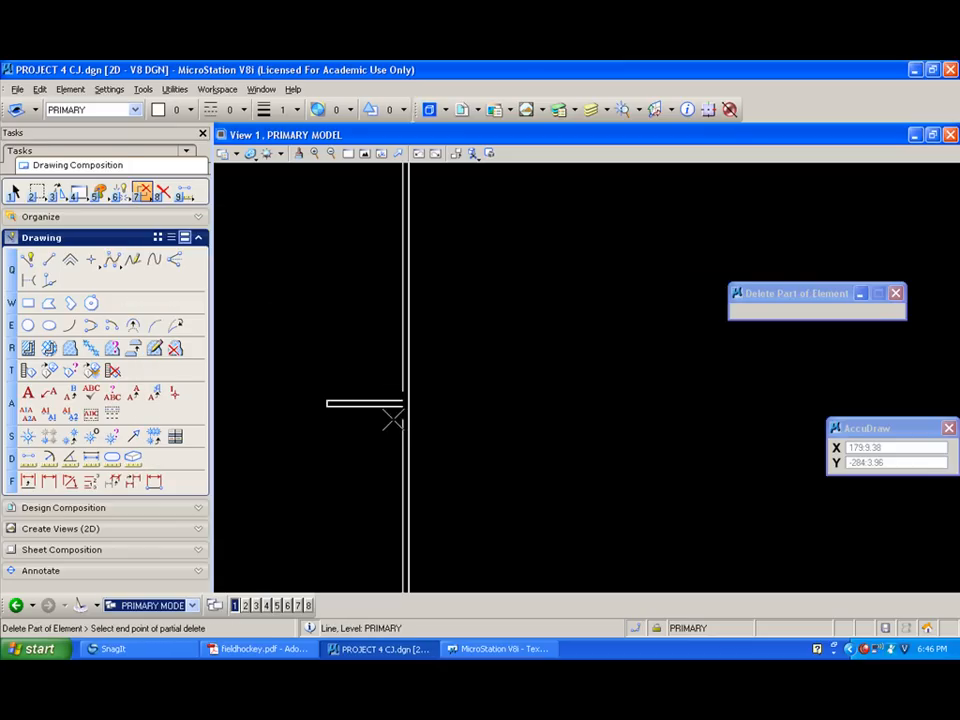
Extend the cut ends of the right sideline's inner edge to intersect both sides of the lower hash mark.
{"action": "left_click", "coordinate": [148, 195]}
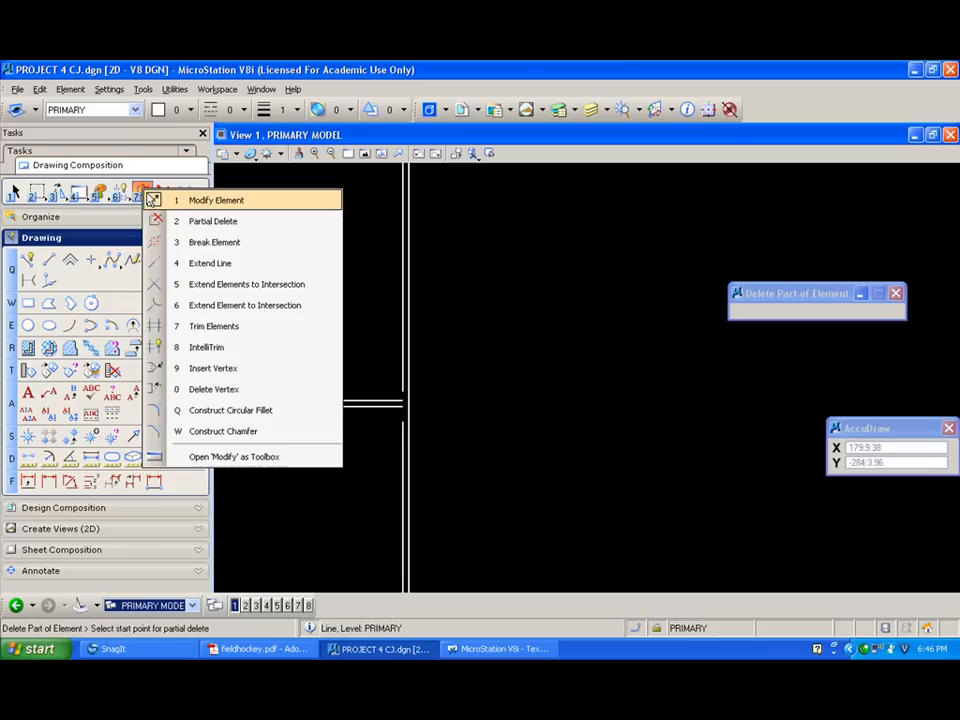
{"action": "left_click", "coordinate": [156, 284]}
{"action": "left_click", "coordinate": [371, 399]}
{"action": "left_click", "coordinate": [367, 371]}
{"action": "left_click", "coordinate": [374, 409]}
{"action": "left_click", "coordinate": [401, 426]}
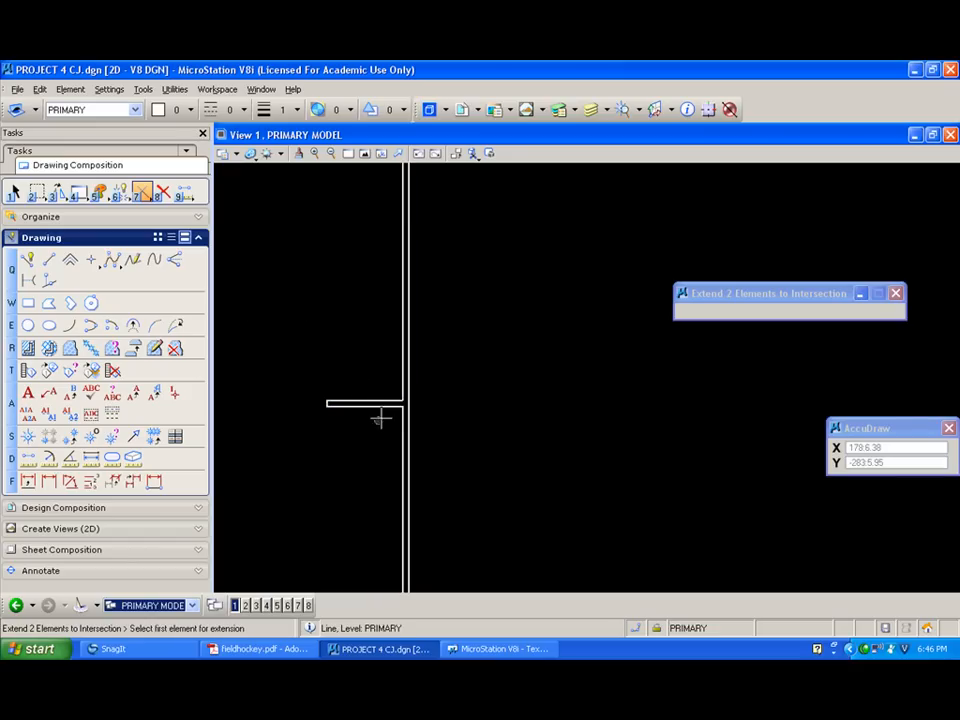
{"action": "scroll", "coordinate": [448, 381], "scroll_direction": "down", "scroll_amount": 2}
{"action": "scroll", "coordinate": [435, 369], "scroll_direction": "down", "scroll_amount": 1}
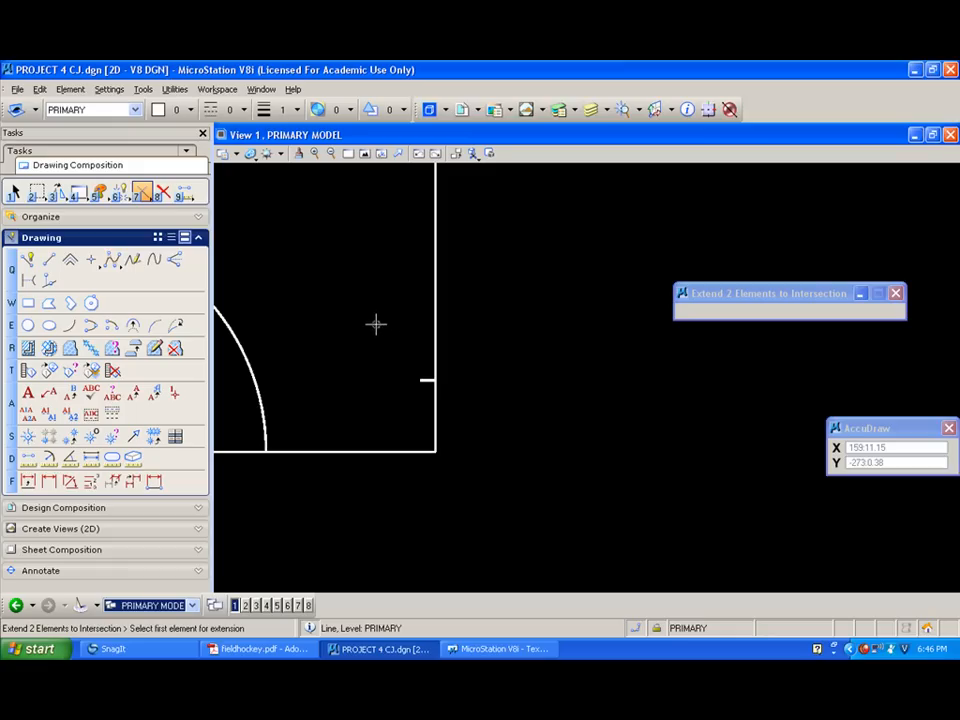
{"action": "scroll", "coordinate": [355, 330], "scroll_direction": "down", "scroll_amount": 2}
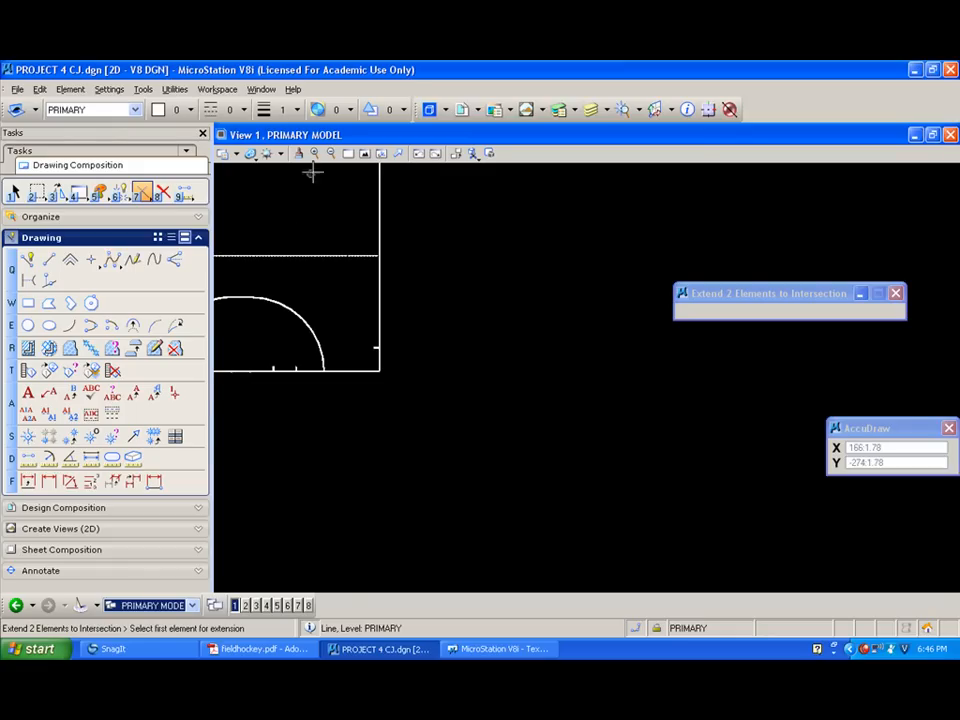
Draw a 1-foot-long open-topped dash with SmartLine below the top goal line's inner edge, starting 15 feet from the left sideline's inner corner.
{"action": "left_click", "coordinate": [364, 153]}
{"action": "left_click", "coordinate": [348, 153]}
{"action": "left_click", "coordinate": [427, 218]}
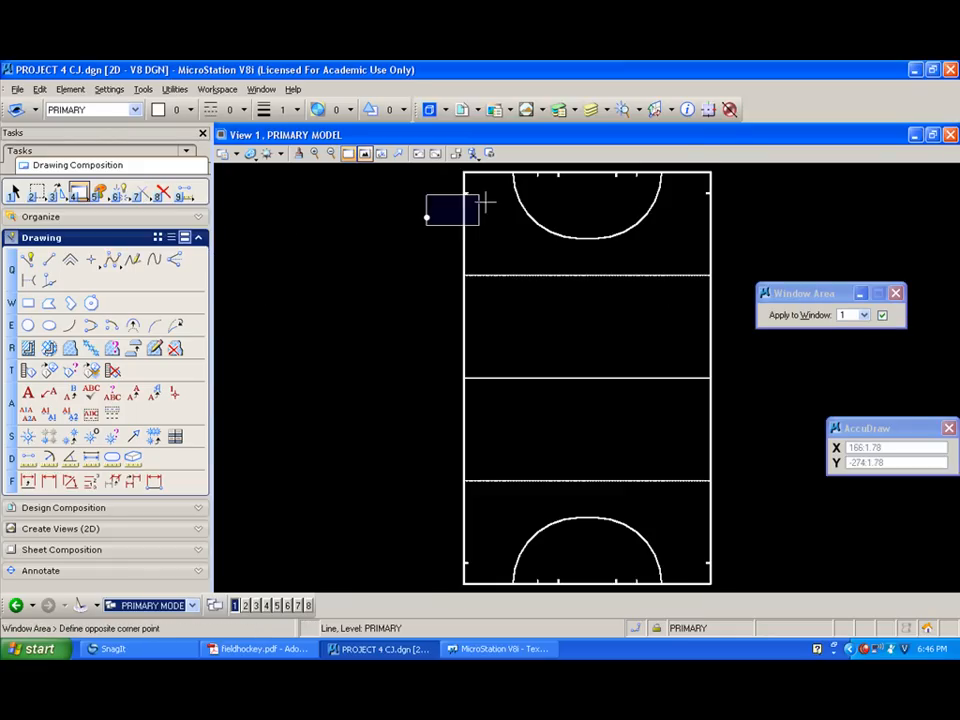
{"action": "left_click", "coordinate": [536, 166]}
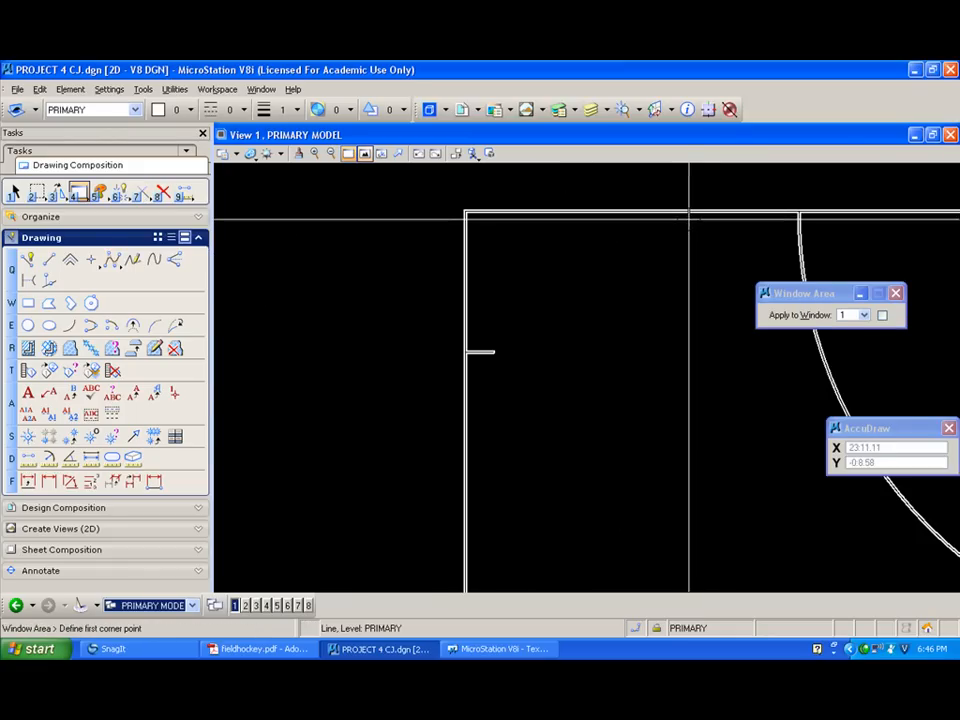
{"action": "scroll", "coordinate": [689, 215], "scroll_direction": "up", "scroll_amount": 2}
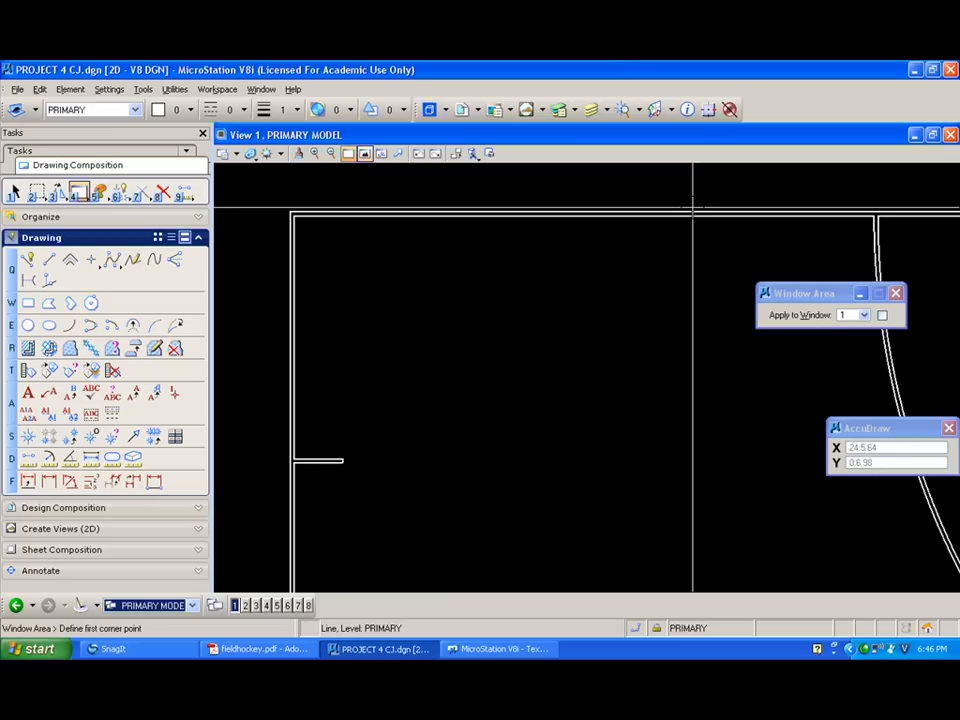
{"action": "left_click", "coordinate": [27, 259]}
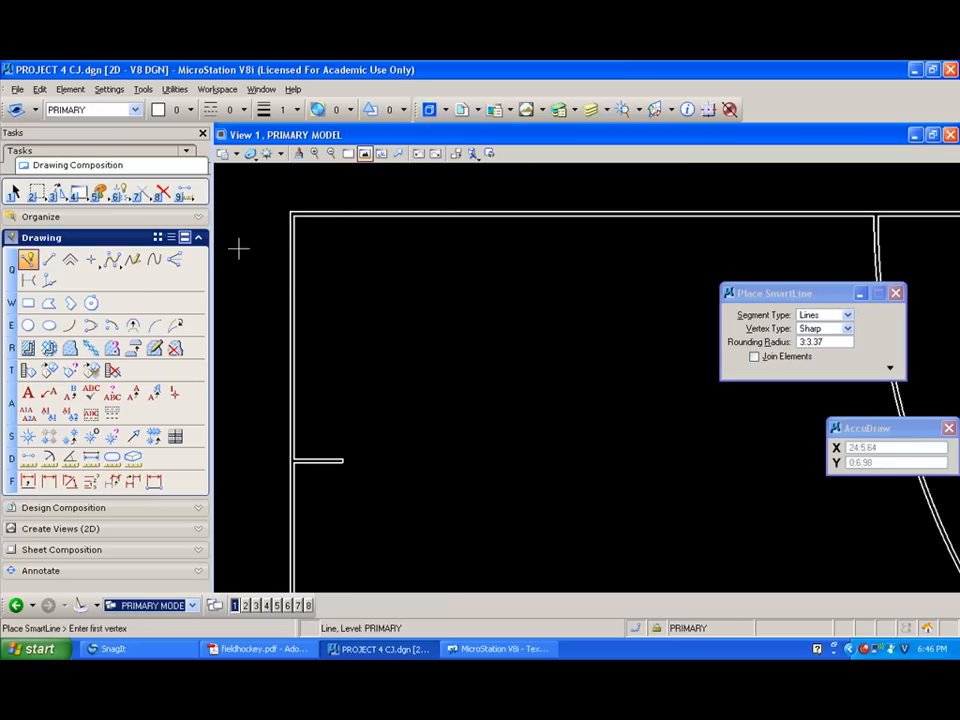
{"action": "left_click", "coordinate": [328, 221]}
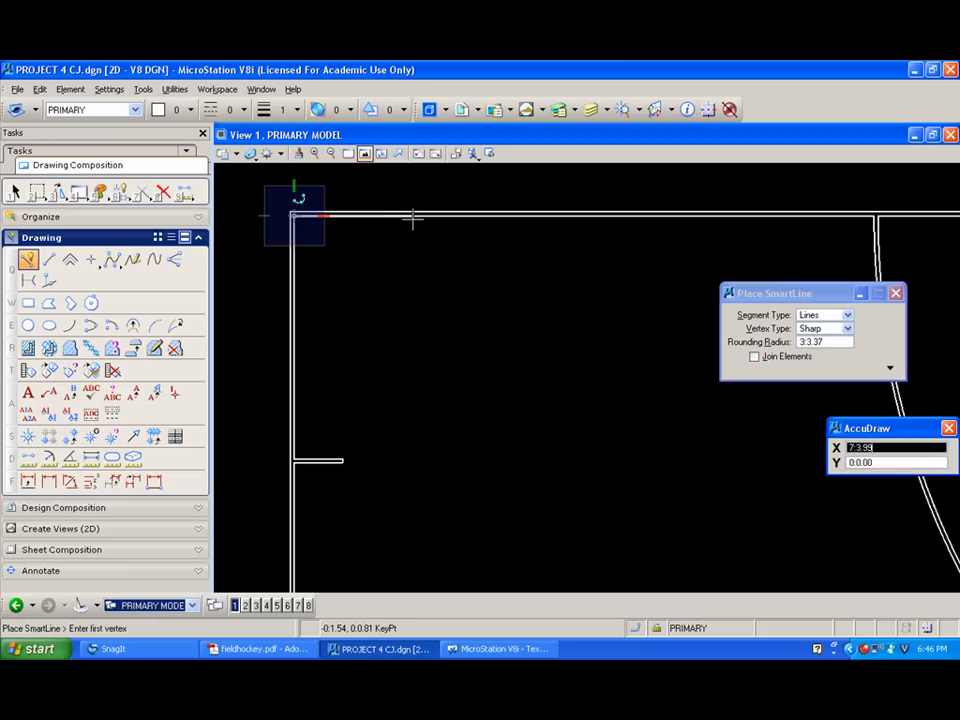
{"action": "type", "text": "15"}
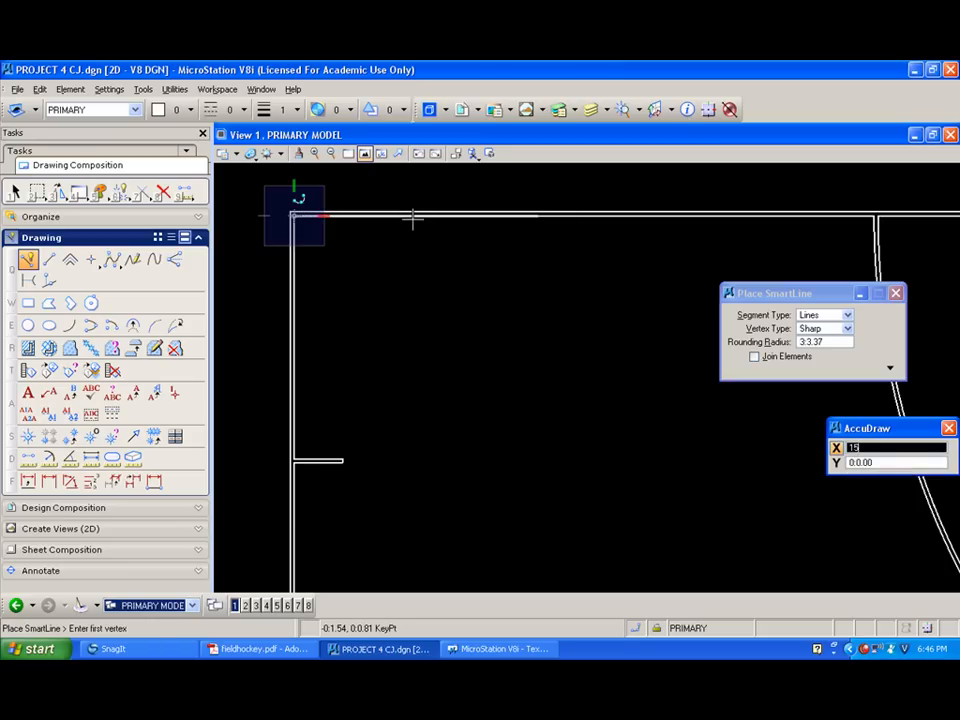
{"action": "left_click", "coordinate": [413, 217]}
{"action": "type", "text": "1"}
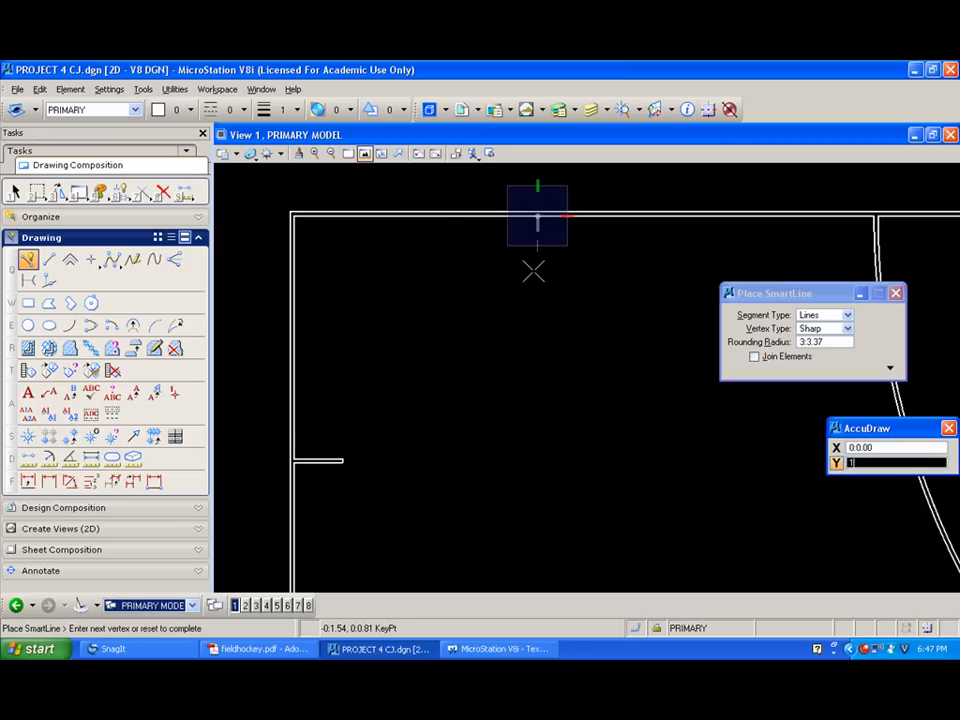
{"action": "key", "text": "F1"}
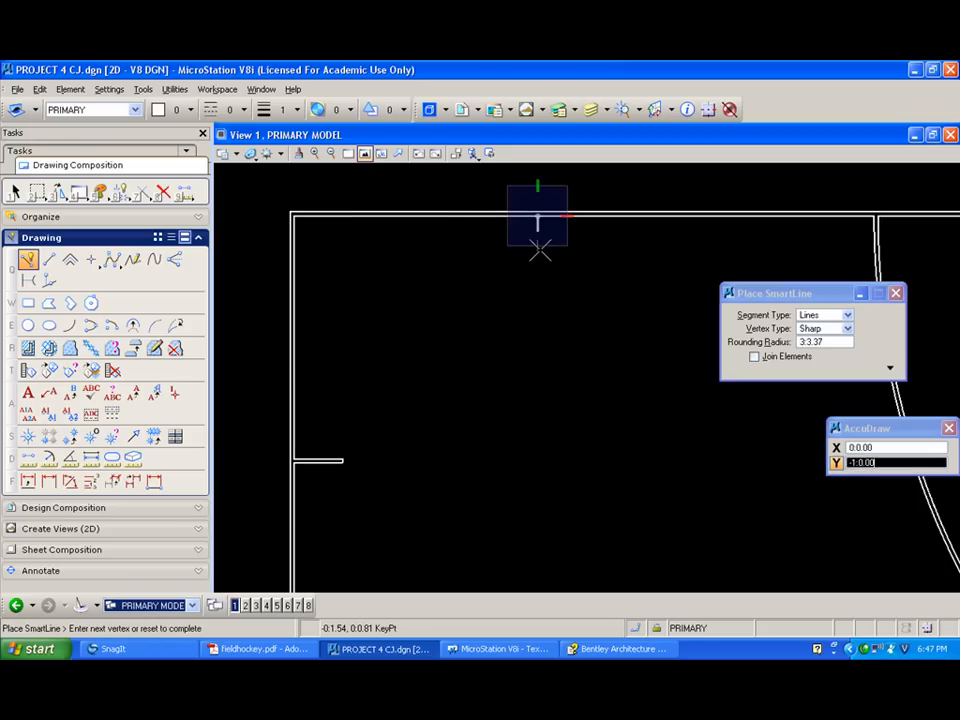
{"action": "left_click", "coordinate": [540, 247]}
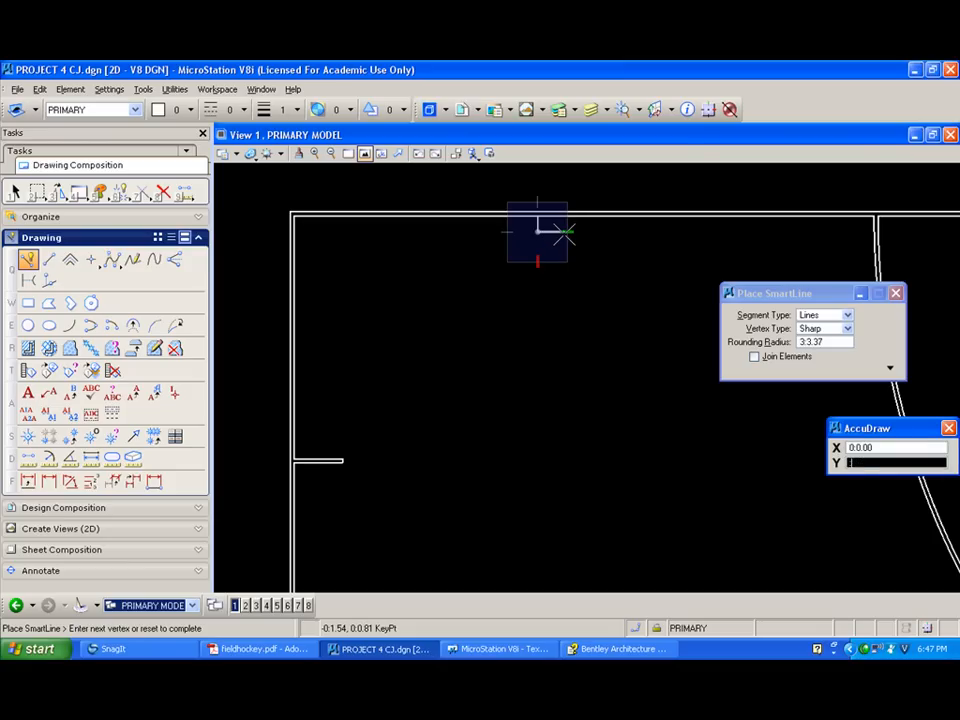
{"action": "scroll", "coordinate": [546, 204], "scroll_direction": "up", "scroll_amount": 3}
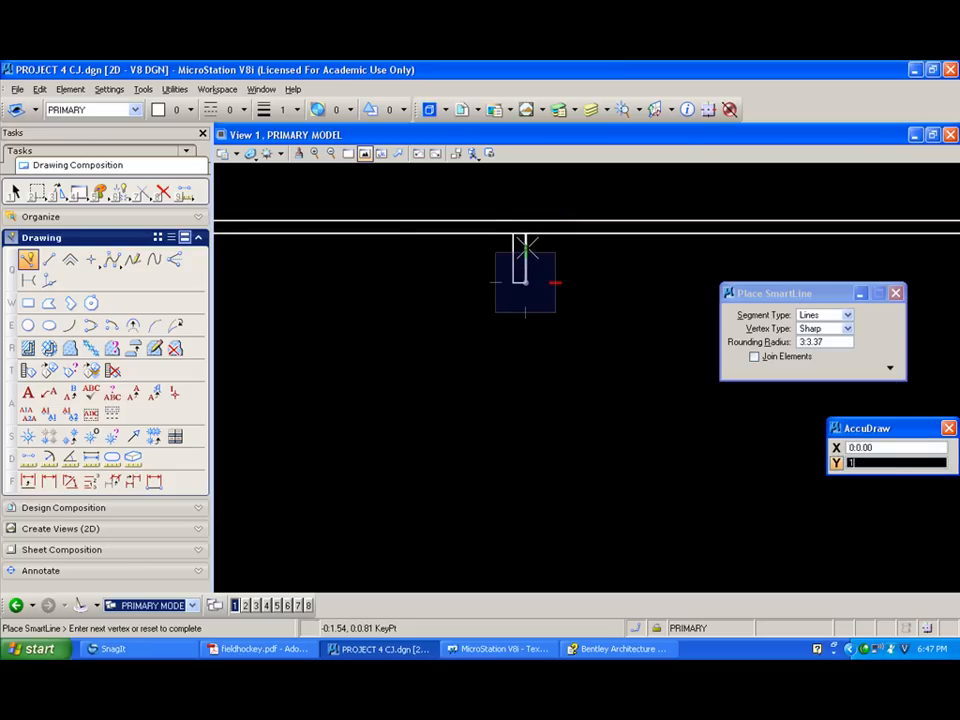
{"action": "left_click", "coordinate": [524, 235]}
{"action": "right_click", "coordinate": [512, 240]}
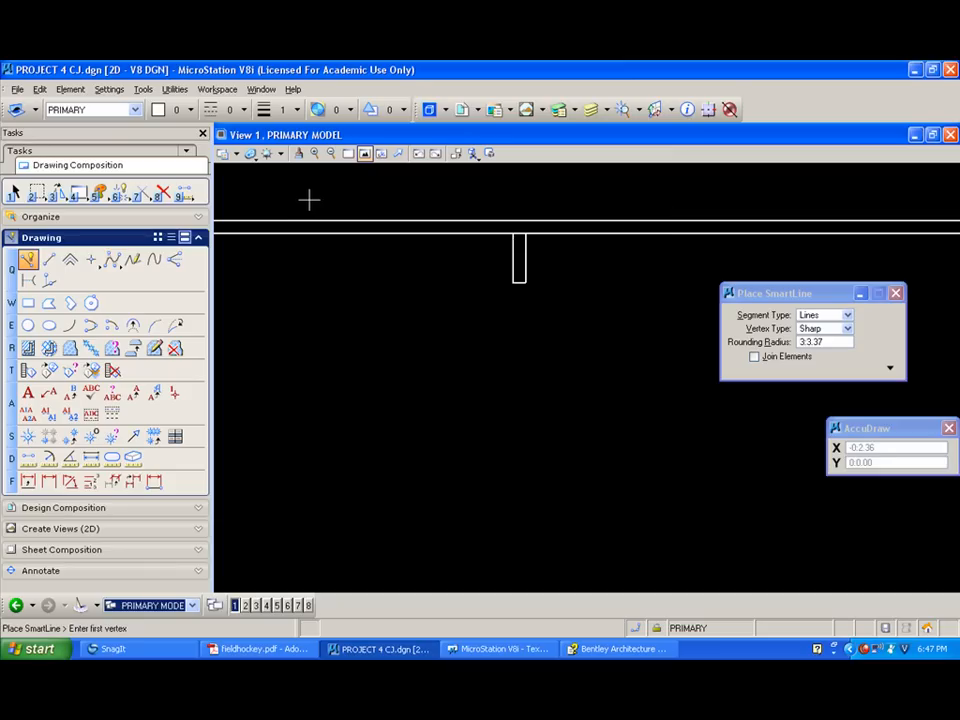
Copy the three segments of the dash 2 feet straight down.
{"action": "left_click", "coordinate": [15, 192]}
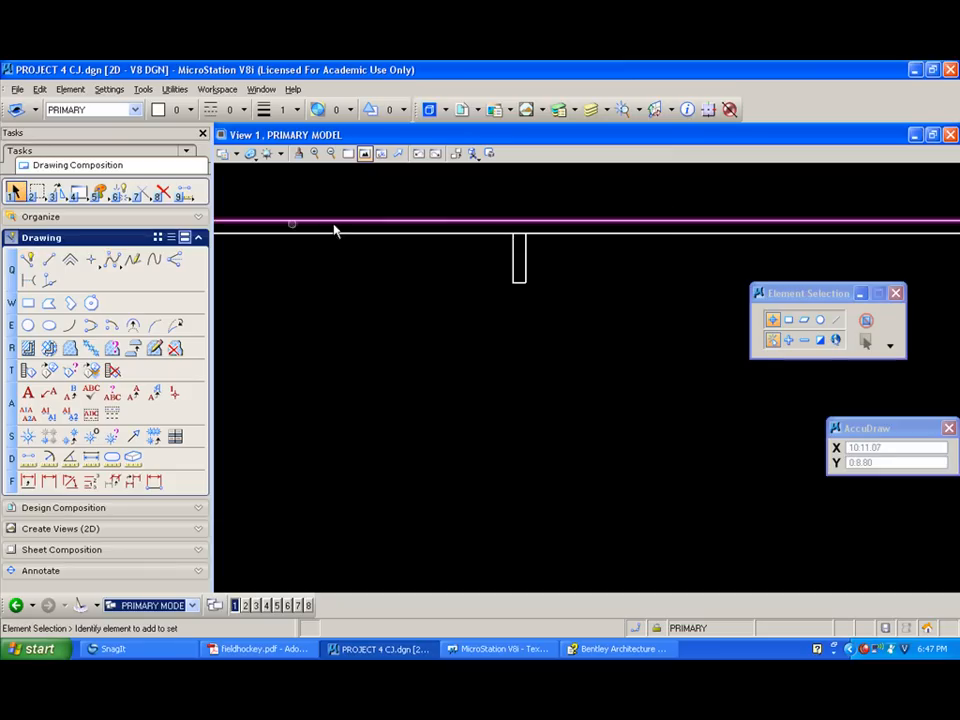
{"action": "left_click_drag", "start_coordinate": [484, 190], "coordinate": [556, 338]}
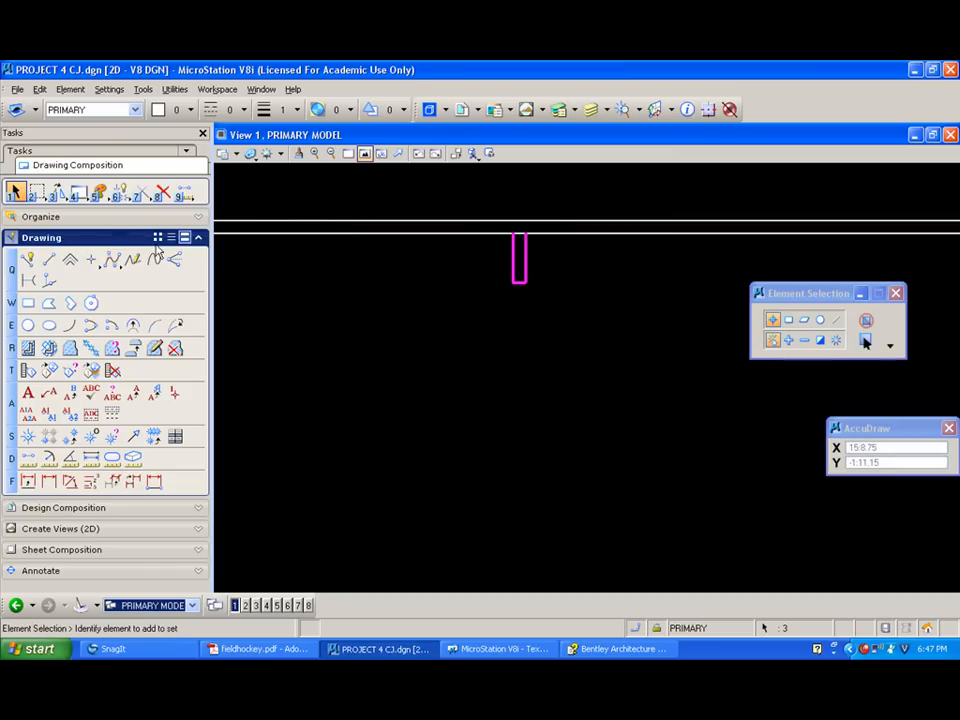
{"action": "left_click", "coordinate": [57, 192]}
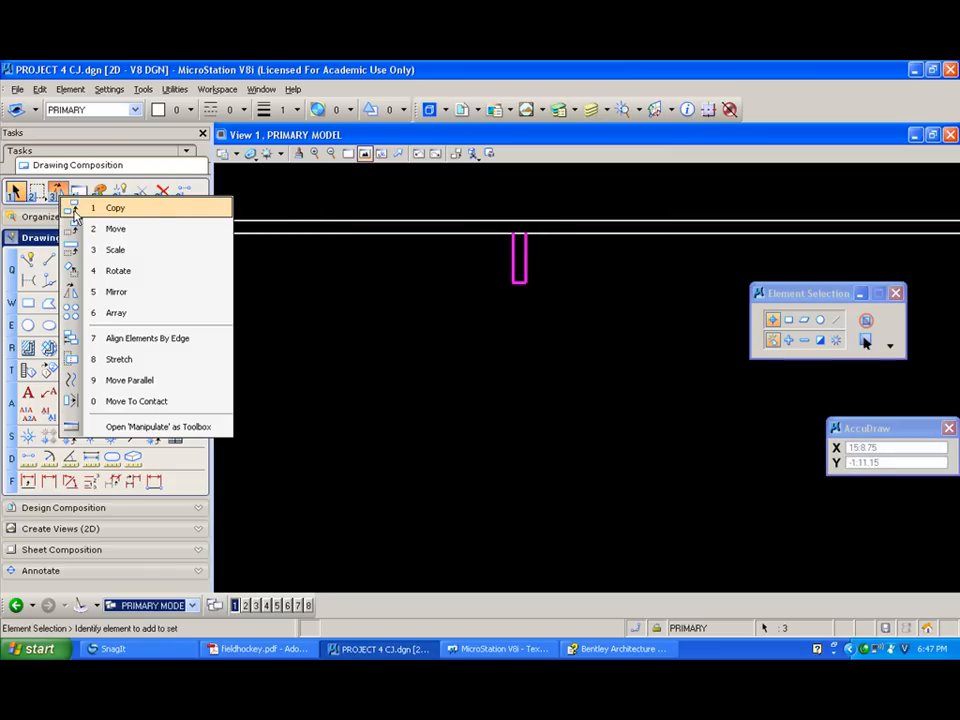
{"action": "left_click", "coordinate": [75, 213]}
{"action": "left_click", "coordinate": [422, 272]}
{"action": "type", "text": "2"}
{"action": "left_click", "coordinate": [417, 297]}
{"action": "right_click", "coordinate": [417, 297]}
{"action": "left_click", "coordinate": [311, 282]}
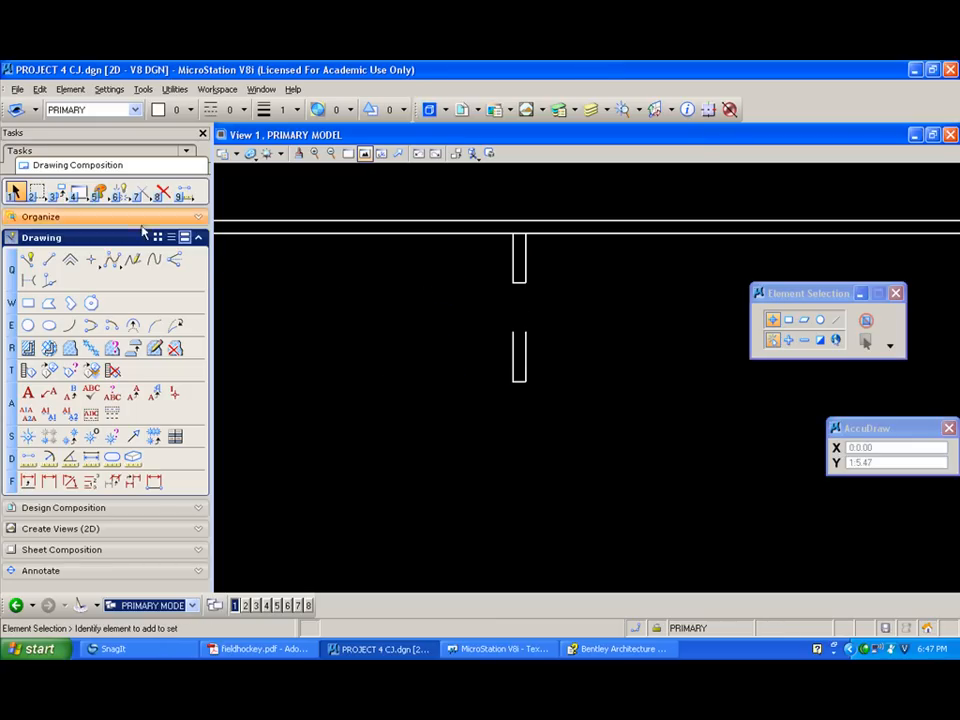
Close the open top of the copied dash with a short line.
{"action": "left_click", "coordinate": [27, 259]}
{"action": "left_click", "coordinate": [514, 331]}
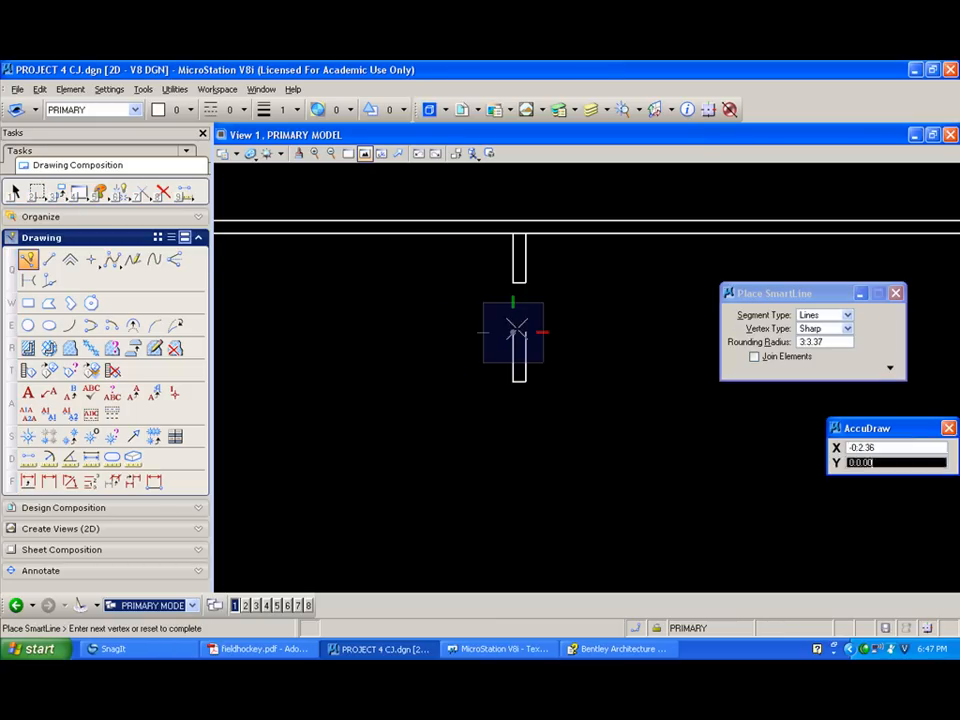
{"action": "right_click", "coordinate": [422, 298]}
{"action": "scroll", "coordinate": [405, 285], "scroll_direction": "down", "scroll_amount": 2}
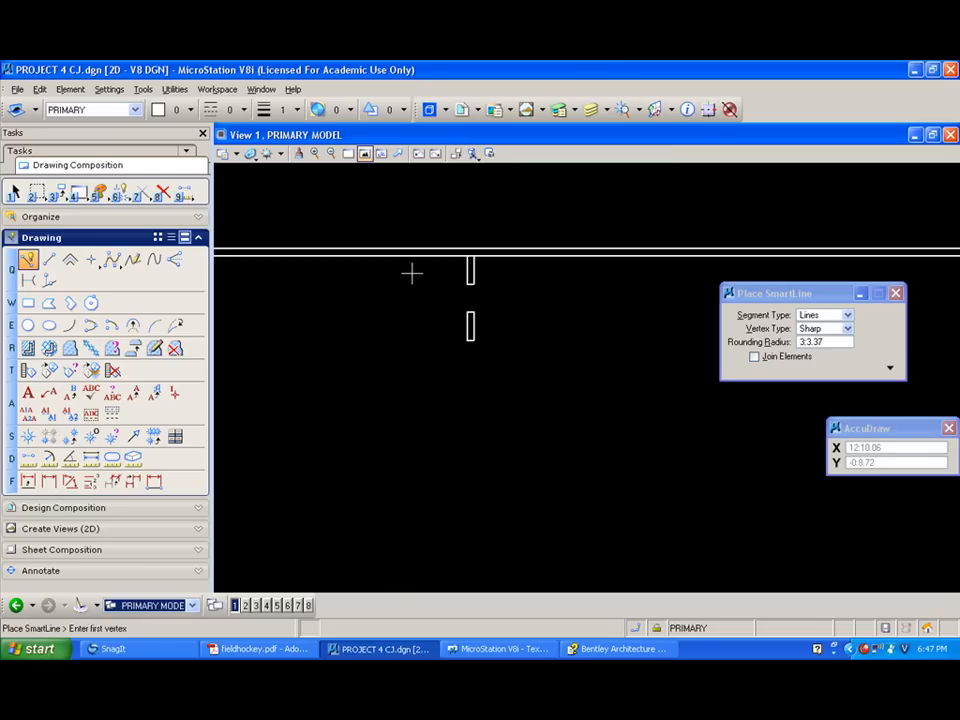
Make 150 copies of the closed dash downward along the left sideline, keeping the spacing of the first two dashes.
{"action": "left_click", "coordinate": [18, 192]}
{"action": "left_click_drag", "start_coordinate": [413, 362], "coordinate": [445, 366]}
{"action": "left_click_drag", "start_coordinate": [433, 277], "coordinate": [531, 377]}
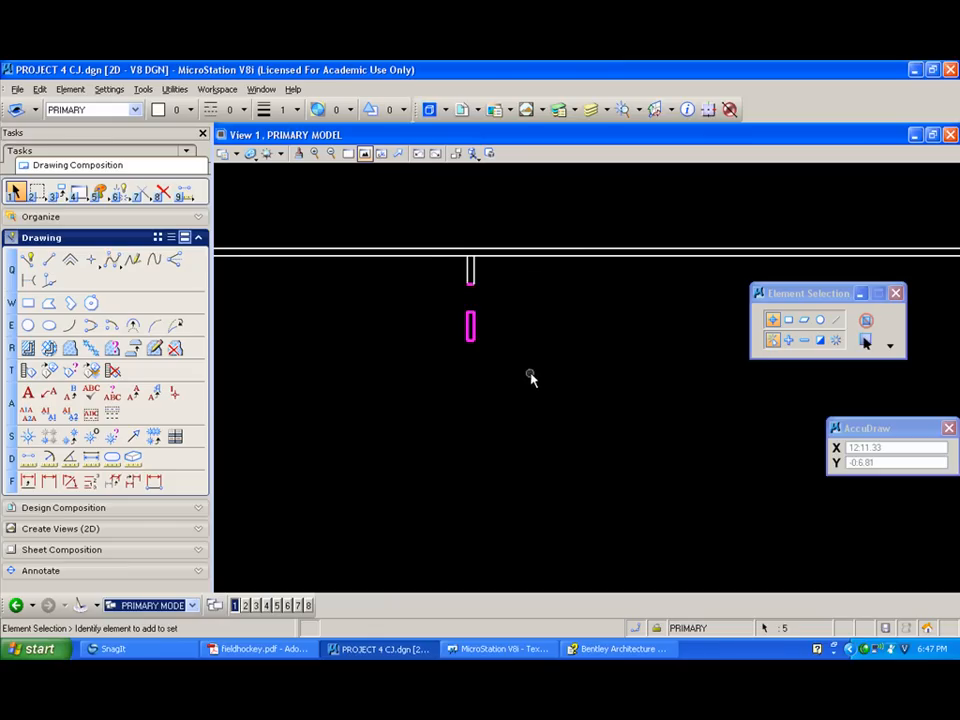
{"action": "left_click", "coordinate": [470, 287], "text": "ctrl"}
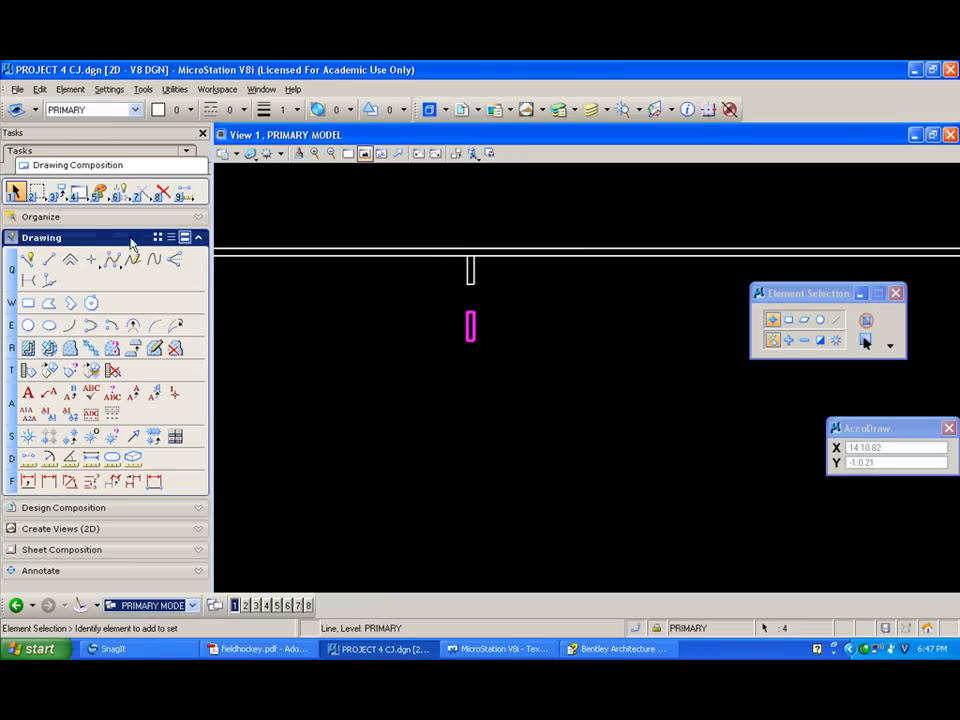
{"action": "left_click", "coordinate": [57, 192]}
{"action": "left_click", "coordinate": [845, 316]}
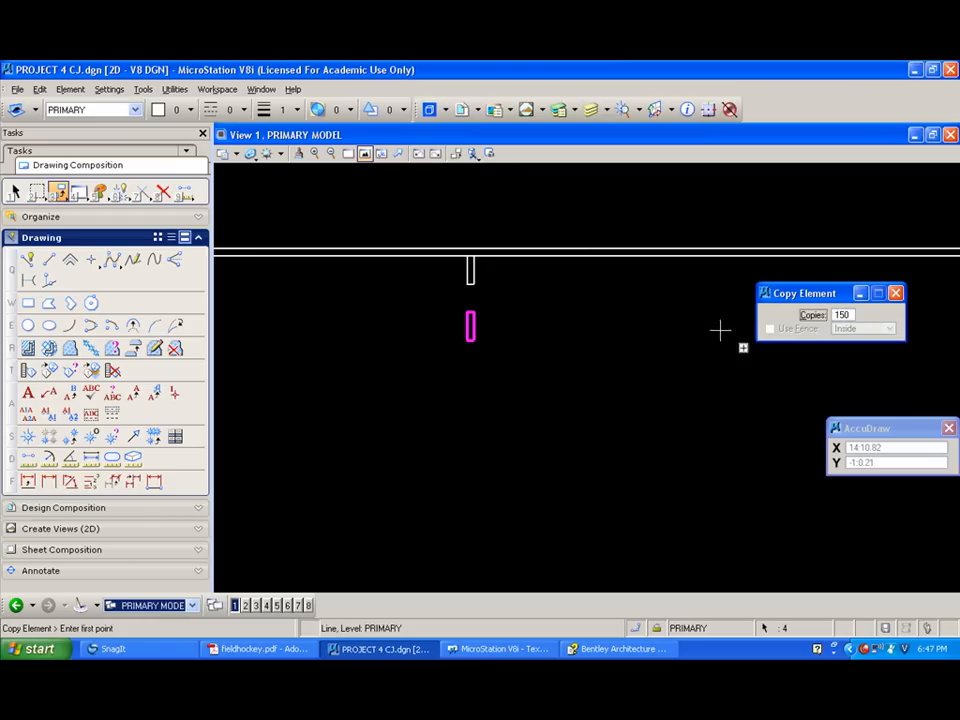
{"action": "left_click", "coordinate": [473, 283]}
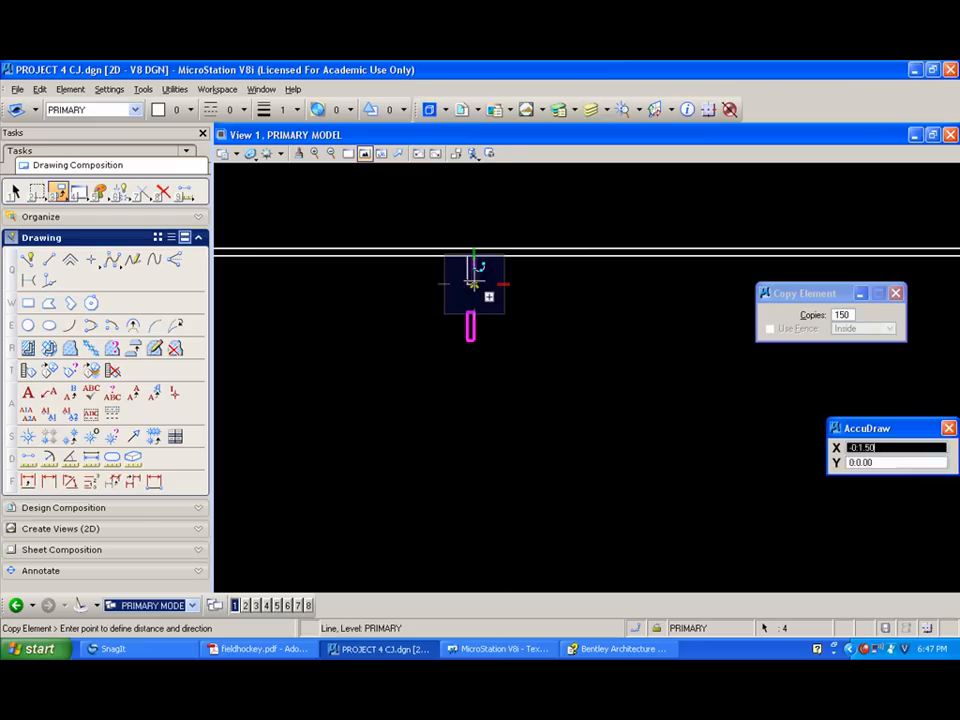
{"action": "left_click", "coordinate": [544, 366]}
{"action": "key", "text": "Escape"}
Delete the two surplus dashes that overlap and extend past the bottom goal line.
{"action": "scroll", "coordinate": [490, 323], "scroll_direction": "down", "scroll_amount": 3}
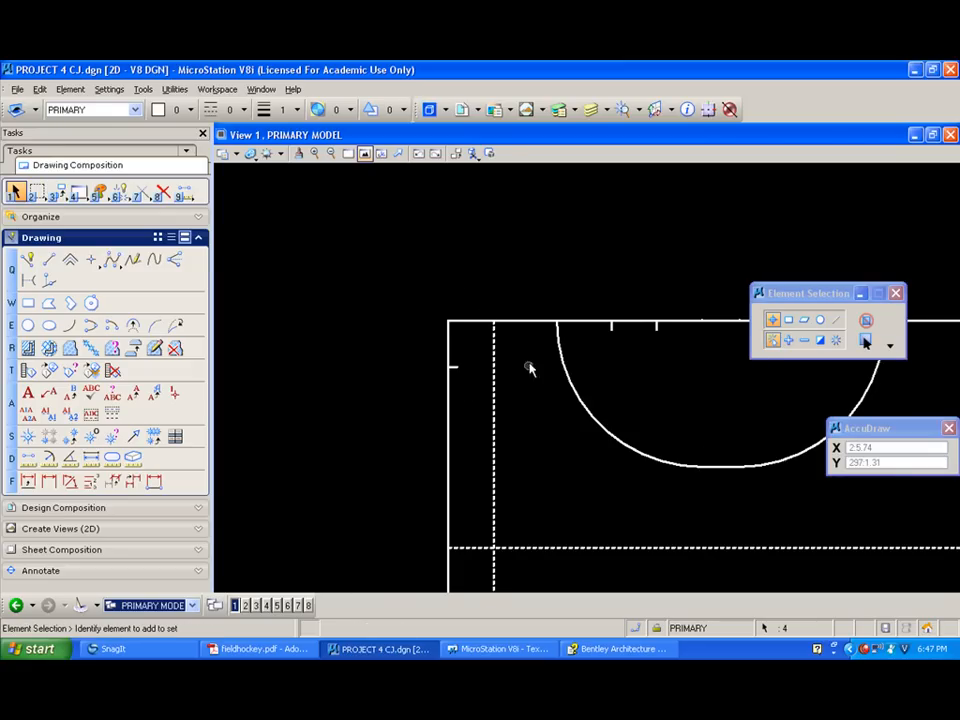
{"action": "mouse_move", "coordinate": [535, 257]}
{"action": "middle_mouse_down"}
{"action": "mouse_move", "coordinate": [523, 388]}
{"action": "mouse_move", "coordinate": [508, 431]}
{"action": "mouse_move", "coordinate": [511, 422]}
{"action": "mouse_move", "coordinate": [474, 389]}
{"action": "middle_mouse_up"}
{"action": "scroll", "coordinate": [452, 333], "scroll_direction": "down", "scroll_amount": 3}
{"action": "scroll", "coordinate": [461, 369], "scroll_direction": "up", "scroll_amount": 3}
{"action": "scroll", "coordinate": [377, 356], "scroll_direction": "up", "scroll_amount": 2}
{"action": "scroll", "coordinate": [389, 350], "scroll_direction": "up", "scroll_amount": 2}
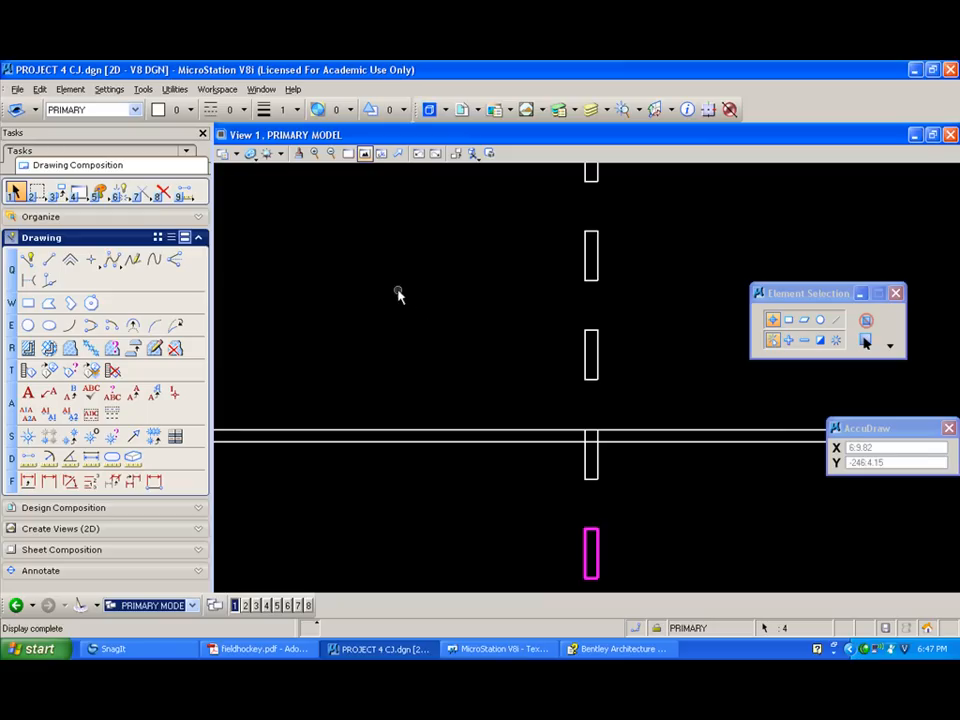
{"action": "left_click", "coordinate": [14, 191]}
{"action": "left_click_drag", "start_coordinate": [532, 396], "coordinate": [650, 590]}
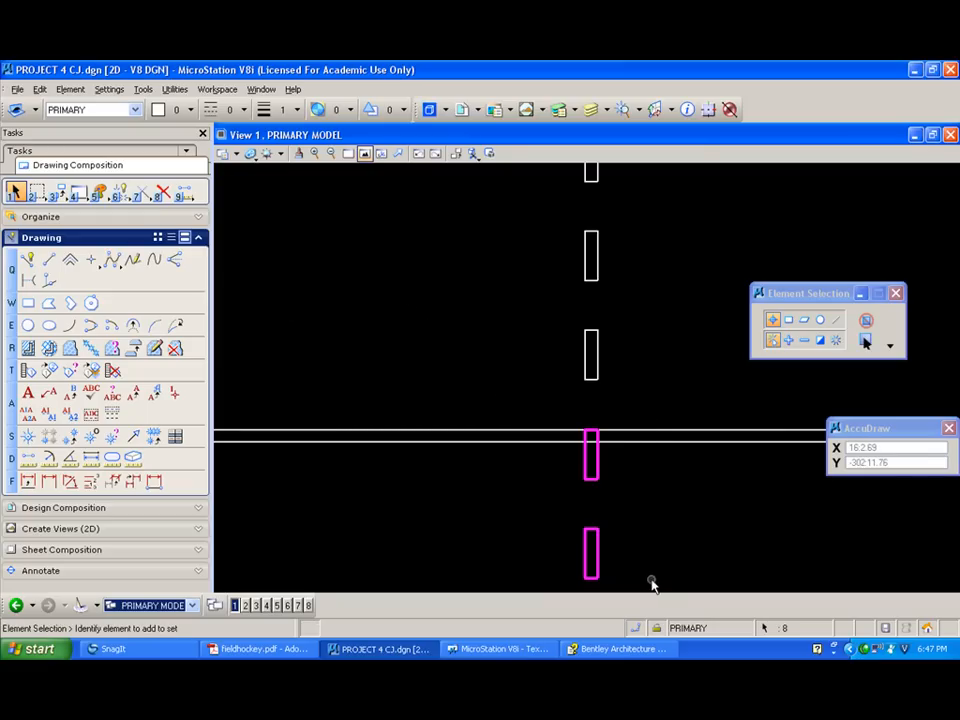
{"action": "key", "text": "Delete"}
Partially delete the inner top goal line where it crosses the first dash of the left dashed line.
{"action": "scroll", "coordinate": [478, 323], "scroll_direction": "down", "scroll_amount": 2}
{"action": "mouse_move", "coordinate": [482, 379]}
{"action": "middle_mouse_down"}
{"action": "mouse_move", "coordinate": [473, 331]}
{"action": "mouse_move", "coordinate": [480, 206]}
{"action": "mouse_move", "coordinate": [473, 221]}
{"action": "middle_mouse_up"}
{"action": "mouse_move", "coordinate": [482, 309]}
{"action": "middle_mouse_down"}
{"action": "mouse_move", "coordinate": [476, 189]}
{"action": "mouse_move", "coordinate": [467, 214]}
{"action": "middle_mouse_up"}
{"action": "mouse_move", "coordinate": [487, 363]}
{"action": "middle_mouse_down"}
{"action": "mouse_move", "coordinate": [489, 208]}
{"action": "mouse_move", "coordinate": [480, 195]}
{"action": "mouse_move", "coordinate": [471, 193]}
{"action": "mouse_move", "coordinate": [438, 248]}
{"action": "middle_mouse_up"}
{"action": "scroll", "coordinate": [522, 457], "scroll_direction": "up", "scroll_amount": 5}
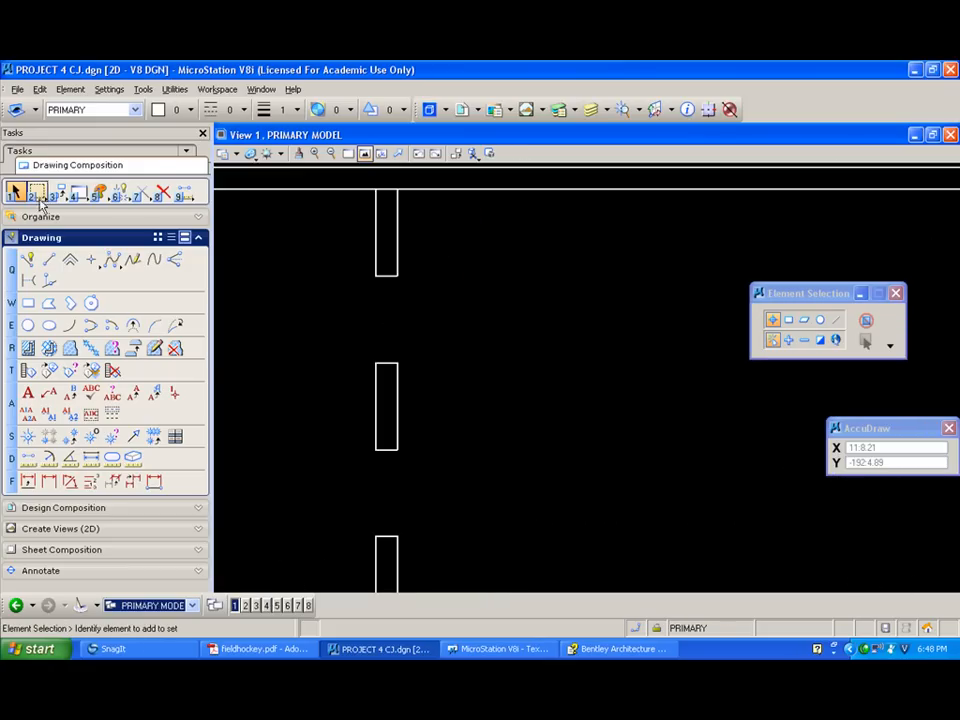
{"action": "left_click", "coordinate": [143, 192]}
{"action": "left_click", "coordinate": [236, 219]}
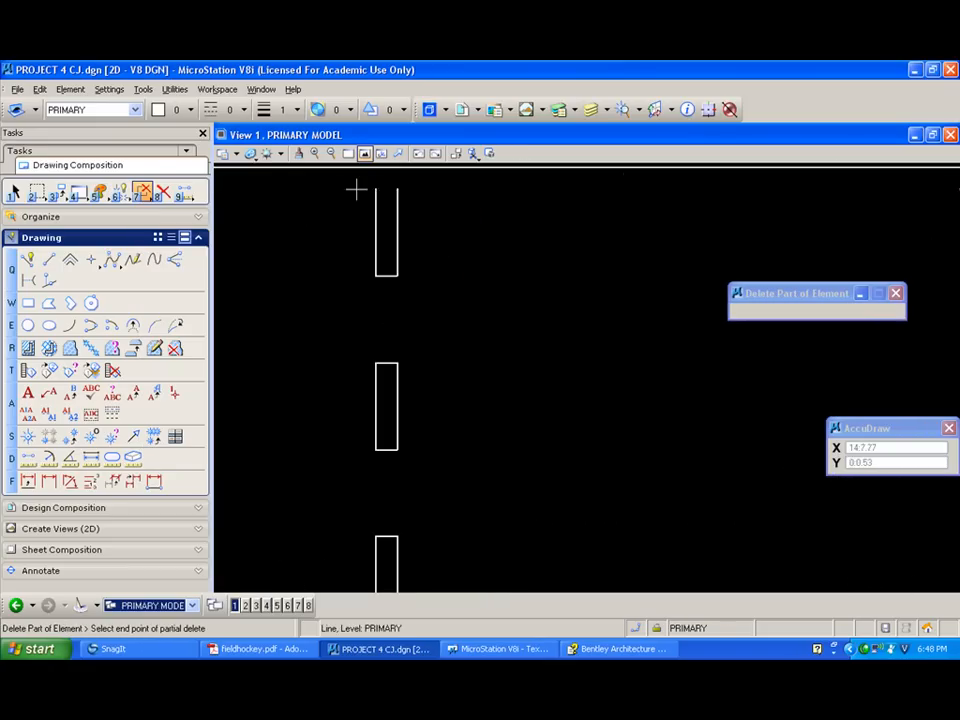
Extend both cut ends of the inner top goal line to meet the sides of the left line's first dash.
{"action": "left_click", "coordinate": [143, 192]}
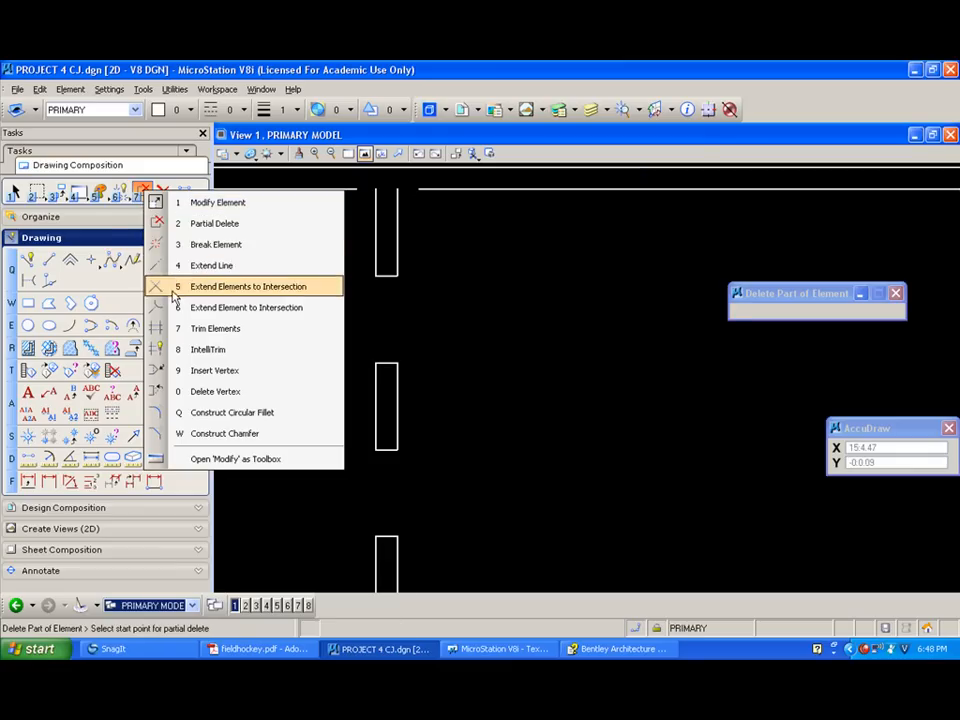
{"action": "left_click", "coordinate": [248, 286]}
{"action": "left_click", "coordinate": [377, 204]}
{"action": "left_click", "coordinate": [348, 194]}
{"action": "left_click", "coordinate": [338, 221]}
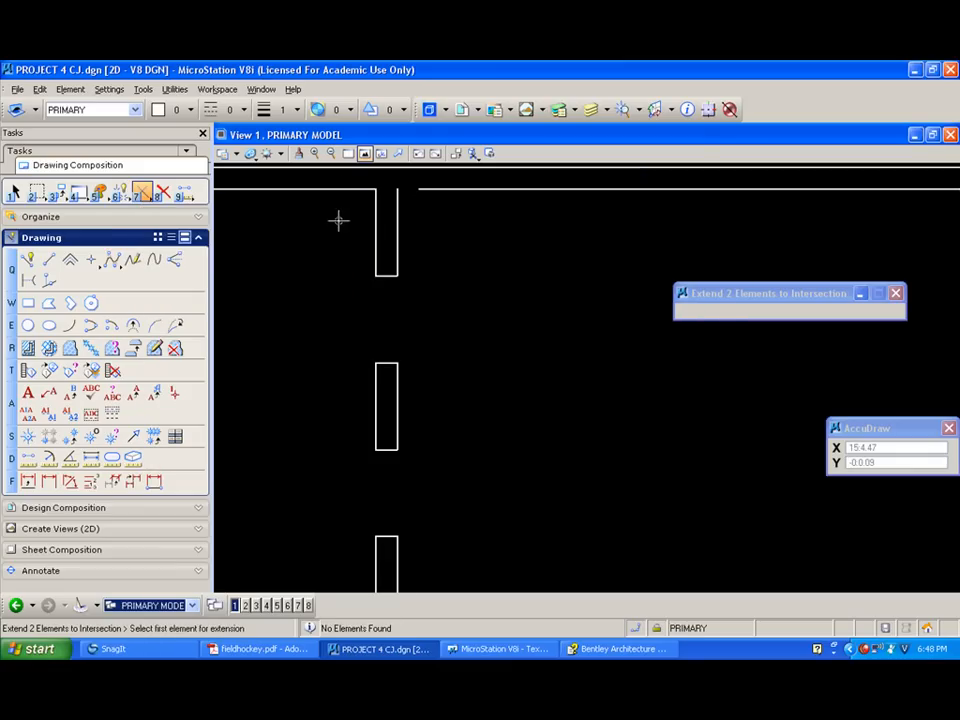
{"action": "left_click", "coordinate": [395, 208]}
{"action": "left_click", "coordinate": [432, 188]}
{"action": "left_click", "coordinate": [451, 221]}
{"action": "scroll", "coordinate": [452, 222], "scroll_direction": "down", "scroll_amount": 5}
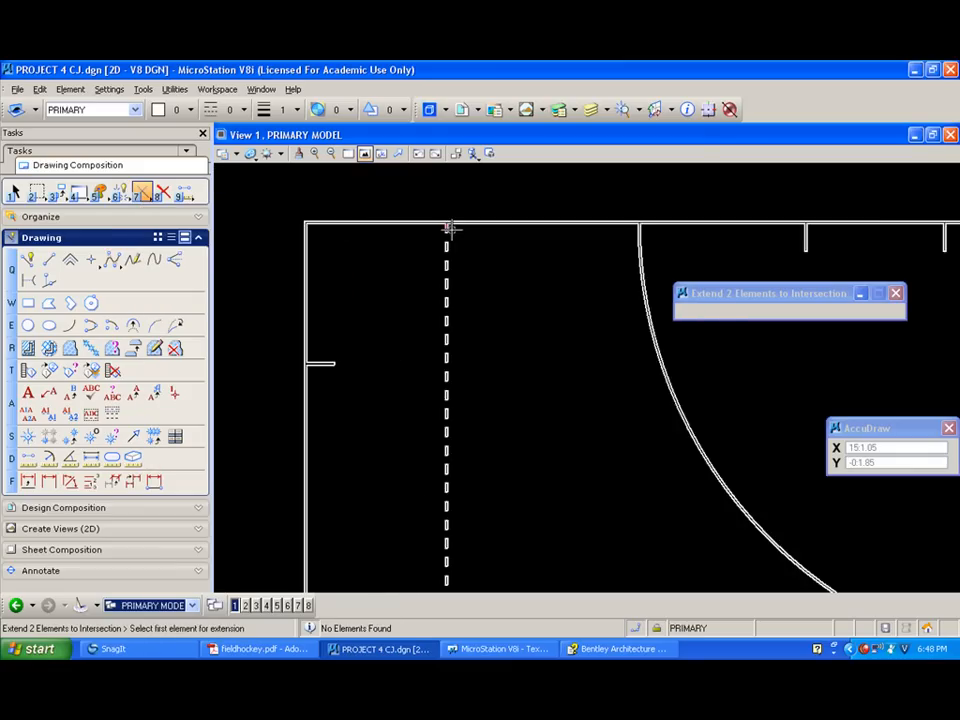
{"action": "left_click", "coordinate": [366, 155]}
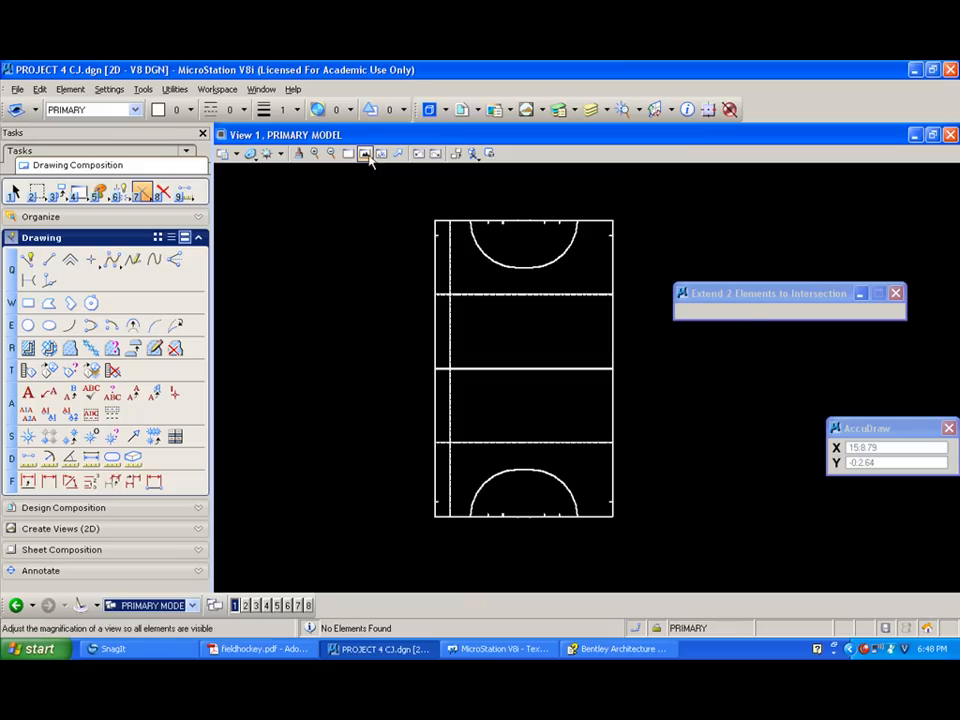
{"action": "left_click", "coordinate": [15, 193]}
{"action": "left_click_drag", "start_coordinate": [506, 309], "coordinate": [492, 598]}
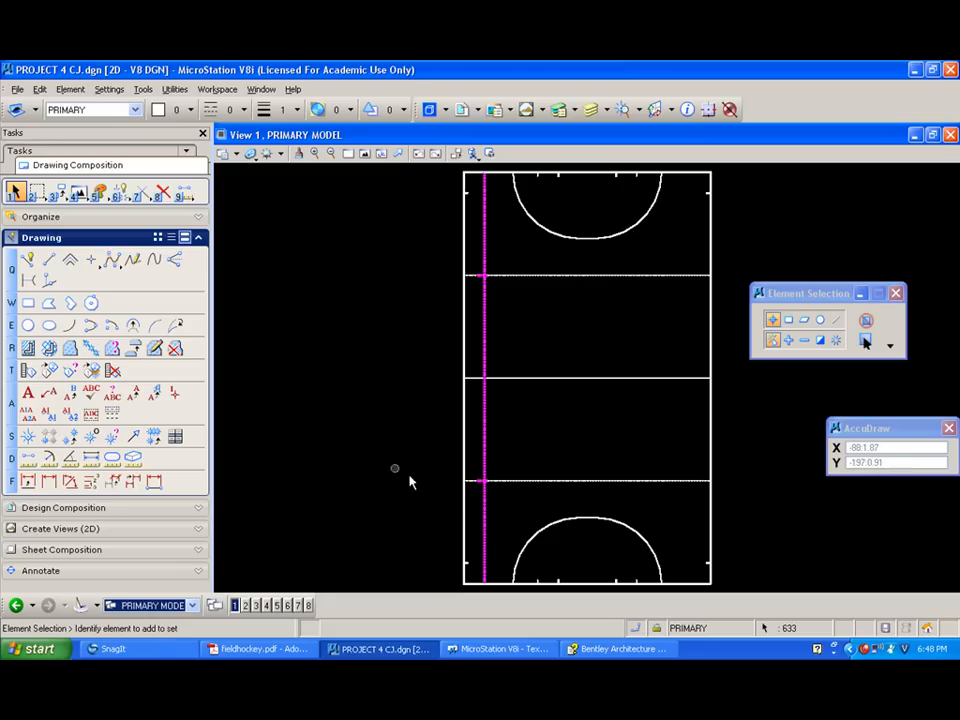
{"action": "scroll", "coordinate": [480, 512], "scroll_direction": "up", "scroll_amount": 5}
{"action": "scroll", "coordinate": [480, 510], "scroll_direction": "up", "scroll_amount": 2}
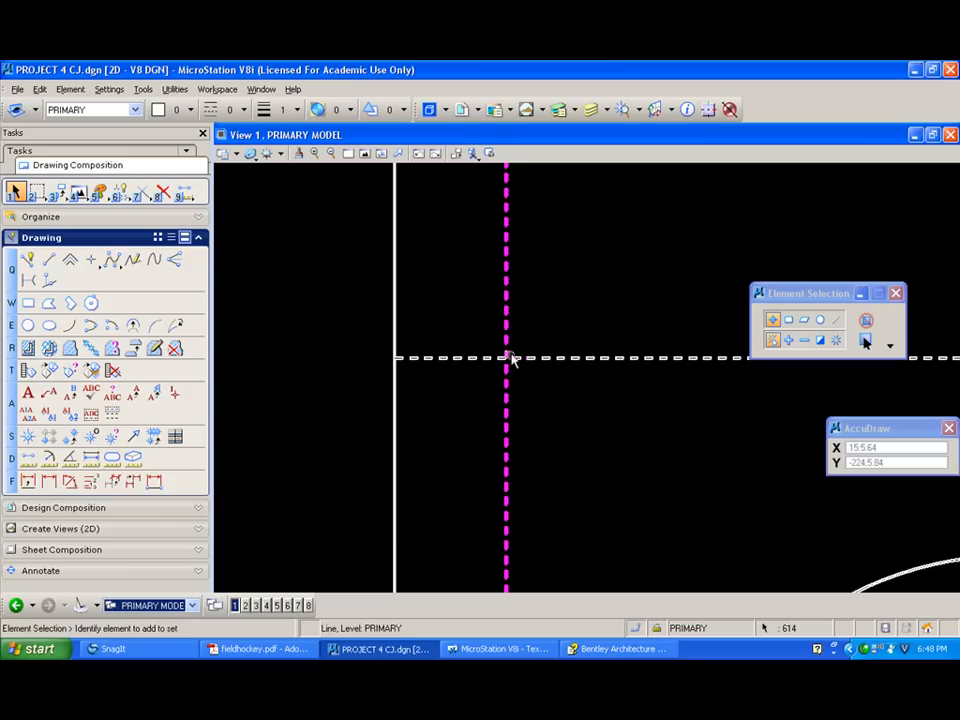
{"action": "scroll", "coordinate": [510, 355], "scroll_direction": "up", "scroll_amount": 3}
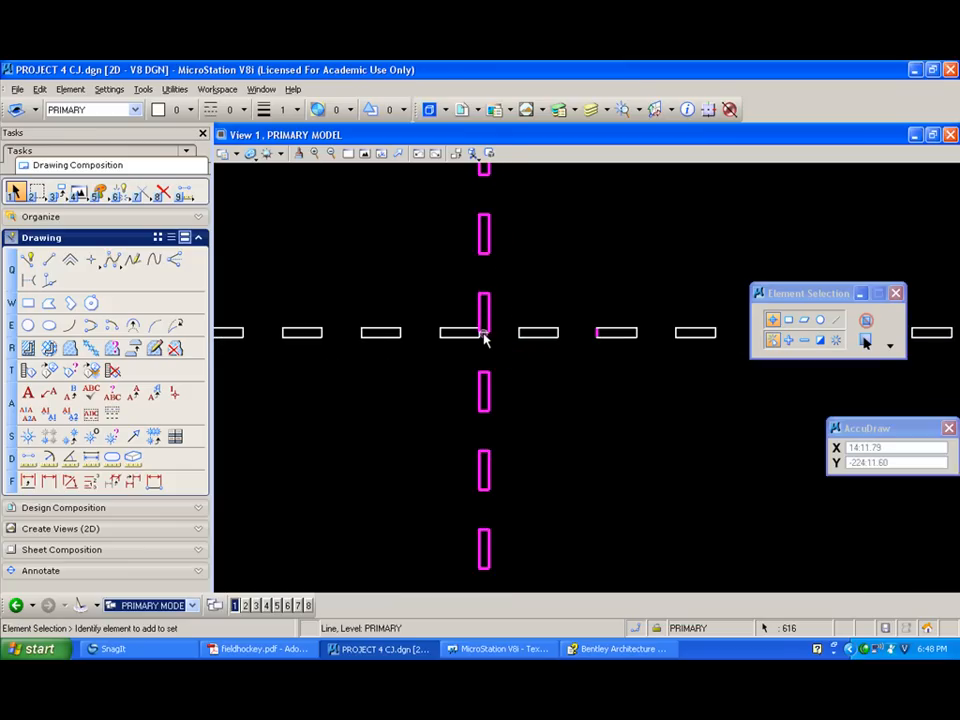
{"action": "scroll", "coordinate": [476, 325], "scroll_direction": "down", "scroll_amount": 5}
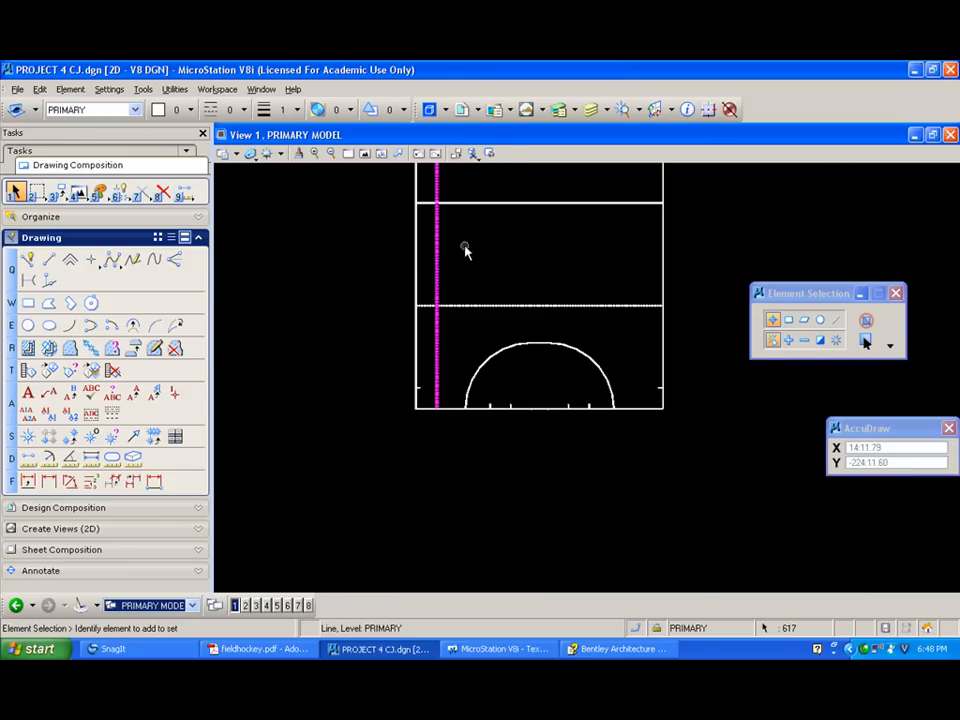
{"action": "mouse_move", "coordinate": [491, 278]}
{"action": "middle_mouse_down"}
{"action": "mouse_move", "coordinate": [476, 214]}
{"action": "mouse_move", "coordinate": [484, 199]}
{"action": "mouse_move", "coordinate": [454, 279]}
{"action": "middle_mouse_up"}
{"action": "scroll", "coordinate": [454, 290], "scroll_direction": "up", "scroll_amount": 4}
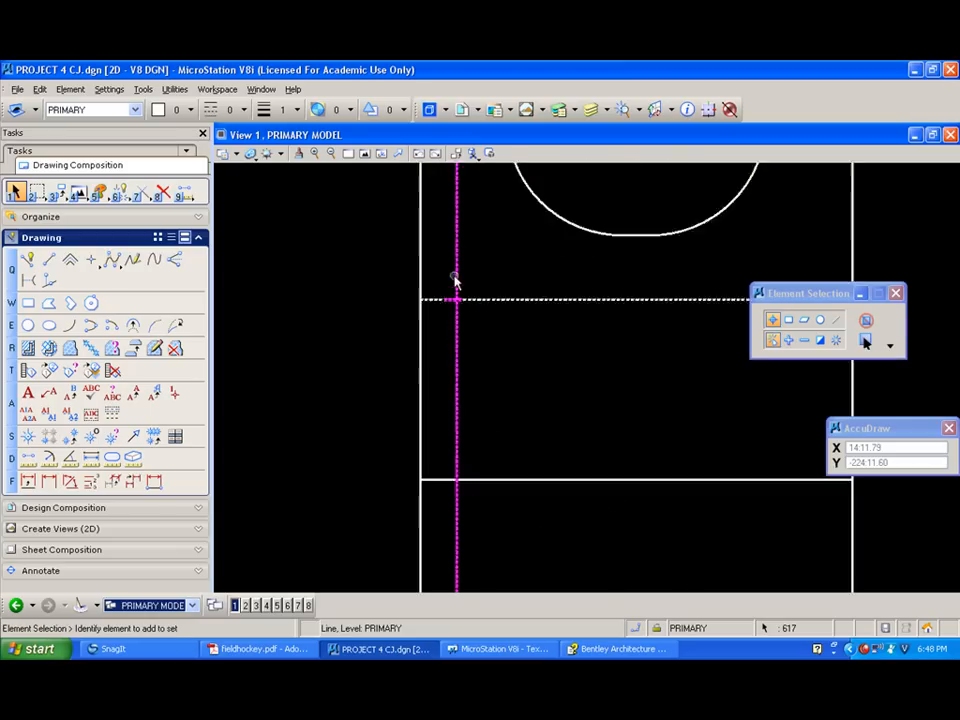
{"action": "left_click_drag", "start_coordinate": [394, 416], "coordinate": [462, 440], "text": "ctrl"}
{"action": "key", "text": "ctrl+z"}
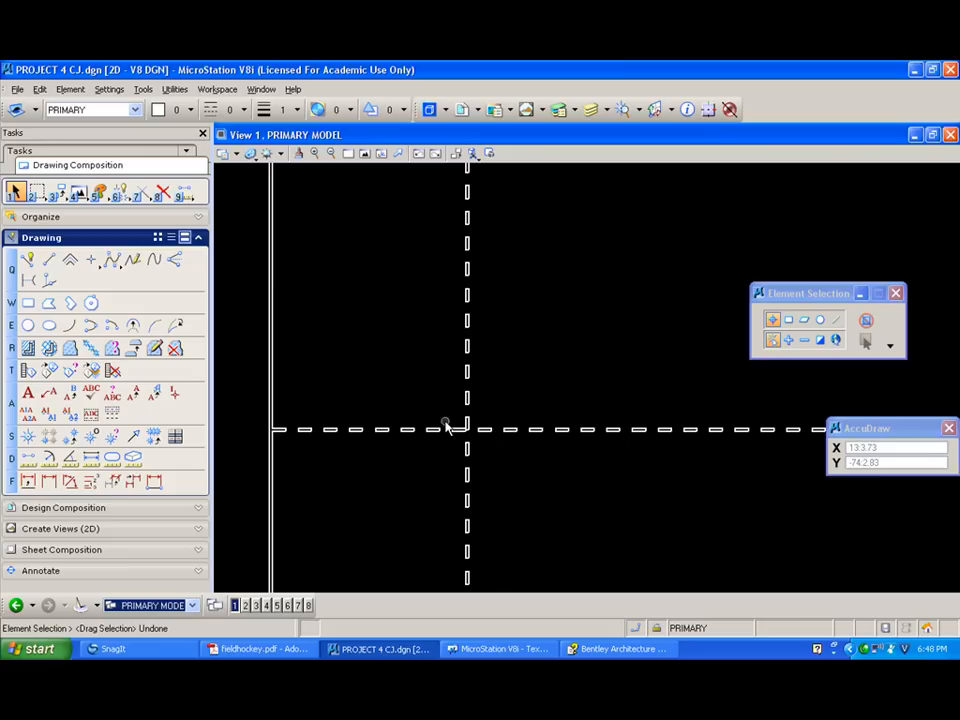
{"action": "scroll", "coordinate": [434, 404], "scroll_direction": "down", "scroll_amount": 2}
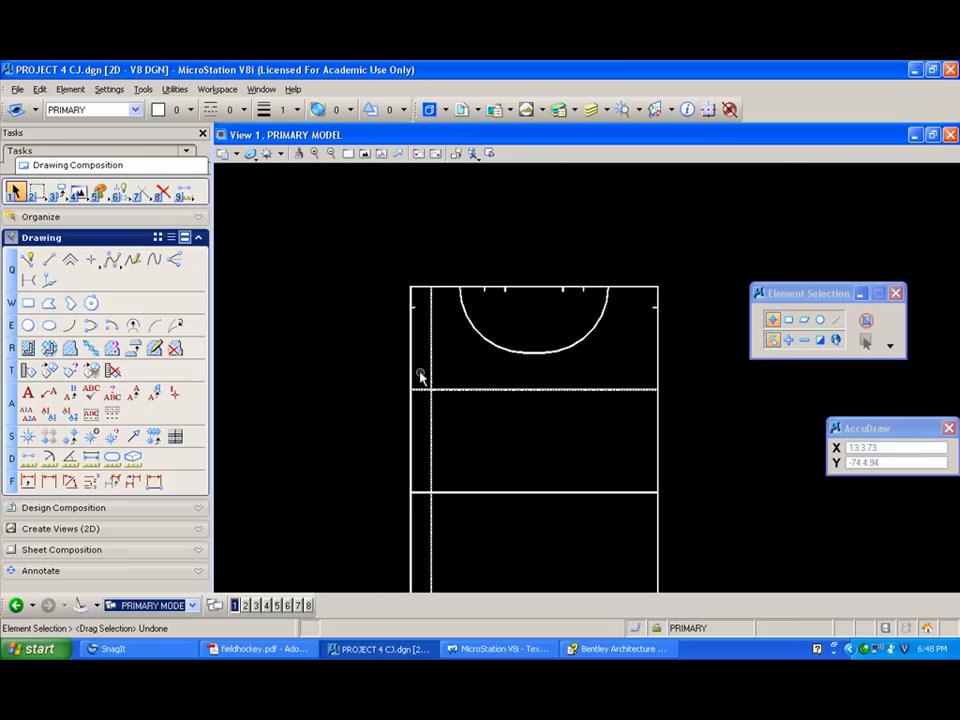
Select the whole left vertical dashed line, removing the picked-up pieces of the crossing field lines from the selection.
{"action": "left_click", "coordinate": [364, 153]}
{"action": "left_click", "coordinate": [16, 193]}
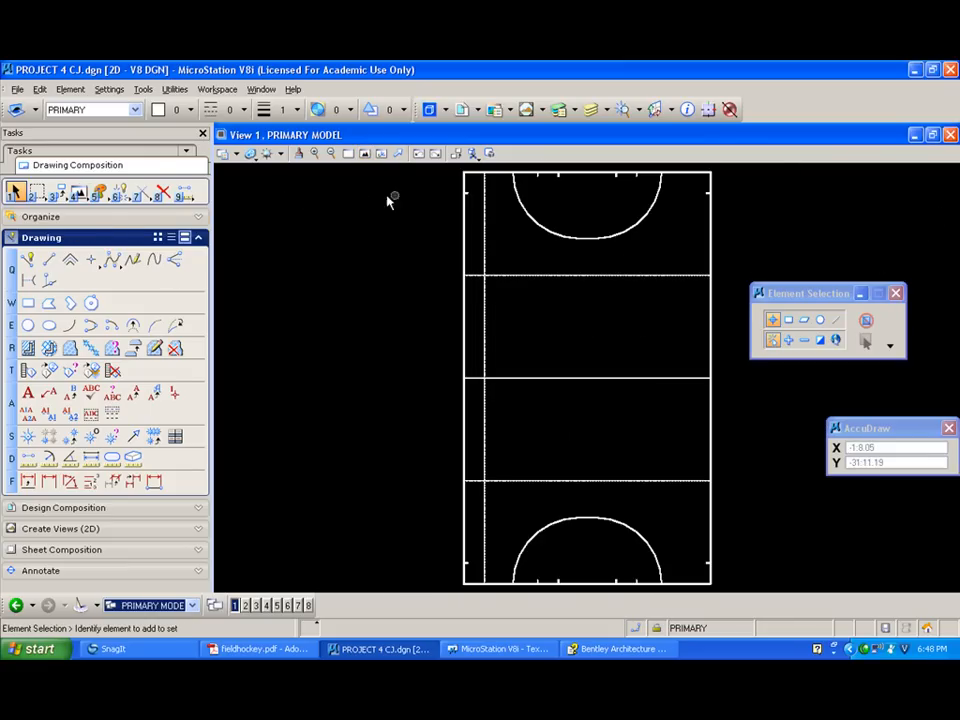
{"action": "left_click_drag", "start_coordinate": [480, 172], "coordinate": [484, 583]}
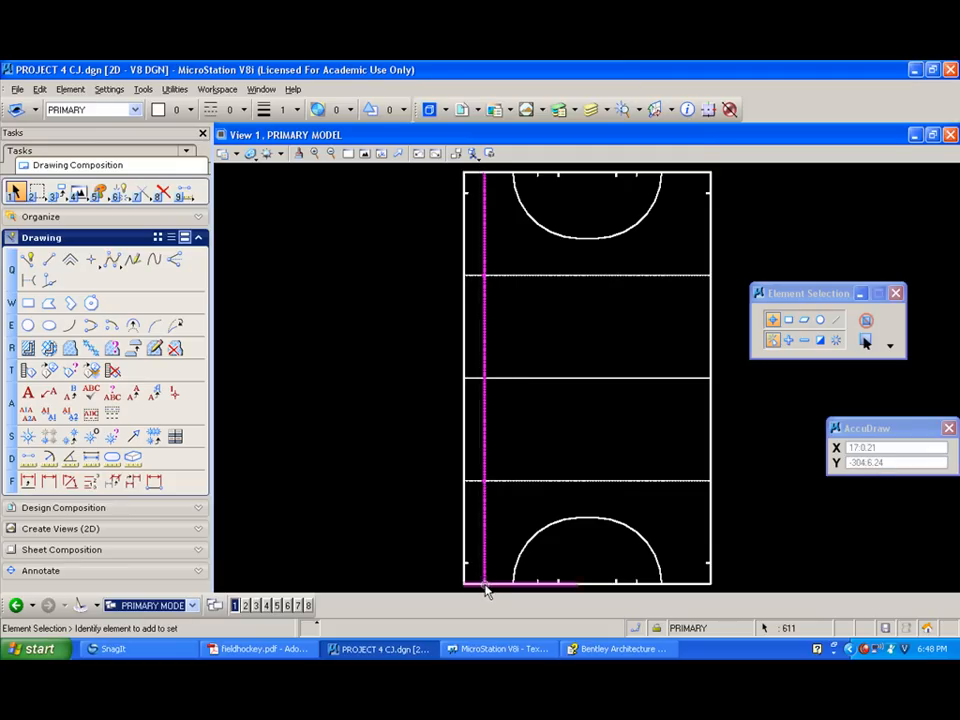
{"action": "scroll", "coordinate": [478, 486], "scroll_direction": "up", "scroll_amount": 5}
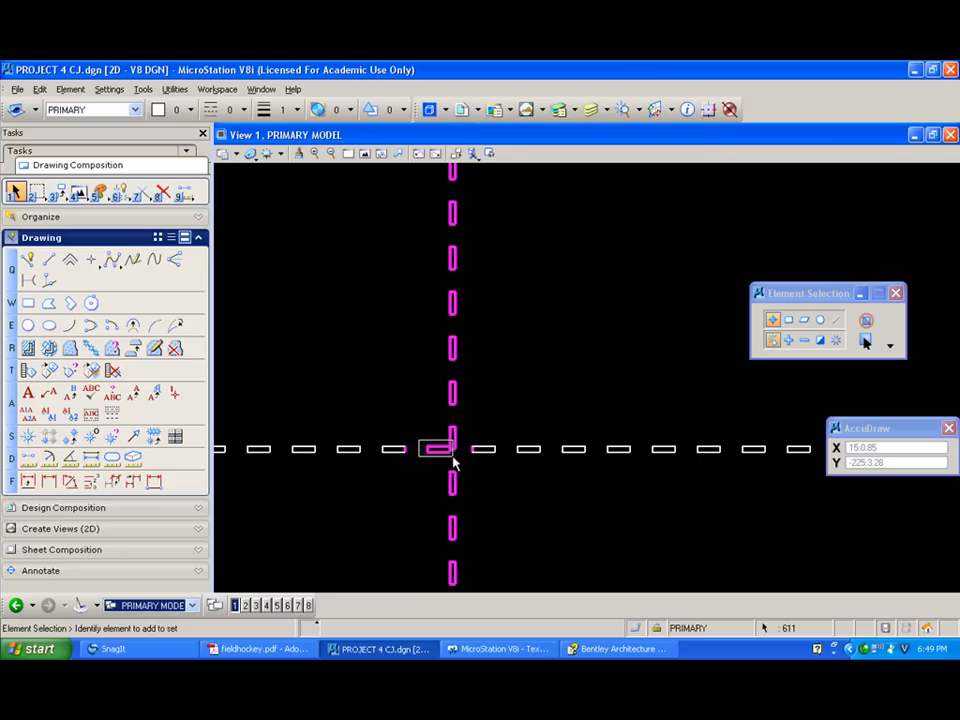
{"action": "left_click_drag", "start_coordinate": [453, 457], "coordinate": [455, 457], "text": "ctrl"}
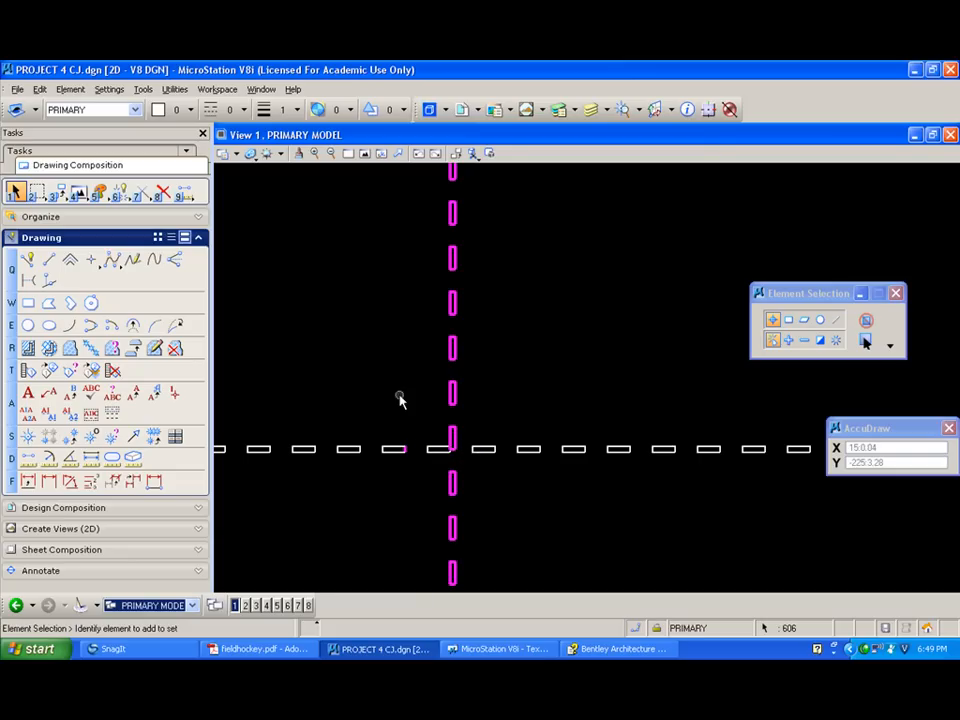
{"action": "middle_click_drag", "start_coordinate": [519, 541], "coordinate": [505, 363]}
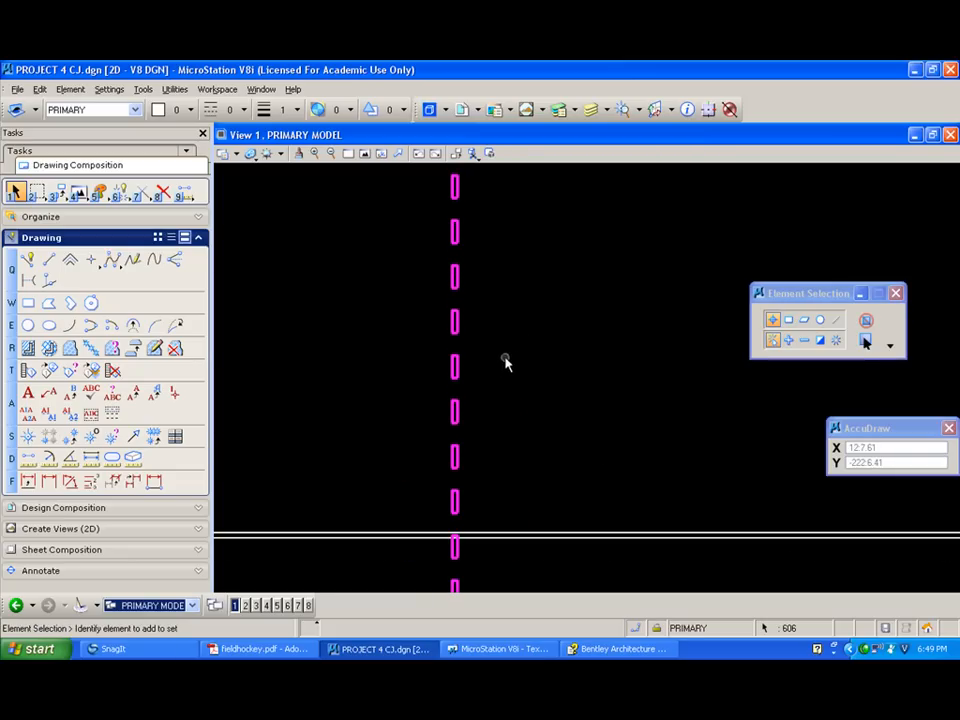
{"action": "middle_click_drag", "start_coordinate": [531, 454], "coordinate": [518, 270]}
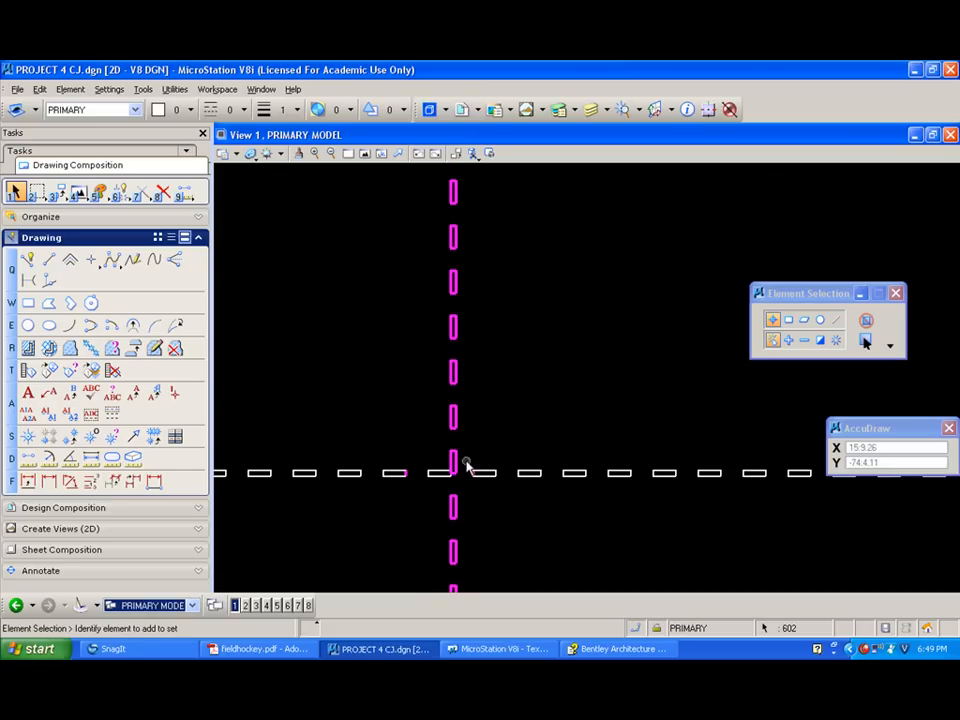
{"action": "scroll", "coordinate": [333, 378], "scroll_direction": "down", "scroll_amount": 4}
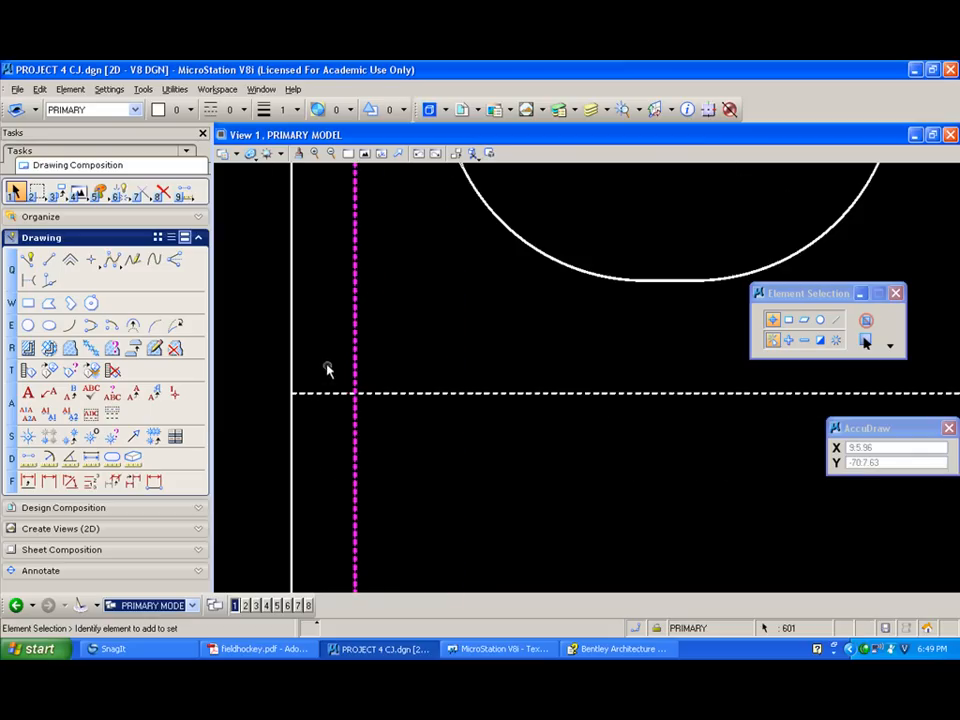
{"action": "left_click", "coordinate": [364, 155]}
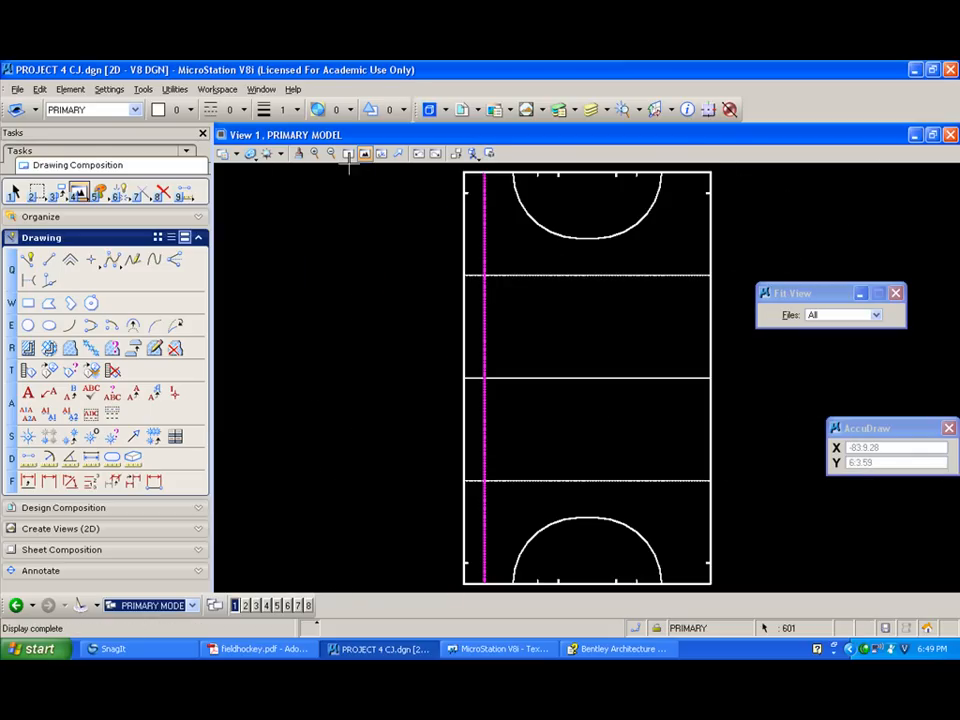
Mirror a copy of the selected dashed line about a vertical axis through the midpoint of the top goal line.
{"action": "left_click", "coordinate": [79, 190]}
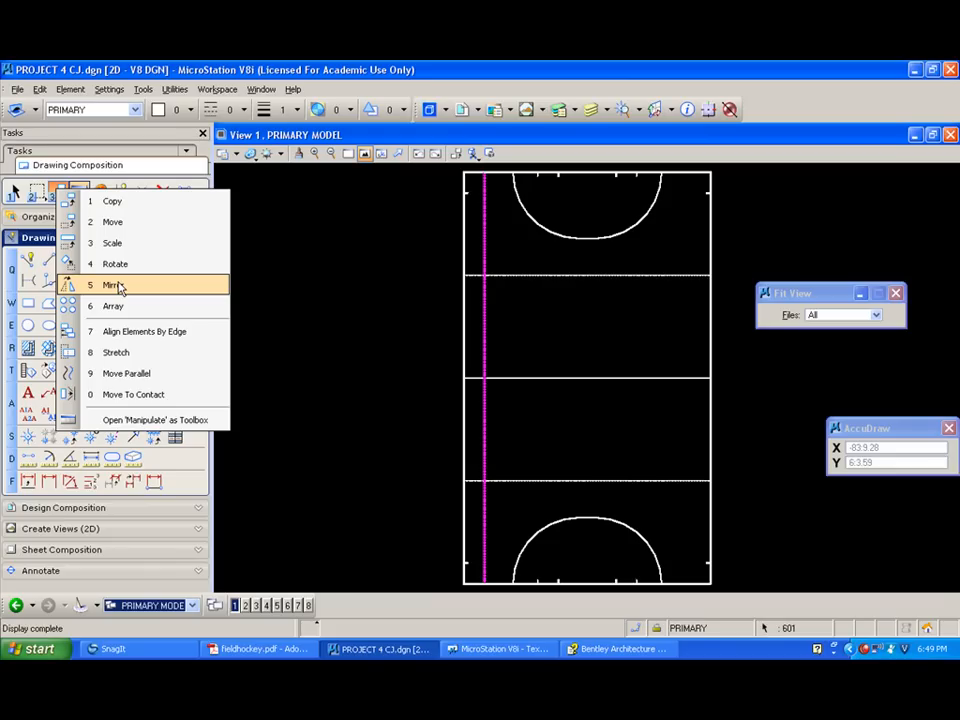
{"action": "left_click", "coordinate": [116, 286]}
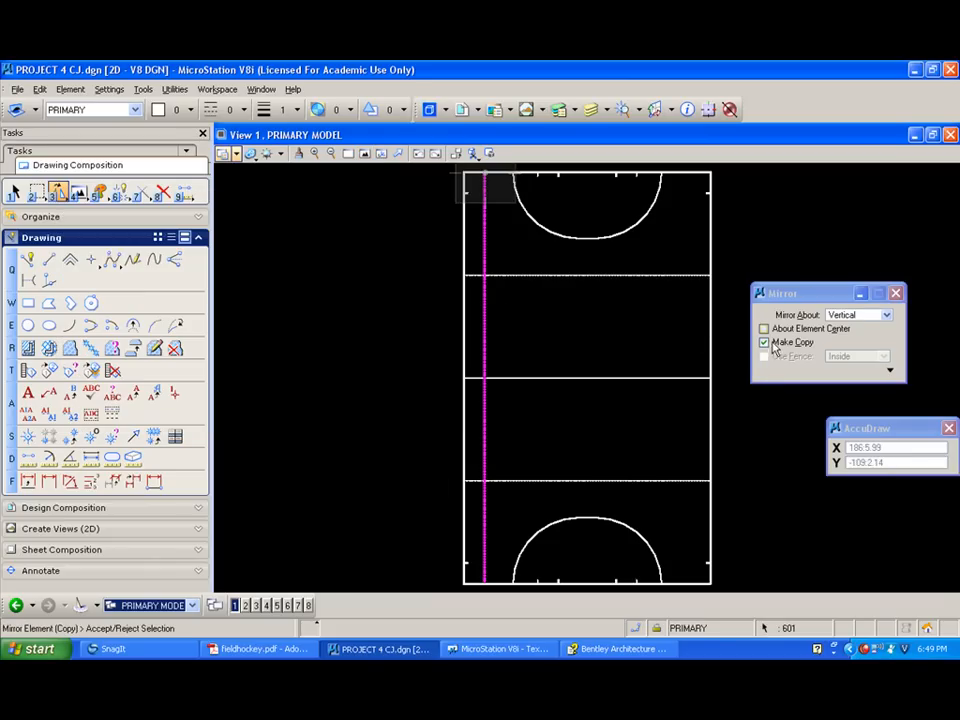
{"action": "left_click", "coordinate": [587, 172]}
{"action": "key", "text": "Escape"}
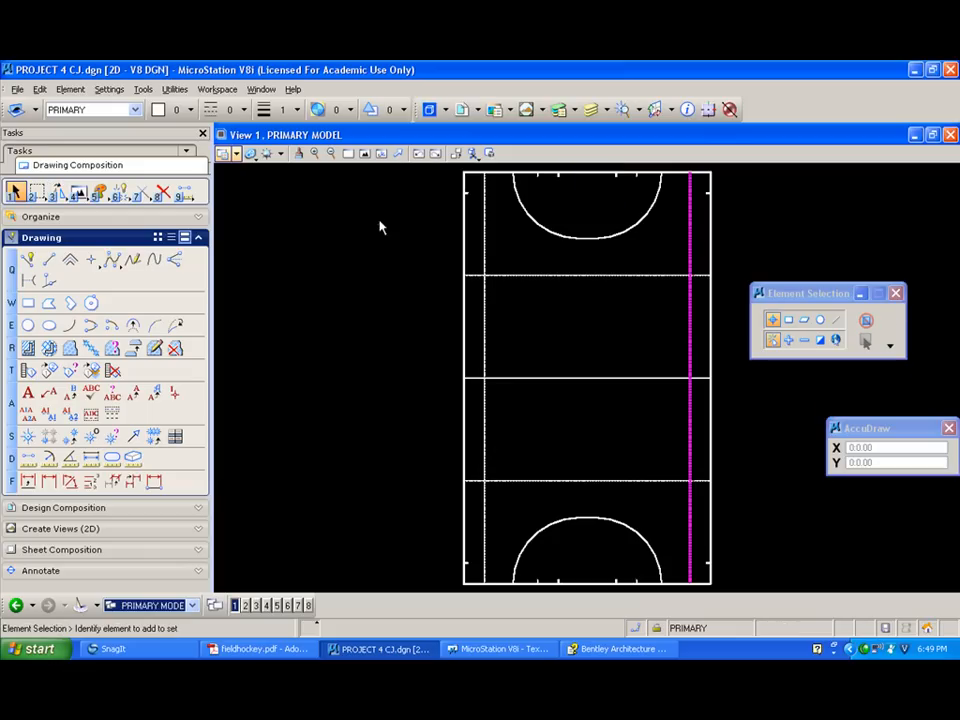
Partially delete the inner top goal line across the first dash of the mirrored right dashed line.
{"action": "scroll", "coordinate": [699, 168], "scroll_direction": "up", "scroll_amount": 6}
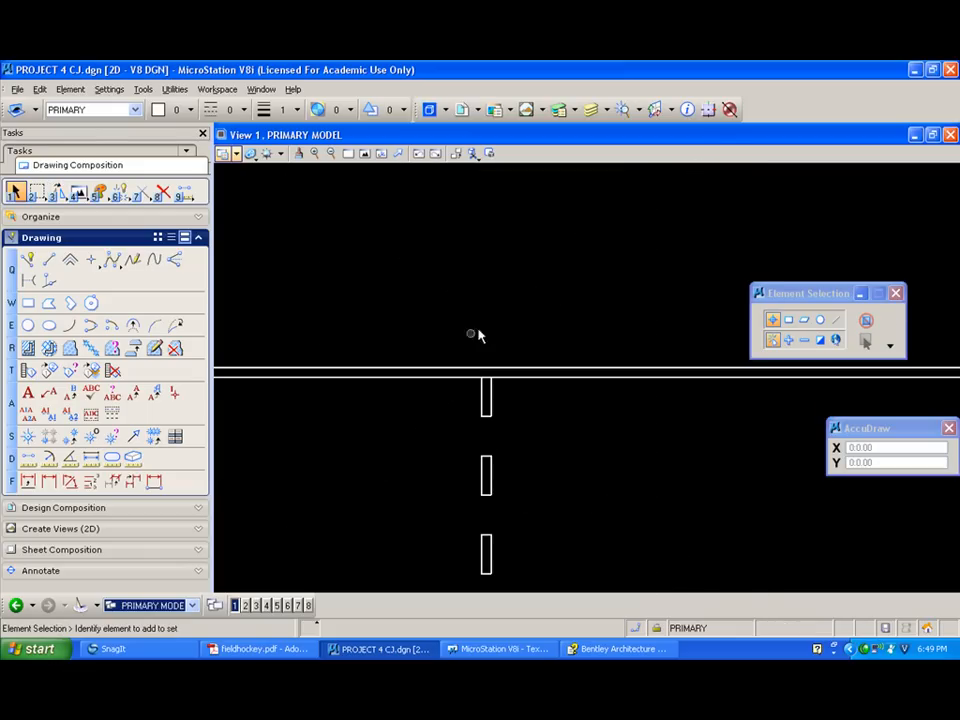
{"action": "left_click", "coordinate": [141, 190]}
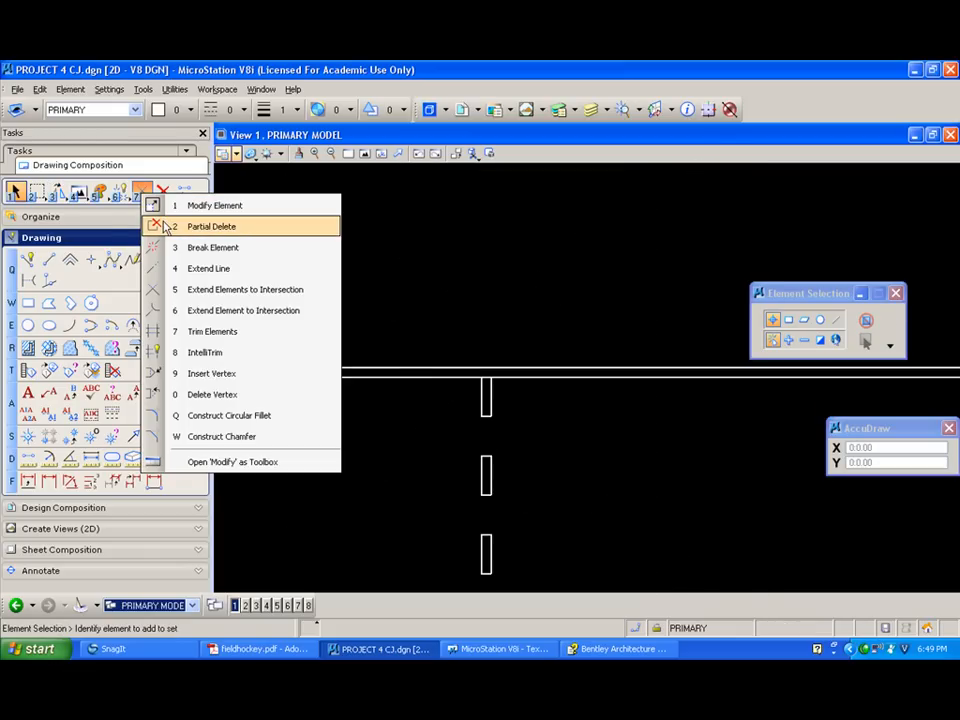
{"action": "left_click", "coordinate": [166, 226]}
{"action": "left_click", "coordinate": [465, 376]}
{"action": "left_click", "coordinate": [508, 376]}
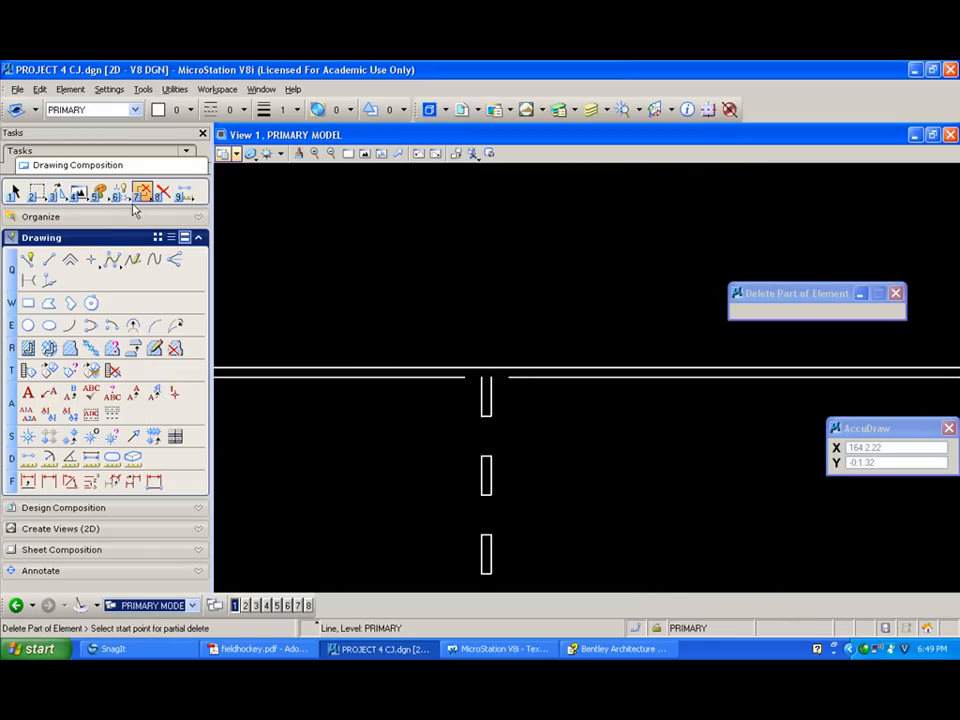
Extend the cut ends of the inner top goal line to the sides of the right line's first dash.
{"action": "left_click", "coordinate": [141, 190]}
{"action": "left_click", "coordinate": [214, 283]}
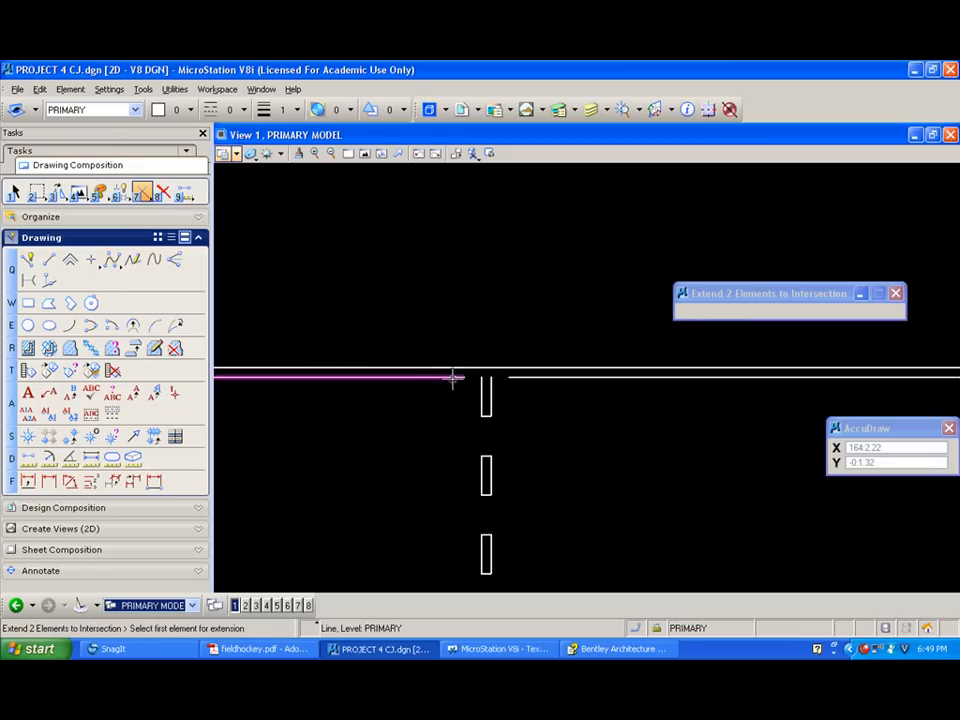
{"action": "left_click", "coordinate": [491, 390]}
{"action": "left_click", "coordinate": [516, 377]}
Join the overlapping dashes at the upper right crossing into an L shape and delete the leftover short end line.
{"action": "scroll", "coordinate": [491, 254], "scroll_direction": "down", "scroll_amount": 4}
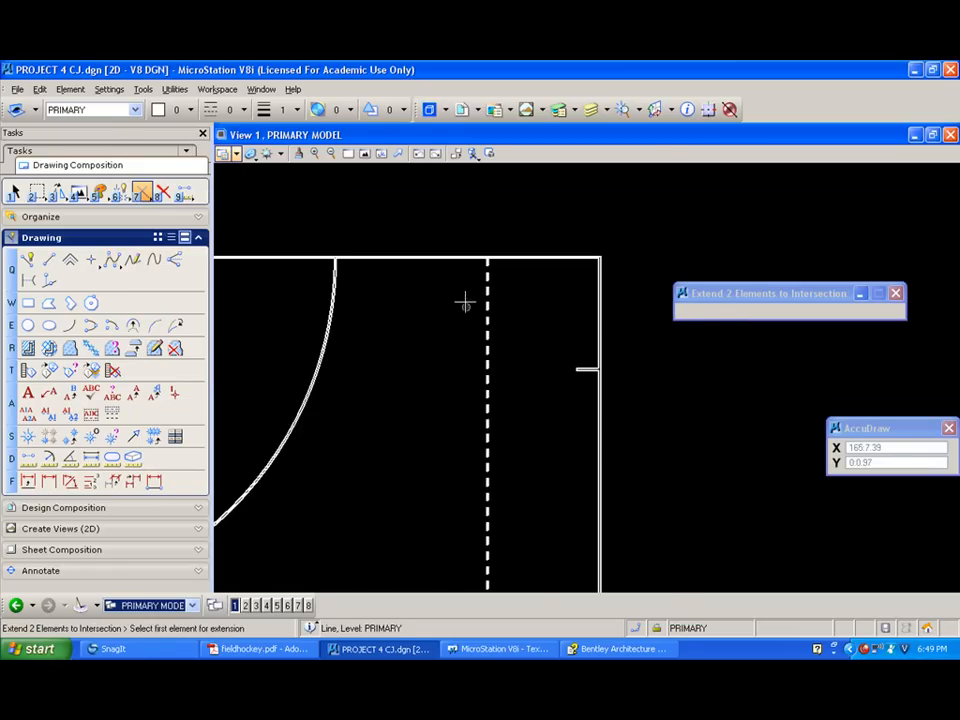
{"action": "scroll", "coordinate": [444, 298], "scroll_direction": "up", "scroll_amount": 4}
{"action": "scroll", "coordinate": [443, 368], "scroll_direction": "down", "scroll_amount": 3}
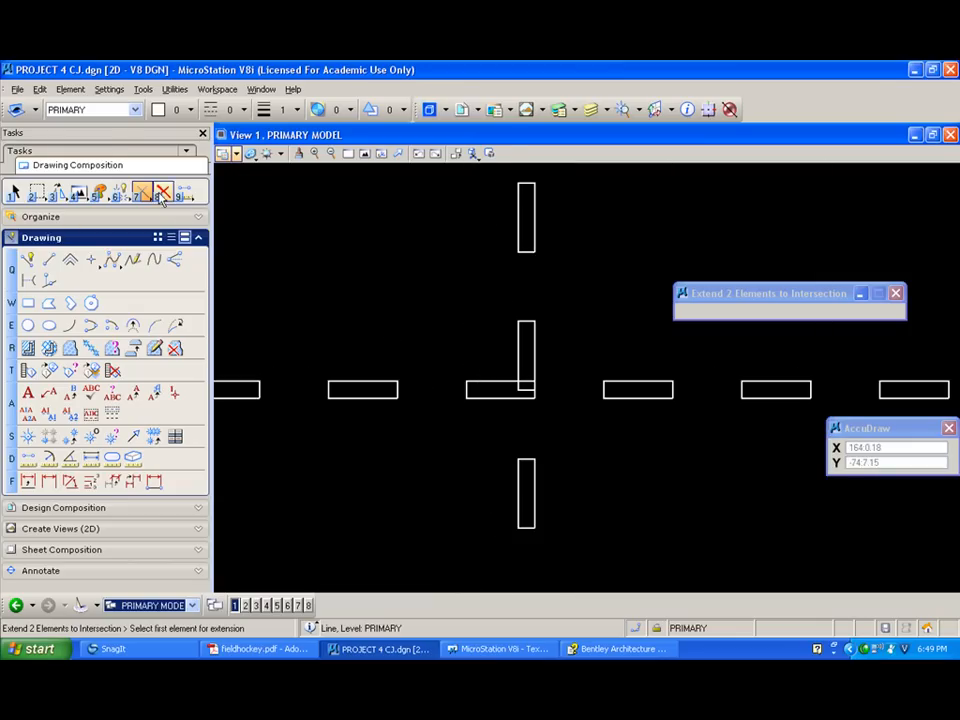
{"action": "left_click", "coordinate": [522, 372]}
{"action": "left_click", "coordinate": [506, 381]}
{"action": "left_click", "coordinate": [489, 362]}
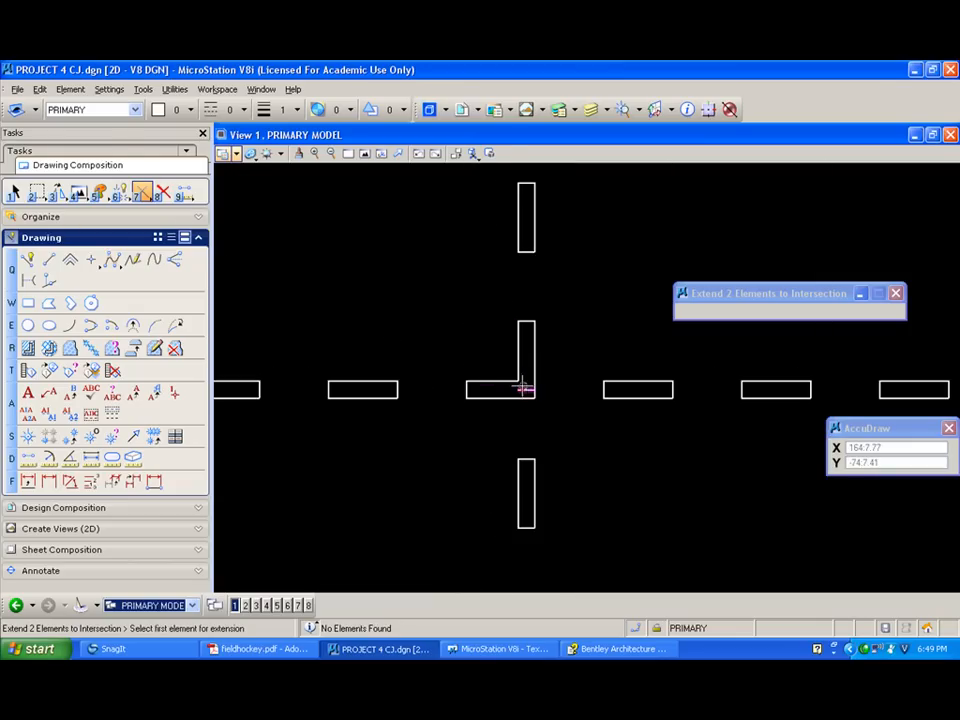
{"action": "left_click", "coordinate": [163, 191]}
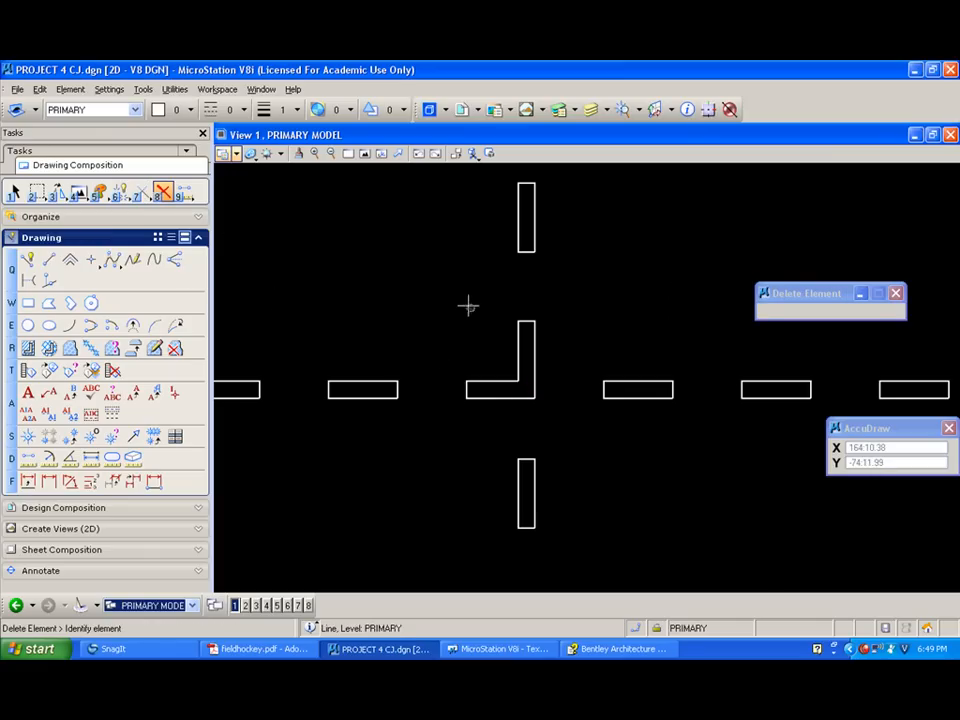
Delete the top edge of the right line's dash overlapping the center line, and cut the lower center line across that dash.
{"action": "scroll", "coordinate": [444, 267], "scroll_direction": "down", "scroll_amount": 6}
{"action": "left_click_drag", "start_coordinate": [424, 320], "coordinate": [422, 440], "text": "shift"}
{"action": "mouse_move", "coordinate": [411, 390]}
{"action": "left_mouse_down", "text": "shift"}
{"action": "mouse_move", "coordinate": [420, 516]}
{"action": "mouse_move", "coordinate": [403, 328]}
{"action": "mouse_move", "coordinate": [420, 322]}
{"action": "left_mouse_up", "text": "shift"}
{"action": "scroll", "coordinate": [429, 321], "scroll_direction": "up", "scroll_amount": 6}
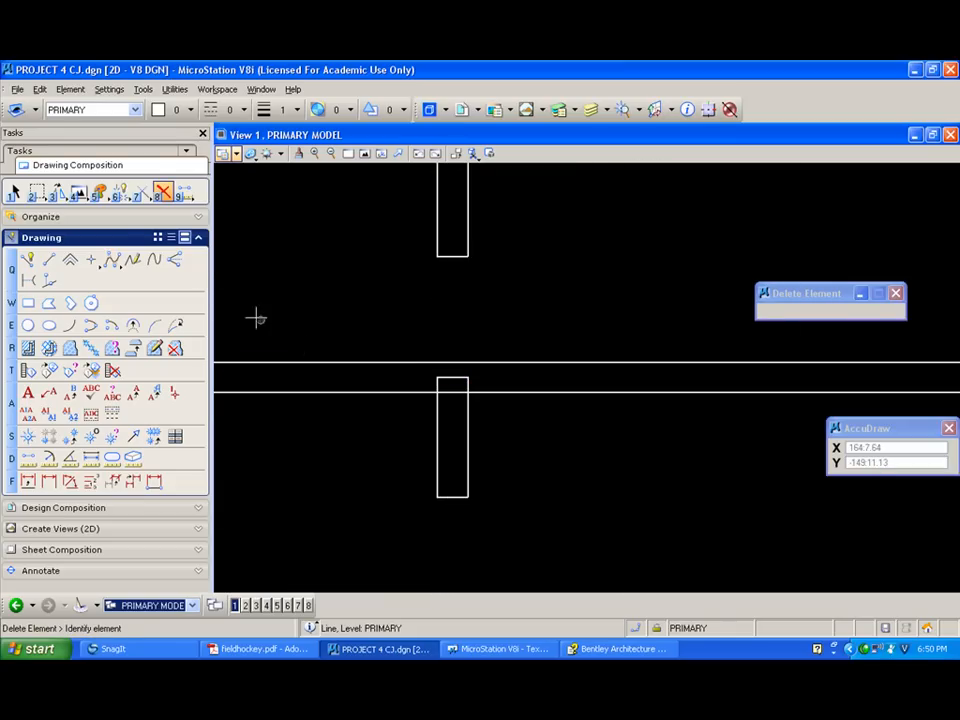
{"action": "left_click", "coordinate": [453, 377]}
{"action": "left_click_drag", "start_coordinate": [142, 193], "coordinate": [190, 221]}
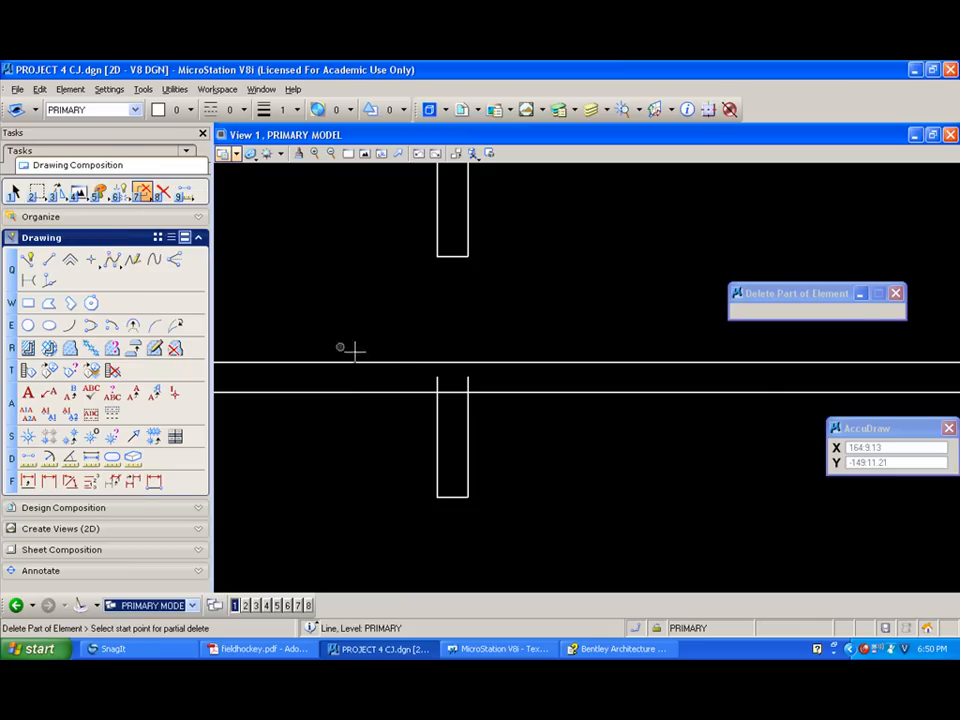
{"action": "left_click", "coordinate": [420, 384]}
{"action": "left_click", "coordinate": [477, 392]}
Extend the cut ends of the lower center line to meet both sides of the overlapping right dash.
{"action": "left_click_drag", "start_coordinate": [142, 193], "coordinate": [200, 281]}
{"action": "left_click", "coordinate": [415, 398]}
{"action": "left_click", "coordinate": [438, 408]}
{"action": "left_click", "coordinate": [402, 417]}
{"action": "left_click", "coordinate": [468, 413]}
{"action": "left_click", "coordinate": [485, 396]}
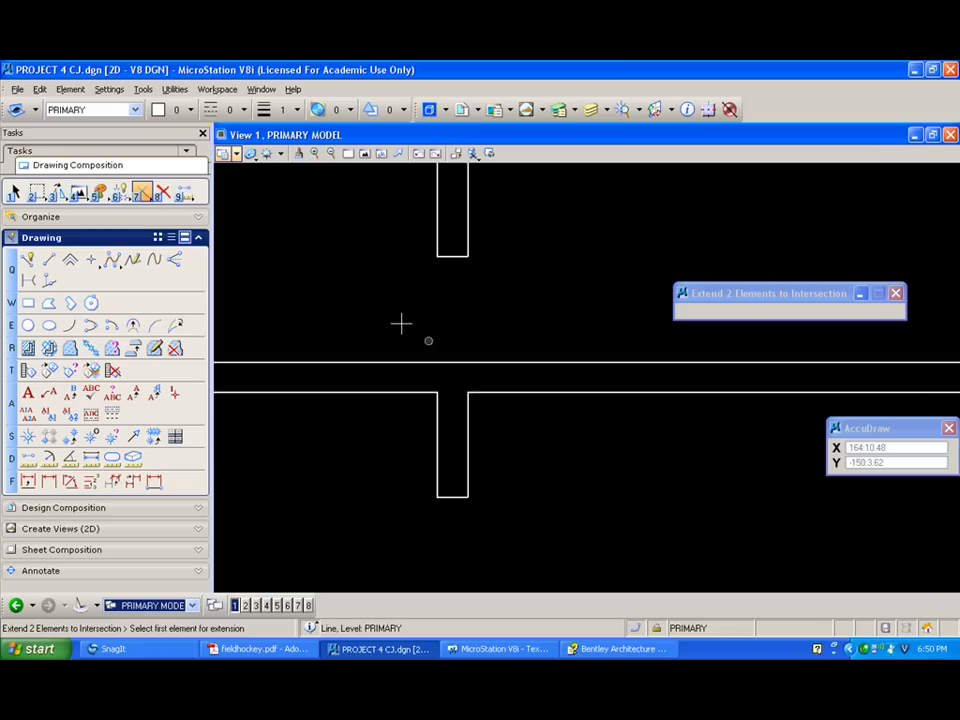
Join the overlapping dashes at the lower right crossing into an L shape after deleting the short end line inside them.
{"action": "scroll", "coordinate": [340, 255], "scroll_direction": "down", "scroll_amount": 2}
{"action": "middle_click_drag", "start_coordinate": [325, 270], "coordinate": [318, 446]}
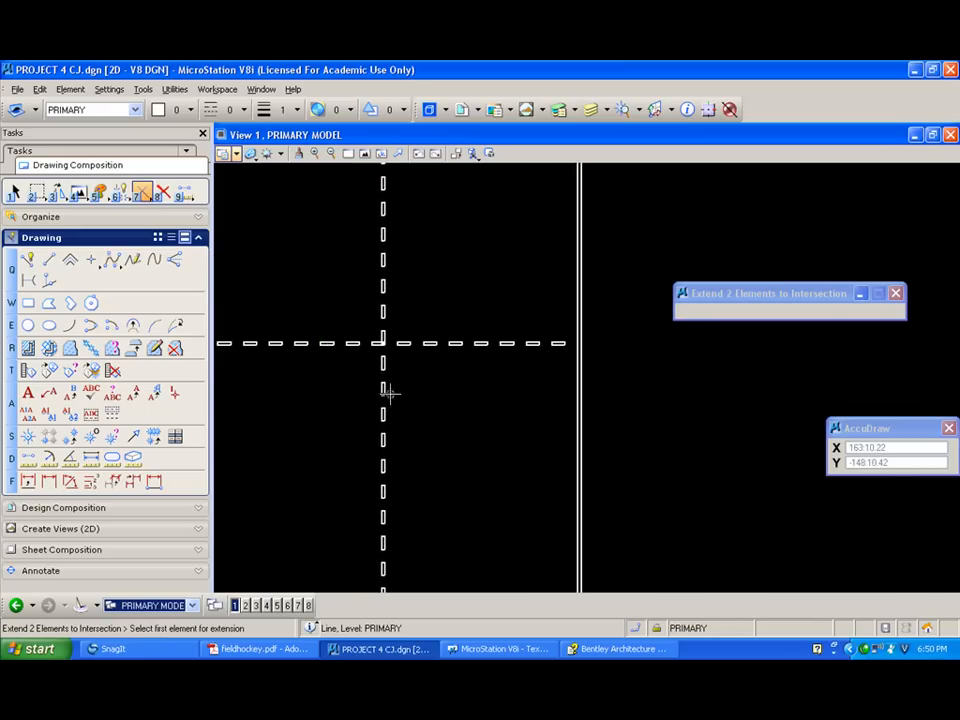
{"action": "scroll", "coordinate": [379, 356], "scroll_direction": "up", "scroll_amount": 10}
{"action": "middle_click_drag", "start_coordinate": [366, 403], "coordinate": [373, 279]}
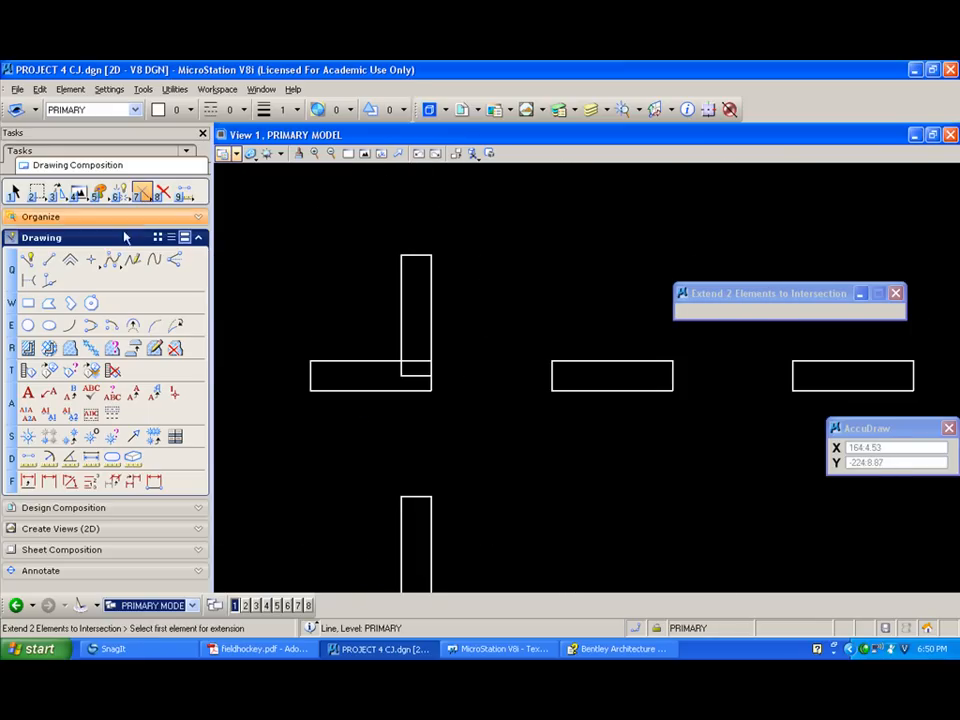
{"action": "left_click", "coordinate": [163, 191]}
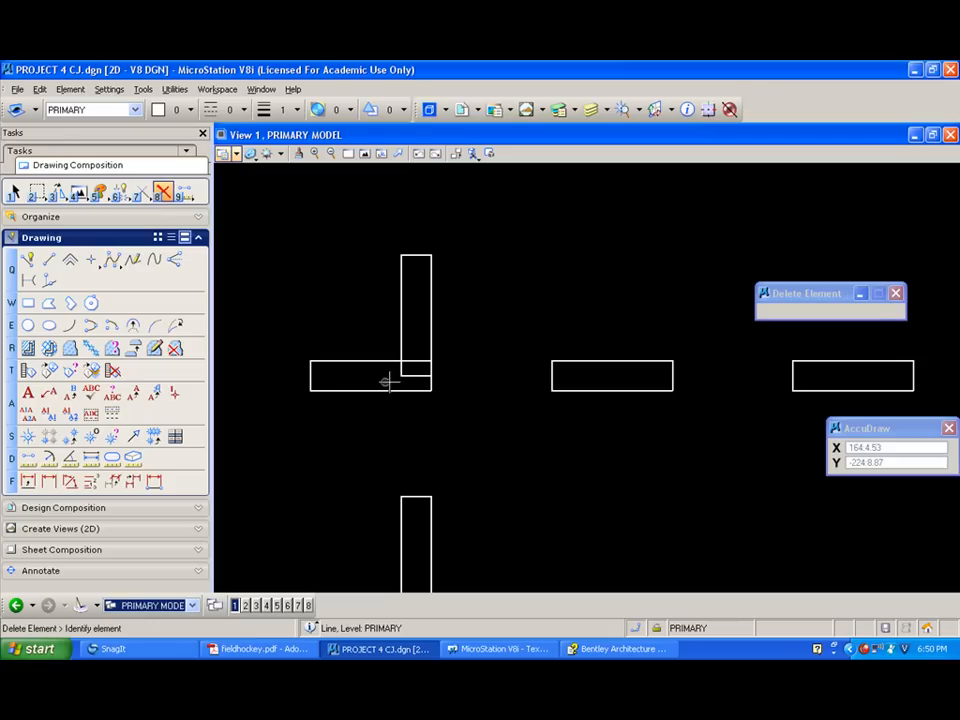
{"action": "left_click", "coordinate": [143, 191]}
{"action": "left_click_drag", "start_coordinate": [143, 191], "coordinate": [162, 286]}
{"action": "left_click", "coordinate": [399, 335]}
{"action": "left_click", "coordinate": [377, 360]}
{"action": "scroll", "coordinate": [366, 315], "scroll_direction": "down", "scroll_amount": 4}
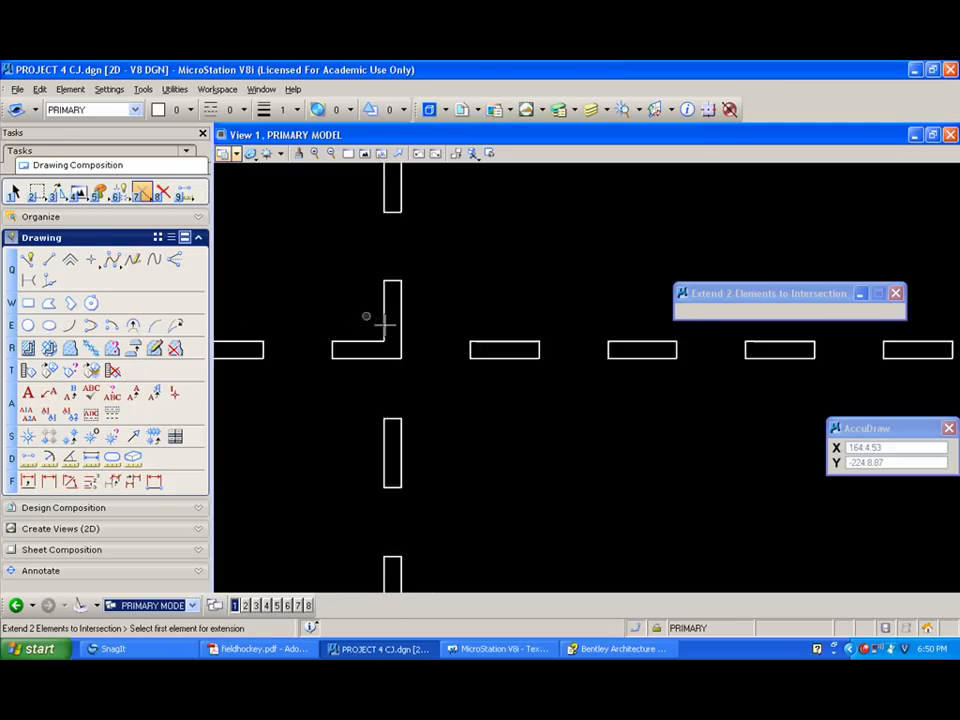
Delete the top edge of the left line's dash overlapping the center line, and cut the lower center line across that dash.
{"action": "mouse_move", "coordinate": [499, 362]}
{"action": "middle_mouse_down"}
{"action": "mouse_move", "coordinate": [229, 354]}
{"action": "mouse_move", "coordinate": [240, 365]}
{"action": "middle_mouse_up"}
{"action": "scroll", "coordinate": [680, 360], "scroll_direction": "up", "scroll_amount": 4}
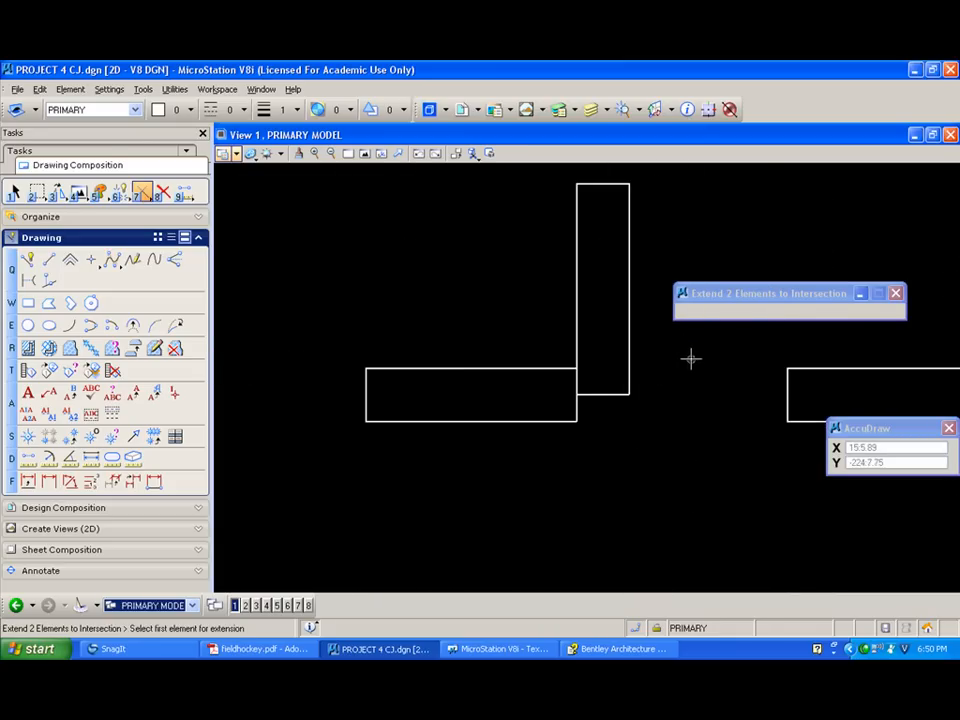
{"action": "scroll", "coordinate": [603, 387], "scroll_direction": "up", "scroll_amount": 5}
{"action": "scroll", "coordinate": [604, 386], "scroll_direction": "down", "scroll_amount": 7}
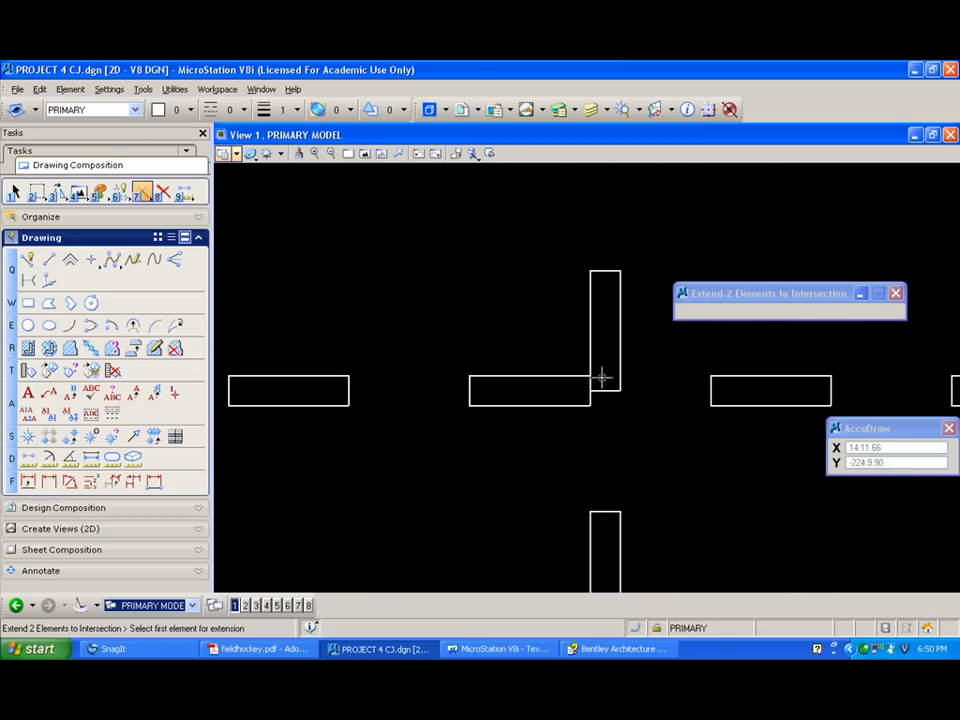
{"action": "scroll", "coordinate": [555, 475], "scroll_direction": "down", "scroll_amount": 7}
{"action": "middle_click_drag", "start_coordinate": [526, 485], "coordinate": [531, 238]}
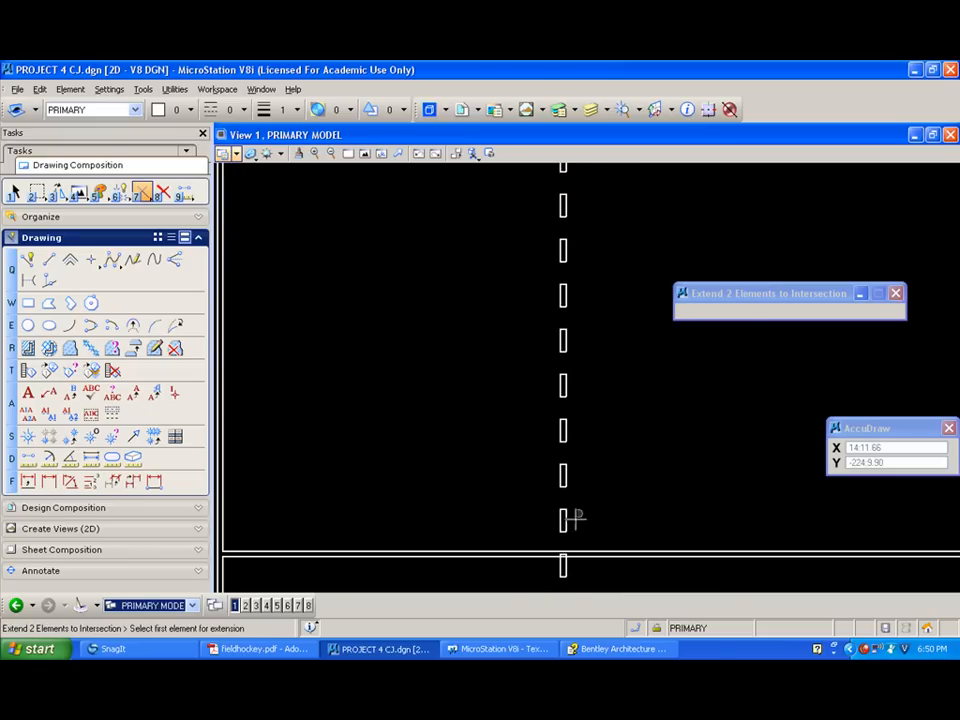
{"action": "scroll", "coordinate": [561, 565], "scroll_direction": "up", "scroll_amount": 5}
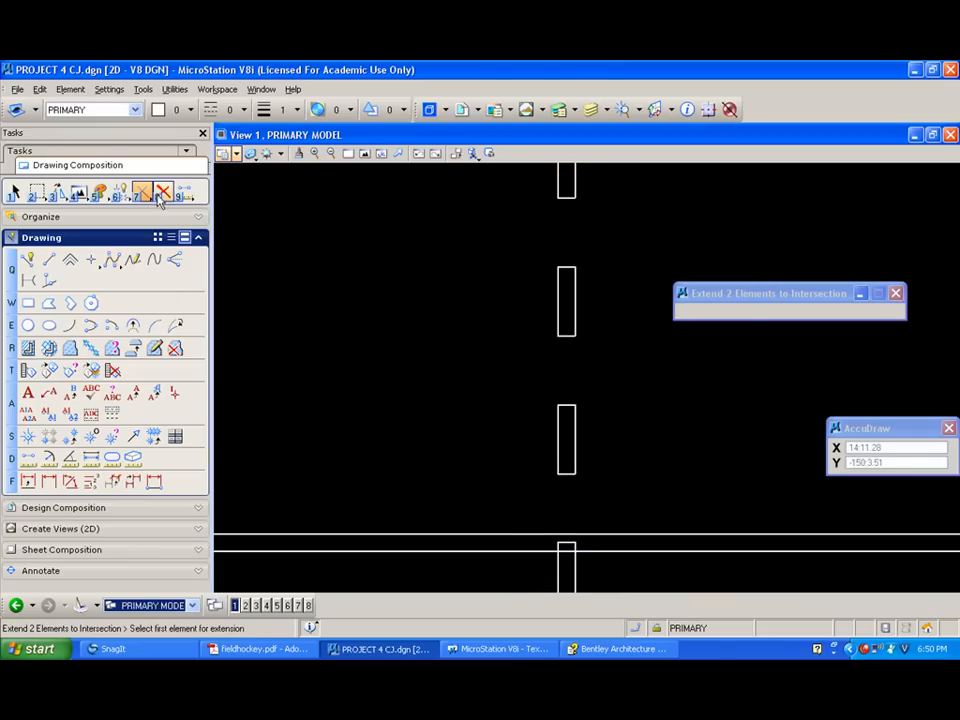
{"action": "left_click", "coordinate": [163, 192]}
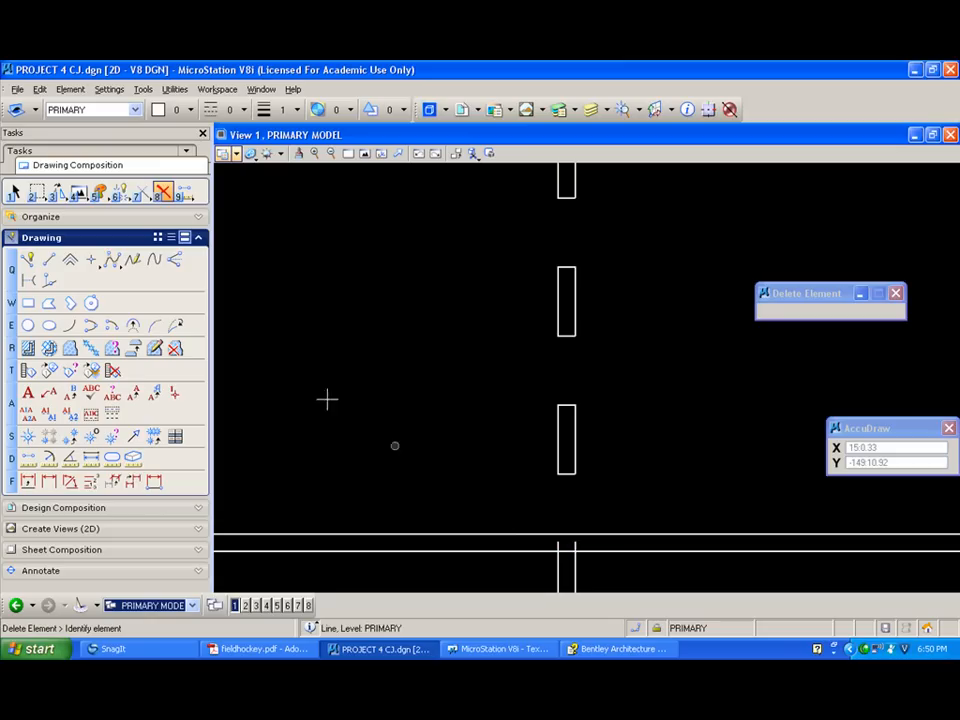
{"action": "left_click", "coordinate": [143, 192]}
{"action": "left_click", "coordinate": [199, 229]}
{"action": "left_click", "coordinate": [545, 551]}
{"action": "left_click", "coordinate": [589, 551]}
Extend the cut ends of the lower center line to meet both sides of the overlapping left dash.
{"action": "left_click", "coordinate": [147, 197]}
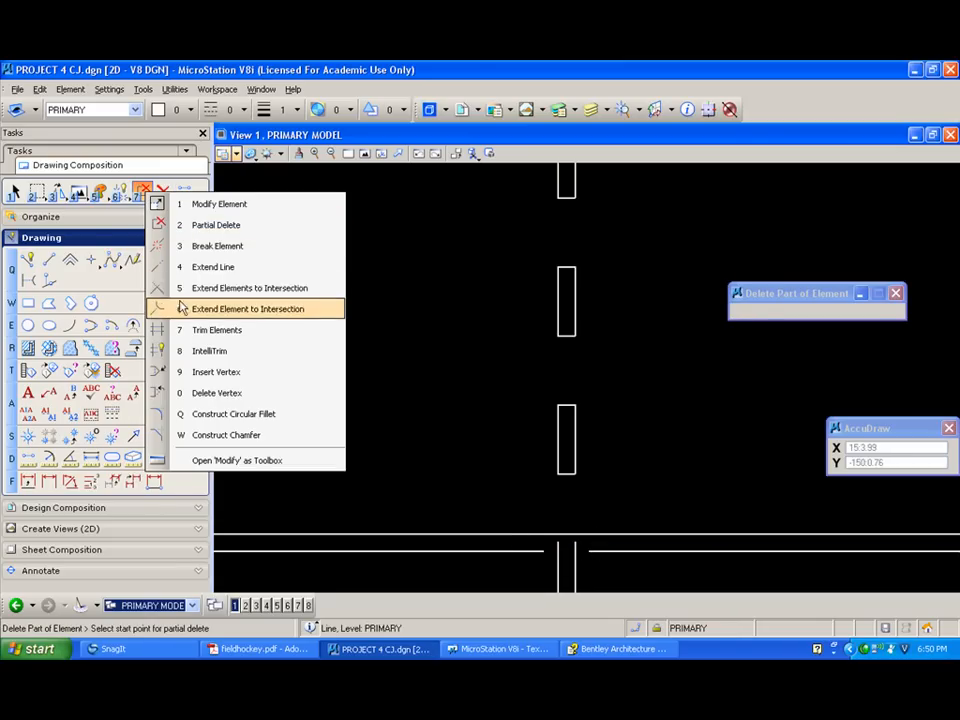
{"action": "left_click", "coordinate": [230, 285]}
{"action": "left_click", "coordinate": [535, 551]}
{"action": "left_click", "coordinate": [558, 556]}
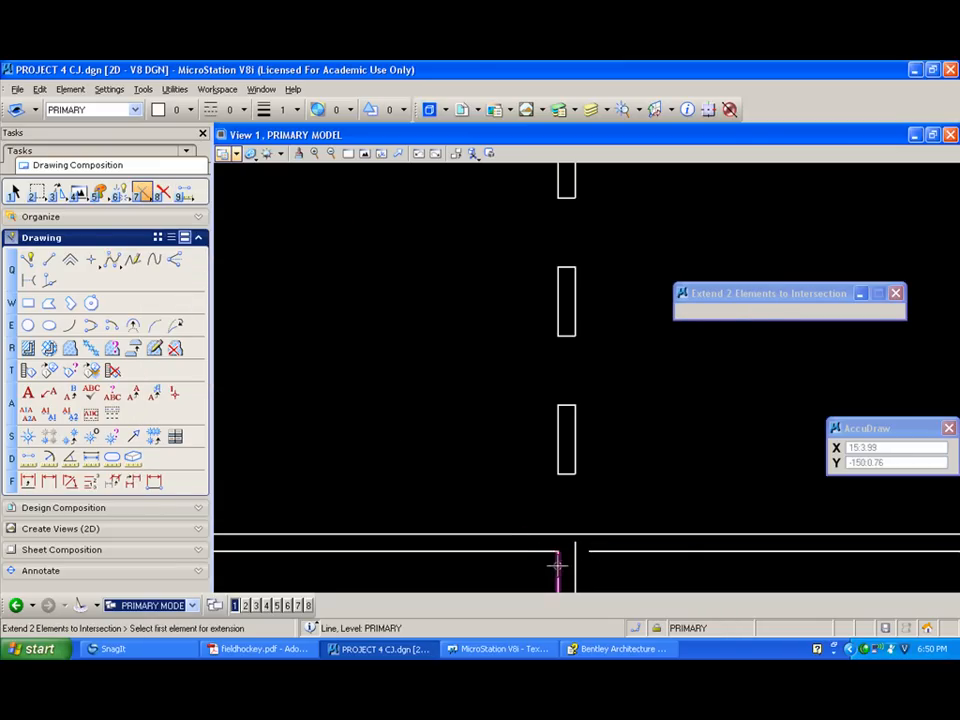
{"action": "left_click", "coordinate": [592, 551]}
{"action": "left_click", "coordinate": [575, 560]}
Inspect the left dashed line's upper crossing and its bottom end, and fit the whole field in the view.
{"action": "scroll", "coordinate": [483, 449], "scroll_direction": "down", "scroll_amount": 2}
{"action": "mouse_move", "coordinate": [456, 437]}
{"action": "middle_mouse_down"}
{"action": "mouse_move", "coordinate": [446, 287]}
{"action": "mouse_move", "coordinate": [467, 228]}
{"action": "middle_mouse_up"}
{"action": "scroll", "coordinate": [489, 326], "scroll_direction": "up", "scroll_amount": 5}
{"action": "scroll", "coordinate": [489, 322], "scroll_direction": "down", "scroll_amount": 8}
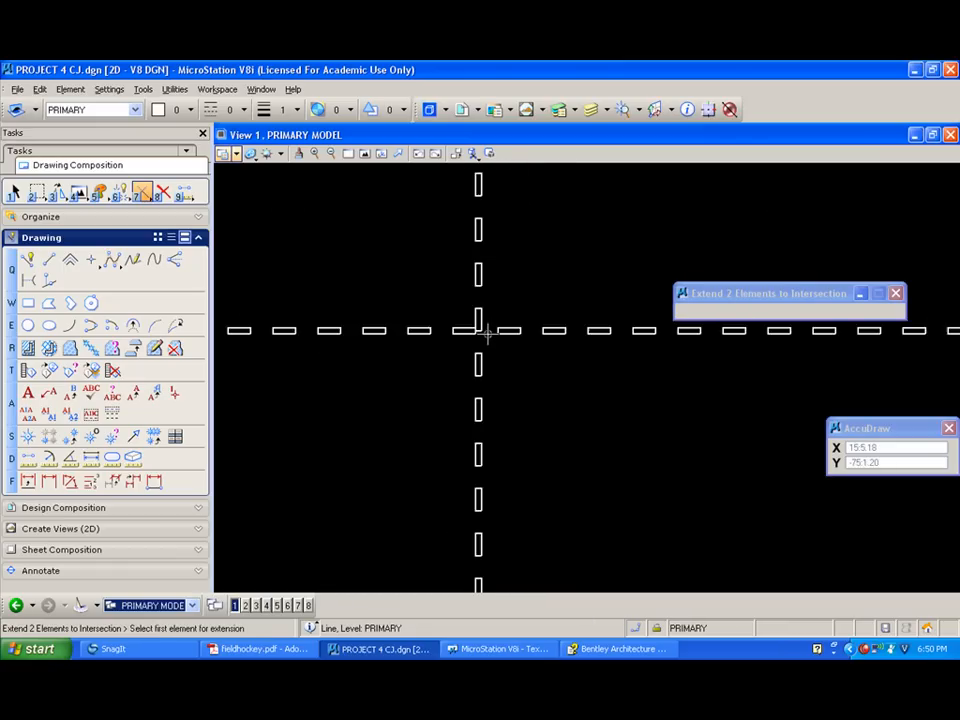
{"action": "mouse_move", "coordinate": [365, 267]}
{"action": "middle_mouse_down"}
{"action": "mouse_move", "coordinate": [396, 459]}
{"action": "mouse_move", "coordinate": [375, 456]}
{"action": "mouse_move", "coordinate": [380, 345]}
{"action": "middle_mouse_up"}
{"action": "scroll", "coordinate": [386, 338], "scroll_direction": "up", "scroll_amount": 4}
{"action": "scroll", "coordinate": [321, 242], "scroll_direction": "down", "scroll_amount": 3}
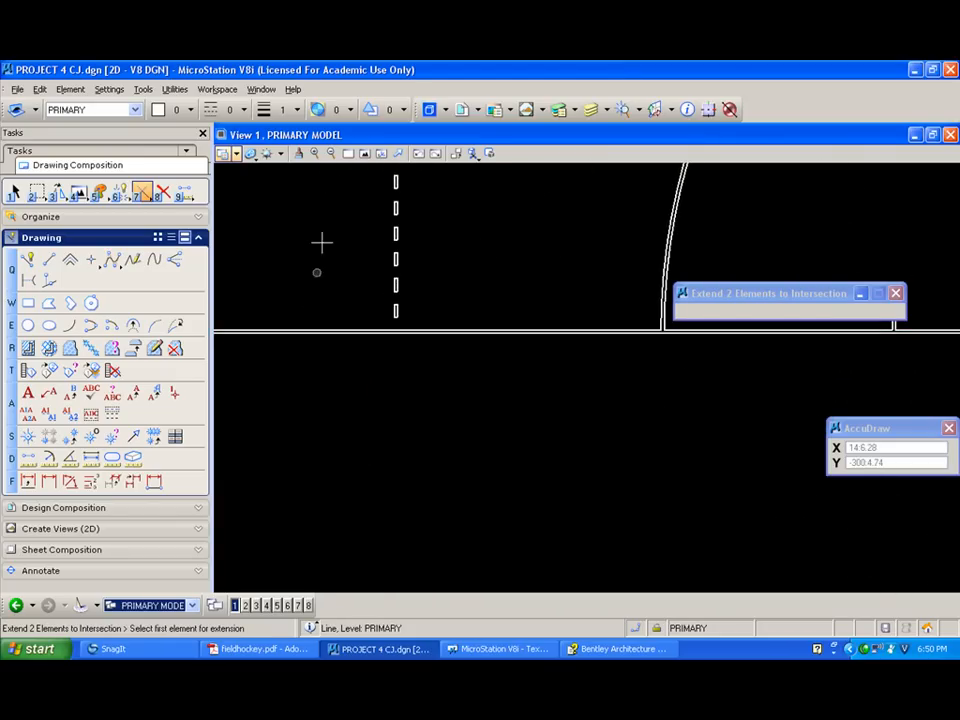
{"action": "left_click", "coordinate": [364, 155]}
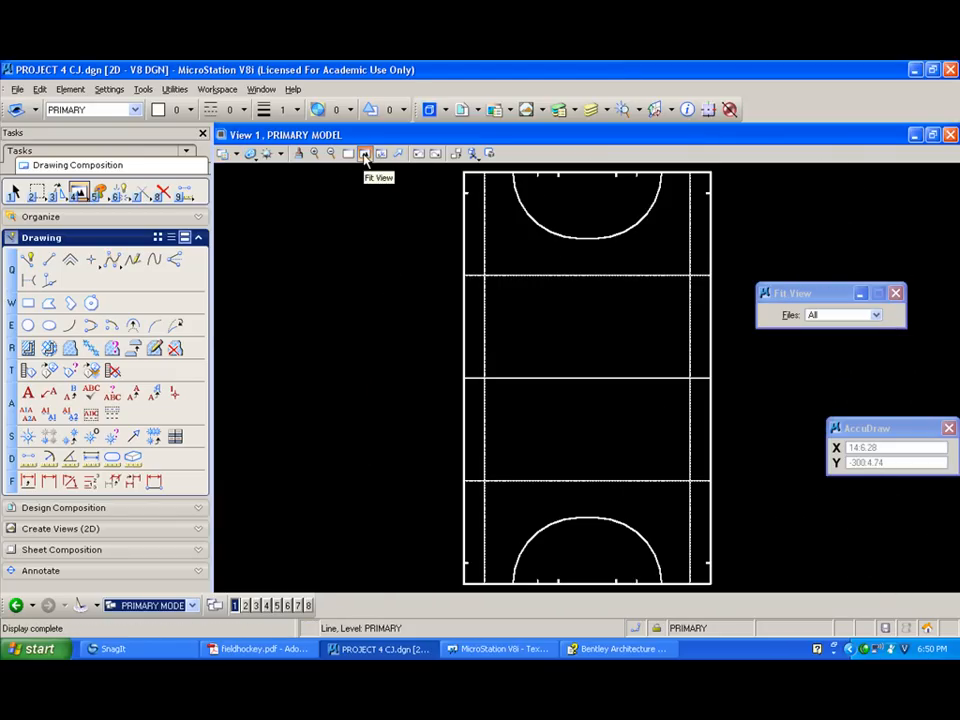
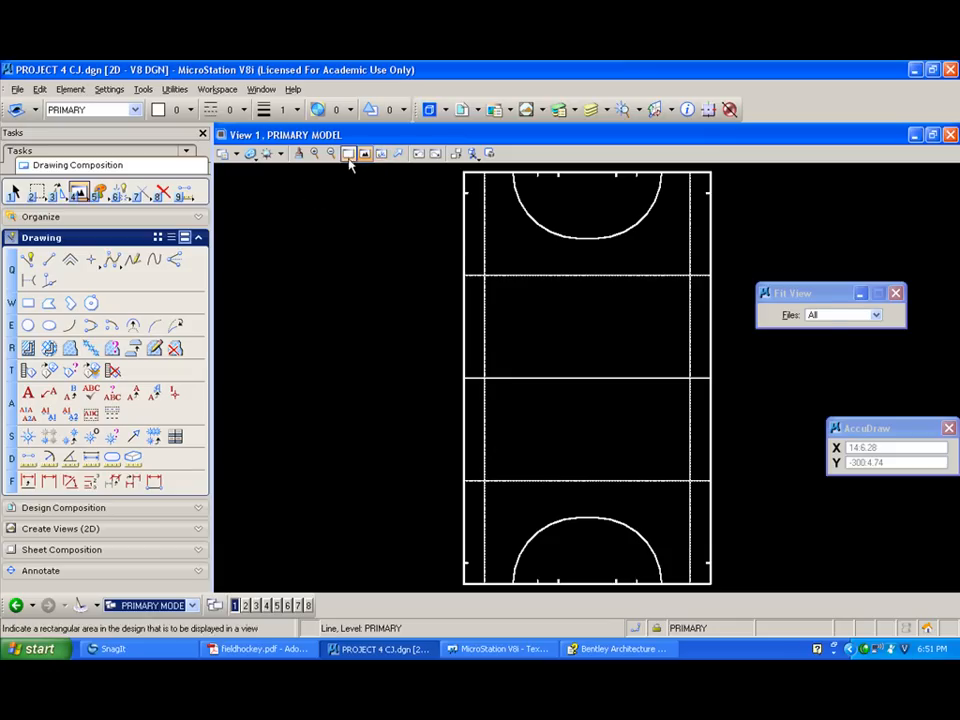
Start a SmartLine on the left dashed line's center, offset 48 up from the inner bottom goal line.
{"action": "left_click", "coordinate": [348, 153]}
{"action": "left_click", "coordinate": [447, 584]}
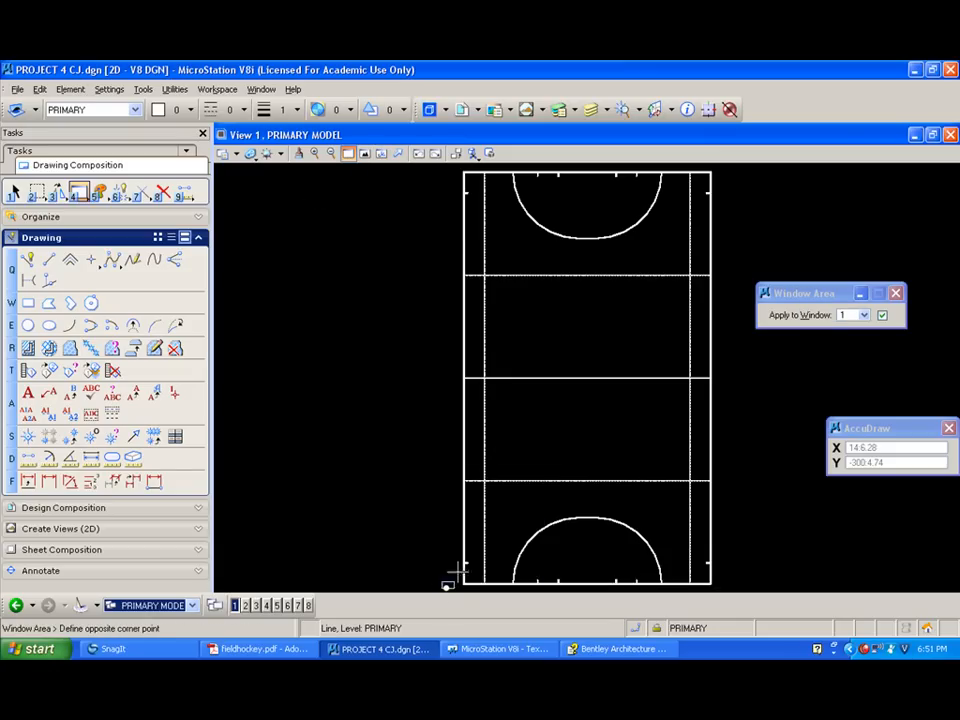
{"action": "left_click", "coordinate": [566, 461]}
{"action": "scroll", "coordinate": [526, 590], "scroll_direction": "up", "scroll_amount": 2}
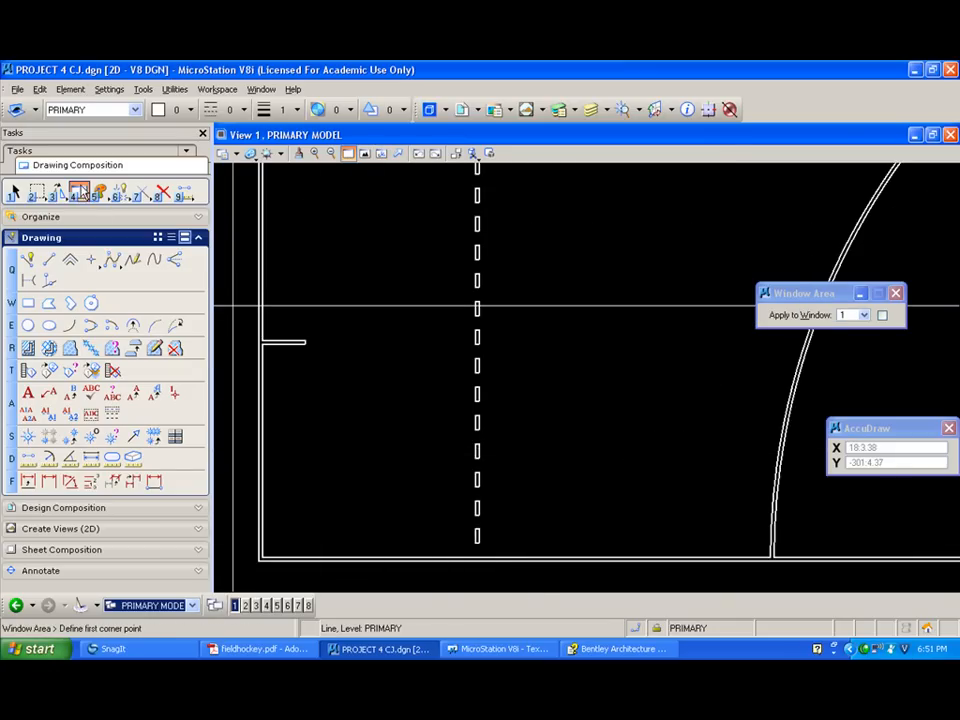
{"action": "left_click", "coordinate": [28, 261]}
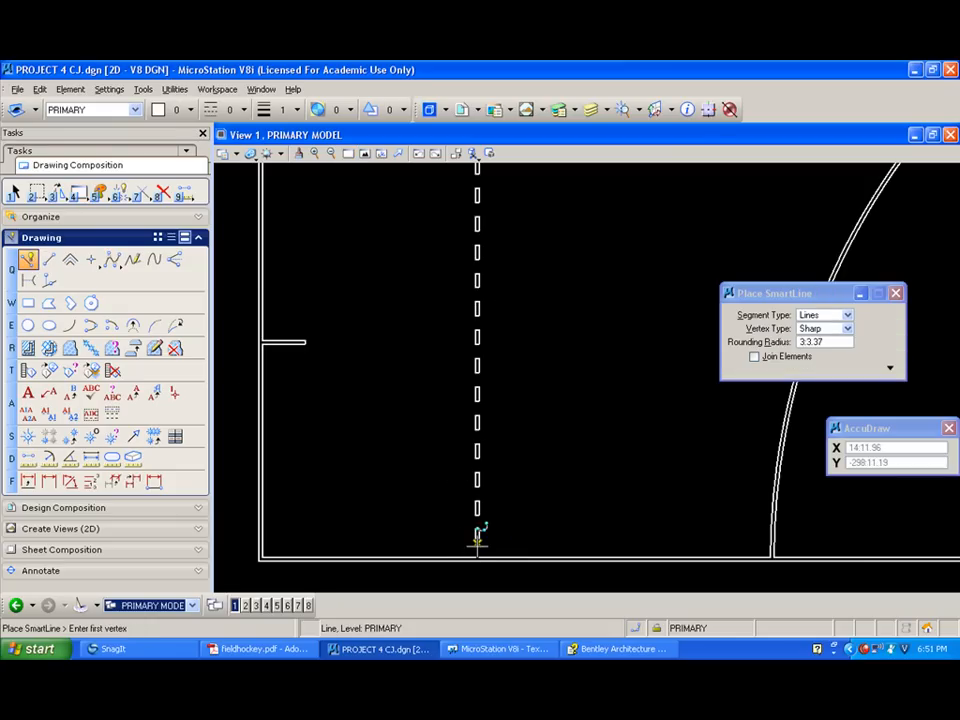
{"action": "scroll", "coordinate": [477, 540], "scroll_direction": "up", "scroll_amount": 2}
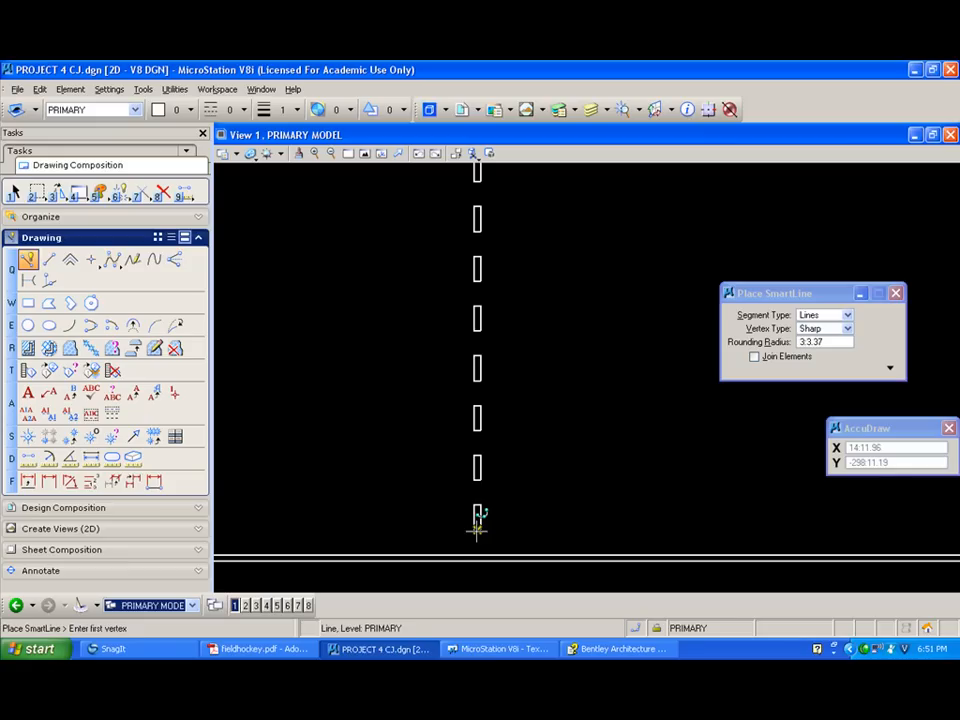
{"action": "middle_click", "coordinate": [477, 528]}
{"action": "left_click", "coordinate": [463, 494]}
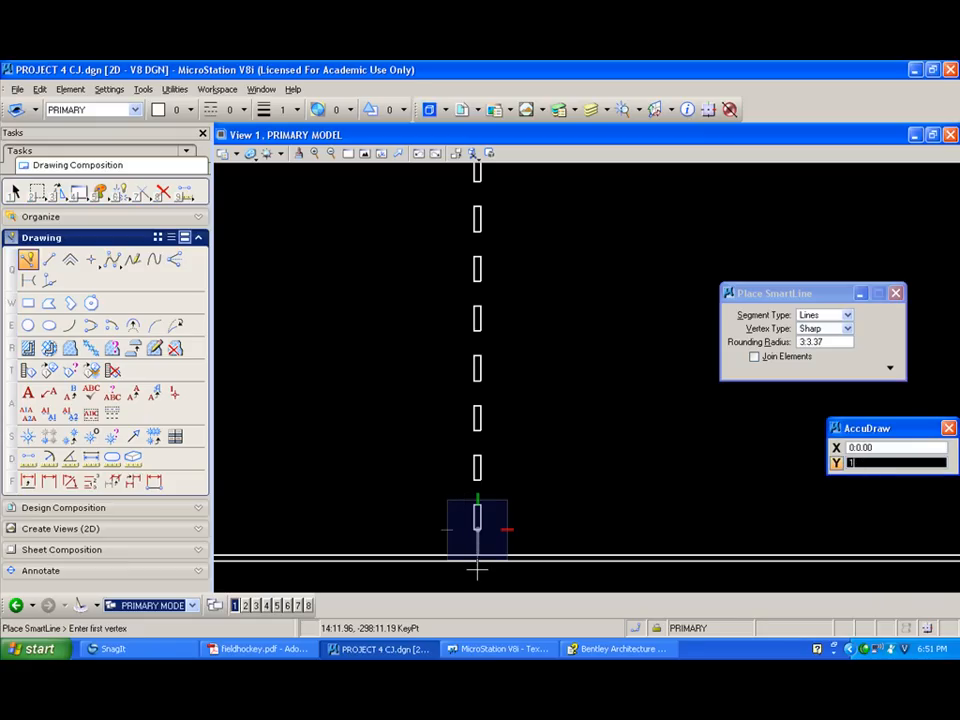
{"action": "key", "text": "o"}
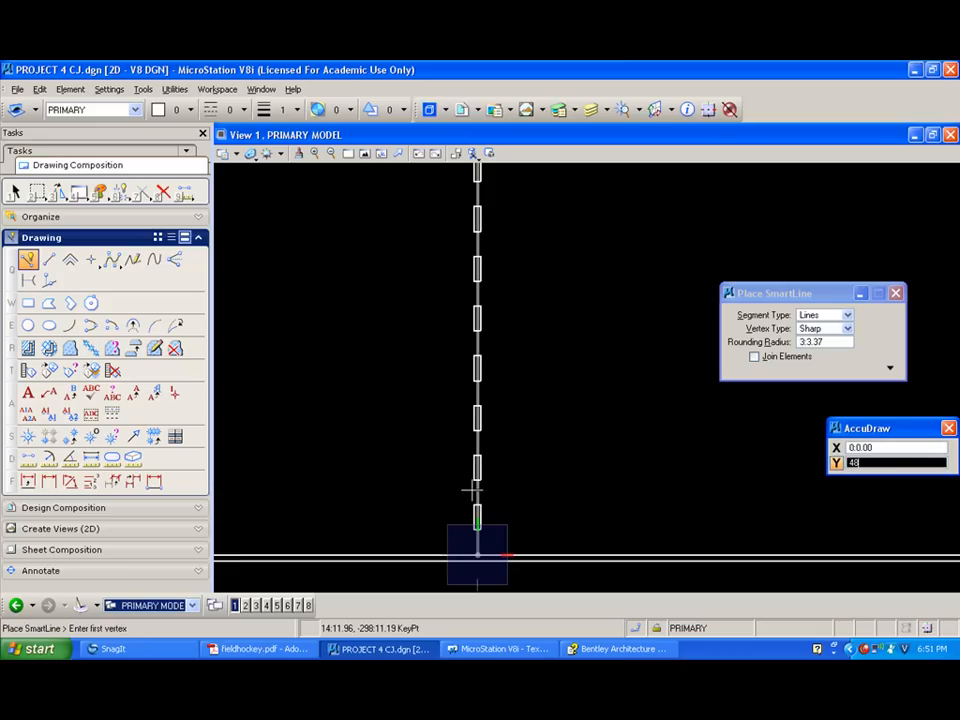
{"action": "left_click", "coordinate": [473, 490]}
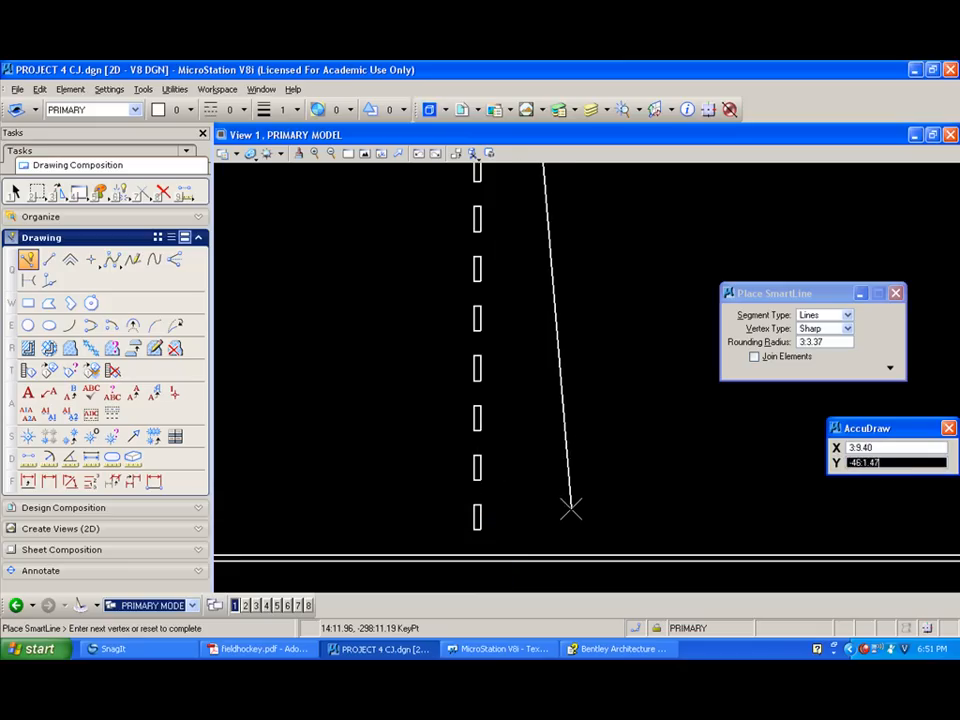
Draw a crossbar centered on the left dashed line, extending .5 to the right and :3 high, leaving its lower edge open.
{"action": "left_click_drag", "start_coordinate": [574, 522], "coordinate": [573, 362], "text": "shift"}
{"action": "left_click_drag", "start_coordinate": [573, 470], "coordinate": [566, 316], "text": "shift"}
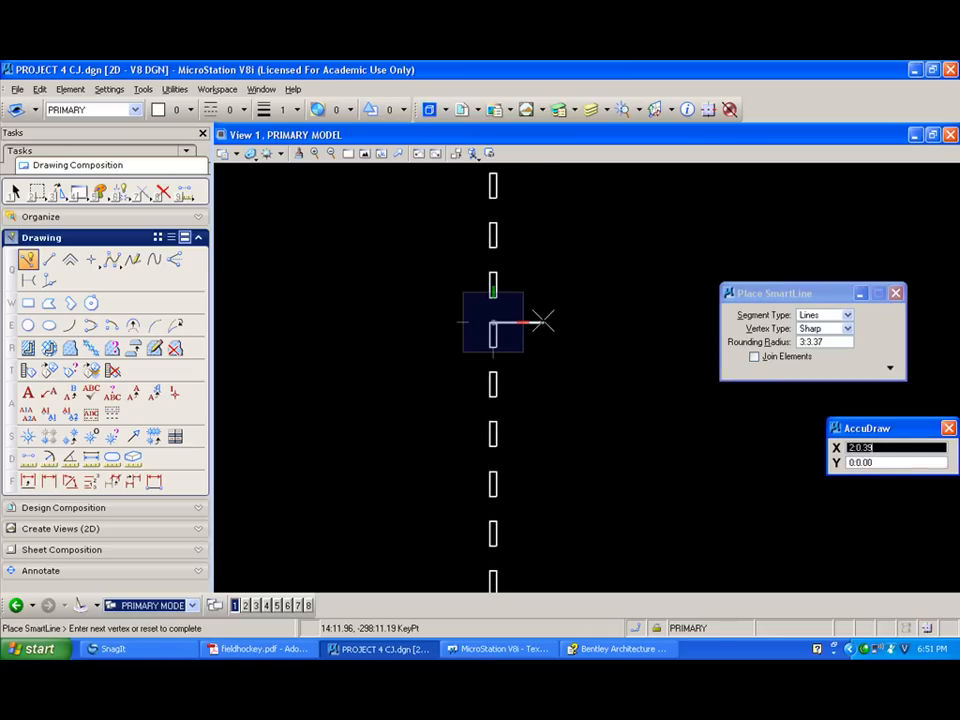
{"action": "scroll", "coordinate": [542, 321], "scroll_direction": "up", "scroll_amount": 2}
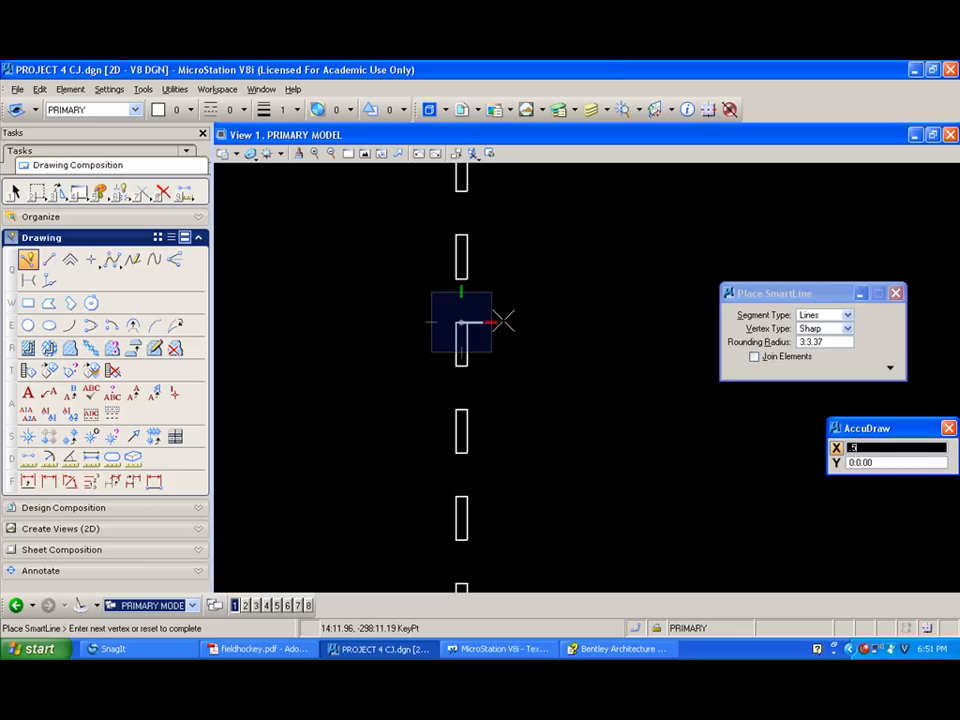
{"action": "left_click", "coordinate": [505, 320]}
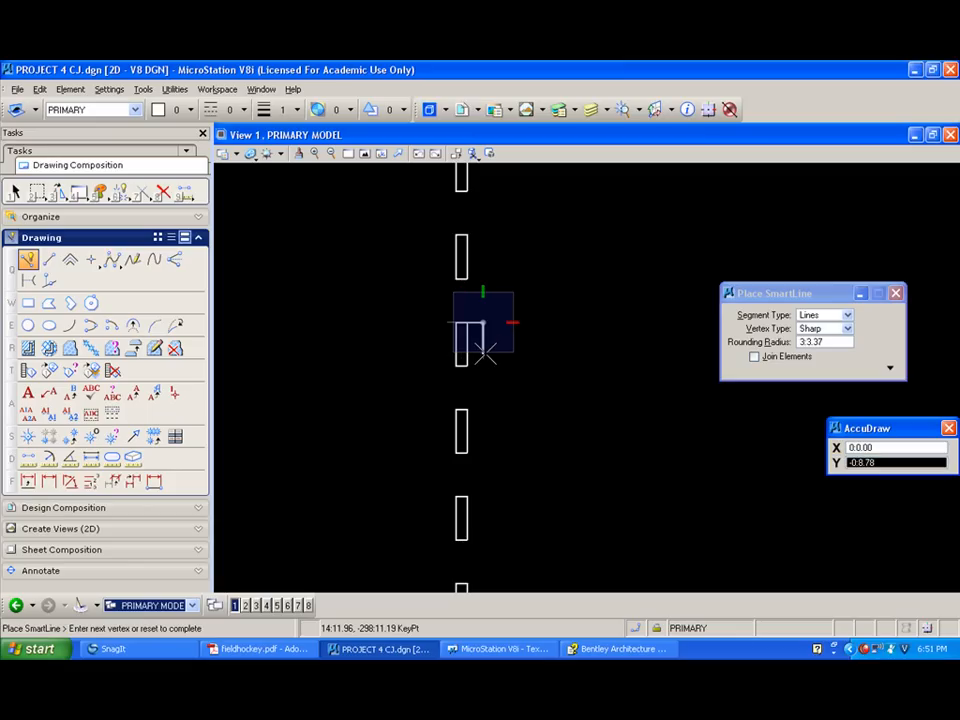
{"action": "left_click", "coordinate": [485, 297]}
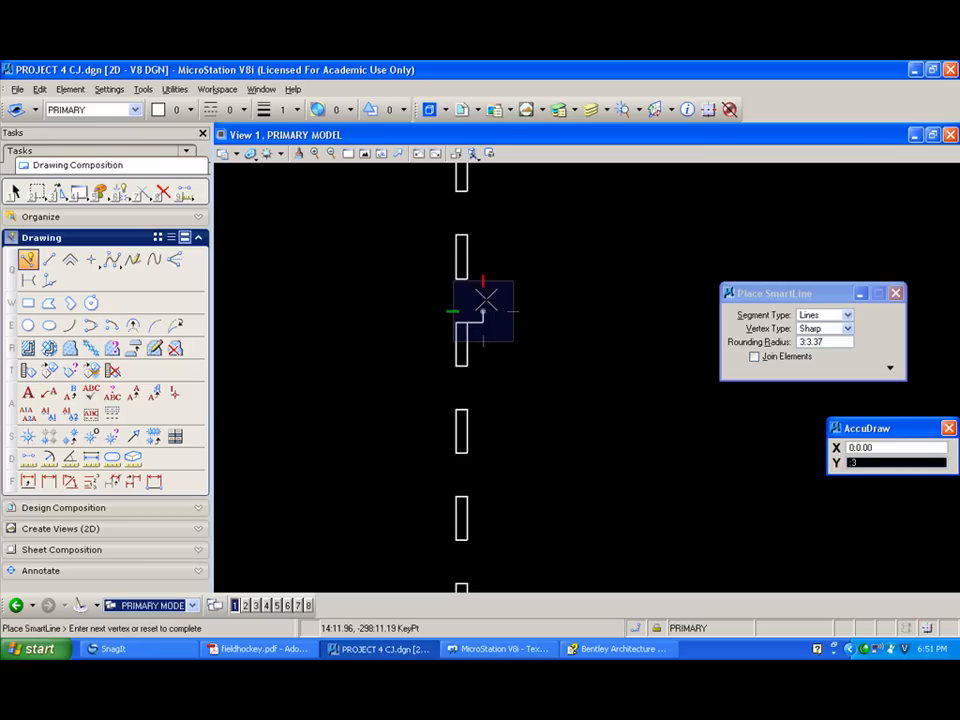
{"action": "left_click", "coordinate": [433, 313]}
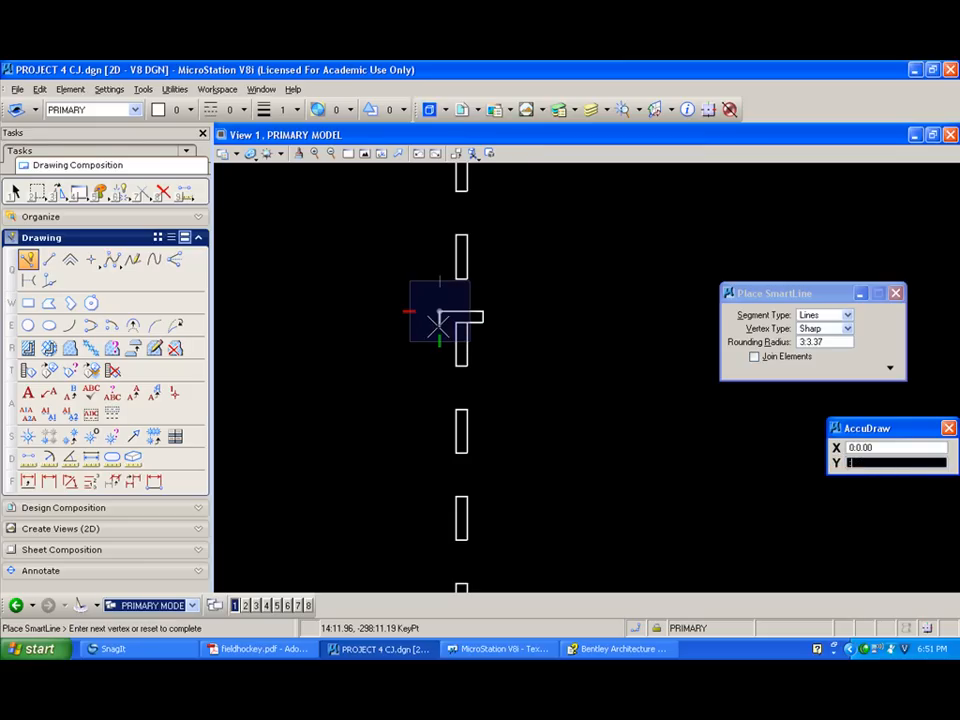
{"action": "left_click", "coordinate": [439, 325]}
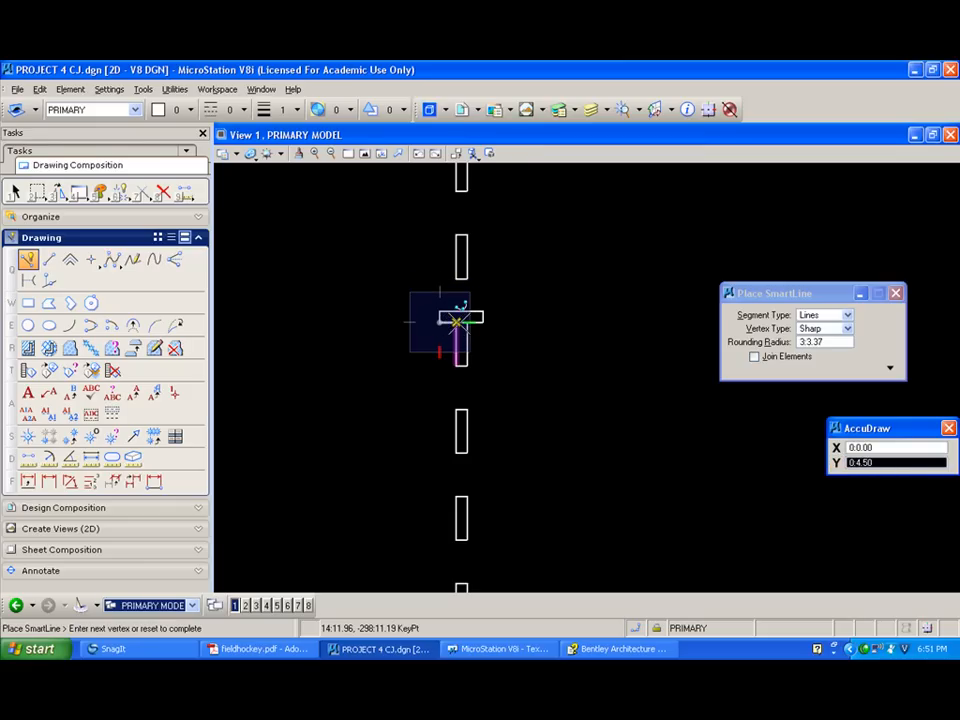
{"action": "right_click", "coordinate": [401, 289]}
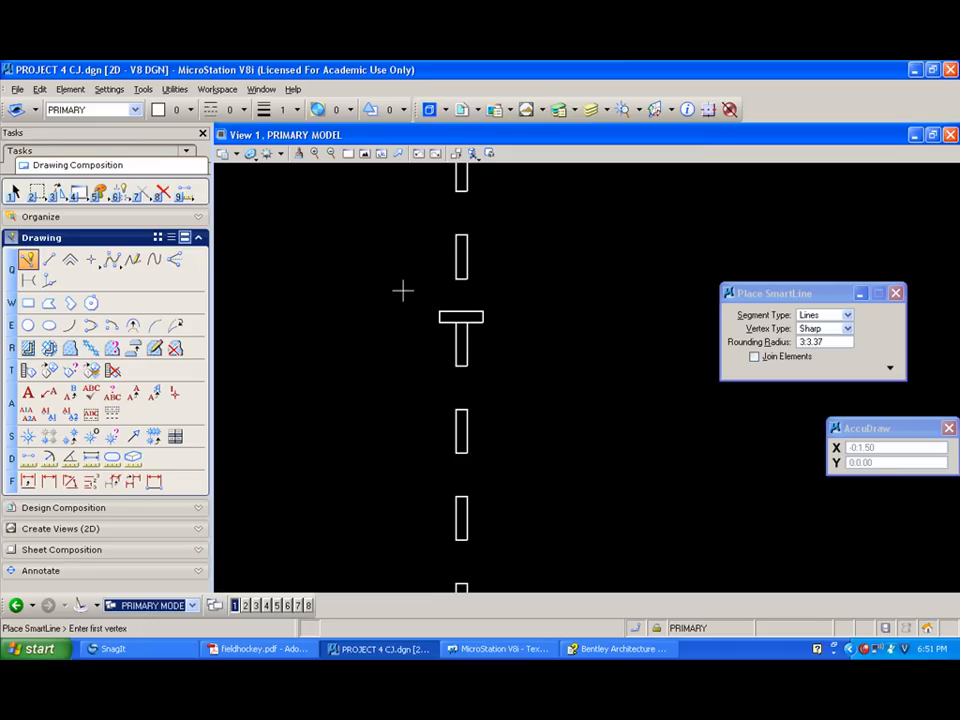
Draw a horizontal guide line from the middle of the lower shooting circle's top across the left dashed line.
{"action": "scroll", "coordinate": [400, 290], "scroll_direction": "down", "scroll_amount": 6}
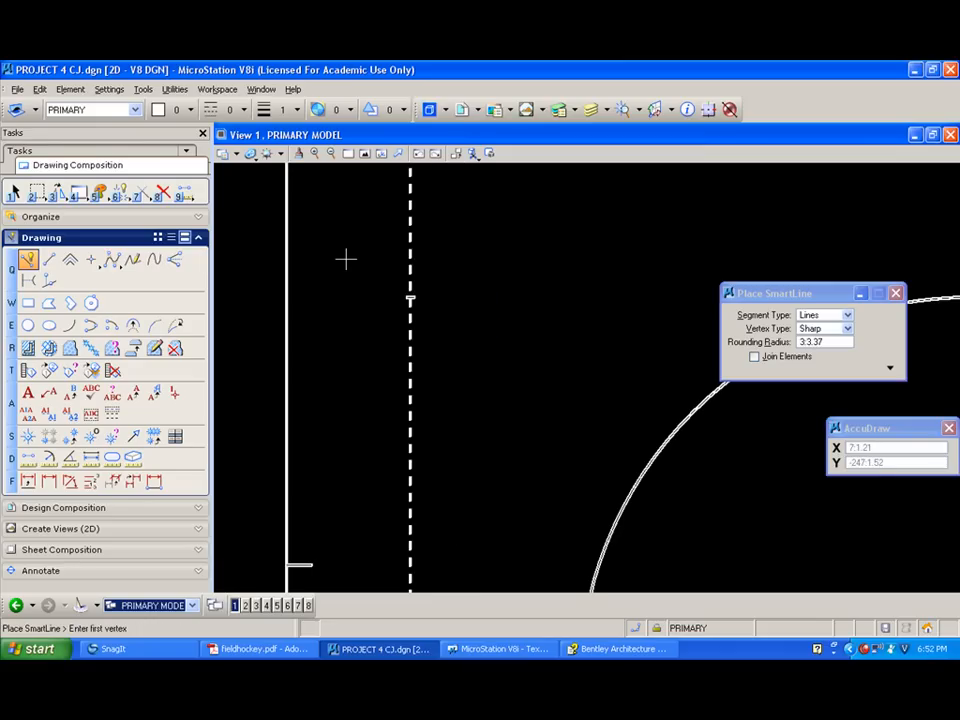
{"action": "left_click_drag", "start_coordinate": [755, 300], "coordinate": [620, 442]}
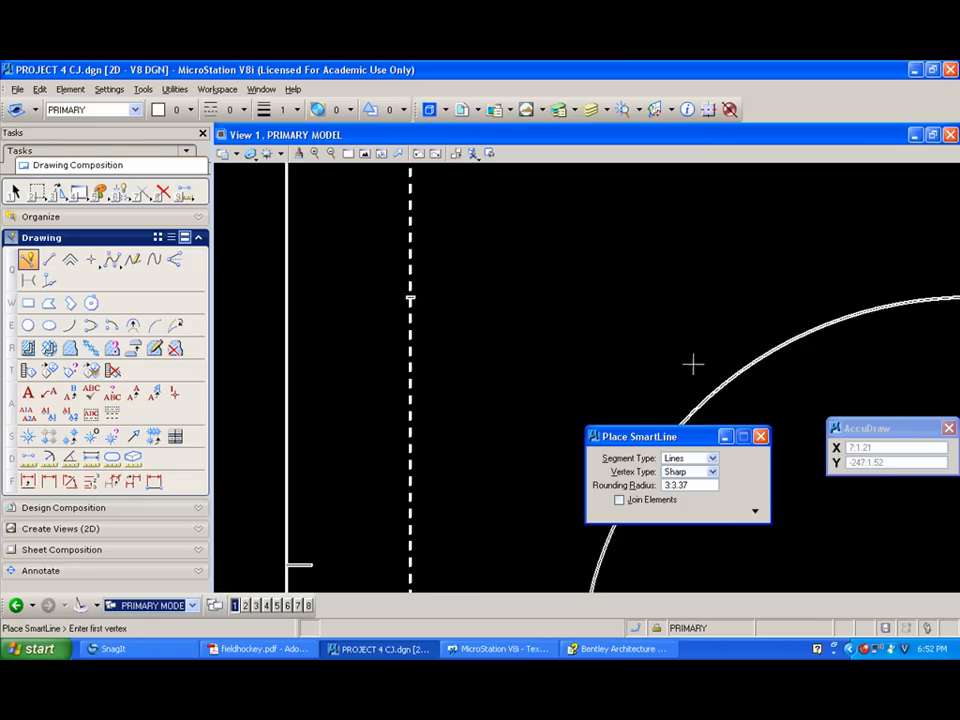
{"action": "scroll", "coordinate": [700, 360], "scroll_direction": "down", "scroll_amount": 2}
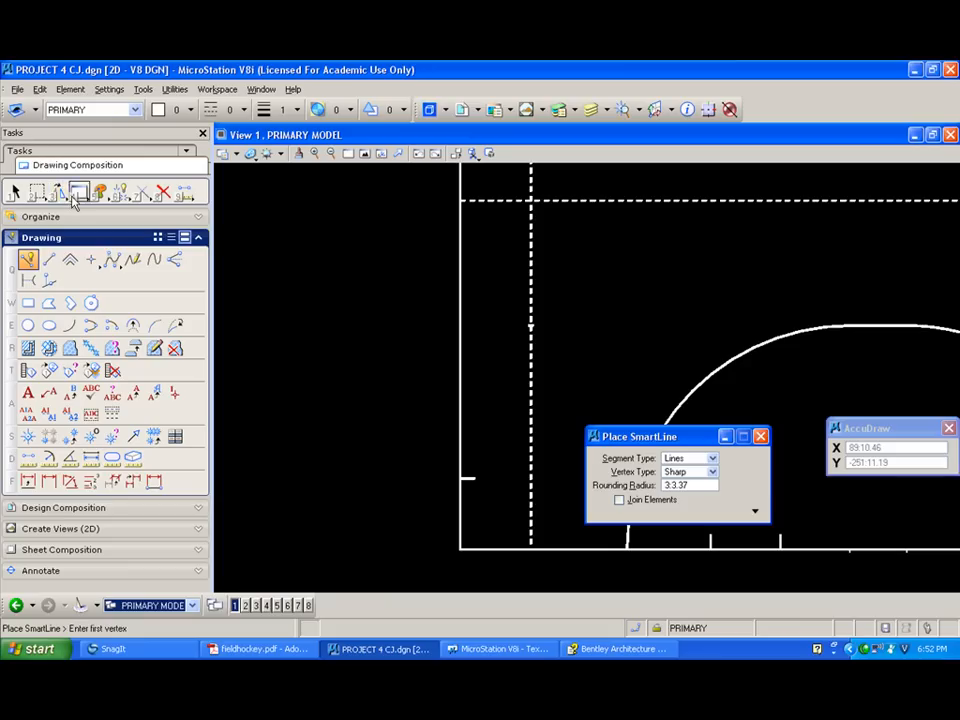
{"action": "left_click", "coordinate": [877, 326]}
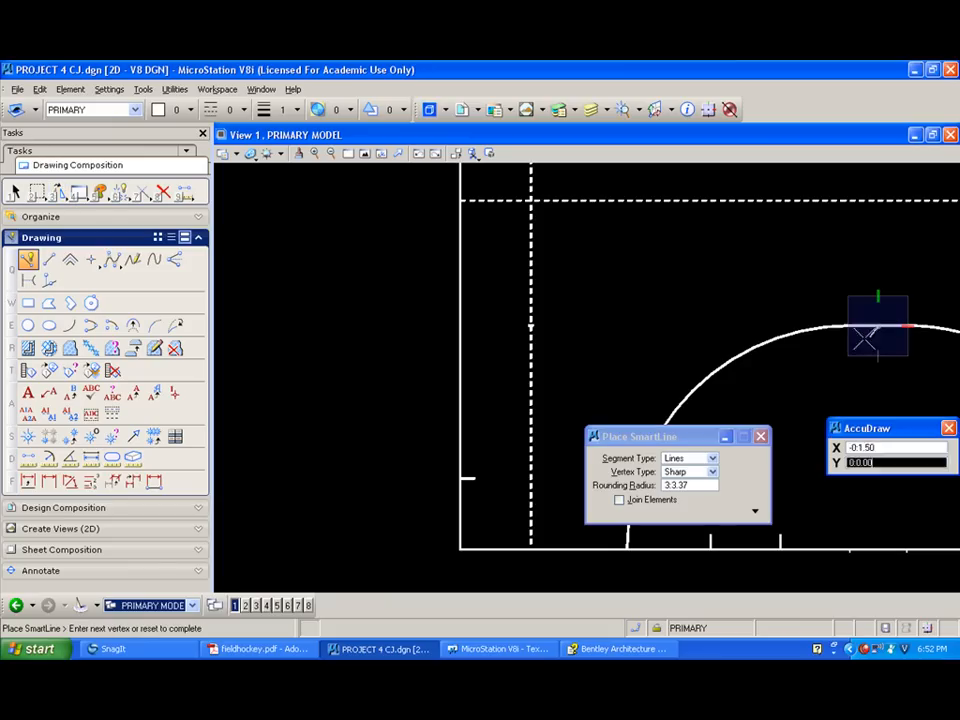
{"action": "left_click", "coordinate": [485, 329]}
{"action": "right_click", "coordinate": [487, 328]}
Delete the horizontal guide line that crosses the left dashed line at the new crossbar.
{"action": "scroll", "coordinate": [561, 316], "scroll_direction": "up", "scroll_amount": 4}
{"action": "scroll", "coordinate": [392, 345], "scroll_direction": "up", "scroll_amount": 1}
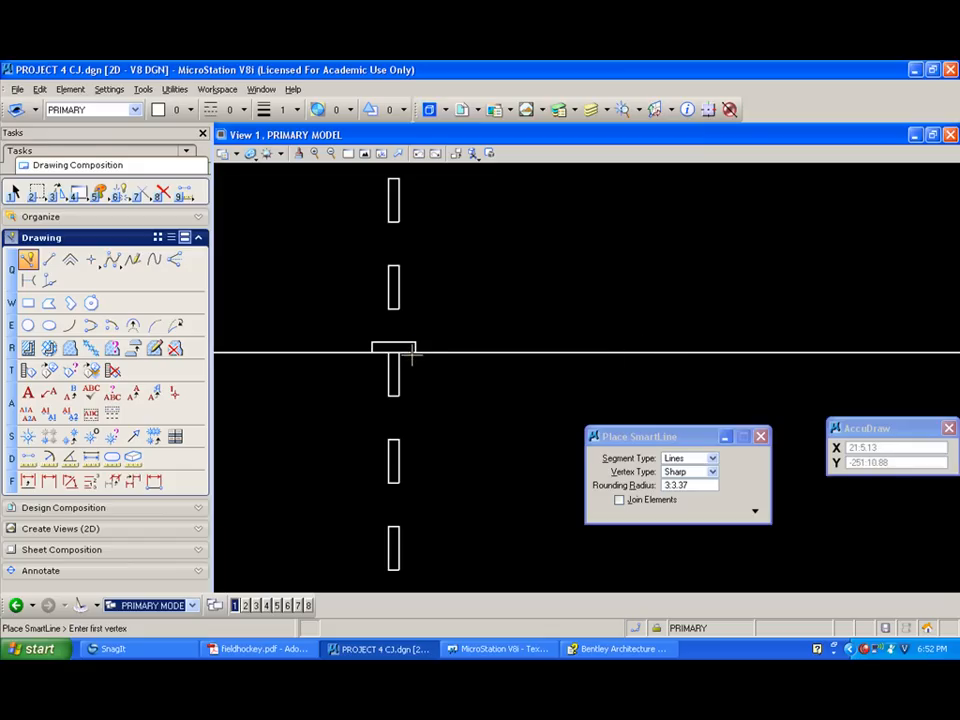
{"action": "left_click", "coordinate": [163, 191]}
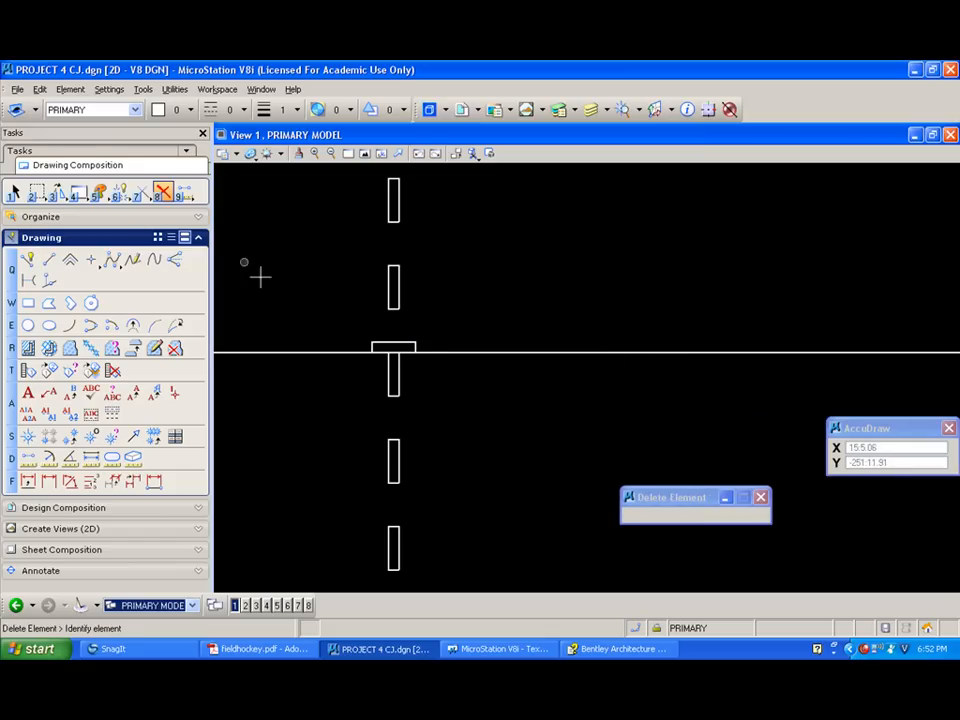
{"action": "left_click", "coordinate": [488, 347]}
Select the crossbar's lines and mirror a copy about the vertical through the top goal line's midpoint onto the right dashed line.
{"action": "left_click", "coordinate": [15, 191]}
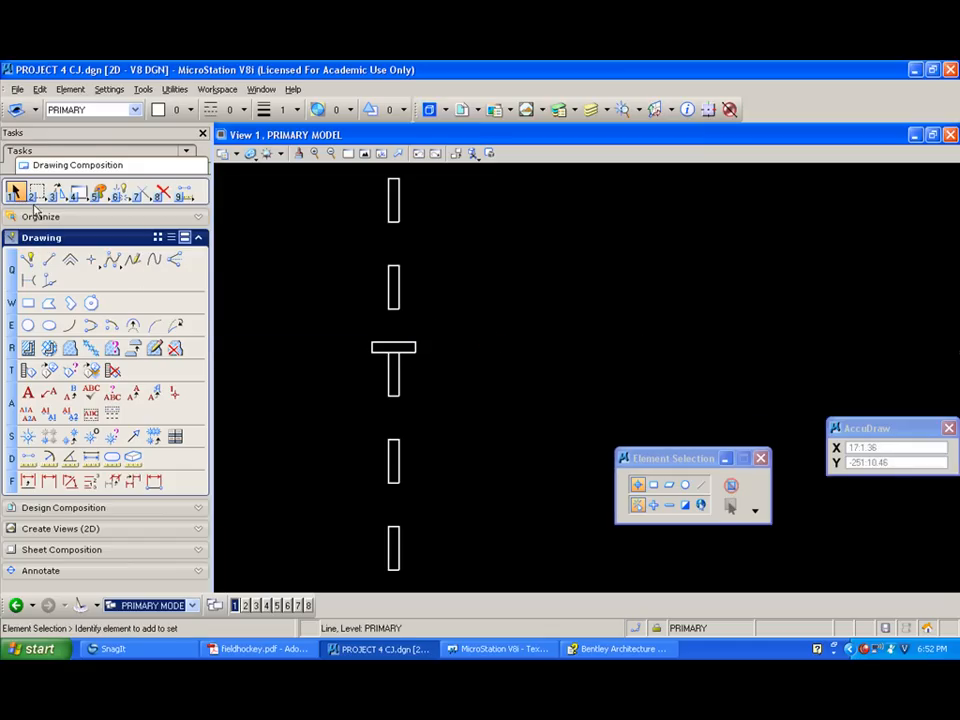
{"action": "left_click_drag", "start_coordinate": [326, 335], "coordinate": [445, 358]}
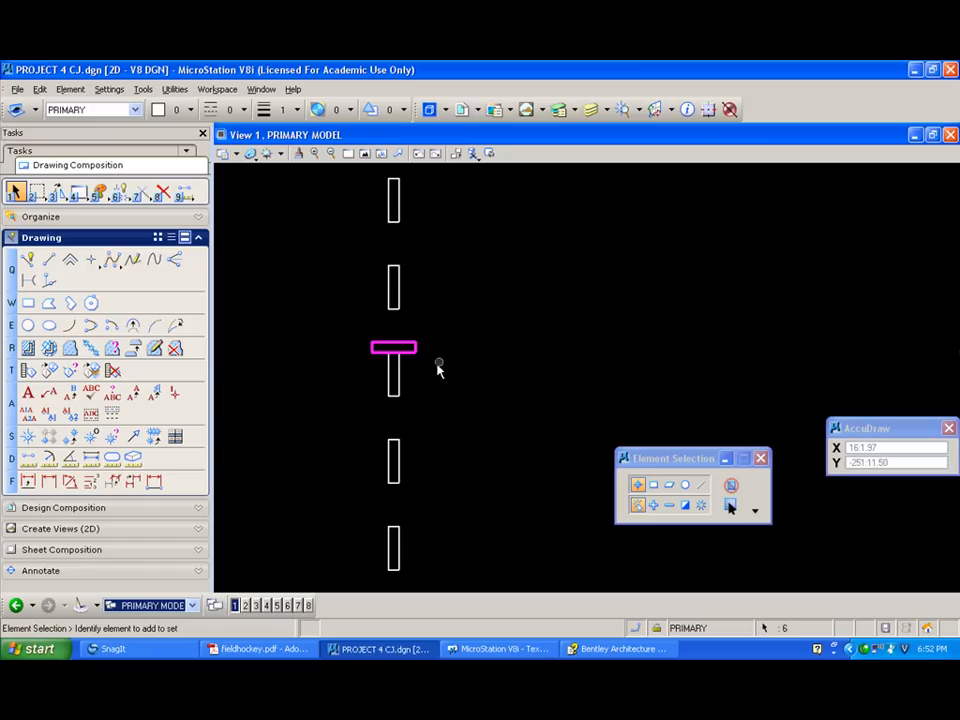
{"action": "scroll", "coordinate": [270, 348], "scroll_direction": "down", "scroll_amount": 6}
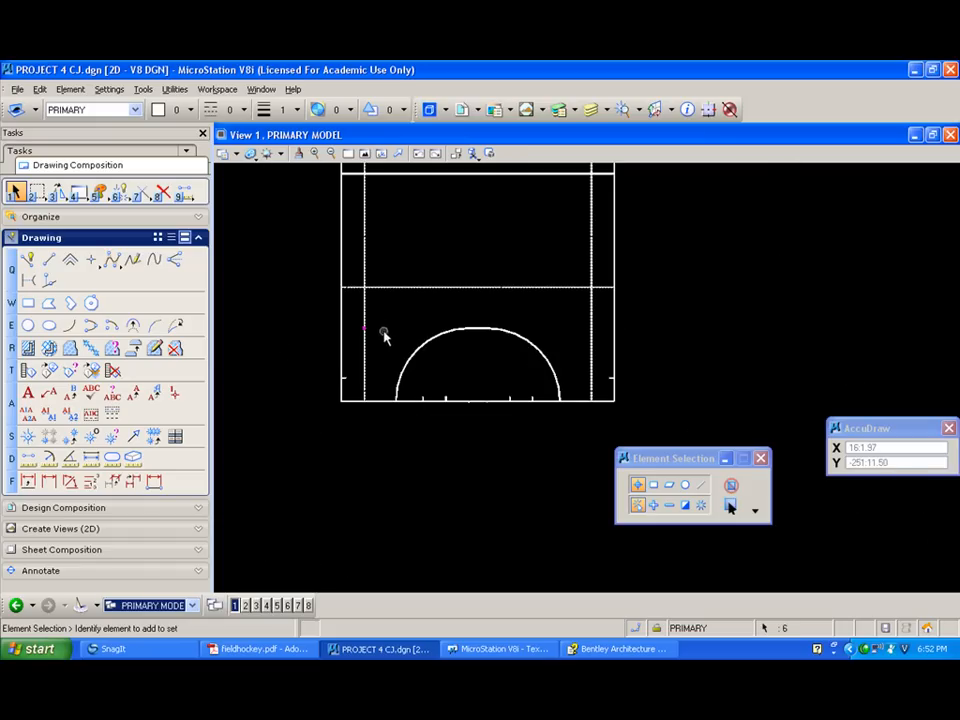
{"action": "left_click", "coordinate": [364, 153]}
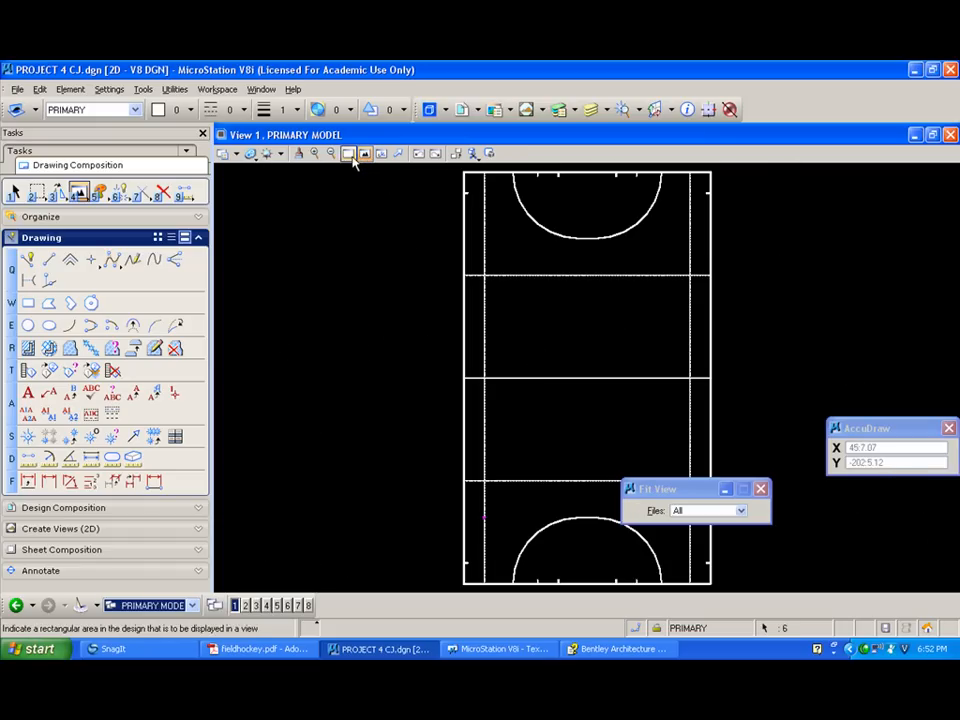
{"action": "left_click", "coordinate": [58, 192]}
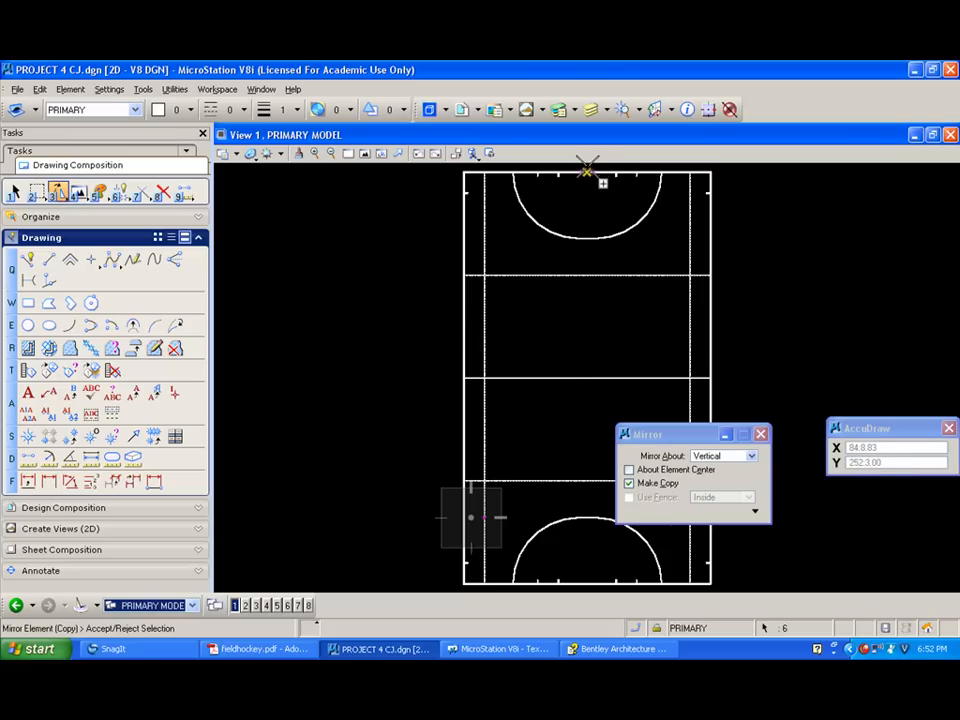
{"action": "left_click_drag", "start_coordinate": [700, 434], "coordinate": [792, 290]}
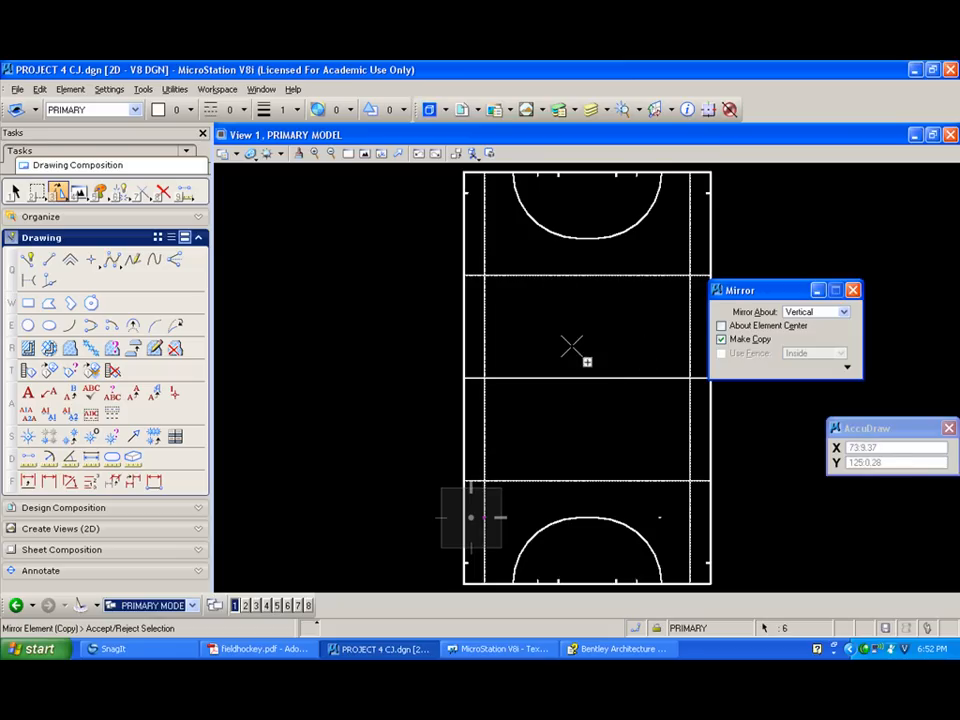
{"action": "left_click", "coordinate": [586, 170]}
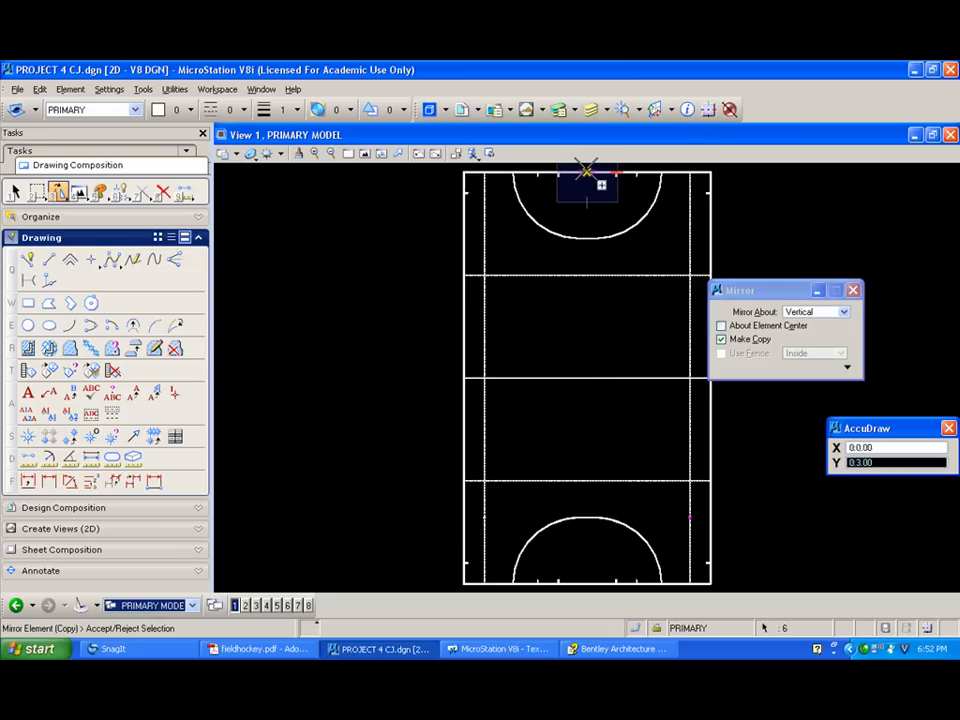
{"action": "key", "text": "Escape"}
Mirror copies of both lower crossbars about the horizontal through the center line's left end onto the upper half of the field.
{"action": "scroll", "coordinate": [476, 530], "scroll_direction": "up", "scroll_amount": 5}
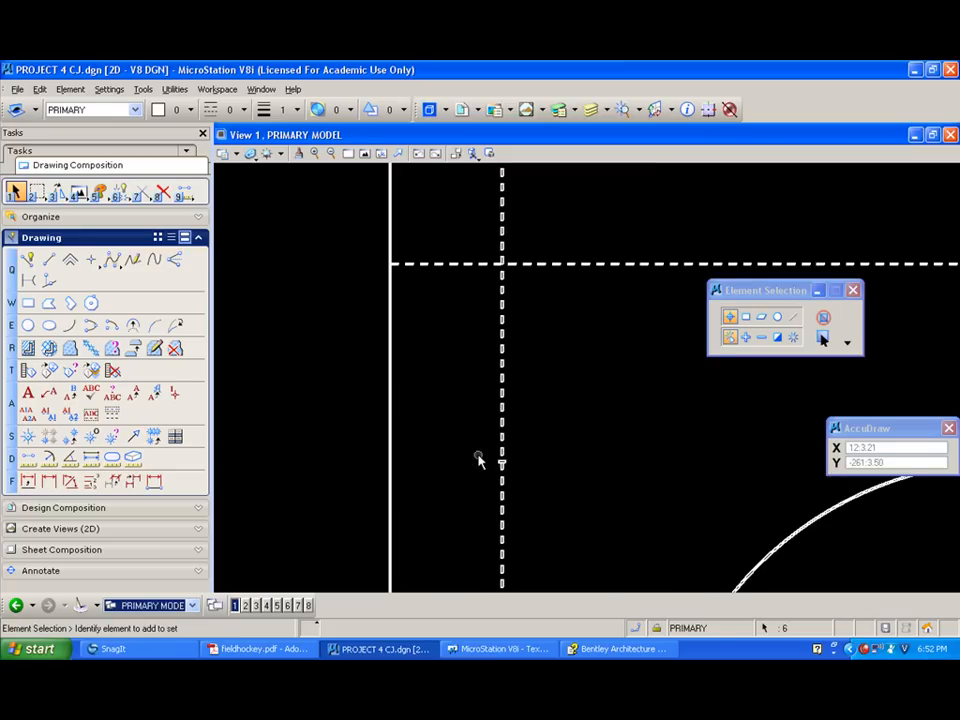
{"action": "scroll", "coordinate": [445, 450], "scroll_direction": "down", "scroll_amount": 5}
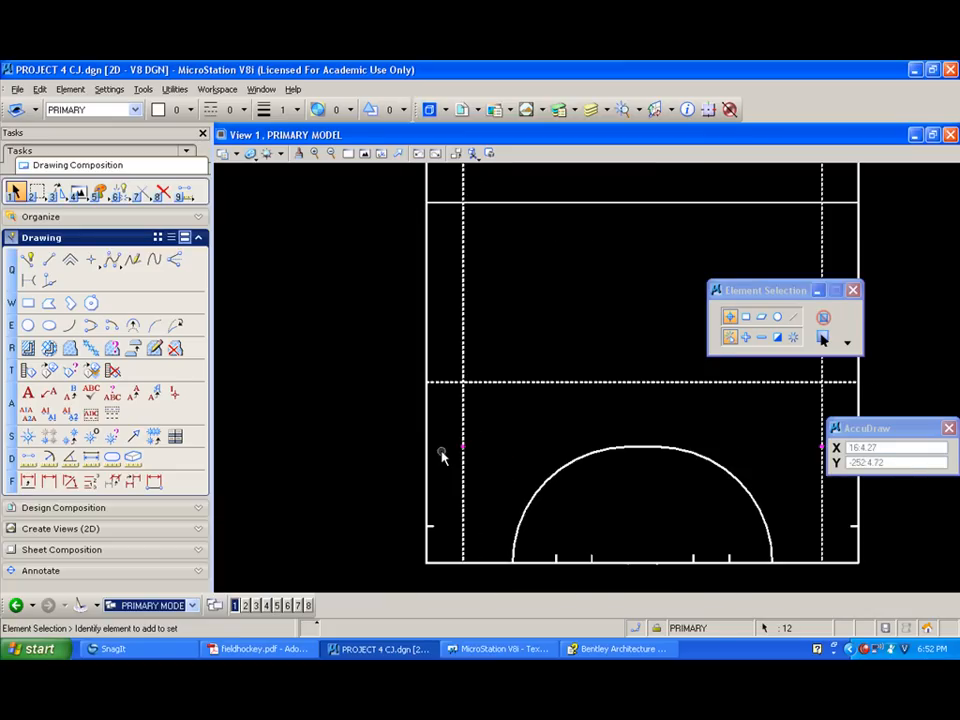
{"action": "scroll", "coordinate": [537, 397], "scroll_direction": "down", "scroll_amount": 2}
{"action": "middle_click_drag", "start_coordinate": [547, 426], "coordinate": [561, 382]}
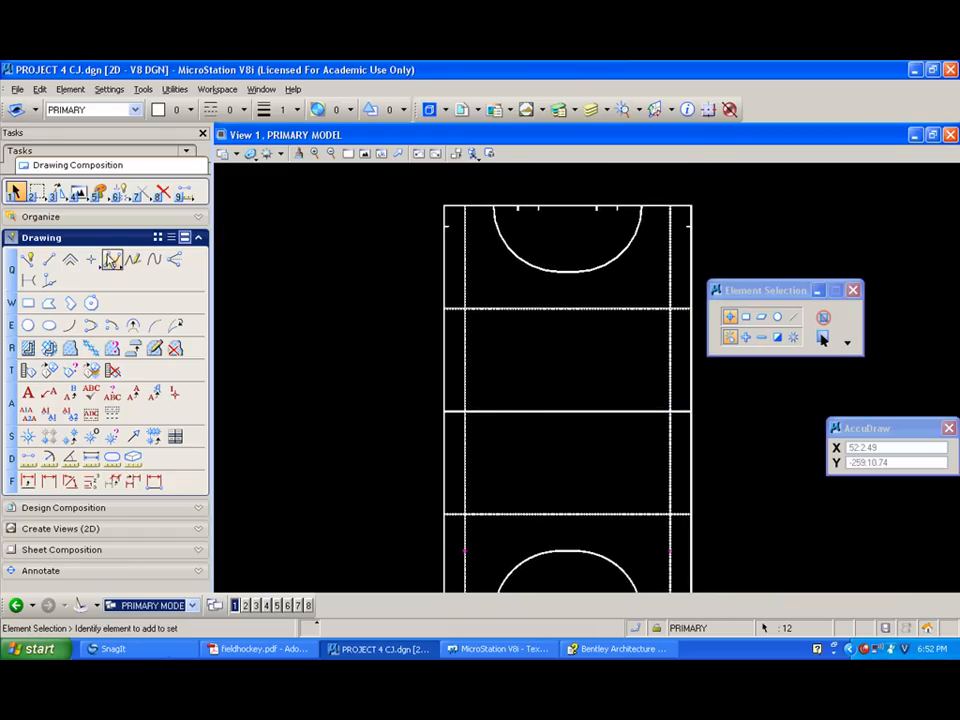
{"action": "left_click", "coordinate": [62, 195]}
{"action": "left_click", "coordinate": [842, 313]}
{"action": "left_click", "coordinate": [816, 324]}
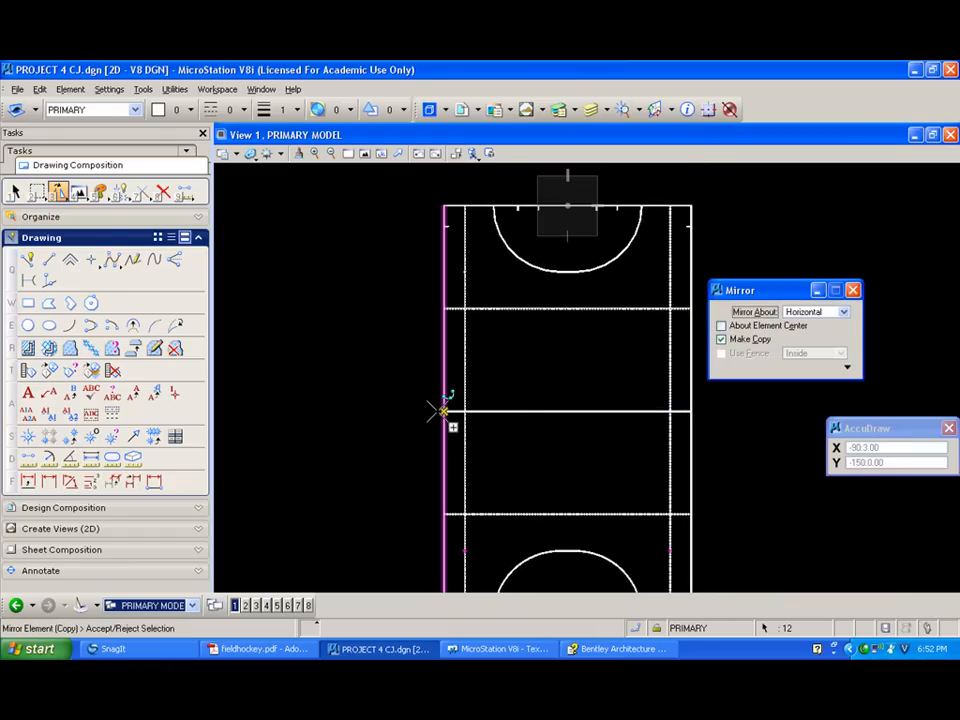
{"action": "scroll", "coordinate": [443, 411], "scroll_direction": "up", "scroll_amount": 2}
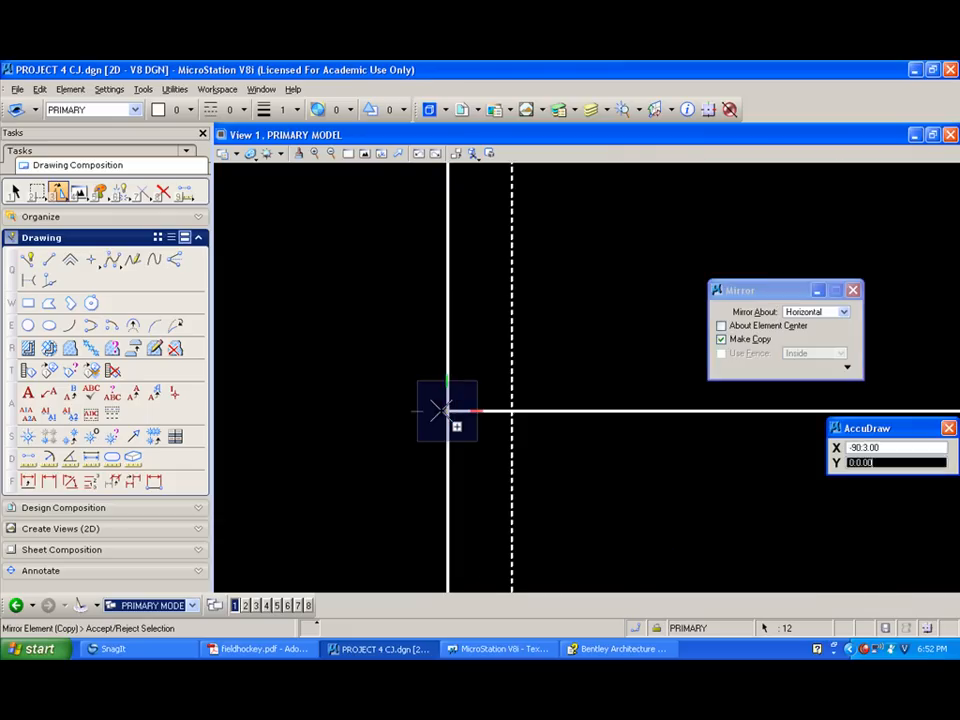
{"action": "key", "text": "Escape"}
Try to extend the upper left crossbar's lower edge and the dash's left side to their intersection, and undo it.
{"action": "scroll", "coordinate": [388, 401], "scroll_direction": "down", "scroll_amount": 2}
{"action": "scroll", "coordinate": [448, 236], "scroll_direction": "up", "scroll_amount": 3}
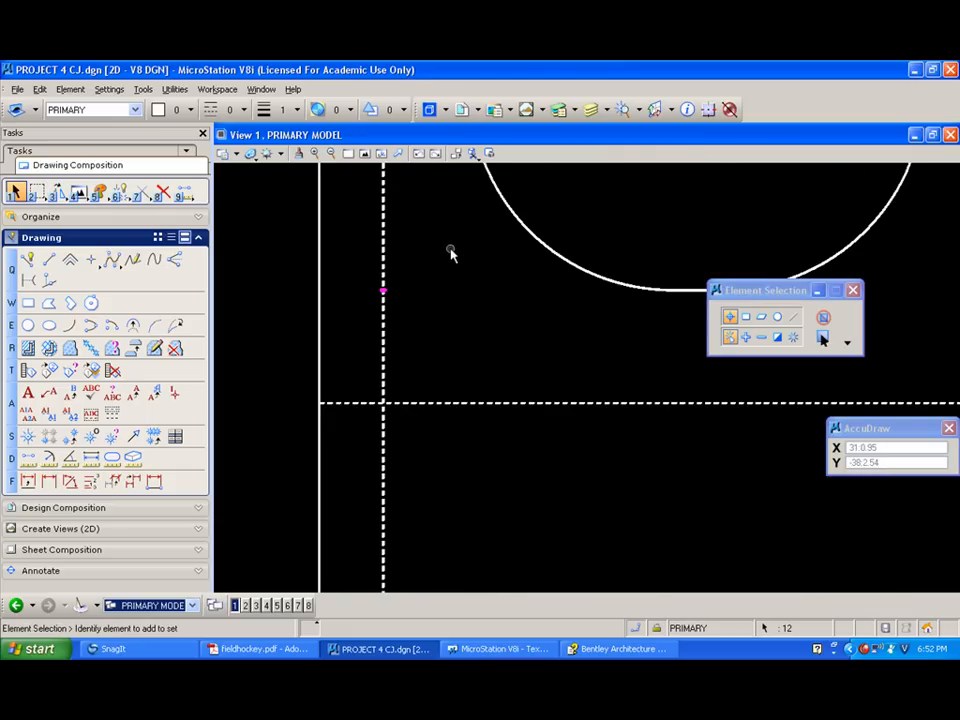
{"action": "scroll", "coordinate": [371, 281], "scroll_direction": "up", "scroll_amount": 5}
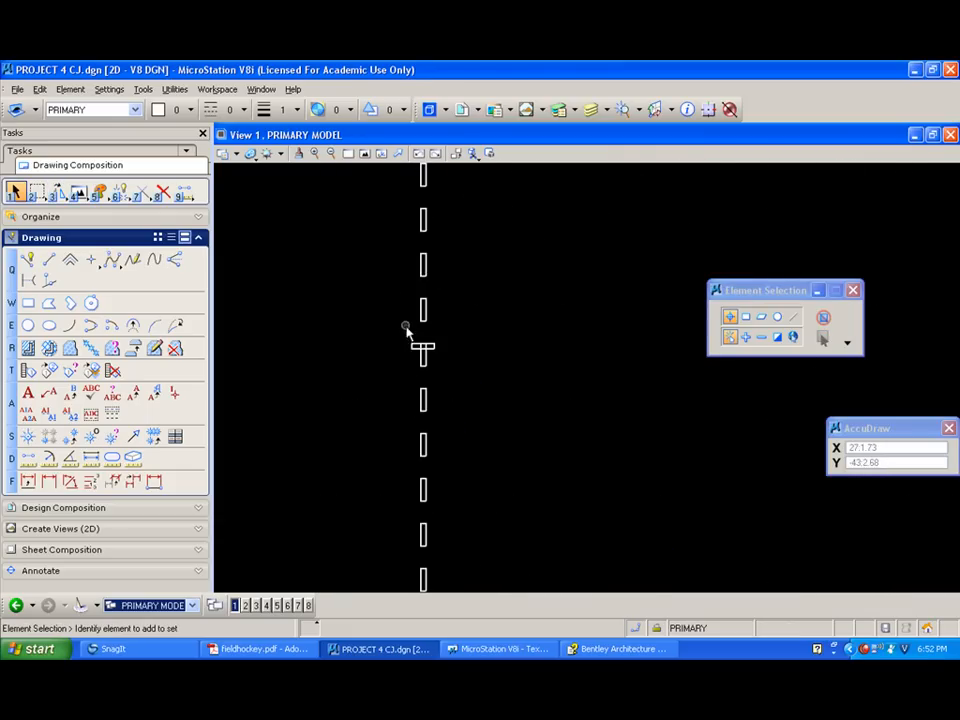
{"action": "left_click", "coordinate": [142, 192]}
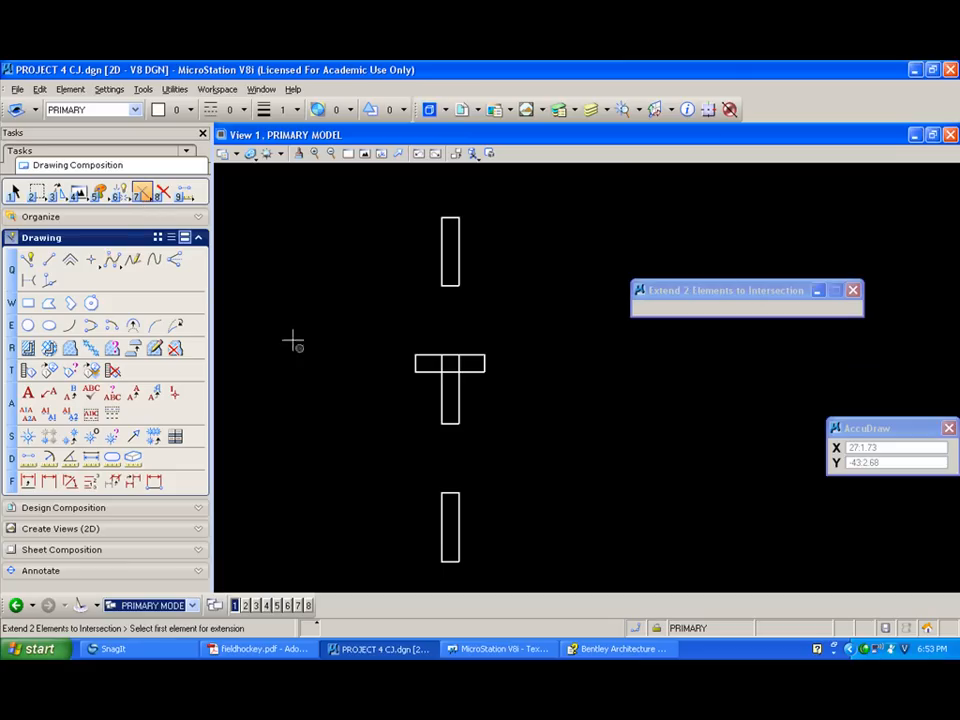
{"action": "left_click", "coordinate": [430, 372]}
{"action": "left_click", "coordinate": [441, 382]}
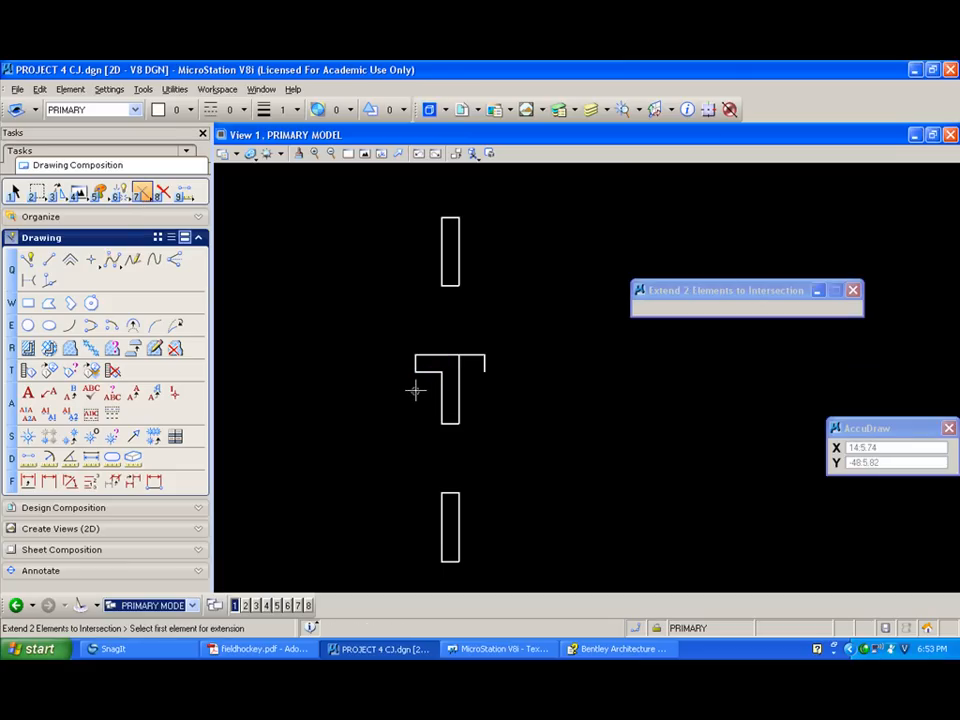
{"action": "key", "text": "ctrl+z"}
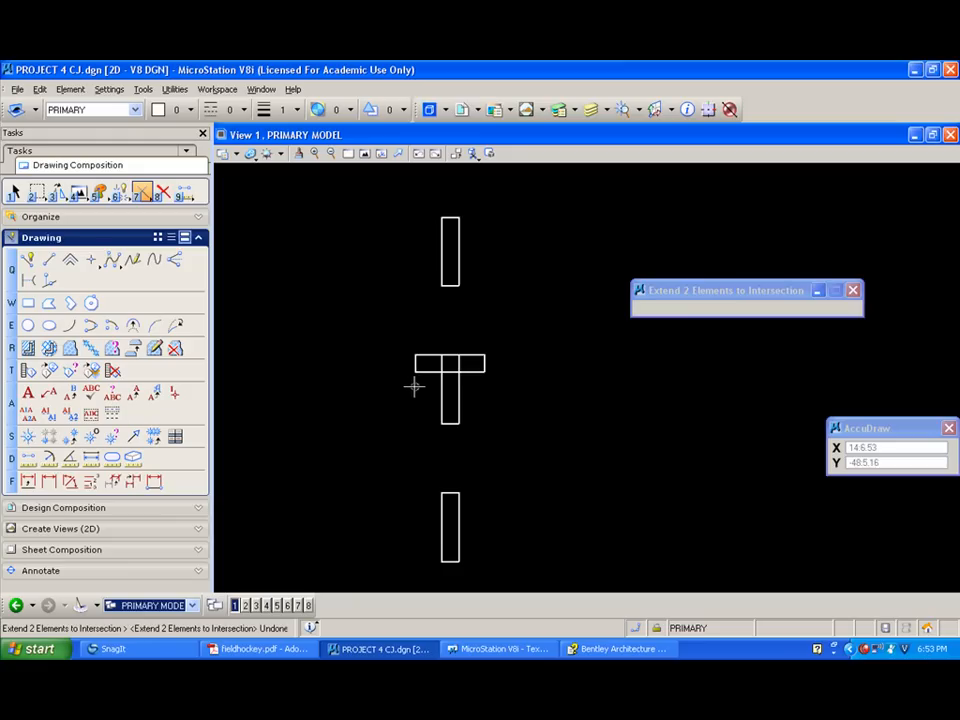
Delete the part of the upper left crossbar's lower edge that runs across the dash.
{"action": "left_click", "coordinate": [141, 190]}
{"action": "left_click", "coordinate": [188, 223]}
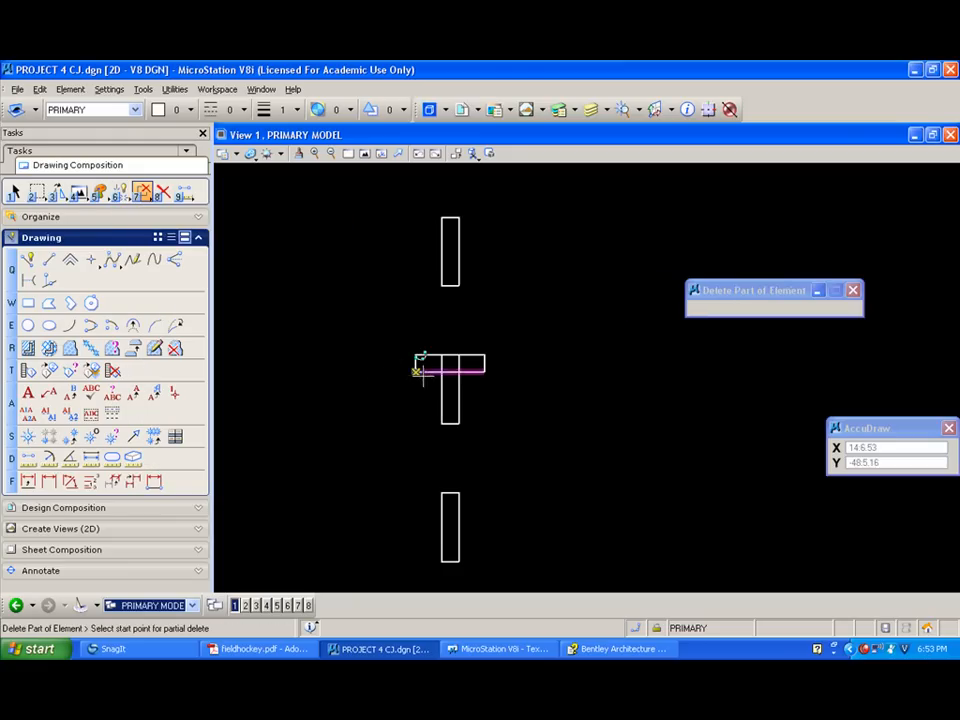
{"action": "left_click", "coordinate": [425, 370]}
{"action": "left_click", "coordinate": [460, 371]}
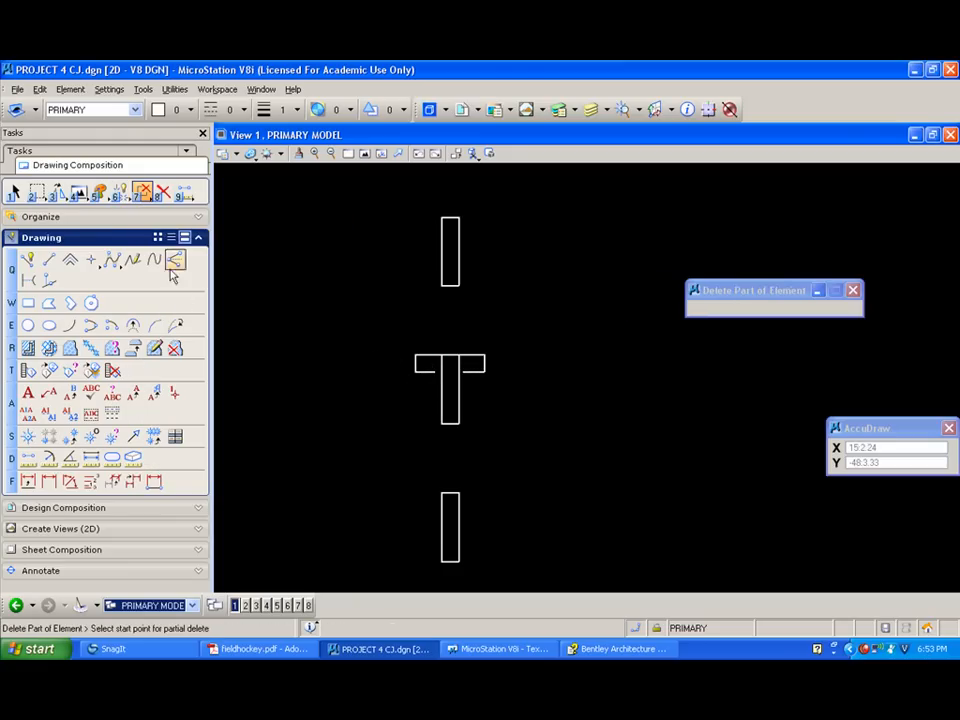
Extend the upper left crossbar's lower edges and the dash's sides to their intersections, forming a clean T.
{"action": "left_click", "coordinate": [135, 196]}
{"action": "left_click", "coordinate": [236, 285]}
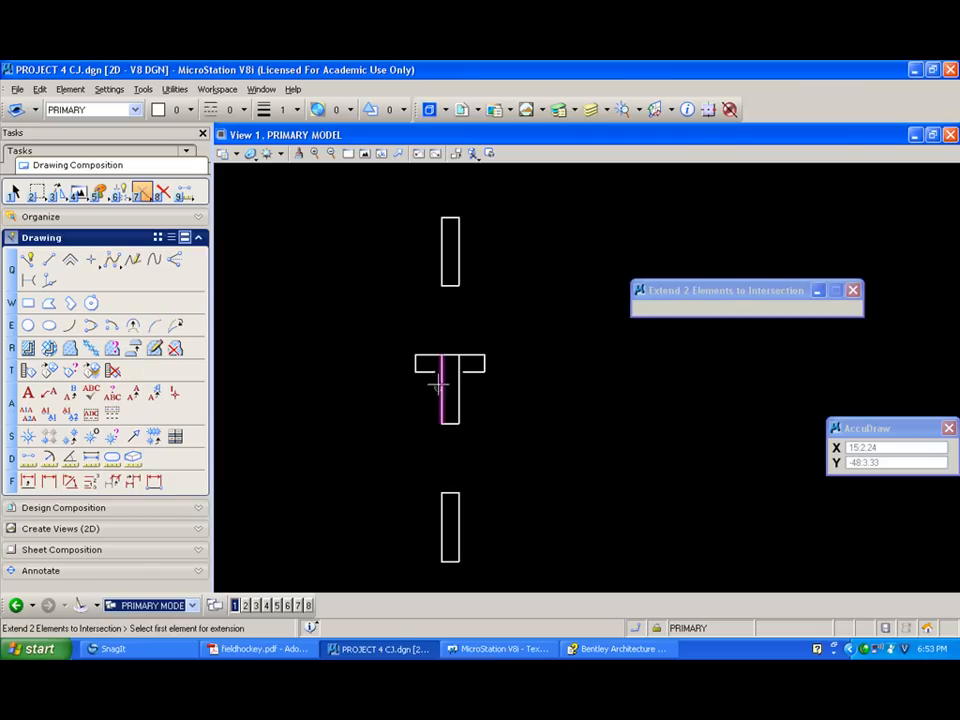
{"action": "left_click", "coordinate": [442, 385]}
{"action": "left_click", "coordinate": [427, 372]}
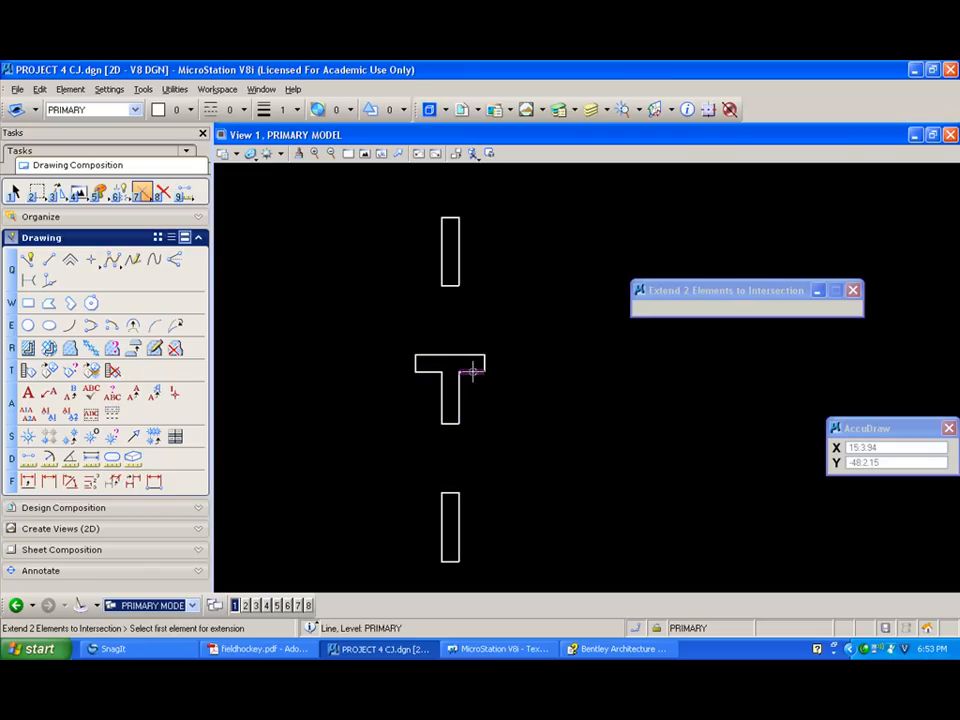
Delete the part of the upper right crossbar's lower edge that runs across the dash.
{"action": "scroll", "coordinate": [455, 392], "scroll_direction": "down", "scroll_amount": 6}
{"action": "middle_click_drag", "start_coordinate": [322, 354], "coordinate": [536, 386]}
{"action": "scroll", "coordinate": [536, 386], "scroll_direction": "up", "scroll_amount": 8}
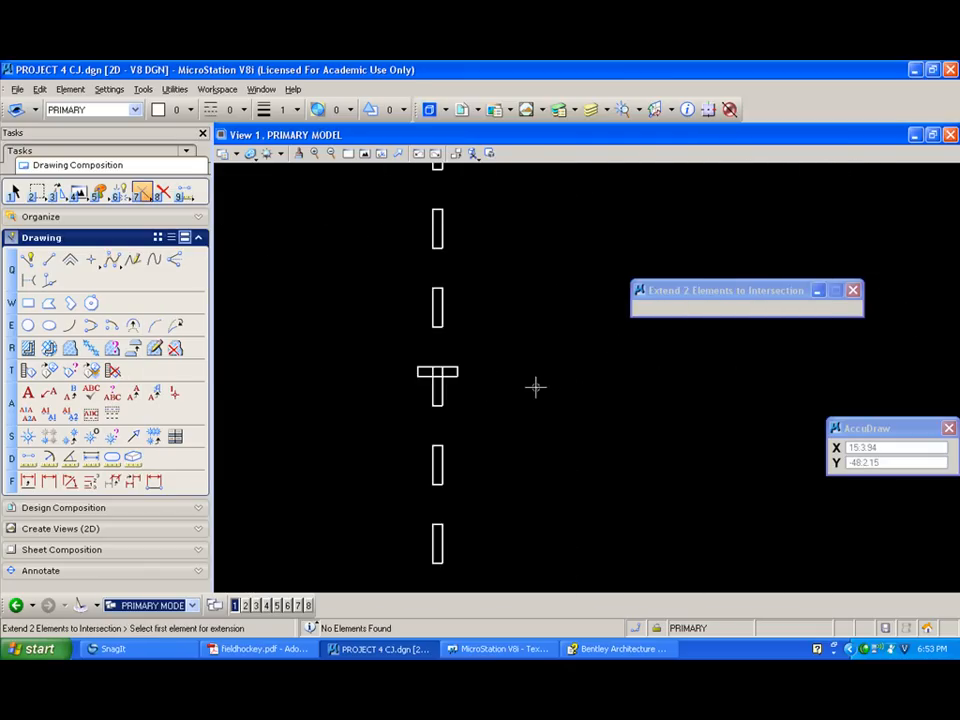
{"action": "left_click_drag", "start_coordinate": [141, 191], "coordinate": [193, 229]}
{"action": "left_click", "coordinate": [355, 363]}
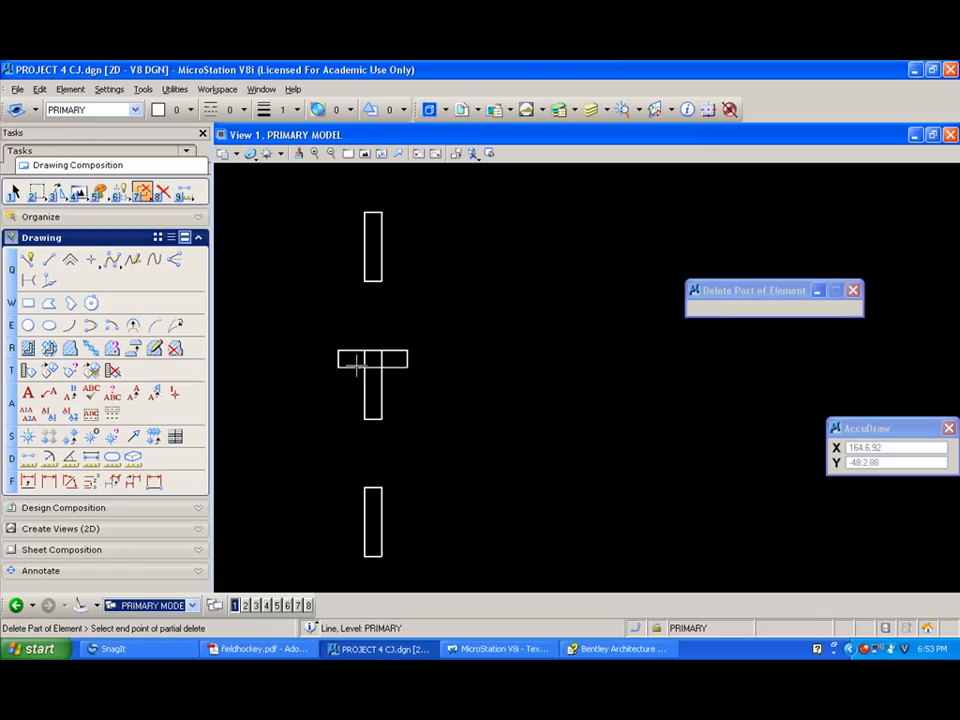
{"action": "left_click", "coordinate": [380, 362]}
Extend the upper right crossbar's lower edges and the dash's sides to their intersections to form a T.
{"action": "left_click_drag", "start_coordinate": [143, 191], "coordinate": [167, 313]}
{"action": "left_click", "coordinate": [354, 368]}
{"action": "left_click", "coordinate": [365, 381]}
{"action": "left_click", "coordinate": [341, 388]}
{"action": "left_click", "coordinate": [383, 385]}
{"action": "left_click", "coordinate": [391, 368]}
{"action": "left_click", "coordinate": [396, 384]}
Join the lower right crossbar's lower edges to the dash's sides at their intersections and delete the edge dividing them.
{"action": "scroll", "coordinate": [396, 384], "scroll_direction": "down", "scroll_amount": 5}
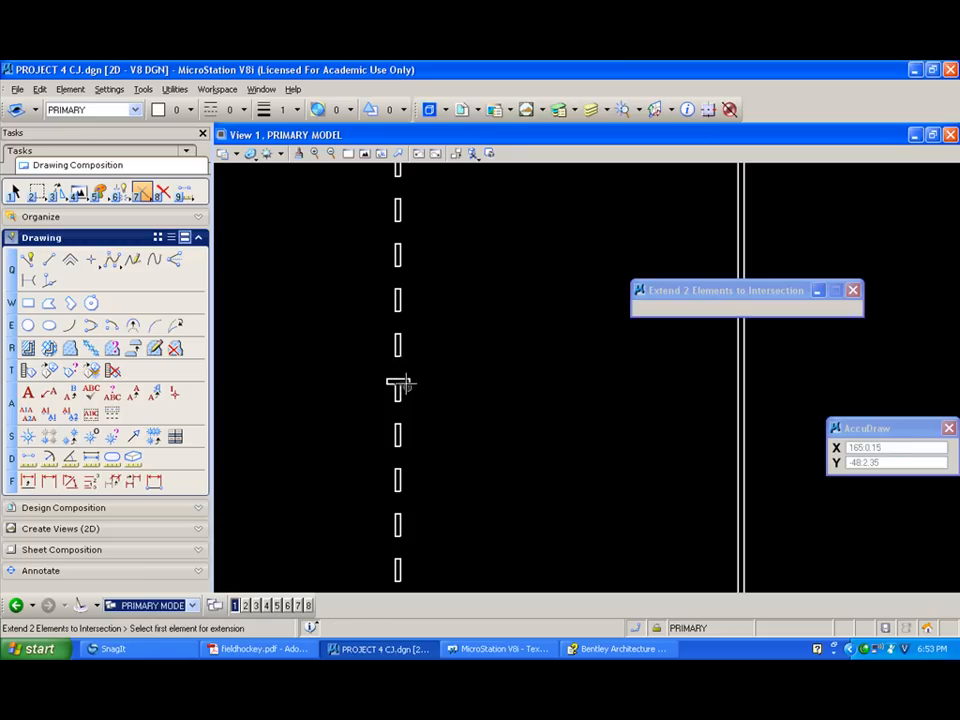
{"action": "middle_click_drag", "start_coordinate": [343, 294], "coordinate": [340, 362]}
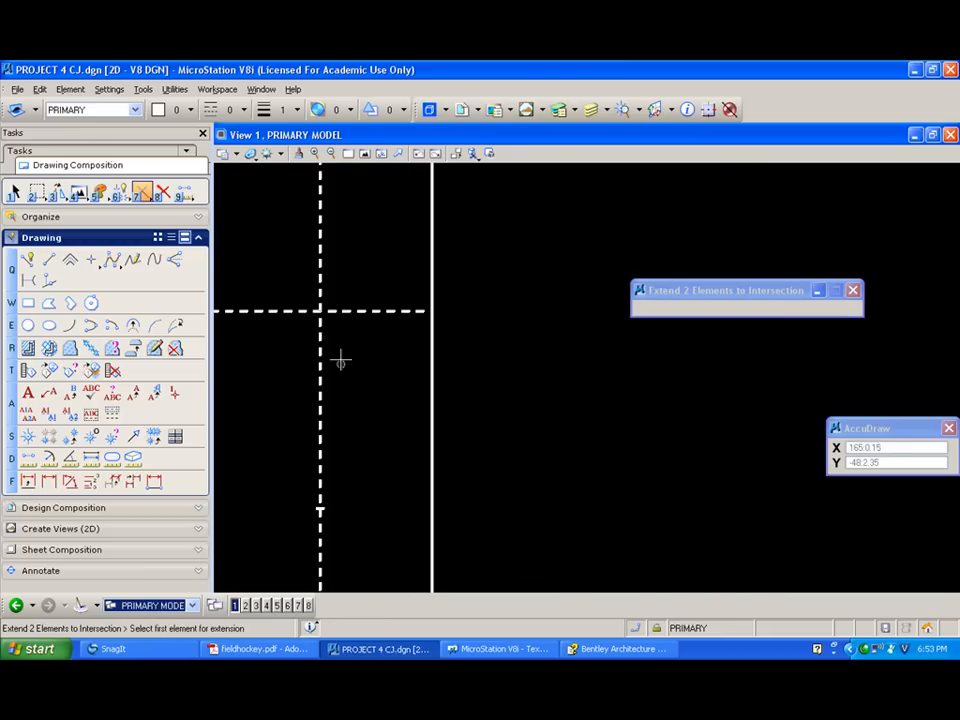
{"action": "scroll", "coordinate": [288, 502], "scroll_direction": "up", "scroll_amount": 8}
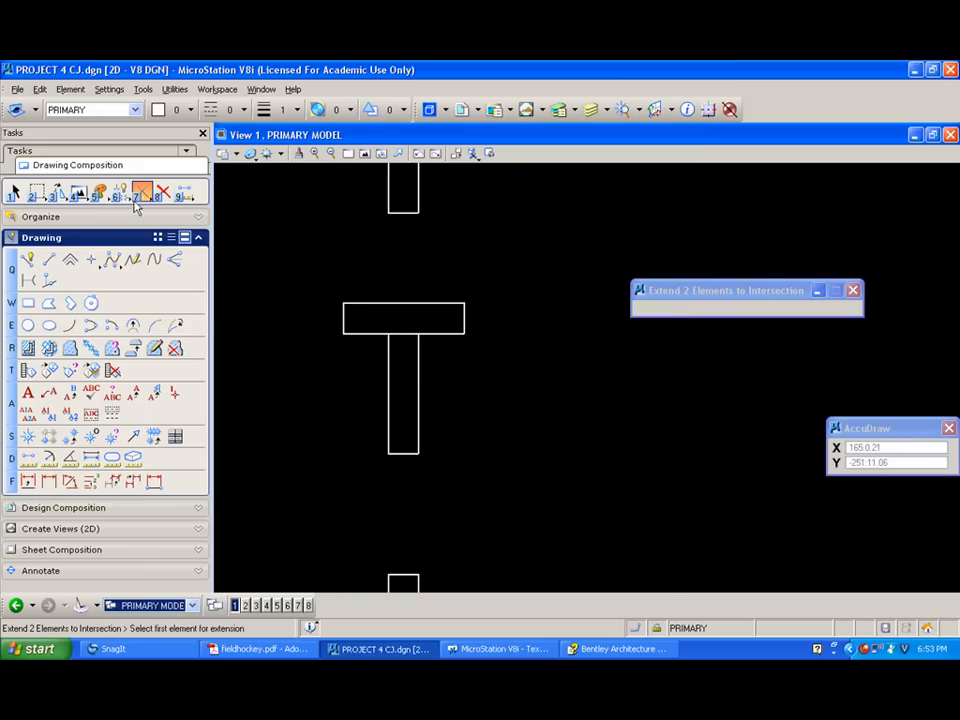
{"action": "left_click", "coordinate": [339, 360]}
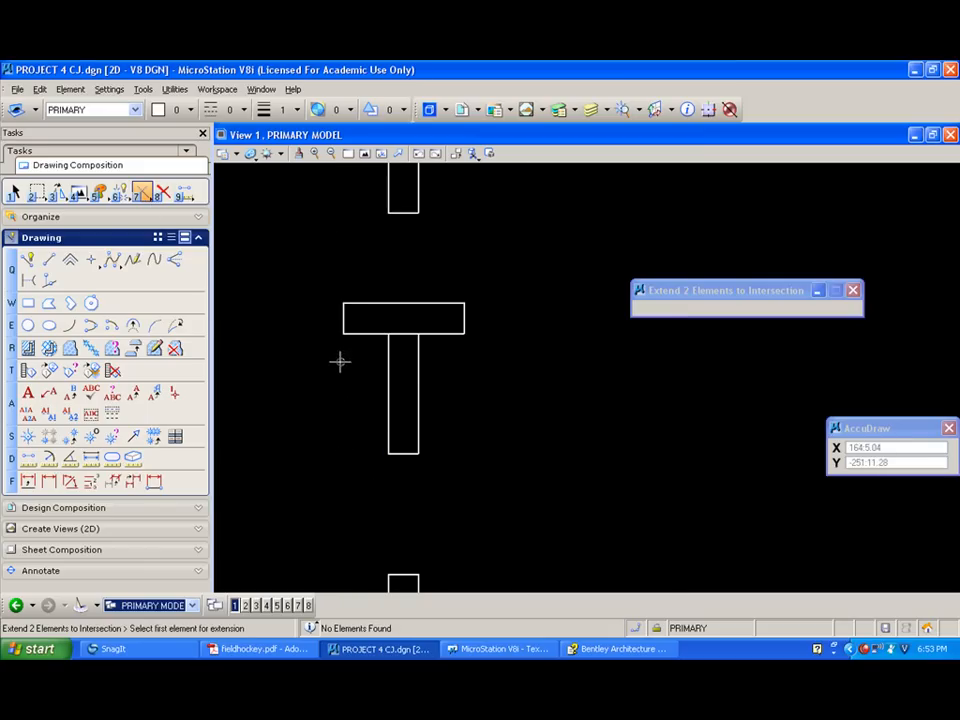
{"action": "left_click", "coordinate": [419, 356]}
{"action": "right_click", "coordinate": [442, 342]}
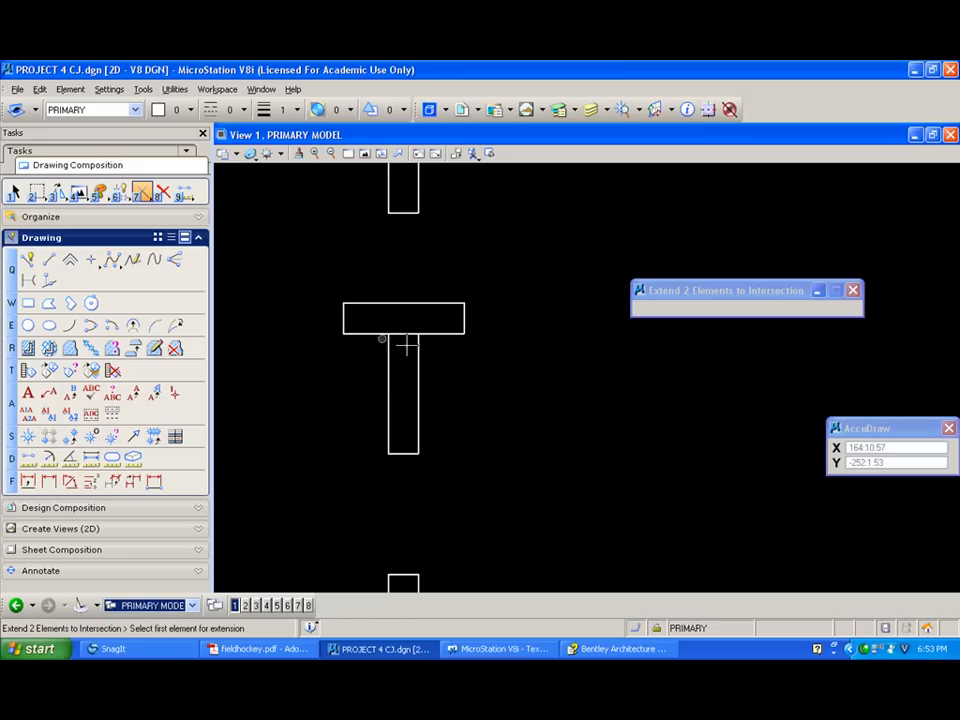
{"action": "left_click", "coordinate": [163, 192]}
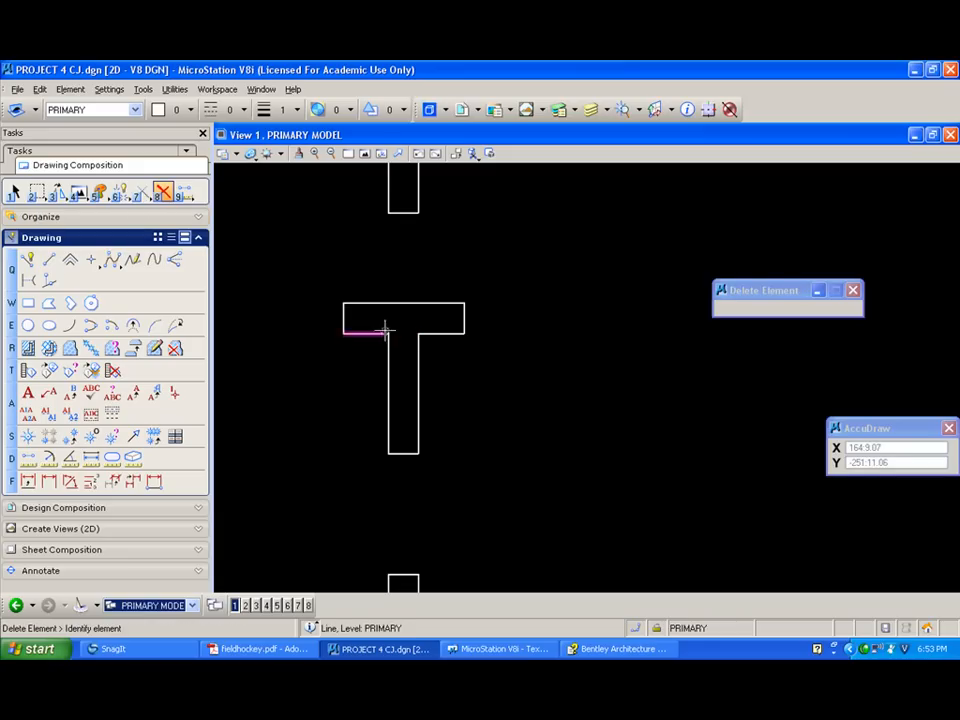
Extend the lower left crossbar's lower edges and the dash's sides to their intersections.
{"action": "scroll", "coordinate": [378, 325], "scroll_direction": "down", "scroll_amount": 2}
{"action": "scroll", "coordinate": [540, 350], "scroll_direction": "down", "scroll_amount": 3}
{"action": "mouse_move", "coordinate": [591, 358]}
{"action": "middle_mouse_down"}
{"action": "mouse_move", "coordinate": [267, 337]}
{"action": "mouse_move", "coordinate": [282, 346]}
{"action": "mouse_move", "coordinate": [291, 403]}
{"action": "middle_mouse_up"}
{"action": "scroll", "coordinate": [538, 423], "scroll_direction": "up", "scroll_amount": 5}
{"action": "scroll", "coordinate": [687, 325], "scroll_direction": "down", "scroll_amount": 2}
{"action": "left_click", "coordinate": [143, 193]}
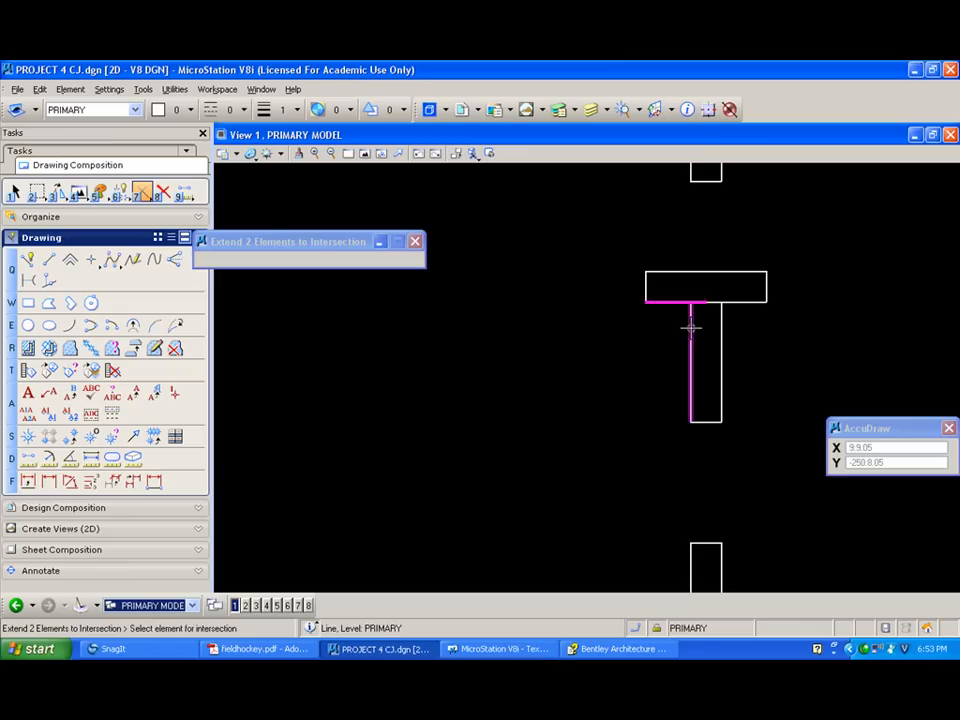
{"action": "left_click", "coordinate": [737, 302]}
{"action": "left_click", "coordinate": [735, 324]}
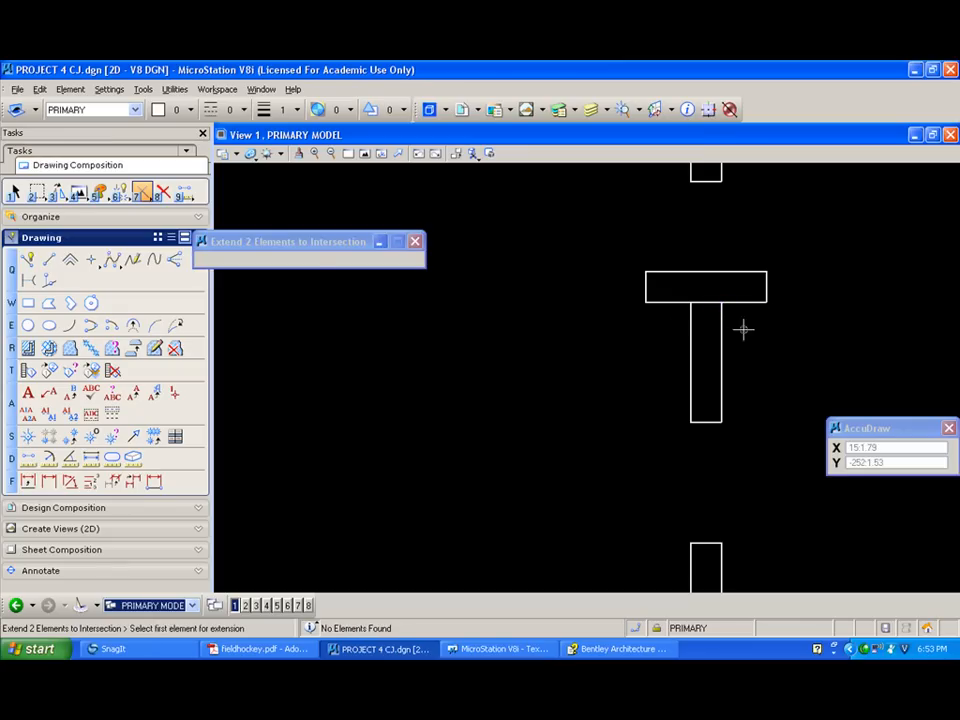
Delete the edge dividing the lower left crossbar from its dash, and fit the whole field in the view.
{"action": "left_click", "coordinate": [163, 191]}
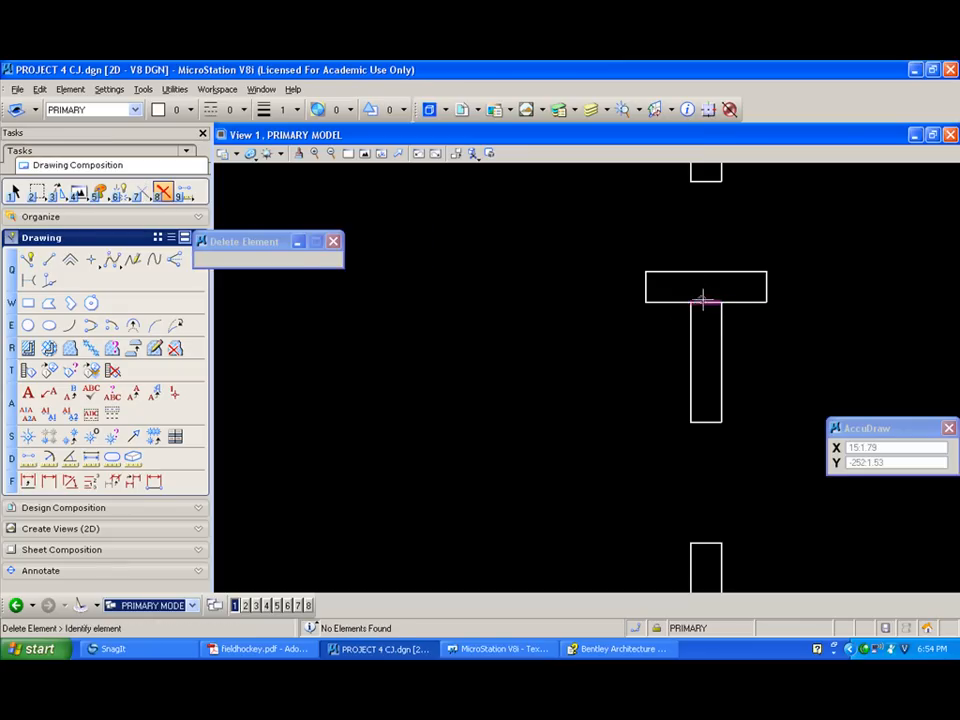
{"action": "scroll", "coordinate": [517, 343], "scroll_direction": "down", "scroll_amount": 2}
{"action": "left_click", "coordinate": [366, 153]}
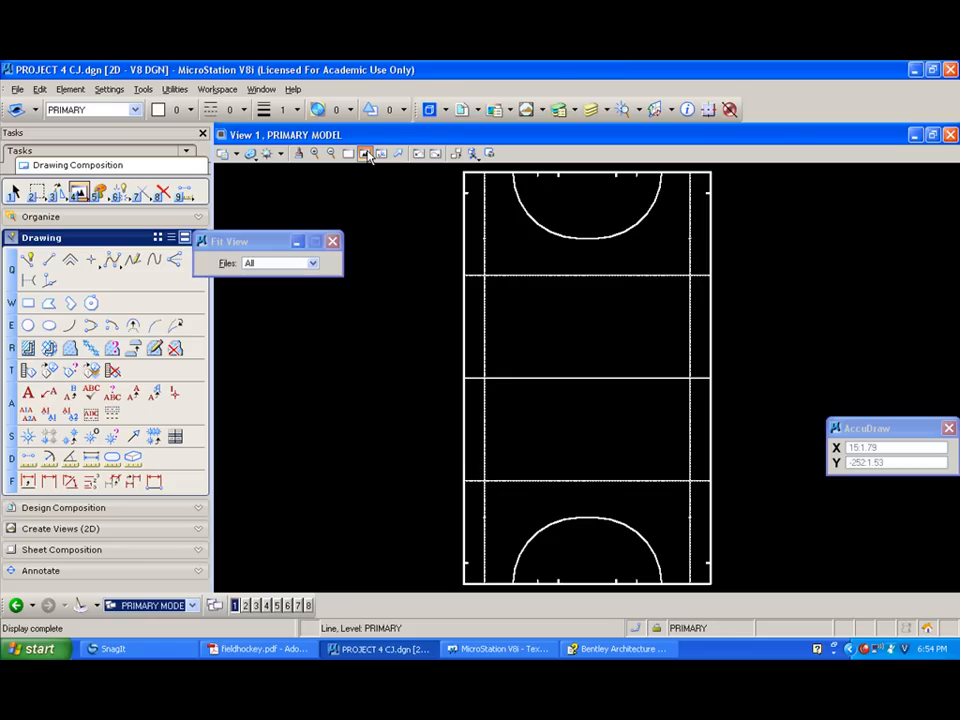
Draw a diagonal guide line from the outer to the inner boundary corner at the field's upper left.
{"action": "scroll", "coordinate": [470, 168], "scroll_direction": "up", "scroll_amount": 5}
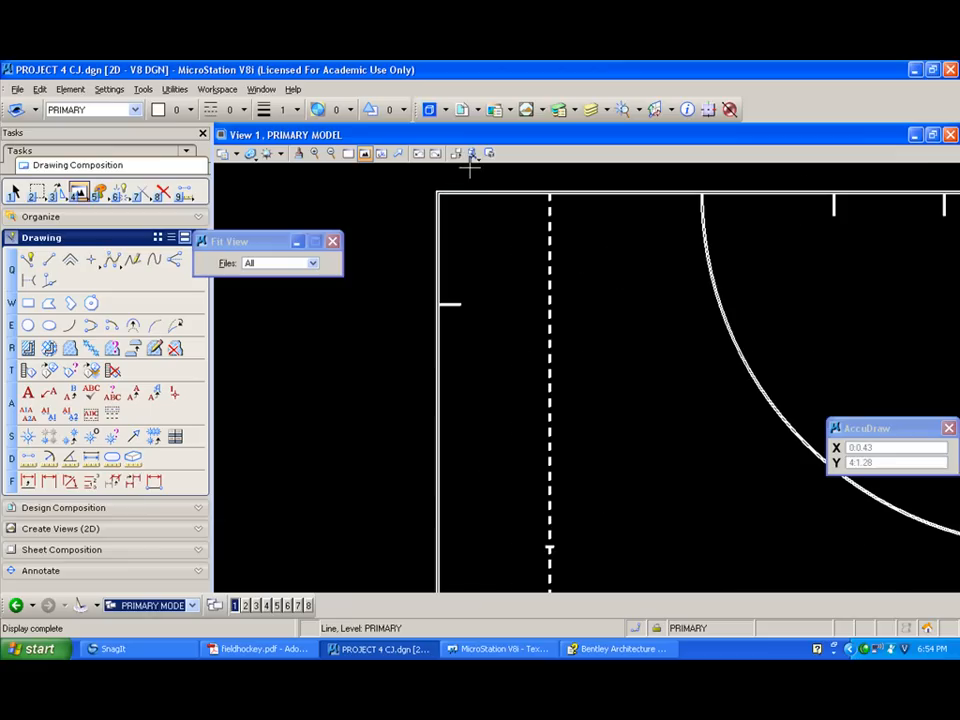
{"action": "scroll", "coordinate": [460, 170], "scroll_direction": "up", "scroll_amount": 3}
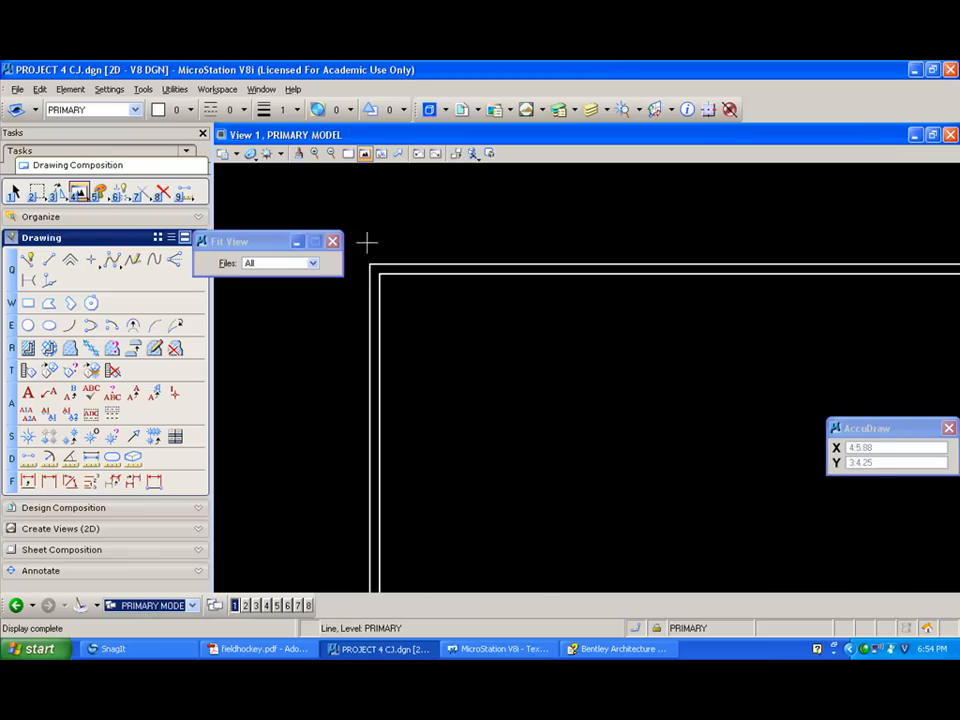
{"action": "scroll", "coordinate": [372, 263], "scroll_direction": "up", "scroll_amount": 2}
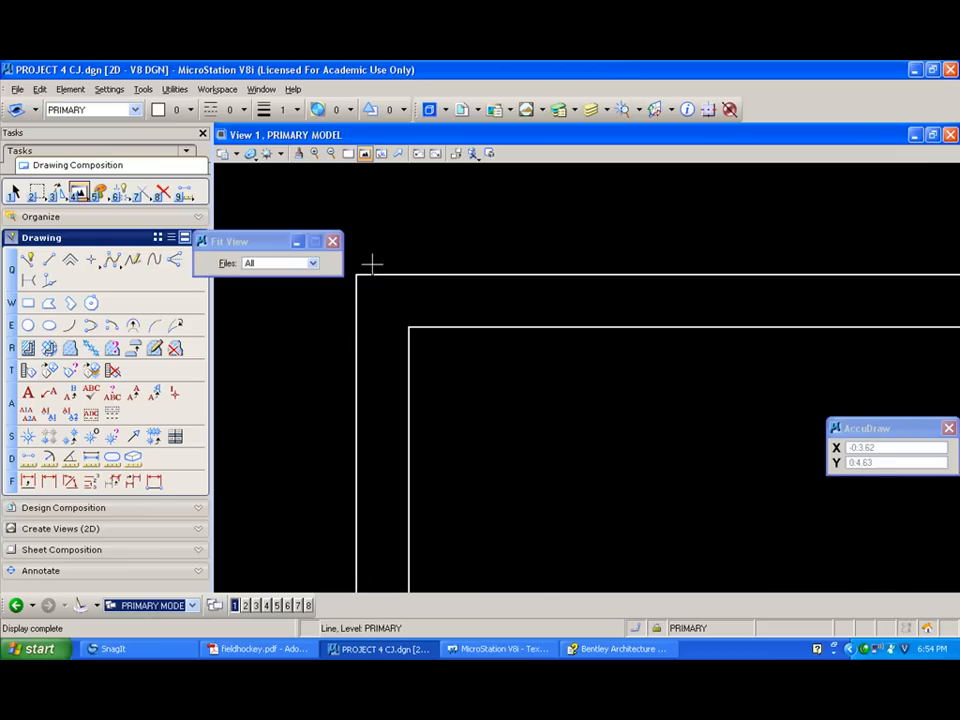
{"action": "left_click", "coordinate": [28, 259]}
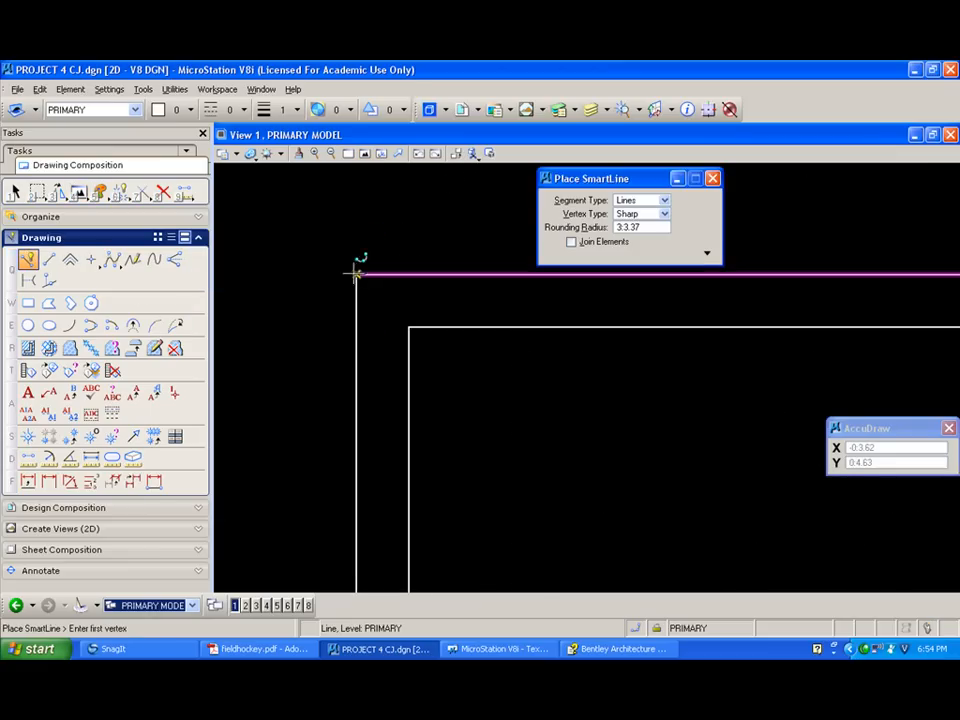
{"action": "left_click", "coordinate": [357, 275]}
{"action": "left_click", "coordinate": [408, 326]}
{"action": "right_click", "coordinate": [299, 264]}
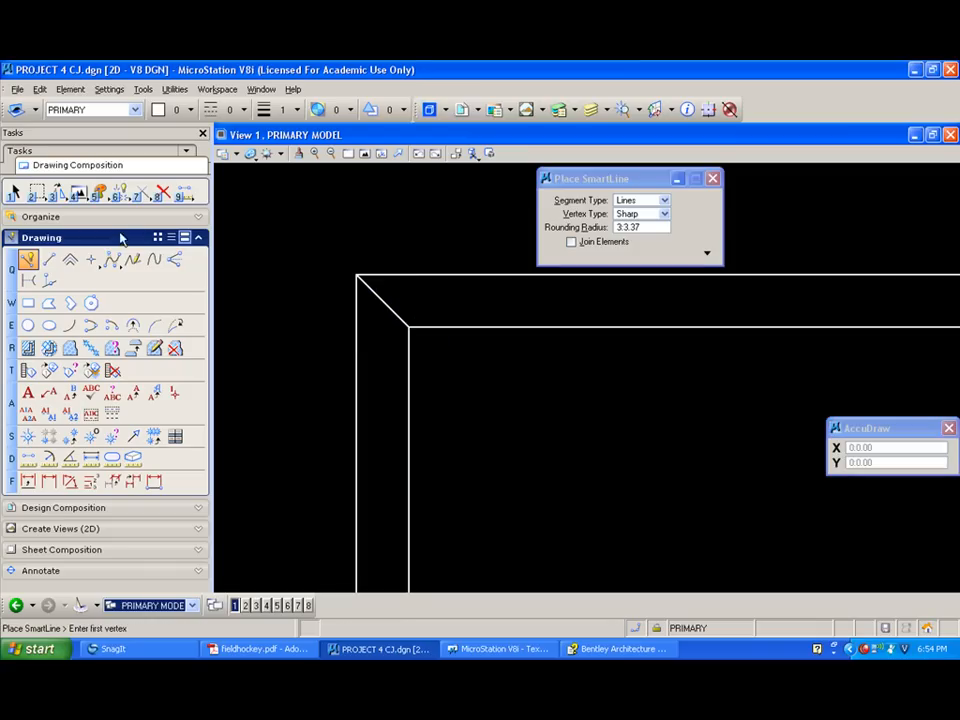
Place a circle with a radius of :3 centred on the diagonal guide line's midpoint, and delete the guide line.
{"action": "left_click", "coordinate": [28, 326]}
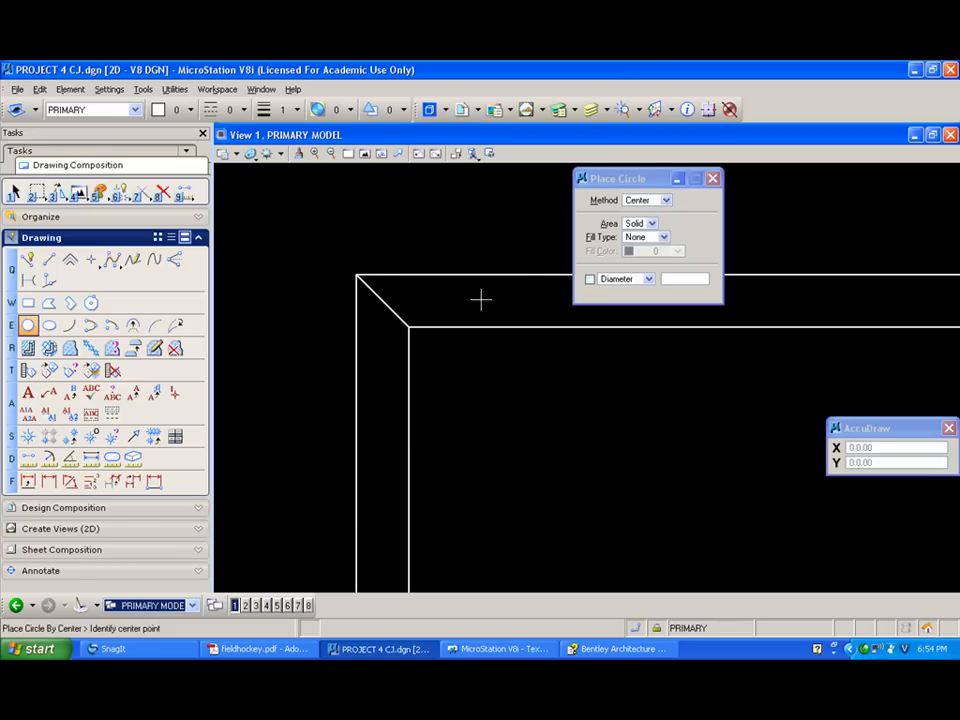
{"action": "left_click", "coordinate": [382, 300]}
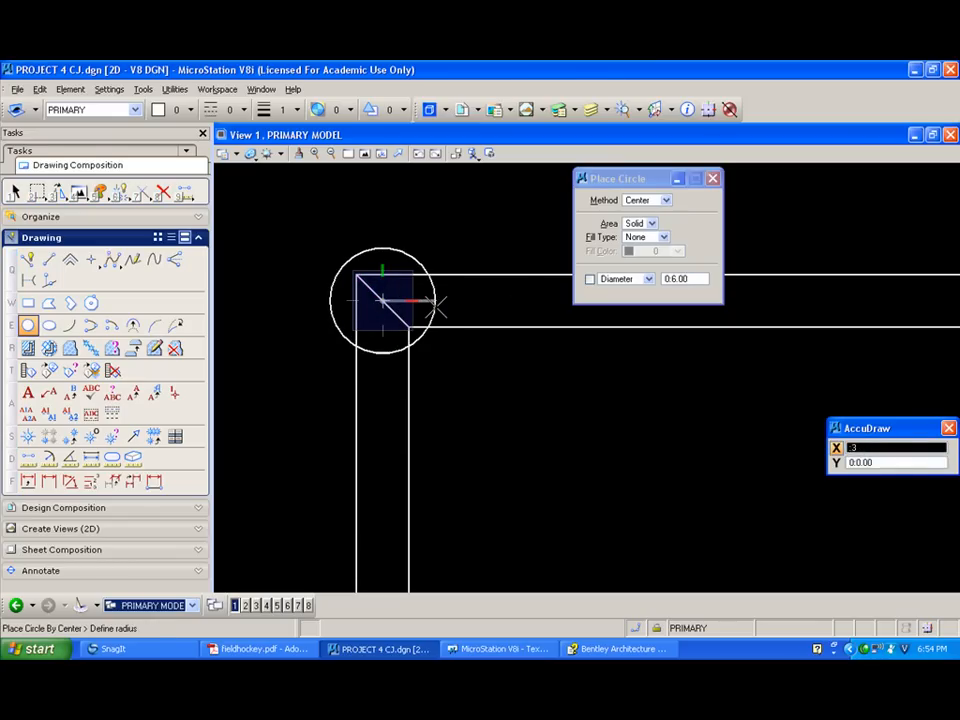
{"action": "left_click", "coordinate": [430, 301]}
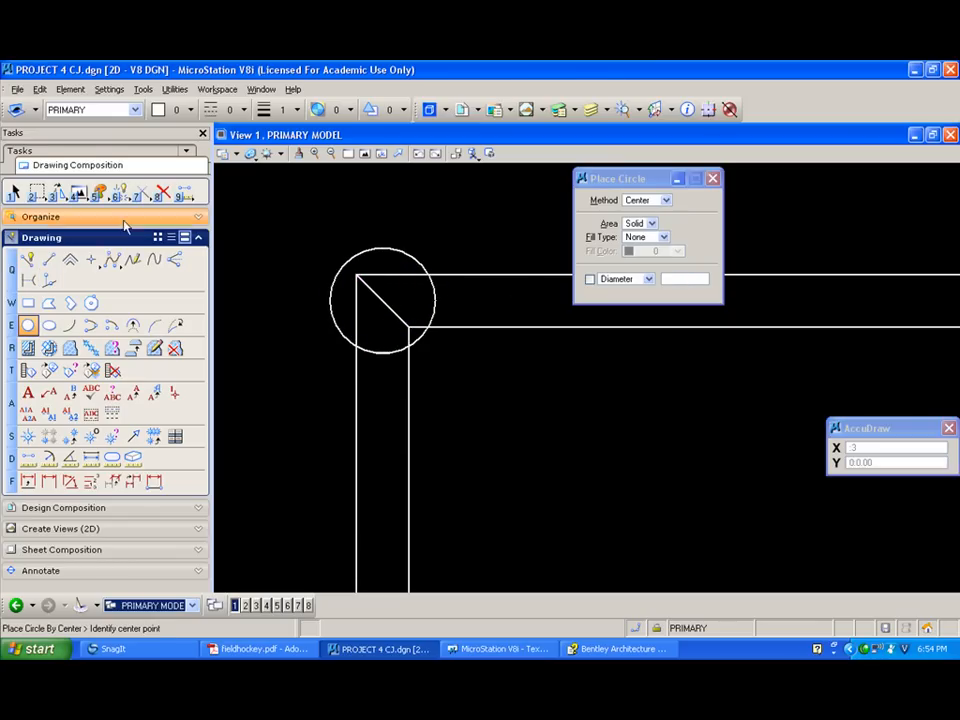
{"action": "left_click", "coordinate": [163, 192]}
{"action": "left_click", "coordinate": [381, 303]}
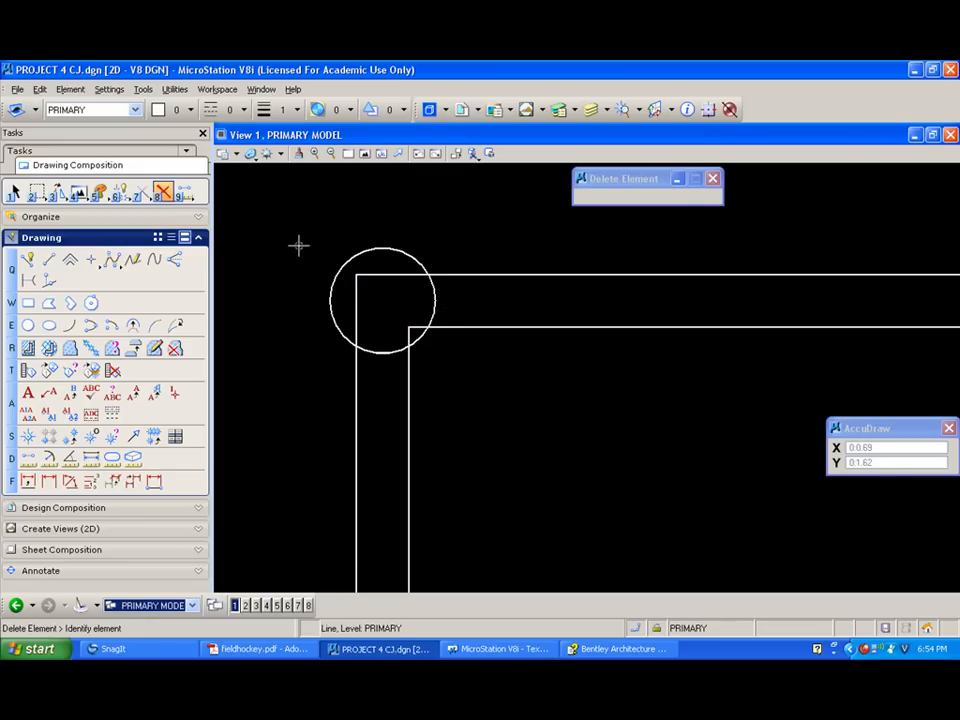
Mirror a copy of the upper left corner circle about a vertical axis through the midpoint of the top boundary line.
{"action": "scroll", "coordinate": [298, 243], "scroll_direction": "down", "scroll_amount": 5}
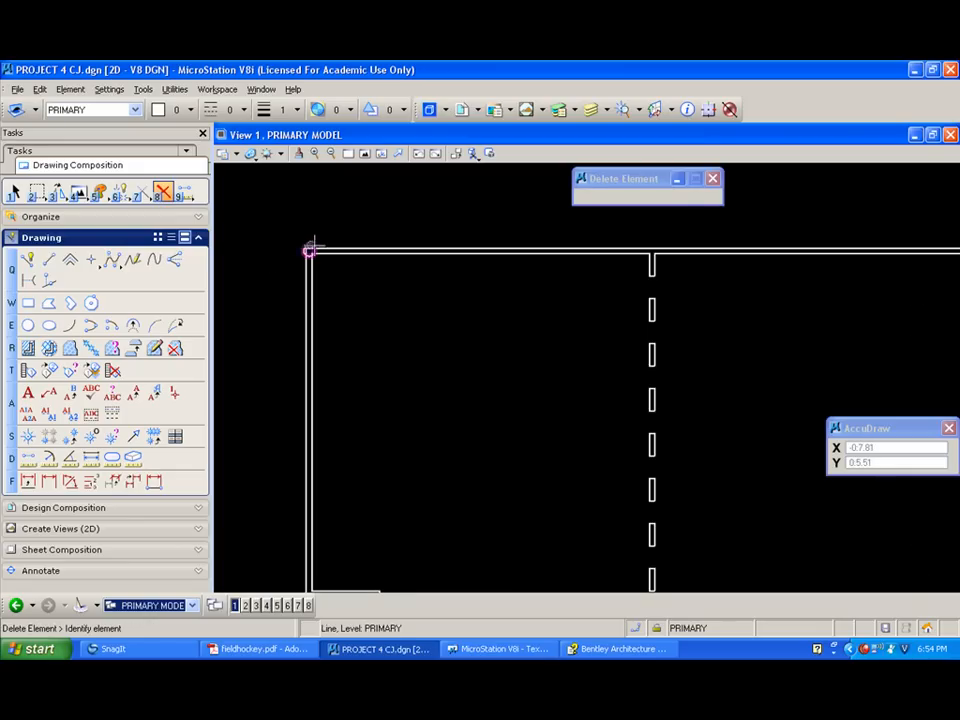
{"action": "left_click", "coordinate": [366, 154]}
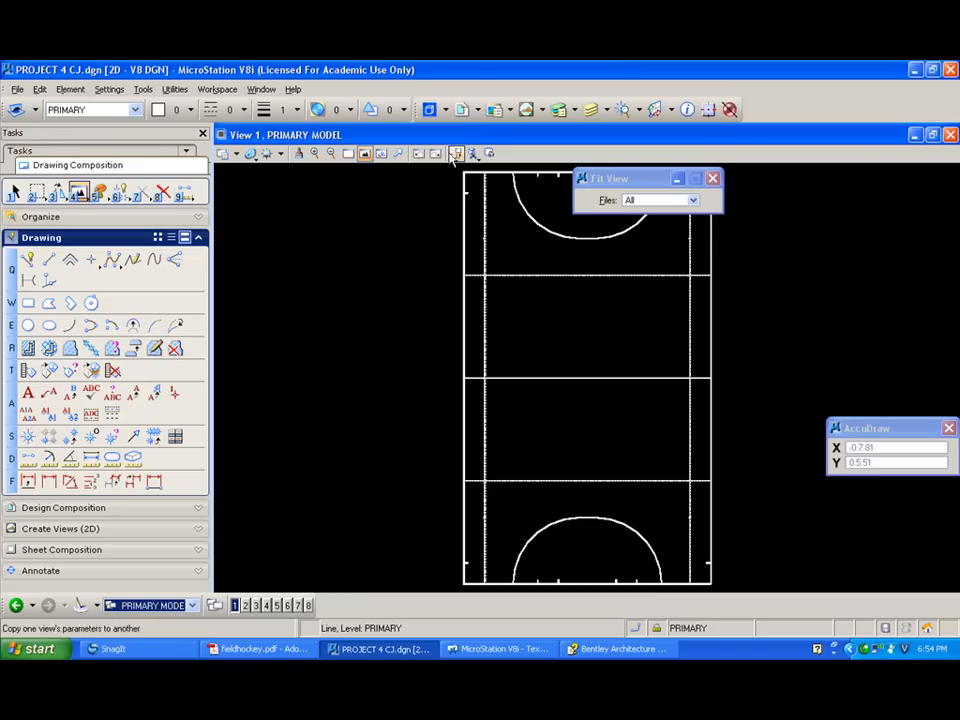
{"action": "left_click", "coordinate": [14, 191]}
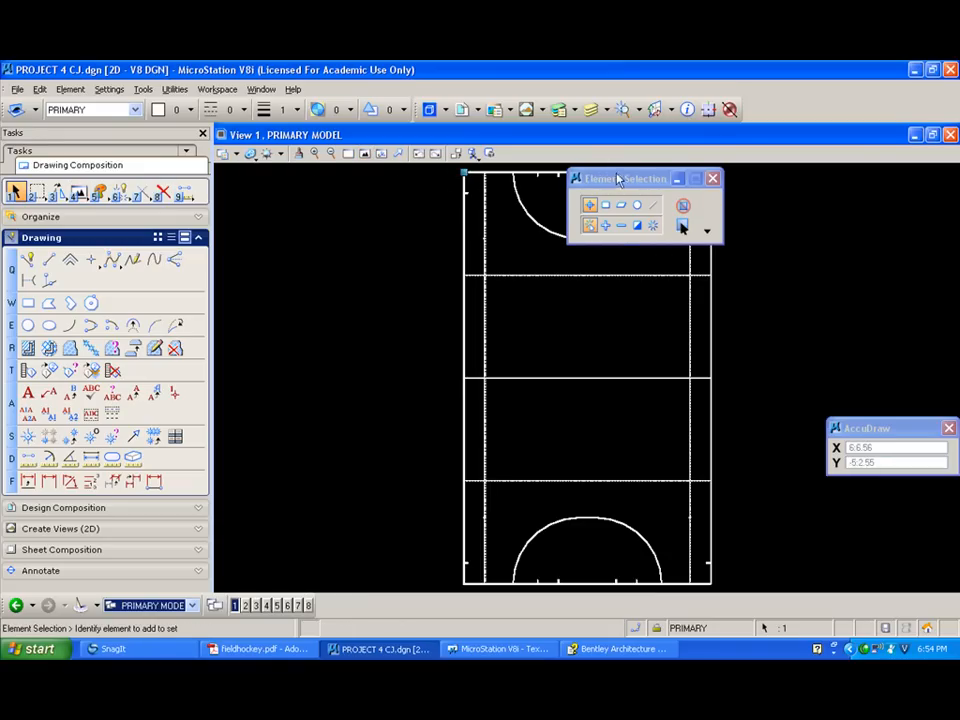
{"action": "left_click_drag", "start_coordinate": [620, 182], "coordinate": [611, 317]}
{"action": "scroll", "coordinate": [467, 180], "scroll_direction": "up", "scroll_amount": 4}
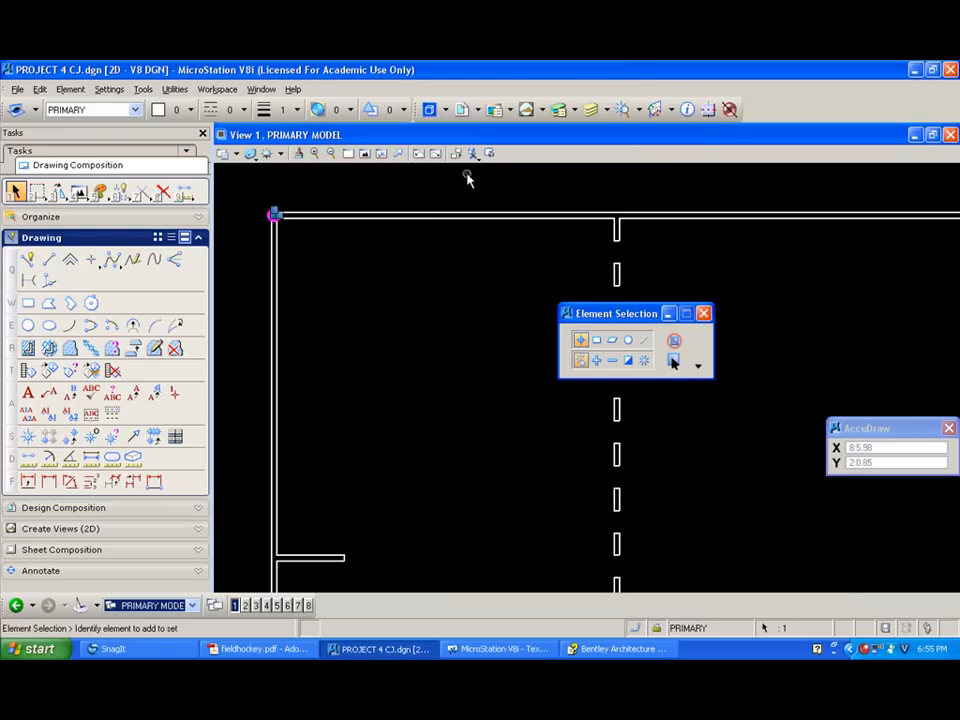
{"action": "scroll", "coordinate": [482, 204], "scroll_direction": "down", "scroll_amount": 4}
{"action": "scroll", "coordinate": [764, 203], "scroll_direction": "down", "scroll_amount": 1}
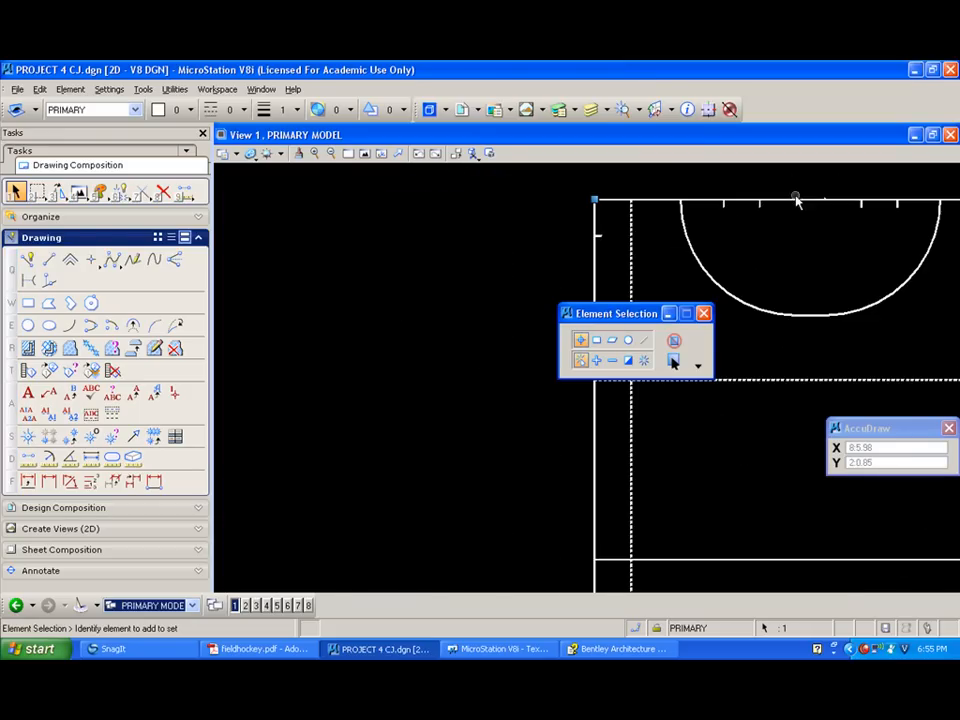
{"action": "left_click", "coordinate": [57, 191]}
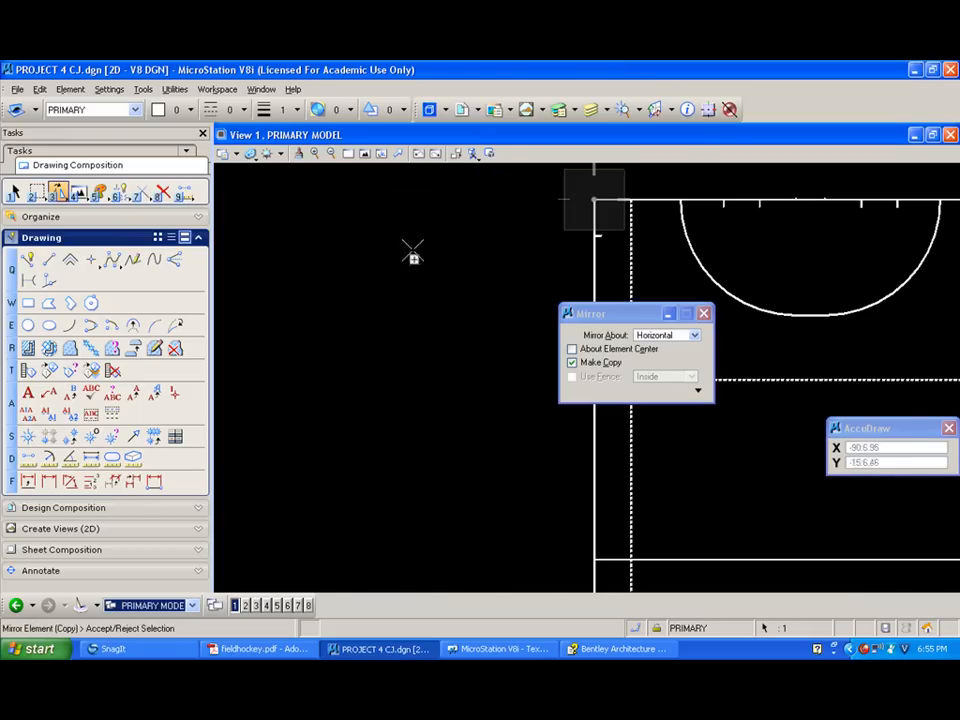
{"action": "left_click", "coordinate": [665, 335]}
{"action": "left_click", "coordinate": [658, 320]}
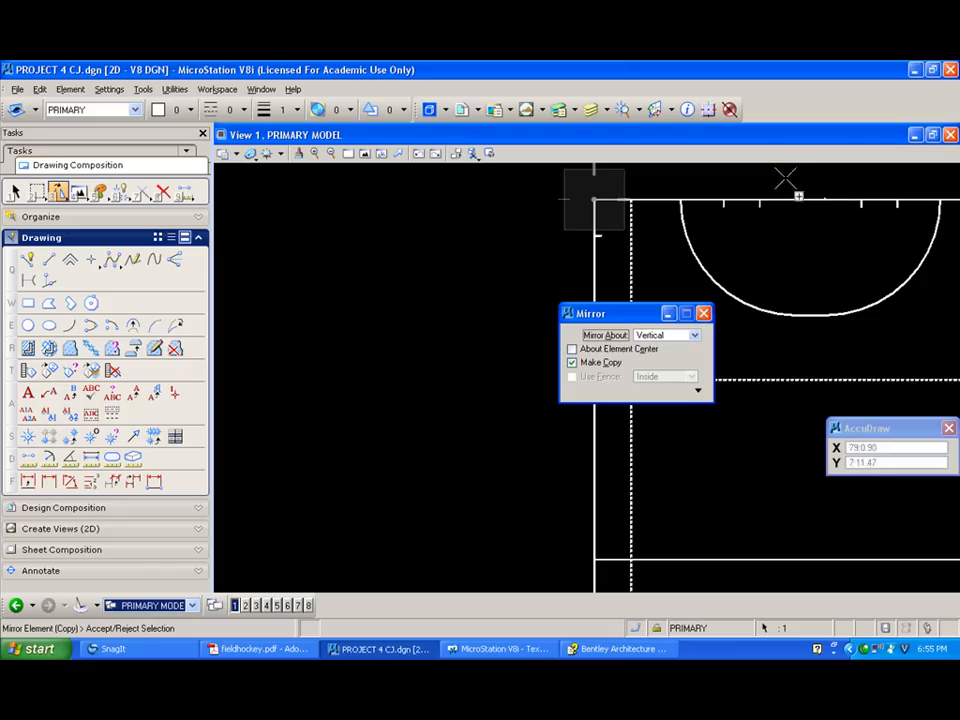
{"action": "left_click", "coordinate": [814, 195]}
{"action": "right_click", "coordinate": [814, 195]}
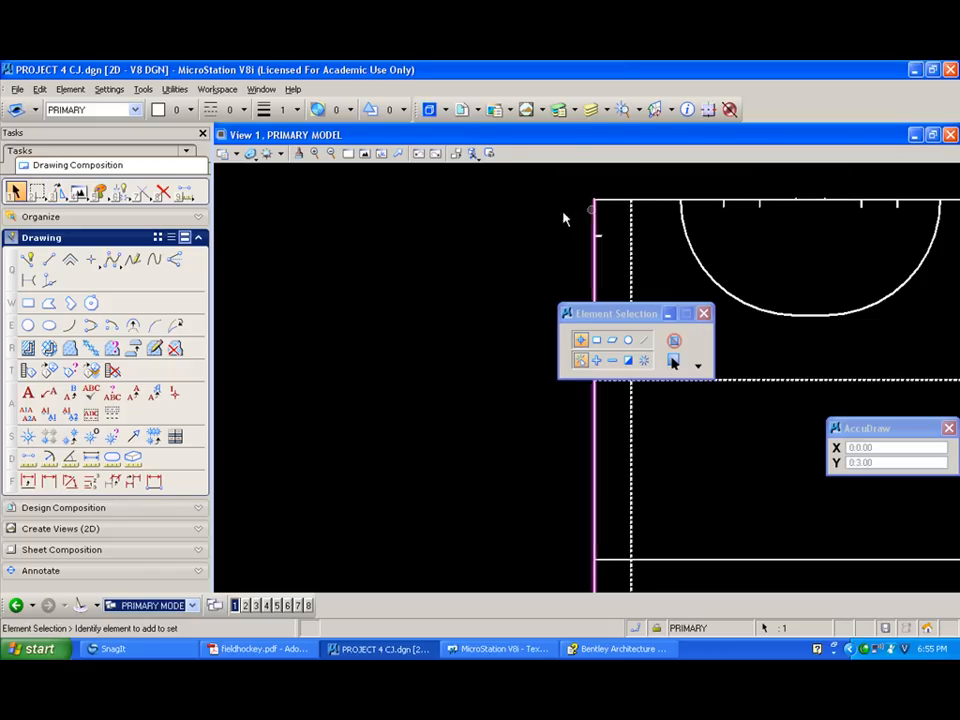
Mirror copies of both upper corner circles about a horizontal axis through the midpoint of the left sideline.
{"action": "scroll", "coordinate": [501, 222], "scroll_direction": "down", "scroll_amount": 1}
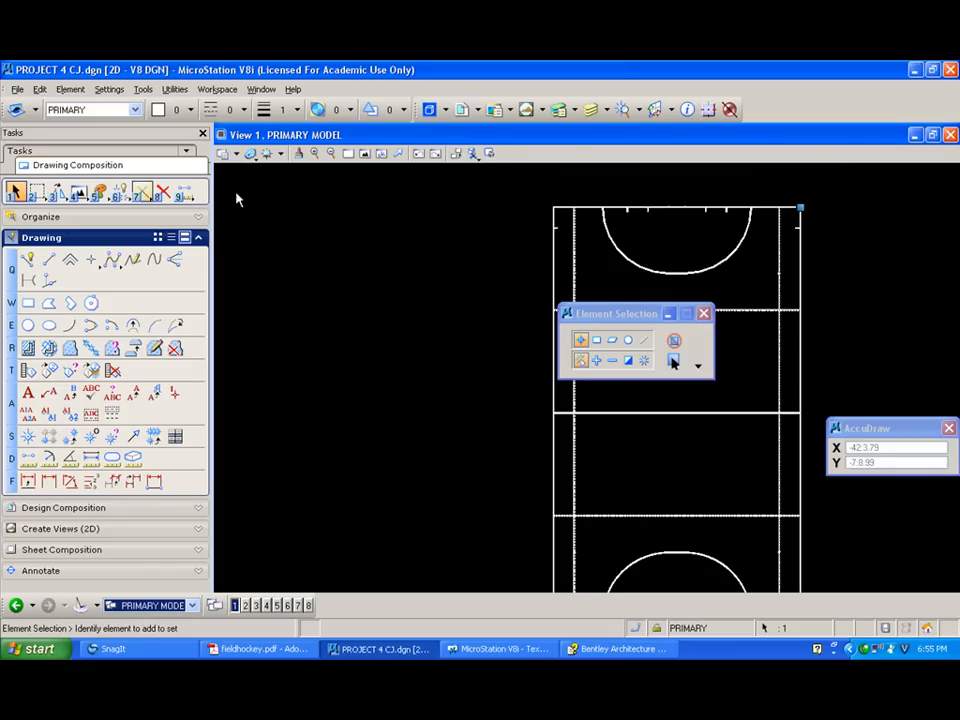
{"action": "left_click_drag", "start_coordinate": [543, 205], "coordinate": [550, 214]}
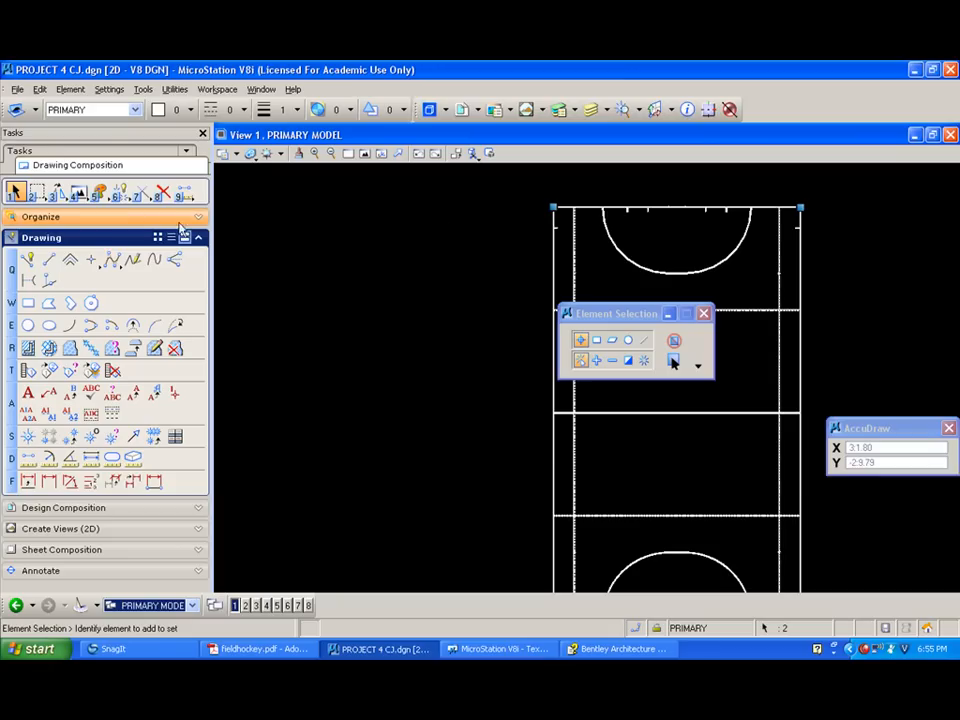
{"action": "left_click", "coordinate": [57, 192]}
{"action": "left_click", "coordinate": [694, 335]}
{"action": "left_click", "coordinate": [655, 345]}
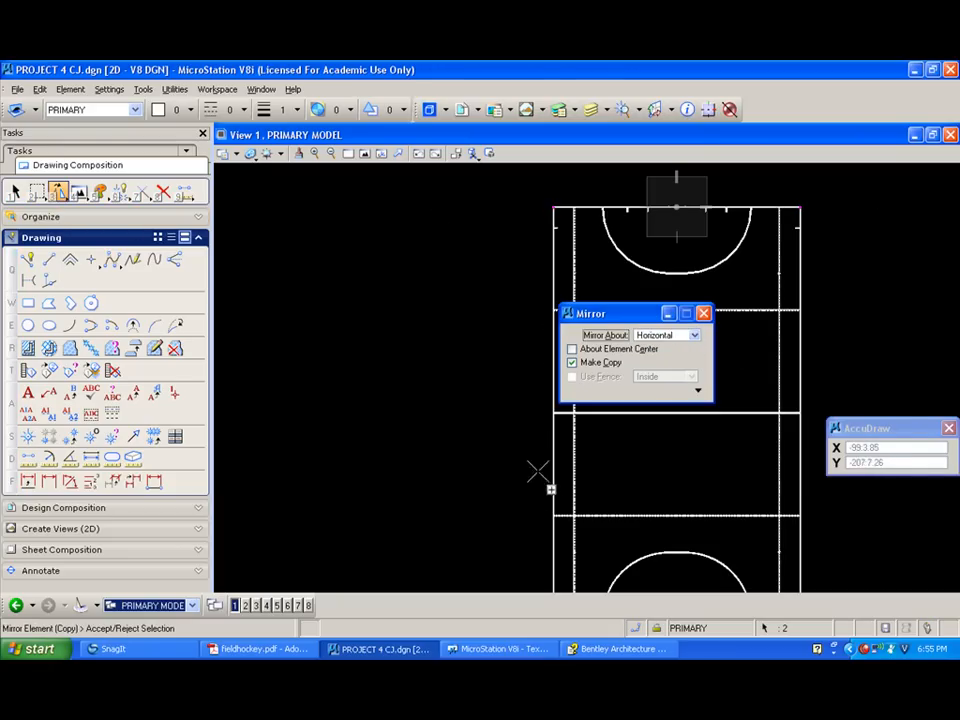
{"action": "left_click_drag", "start_coordinate": [626, 316], "coordinate": [438, 253]}
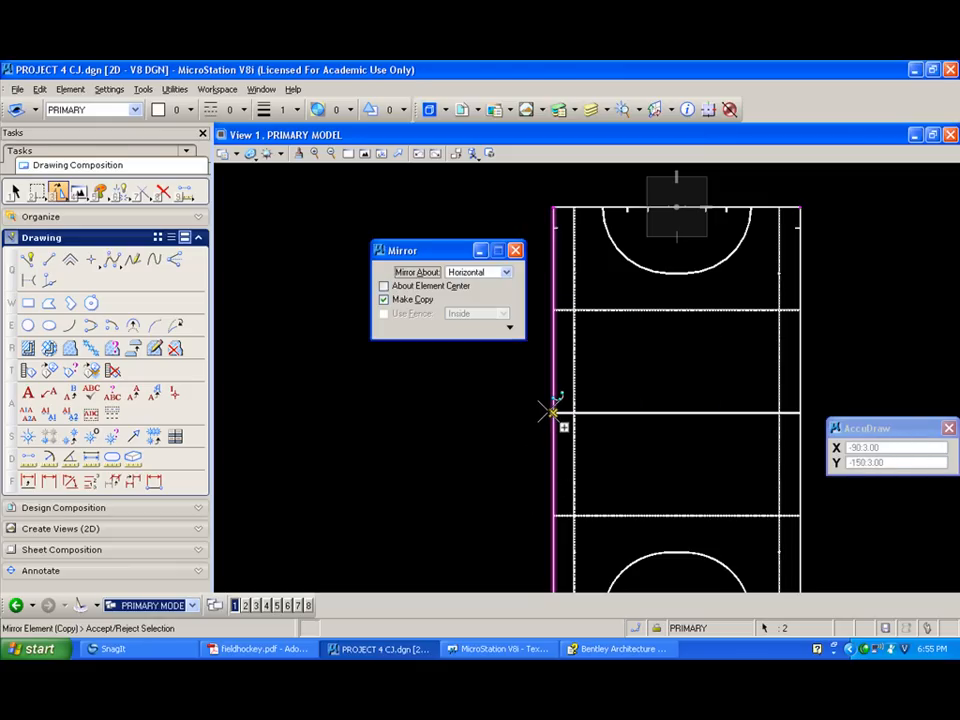
{"action": "key", "text": "Escape"}
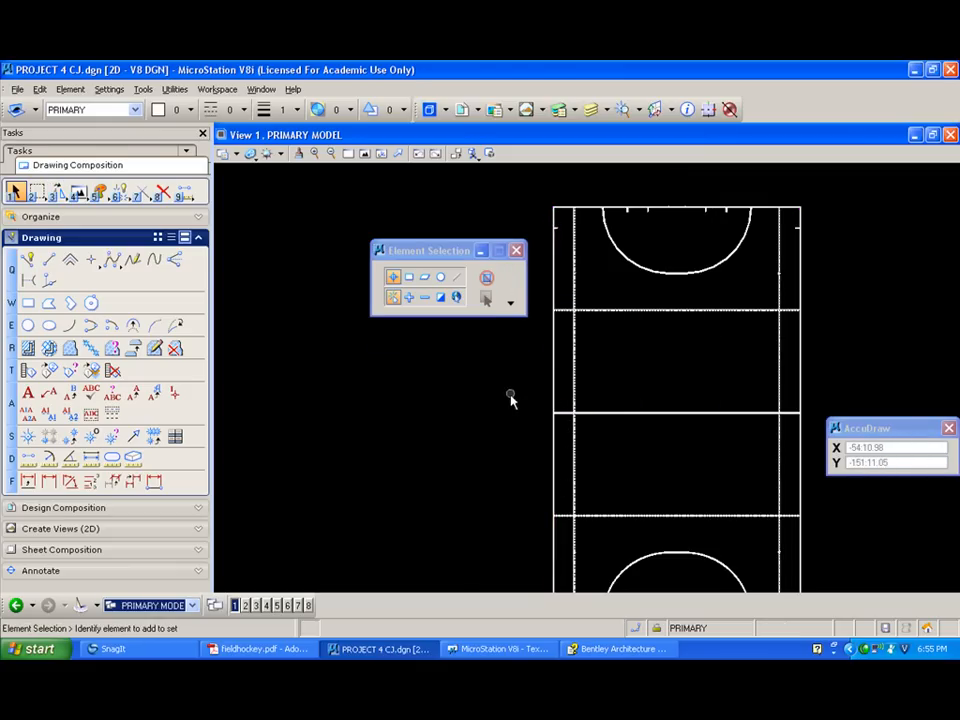
{"action": "middle_click_drag", "start_coordinate": [517, 378], "coordinate": [520, 471]}
{"action": "scroll", "coordinate": [557, 469], "scroll_direction": "up", "scroll_amount": 4}
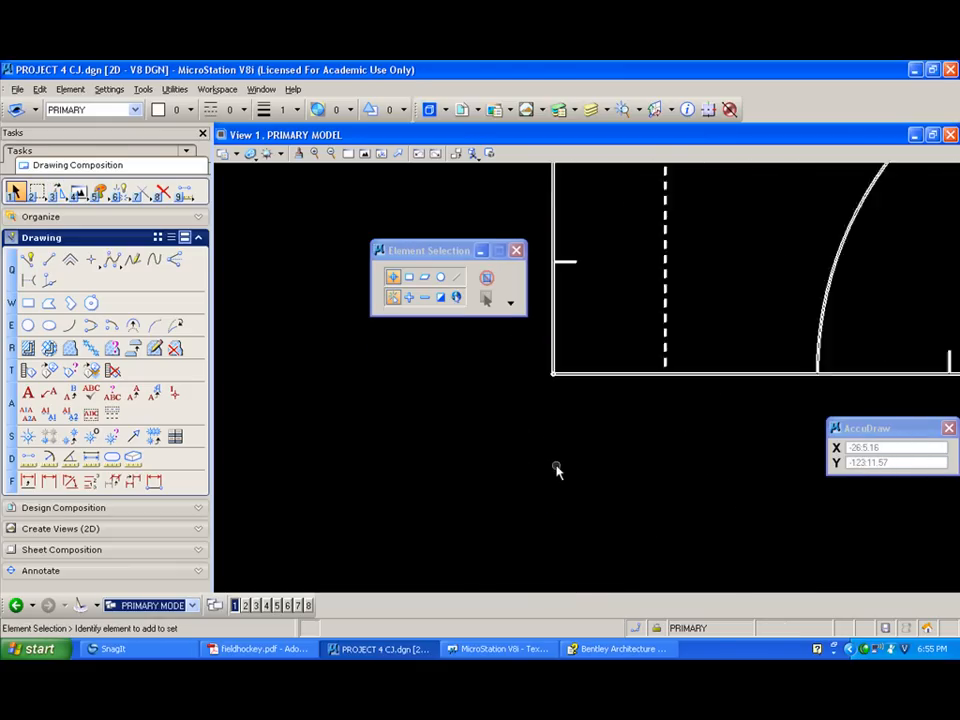
Examine the corner circles at the field's lower-left and lower-right corners.
{"action": "scroll", "coordinate": [596, 370], "scroll_direction": "up", "scroll_amount": 8}
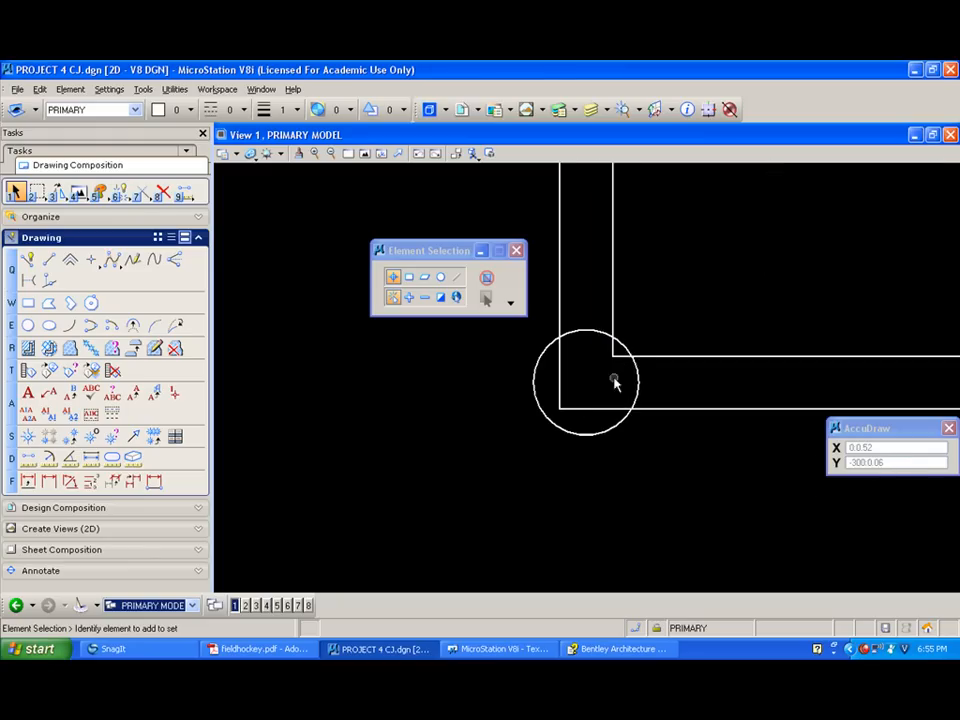
{"action": "scroll", "coordinate": [545, 405], "scroll_direction": "down", "scroll_amount": 10}
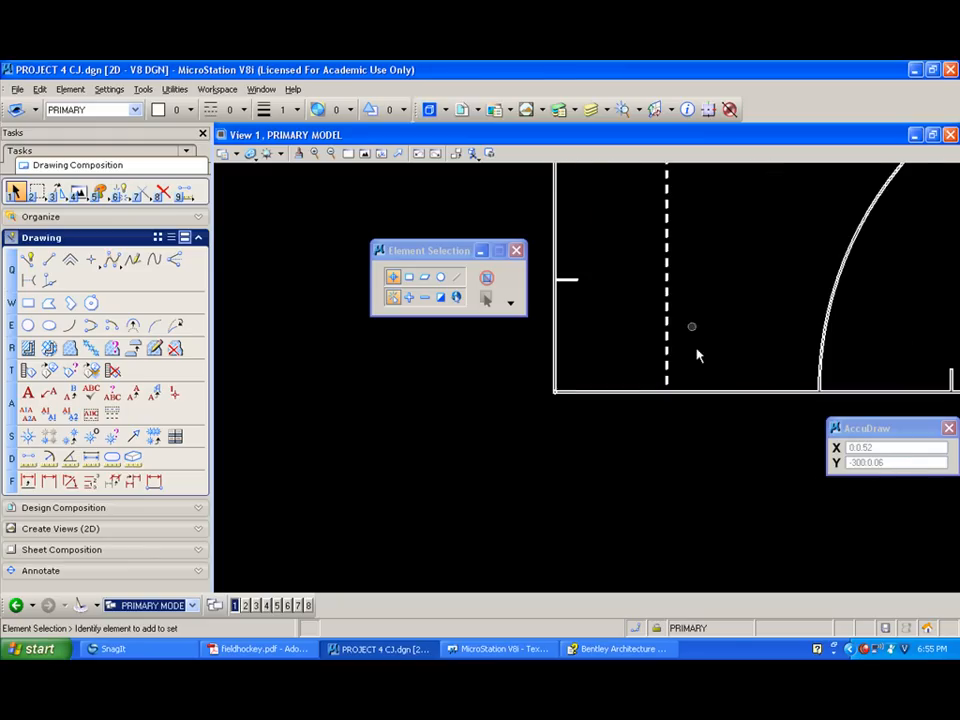
{"action": "mouse_move", "coordinate": [481, 428]}
{"action": "middle_mouse_down"}
{"action": "mouse_move", "coordinate": [823, 386]}
{"action": "mouse_move", "coordinate": [836, 396]}
{"action": "mouse_move", "coordinate": [759, 437]}
{"action": "middle_mouse_up"}
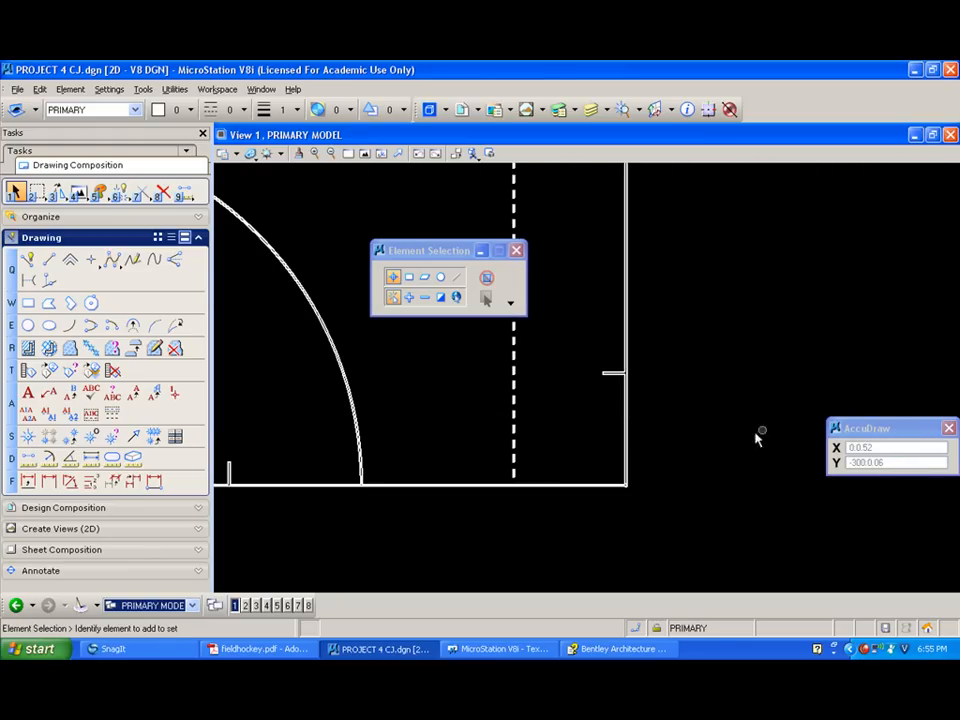
{"action": "scroll", "coordinate": [670, 478], "scroll_direction": "up", "scroll_amount": 2}
{"action": "scroll", "coordinate": [682, 440], "scroll_direction": "down", "scroll_amount": 2}
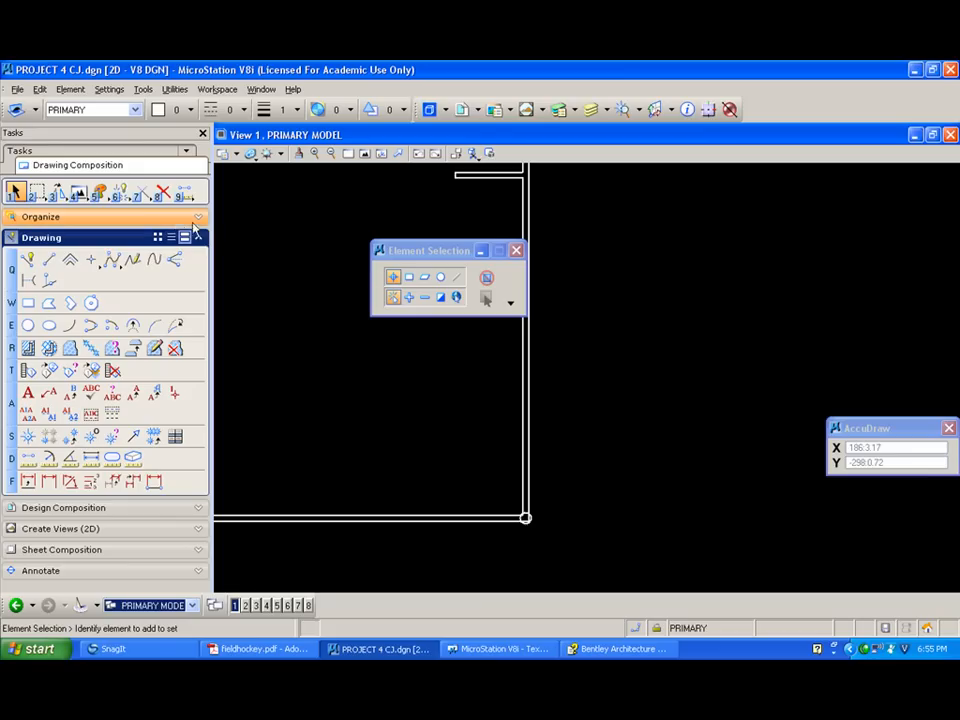
{"action": "mouse_move", "coordinate": [313, 408]}
{"action": "middle_mouse_down"}
{"action": "mouse_move", "coordinate": [312, 319]}
{"action": "mouse_move", "coordinate": [330, 360]}
{"action": "middle_mouse_up"}
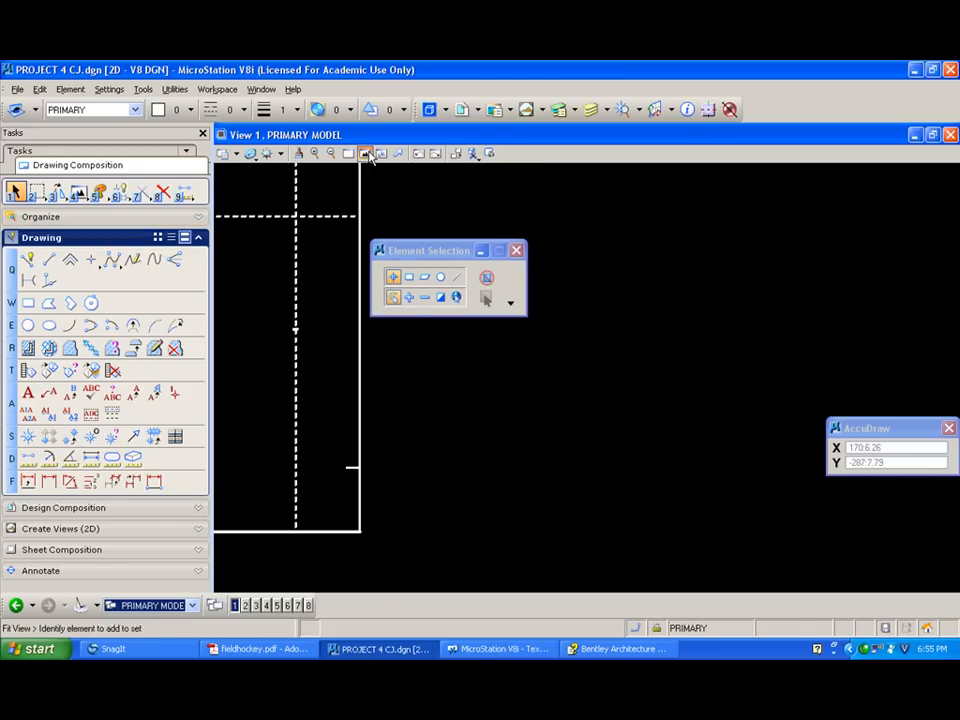
{"action": "left_click", "coordinate": [331, 153]}
Place a circle of 3-inch radius centred 3 feet outside the left sideline, in line with the centre line.
{"action": "scroll", "coordinate": [445, 375], "scroll_direction": "up", "scroll_amount": 5}
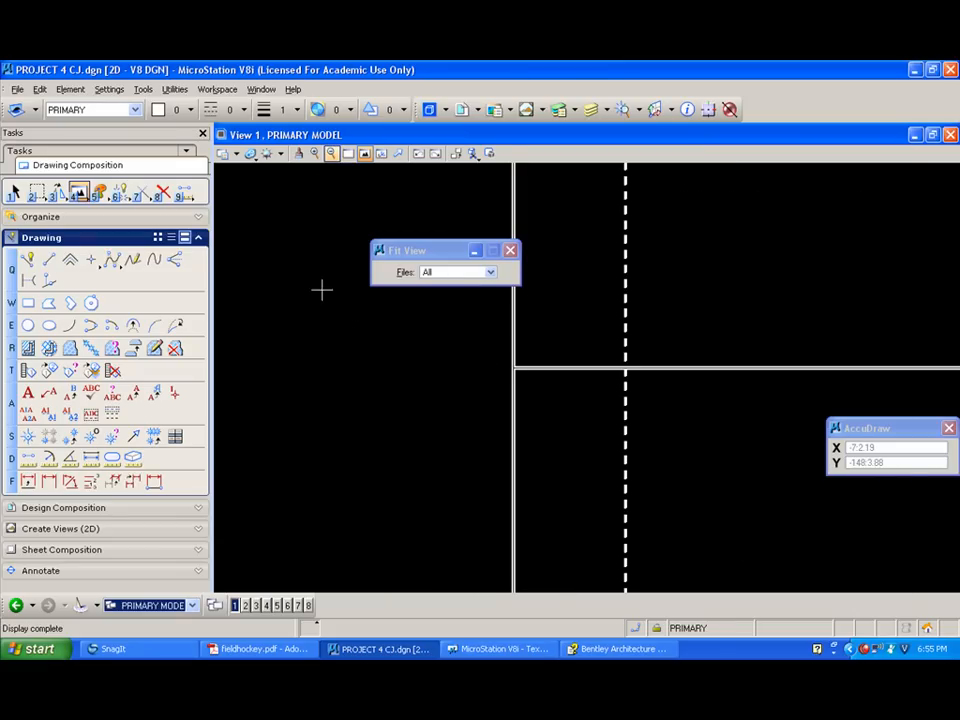
{"action": "left_click", "coordinate": [28, 325]}
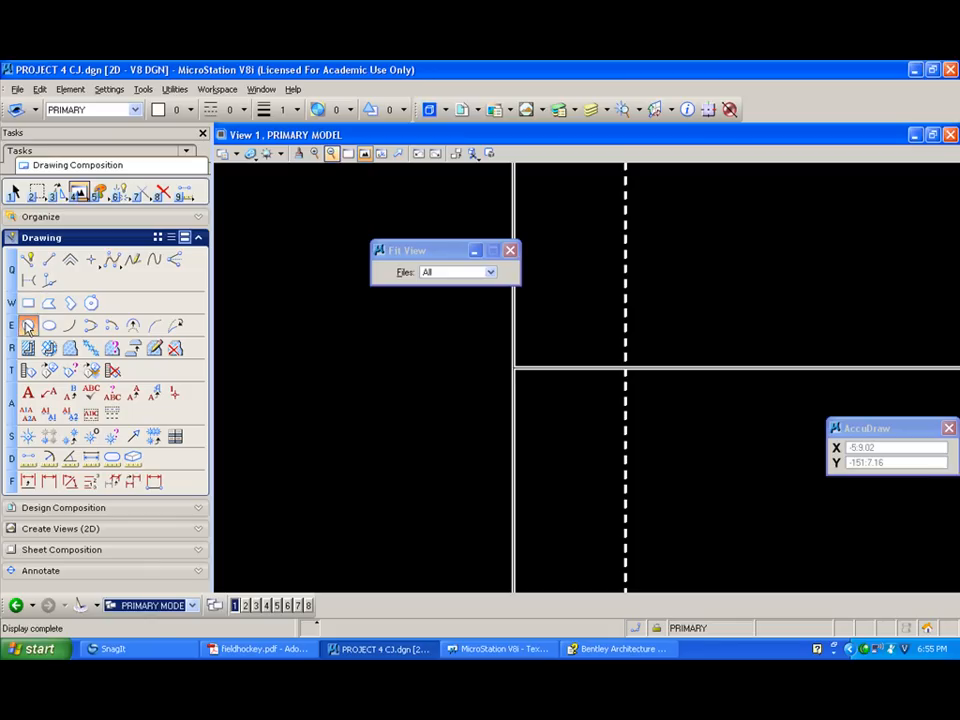
{"action": "left_click_drag", "start_coordinate": [447, 258], "coordinate": [910, 240]}
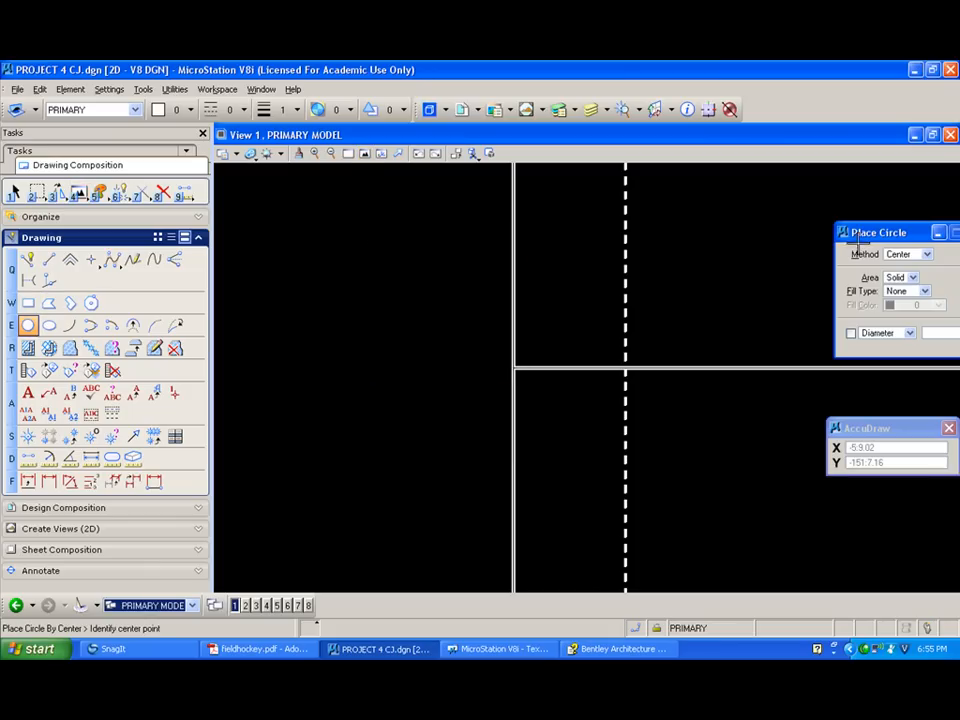
{"action": "middle_click", "coordinate": [512, 367]}
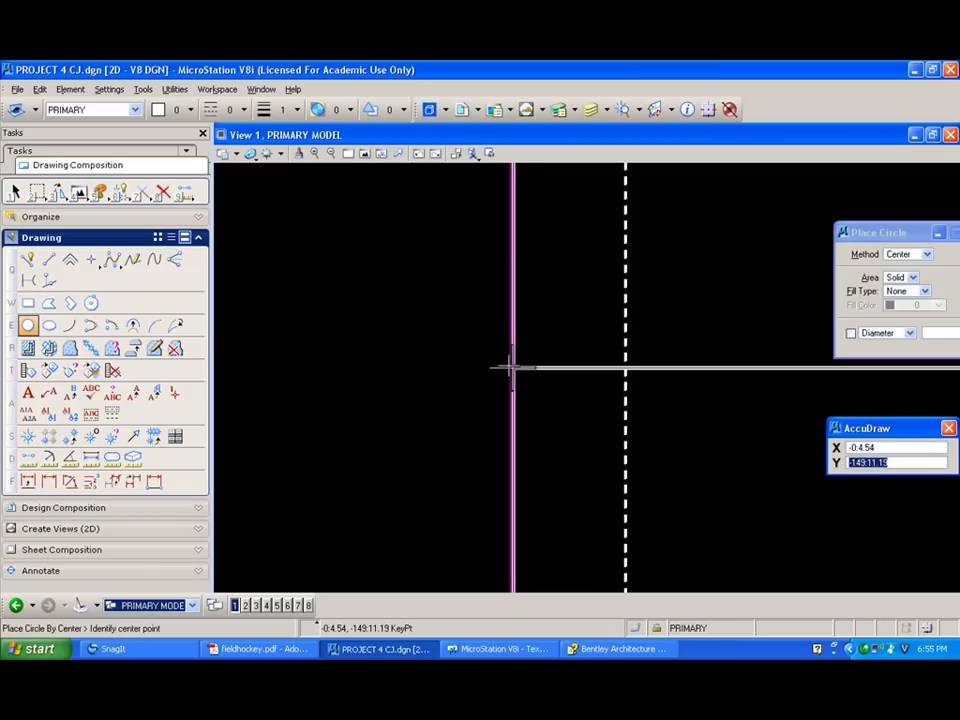
{"action": "type", "text": "o"}
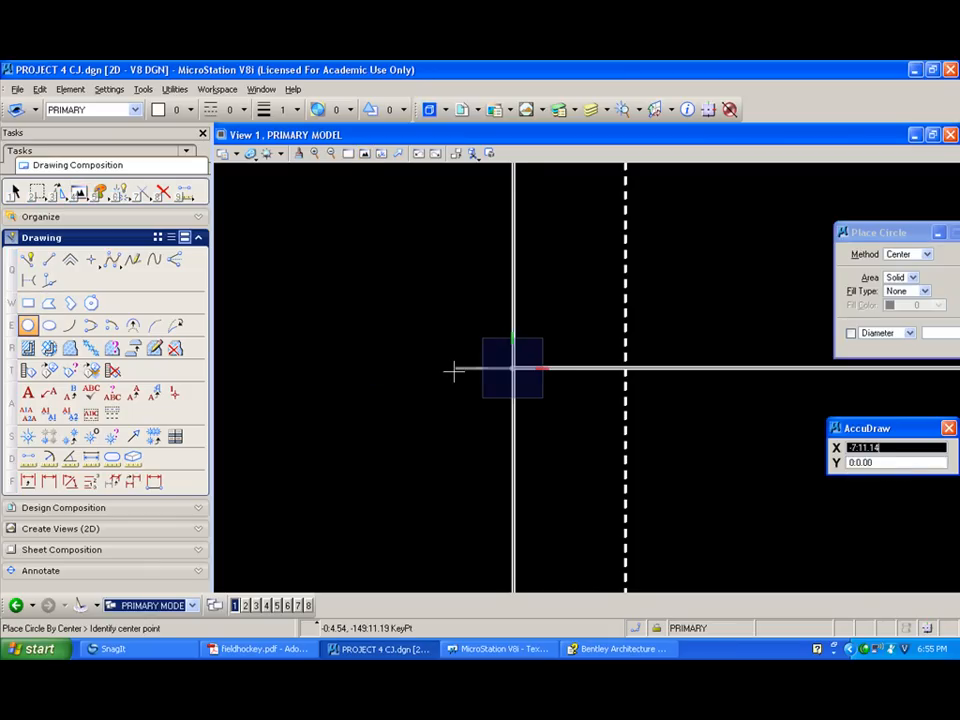
{"action": "type", "text": "3"}
{"action": "left_click", "coordinate": [490, 367]}
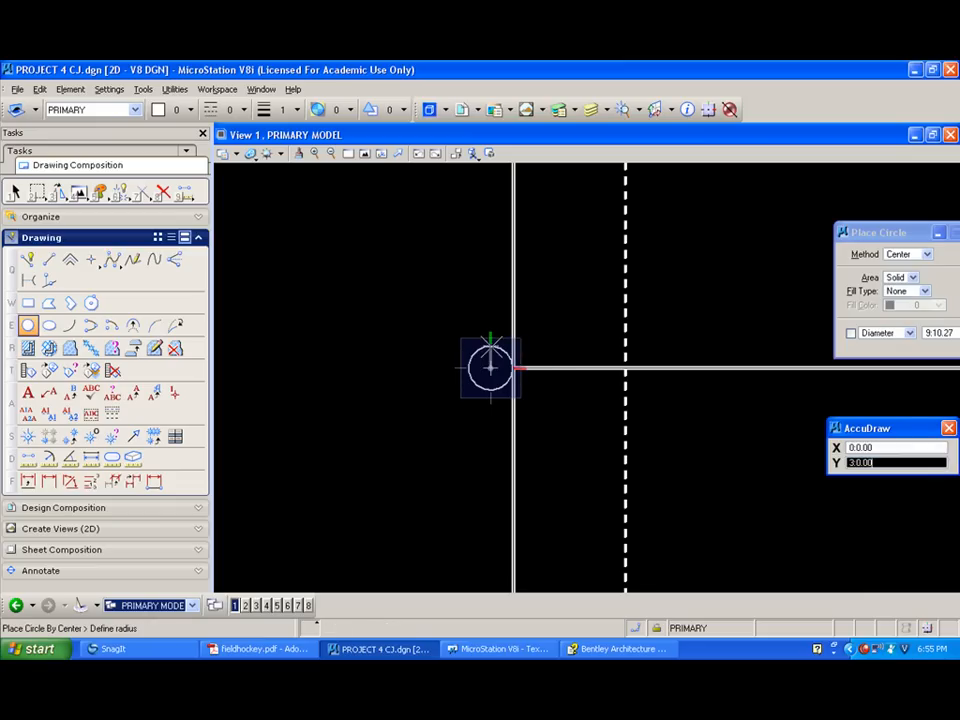
{"action": "type", "text": ":3"}
{"action": "left_click", "coordinate": [490, 338]}
Place a matching circle centred 3 feet outside the right sideline, in line with the centre line.
{"action": "left_click_drag", "start_coordinate": [391, 307], "coordinate": [467, 392], "text": "shift"}
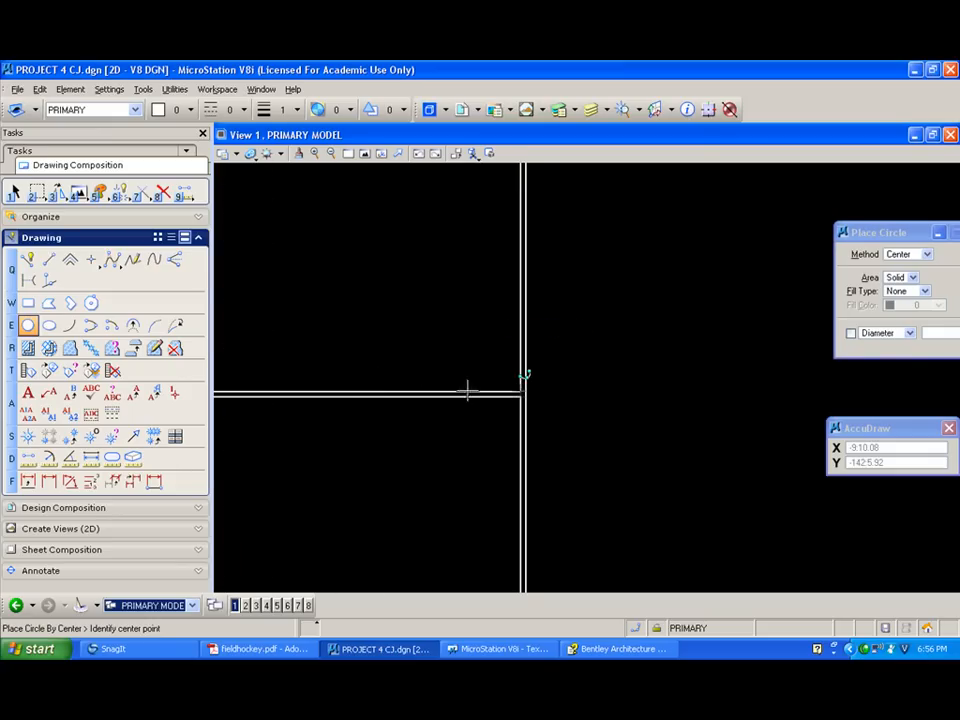
{"action": "middle_click", "coordinate": [526, 393]}
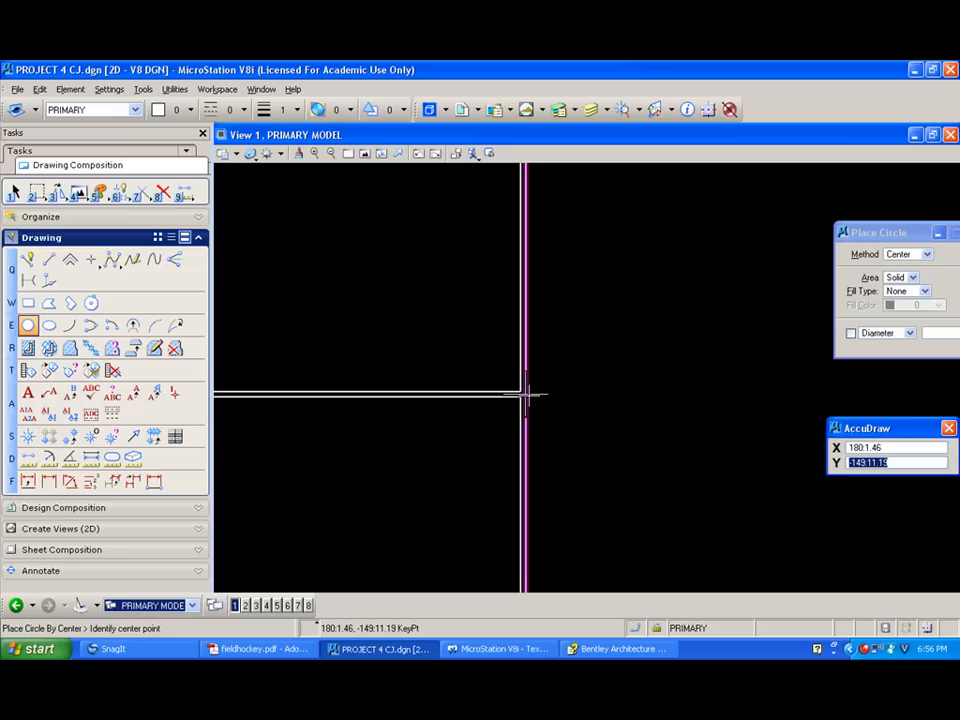
{"action": "left_click", "coordinate": [608, 388]}
{"action": "type", "text": "3"}
{"action": "left_click", "coordinate": [605, 390]}
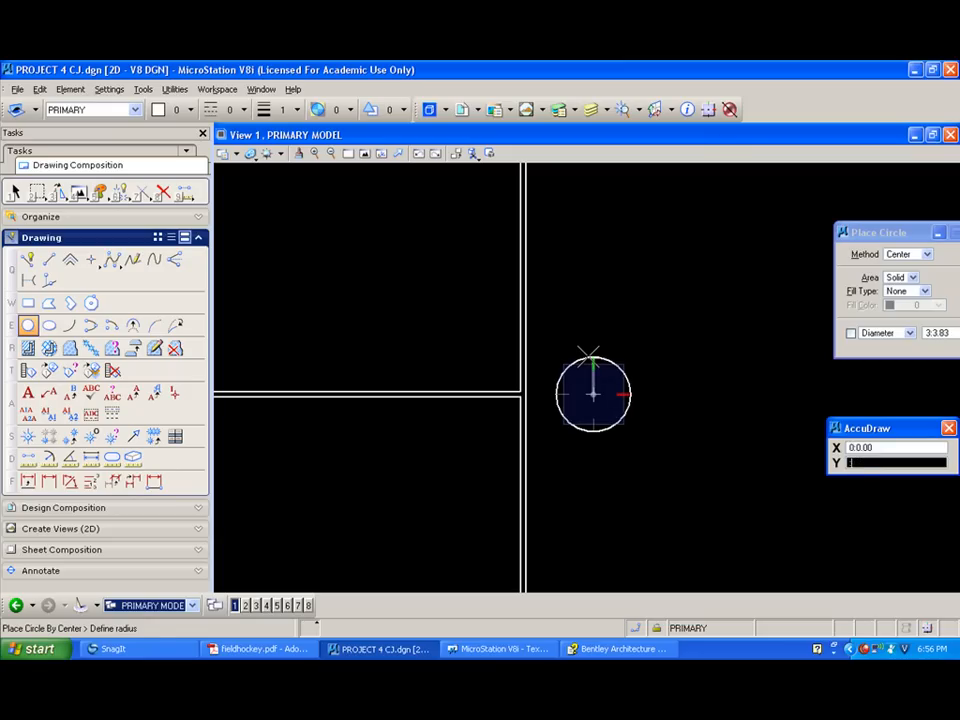
{"action": "left_click", "coordinate": [589, 356]}
Switch to the 11X17 sheet and inspect the updated field markings on it.
{"action": "left_click", "coordinate": [365, 154]}
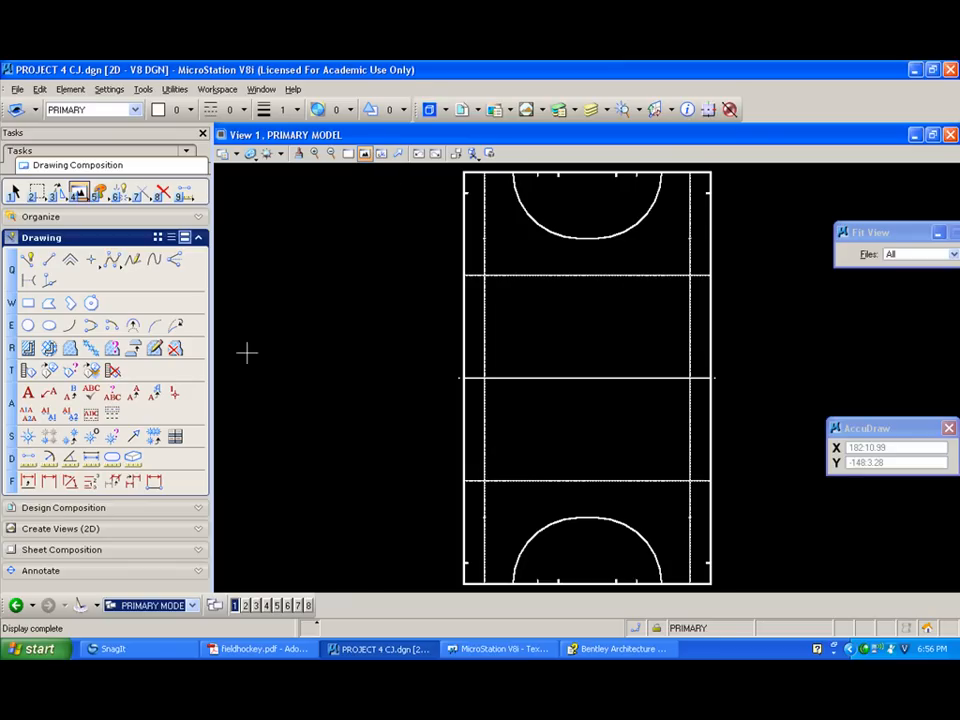
{"action": "left_click", "coordinate": [191, 604]}
{"action": "left_click", "coordinate": [182, 589]}
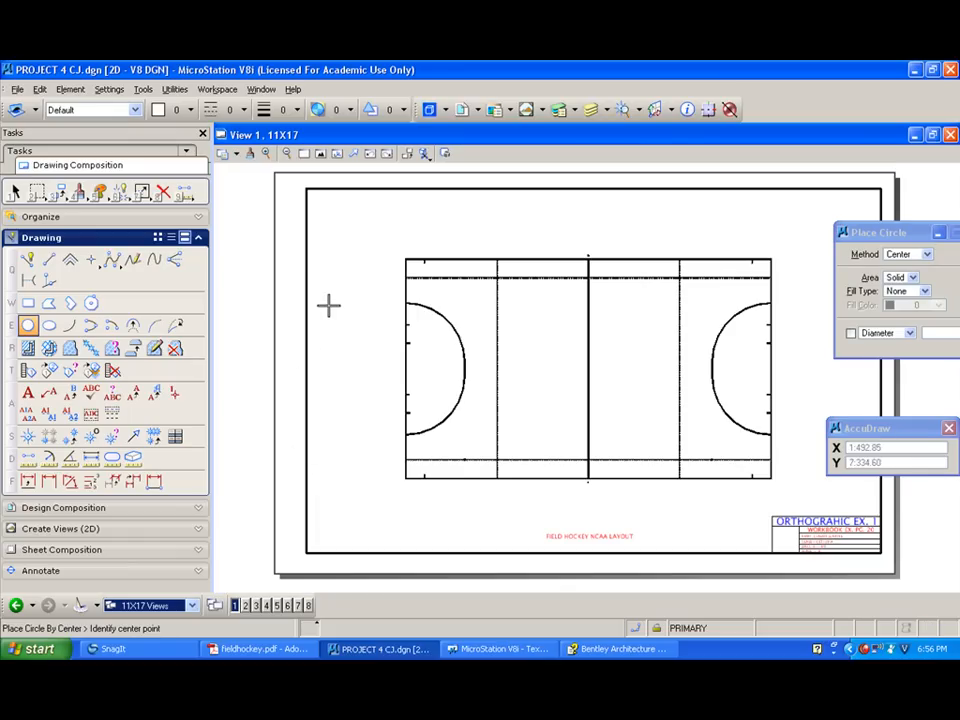
{"action": "scroll", "coordinate": [452, 470], "scroll_direction": "up", "scroll_amount": 4}
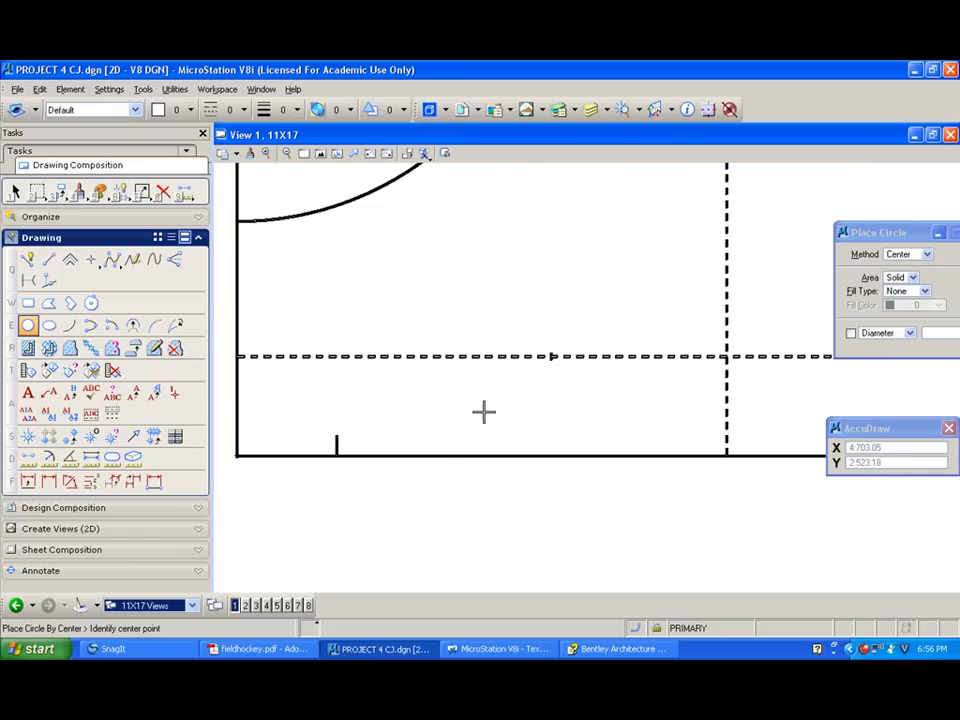
{"action": "scroll", "coordinate": [555, 343], "scroll_direction": "up", "scroll_amount": 3}
{"action": "scroll", "coordinate": [555, 338], "scroll_direction": "down", "scroll_amount": 5}
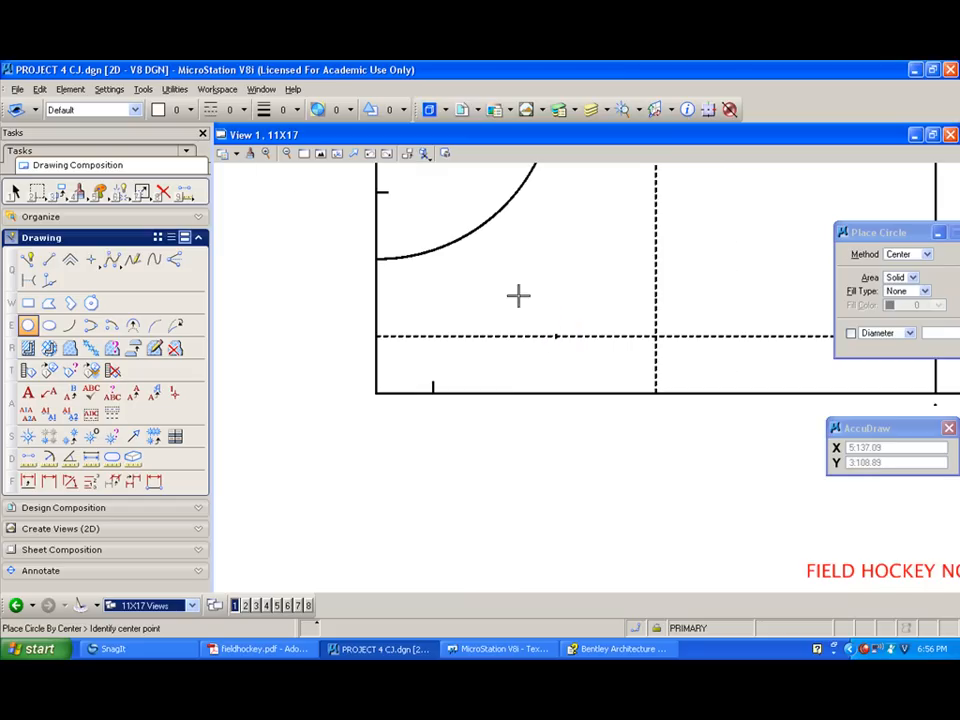
{"action": "left_click", "coordinate": [320, 154]}
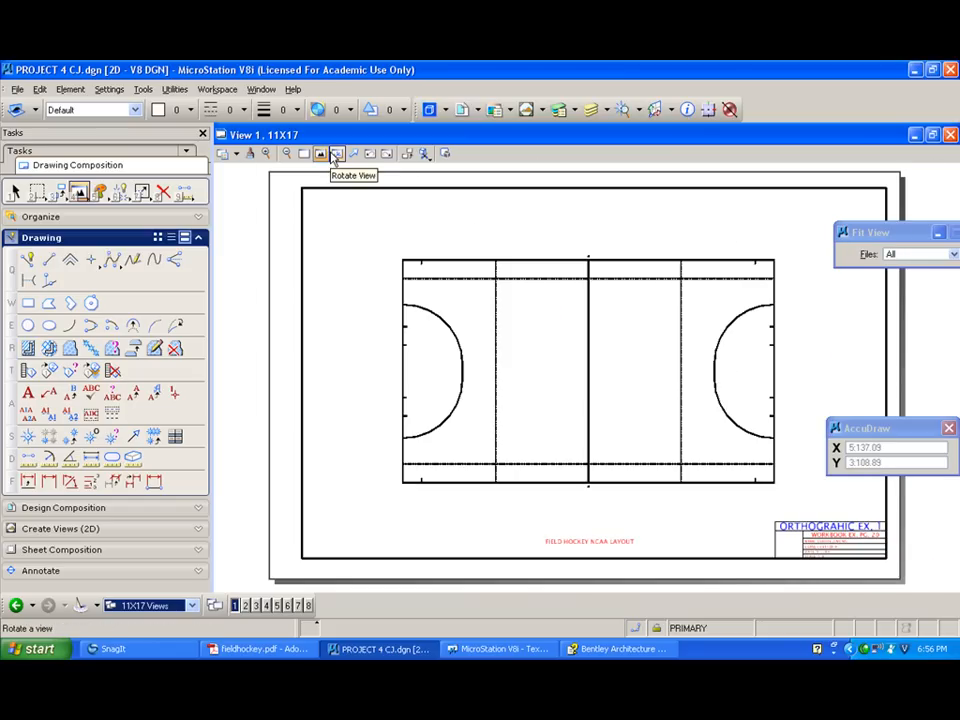
{"action": "left_click", "coordinate": [250, 153]}
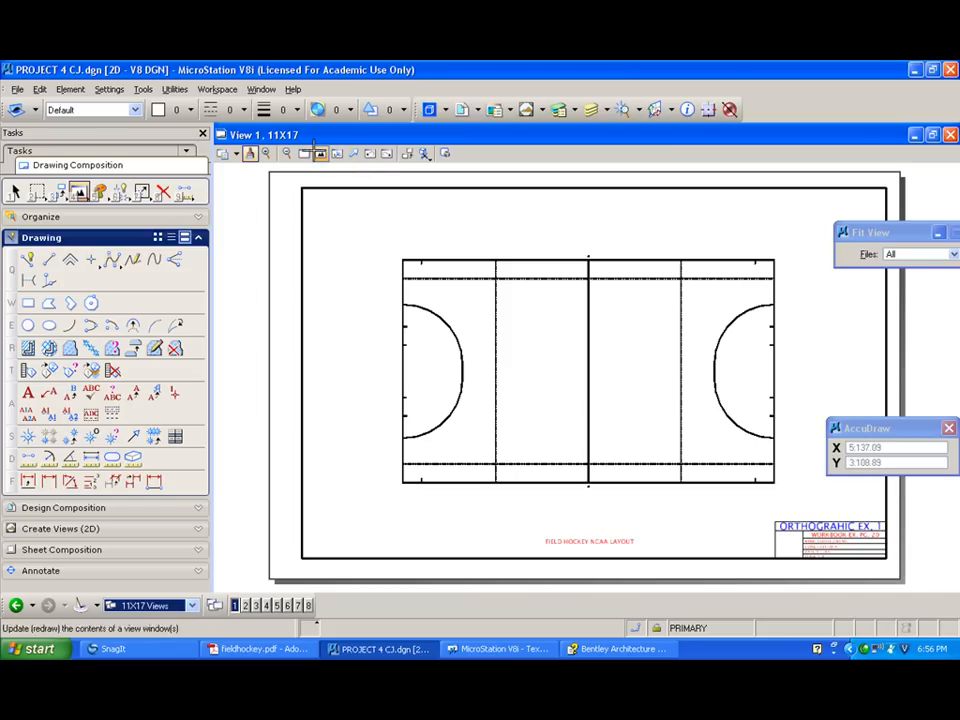
Duplicate the MECHICAL dimension style used for element dimensioning and name the copy CIVIL V1.
{"action": "left_click", "coordinate": [27, 482]}
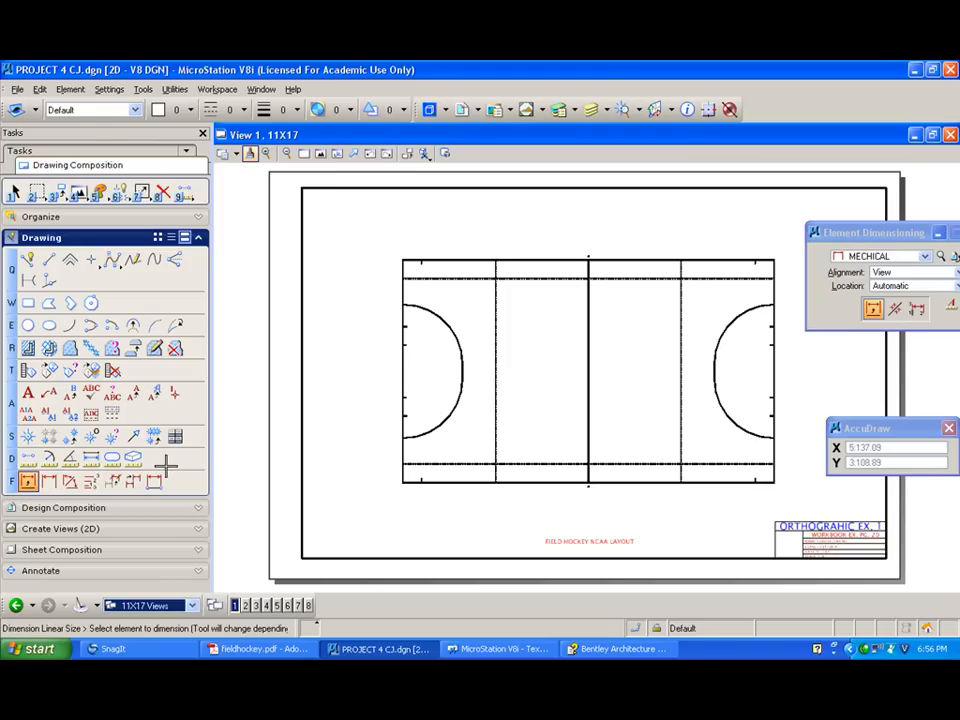
{"action": "left_click_drag", "start_coordinate": [850, 232], "coordinate": [689, 146]}
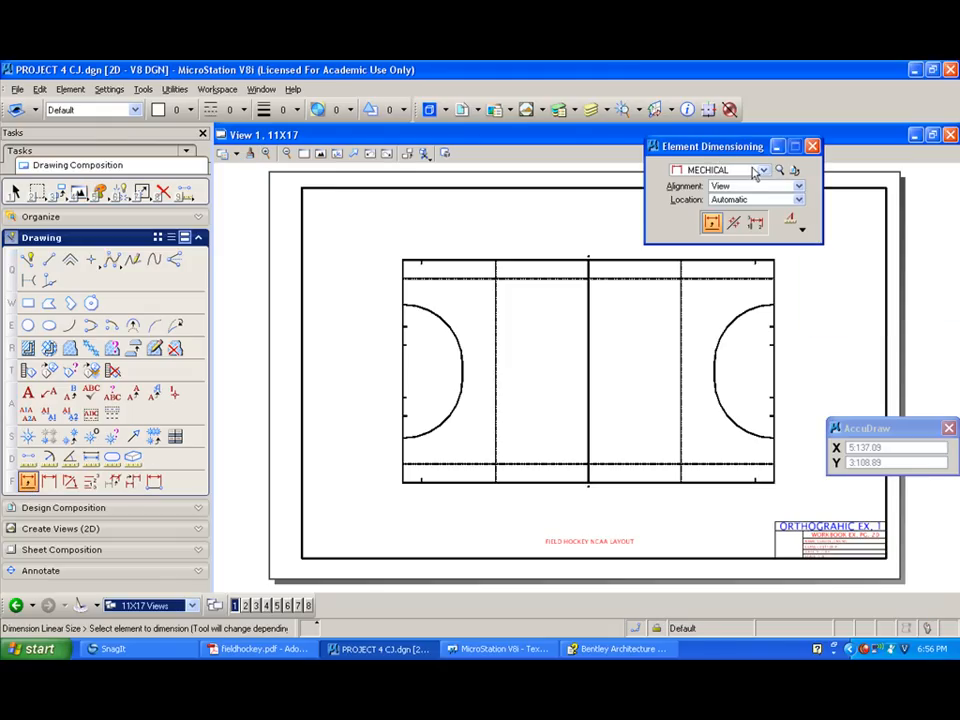
{"action": "left_click", "coordinate": [781, 171]}
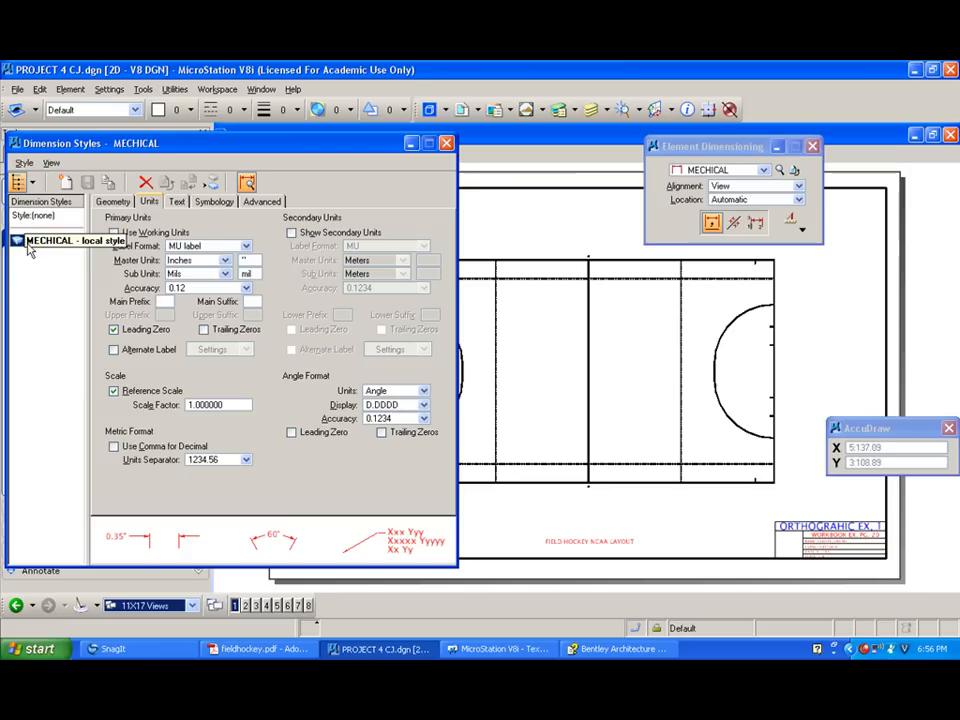
{"action": "left_click", "coordinate": [110, 185]}
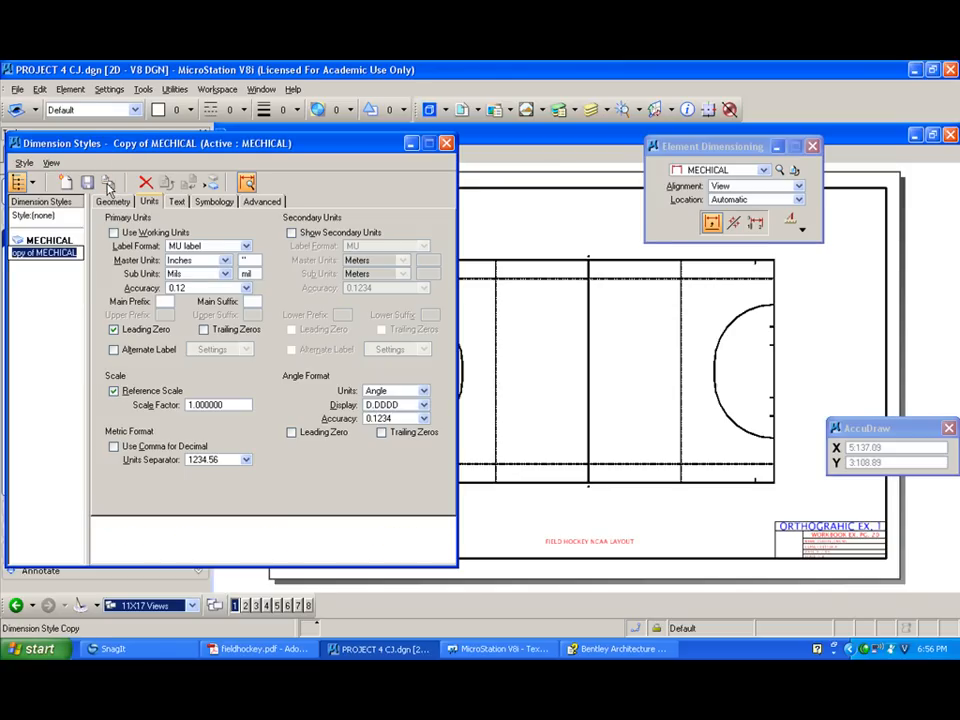
{"action": "left_click", "coordinate": [55, 255]}
{"action": "left_click_drag", "start_coordinate": [77, 257], "coordinate": [8, 260]}
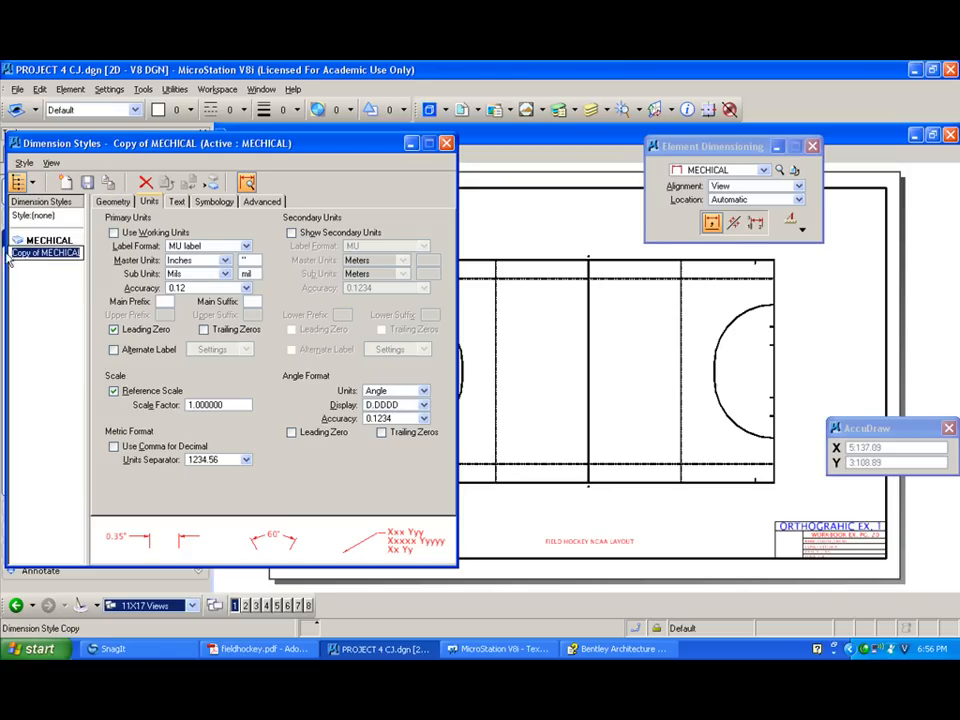
{"action": "type", "text": "CIVIL"}
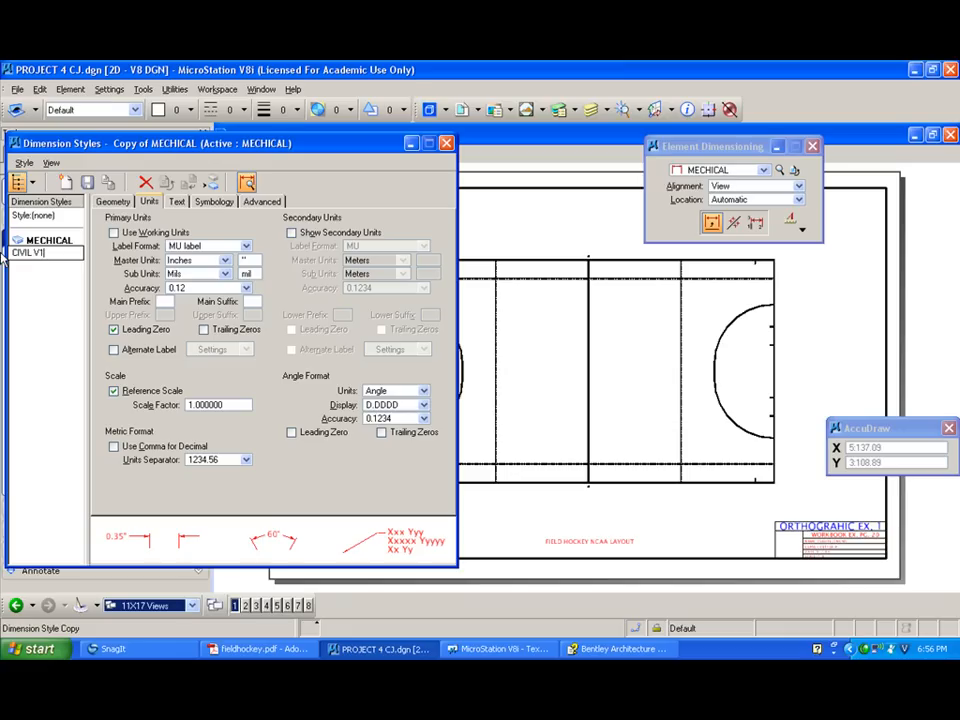
{"action": "type", "text": " V1"}
{"action": "key", "text": "Return"}
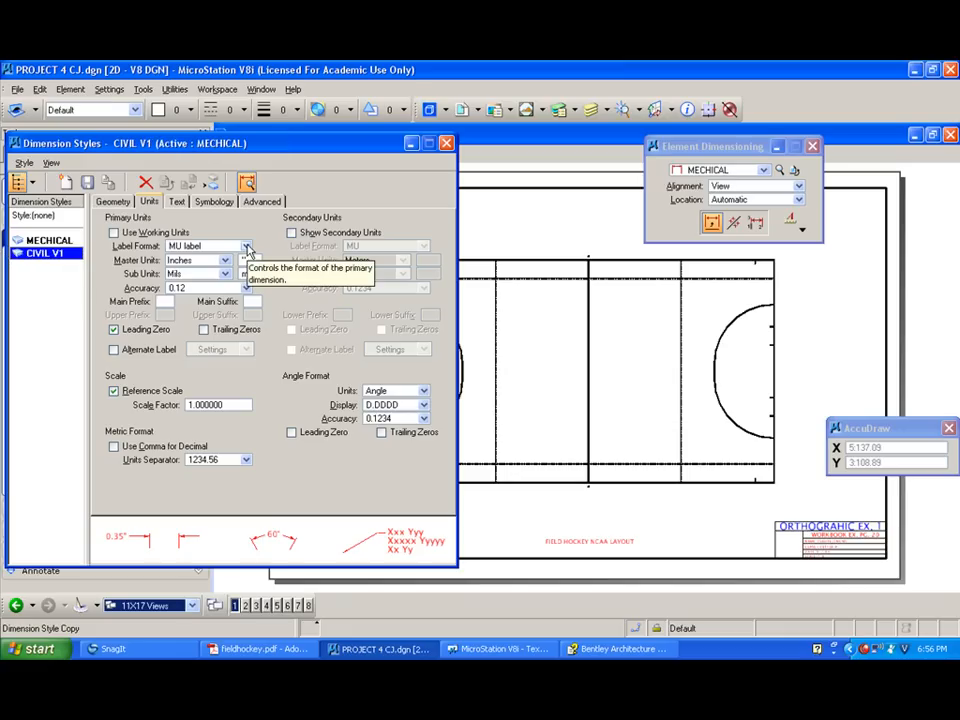
Set the CIVIL V1 primary master units to Feet with a ' label and the label format to MU label SU label.
{"action": "left_click", "coordinate": [247, 249]}
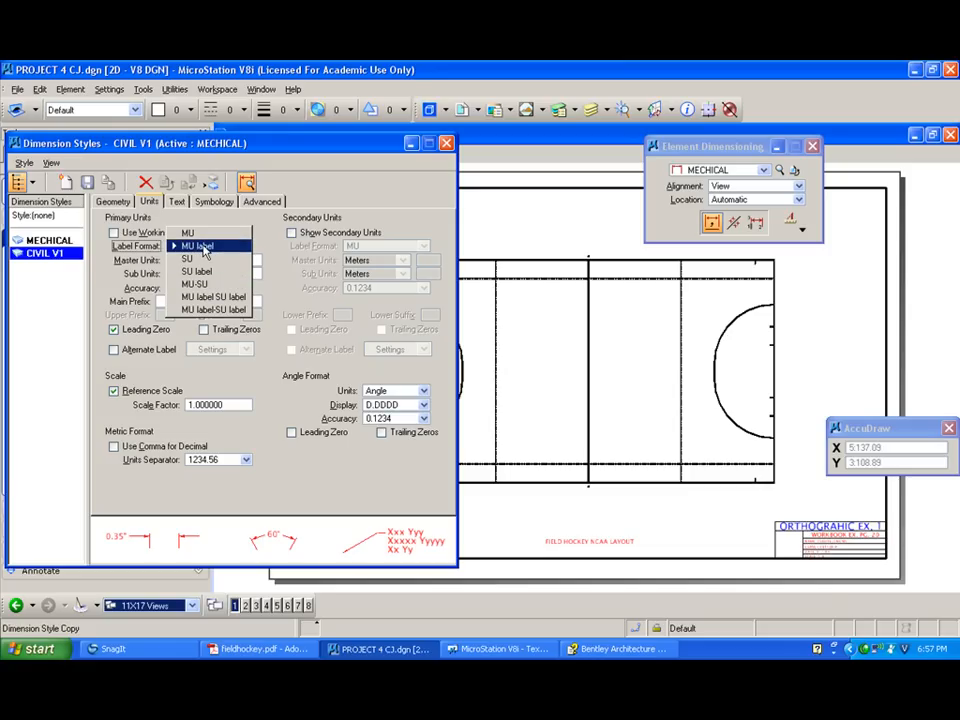
{"action": "left_click", "coordinate": [199, 246]}
{"action": "left_click", "coordinate": [222, 261]}
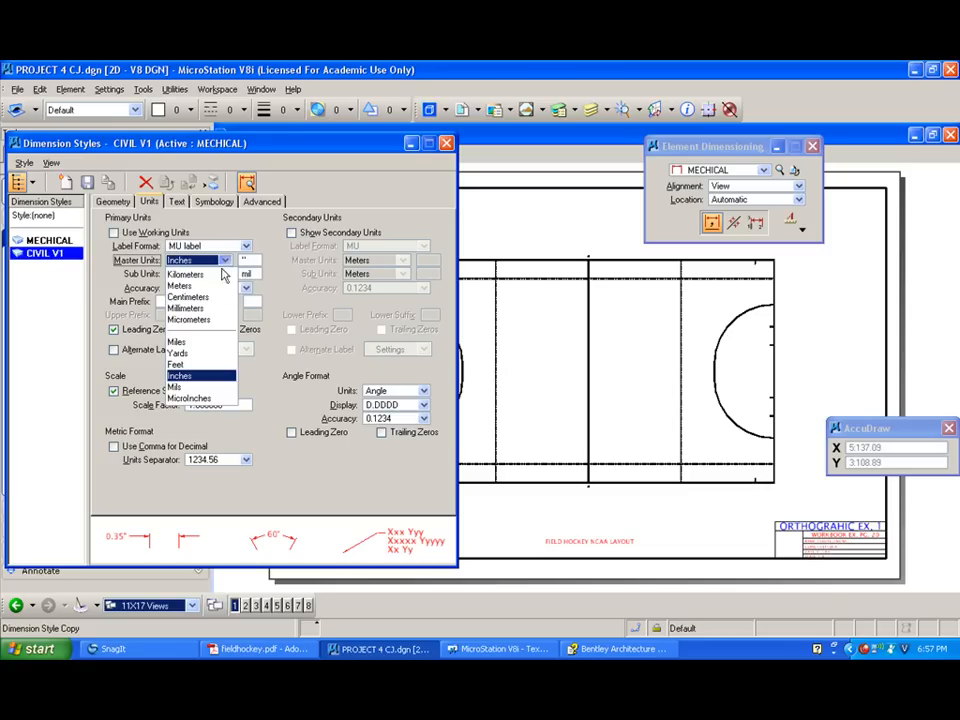
{"action": "left_click", "coordinate": [177, 364]}
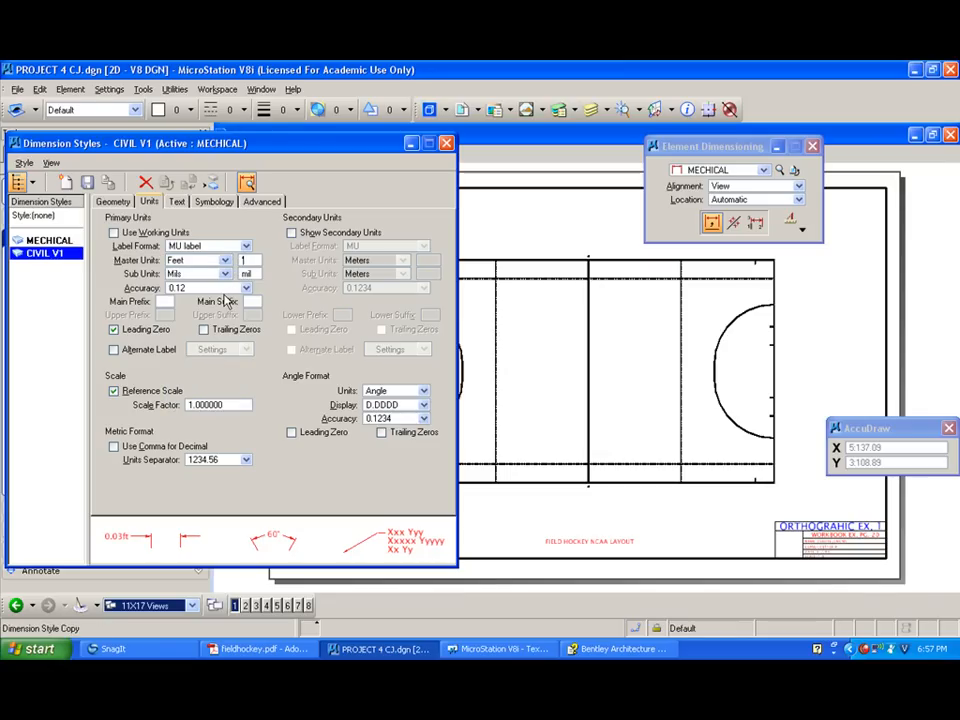
{"action": "left_click", "coordinate": [245, 246]}
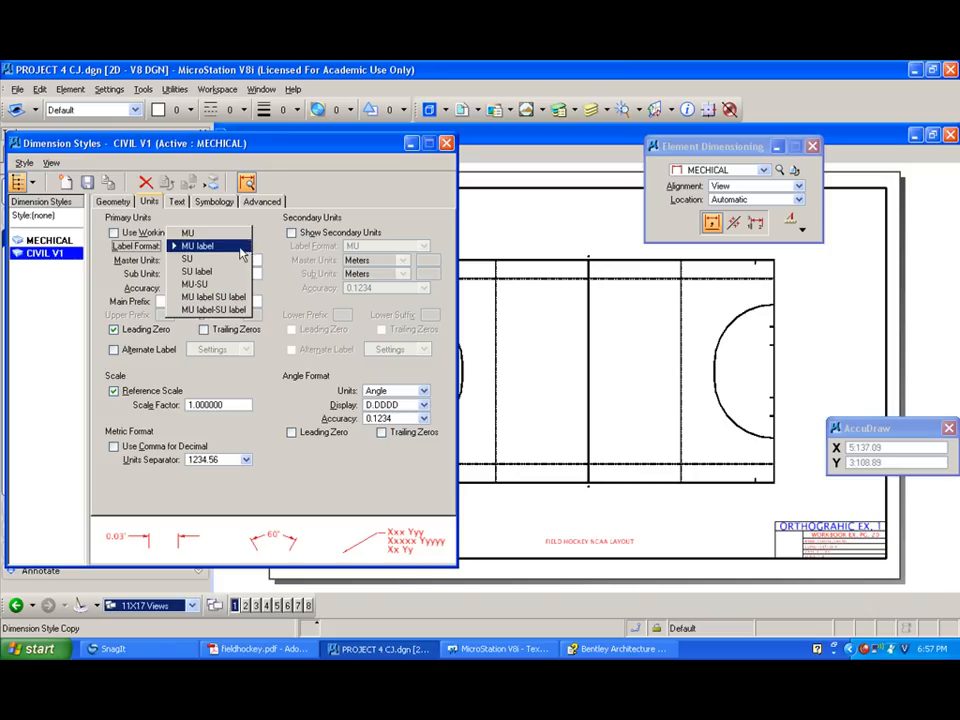
{"action": "left_click", "coordinate": [218, 298]}
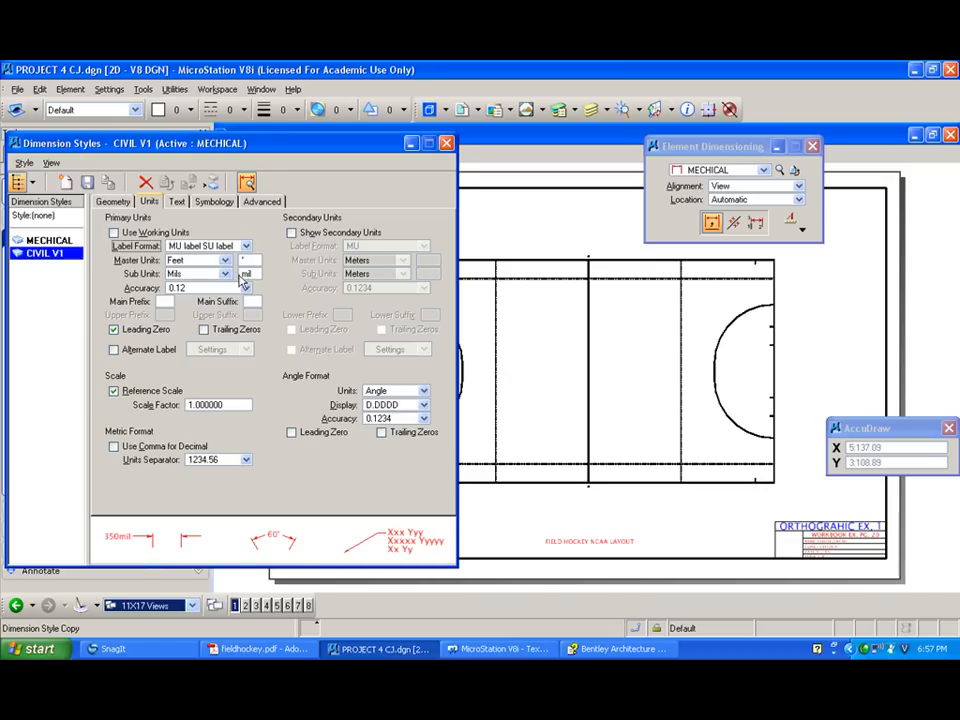
Set the CIVIL V1 primary sub units to Inches with a " label and the accuracy to 0.1.
{"action": "left_click", "coordinate": [227, 274]}
{"action": "left_click", "coordinate": [196, 298]}
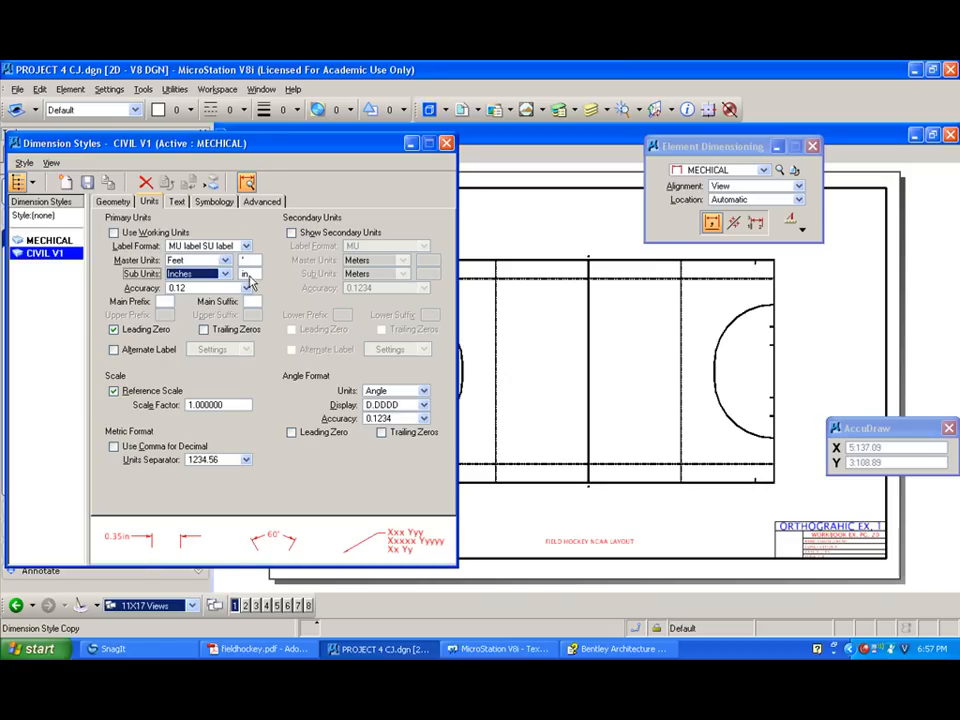
{"action": "double_click", "coordinate": [248, 274]}
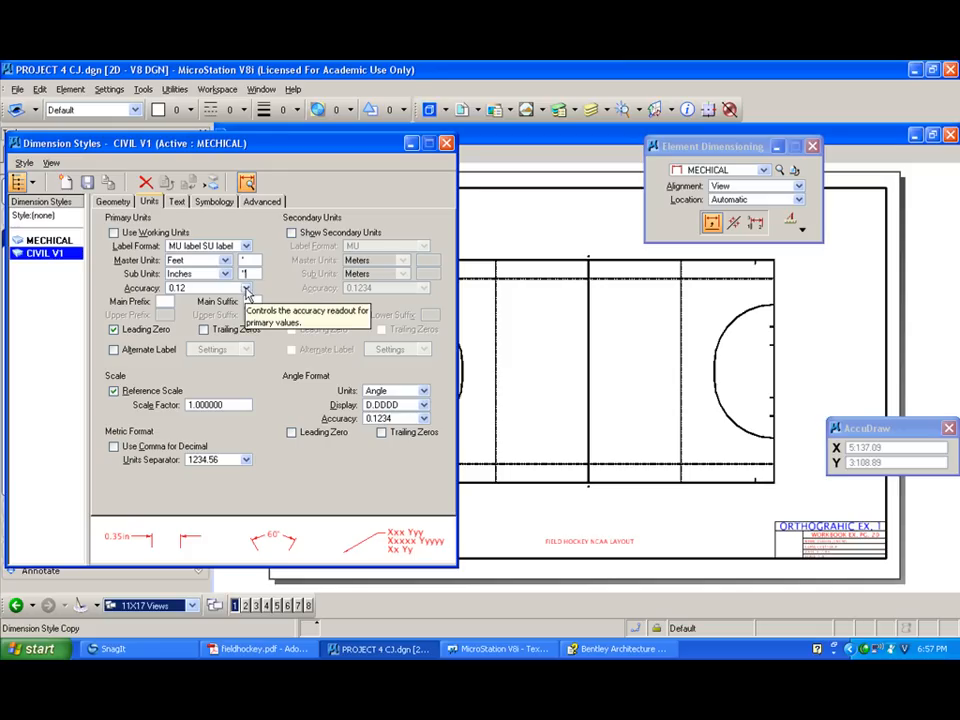
{"action": "left_click", "coordinate": [246, 290]}
{"action": "left_click", "coordinate": [204, 275]}
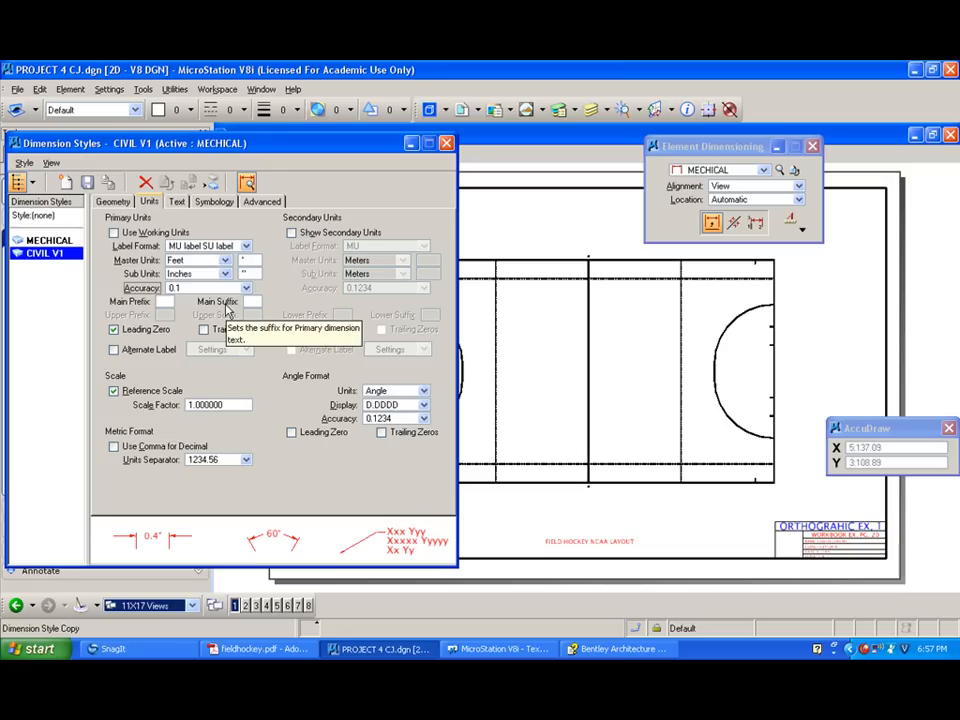
Show secondary units in the CIVIL V1 style, with the MU label format and Meters as master units.
{"action": "left_click", "coordinate": [291, 233]}
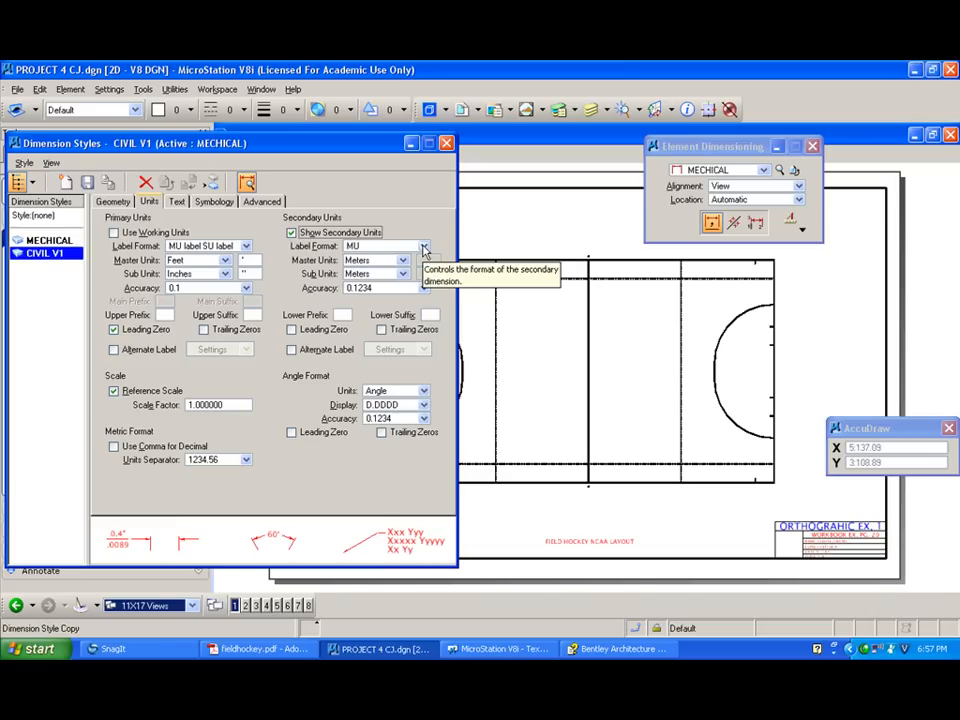
{"action": "left_click", "coordinate": [423, 247]}
{"action": "left_click", "coordinate": [412, 258]}
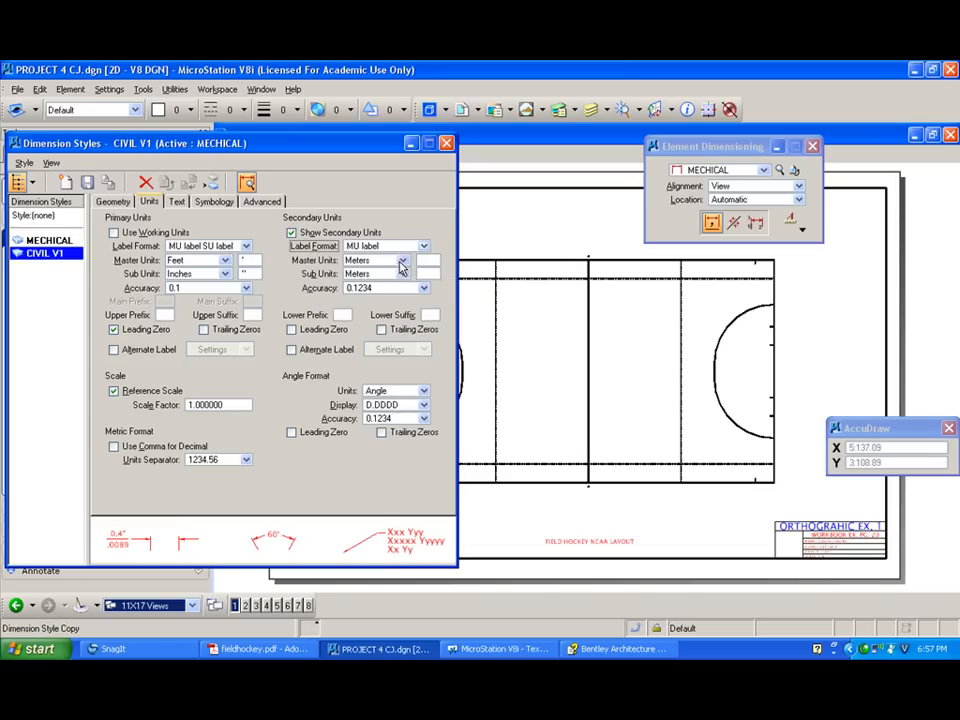
{"action": "left_click", "coordinate": [403, 261]}
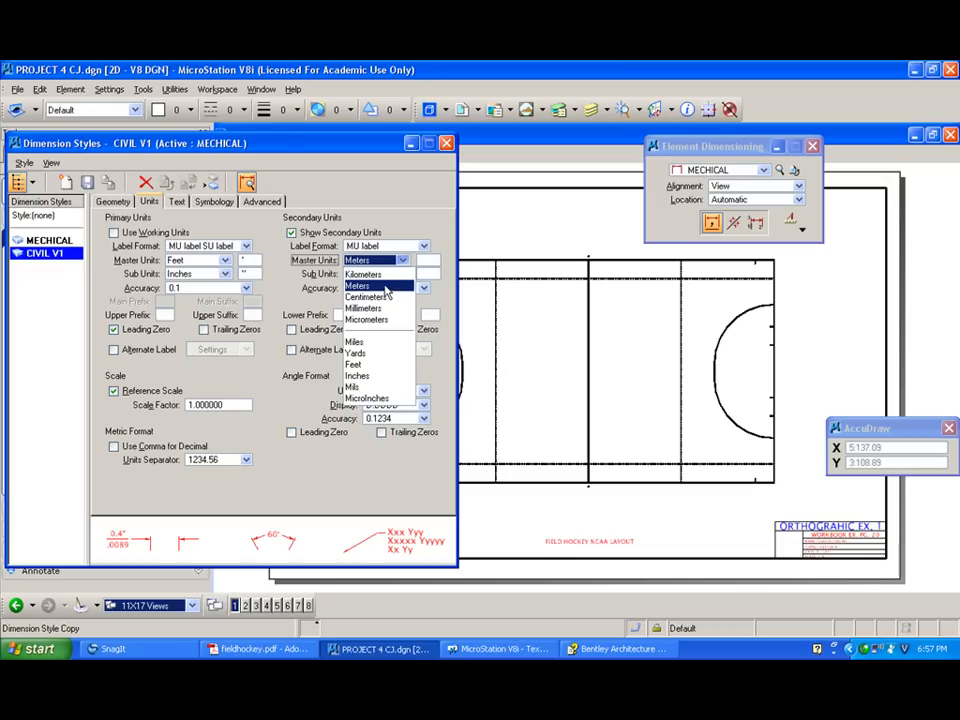
{"action": "left_click", "coordinate": [380, 287]}
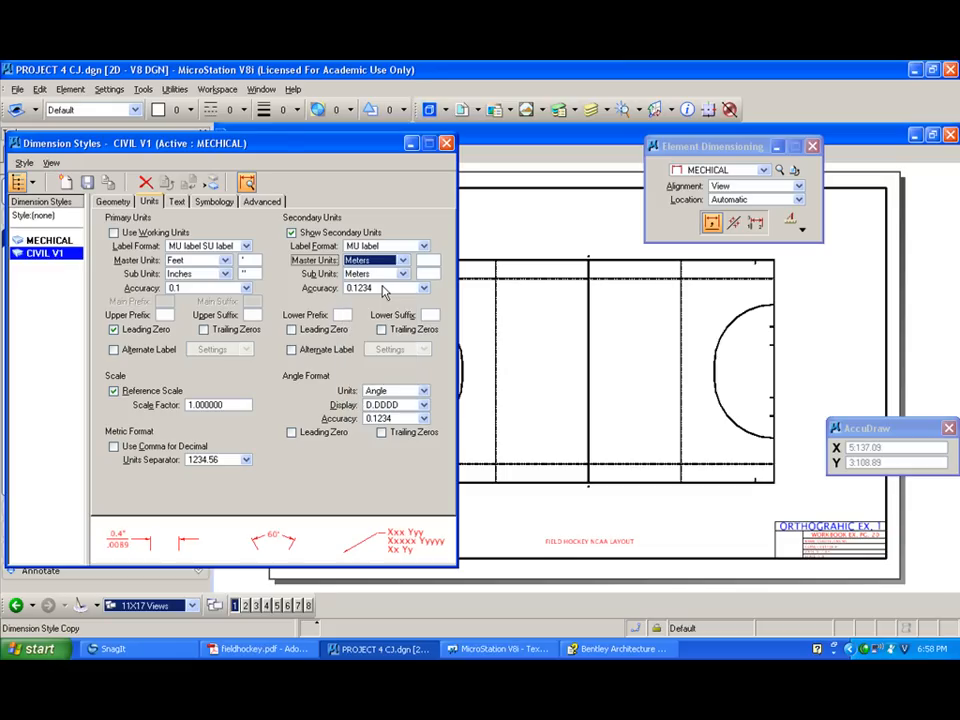
Set the CIVIL V1 secondary accuracy to 0.12 and the secondary master unit label to m.
{"action": "left_click", "coordinate": [422, 289]}
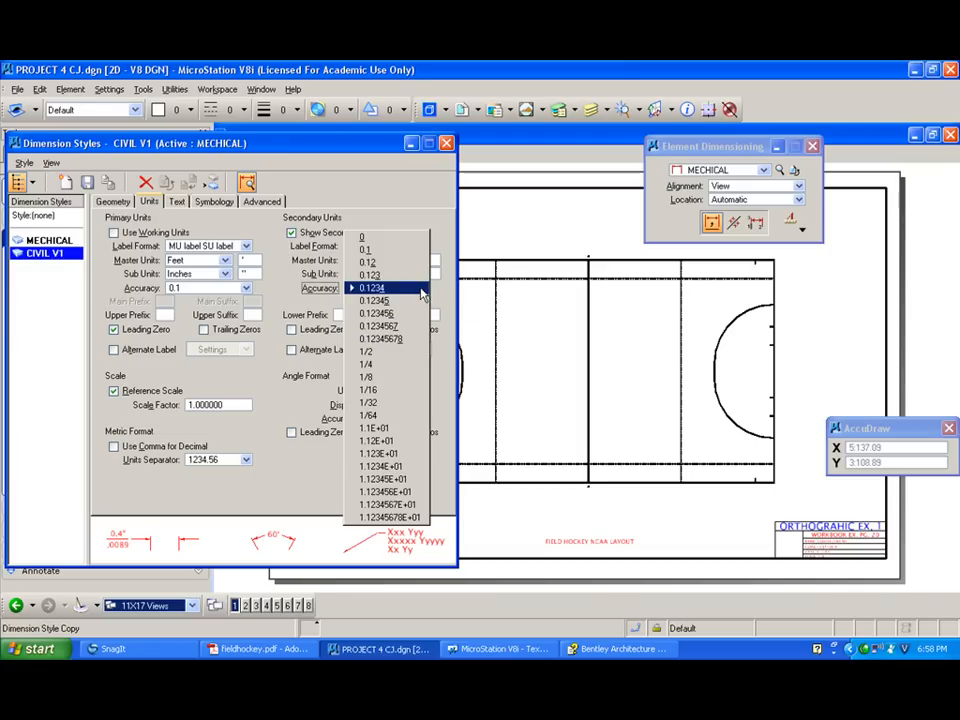
{"action": "left_click", "coordinate": [405, 265]}
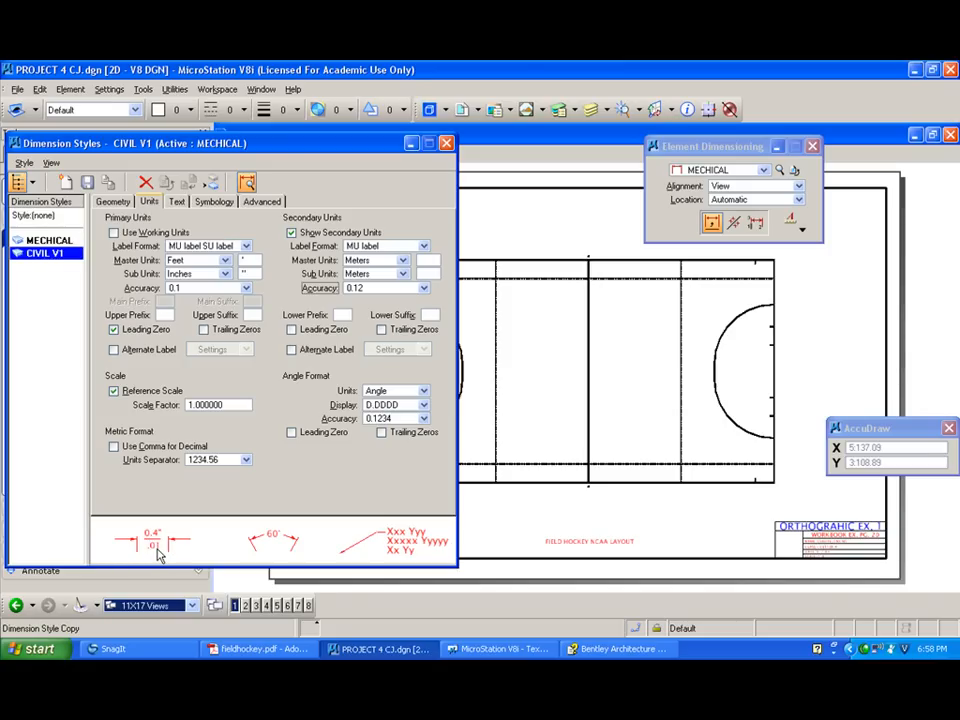
{"action": "left_click", "coordinate": [428, 260]}
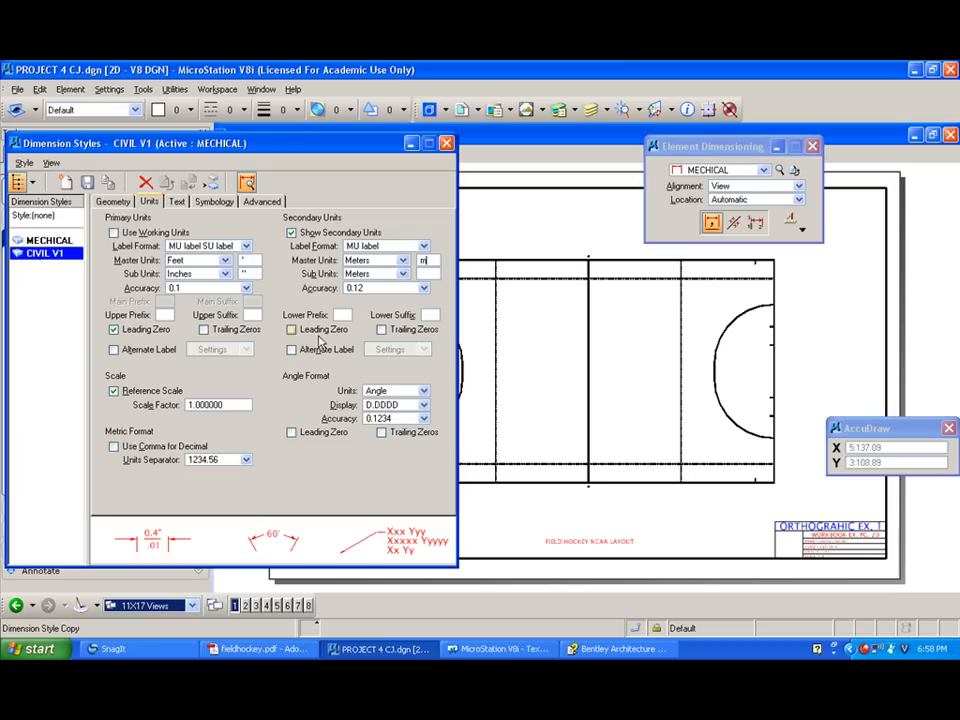
{"action": "left_click", "coordinate": [429, 274]}
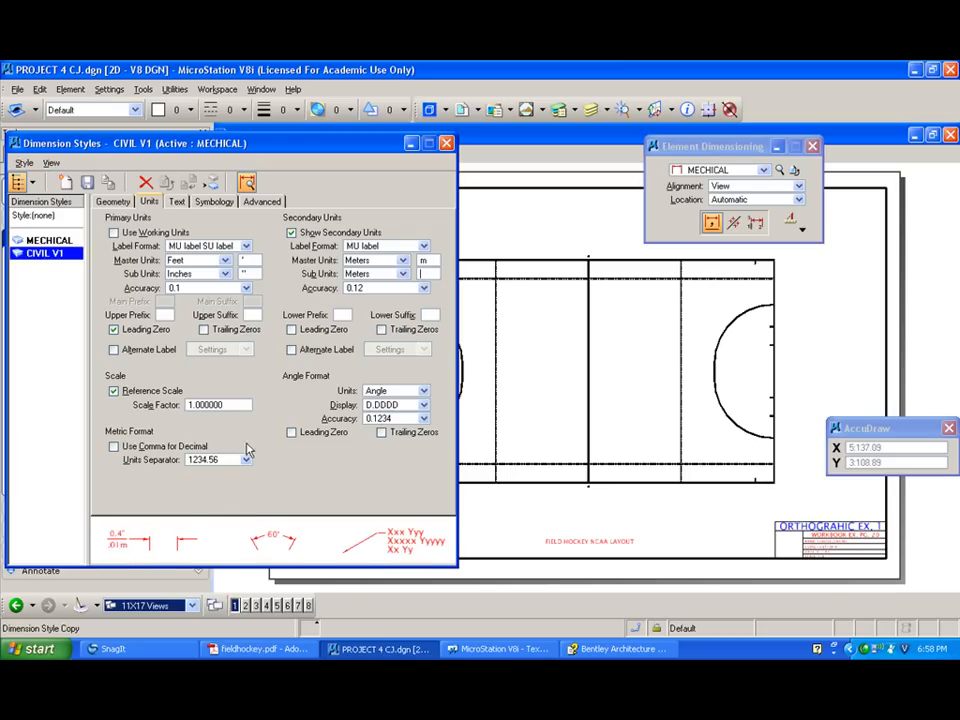
{"action": "left_click", "coordinate": [177, 202]}
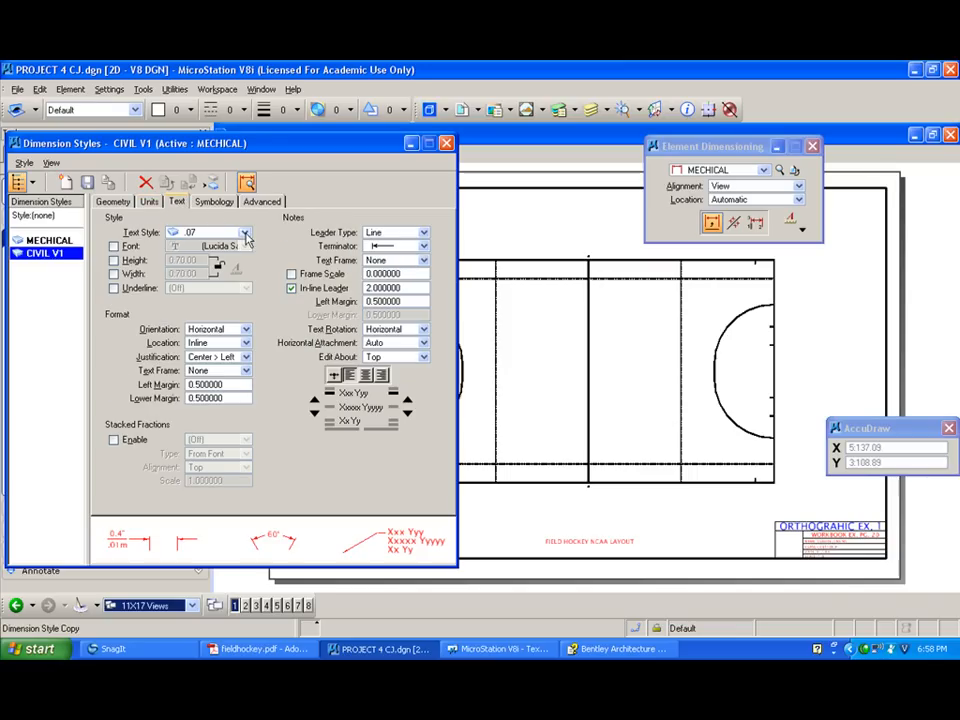
{"action": "left_click", "coordinate": [215, 202]}
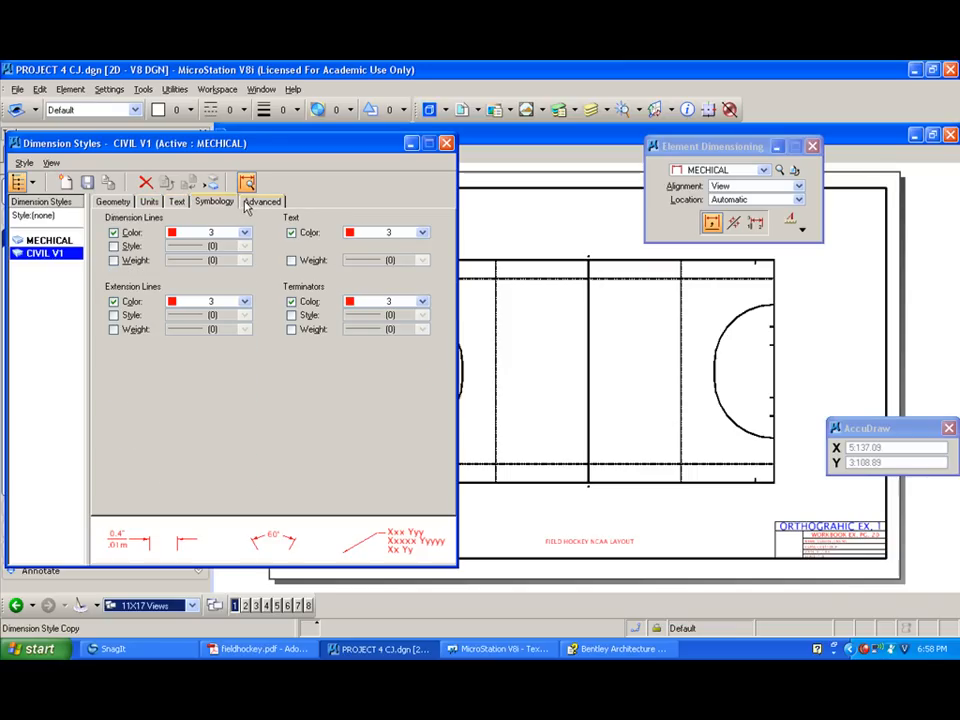
{"action": "left_click", "coordinate": [121, 203]}
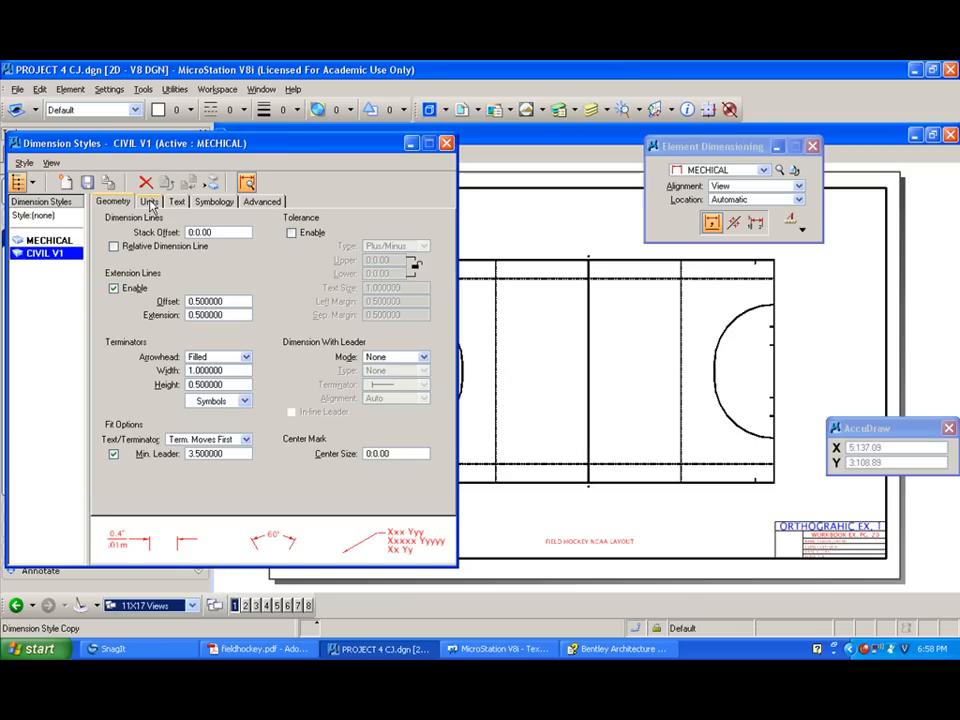
{"action": "left_click", "coordinate": [150, 203]}
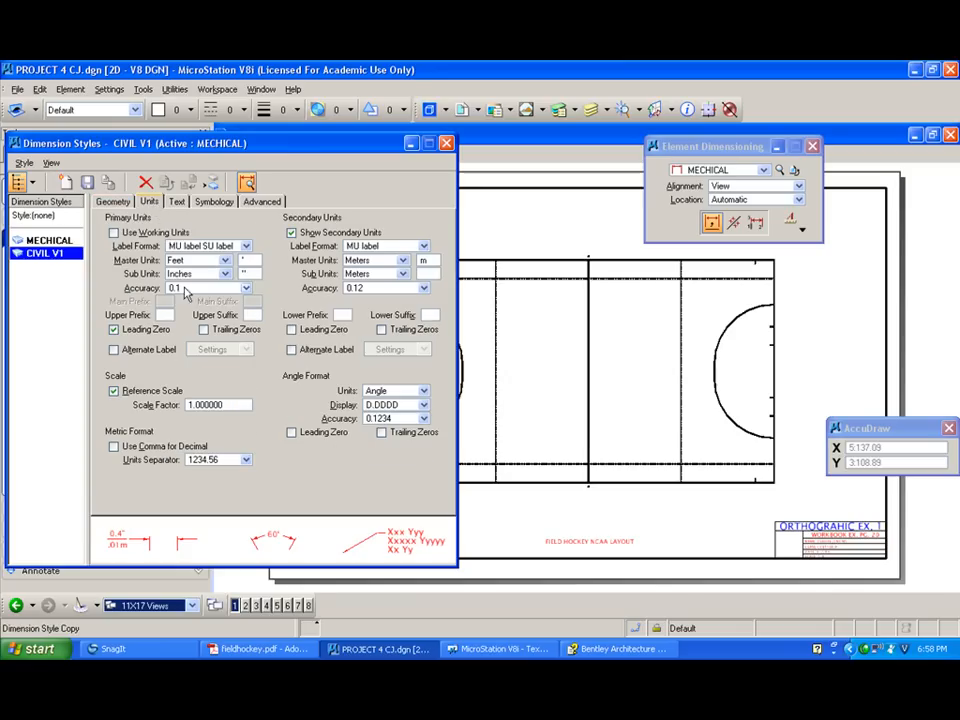
Set the CIVIL V1 text orientation to Aligned with the text location Inline.
{"action": "left_click", "coordinate": [177, 202]}
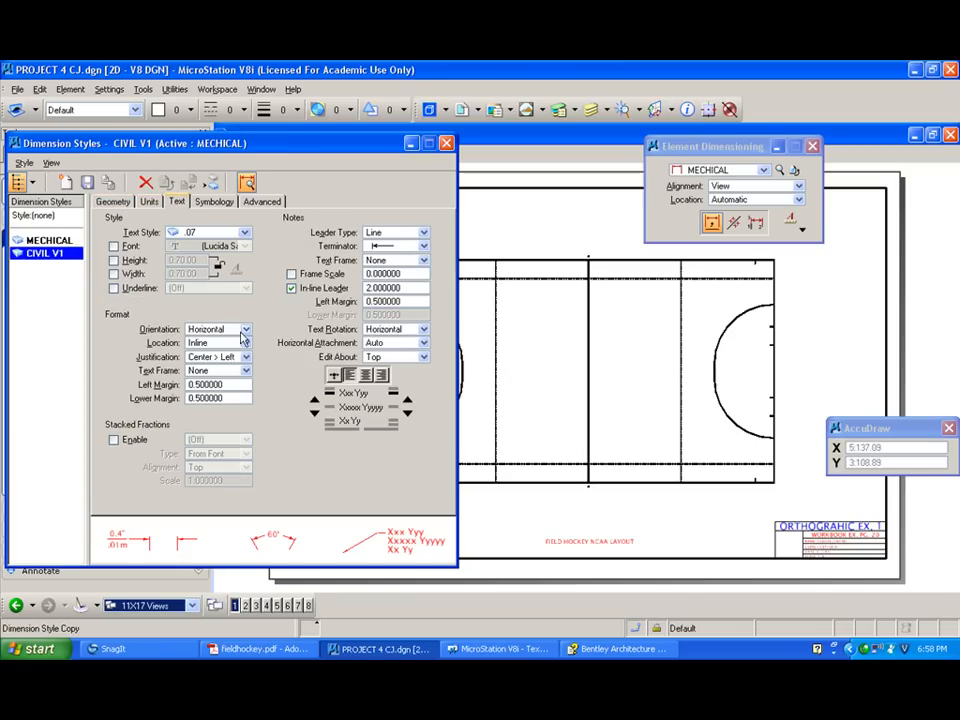
{"action": "left_click", "coordinate": [247, 330]}
{"action": "left_click", "coordinate": [240, 316]}
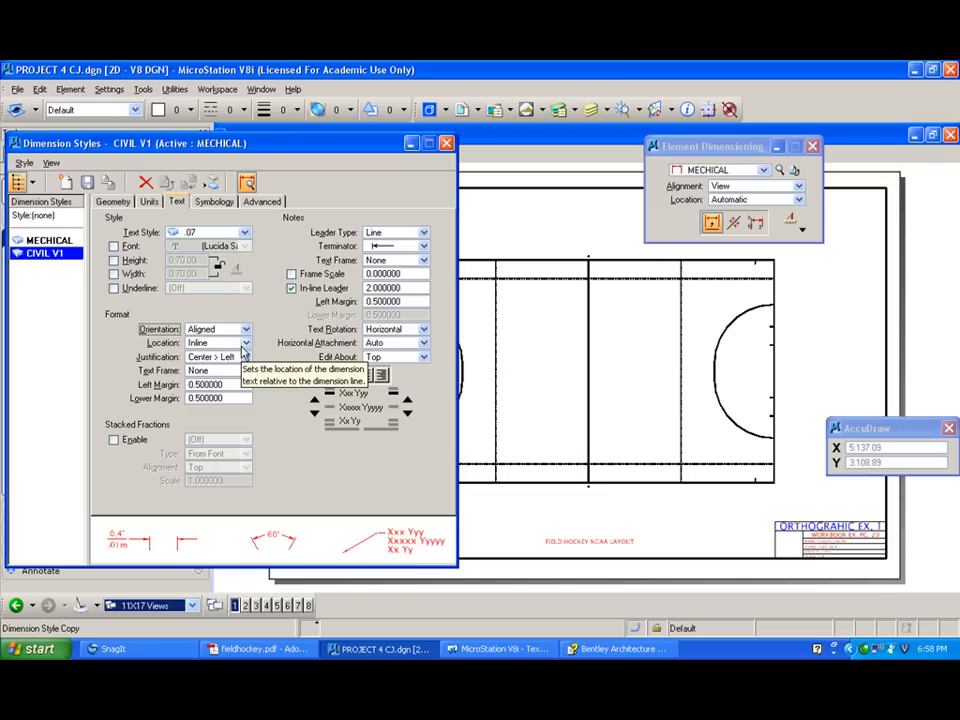
{"action": "left_click", "coordinate": [246, 343]}
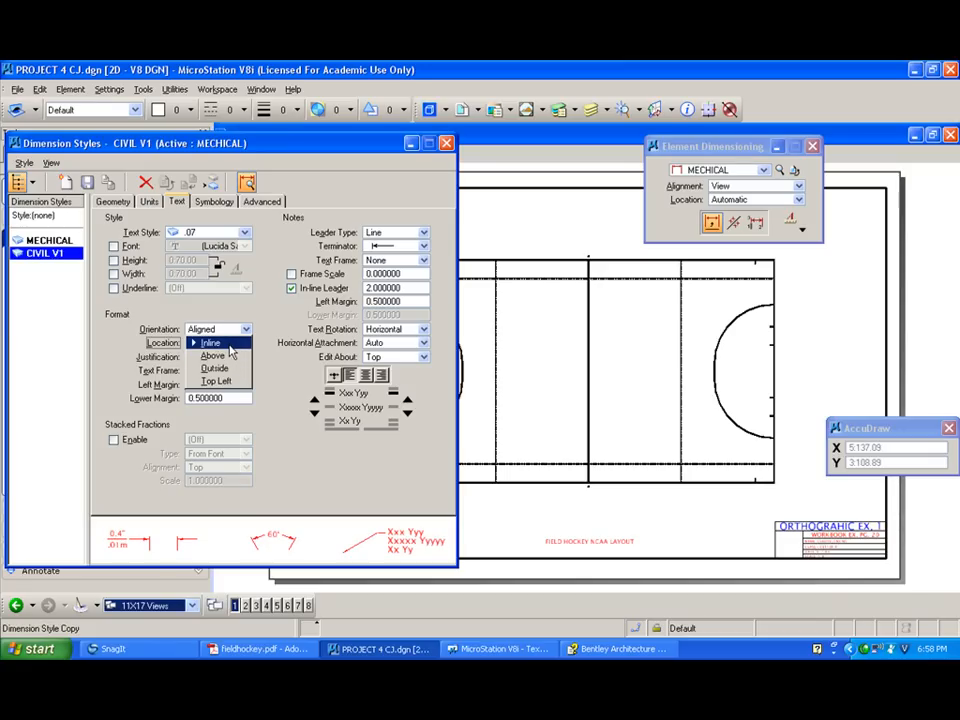
{"action": "left_click", "coordinate": [225, 344]}
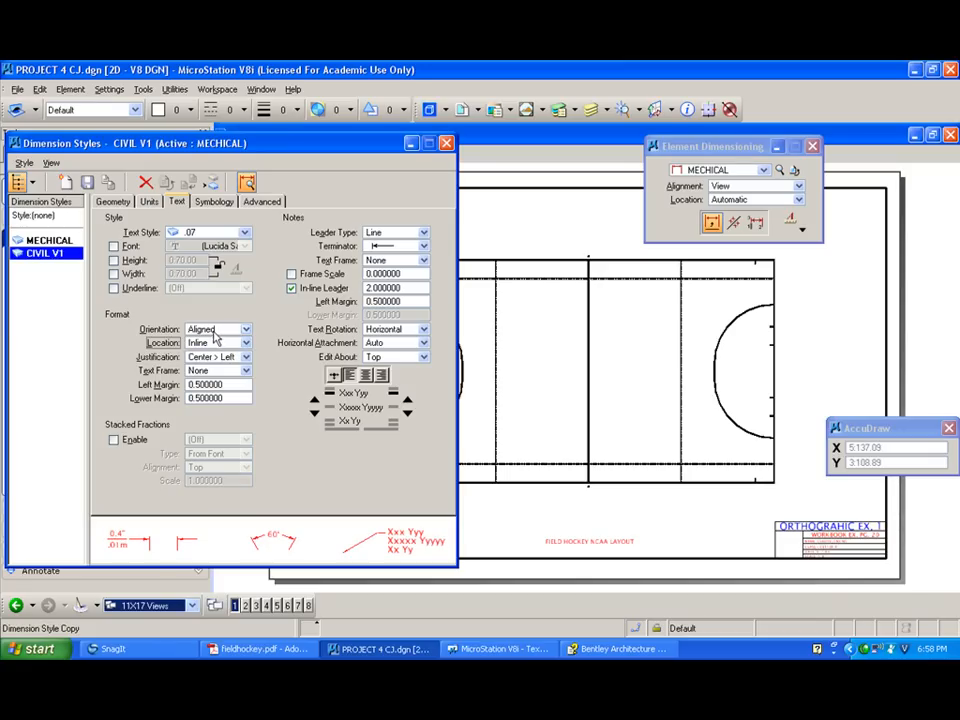
Save the CIVIL V1 style, close the style settings and make CIVIL V1 the style for element dimensioning.
{"action": "left_click", "coordinate": [87, 182]}
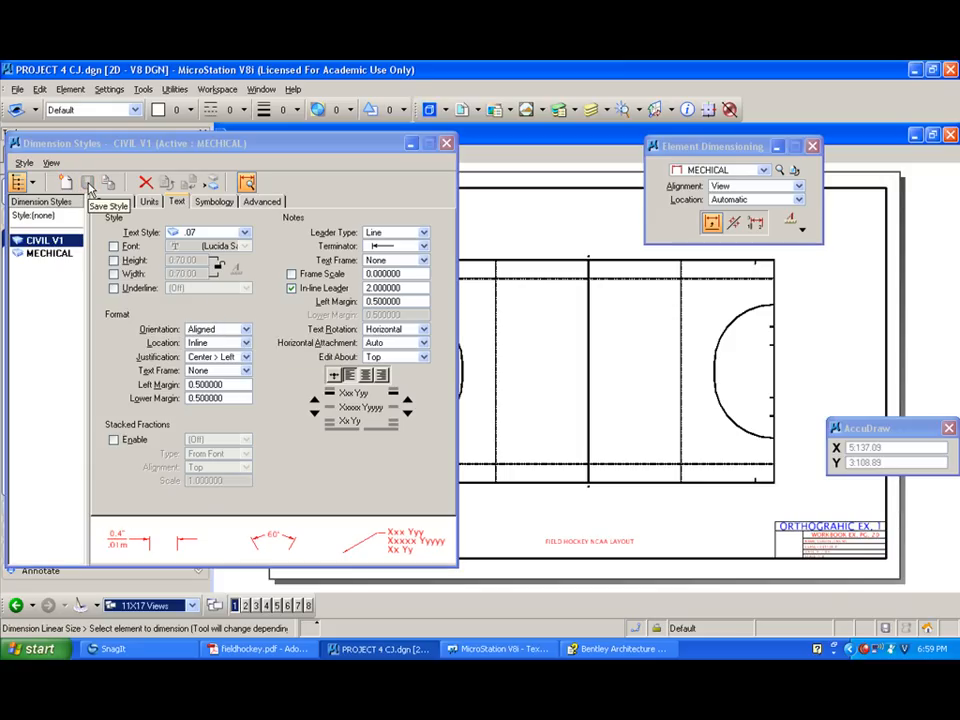
{"action": "left_click", "coordinate": [446, 145]}
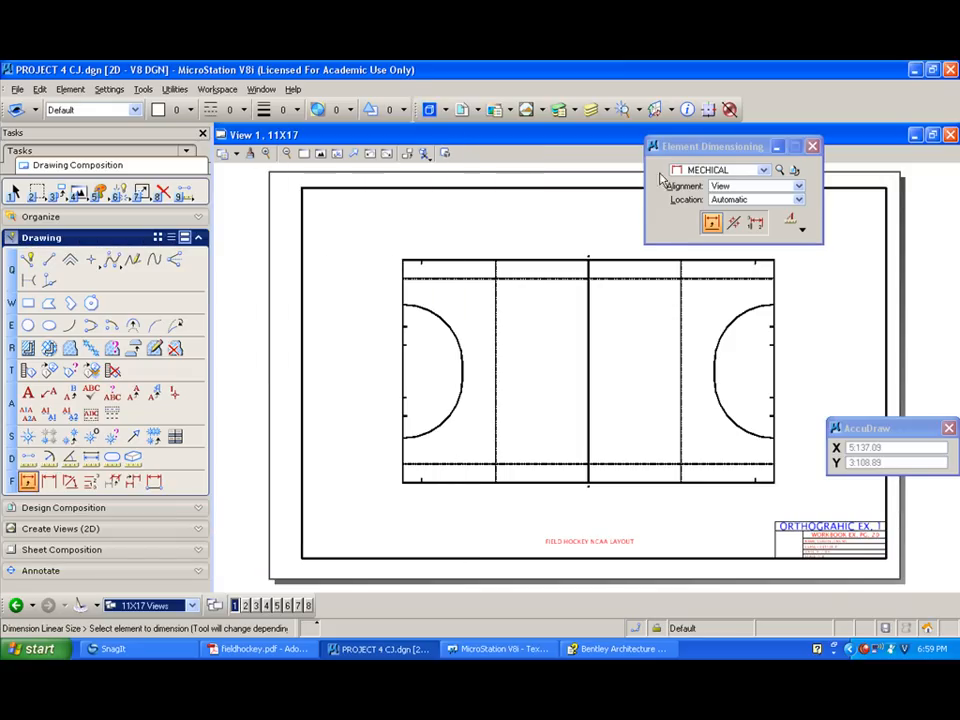
{"action": "left_click", "coordinate": [764, 172]}
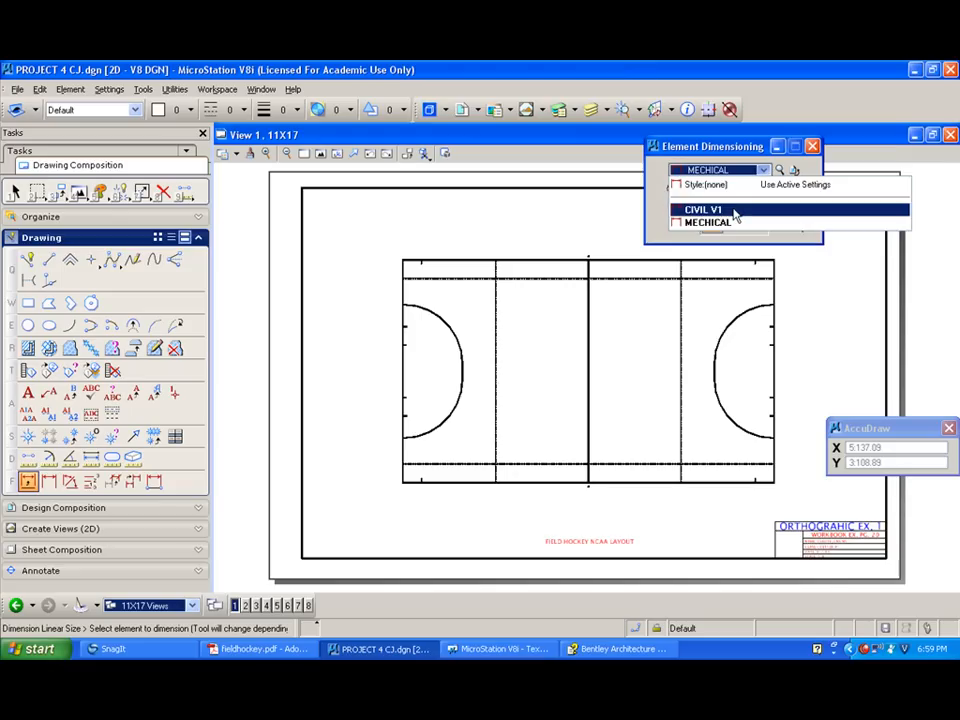
{"action": "left_click", "coordinate": [735, 213]}
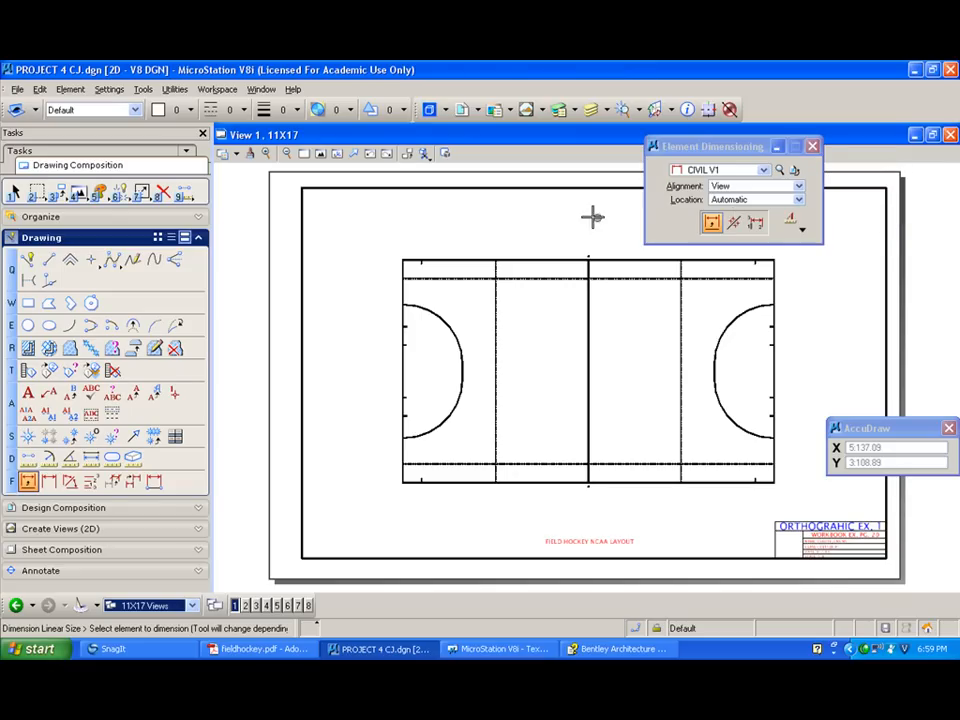
Dimension the field's upper boundary line as an element, placing the dimension above the field, and inspect its text.
{"action": "left_click", "coordinate": [562, 256]}
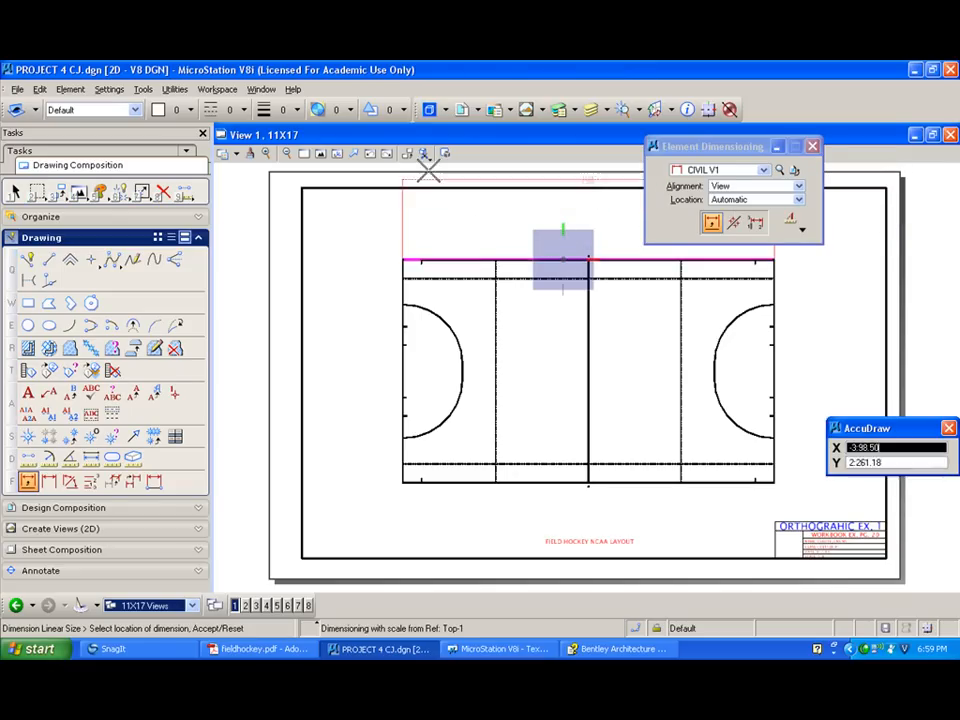
{"action": "left_click", "coordinate": [230, 111]}
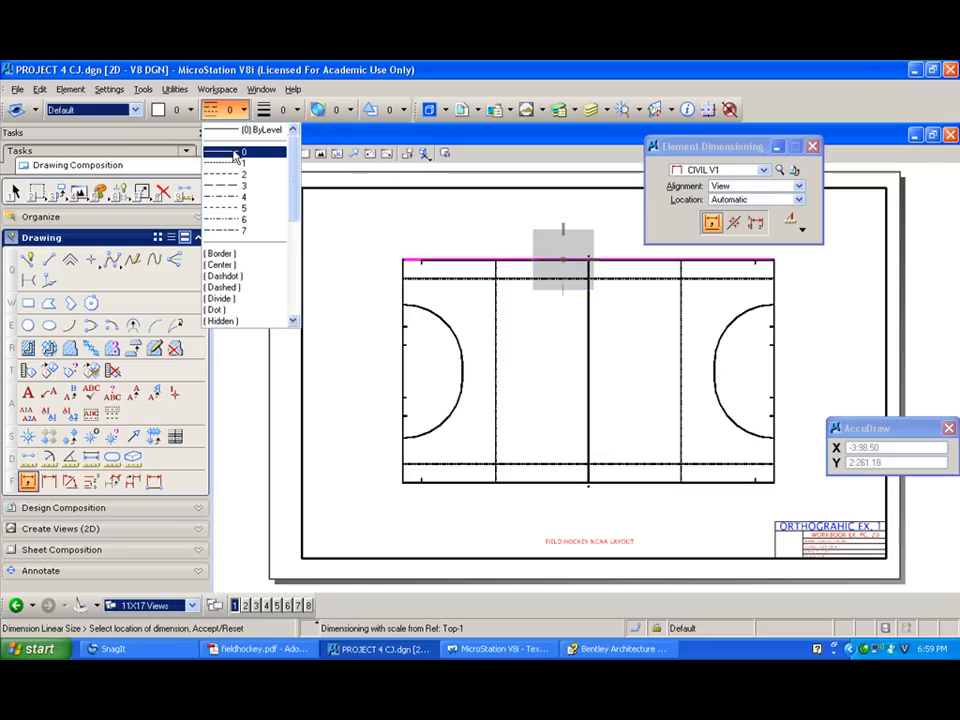
{"action": "left_click", "coordinate": [234, 152]}
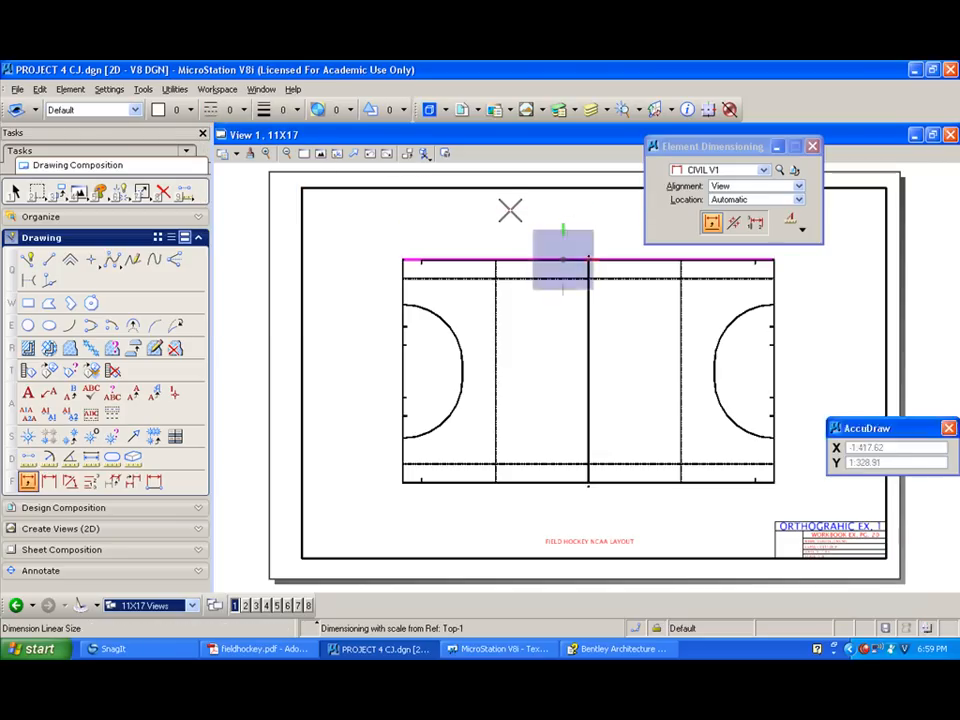
{"action": "left_click", "coordinate": [510, 210]}
{"action": "scroll", "coordinate": [600, 203], "scroll_direction": "up", "scroll_amount": 5}
{"action": "scroll", "coordinate": [600, 203], "scroll_direction": "up", "scroll_amount": 2}
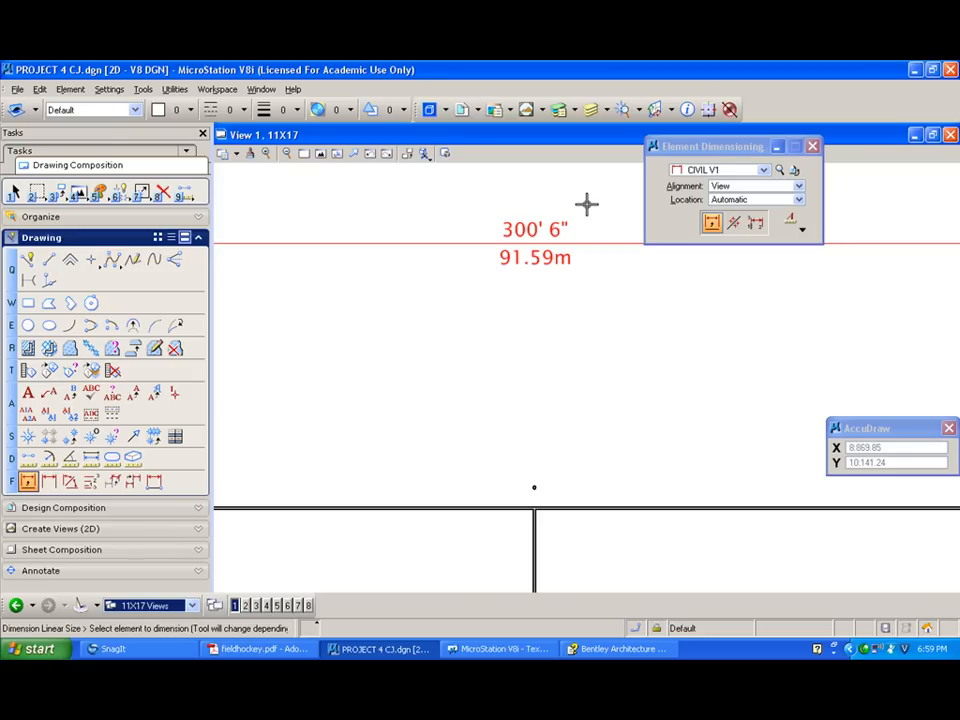
{"action": "scroll", "coordinate": [586, 204], "scroll_direction": "down", "scroll_amount": 2}
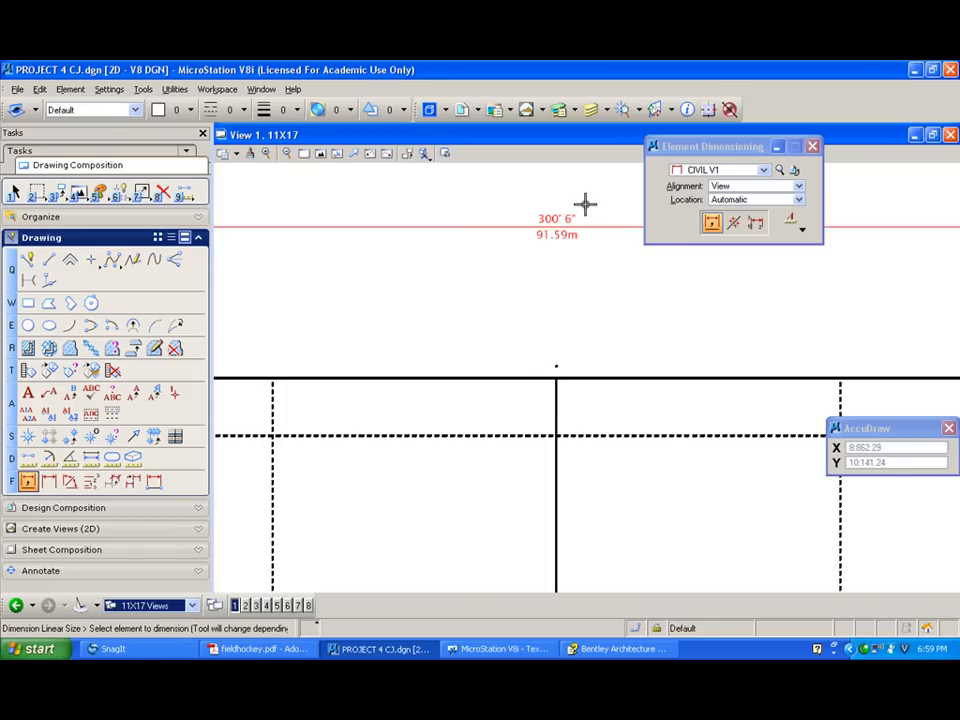
{"action": "scroll", "coordinate": [580, 200], "scroll_direction": "down", "scroll_amount": 3}
{"action": "scroll", "coordinate": [548, 198], "scroll_direction": "up", "scroll_amount": 2}
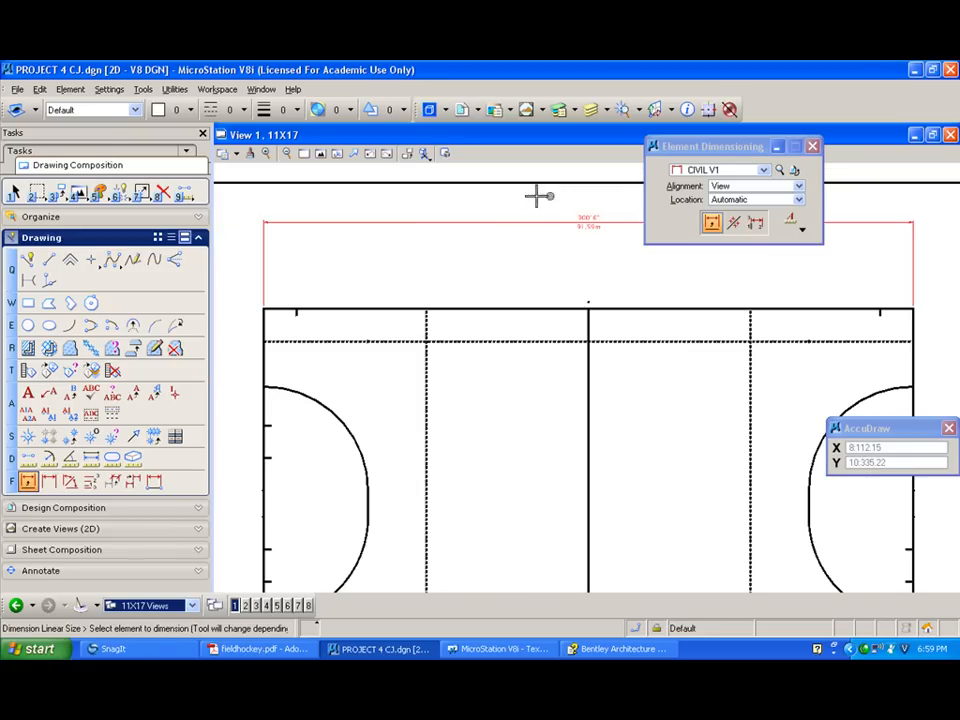
Delete the overall length dimension above the field.
{"action": "left_click", "coordinate": [163, 192]}
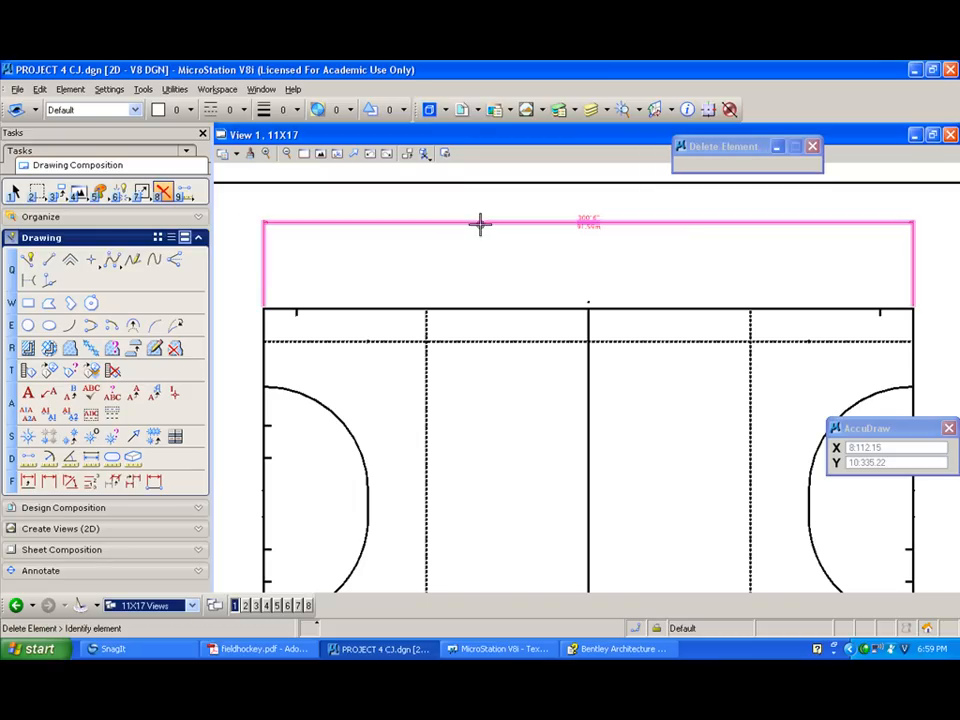
{"action": "left_click", "coordinate": [480, 221]}
{"action": "left_click", "coordinate": [27, 259]}
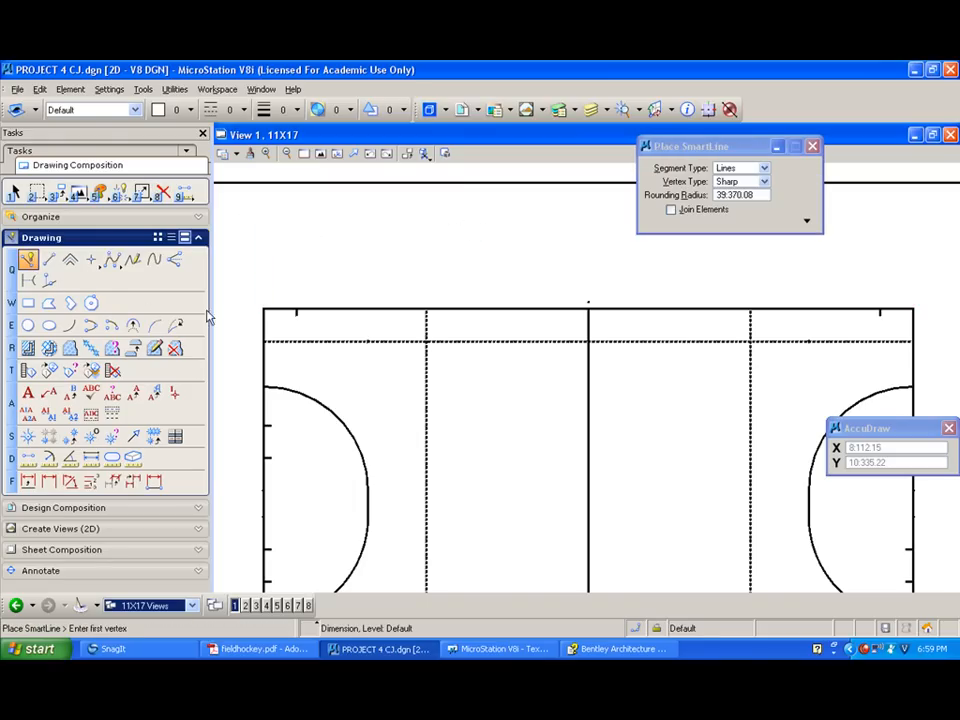
Linearly dimension the field's upper boundary from its left corner to its right corner, with the dimension line 1.2 above the field.
{"action": "left_click", "coordinate": [49, 482]}
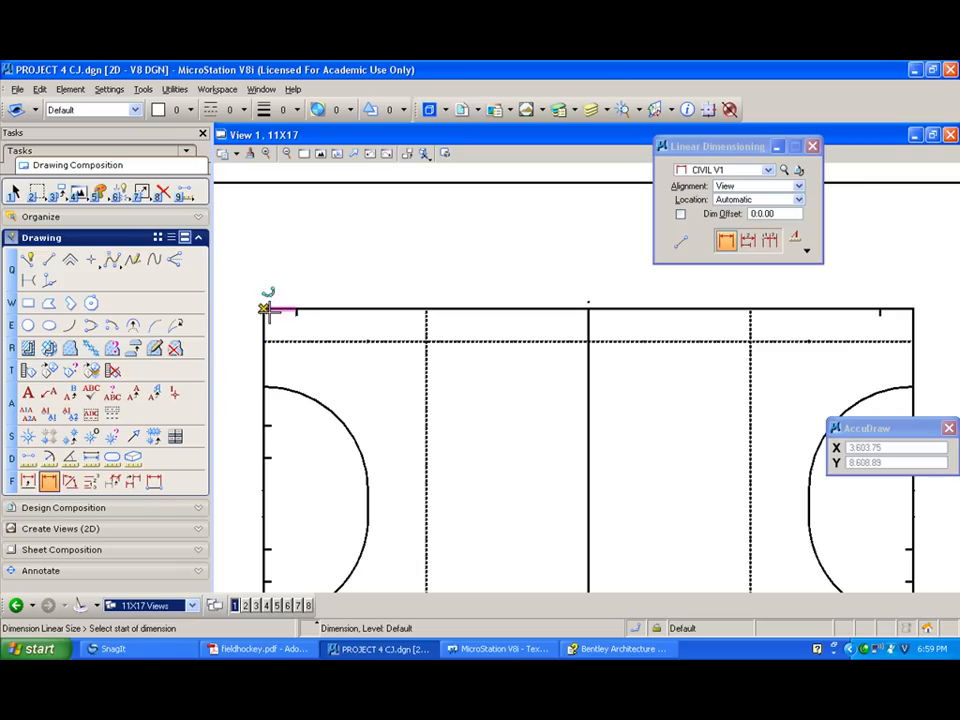
{"action": "scroll", "coordinate": [264, 308], "scroll_direction": "up", "scroll_amount": 5}
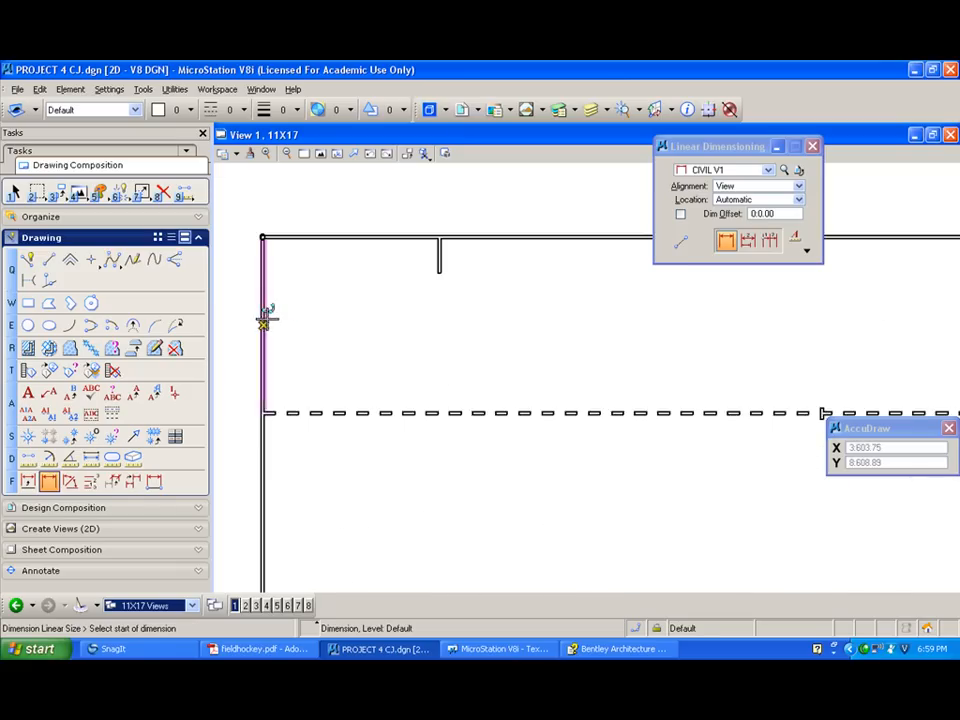
{"action": "left_click", "coordinate": [264, 239]}
{"action": "scroll", "coordinate": [280, 255], "scroll_direction": "down", "scroll_amount": 4}
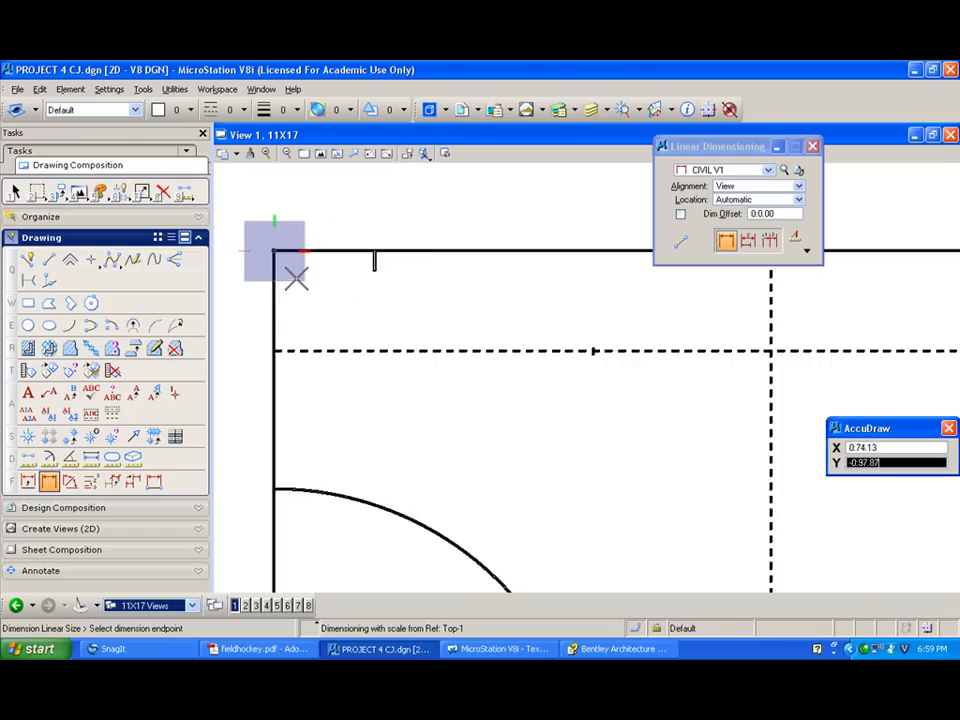
{"action": "scroll", "coordinate": [652, 285], "scroll_direction": "up", "scroll_amount": 4}
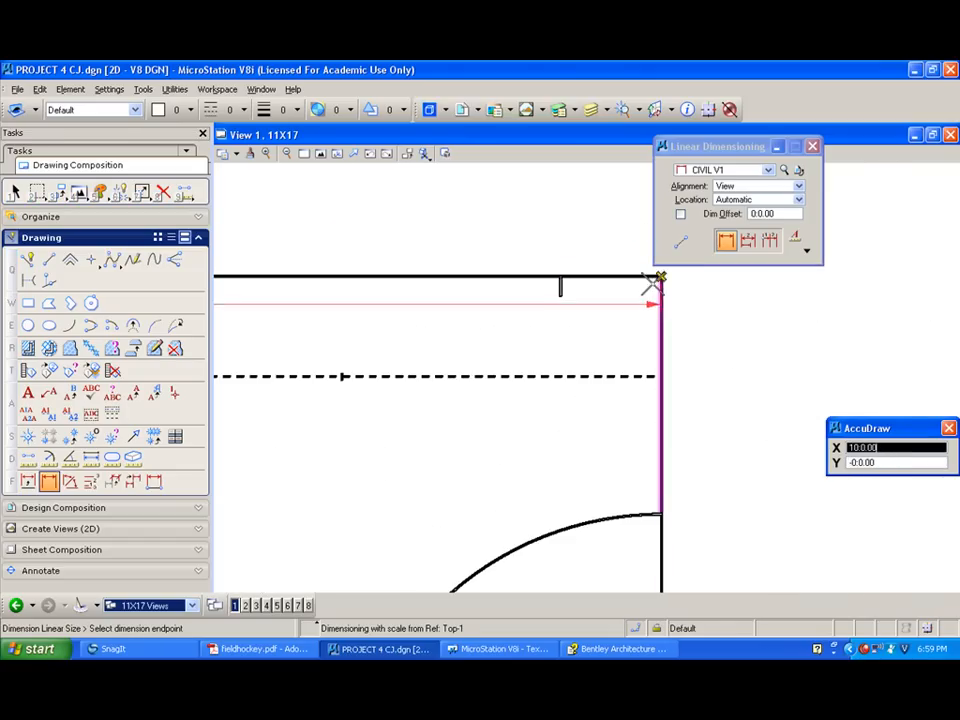
{"action": "scroll", "coordinate": [656, 279], "scroll_direction": "up", "scroll_amount": 4}
{"action": "left_click", "coordinate": [658, 279]}
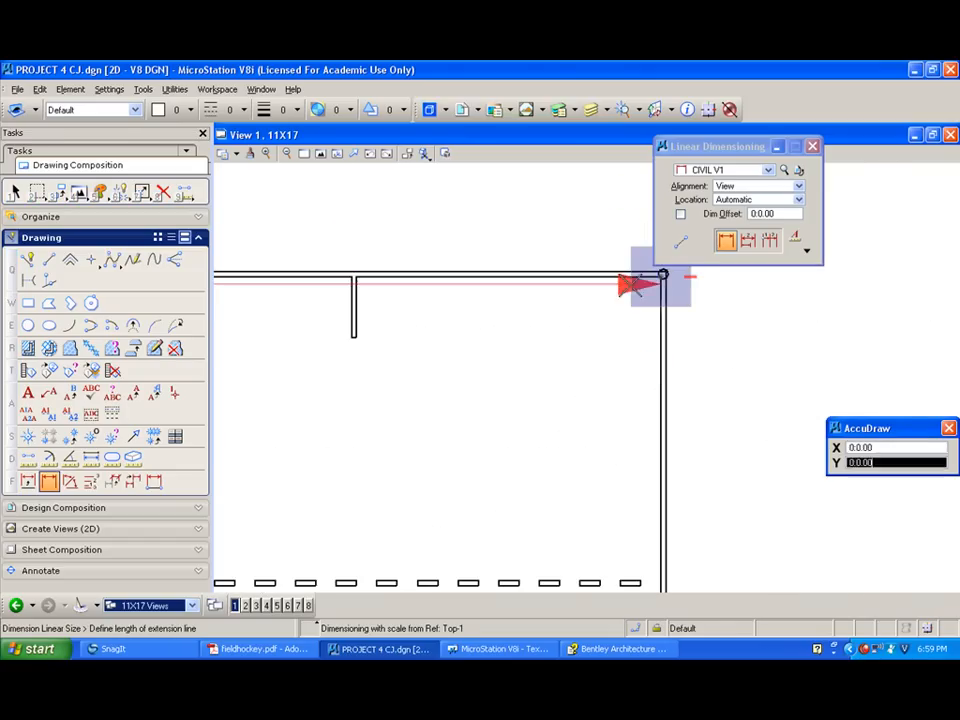
{"action": "scroll", "coordinate": [545, 315], "scroll_direction": "down", "scroll_amount": 3}
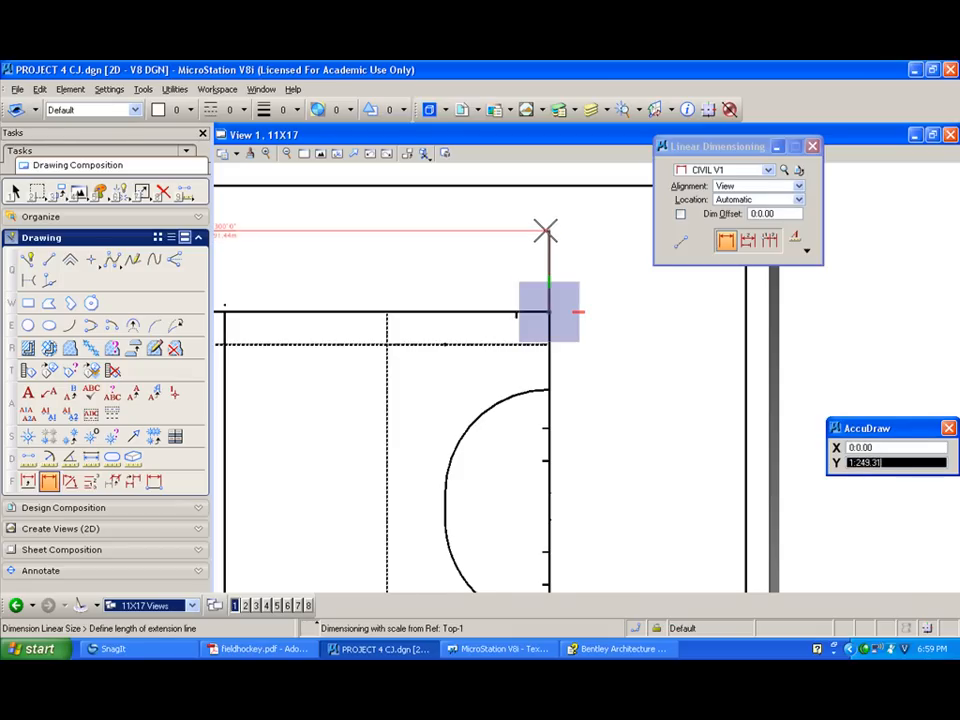
{"action": "type", "text": "1"}
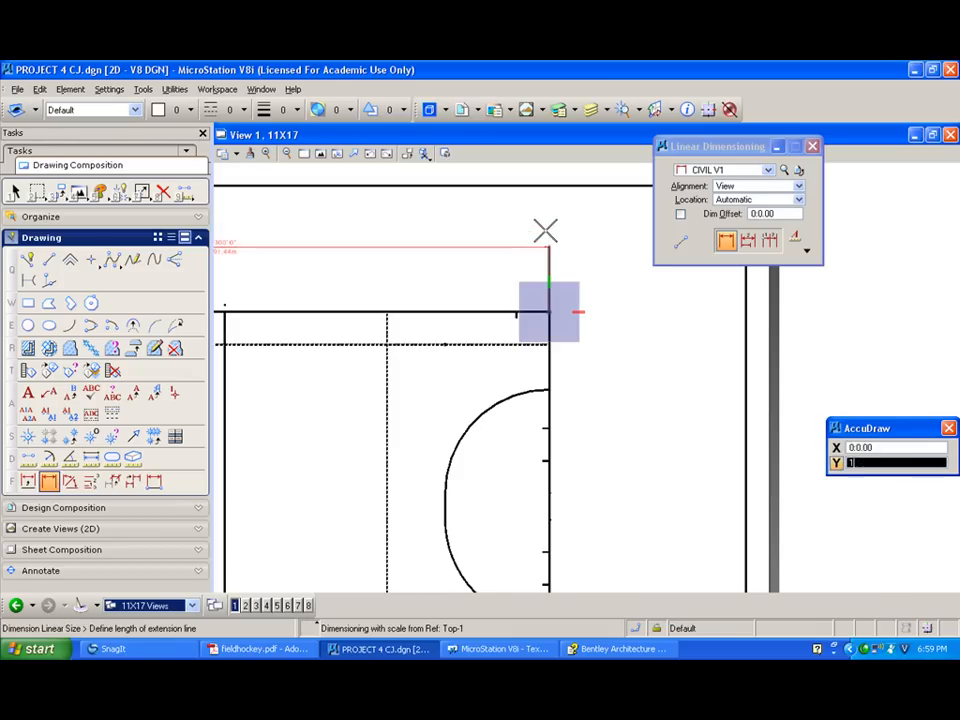
{"action": "type", "text": ".2"}
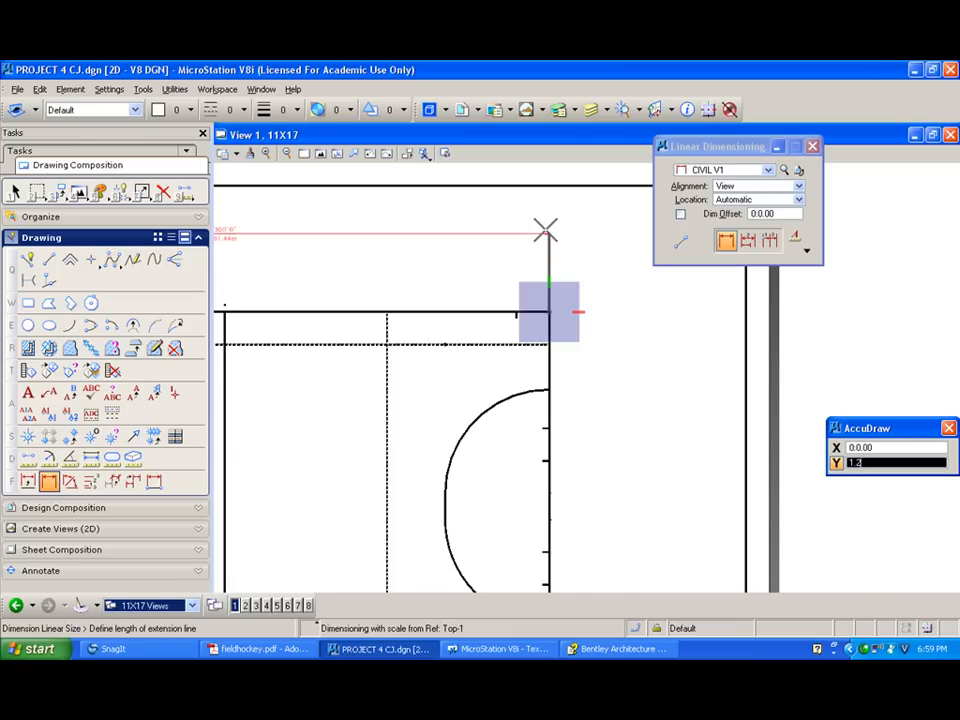
{"action": "left_click", "coordinate": [545, 230]}
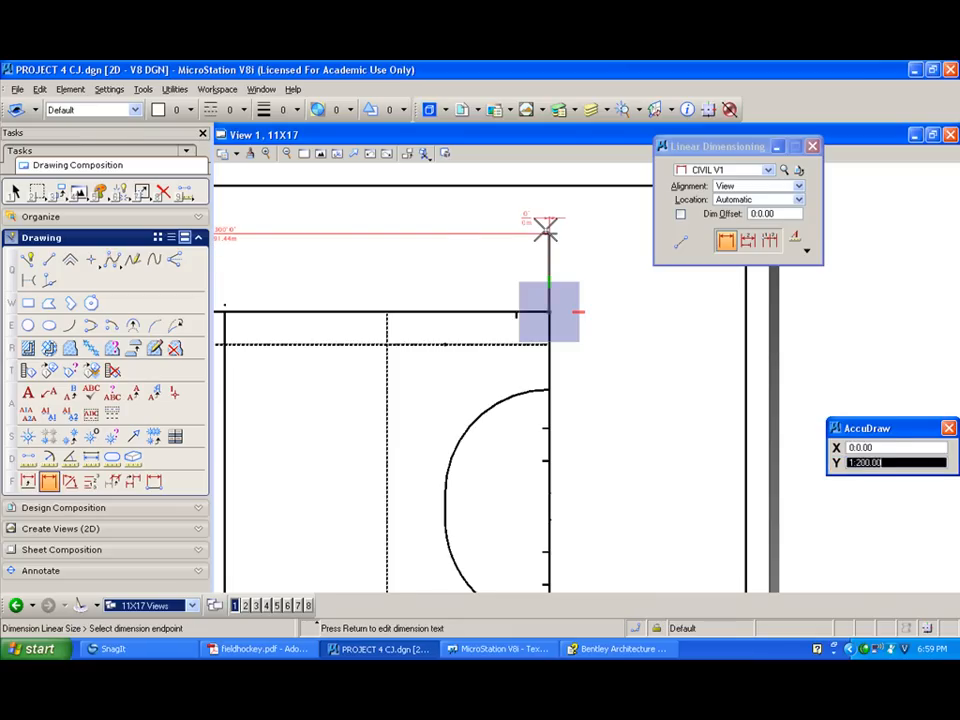
{"action": "right_click", "coordinate": [437, 219]}
{"action": "scroll", "coordinate": [227, 226], "scroll_direction": "up", "scroll_amount": 3}
{"action": "scroll", "coordinate": [233, 224], "scroll_direction": "down", "scroll_amount": 3}
{"action": "mouse_move", "coordinate": [440, 348]}
{"action": "middle_mouse_down"}
{"action": "mouse_move", "coordinate": [358, 330]}
{"action": "mouse_move", "coordinate": [351, 343]}
{"action": "middle_mouse_up"}
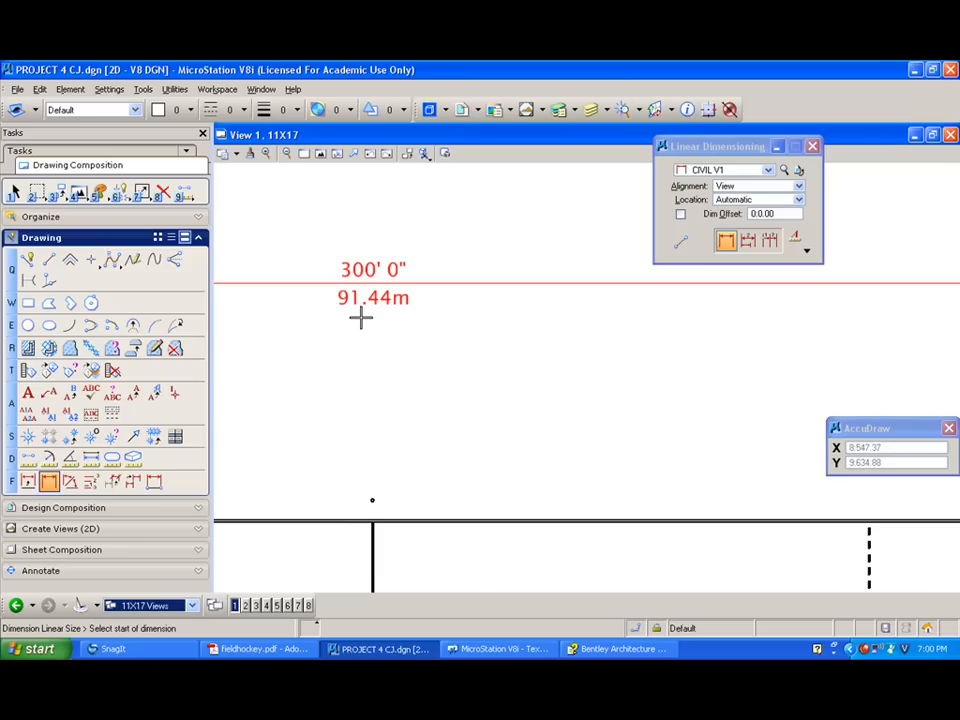
Dimension the field's left side from the lower to the upper corner, with the dimension line 1.2 outside the field.
{"action": "scroll", "coordinate": [360, 317], "scroll_direction": "down", "scroll_amount": 4}
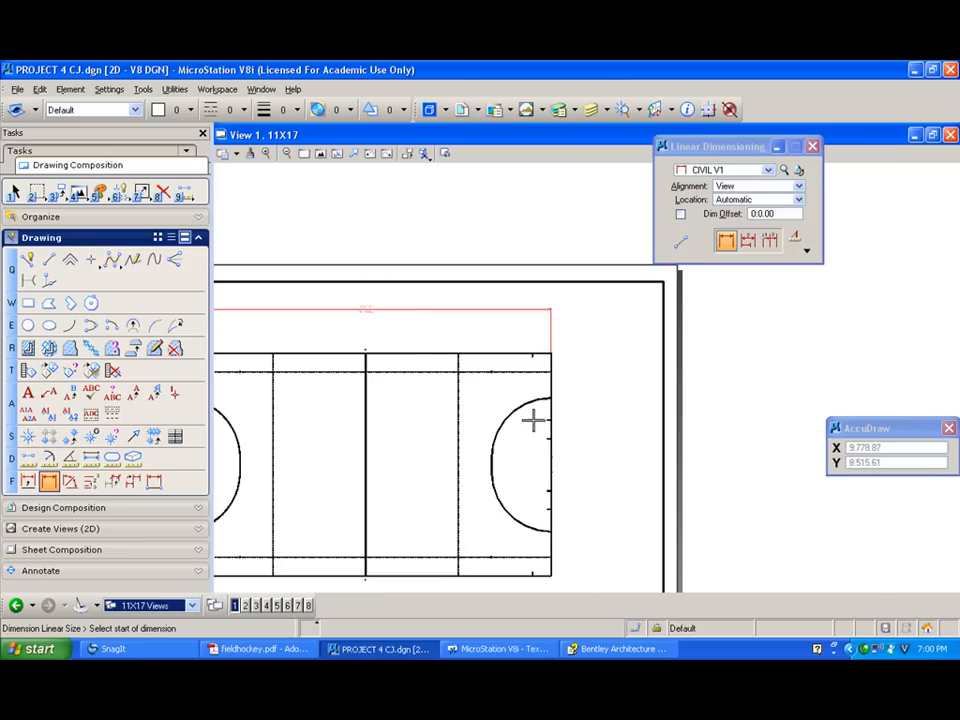
{"action": "mouse_move", "coordinate": [567, 405]}
{"action": "middle_mouse_down"}
{"action": "mouse_move", "coordinate": [460, 413]}
{"action": "mouse_move", "coordinate": [451, 442]}
{"action": "middle_mouse_up"}
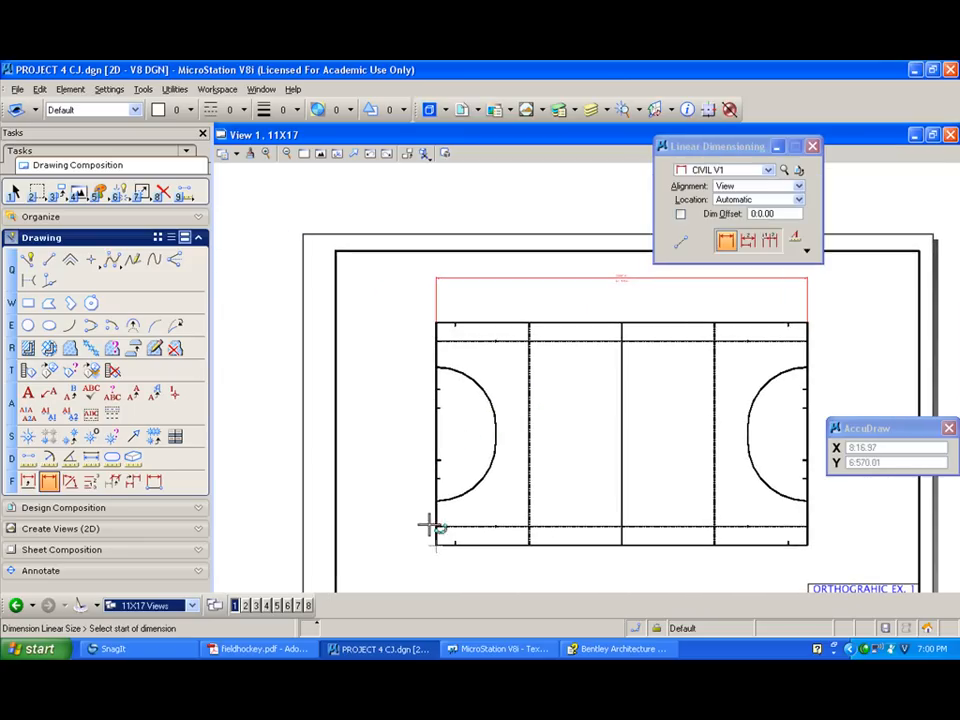
{"action": "scroll", "coordinate": [416, 528], "scroll_direction": "up", "scroll_amount": 3}
{"action": "scroll", "coordinate": [424, 478], "scroll_direction": "down", "scroll_amount": 3}
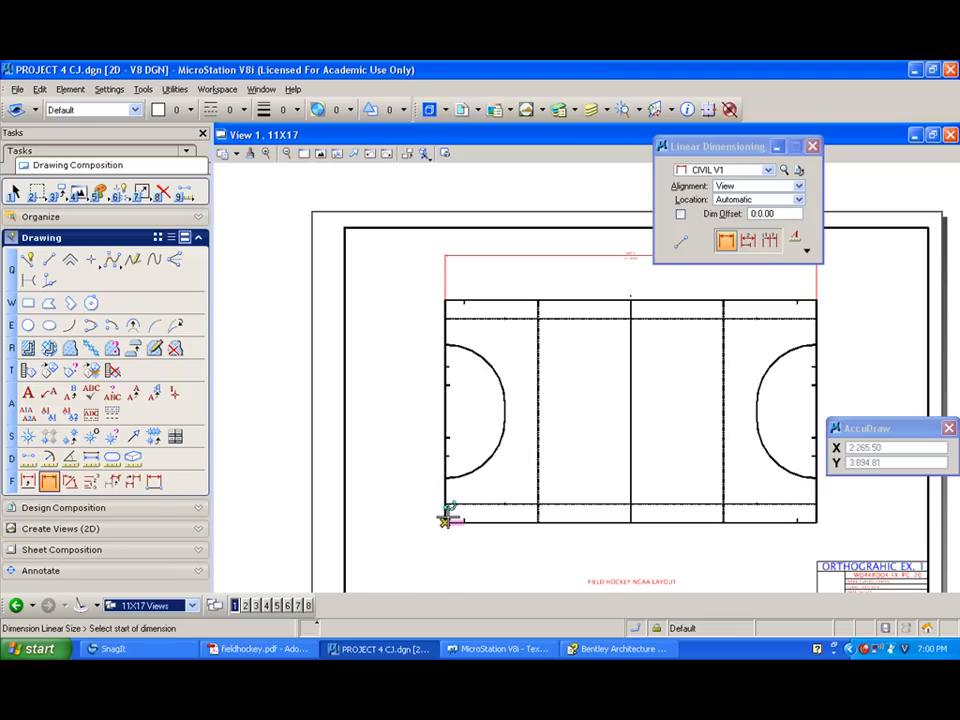
{"action": "scroll", "coordinate": [447, 518], "scroll_direction": "up", "scroll_amount": 3}
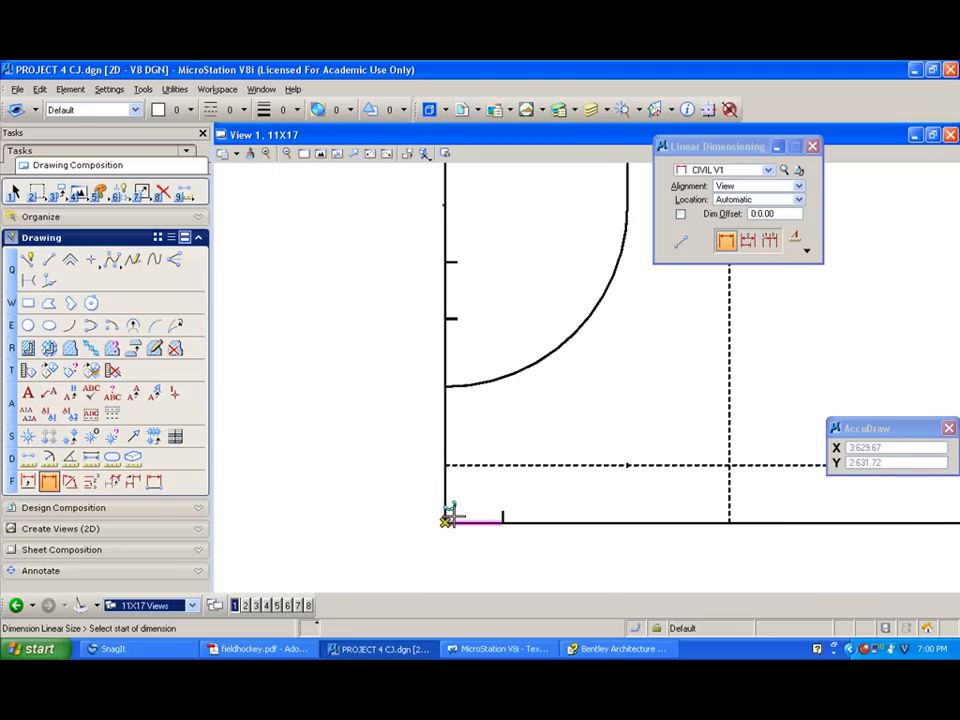
{"action": "left_click", "coordinate": [446, 517]}
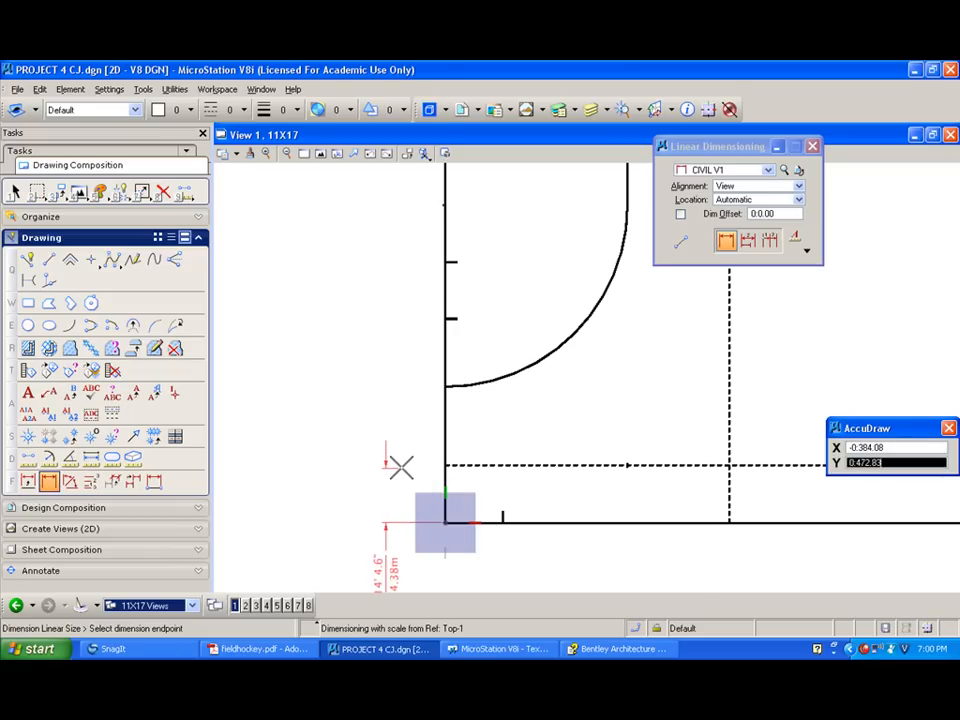
{"action": "middle_click_drag", "start_coordinate": [417, 395], "coordinate": [403, 266]}
{"action": "scroll", "coordinate": [480, 378], "scroll_direction": "up", "scroll_amount": 2}
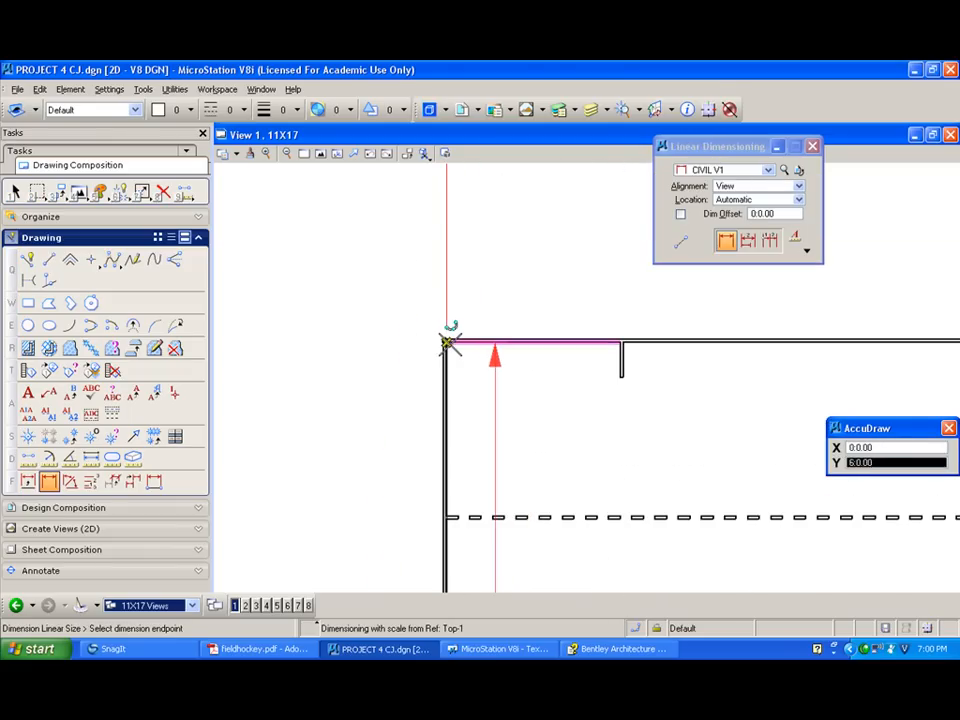
{"action": "left_click", "coordinate": [443, 340]}
{"action": "scroll", "coordinate": [396, 343], "scroll_direction": "down", "scroll_amount": 5}
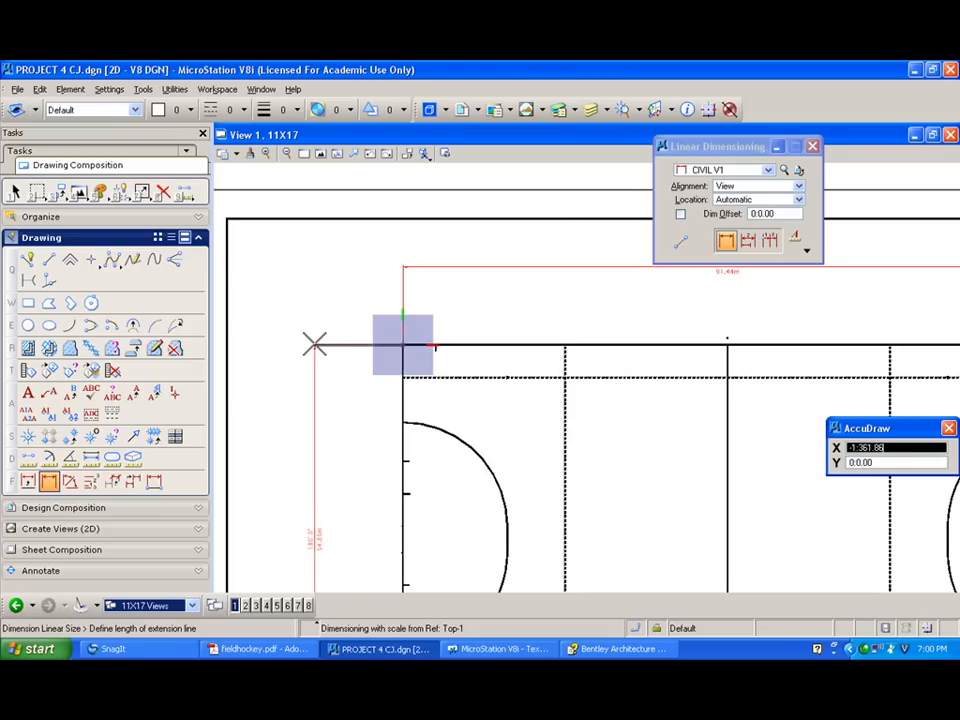
{"action": "type", "text": "1.2"}
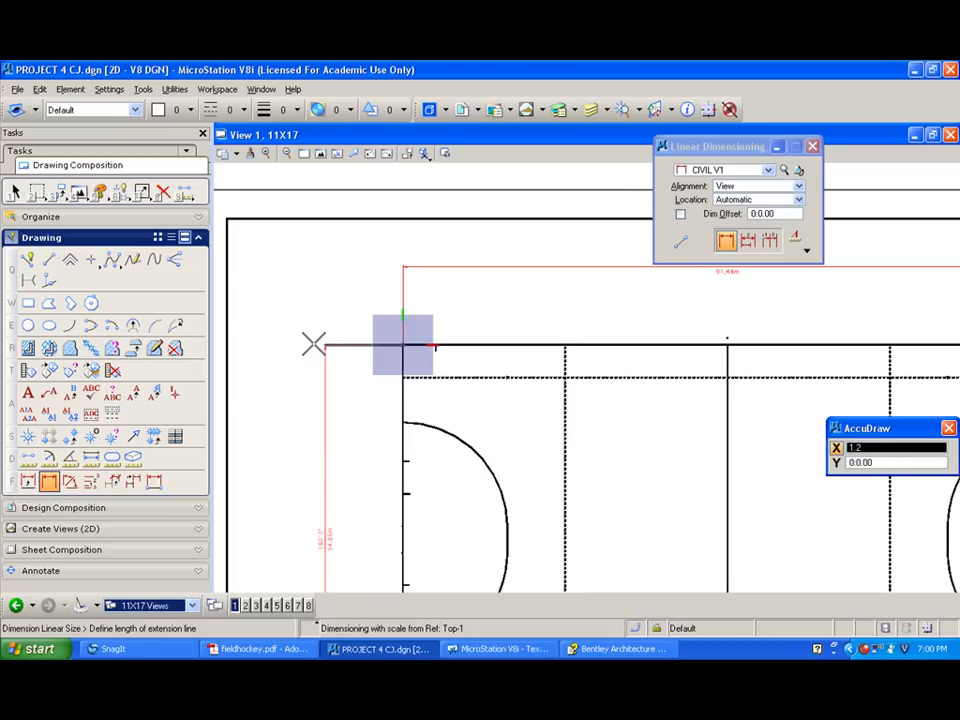
{"action": "left_click", "coordinate": [313, 344]}
{"action": "right_click", "coordinate": [314, 344]}
Dimension the goal width between the two small marks on the left goal line, with the dimension line .5 outside the field.
{"action": "scroll", "coordinate": [314, 558], "scroll_direction": "up", "scroll_amount": 2}
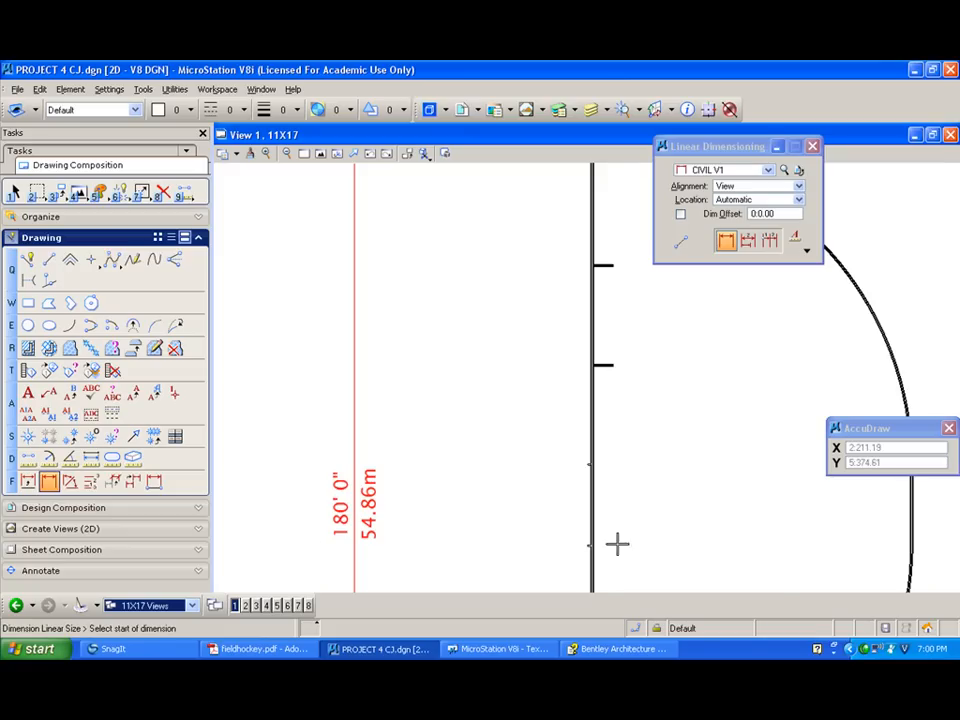
{"action": "scroll", "coordinate": [622, 545], "scroll_direction": "down", "scroll_amount": 2}
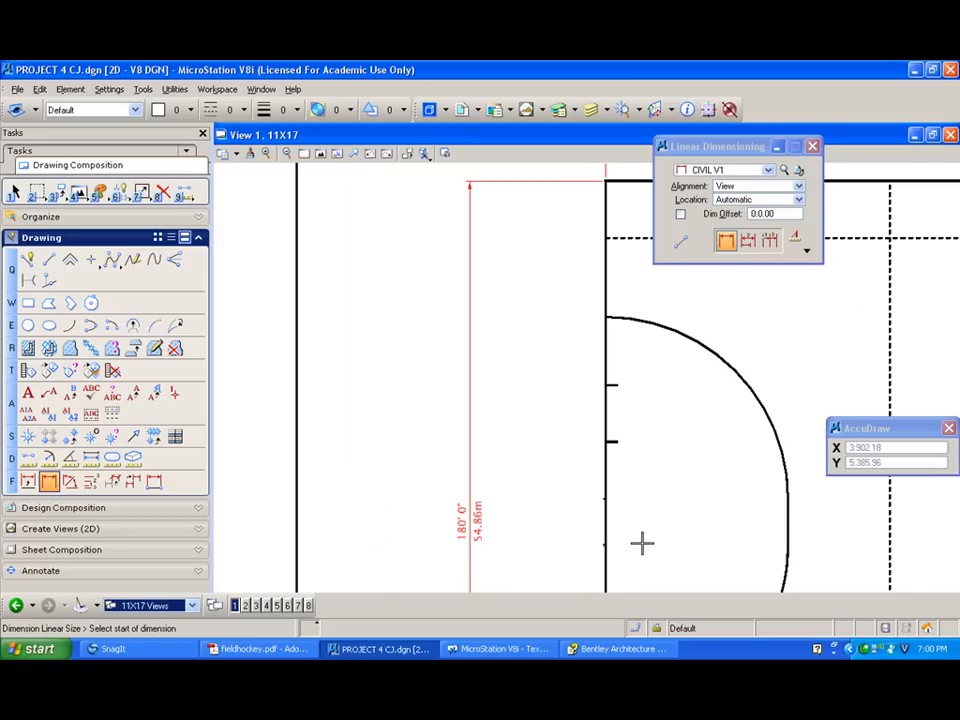
{"action": "scroll", "coordinate": [630, 522], "scroll_direction": "down", "scroll_amount": 2}
{"action": "scroll", "coordinate": [625, 524], "scroll_direction": "up", "scroll_amount": 2}
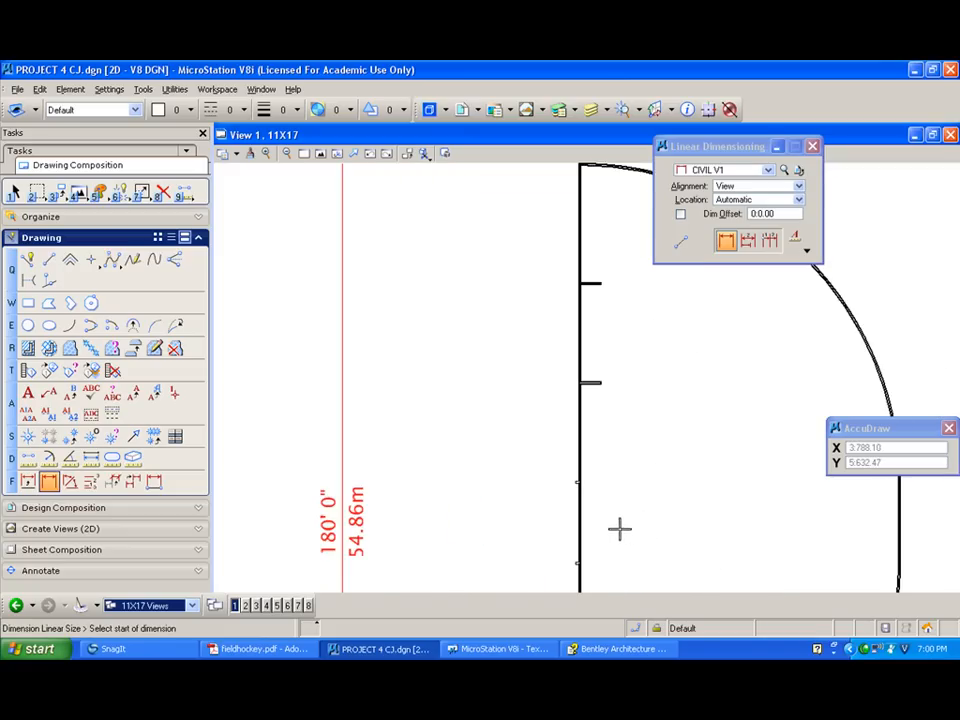
{"action": "scroll", "coordinate": [594, 553], "scroll_direction": "up", "scroll_amount": 2}
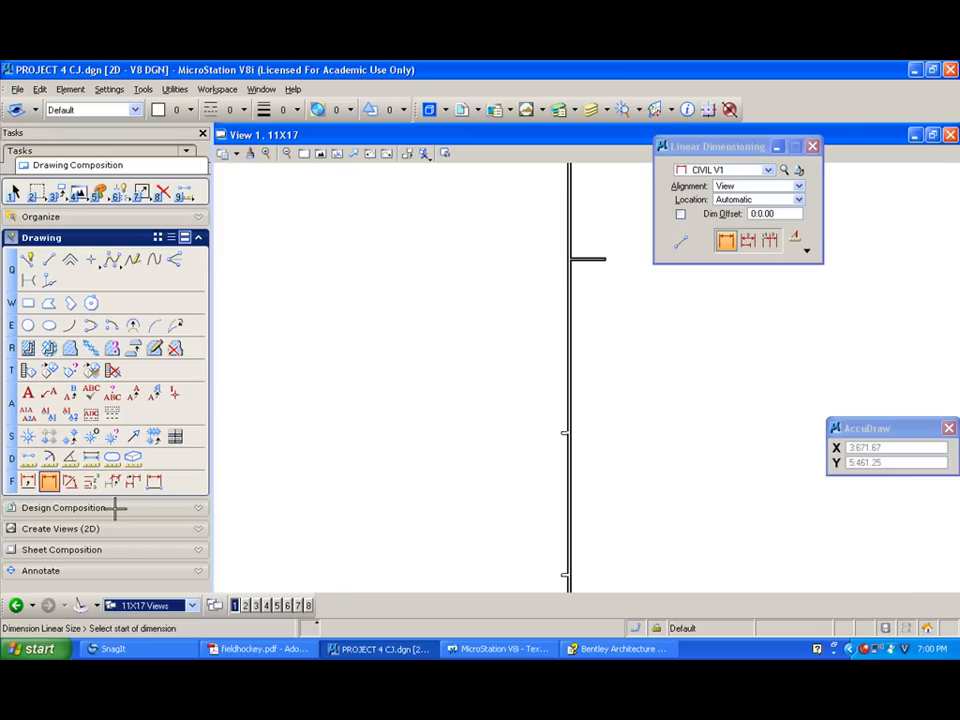
{"action": "left_click", "coordinate": [561, 572]}
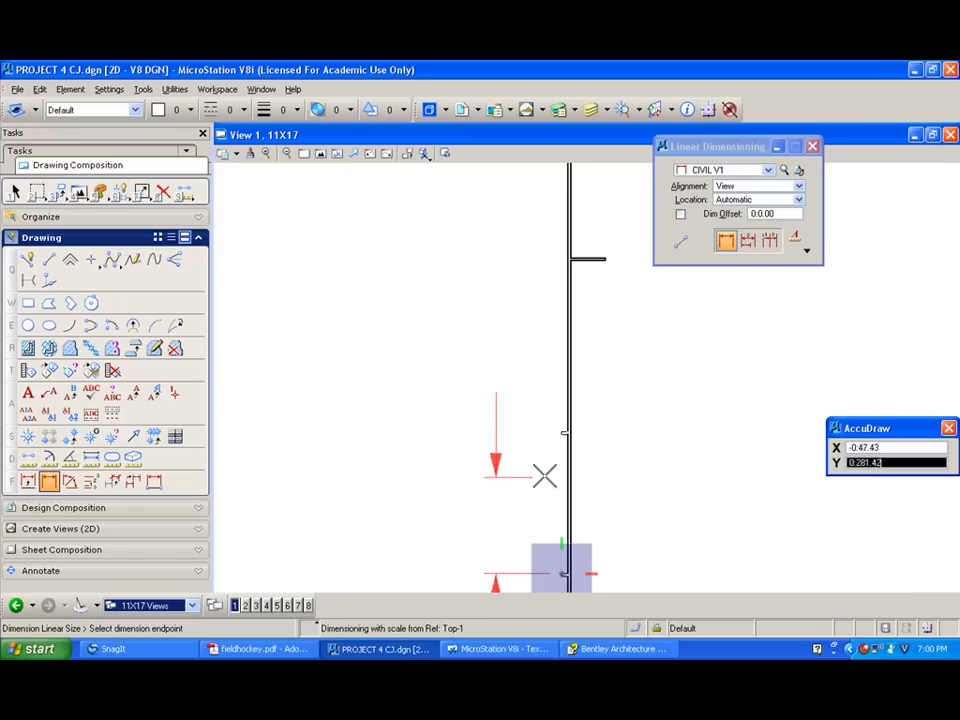
{"action": "left_click", "coordinate": [562, 433]}
{"action": "scroll", "coordinate": [352, 442], "scroll_direction": "down", "scroll_amount": 5}
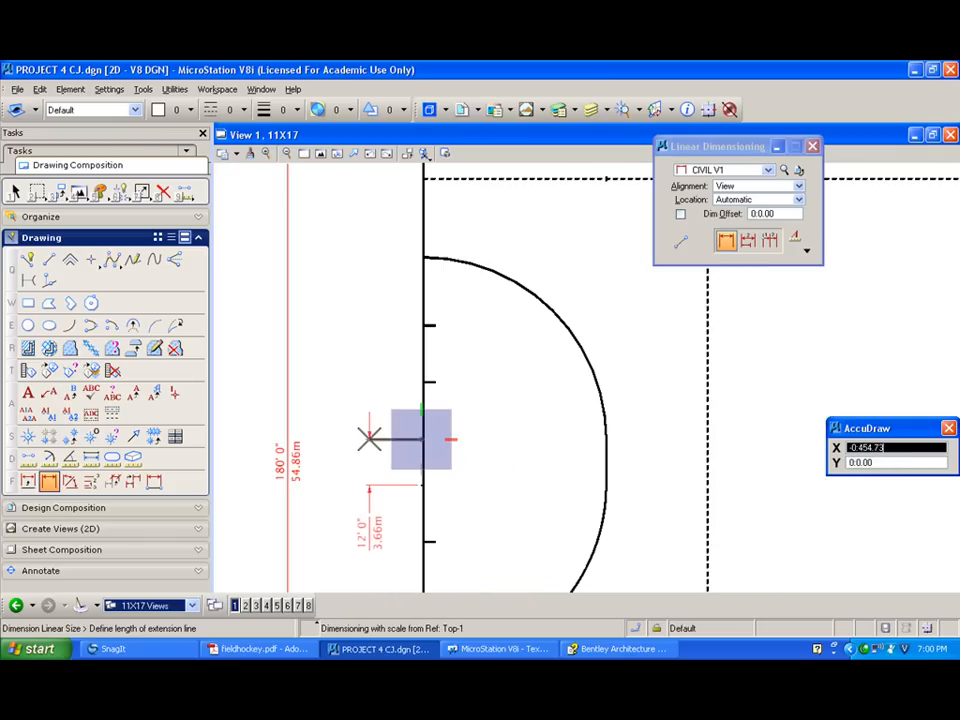
{"action": "type", "text": "5"}
{"action": "left_click", "coordinate": [368, 437]}
{"action": "right_click", "coordinate": [407, 531]}
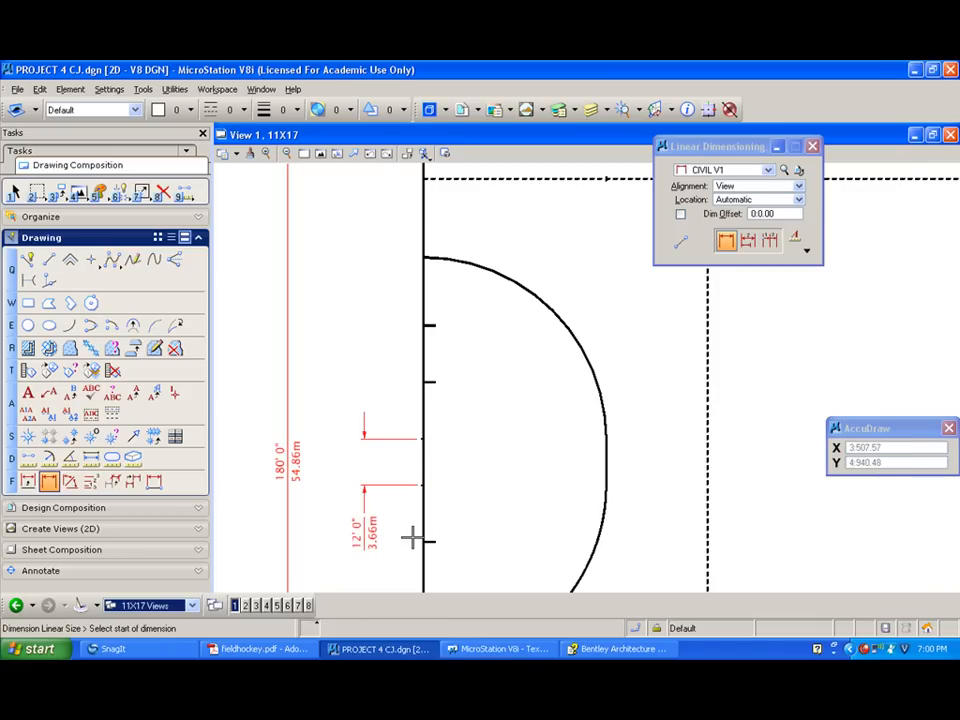
Dimension from the left goal's lower mark to the end of the first hash mark below it, placing the dimension inside the field.
{"action": "scroll", "coordinate": [413, 515], "scroll_direction": "up", "scroll_amount": 2}
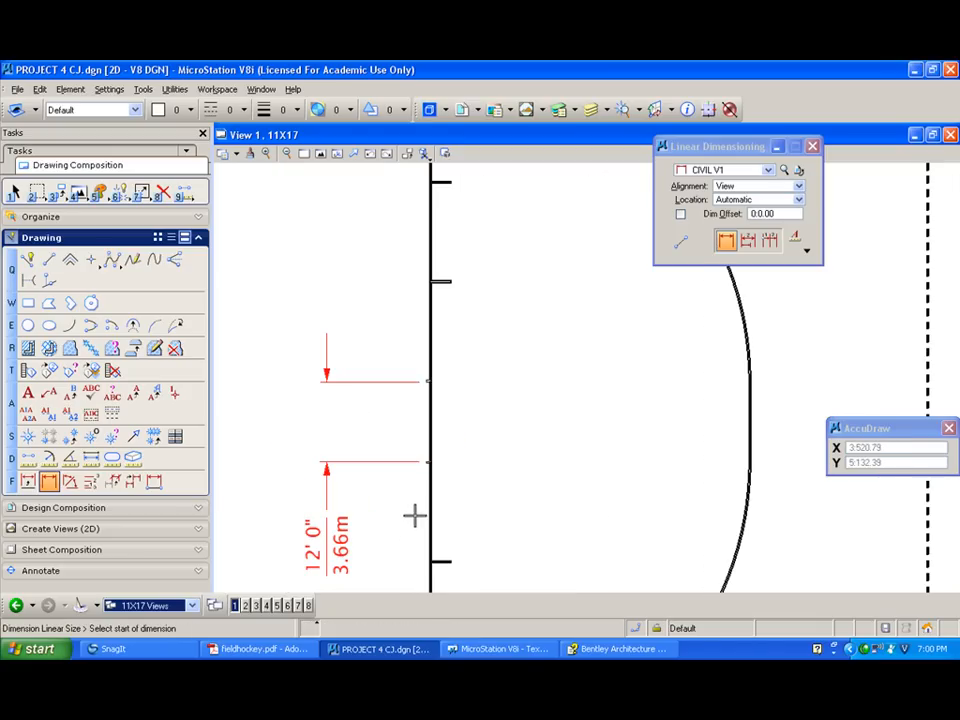
{"action": "left_click", "coordinate": [426, 460]}
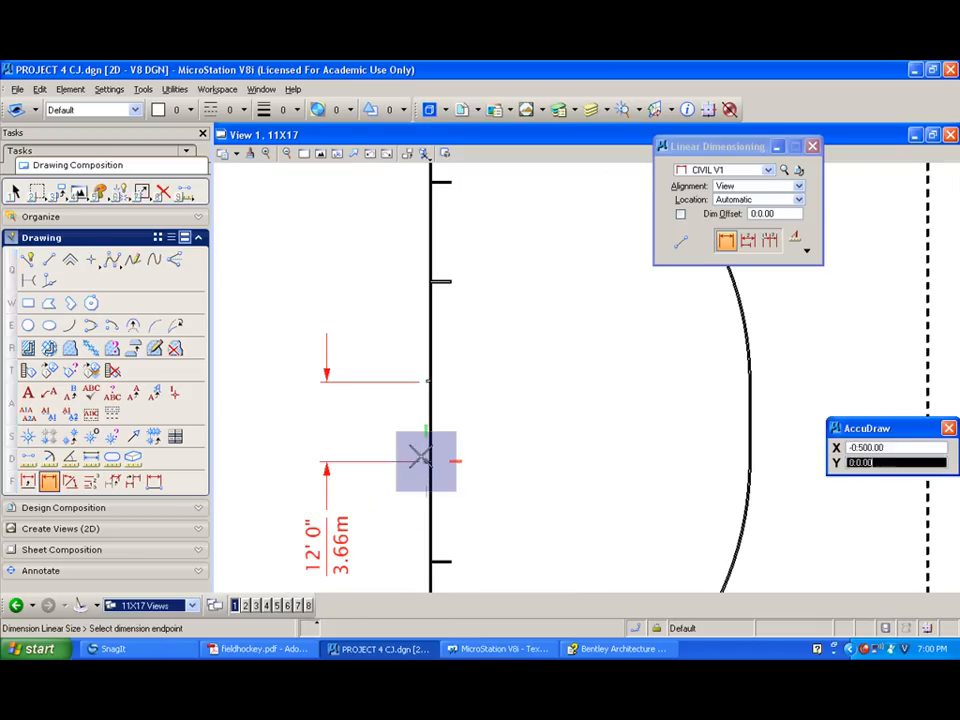
{"action": "left_click", "coordinate": [450, 559]}
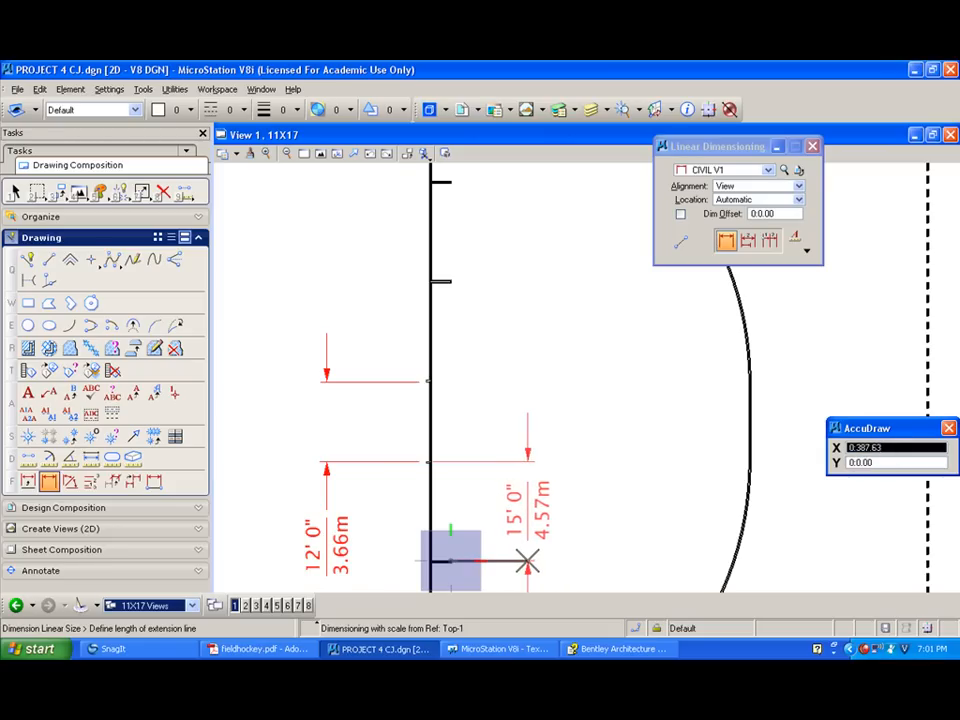
{"action": "type", "text": ".7"}
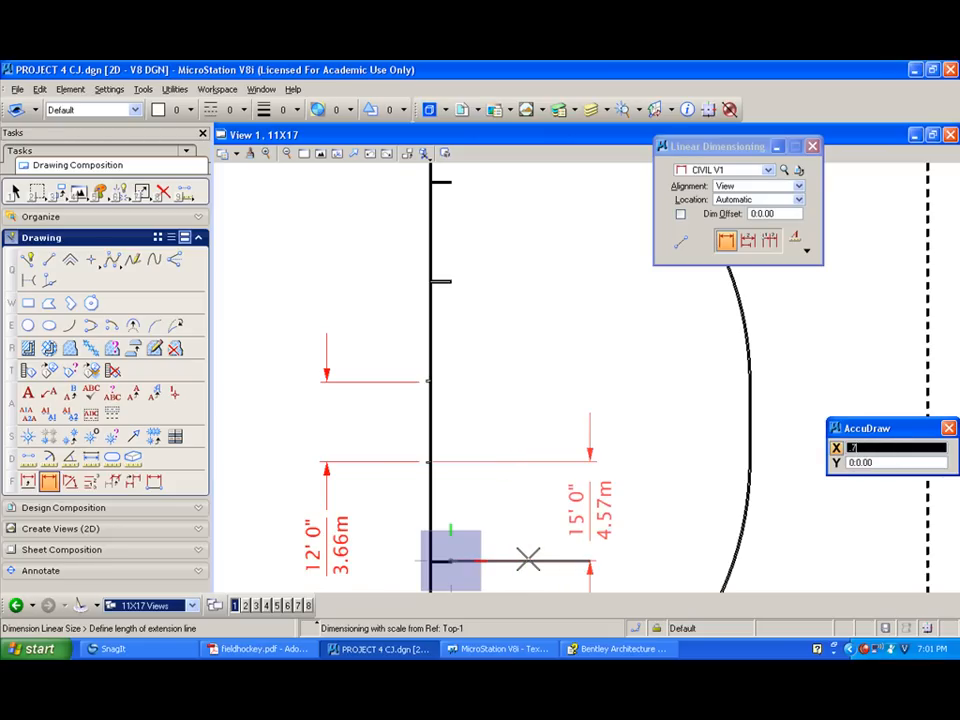
{"action": "type", "text": "5"}
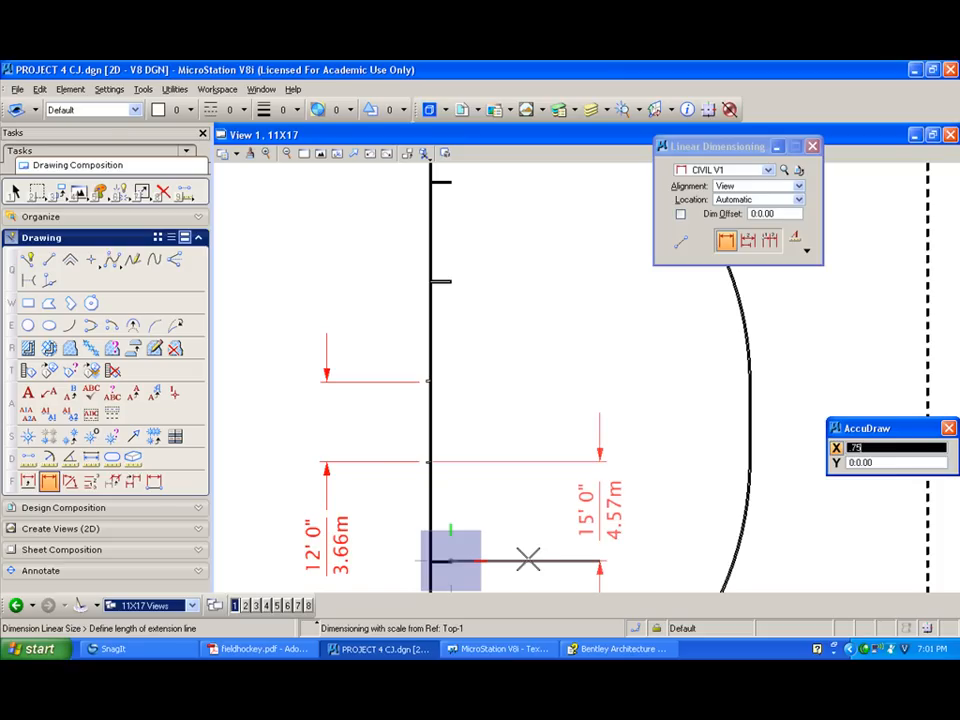
{"action": "key", "text": "BackSpace"}
{"action": "key", "text": "BackSpace"}
{"action": "key", "text": "BackSpace"}
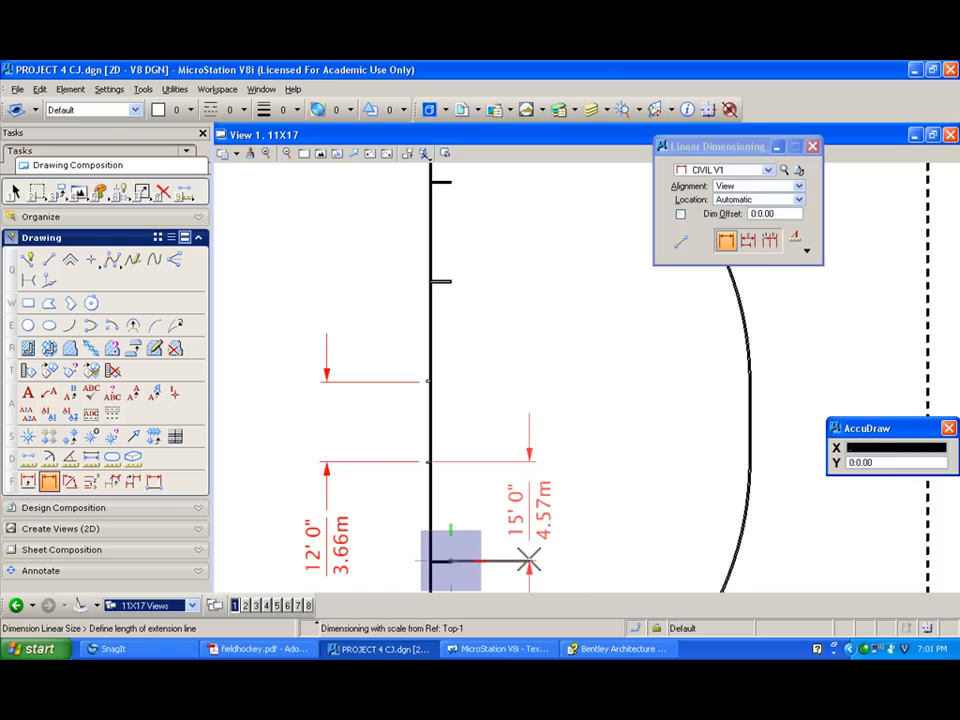
{"action": "left_click", "coordinate": [528, 558]}
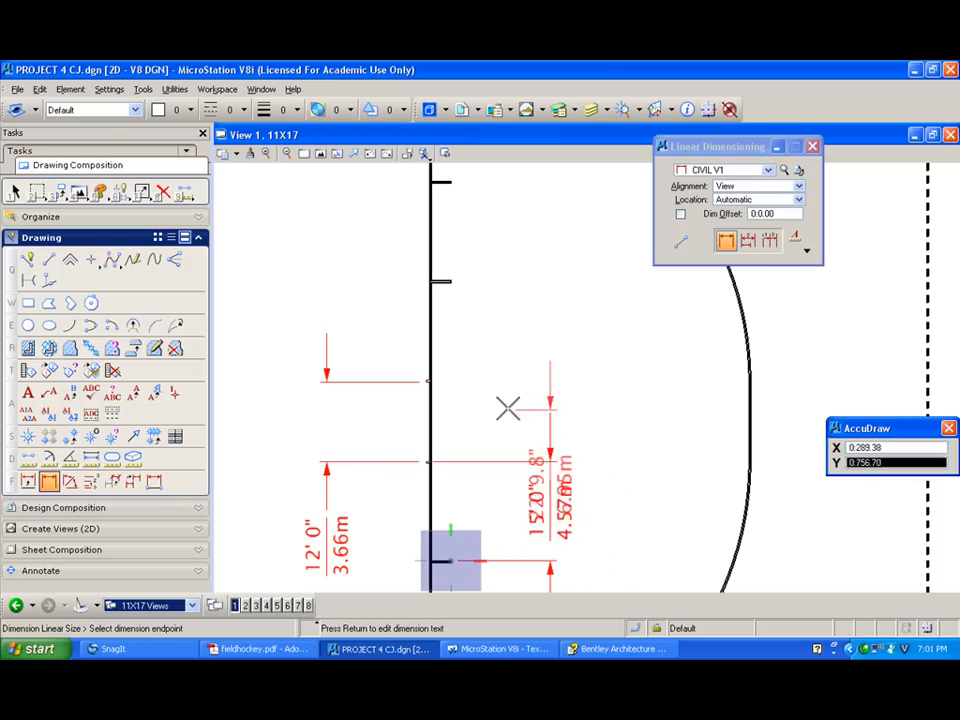
Continue the dimension chain to the end of the second hash mark below the left goal and finish the chain.
{"action": "left_click_drag", "start_coordinate": [506, 388], "coordinate": [514, 500], "text": "shift"}
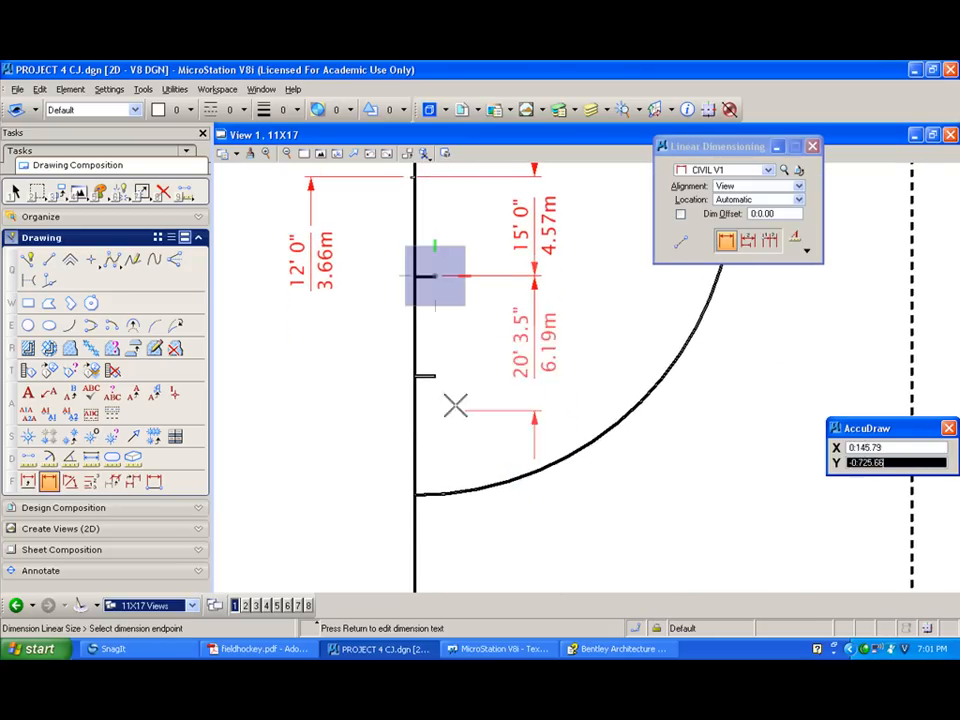
{"action": "left_click", "coordinate": [436, 374]}
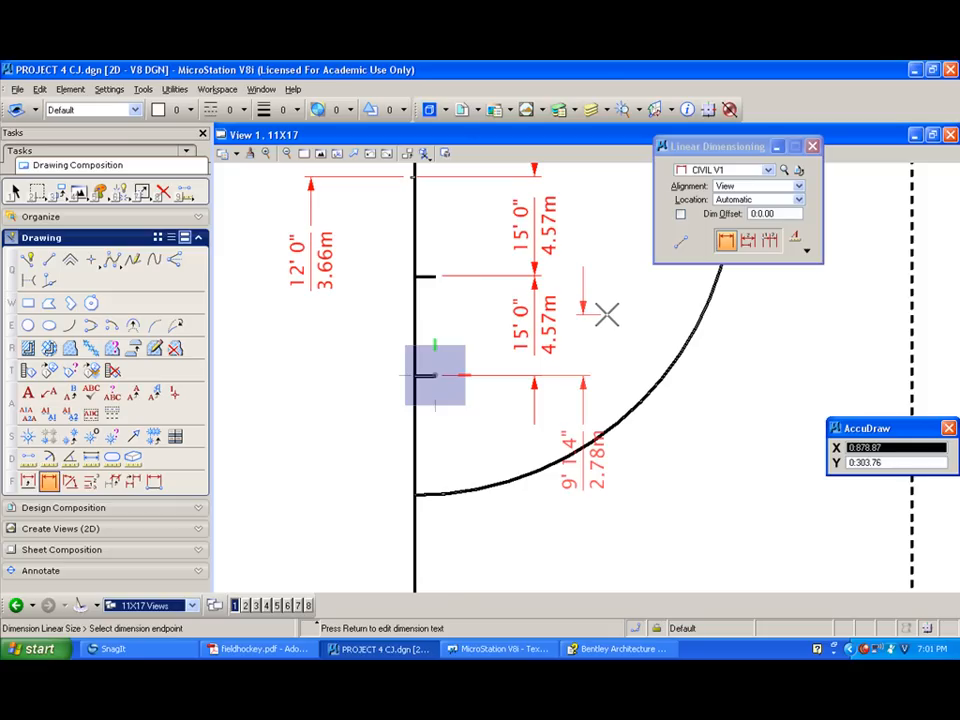
{"action": "right_click", "coordinate": [603, 312]}
{"action": "scroll", "coordinate": [443, 361], "scroll_direction": "up", "scroll_amount": 5}
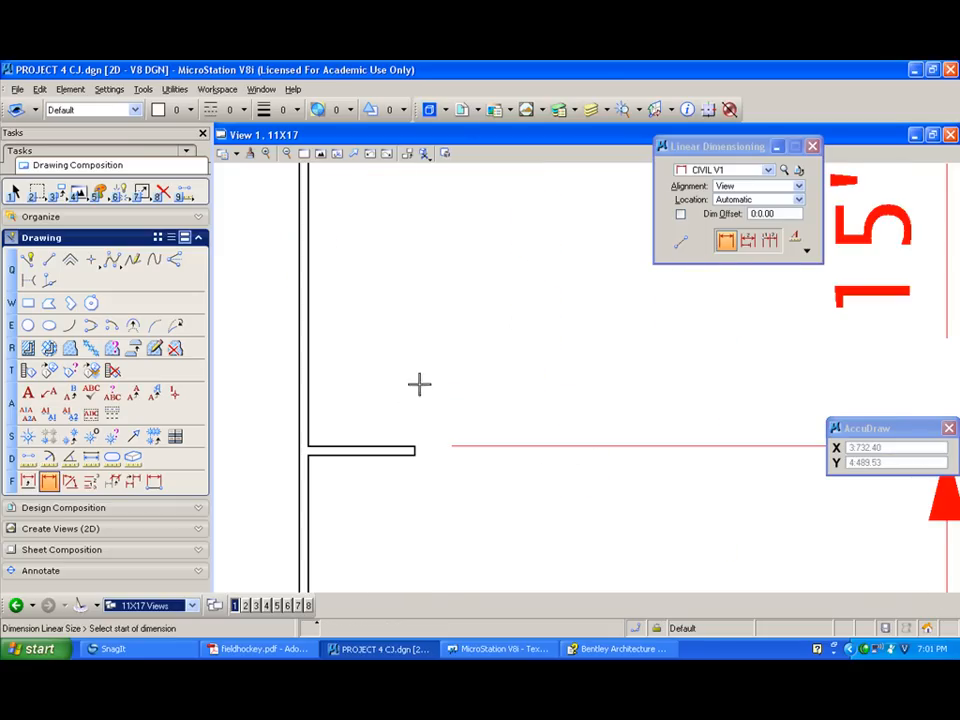
Dimension the length of the lowest hash mark on the left goal line, with the dimension line .5 below the mark.
{"action": "left_click", "coordinate": [414, 457]}
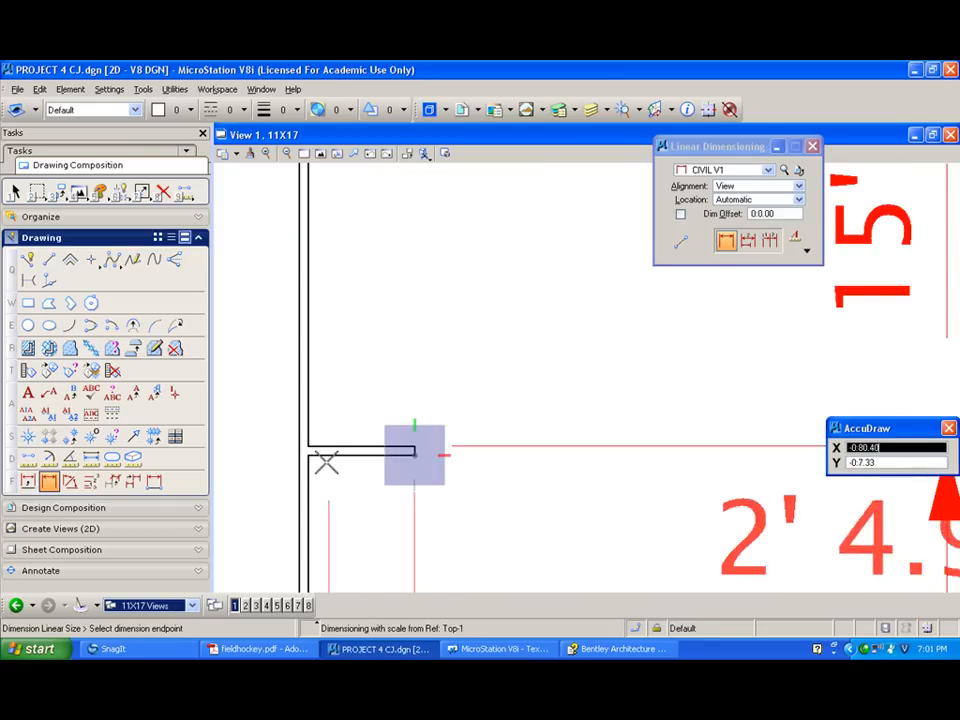
{"action": "left_click", "coordinate": [312, 457]}
{"action": "scroll", "coordinate": [390, 489], "scroll_direction": "down", "scroll_amount": 3}
{"action": "scroll", "coordinate": [390, 489], "scroll_direction": "down", "scroll_amount": 2}
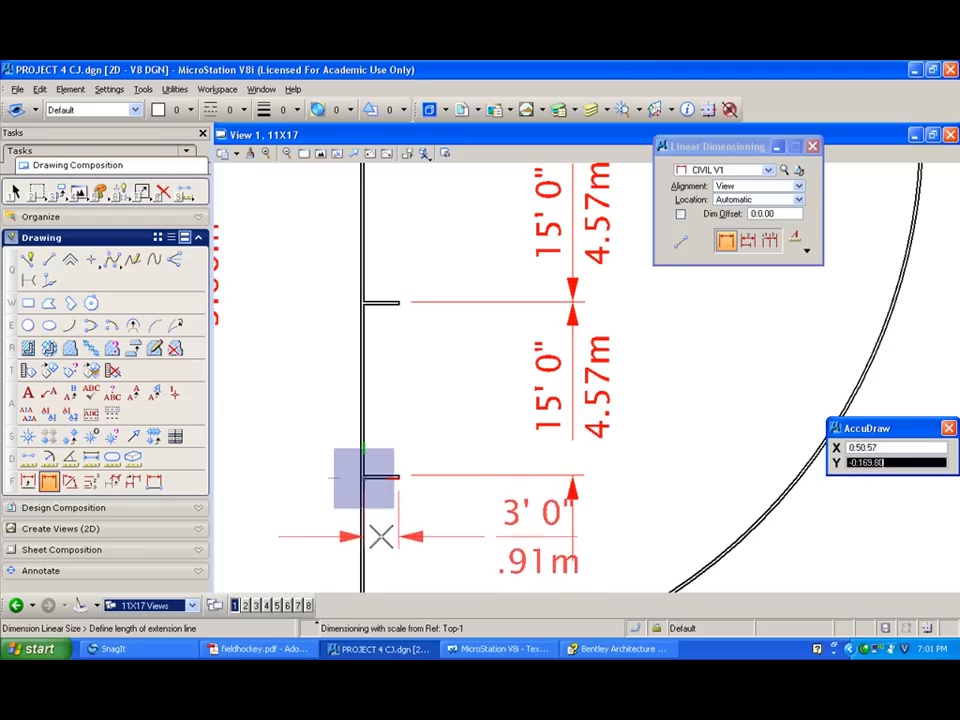
{"action": "middle_click_drag", "start_coordinate": [385, 520], "coordinate": [389, 558]}
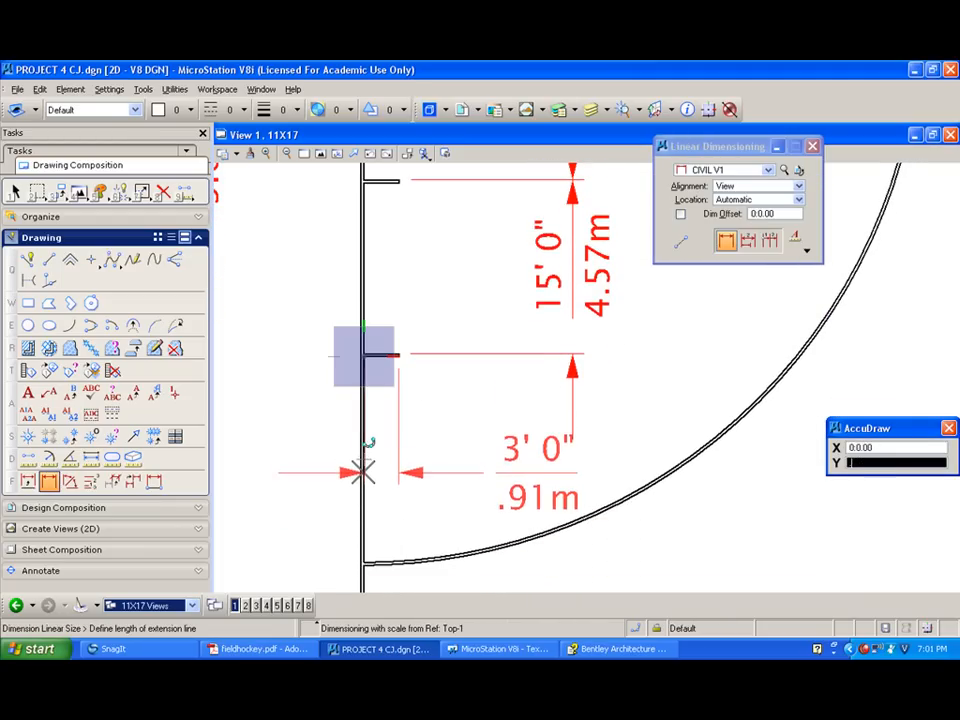
{"action": "type", "text": "5"}
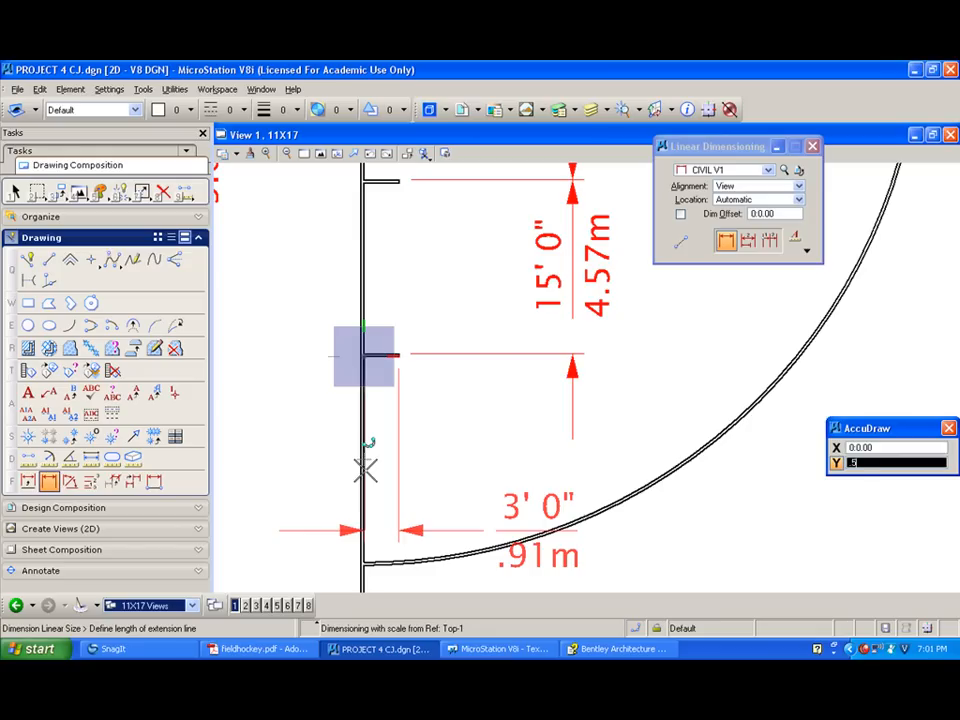
{"action": "left_click", "coordinate": [365, 470]}
{"action": "right_click", "coordinate": [364, 469]}
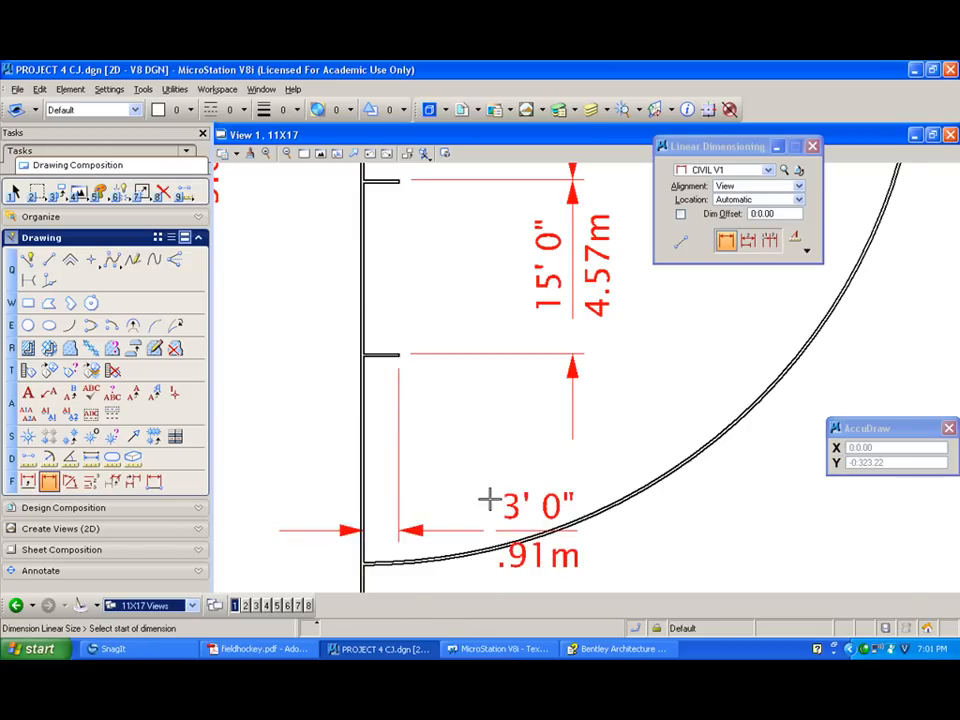
Modify the hash mark length dimension so its text sits outside the field, on the other side of the goal line.
{"action": "scroll", "coordinate": [481, 478], "scroll_direction": "down", "scroll_amount": 1}
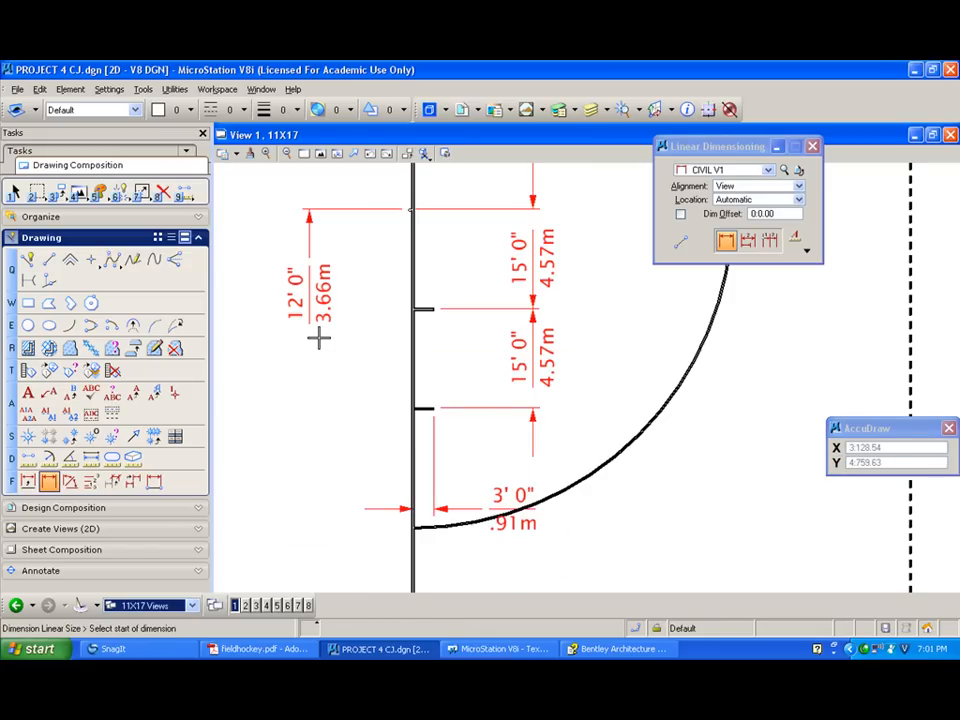
{"action": "left_click", "coordinate": [146, 196]}
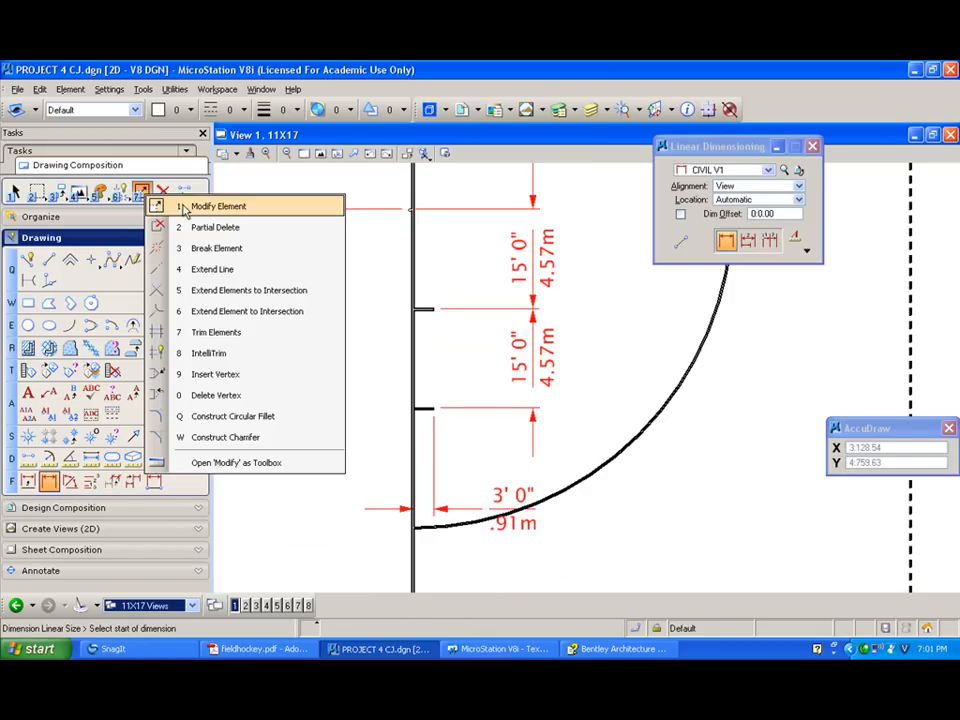
{"action": "left_click", "coordinate": [184, 208]}
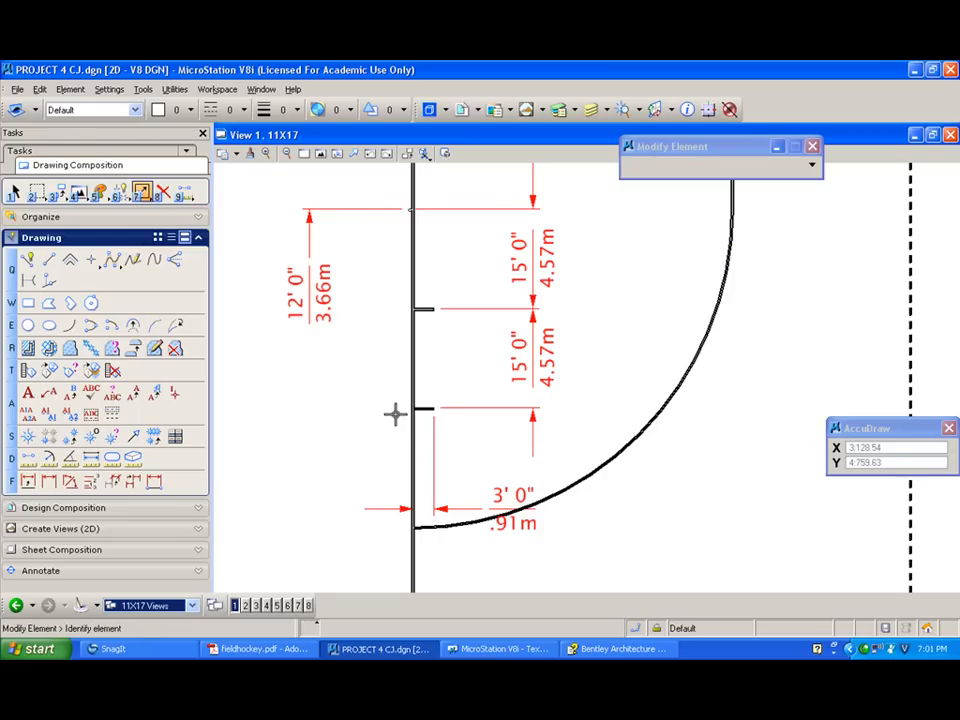
{"action": "left_click", "coordinate": [442, 505]}
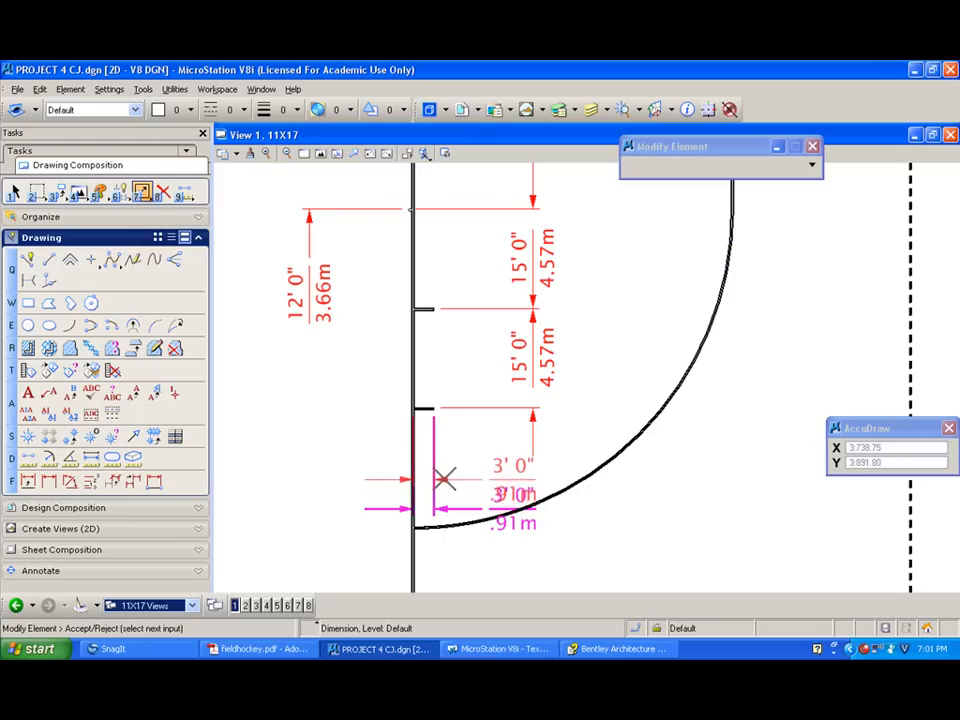
{"action": "left_click", "coordinate": [440, 489]}
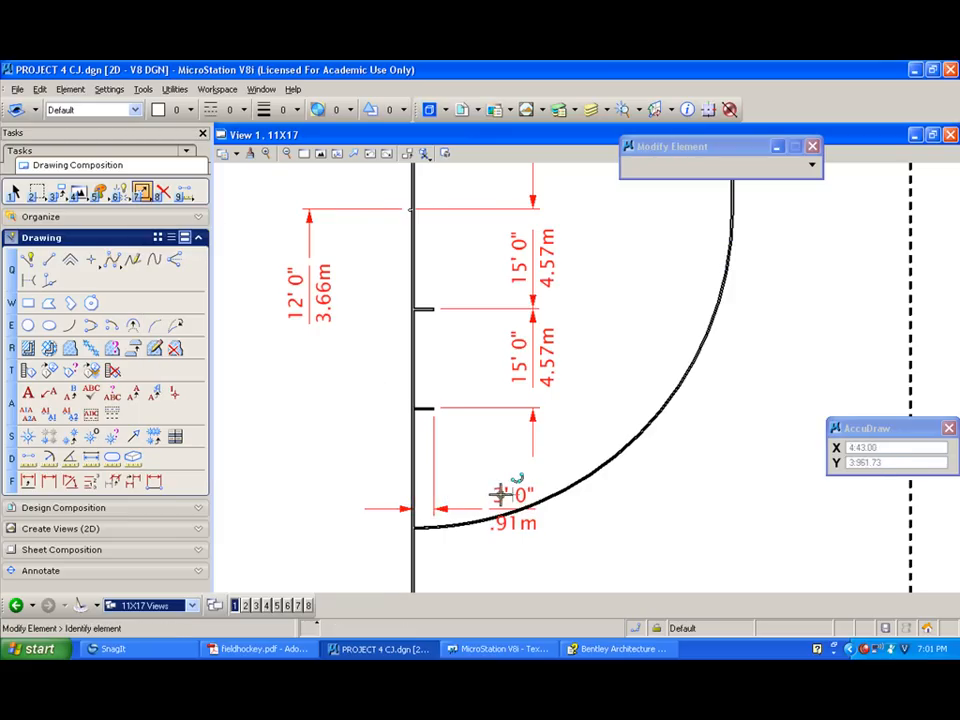
{"action": "left_click", "coordinate": [500, 494]}
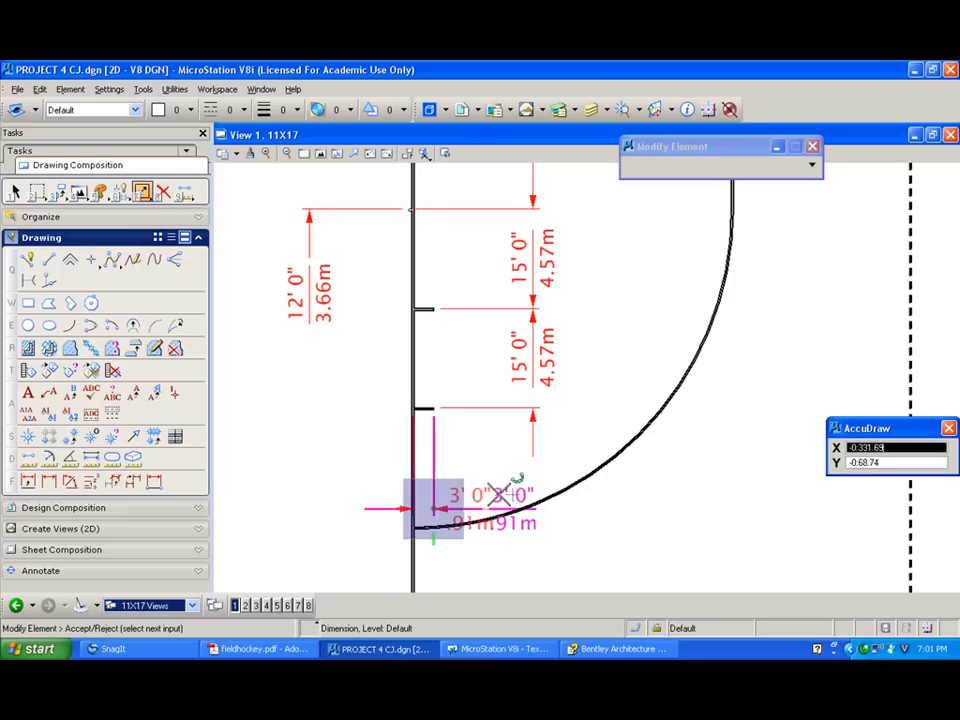
{"action": "left_click", "coordinate": [366, 488]}
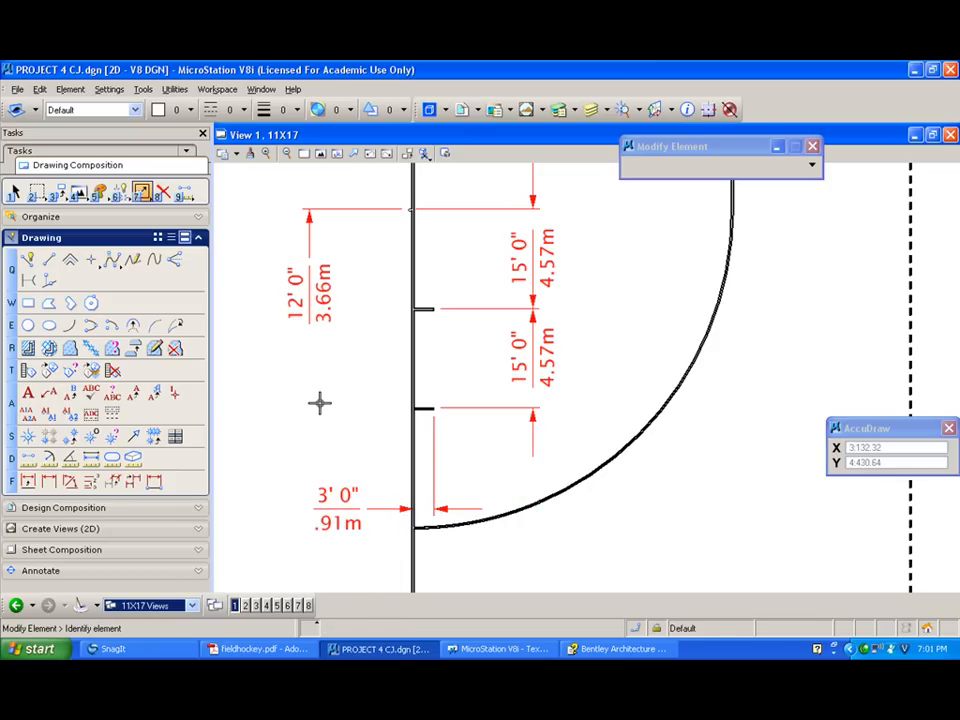
Dimension the radius of the left circle's upper arc, placing the text outside the arc.
{"action": "mouse_move", "coordinate": [324, 432]}
{"action": "middle_mouse_down"}
{"action": "mouse_move", "coordinate": [330, 369]}
{"action": "mouse_move", "coordinate": [343, 349]}
{"action": "mouse_move", "coordinate": [344, 380]}
{"action": "middle_mouse_up"}
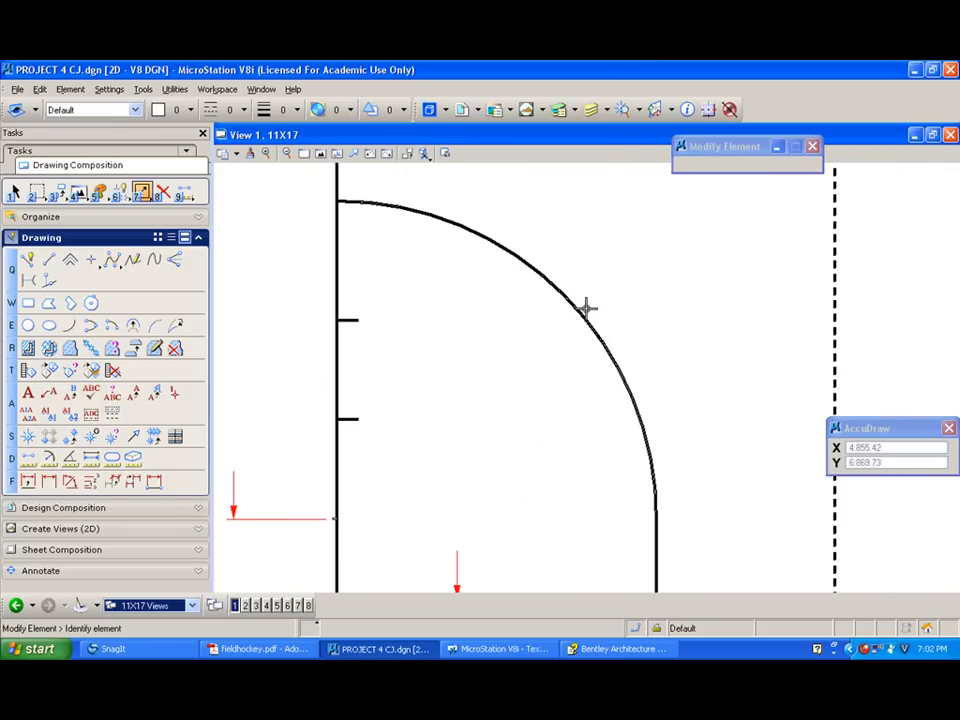
{"action": "left_click", "coordinate": [29, 482]}
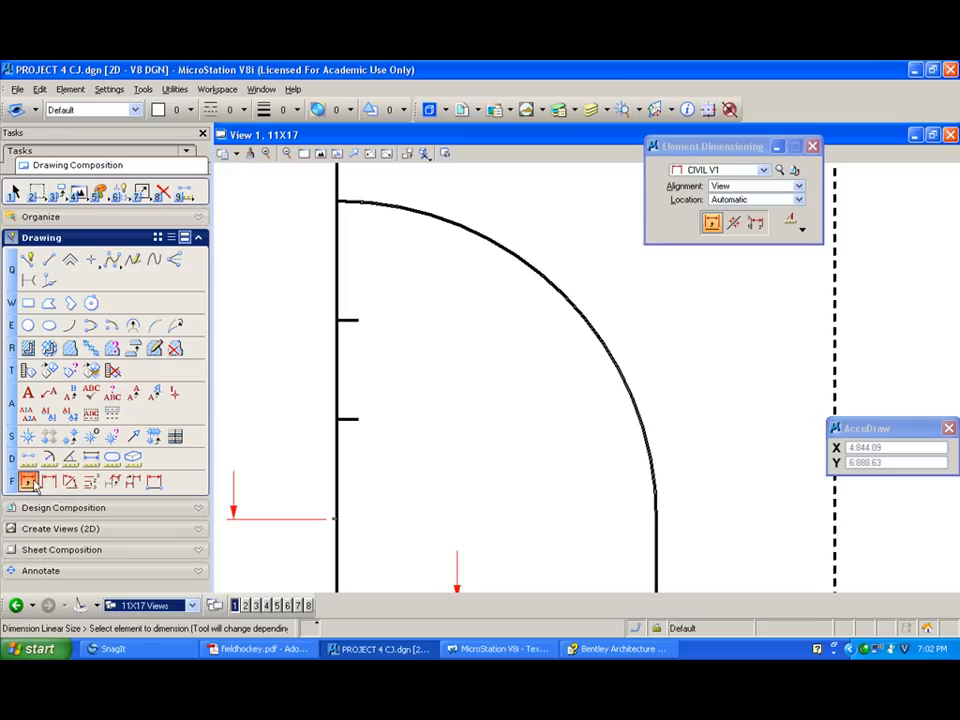
{"action": "left_click", "coordinate": [545, 283]}
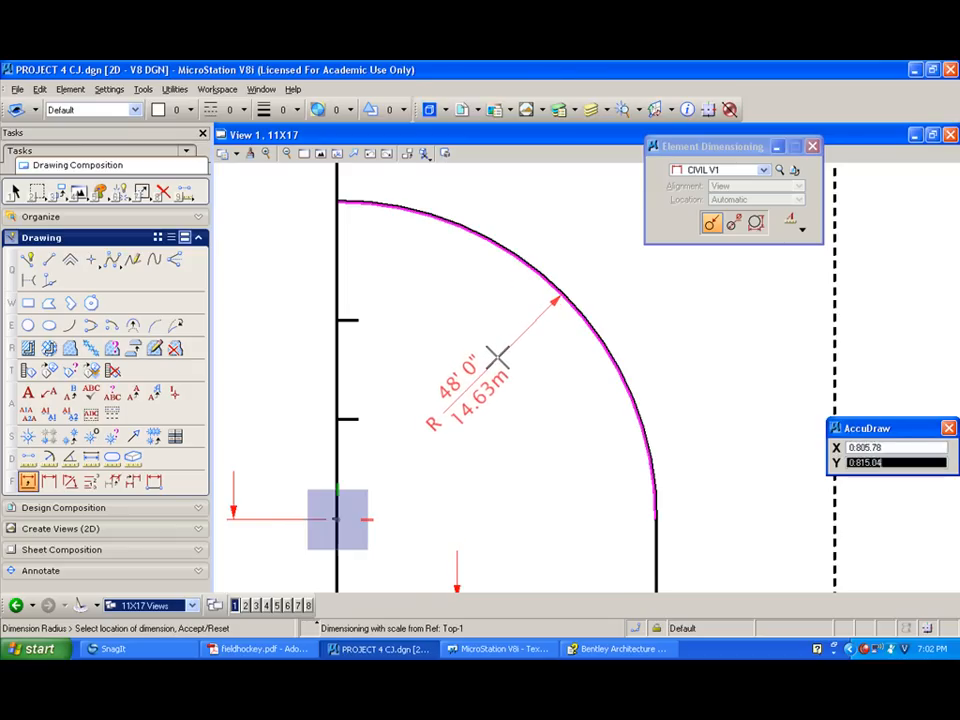
{"action": "left_click", "coordinate": [600, 268]}
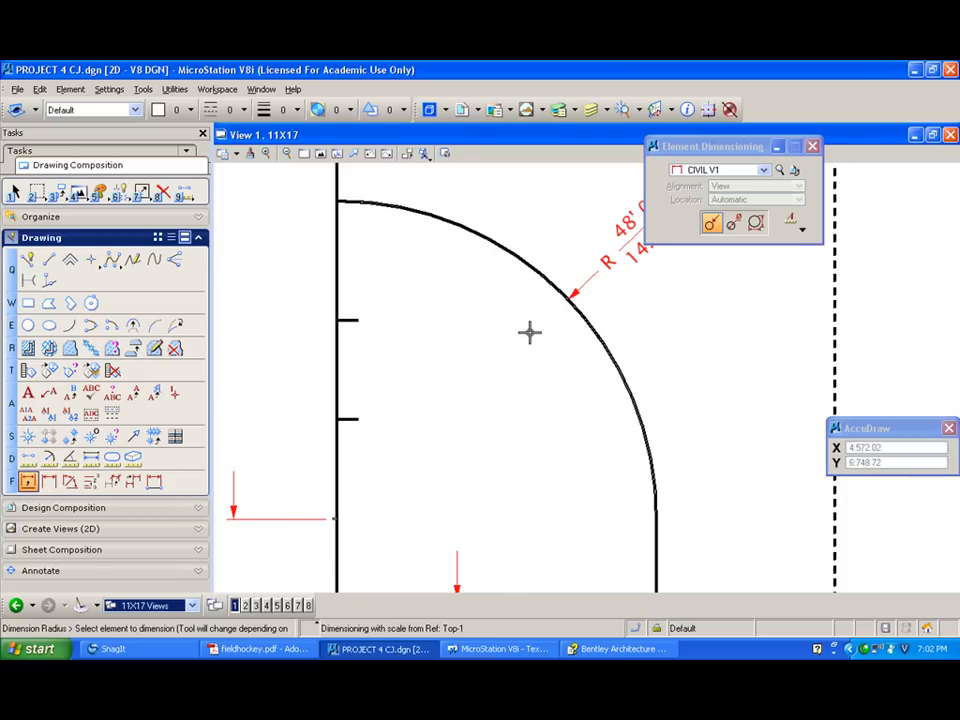
Enable the Center Mark option and dimension the same arc's radius with the text inside the arc.
{"action": "left_click", "coordinate": [801, 229]}
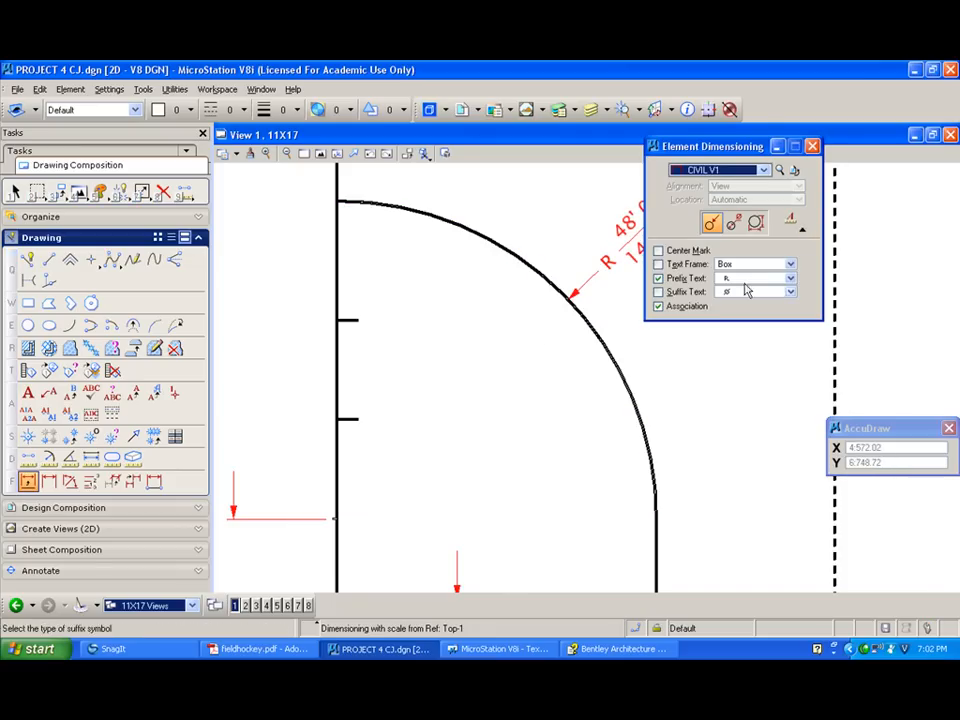
{"action": "left_click", "coordinate": [659, 252]}
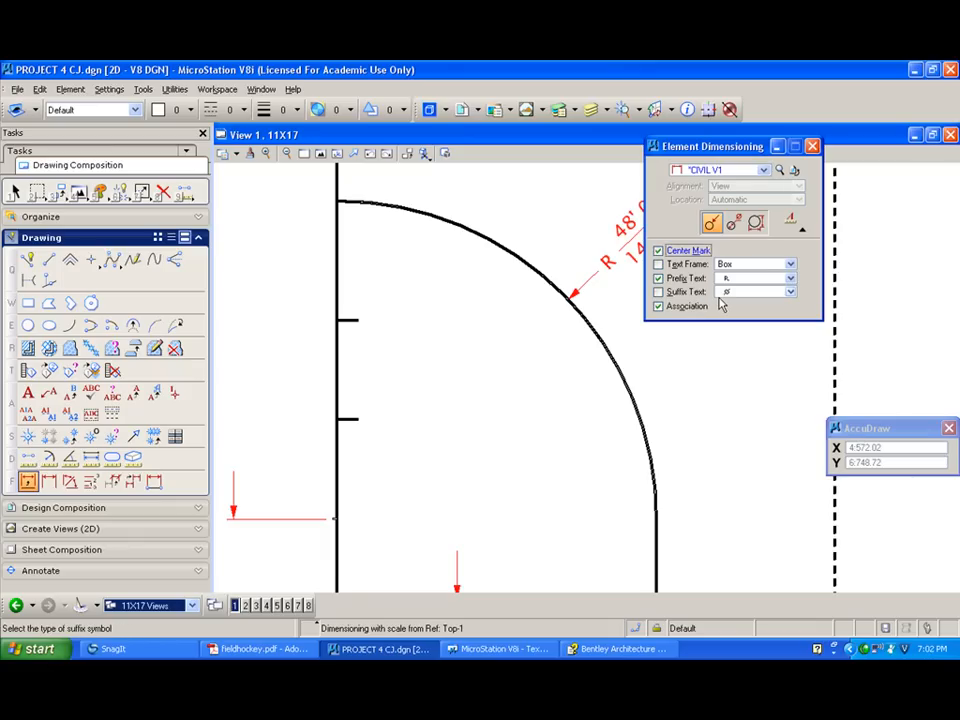
{"action": "left_click", "coordinate": [589, 333]}
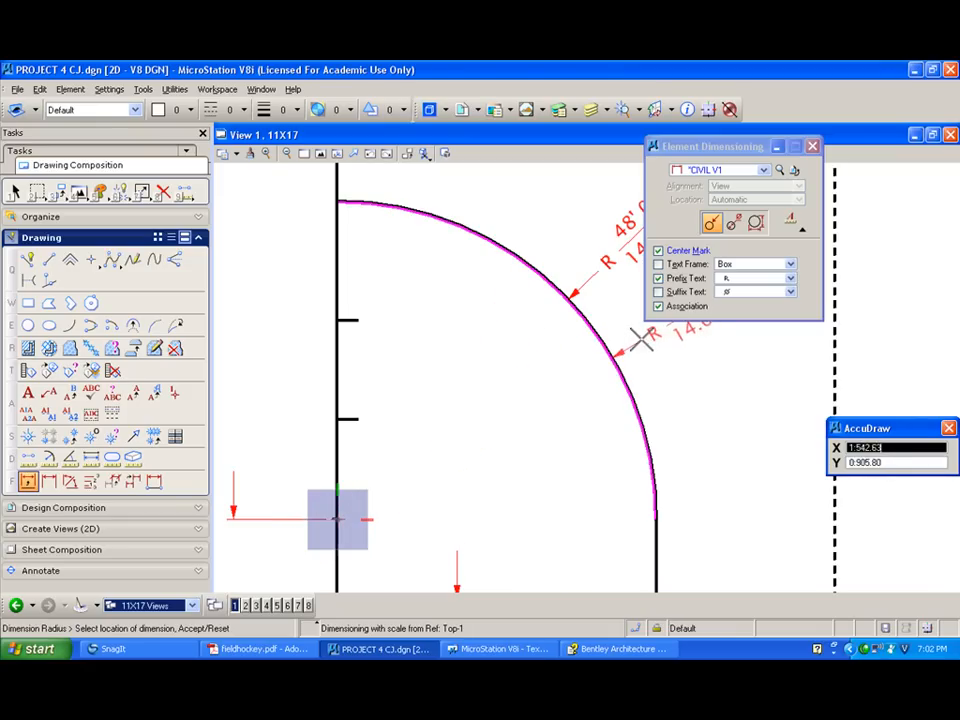
{"action": "left_click", "coordinate": [541, 409]}
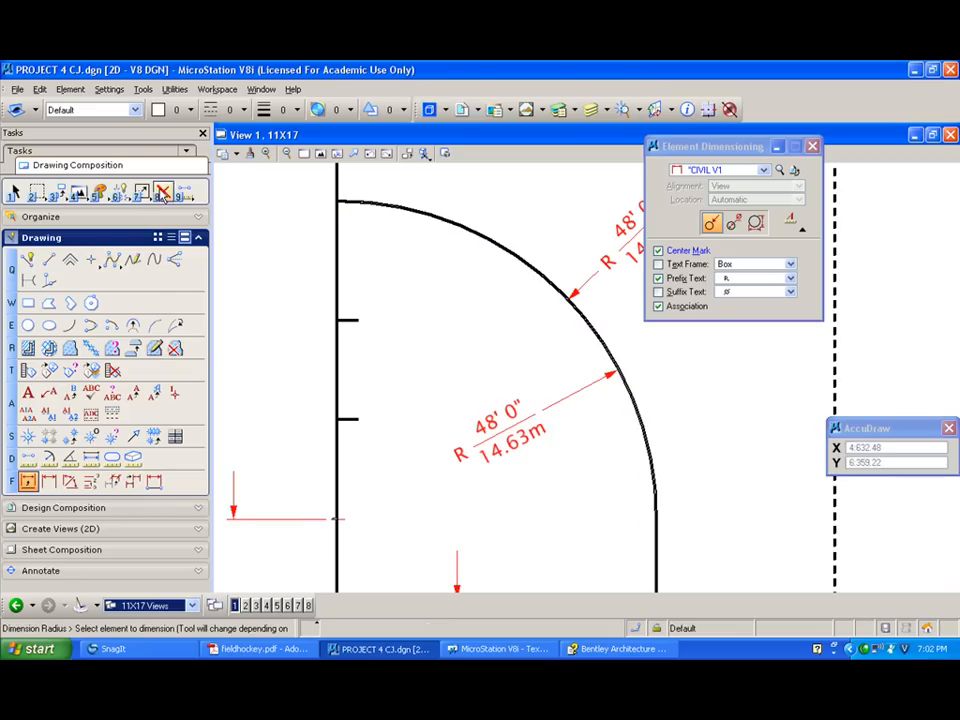
Delete the radius dimension placed outside the arc and inspect the center mark at the goal line.
{"action": "left_click", "coordinate": [162, 193]}
{"action": "left_click", "coordinate": [613, 253]}
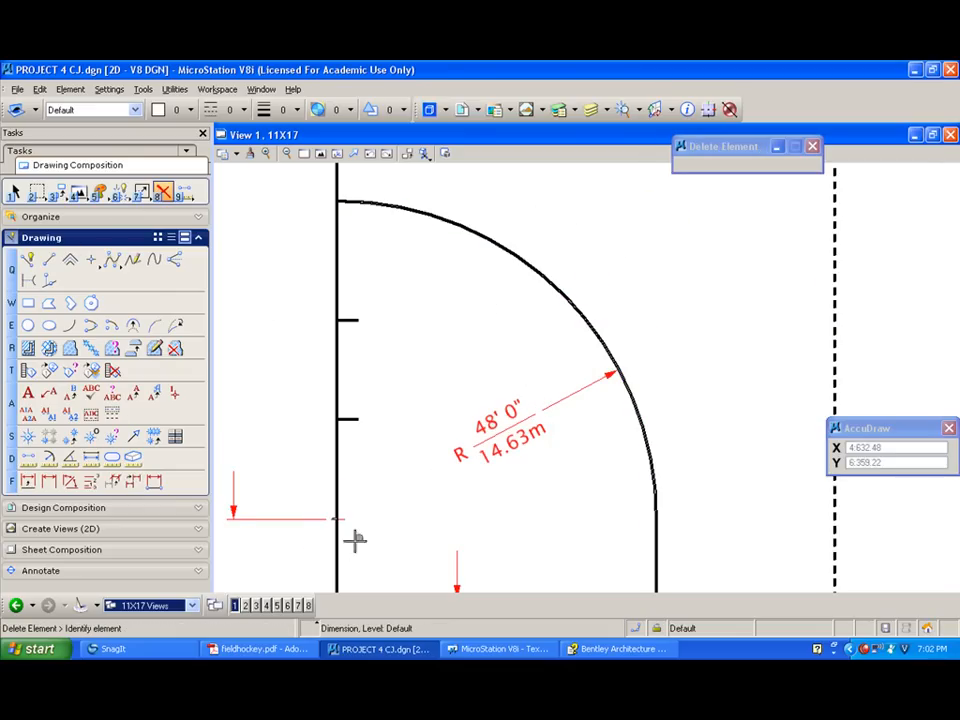
{"action": "scroll", "coordinate": [356, 540], "scroll_direction": "up", "scroll_amount": 5}
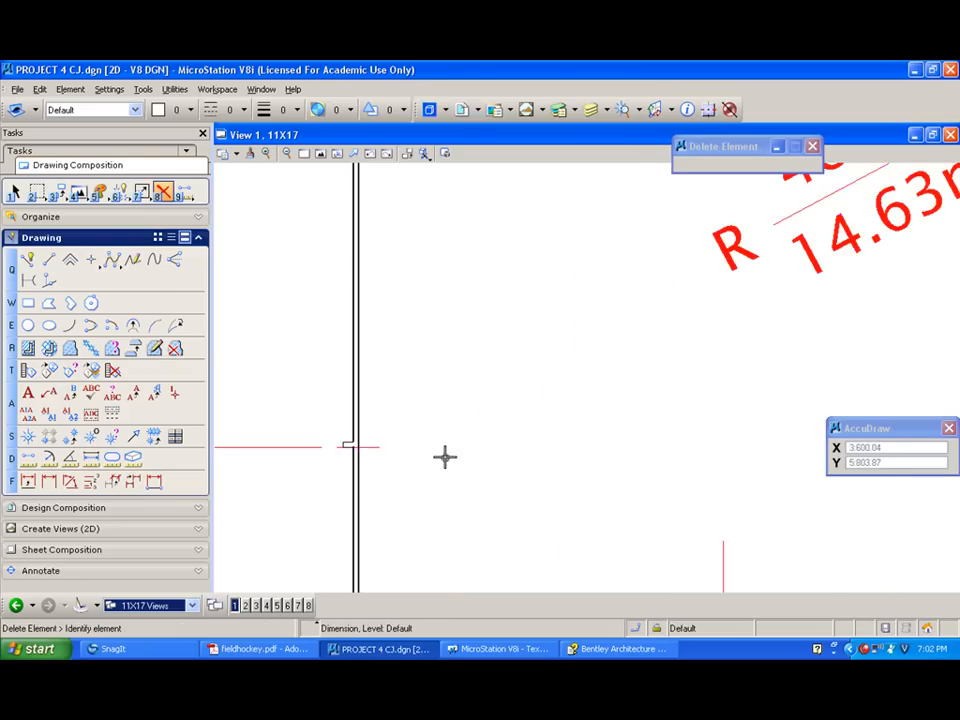
{"action": "scroll", "coordinate": [444, 456], "scroll_direction": "down", "scroll_amount": 6}
Dimension from the small tick on the upper dashed line to the left goal line, with the dimension line 0:500.00 below the dashed line.
{"action": "mouse_move", "coordinate": [387, 306]}
{"action": "left_mouse_down", "text": "shift"}
{"action": "mouse_move", "coordinate": [386, 345]}
{"action": "mouse_move", "coordinate": [375, 326]}
{"action": "left_mouse_up", "text": "shift"}
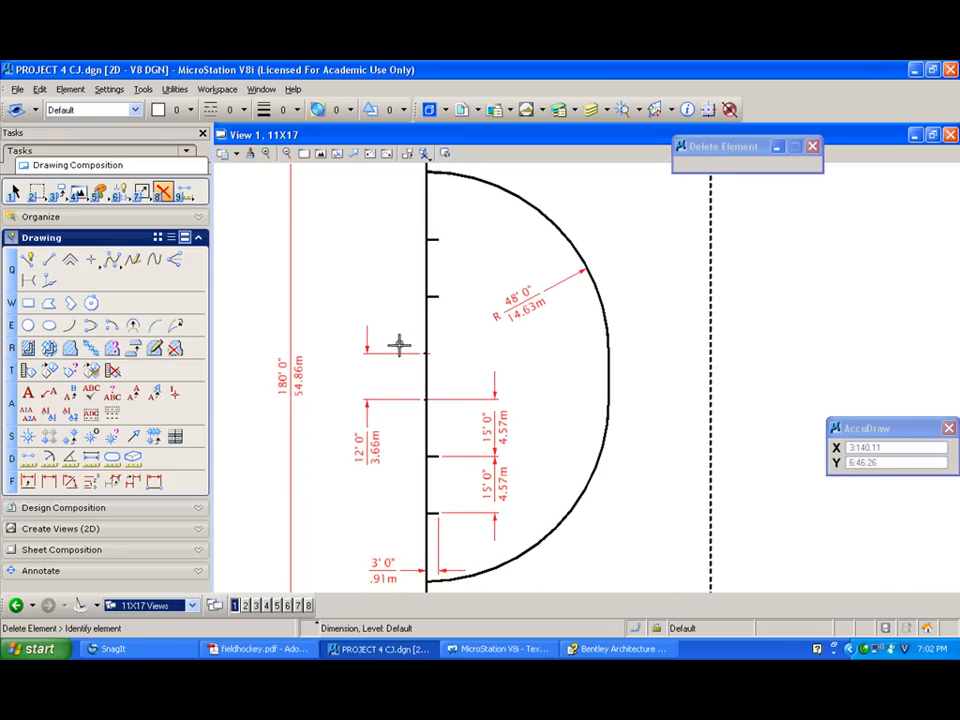
{"action": "mouse_move", "coordinate": [392, 349]}
{"action": "left_mouse_down", "text": "shift"}
{"action": "mouse_move", "coordinate": [394, 274]}
{"action": "mouse_move", "coordinate": [396, 317]}
{"action": "left_mouse_up", "text": "shift"}
{"action": "scroll", "coordinate": [533, 350], "scroll_direction": "up", "scroll_amount": 3}
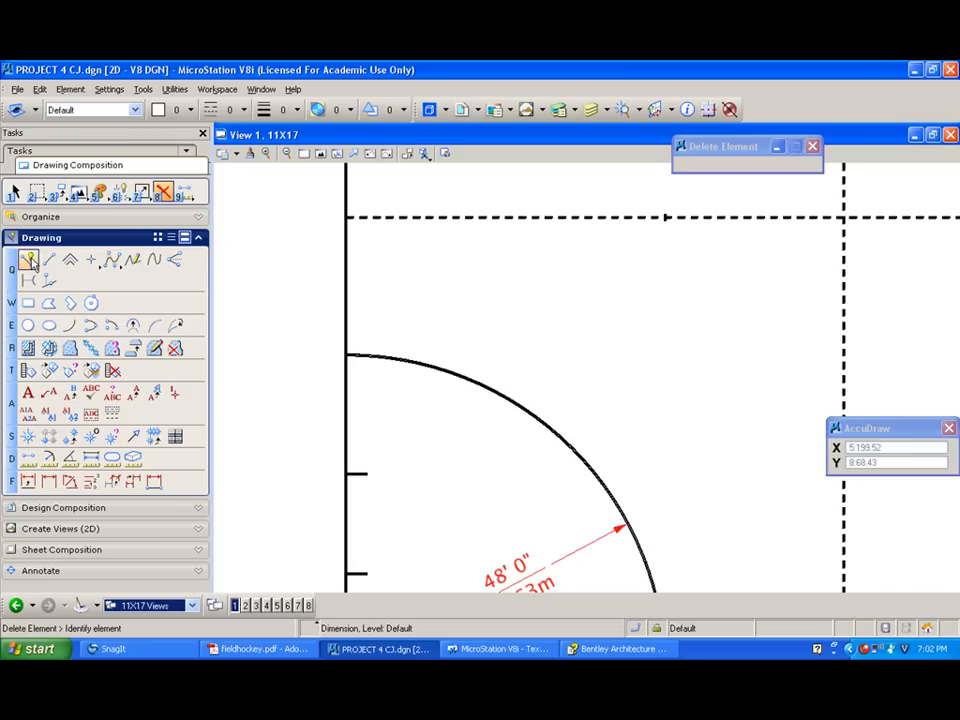
{"action": "left_click", "coordinate": [49, 482]}
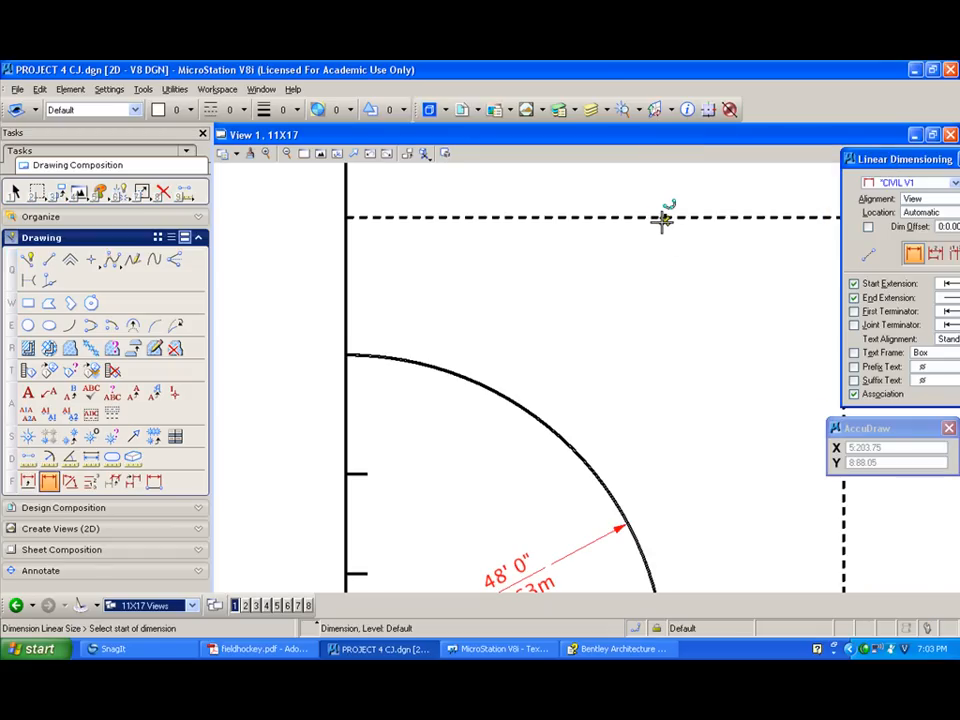
{"action": "scroll", "coordinate": [662, 218], "scroll_direction": "up", "scroll_amount": 3}
{"action": "left_click", "coordinate": [664, 210]}
{"action": "scroll", "coordinate": [602, 268], "scroll_direction": "down", "scroll_amount": 2}
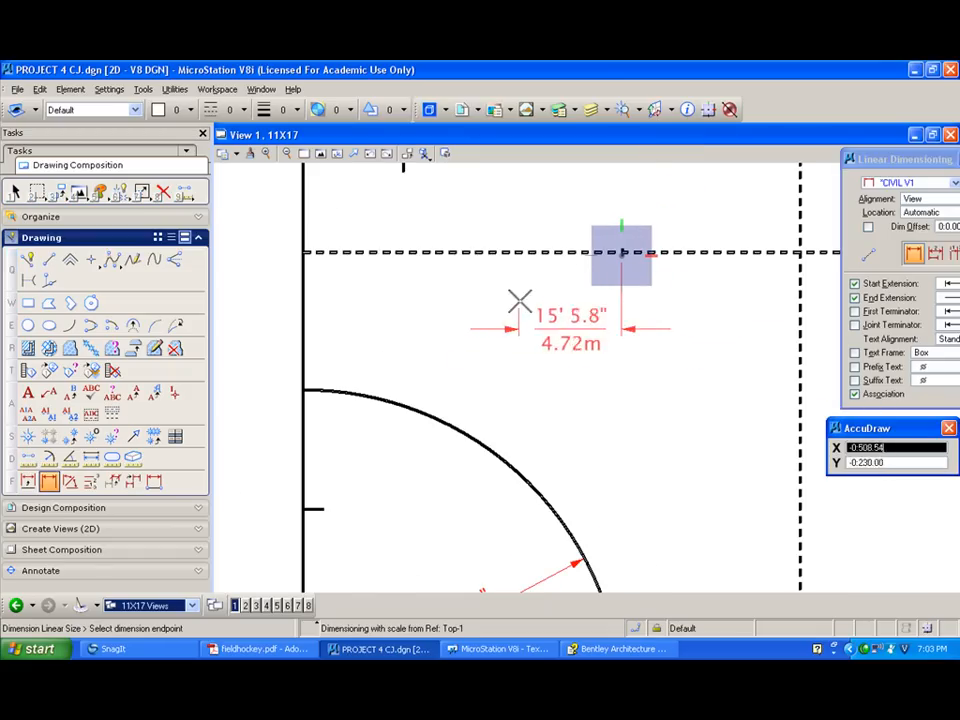
{"action": "left_click", "coordinate": [303, 252]}
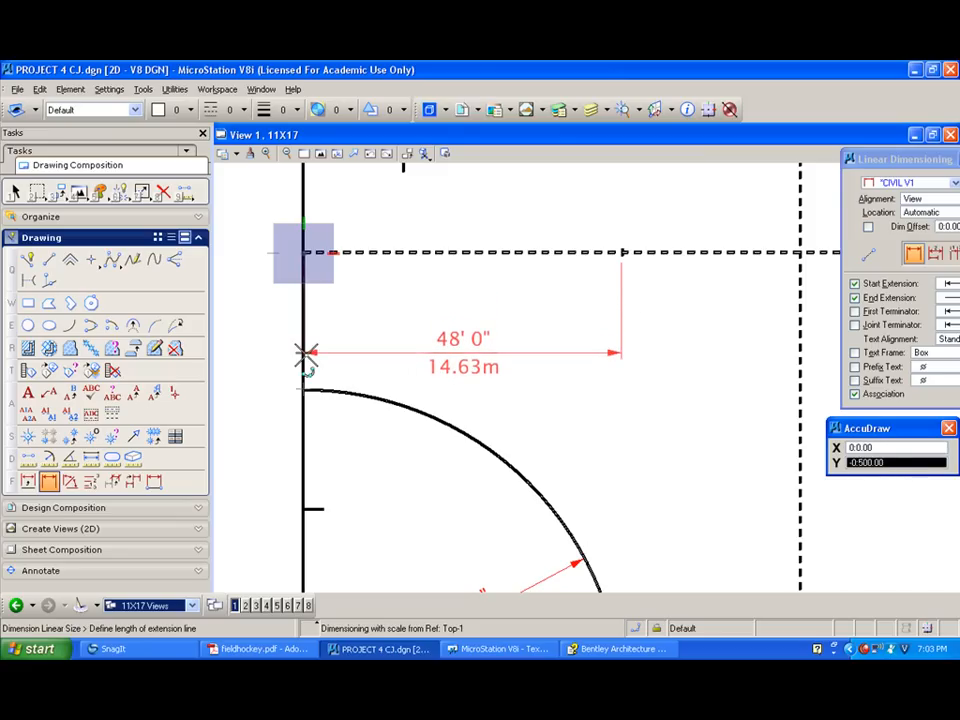
{"action": "key", "text": "Tab"}
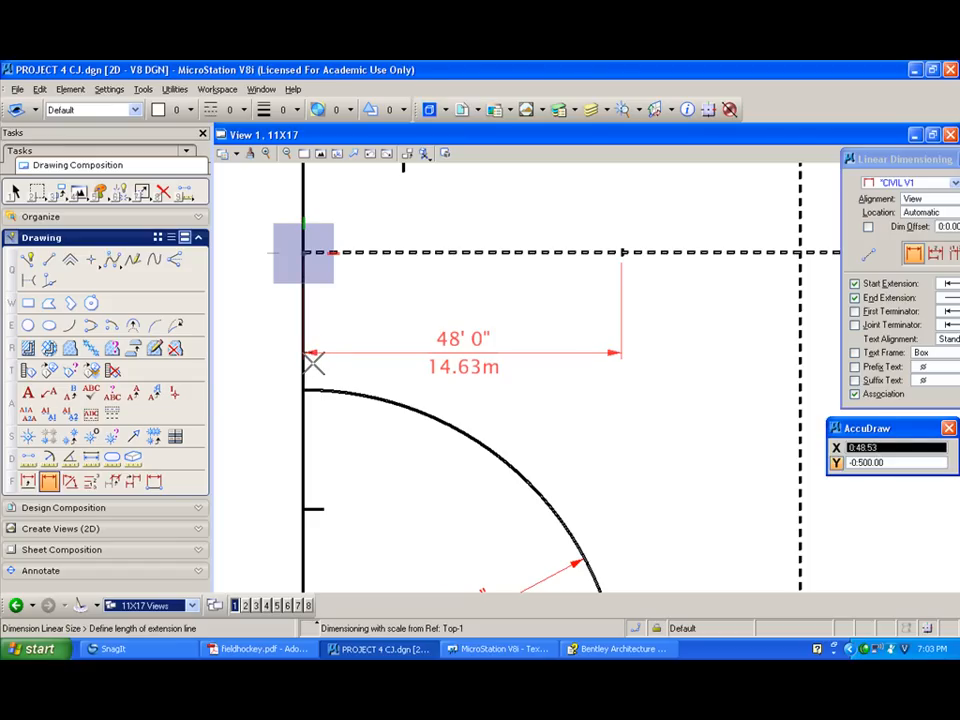
{"action": "left_click", "coordinate": [313, 362]}
{"action": "scroll", "coordinate": [268, 306], "scroll_direction": "down", "scroll_amount": 5}
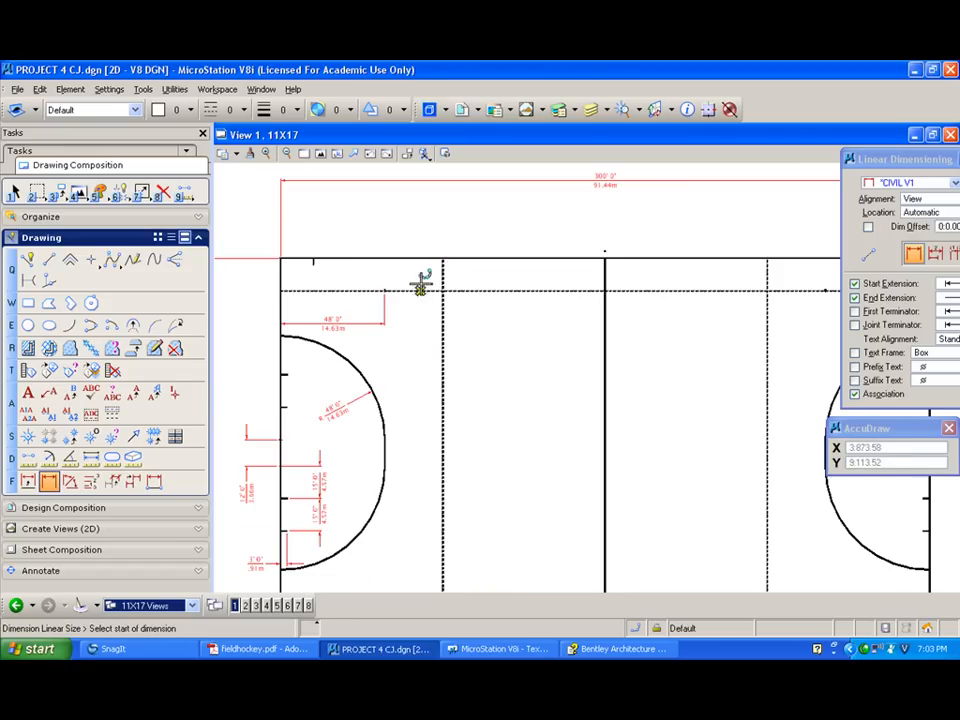
Dimension from the field's upper-left corner down to the dashed line, with the dimension line about 0:560 outside the field, and finish the chain.
{"action": "middle_click_drag", "start_coordinate": [243, 290], "coordinate": [395, 313]}
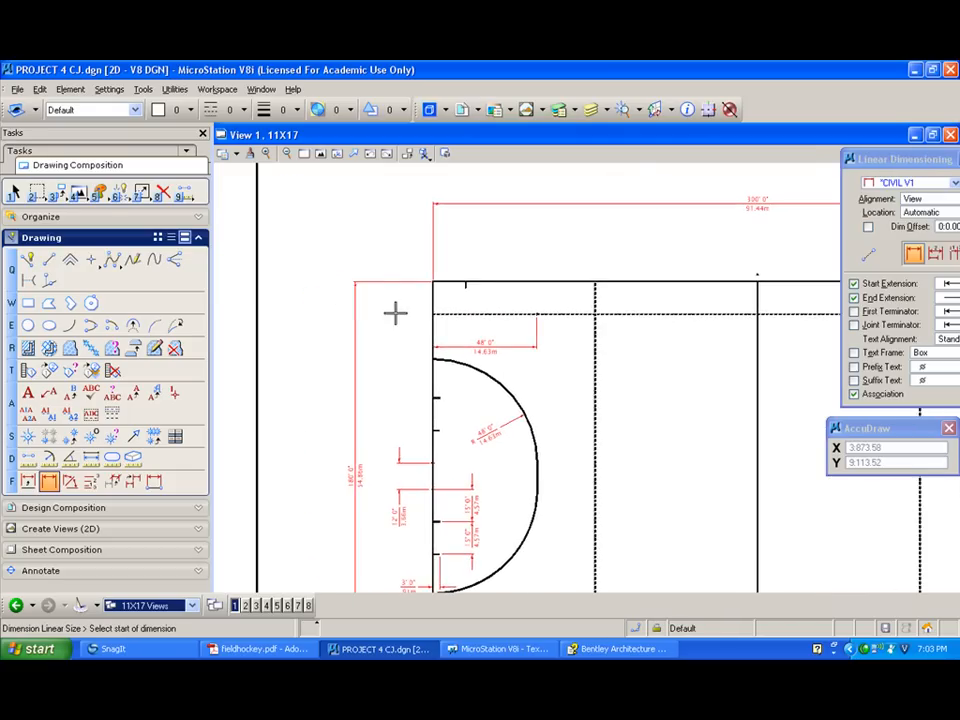
{"action": "scroll", "coordinate": [433, 283], "scroll_direction": "up", "scroll_amount": 5}
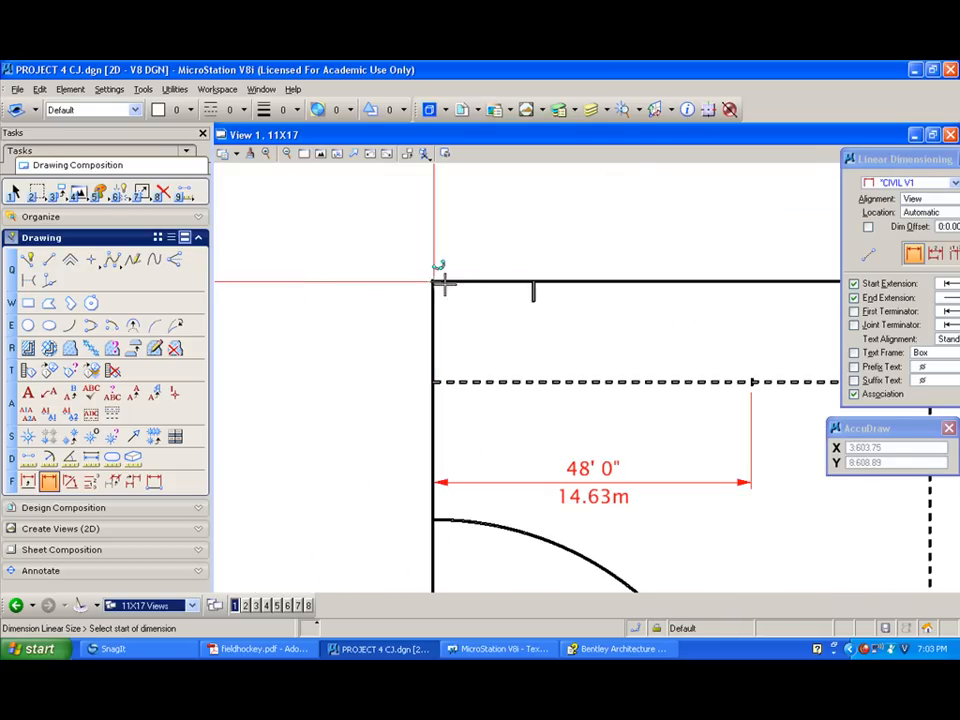
{"action": "left_click", "coordinate": [433, 282]}
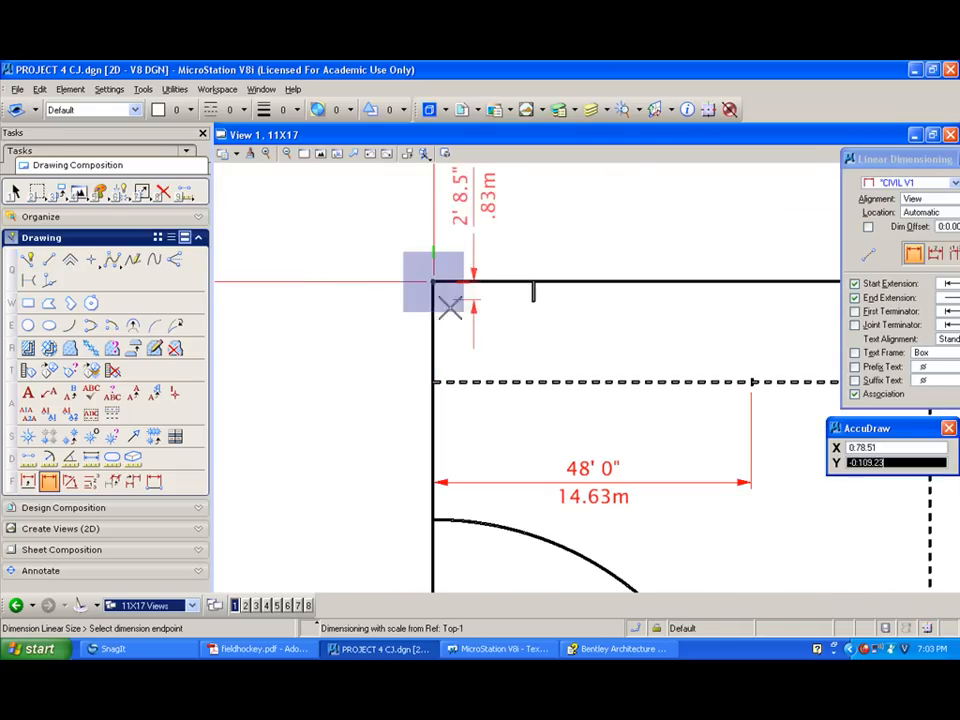
{"action": "left_click", "coordinate": [433, 380]}
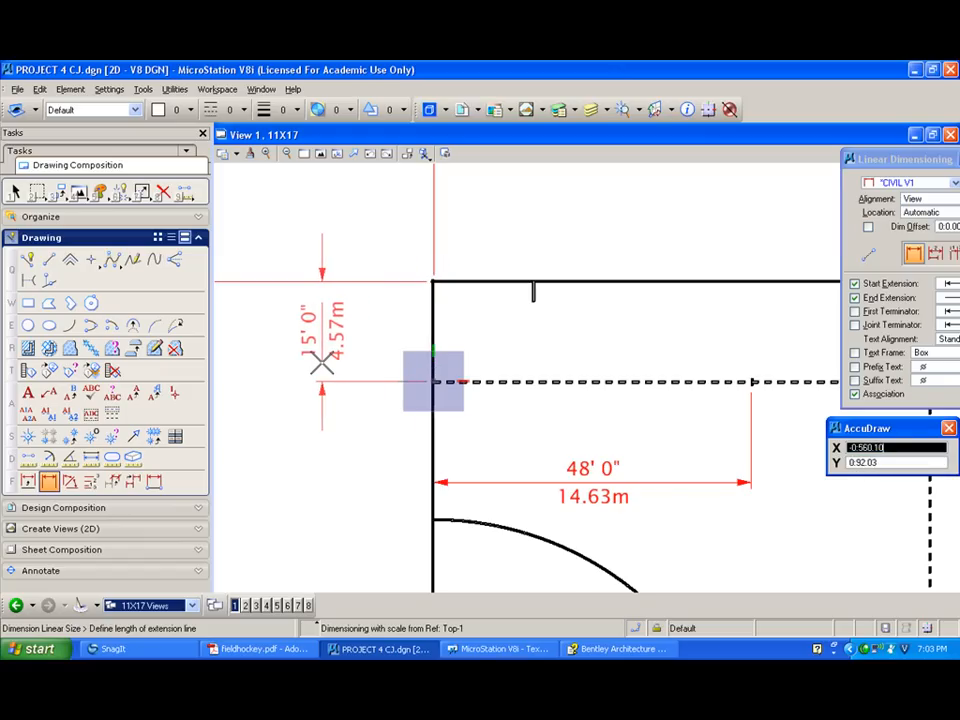
{"action": "left_click", "coordinate": [321, 364]}
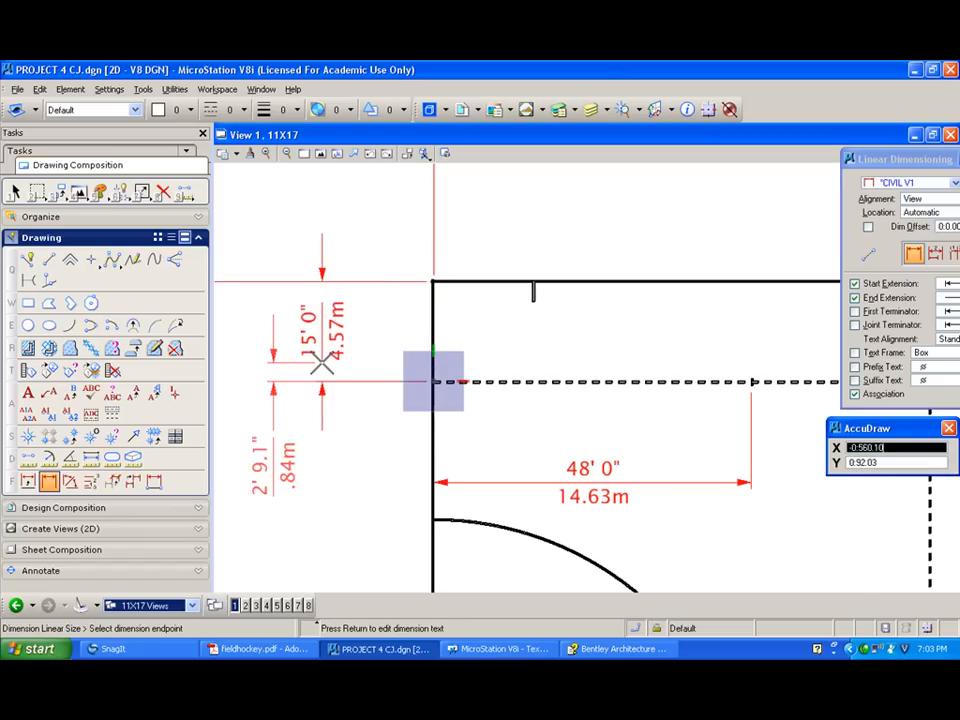
{"action": "right_click", "coordinate": [338, 352]}
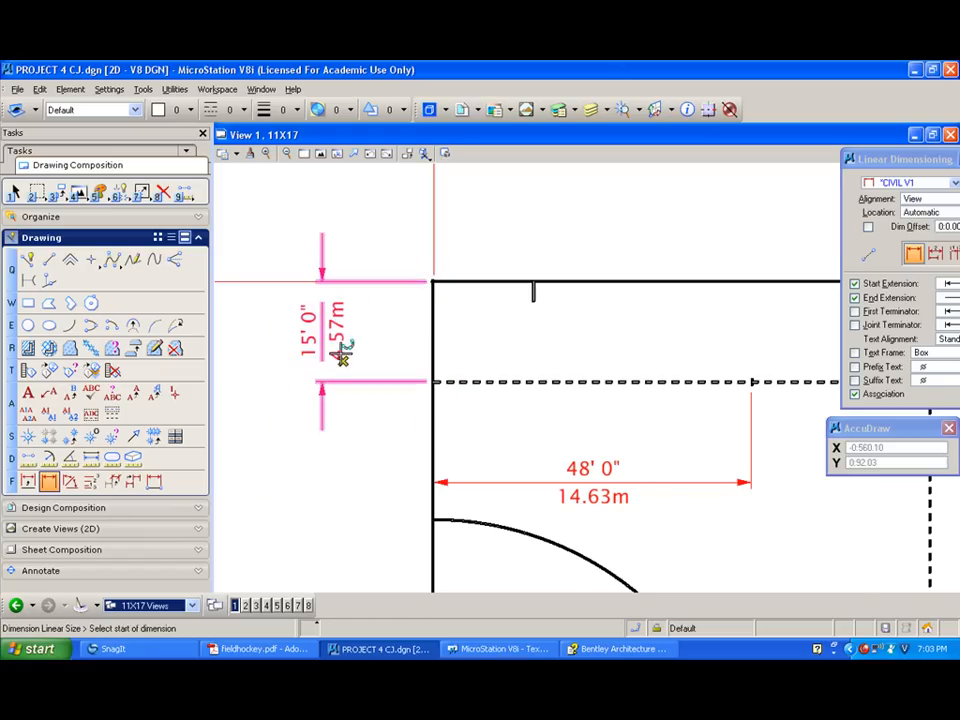
Dimension from the field's upper-left corner to the tick on the top sideline, with the dimension line about 0:550 above the tick.
{"action": "left_click", "coordinate": [433, 282]}
{"action": "left_click", "coordinate": [531, 297]}
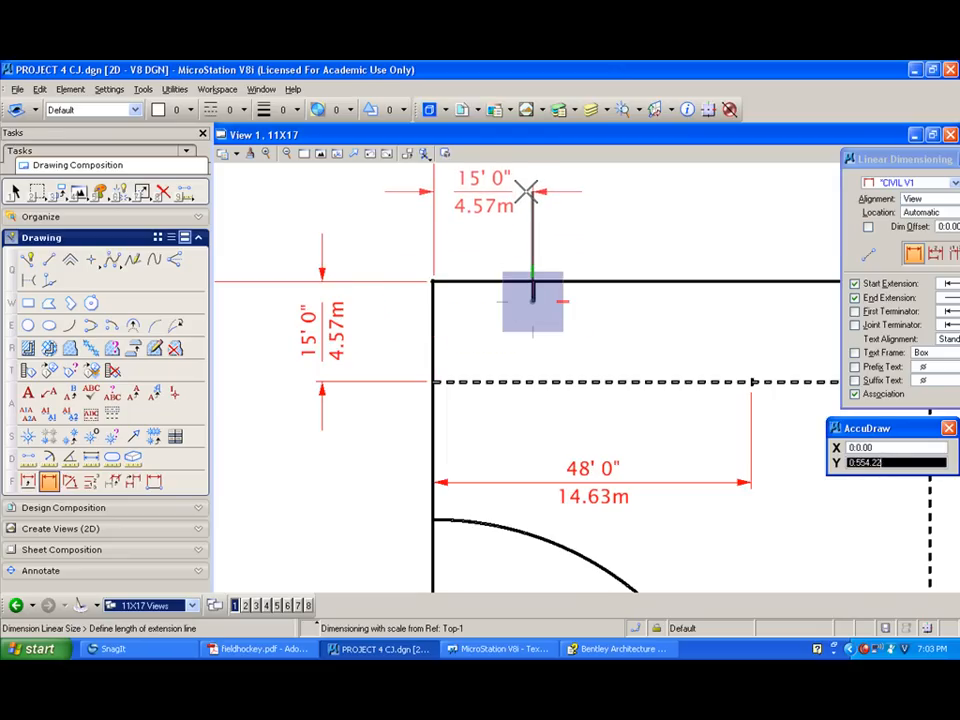
{"action": "left_click", "coordinate": [518, 198]}
Prepare a text note in the .07 text style reading "25 YARD LINE" with the active angle set to 90°.
{"action": "scroll", "coordinate": [505, 245], "scroll_direction": "down", "scroll_amount": 5}
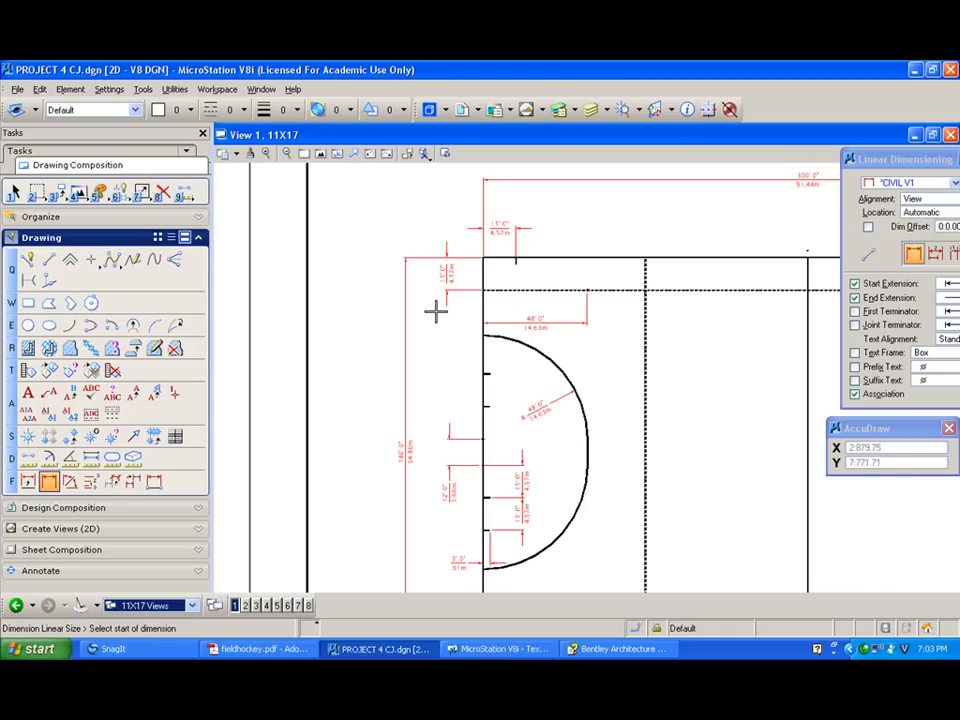
{"action": "scroll", "coordinate": [418, 281], "scroll_direction": "down", "scroll_amount": 3}
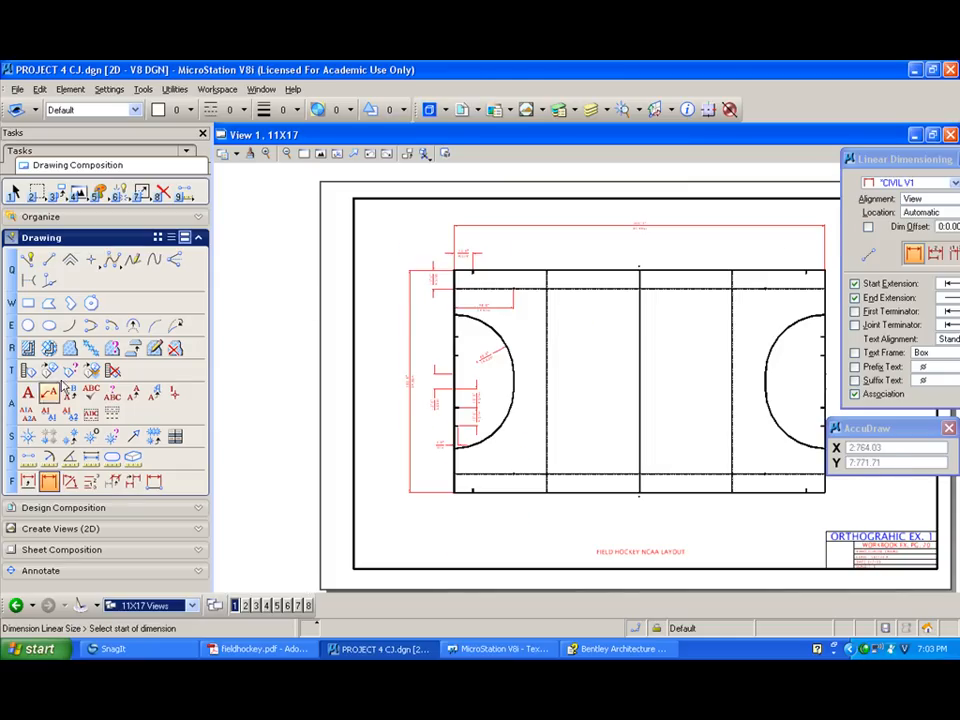
{"action": "left_click", "coordinate": [28, 393]}
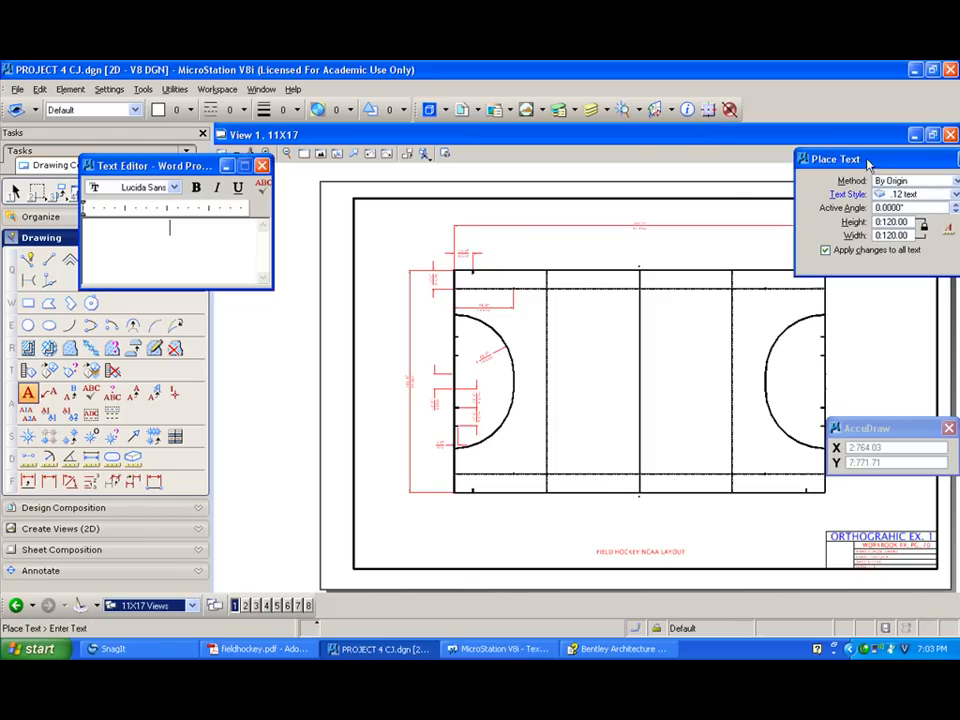
{"action": "left_click_drag", "start_coordinate": [868, 162], "coordinate": [598, 143]}
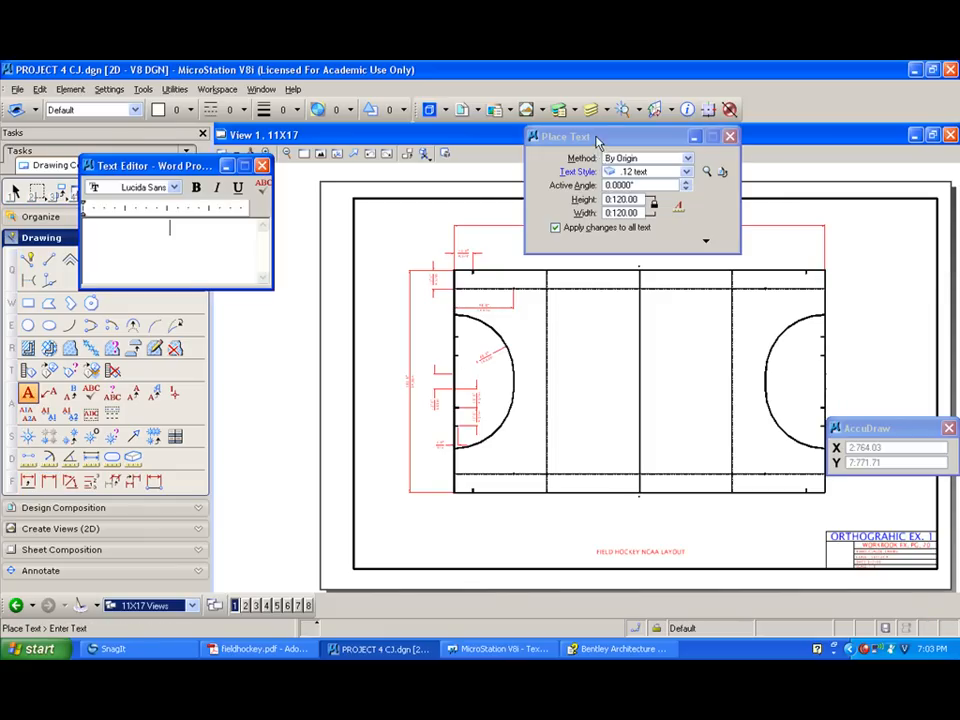
{"action": "left_click", "coordinate": [688, 176]}
{"action": "left_click", "coordinate": [654, 209]}
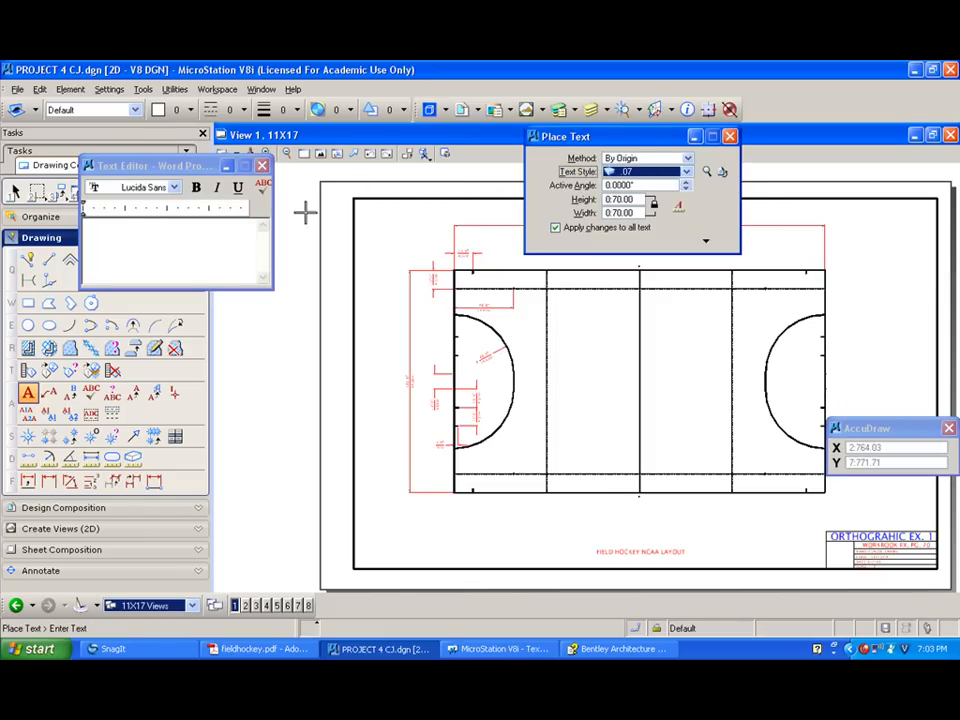
{"action": "left_click", "coordinate": [177, 234]}
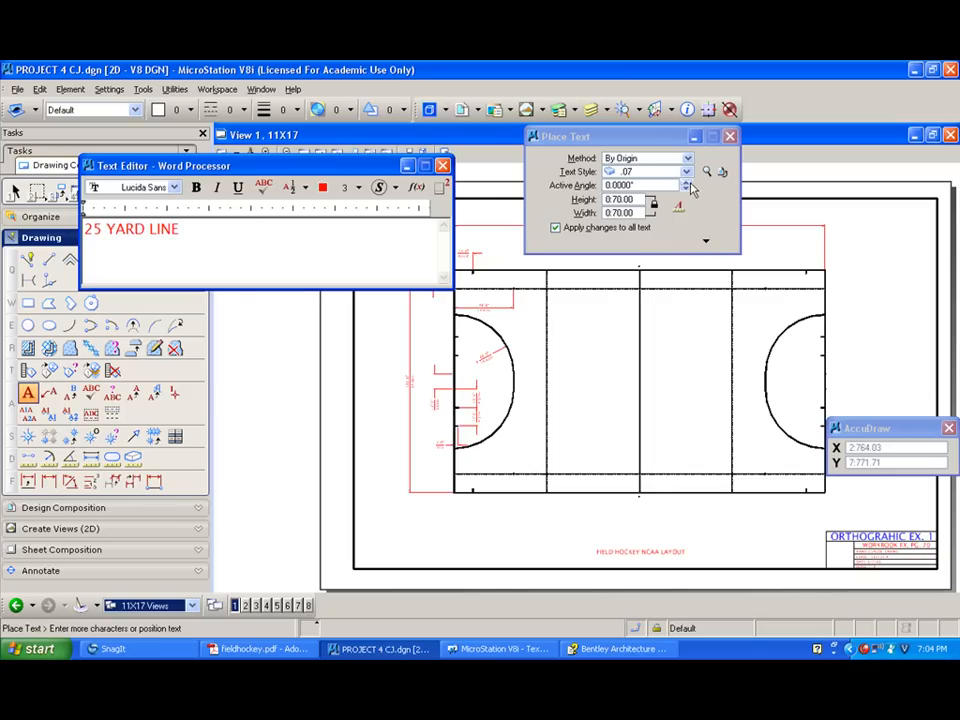
{"action": "left_click", "coordinate": [640, 185]}
{"action": "type", "text": "90"}
{"action": "key", "text": "Tab"}
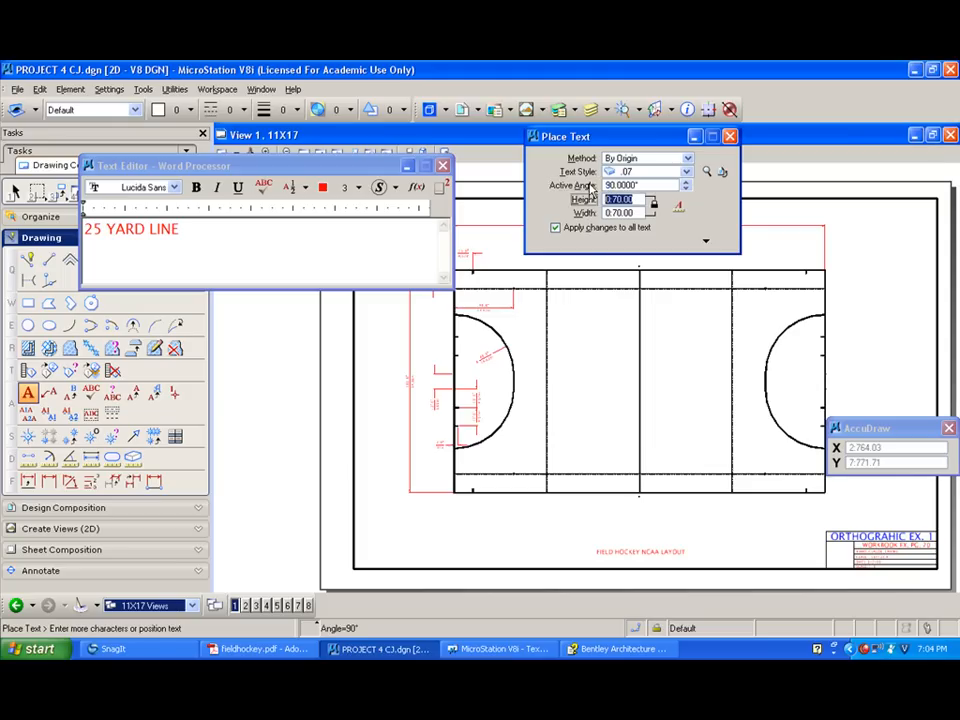
Place the 25 YARD LINE label just left of both the left and right vertical dashed lines, near mid-height.
{"action": "scroll", "coordinate": [542, 388], "scroll_direction": "up", "scroll_amount": 4}
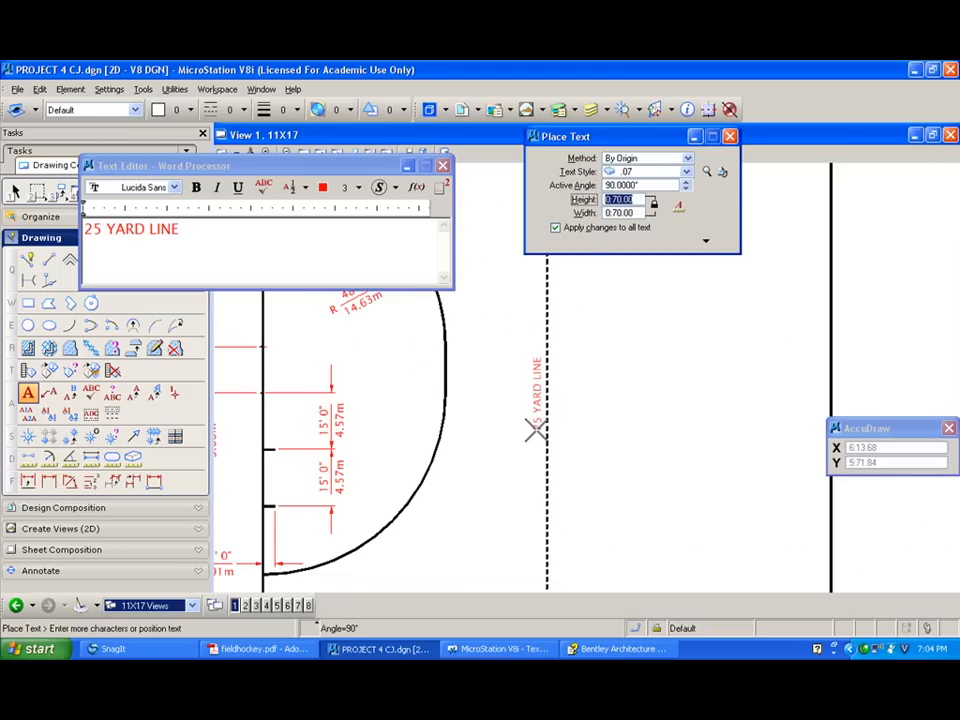
{"action": "scroll", "coordinate": [606, 403], "scroll_direction": "down", "scroll_amount": 5}
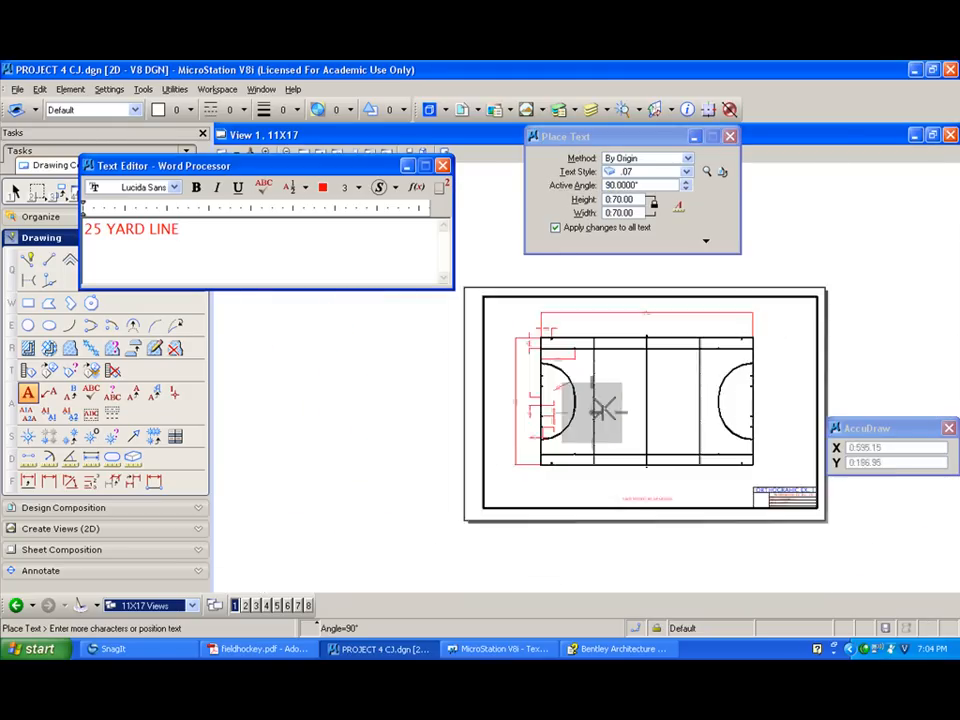
{"action": "scroll", "coordinate": [690, 405], "scroll_direction": "up", "scroll_amount": 5}
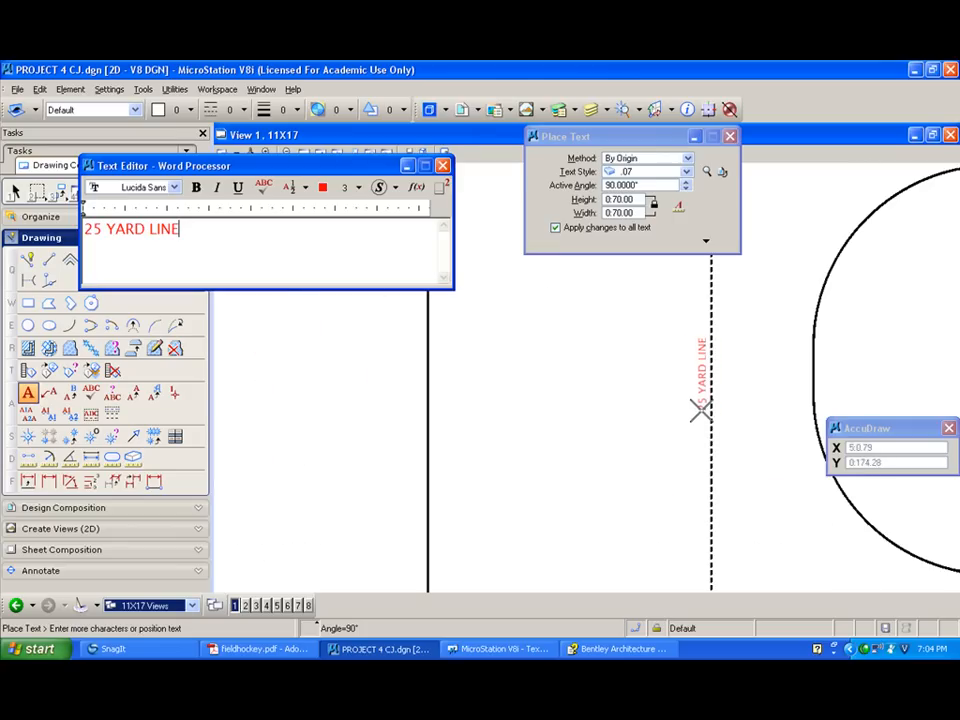
{"action": "left_click", "coordinate": [700, 410]}
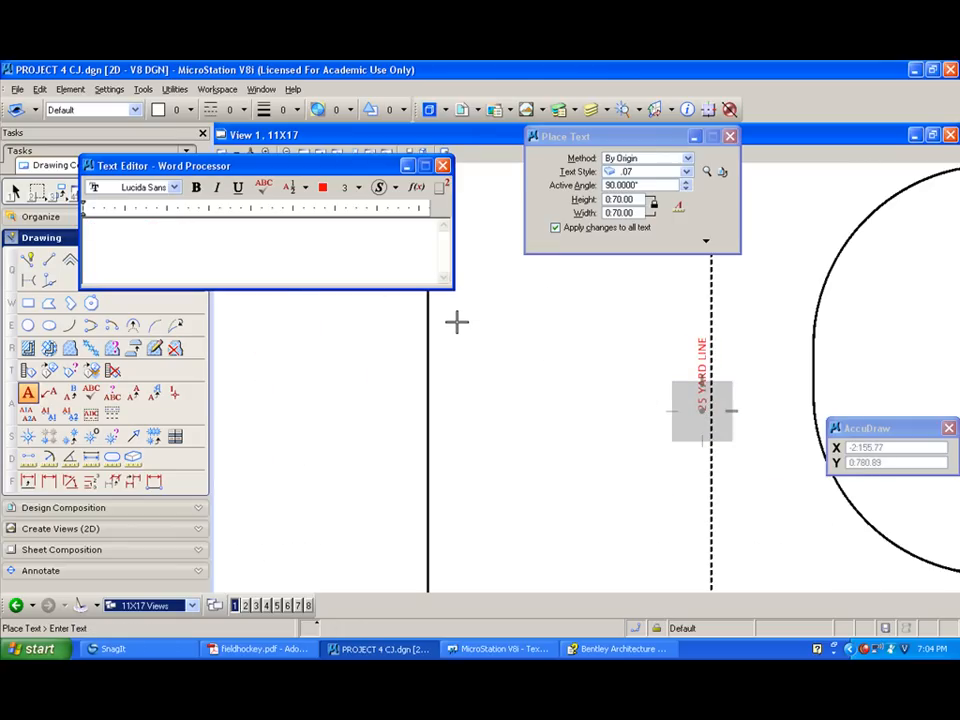
Place the vertical labels "CENTER LINE" just left of the center line and "STRIKING CIRCLE" just inside the right-hand arc.
{"action": "type", "text": "CENTER LINE"}
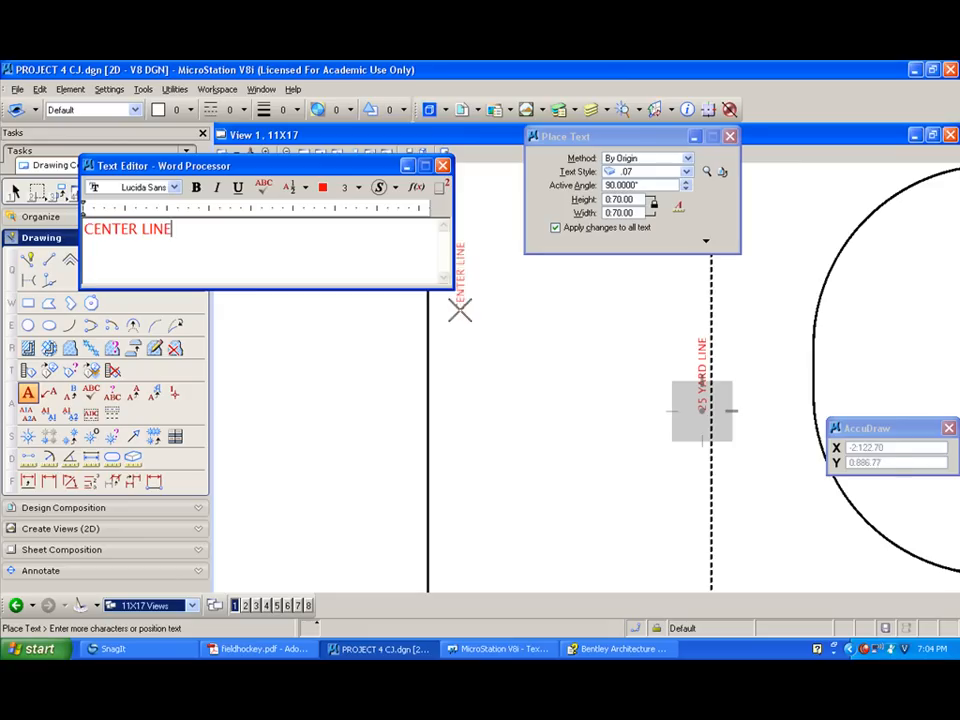
{"action": "left_click", "coordinate": [420, 405]}
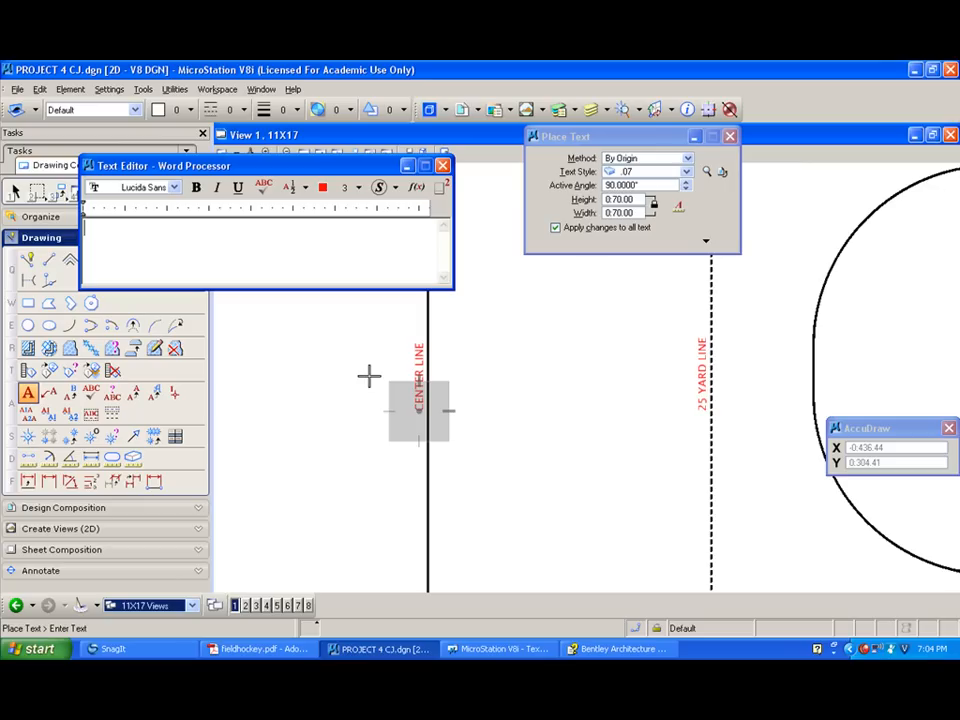
{"action": "scroll", "coordinate": [369, 375], "scroll_direction": "down", "scroll_amount": 5}
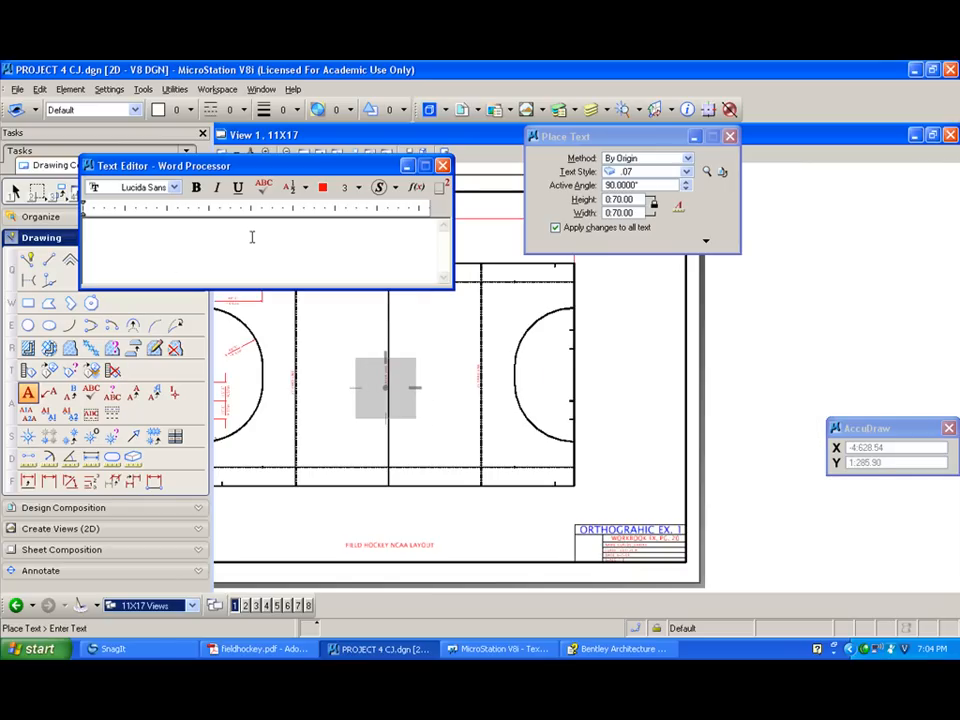
{"action": "type", "text": "STRIKING CIRCLE"}
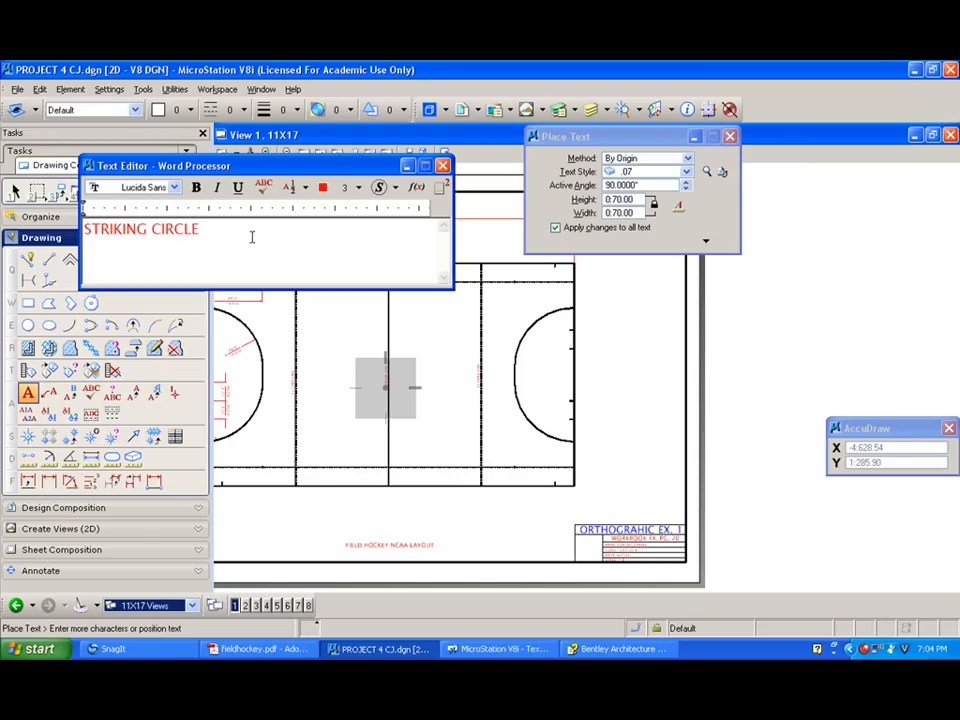
{"action": "scroll", "coordinate": [518, 384], "scroll_direction": "up", "scroll_amount": 4}
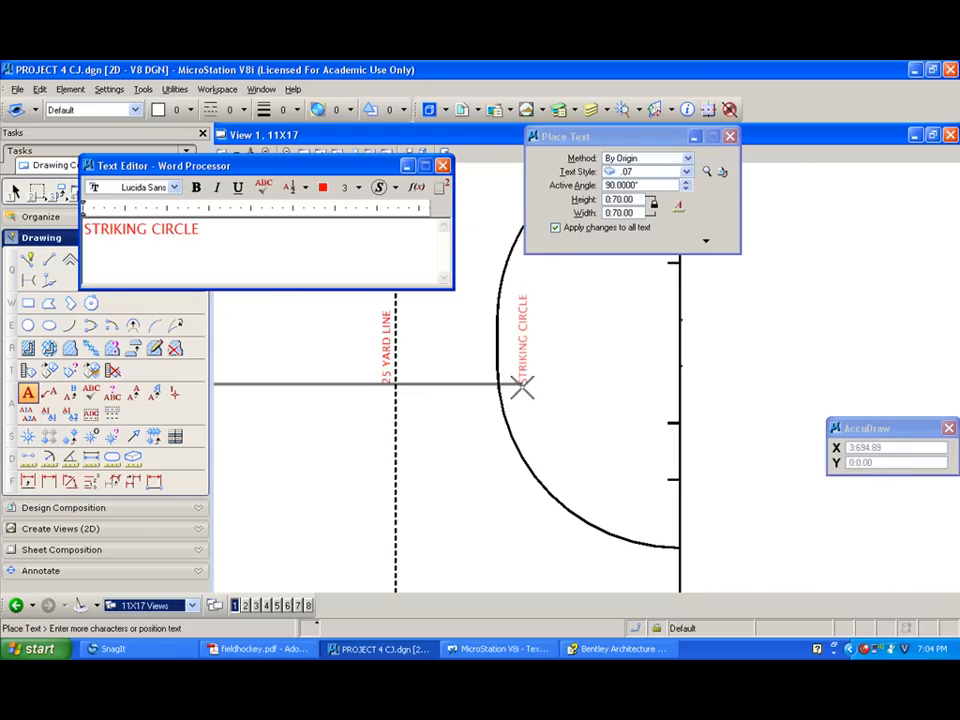
{"action": "left_click", "coordinate": [516, 385]}
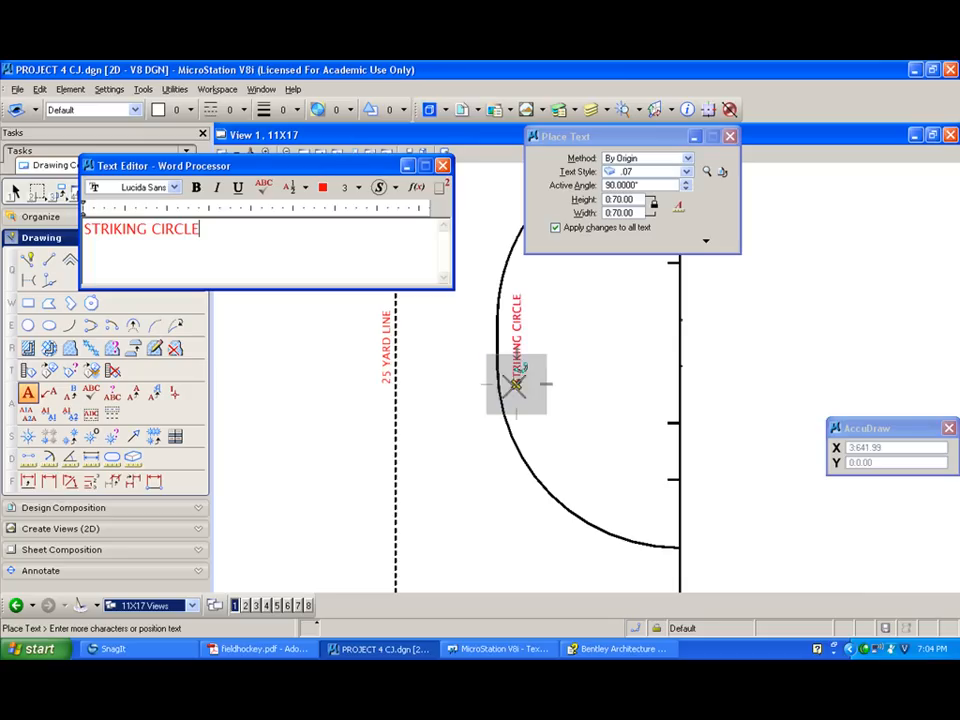
{"action": "right_click", "coordinate": [463, 380]}
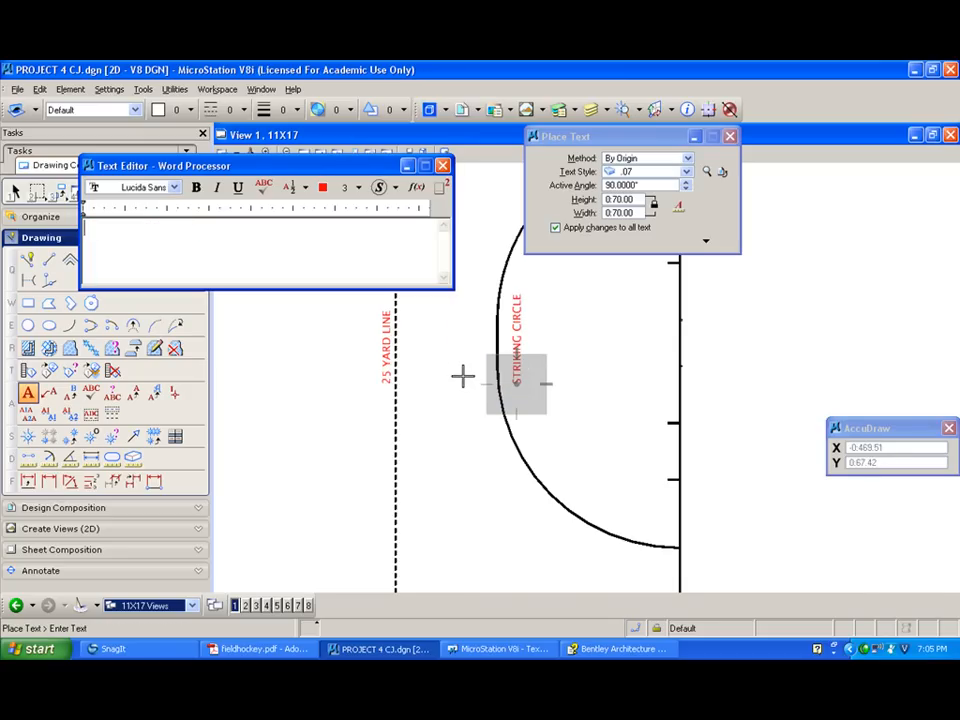
Switch from the sheet to the PRIMARY MODEL views.
{"action": "scroll", "coordinate": [463, 376], "scroll_direction": "down", "scroll_amount": 6}
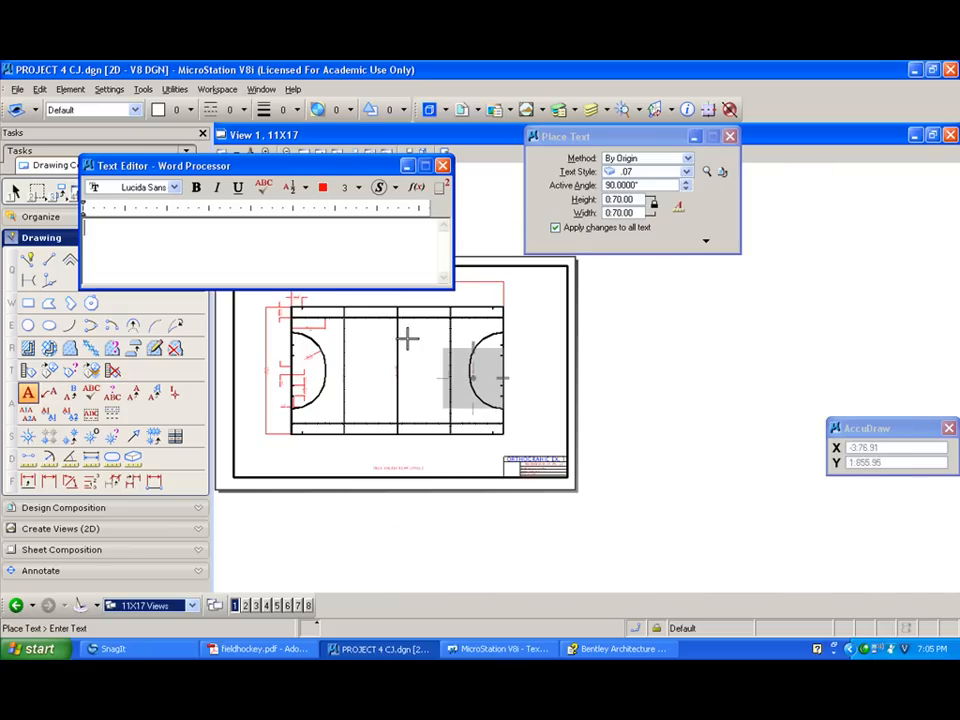
{"action": "left_click", "coordinate": [190, 605]}
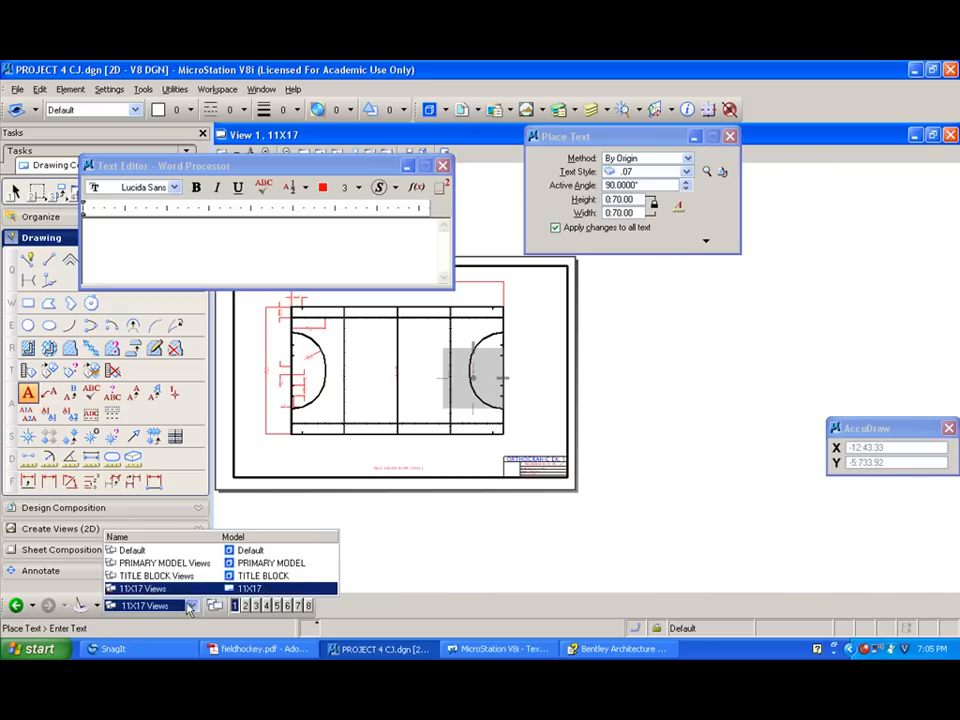
{"action": "left_click", "coordinate": [175, 563]}
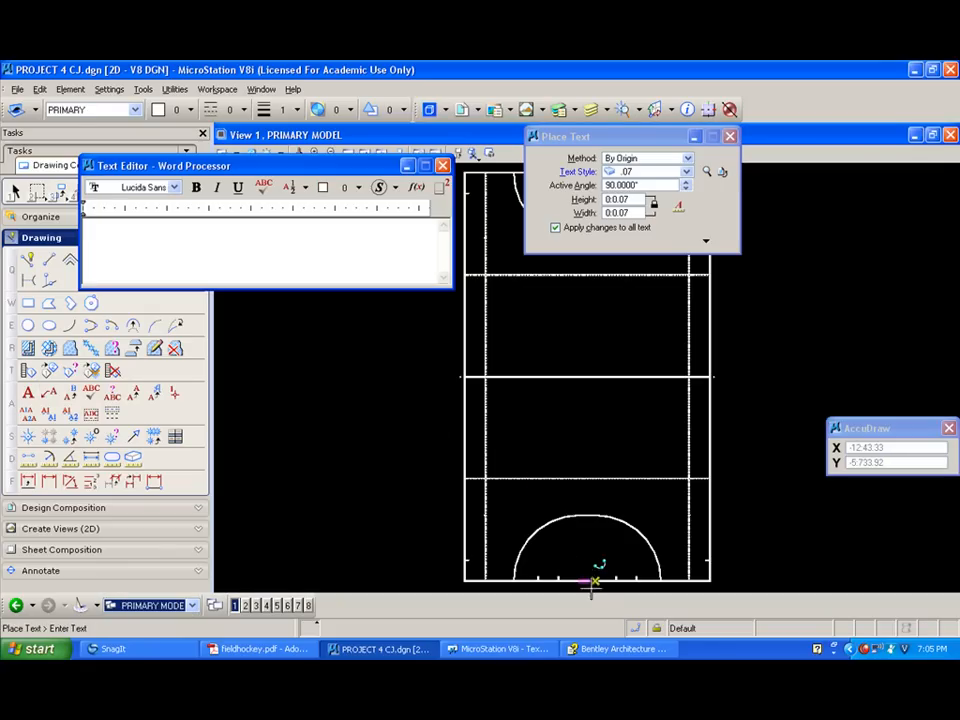
Place a circle of 0:6.00 diameter centered 15 feet above the midpoint of the lower goal line.
{"action": "middle_click_drag", "start_coordinate": [536, 465], "coordinate": [583, 545]}
{"action": "scroll", "coordinate": [547, 492], "scroll_direction": "up", "scroll_amount": 5}
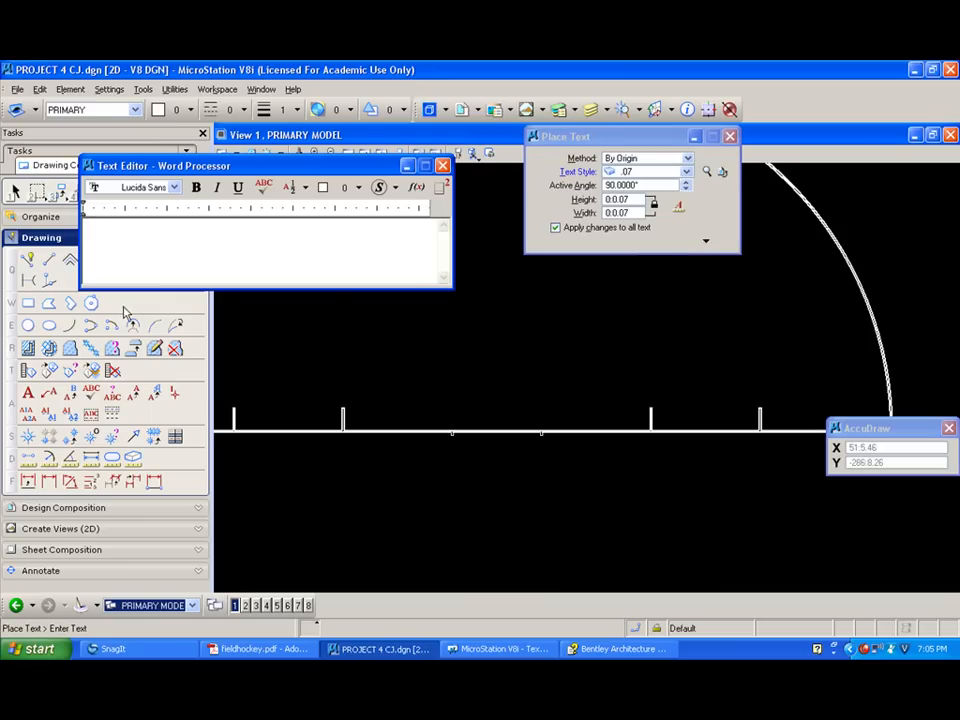
{"action": "left_click", "coordinate": [28, 326]}
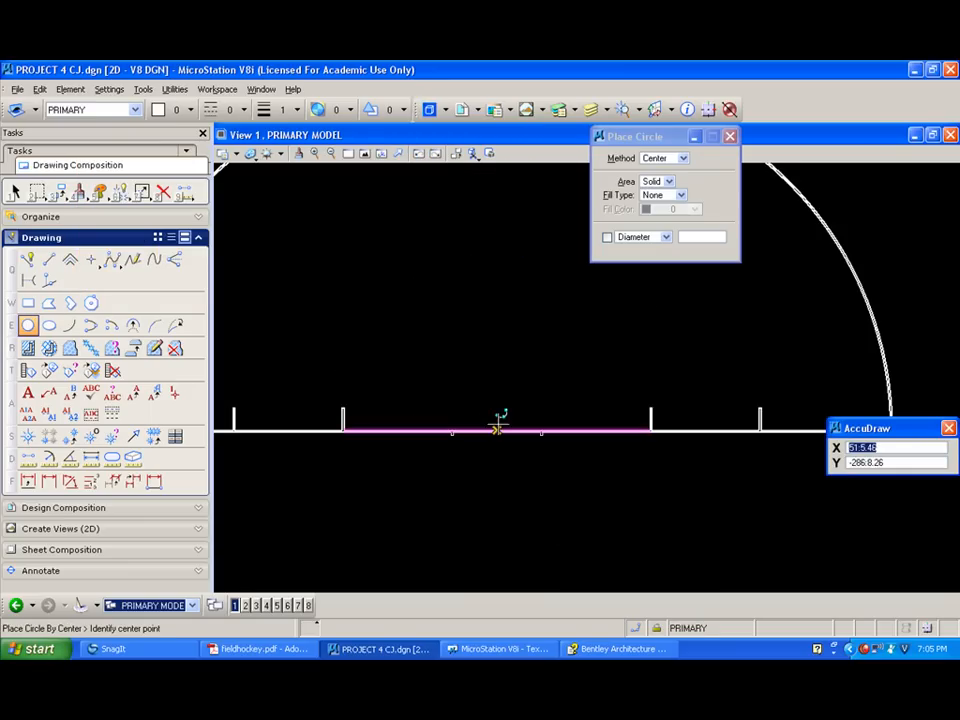
{"action": "middle_click", "coordinate": [497, 430]}
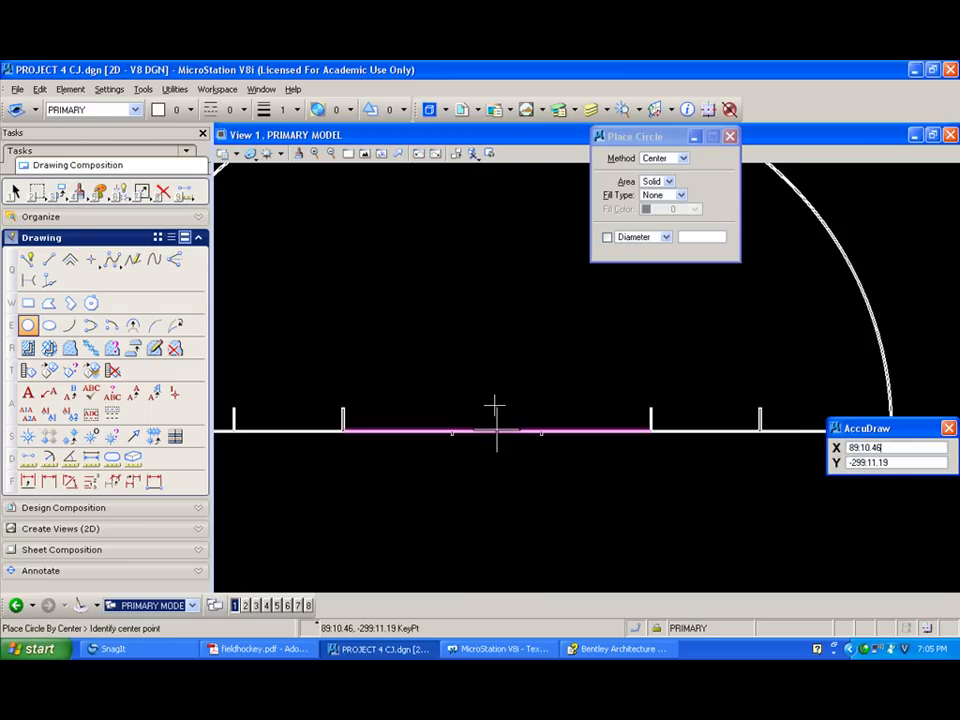
{"action": "left_click", "coordinate": [495, 404]}
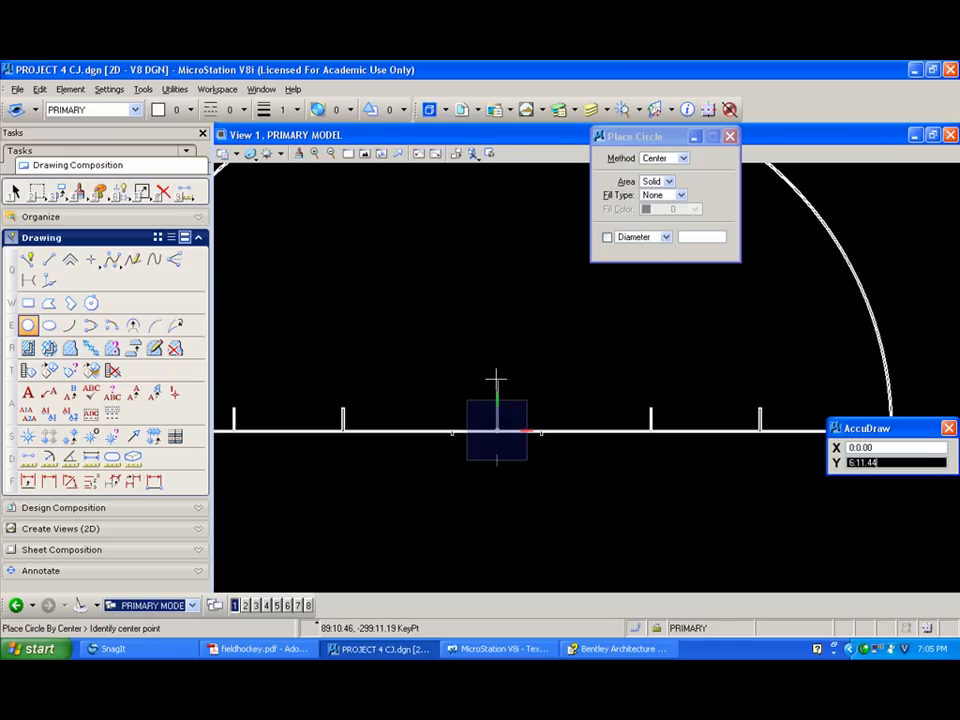
{"action": "type", "text": "15"}
{"action": "left_click", "coordinate": [497, 380]}
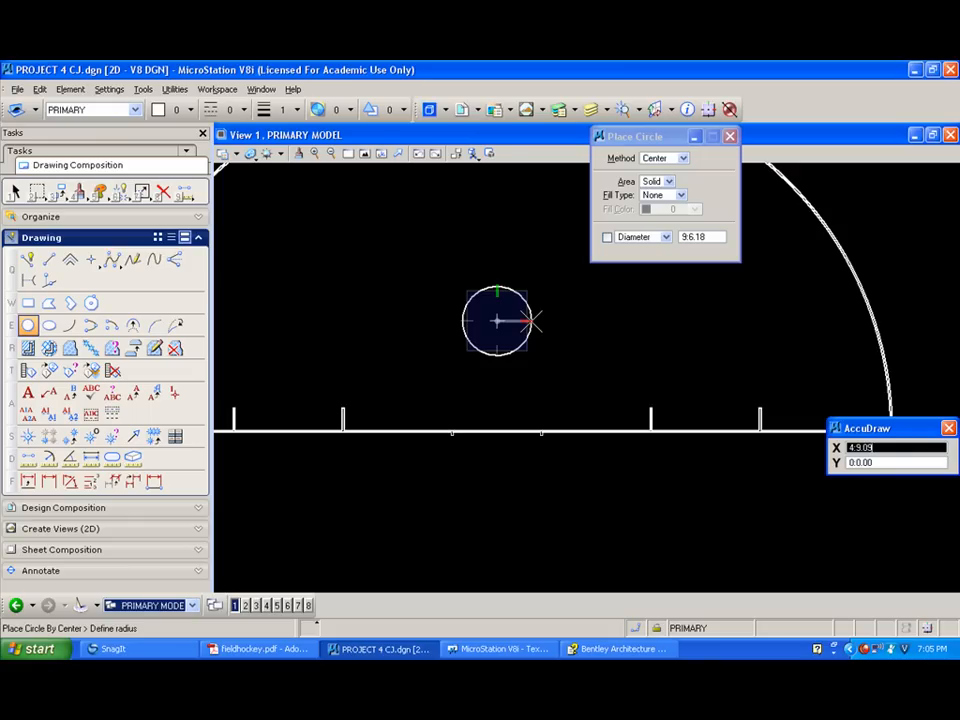
{"action": "left_click", "coordinate": [530, 320]}
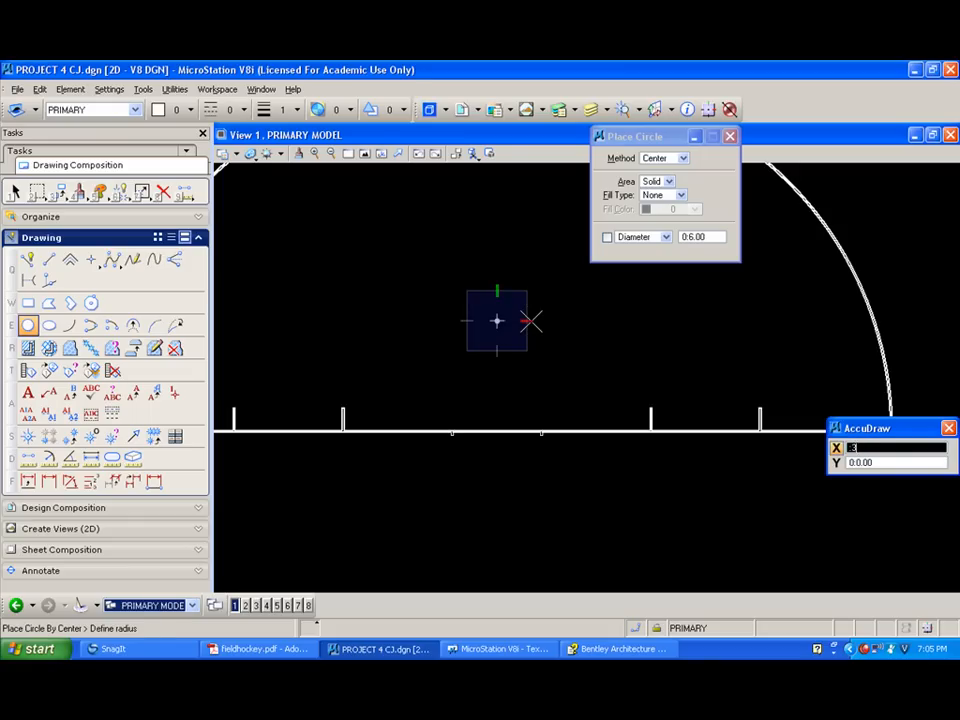
Mirror a copy of the small circle horizontally about the field's center line into the upper striking circle.
{"action": "scroll", "coordinate": [508, 354], "scroll_direction": "down", "scroll_amount": 2}
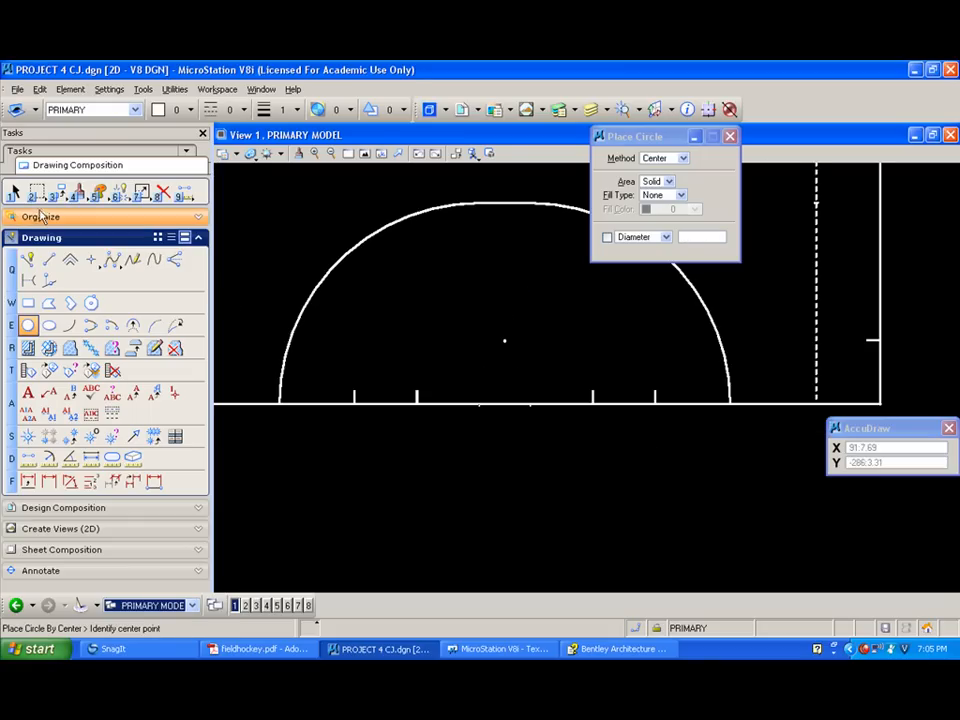
{"action": "left_click", "coordinate": [14, 191]}
{"action": "left_click", "coordinate": [505, 340]}
{"action": "scroll", "coordinate": [548, 368], "scroll_direction": "down", "scroll_amount": 5}
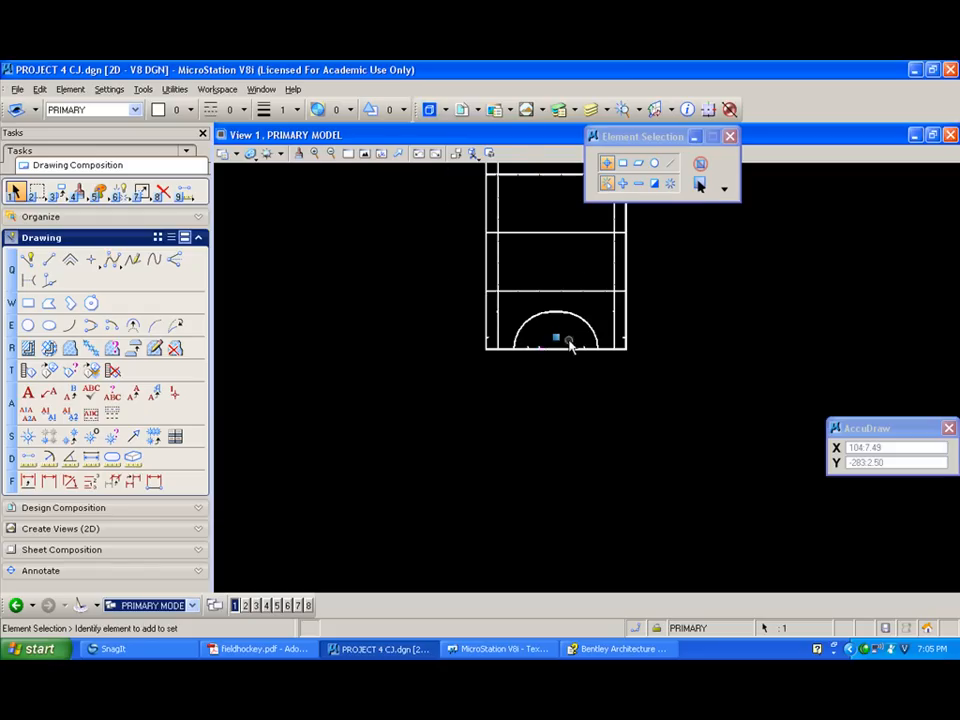
{"action": "left_click", "coordinate": [364, 153]}
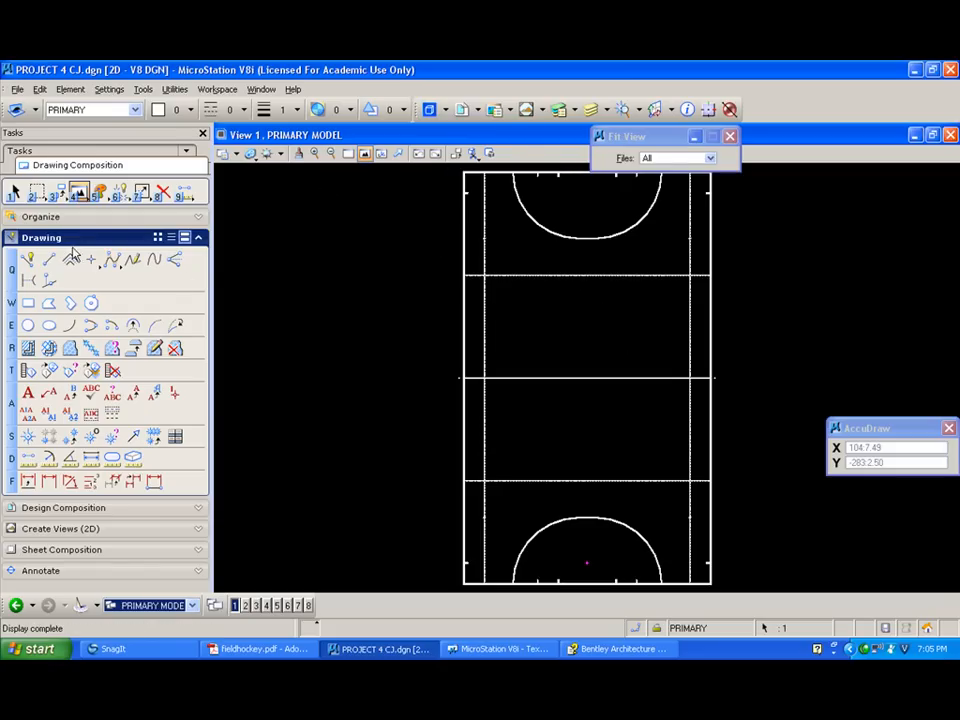
{"action": "left_click_drag", "start_coordinate": [61, 197], "coordinate": [100, 289]}
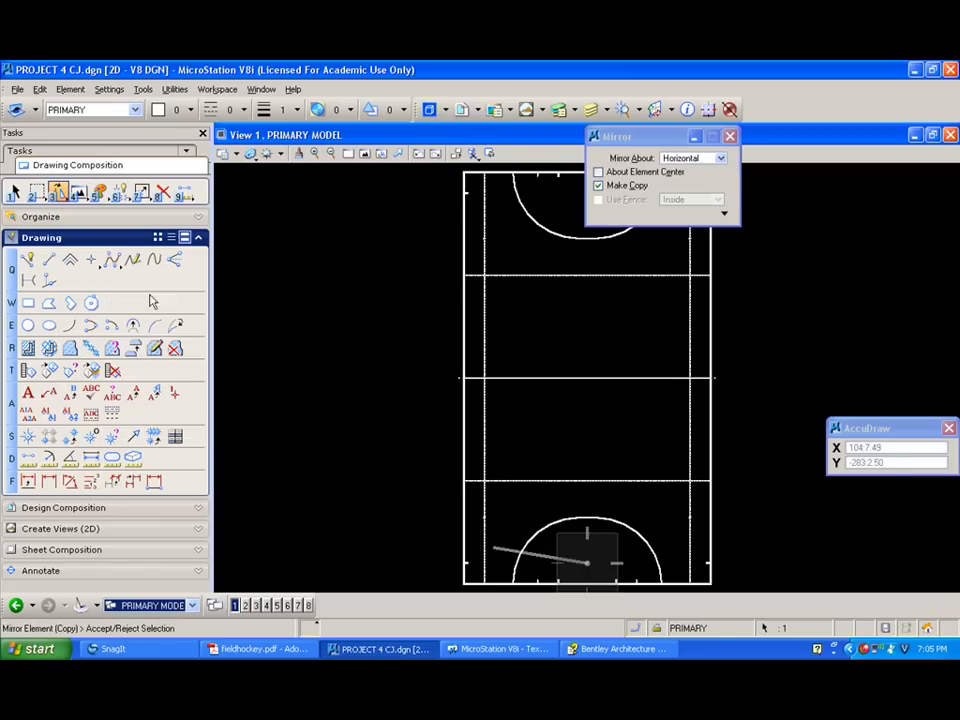
{"action": "left_click", "coordinate": [457, 377]}
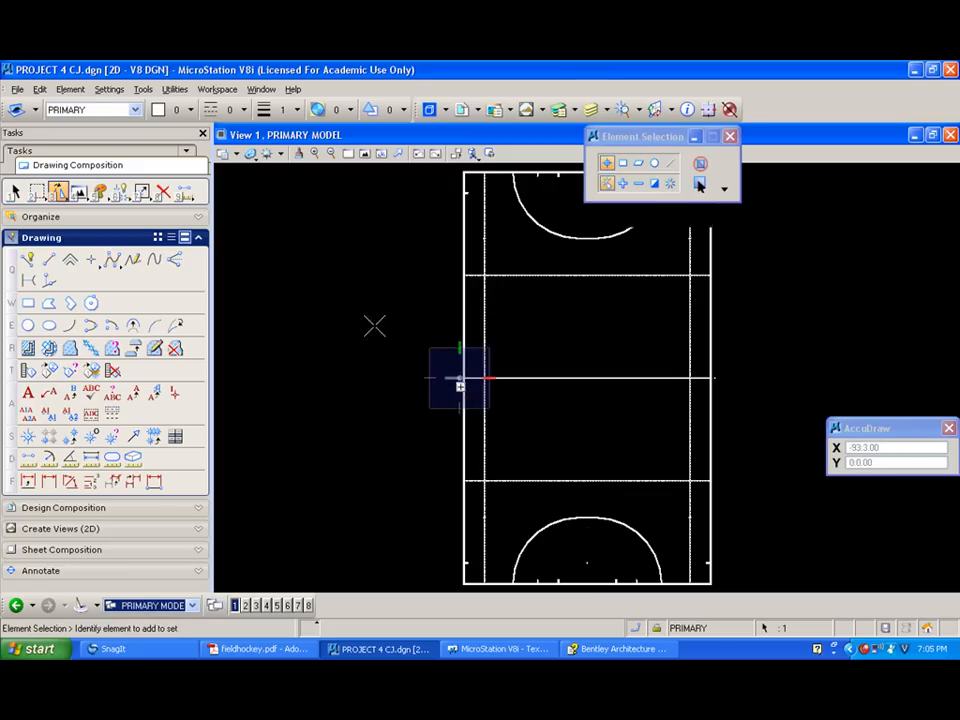
{"action": "left_click_drag", "start_coordinate": [616, 138], "coordinate": [836, 141]}
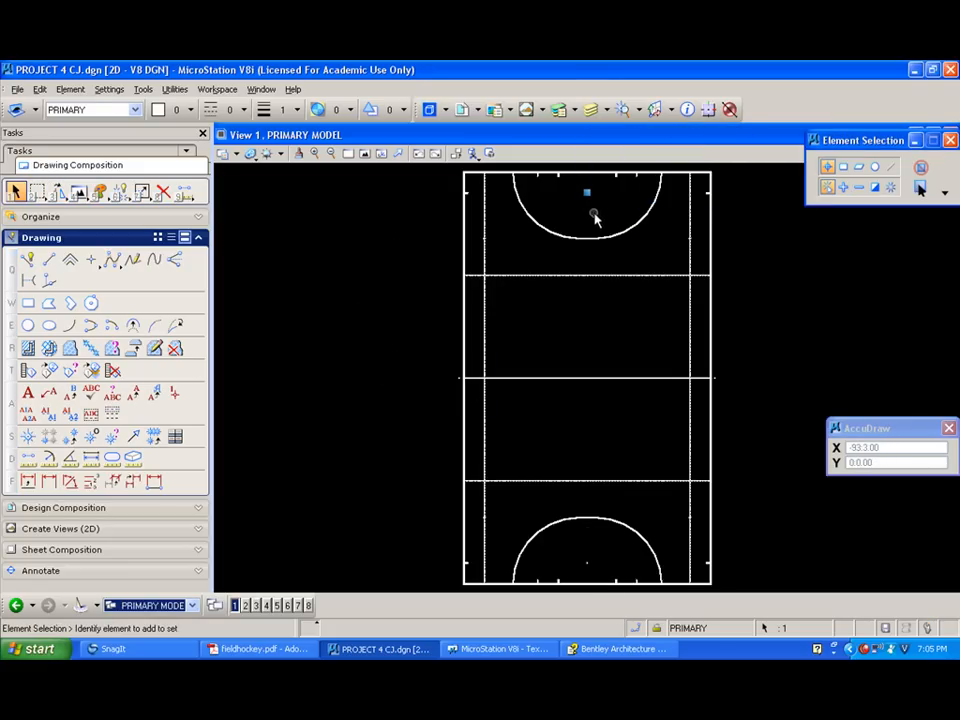
Return to the 11X17 sheet views and place a red (color 3) vertical label "PENALTY SPOT" beside the right-hand penalty spot.
{"action": "left_click", "coordinate": [192, 605]}
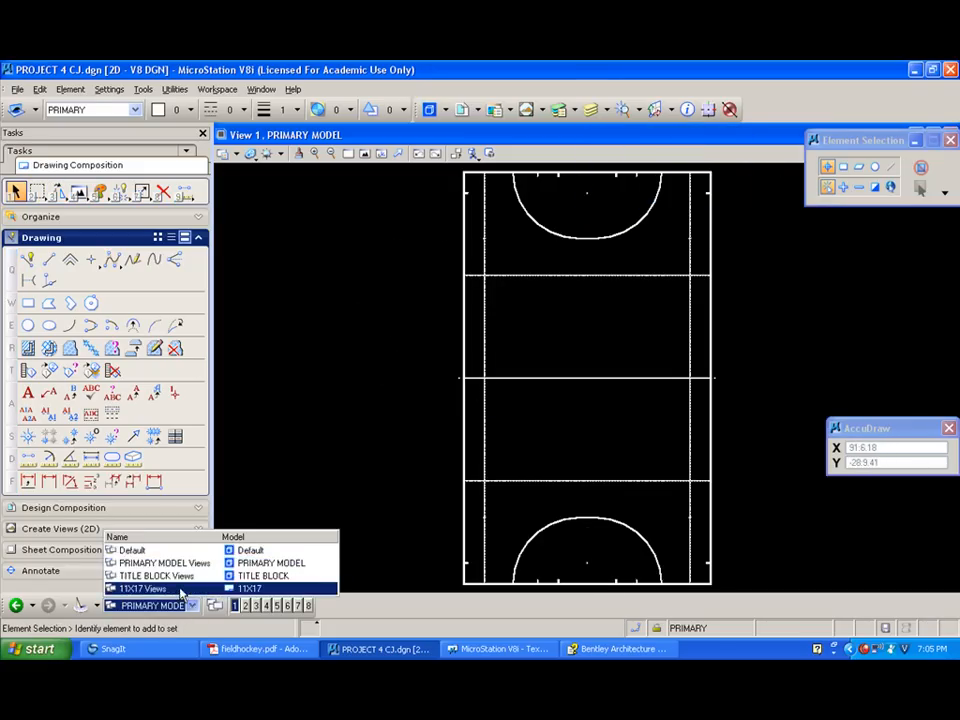
{"action": "left_click", "coordinate": [180, 590]}
{"action": "scroll", "coordinate": [461, 381], "scroll_direction": "up", "scroll_amount": 5}
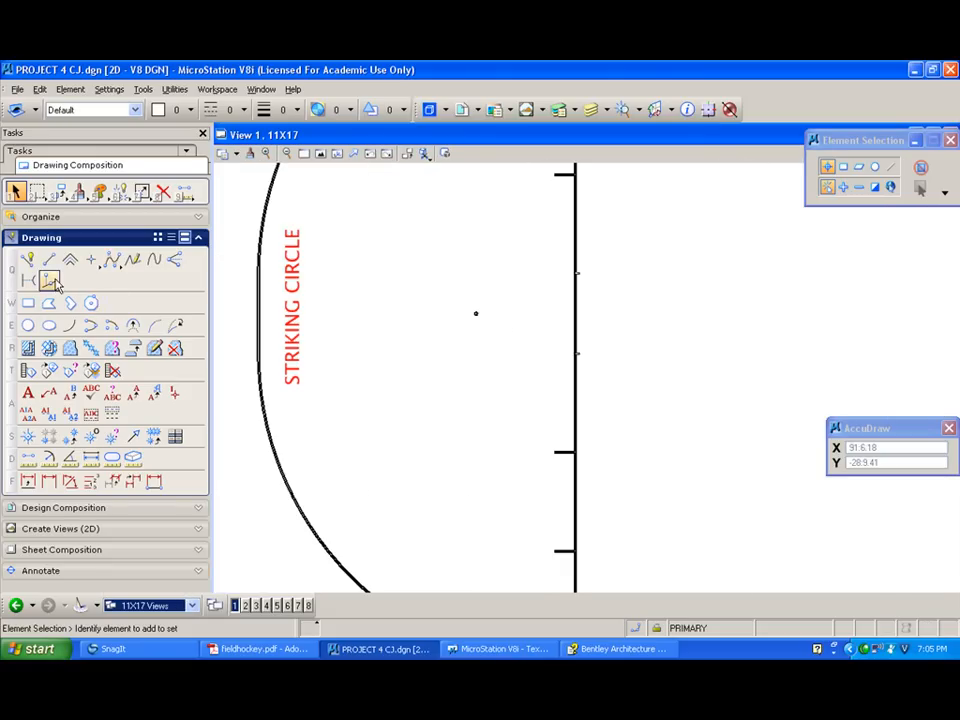
{"action": "left_click", "coordinate": [28, 393]}
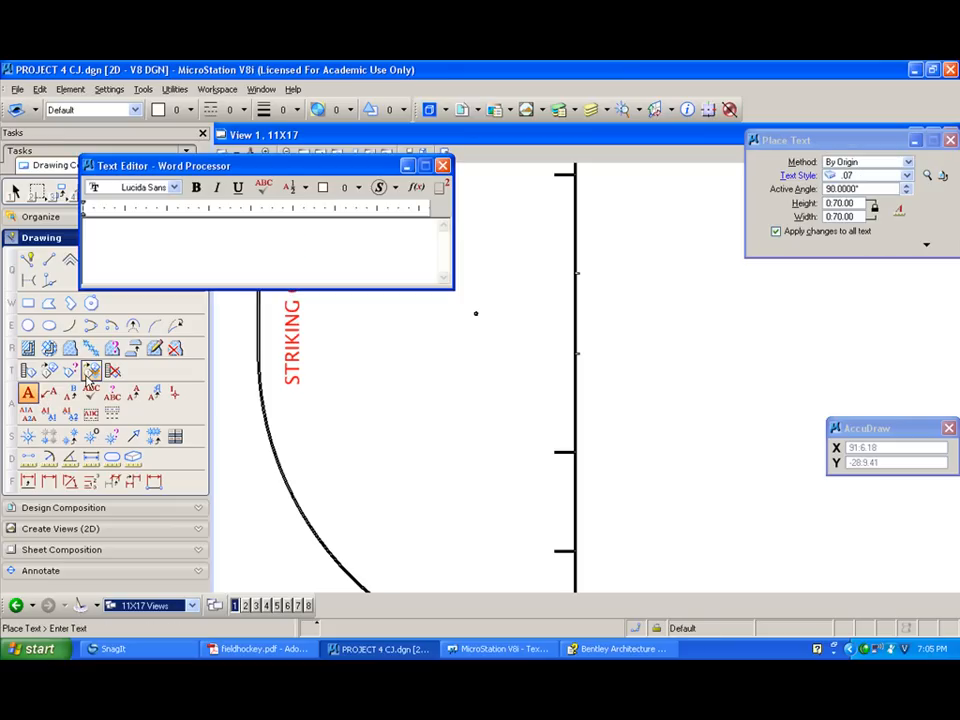
{"action": "type", "text": "PEN"}
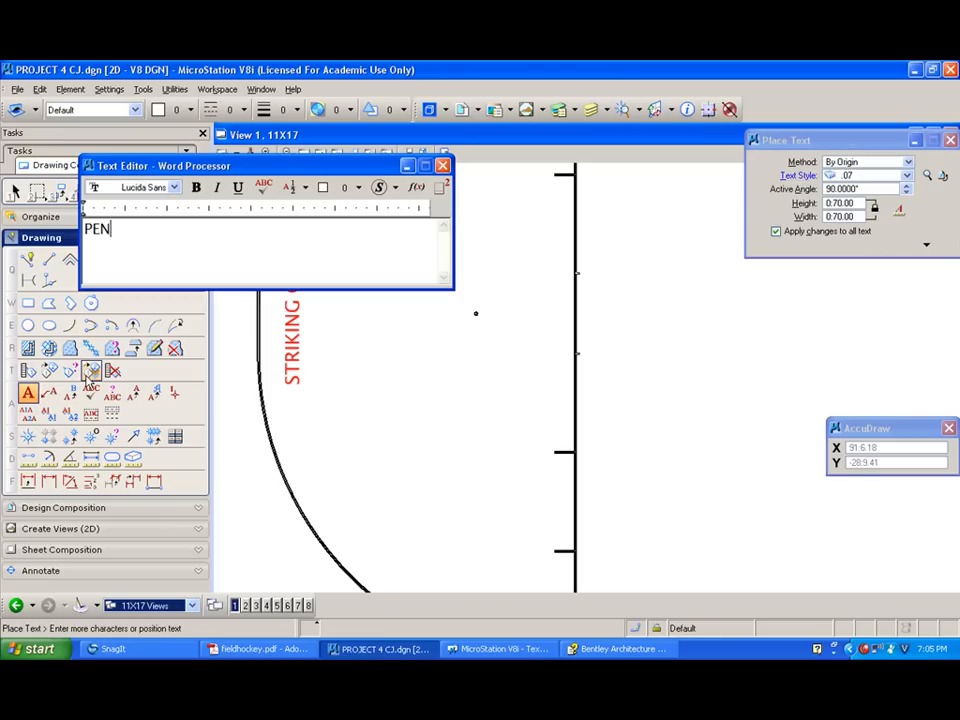
{"action": "left_click", "coordinate": [345, 187]}
{"action": "left_click", "coordinate": [366, 254]}
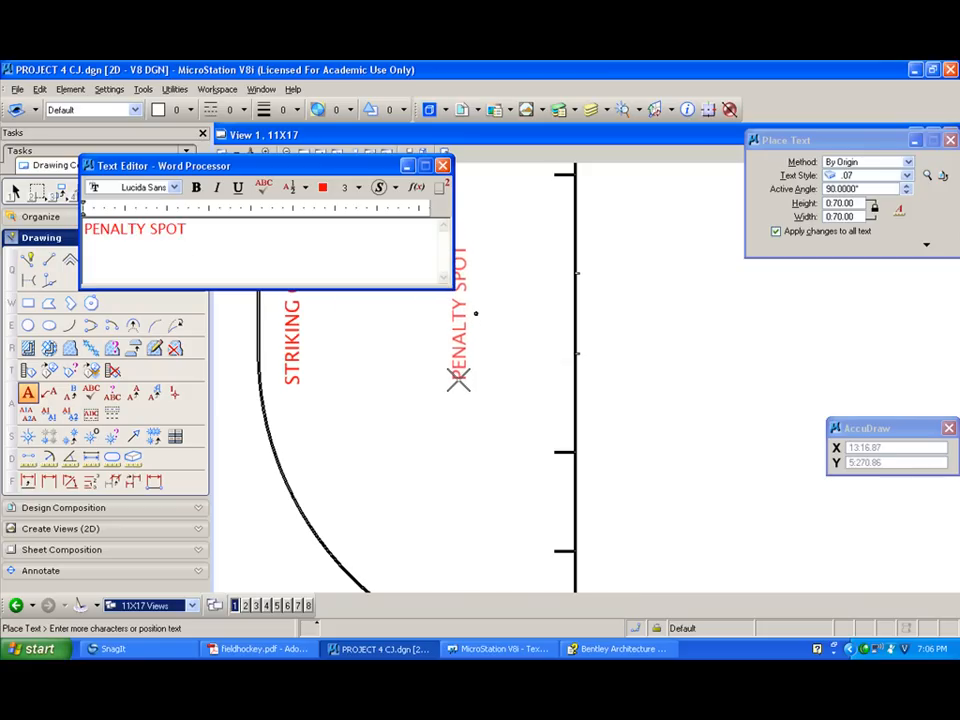
{"action": "left_click", "coordinate": [458, 379]}
{"action": "right_click", "coordinate": [370, 387]}
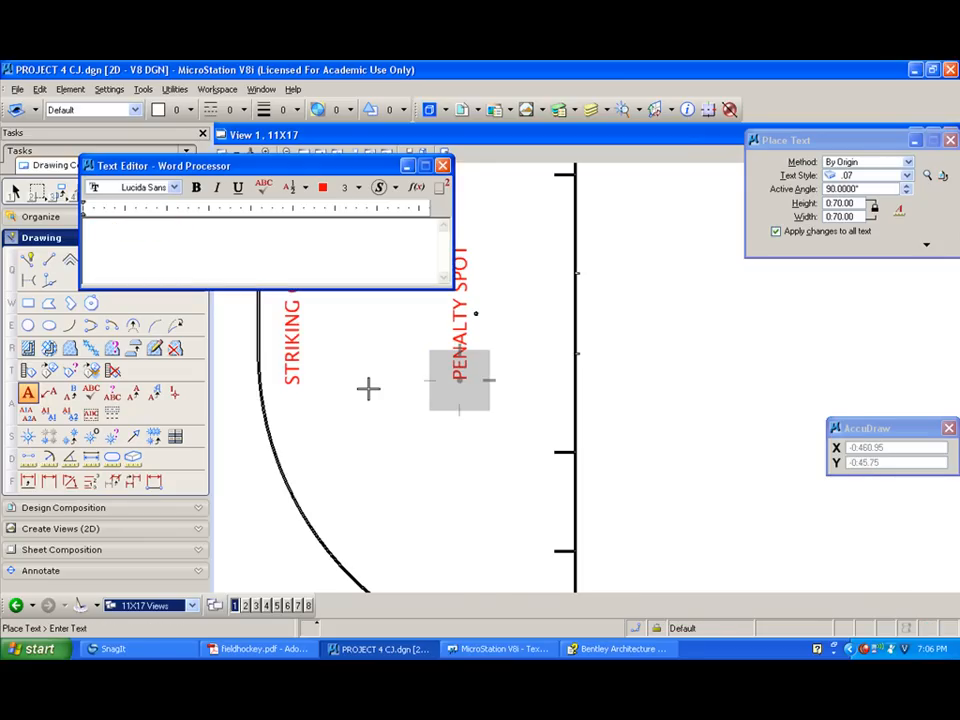
Place the vertical label "GOAL" just outside the right-hand goal line, between the two goal marks.
{"action": "type", "text": "GOAL"}
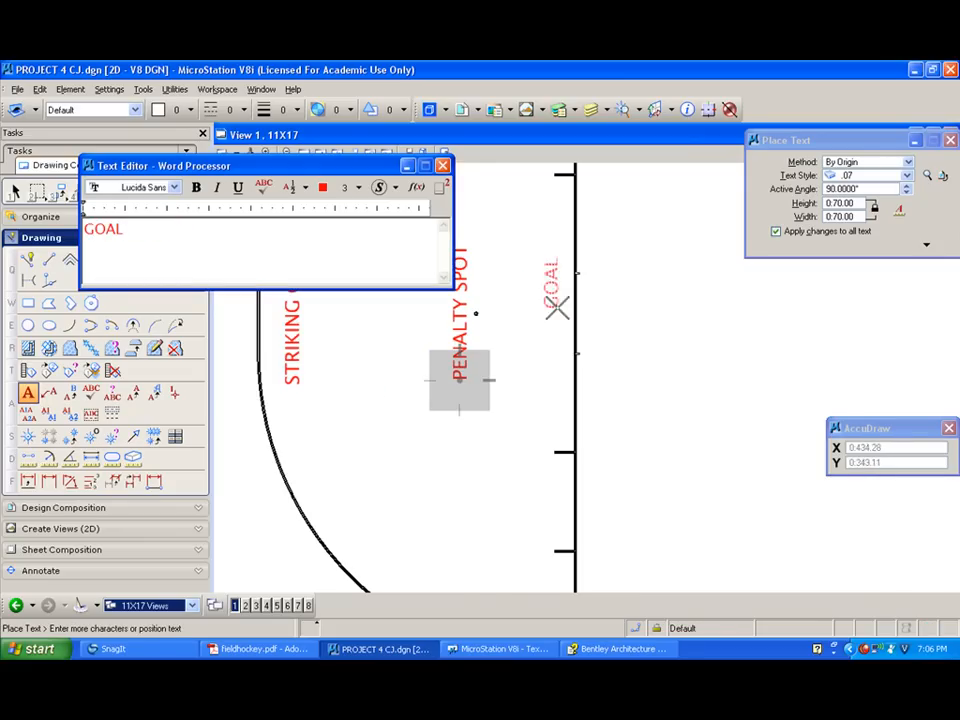
{"action": "left_click", "coordinate": [595, 337]}
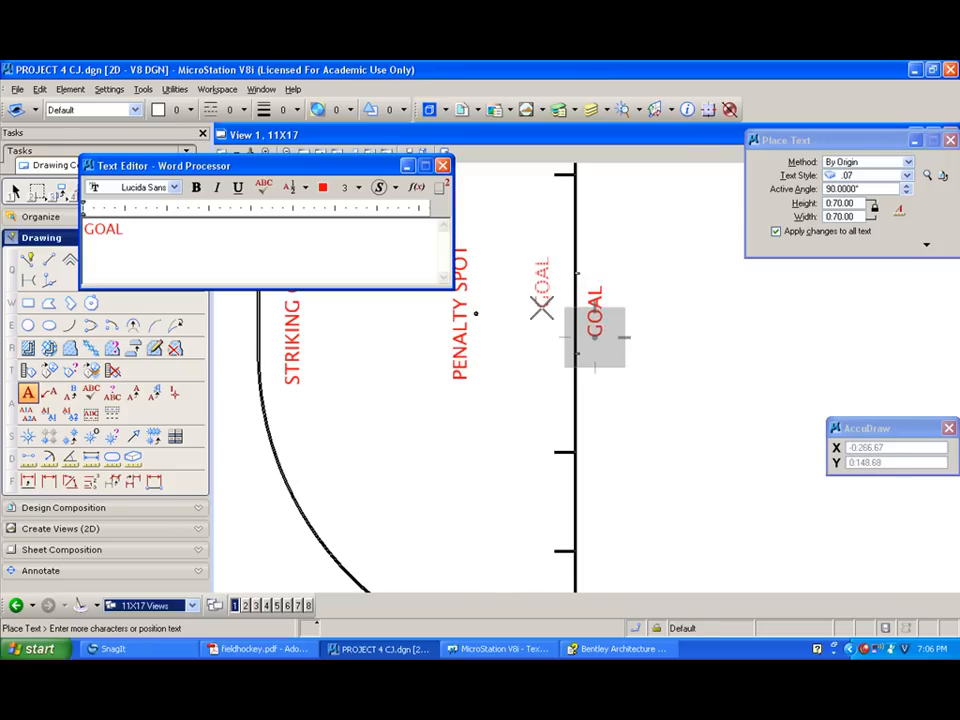
{"action": "scroll", "coordinate": [553, 321], "scroll_direction": "down", "scroll_amount": 4}
{"action": "mouse_move", "coordinate": [495, 341]}
{"action": "middle_mouse_down"}
{"action": "mouse_move", "coordinate": [608, 340]}
{"action": "mouse_move", "coordinate": [441, 343]}
{"action": "middle_mouse_up"}
{"action": "right_click", "coordinate": [599, 347]}
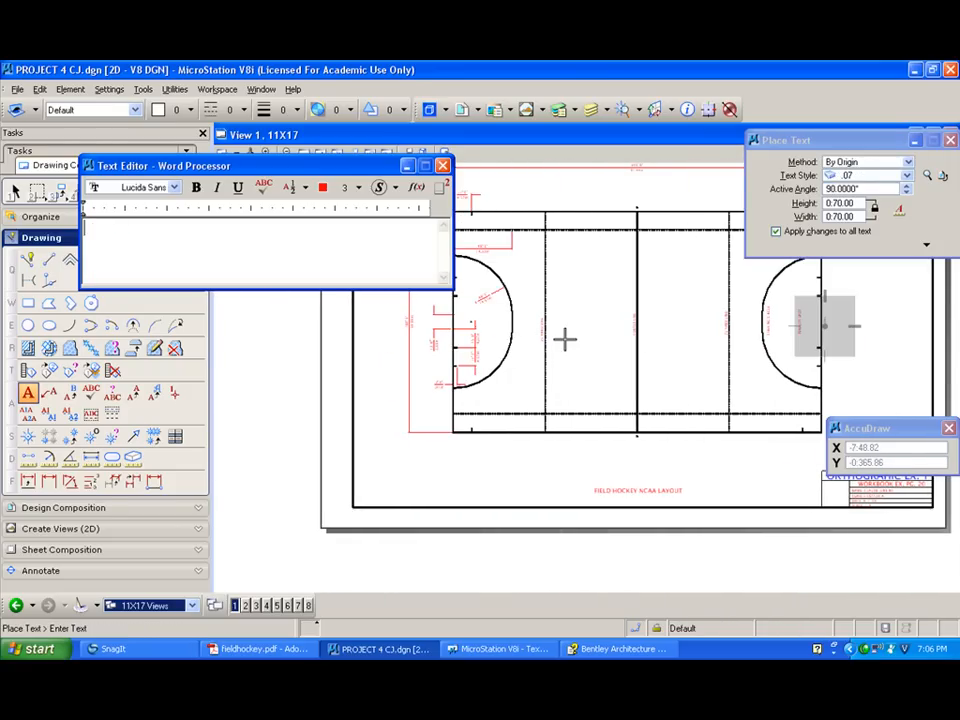
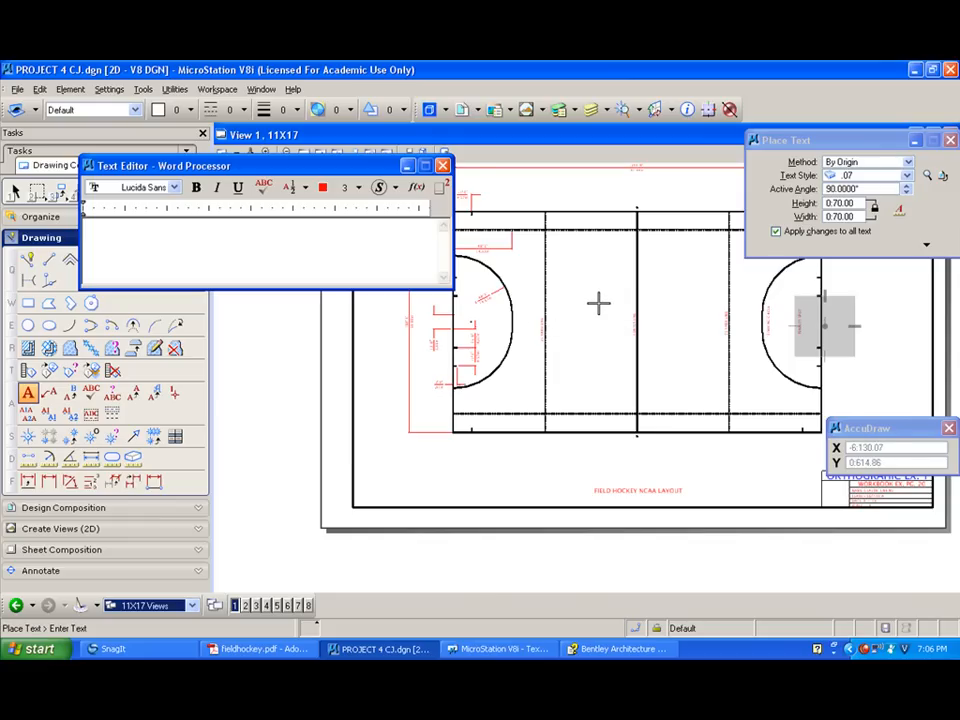
{"action": "scroll", "coordinate": [645, 349], "scroll_direction": "up", "scroll_amount": 3}
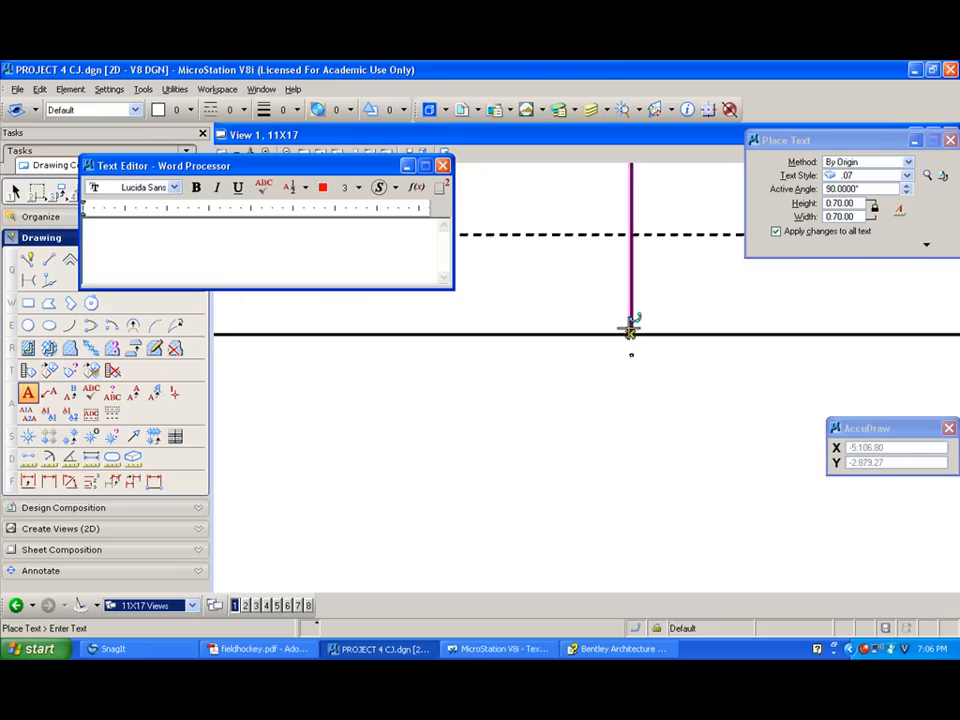
{"action": "scroll", "coordinate": [630, 328], "scroll_direction": "up", "scroll_amount": 2}
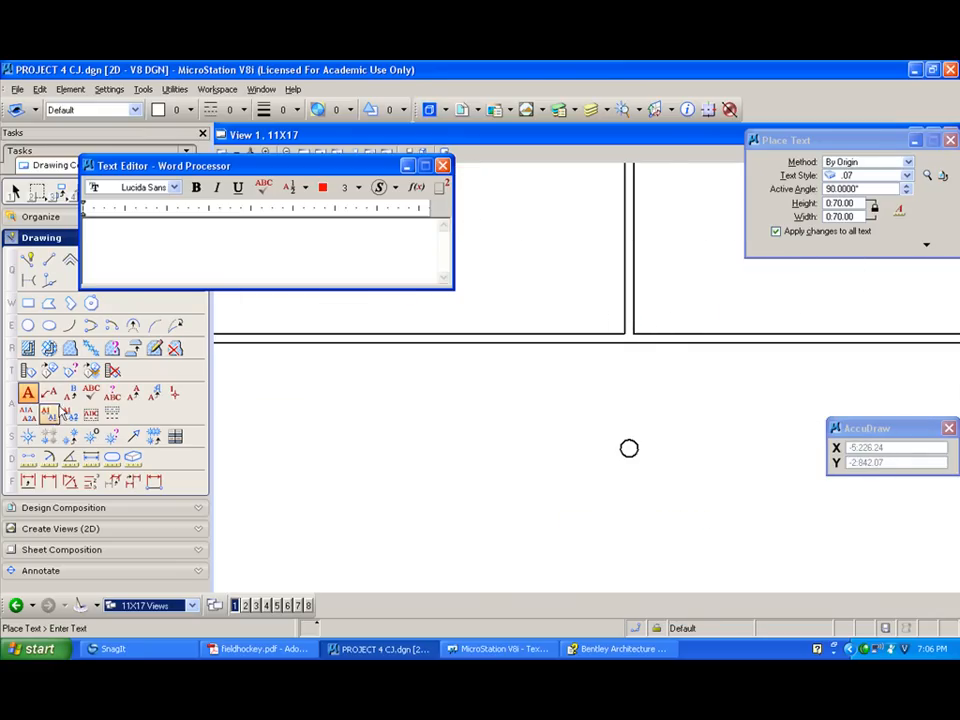
{"action": "left_click", "coordinate": [49, 481]}
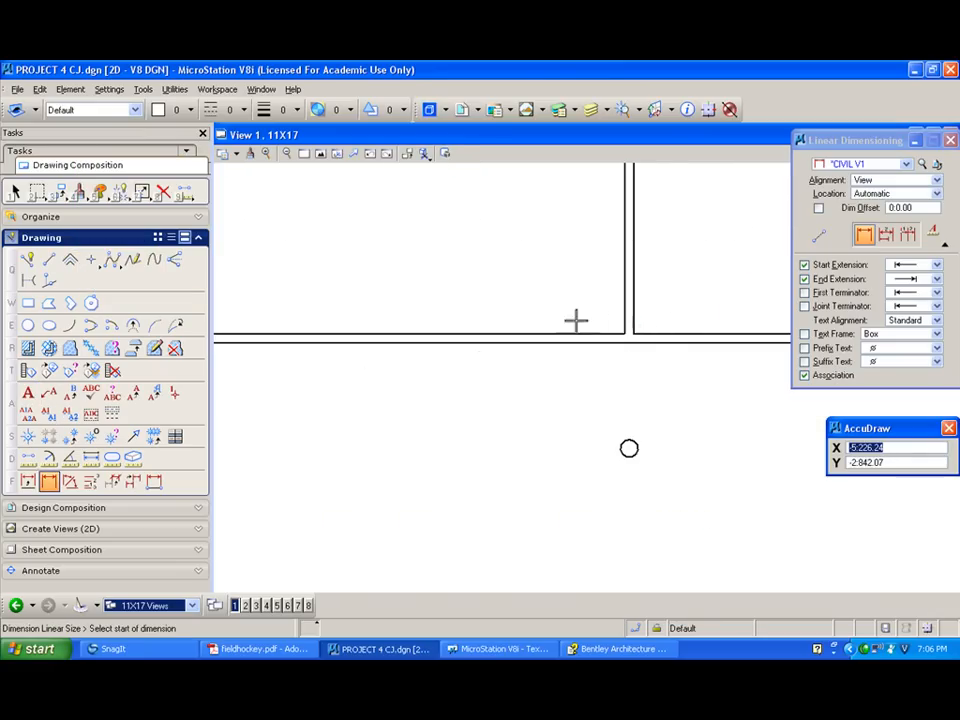
{"action": "left_click", "coordinate": [622, 332]}
{"action": "left_click", "coordinate": [629, 447]}
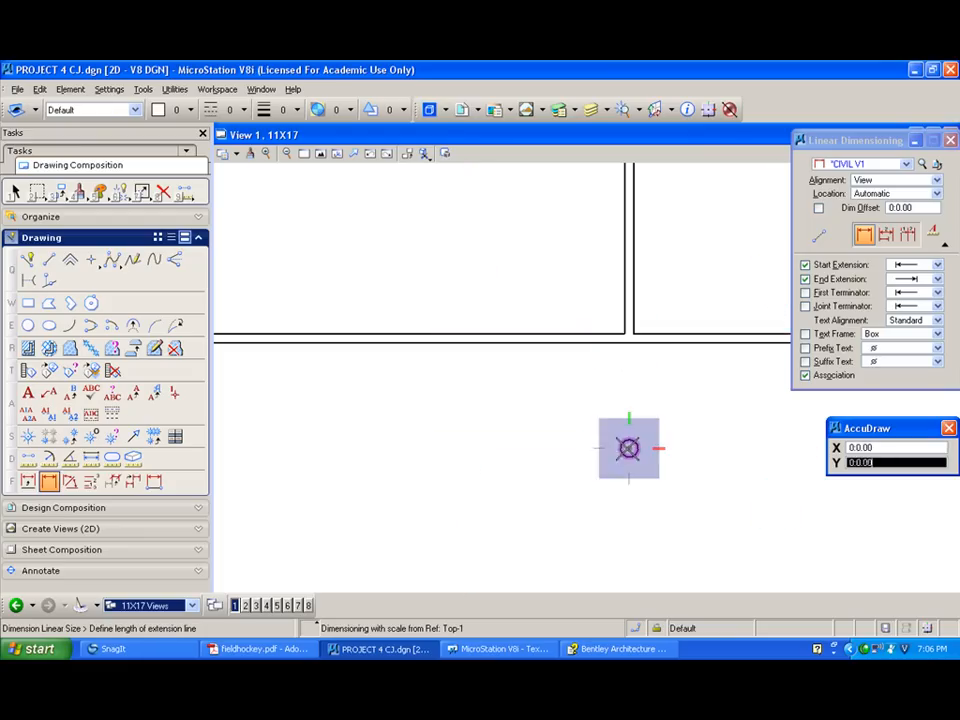
{"action": "scroll", "coordinate": [565, 420], "scroll_direction": "down", "scroll_amount": 5}
{"action": "right_click", "coordinate": [495, 408]}
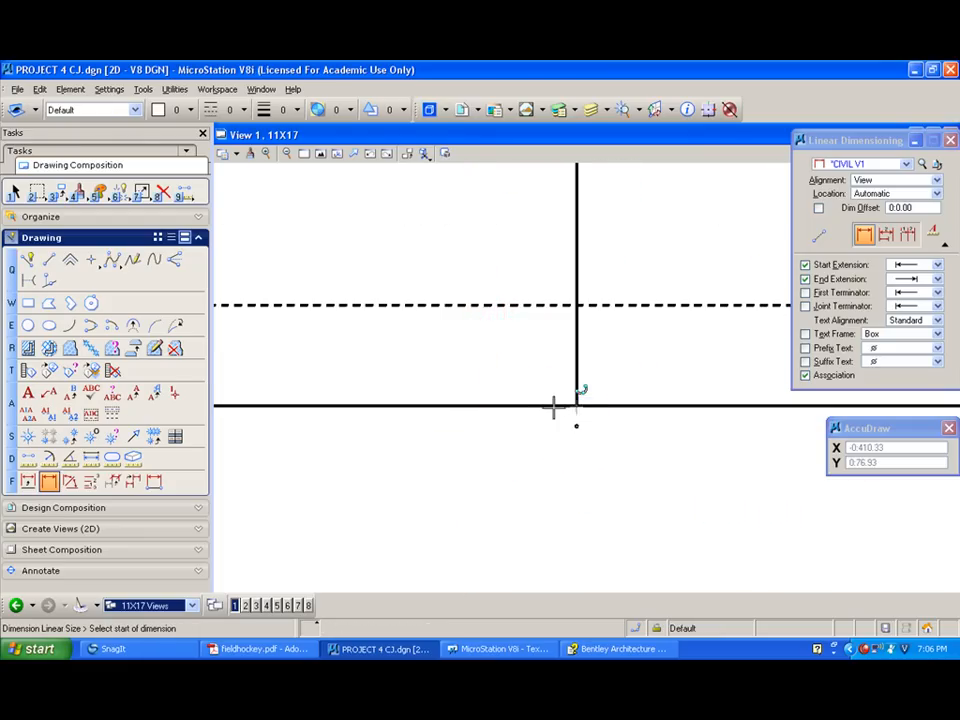
Dimension the vertical distance from the lower sideline to the small circle below the center line, placing it left of the center line.
{"action": "scroll", "coordinate": [553, 405], "scroll_direction": "up", "scroll_amount": 3}
{"action": "left_click", "coordinate": [575, 376]}
{"action": "left_click", "coordinate": [575, 435]}
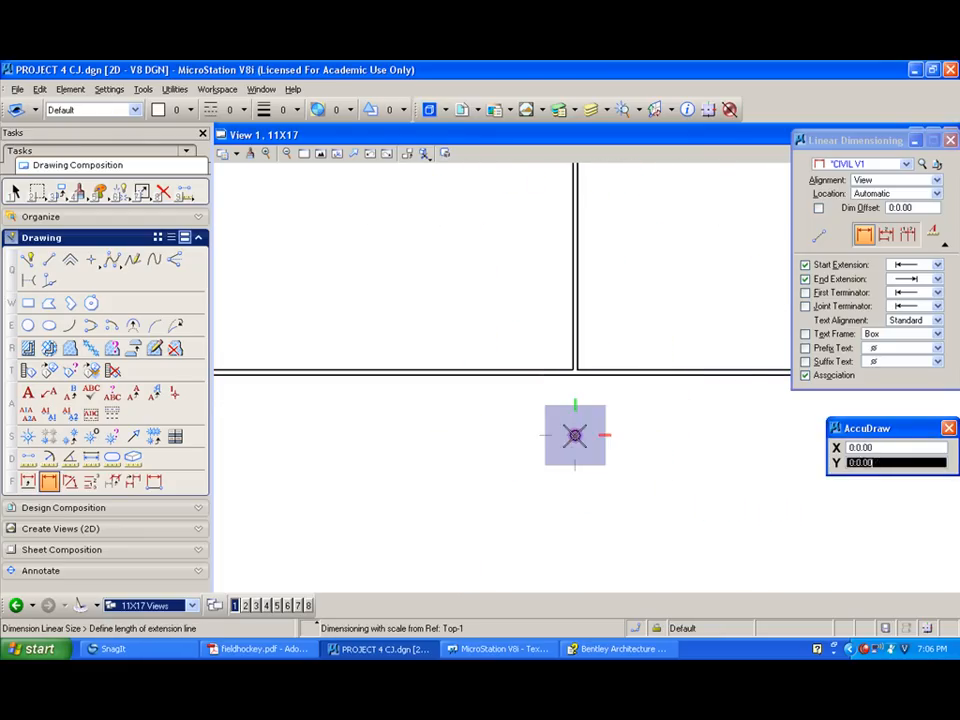
{"action": "scroll", "coordinate": [560, 430], "scroll_direction": "down", "scroll_amount": 4}
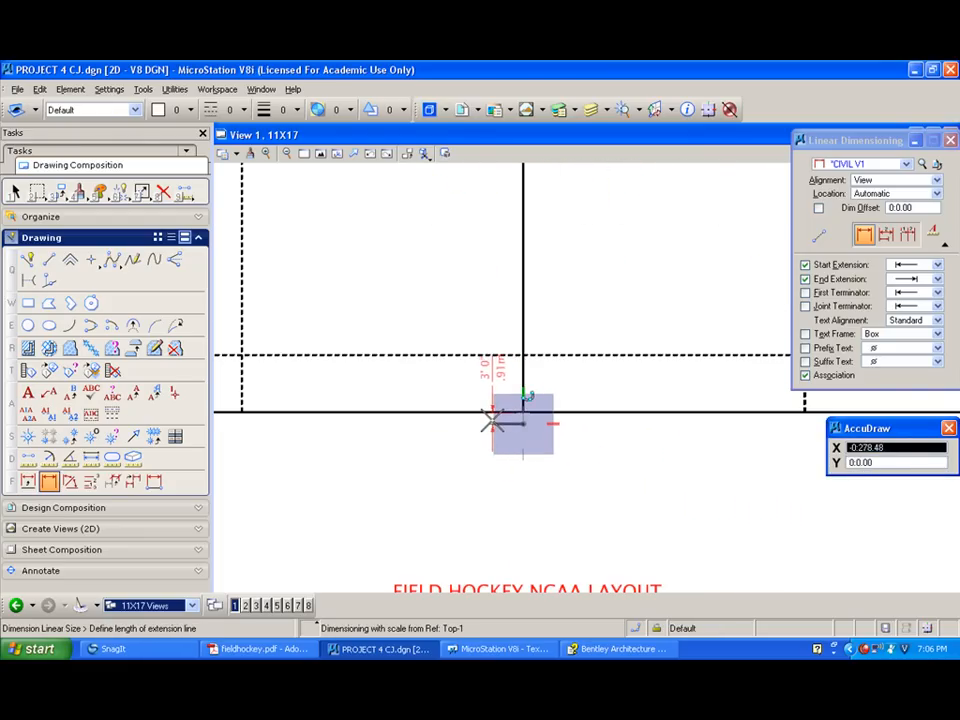
{"action": "left_click", "coordinate": [492, 421]}
{"action": "right_click", "coordinate": [493, 395]}
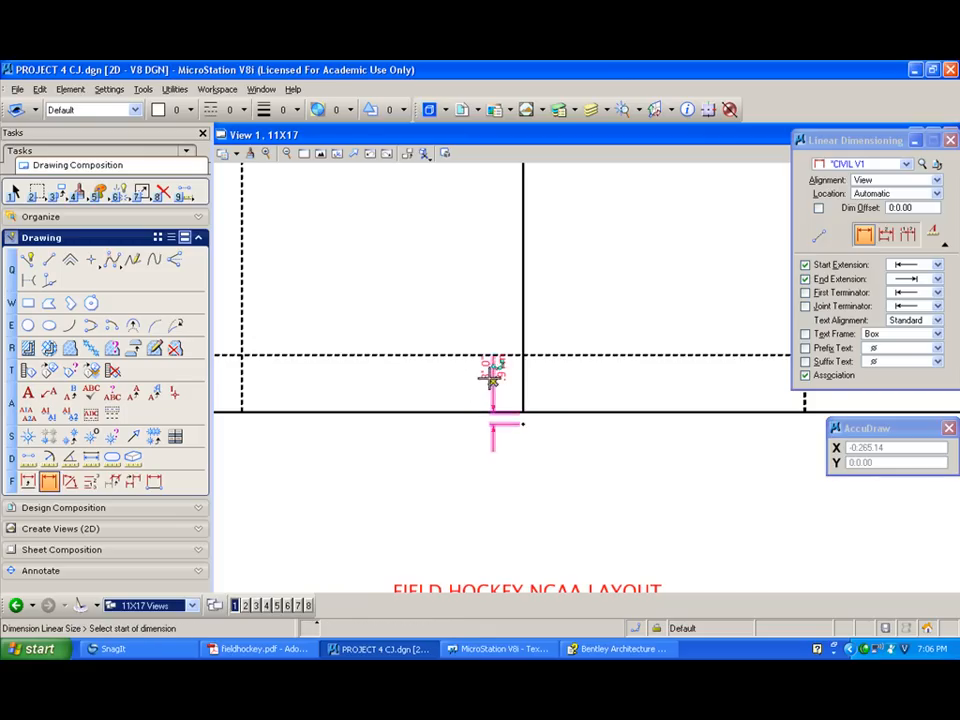
Move the text of the new sideline-to-circle dimension below the lower sideline so it clears the field lines.
{"action": "left_click", "coordinate": [141, 192]}
{"action": "left_click", "coordinate": [485, 385]}
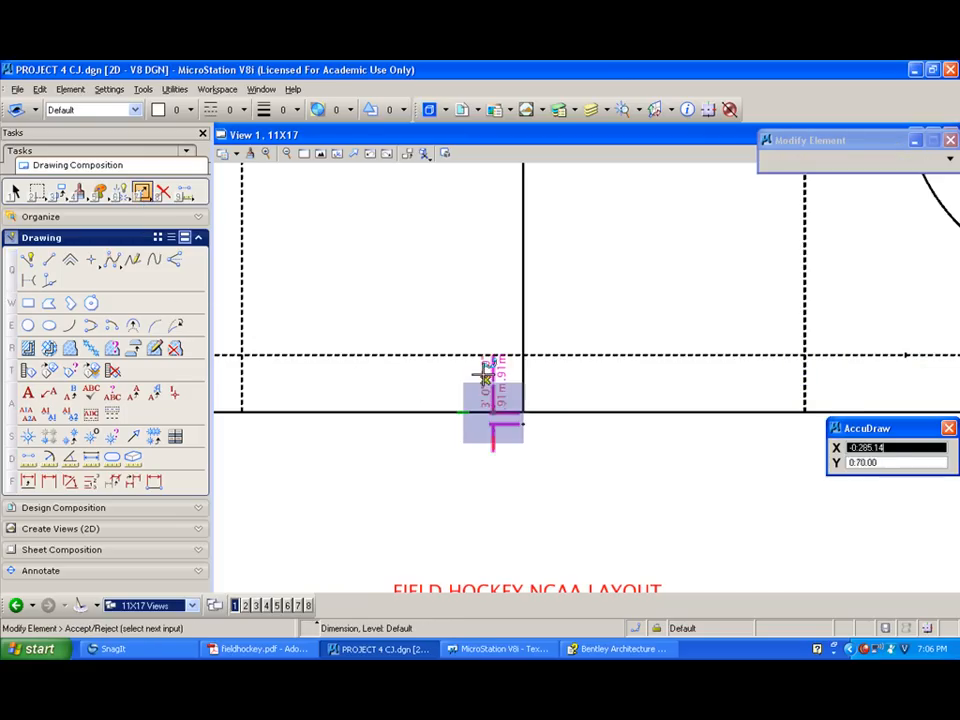
{"action": "left_click", "coordinate": [478, 470]}
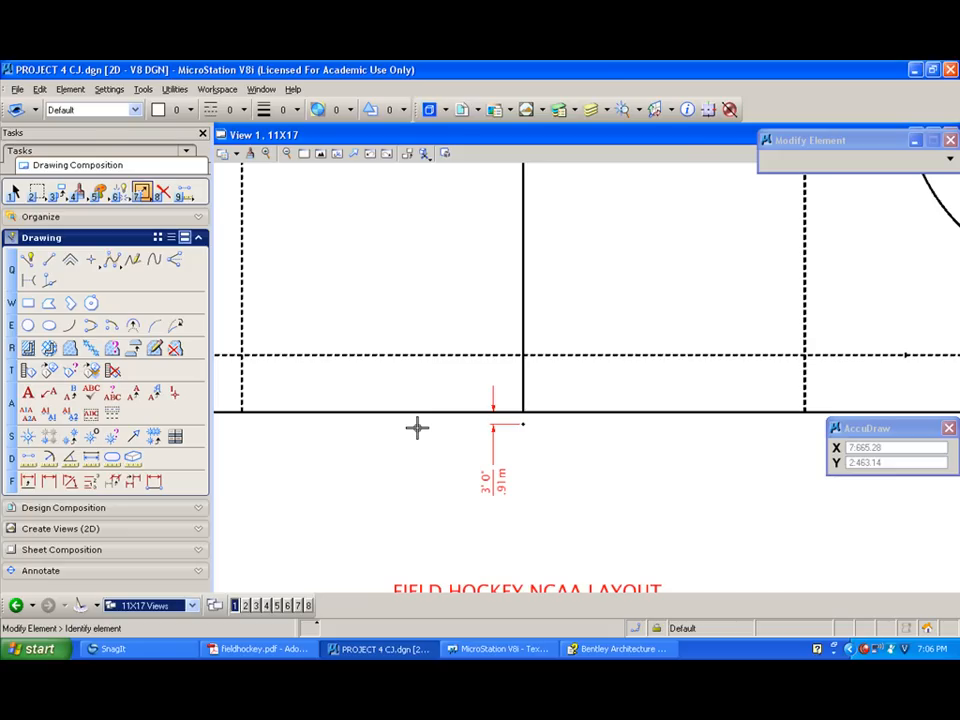
{"action": "scroll", "coordinate": [417, 428], "scroll_direction": "down", "scroll_amount": 2}
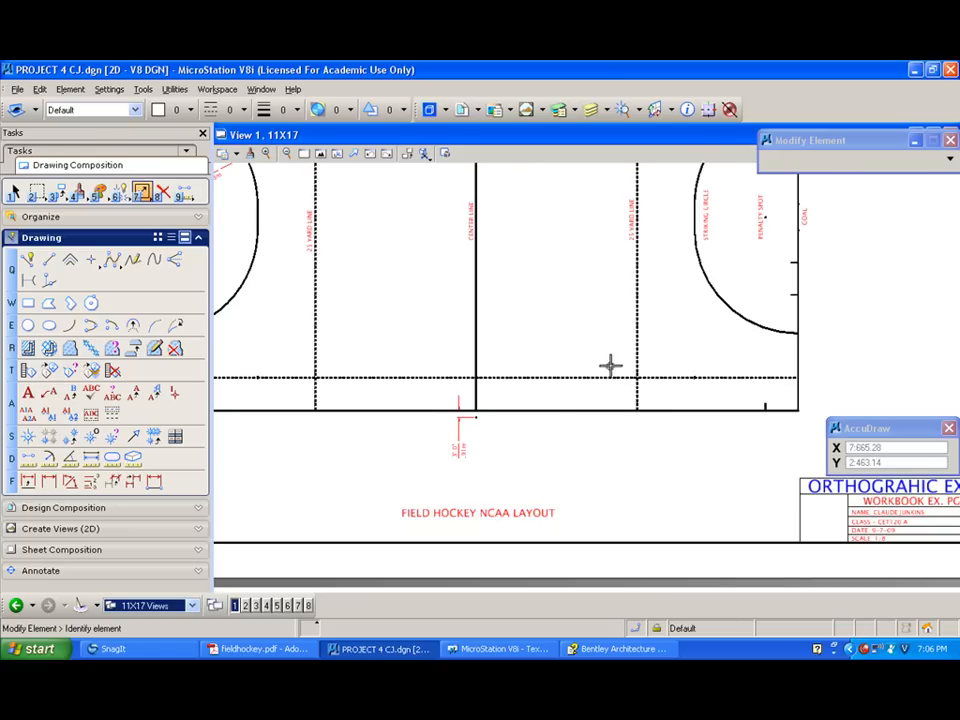
{"action": "scroll", "coordinate": [611, 364], "scroll_direction": "down", "scroll_amount": 2}
{"action": "scroll", "coordinate": [356, 382], "scroll_direction": "up", "scroll_amount": 3}
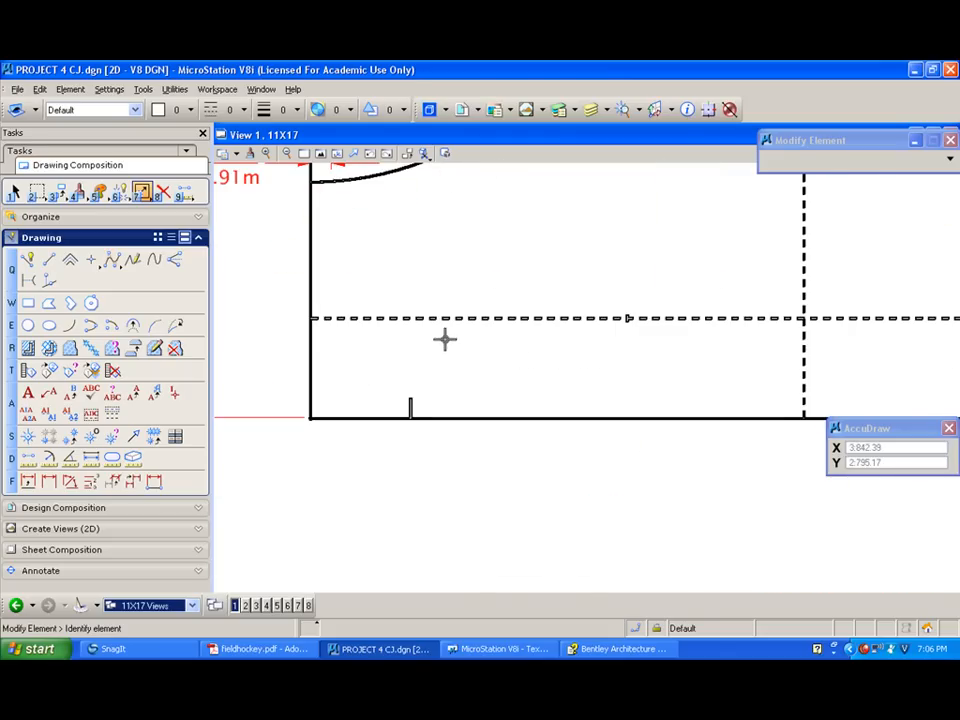
{"action": "left_click", "coordinate": [49, 482]}
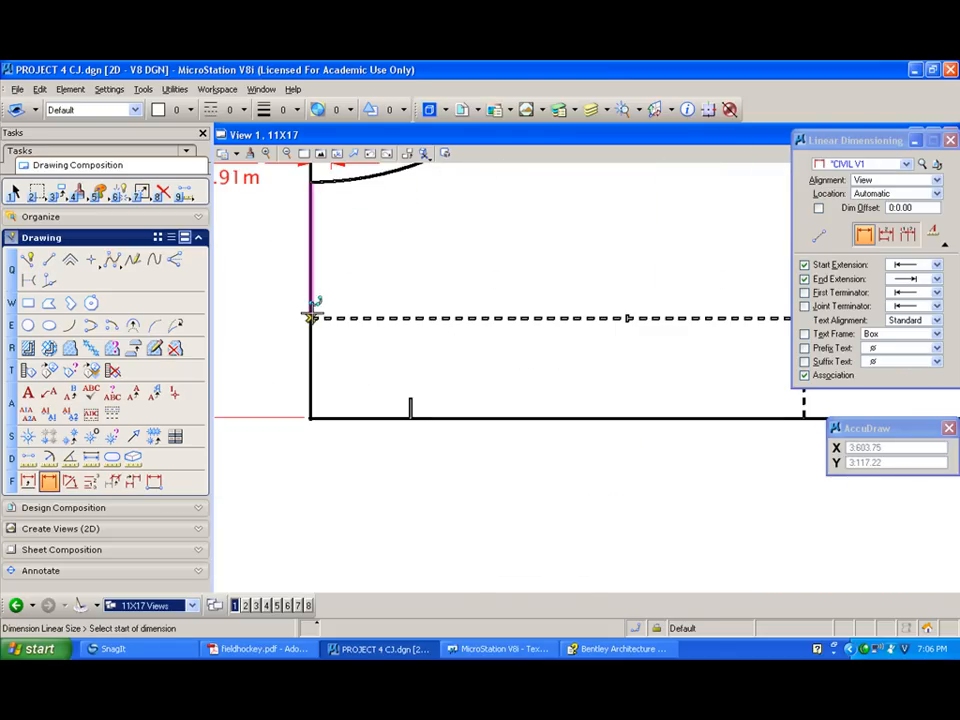
{"action": "left_click", "coordinate": [311, 318]}
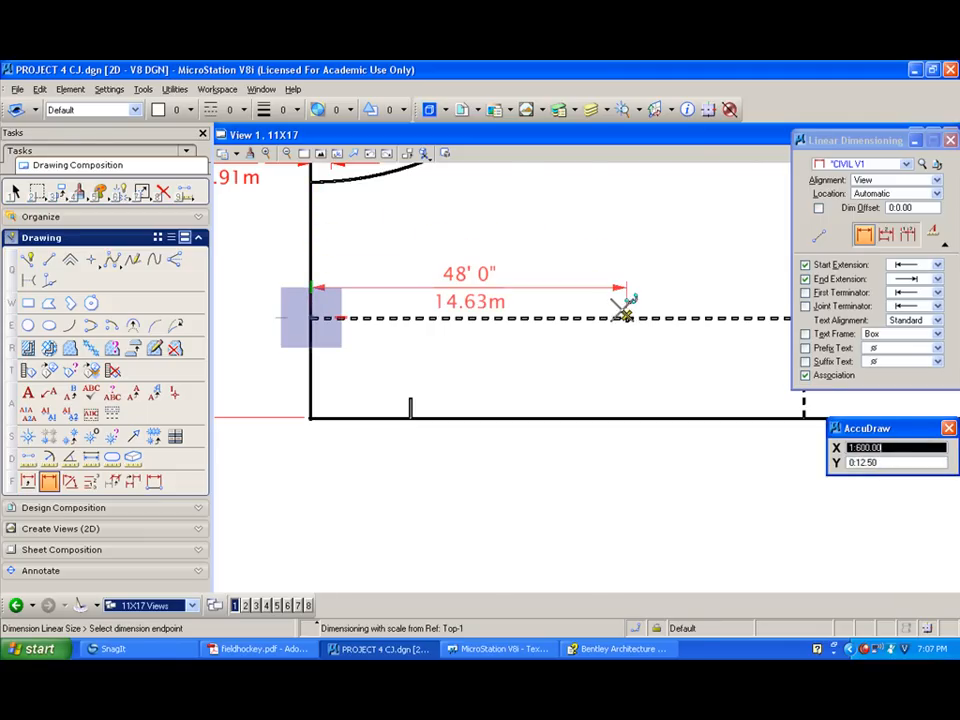
{"action": "scroll", "coordinate": [624, 314], "scroll_direction": "down", "scroll_amount": 4}
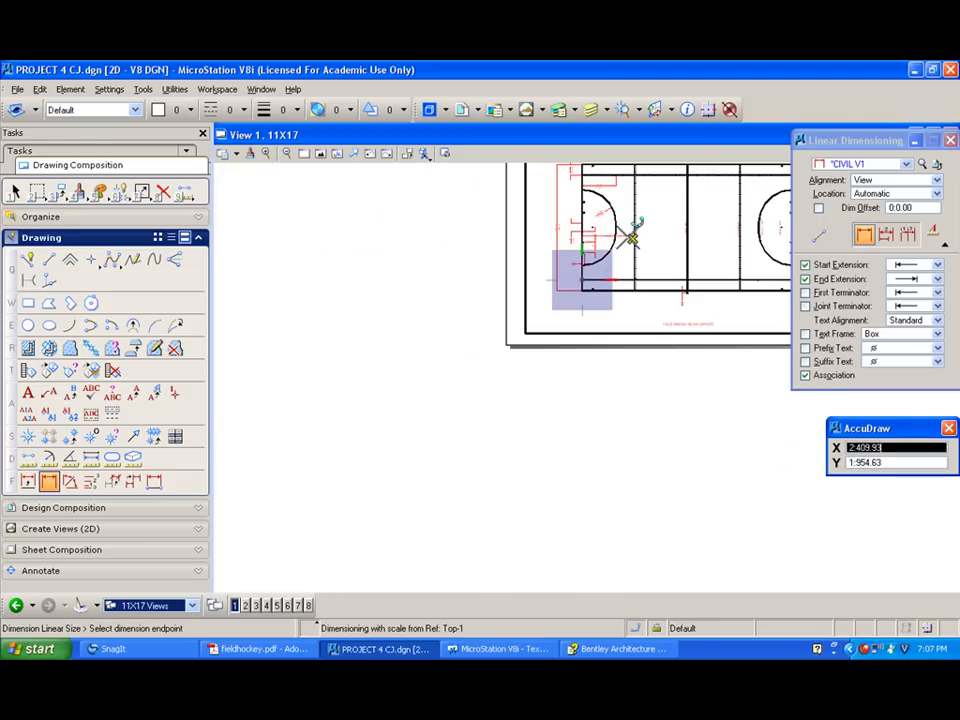
{"action": "right_click", "coordinate": [632, 238]}
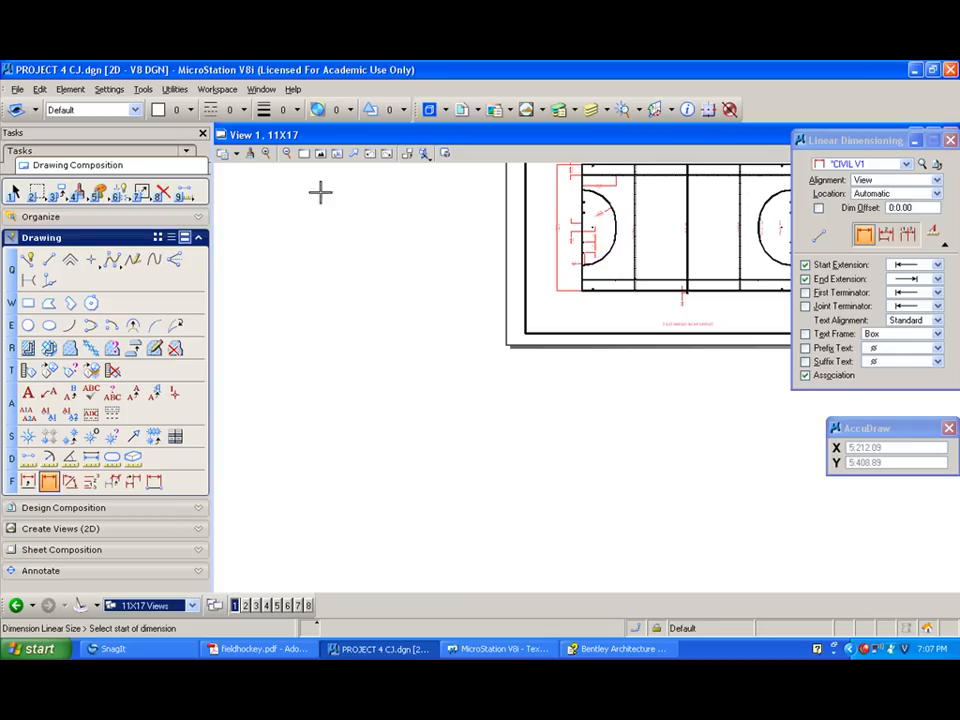
Place horizontal "SIDELINE" labels at a 0° angle just below the lower sideline and, aligned with it, just above the upper sideline.
{"action": "left_click", "coordinate": [28, 392]}
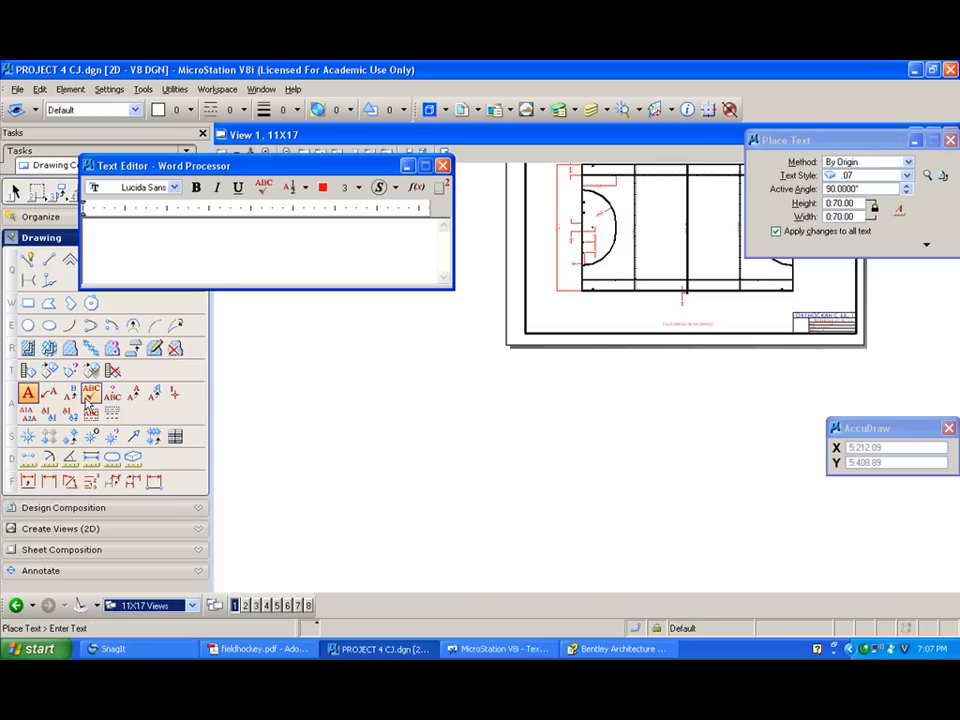
{"action": "type", "text": "SIDELINE"}
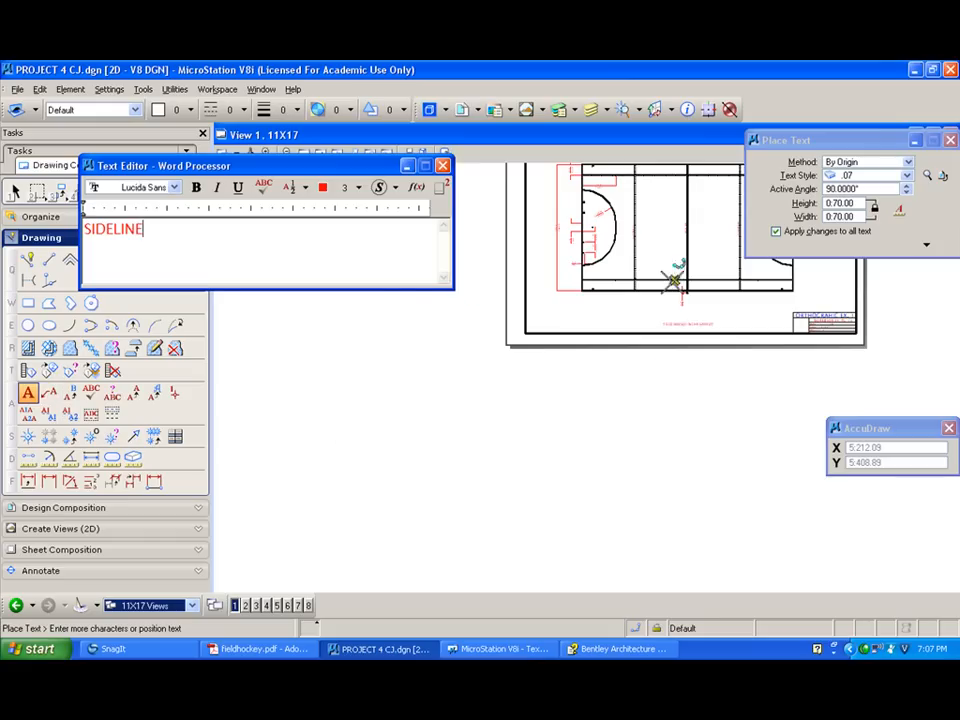
{"action": "scroll", "coordinate": [673, 272], "scroll_direction": "up", "scroll_amount": 2}
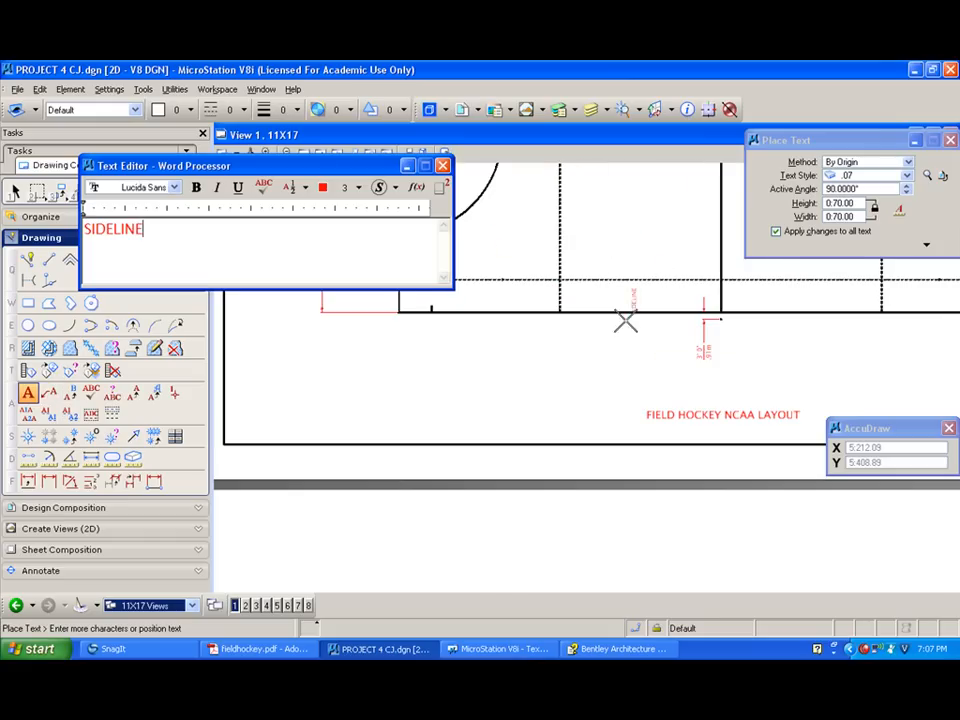
{"action": "left_click", "coordinate": [906, 192]}
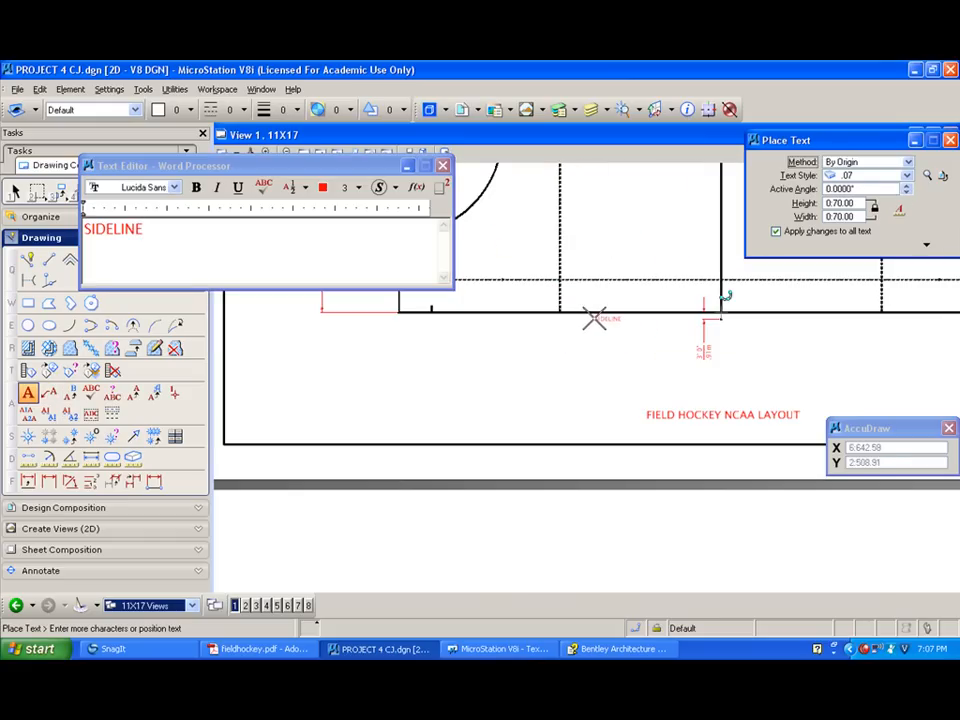
{"action": "left_click", "coordinate": [594, 318]}
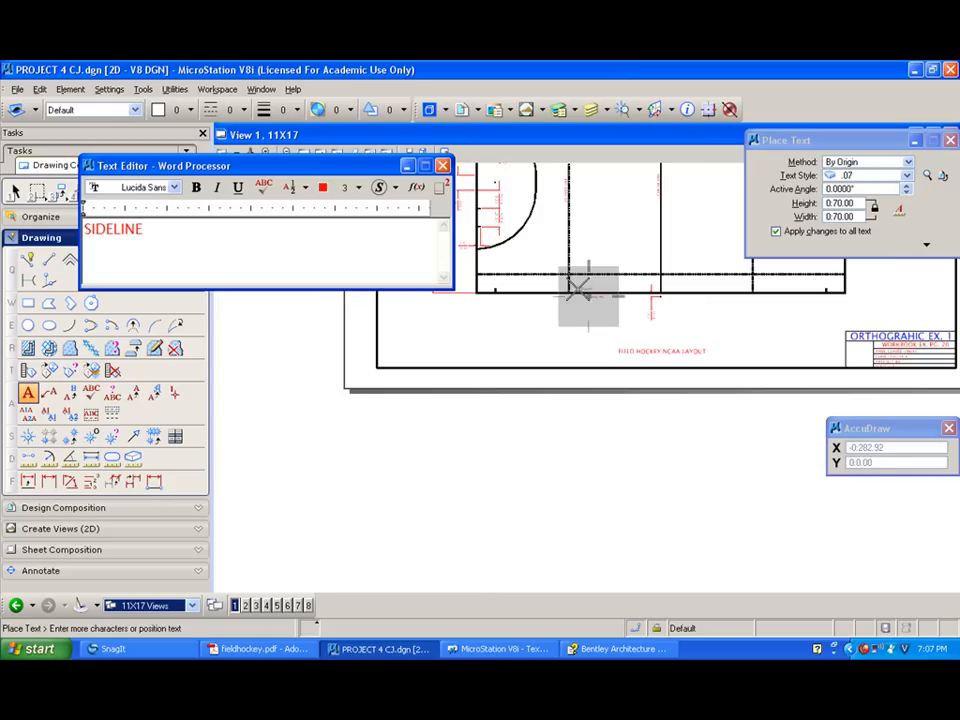
{"action": "scroll", "coordinate": [574, 326], "scroll_direction": "down", "scroll_amount": 3}
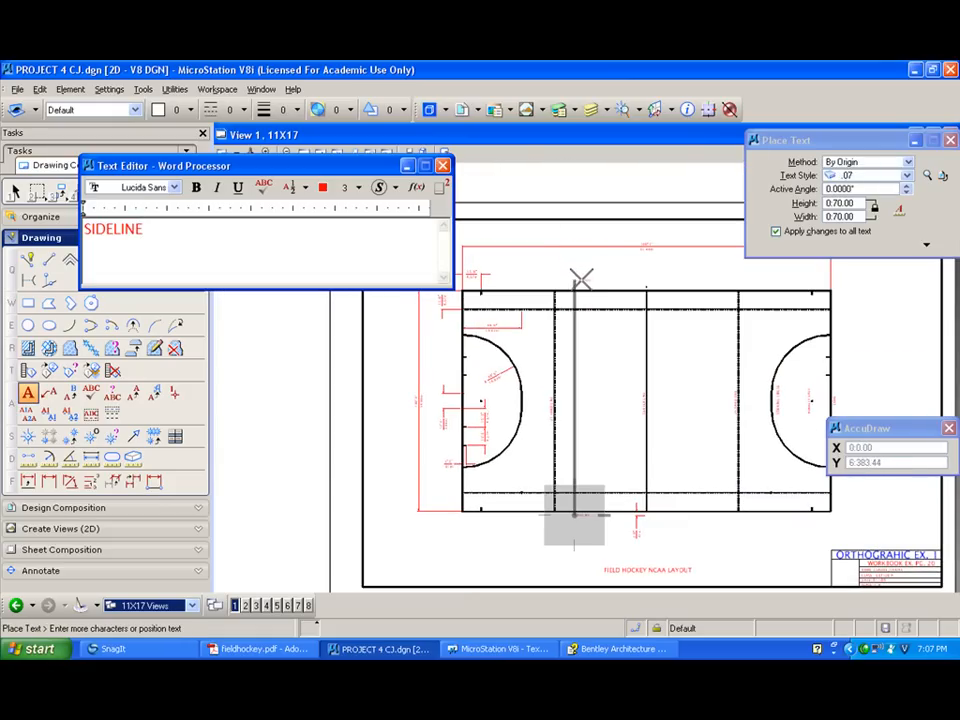
{"action": "left_click", "coordinate": [577, 285]}
{"action": "left_click", "coordinate": [573, 283]}
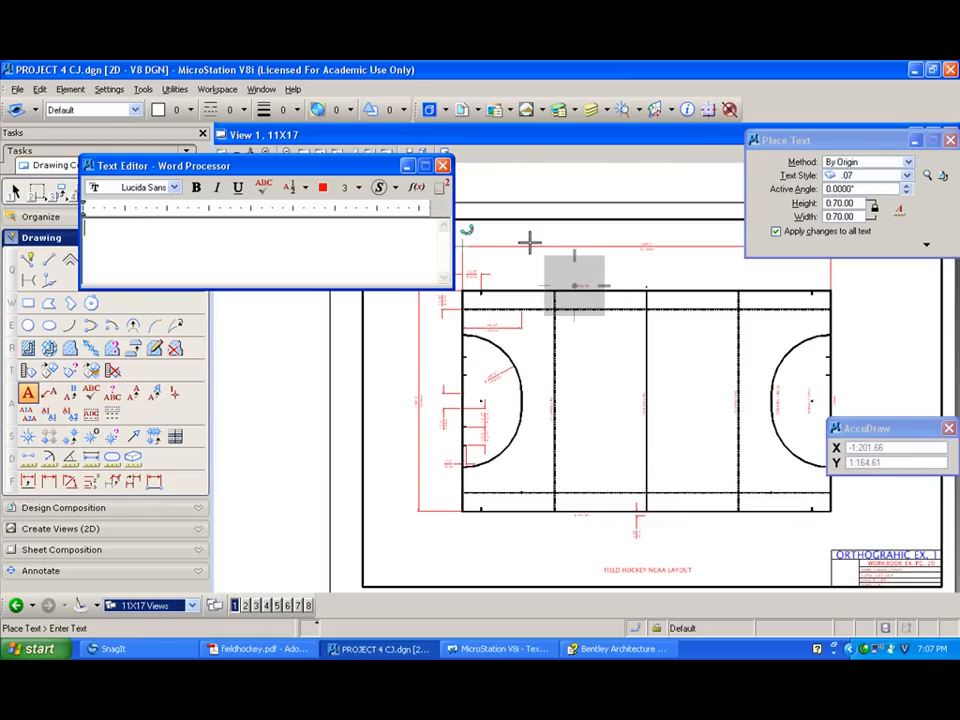
Place horizontal "5 YARD LINE" labels just above the upper and lower dashed 5 yard lines, near the "SIDELINE" labels.
{"action": "type", "text": "5 YARD LINE"}
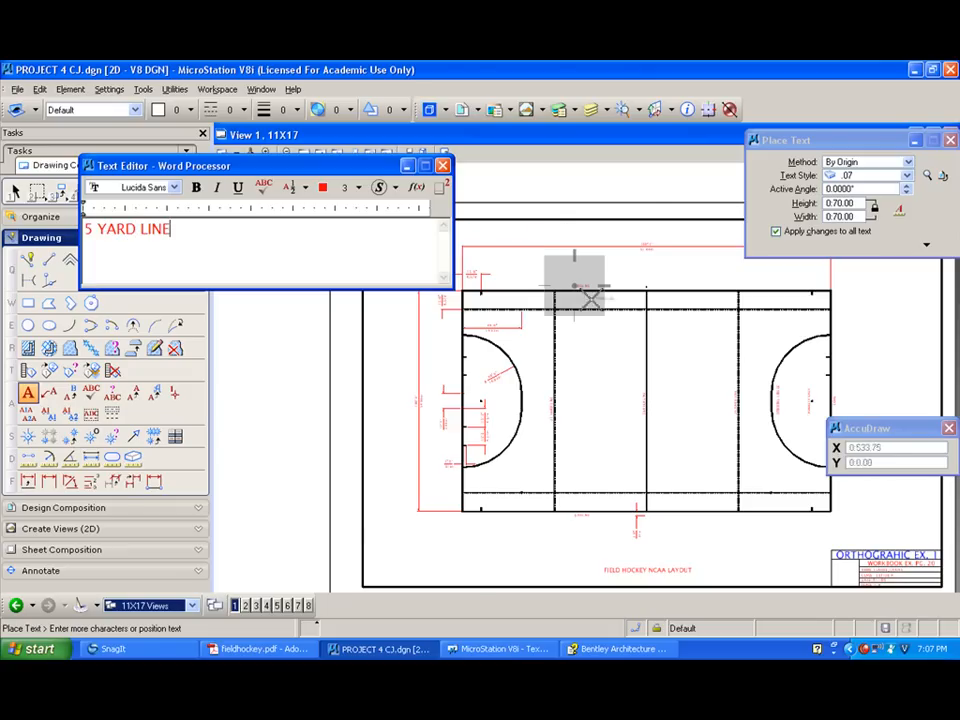
{"action": "scroll", "coordinate": [591, 301], "scroll_direction": "up", "scroll_amount": 5}
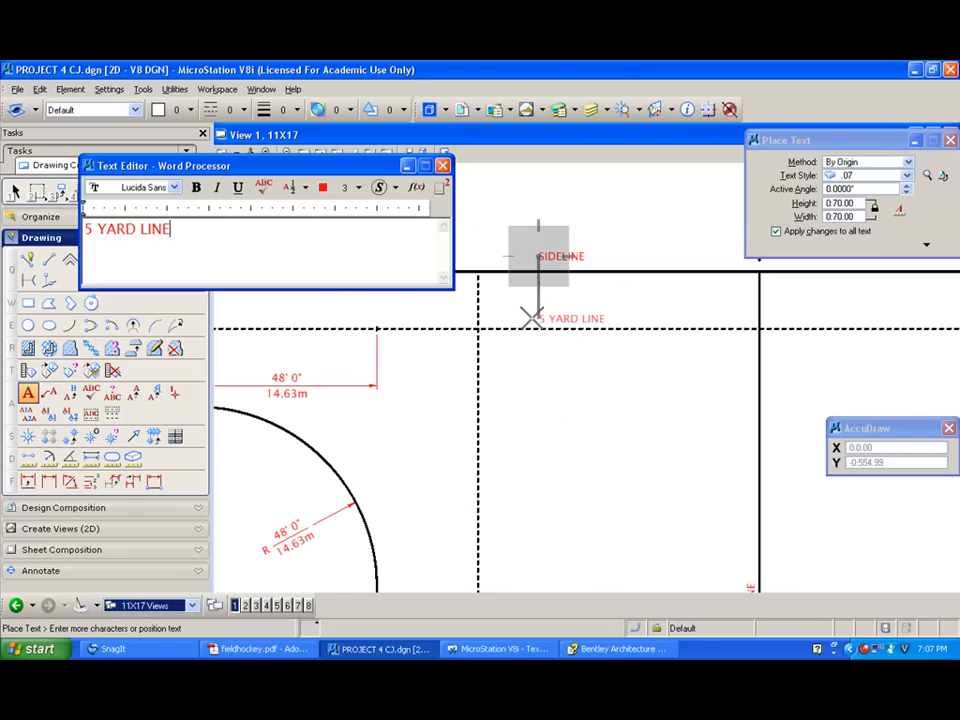
{"action": "scroll", "coordinate": [530, 318], "scroll_direction": "down", "scroll_amount": 6}
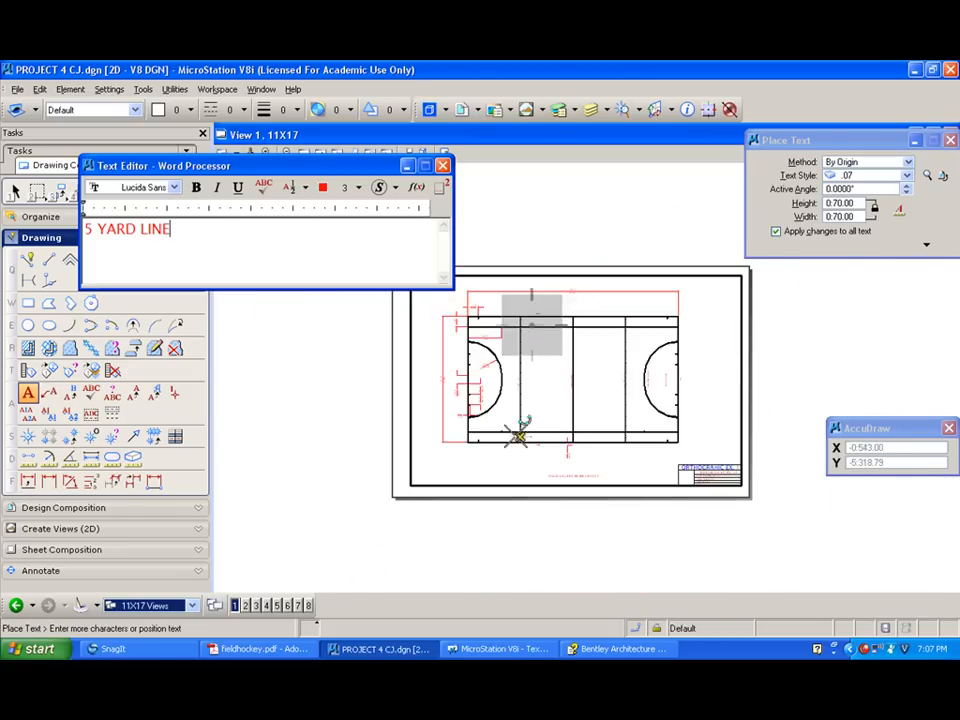
{"action": "scroll", "coordinate": [517, 432], "scroll_direction": "up", "scroll_amount": 6}
{"action": "scroll", "coordinate": [553, 409], "scroll_direction": "up", "scroll_amount": 2}
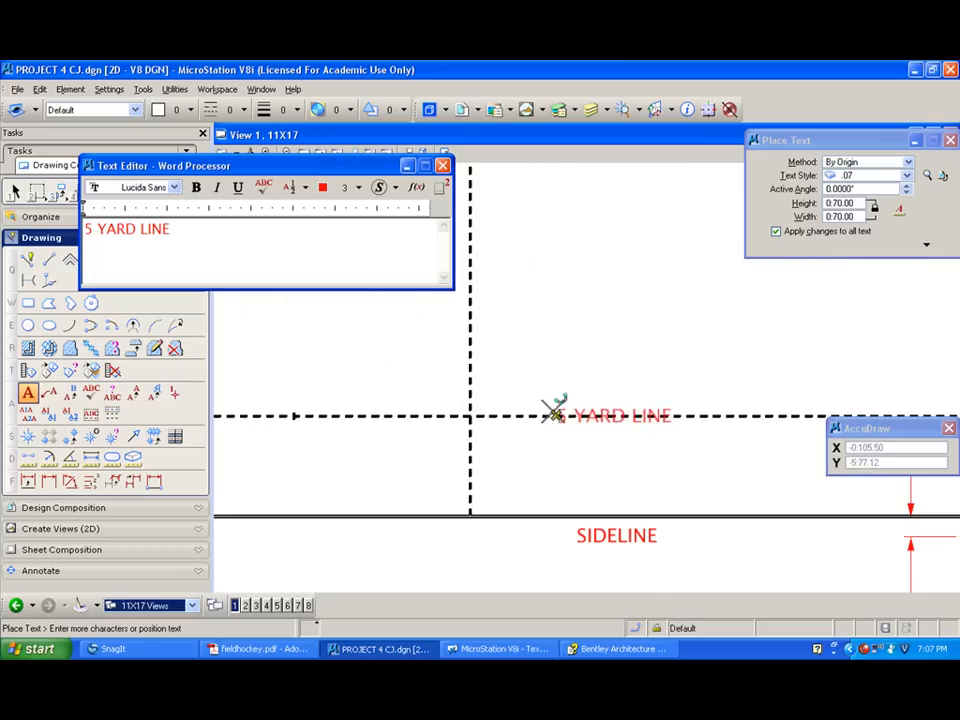
{"action": "left_click", "coordinate": [551, 401]}
{"action": "right_click", "coordinate": [550, 308]}
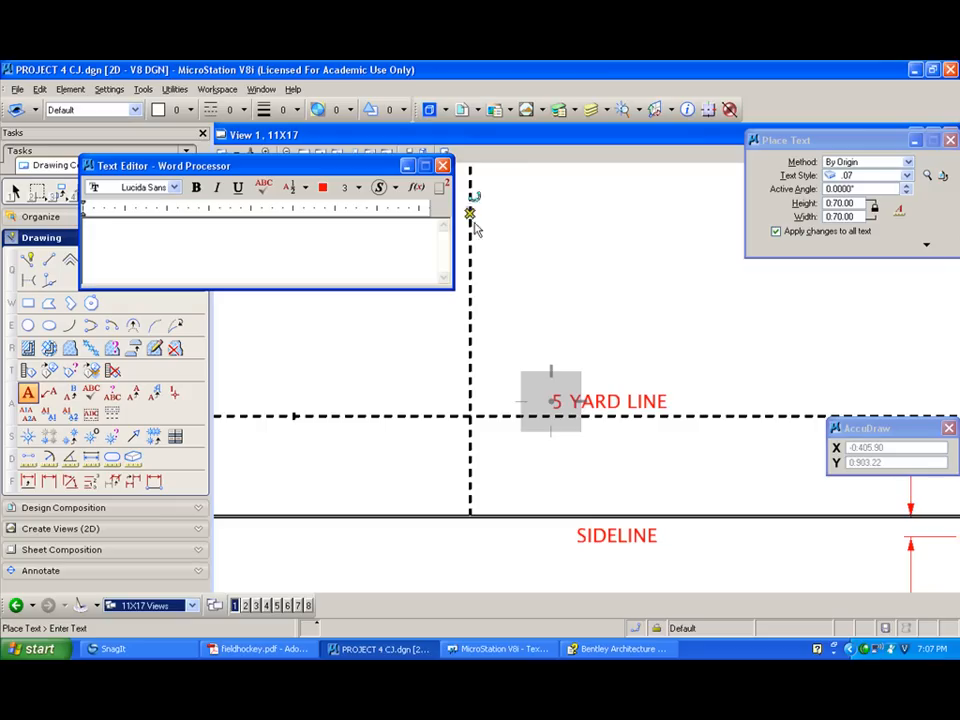
Fit the whole sheet in view and set the Place Note leader type to Curve.
{"action": "left_click_drag", "start_coordinate": [315, 166], "coordinate": [343, 222]}
{"action": "left_click", "coordinate": [320, 155]}
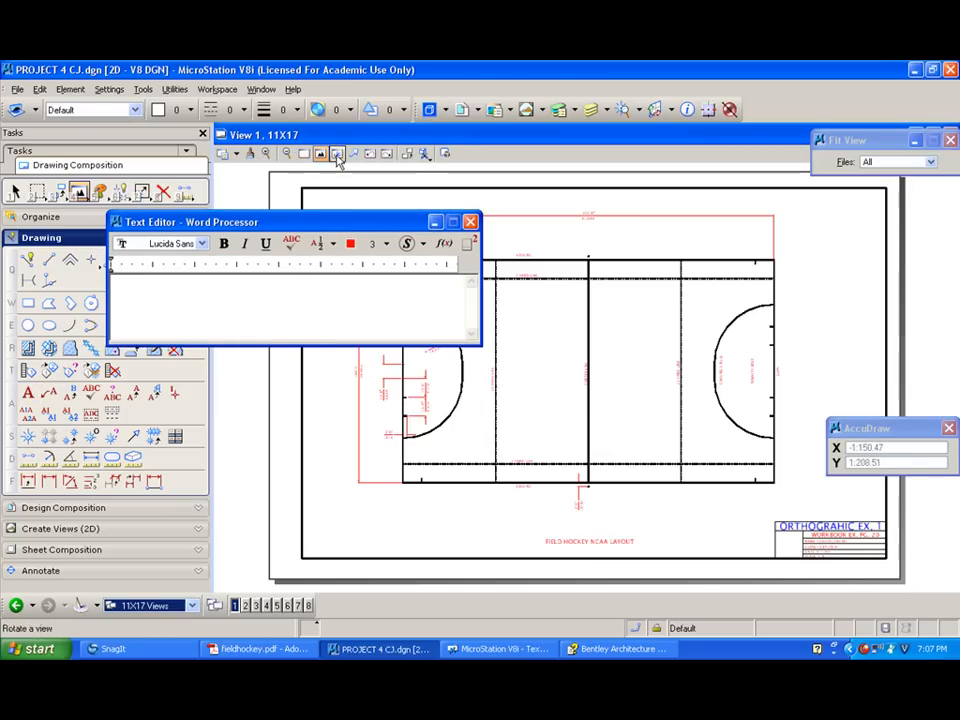
{"action": "left_click", "coordinate": [49, 393]}
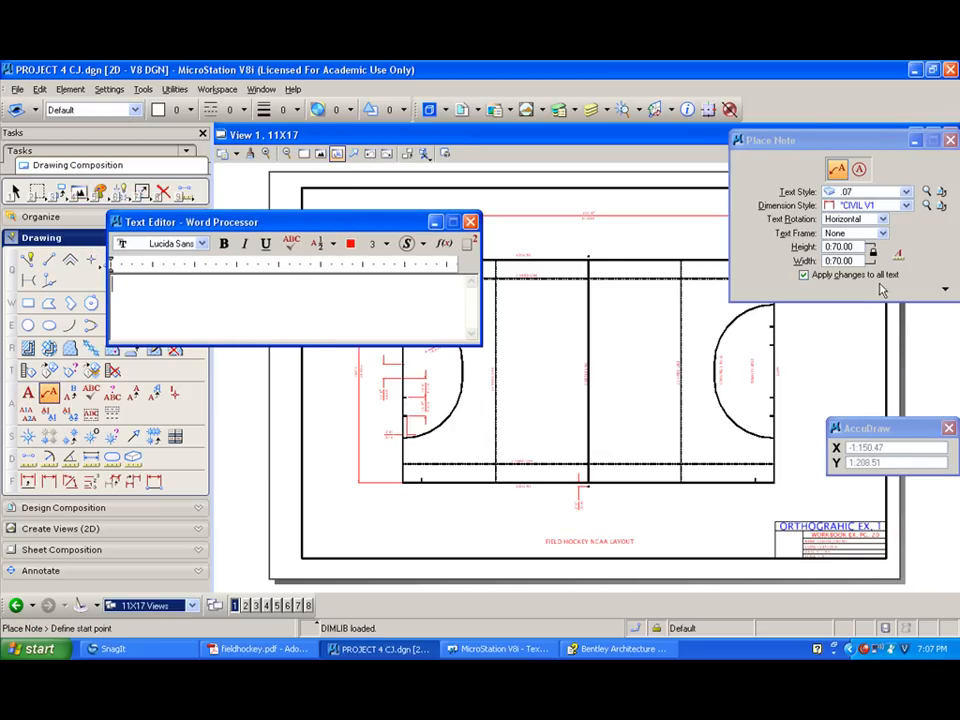
{"action": "left_click_drag", "start_coordinate": [892, 140], "coordinate": [838, 108]}
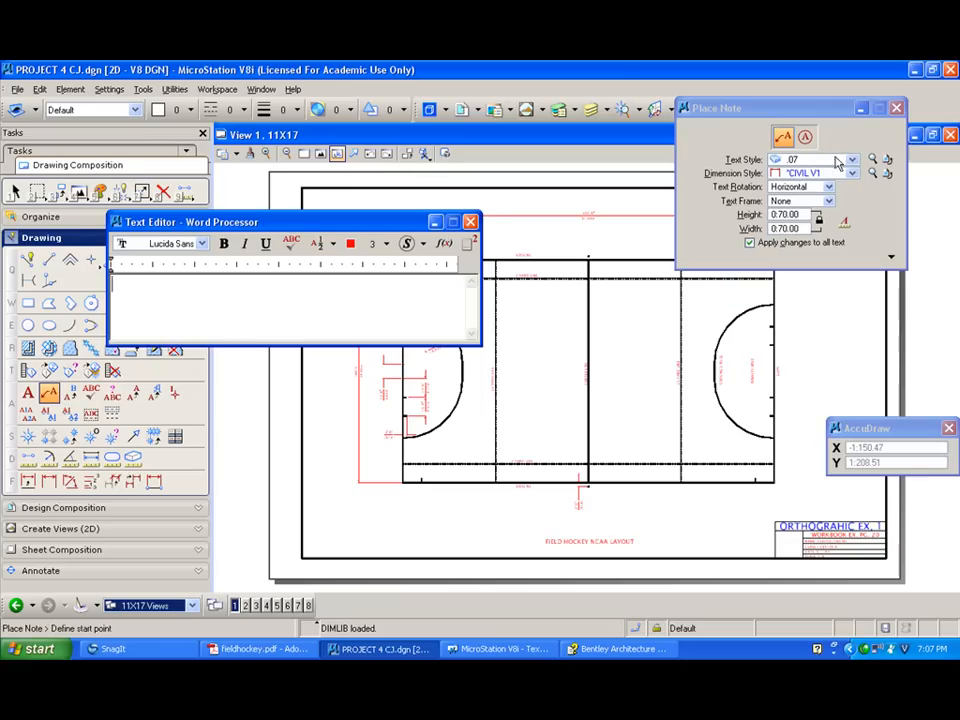
{"action": "left_click", "coordinate": [891, 257]}
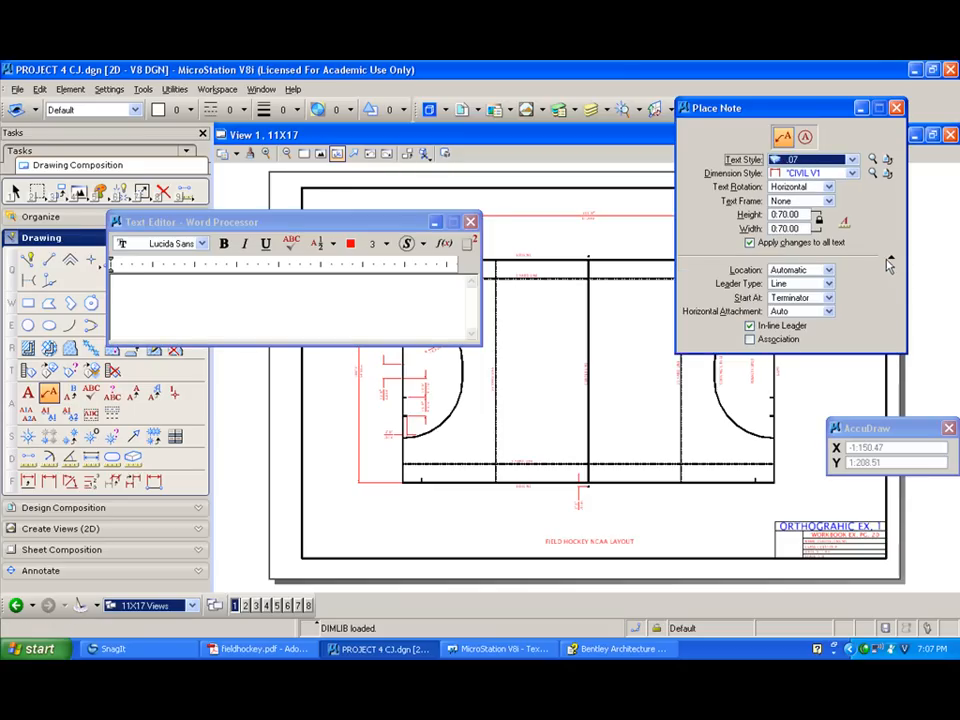
{"action": "left_click", "coordinate": [827, 286]}
{"action": "left_click", "coordinate": [798, 296]}
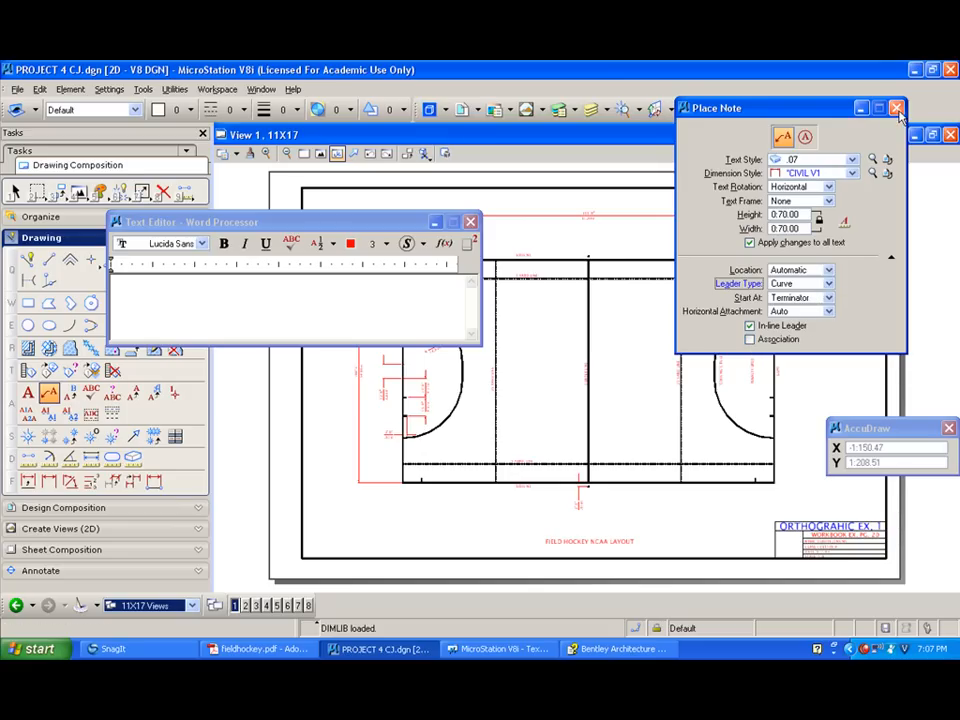
Save the curved leader setting to the CIVIL V1 dimension style, accepting the change for all existing dimensions.
{"action": "left_click", "coordinate": [887, 173]}
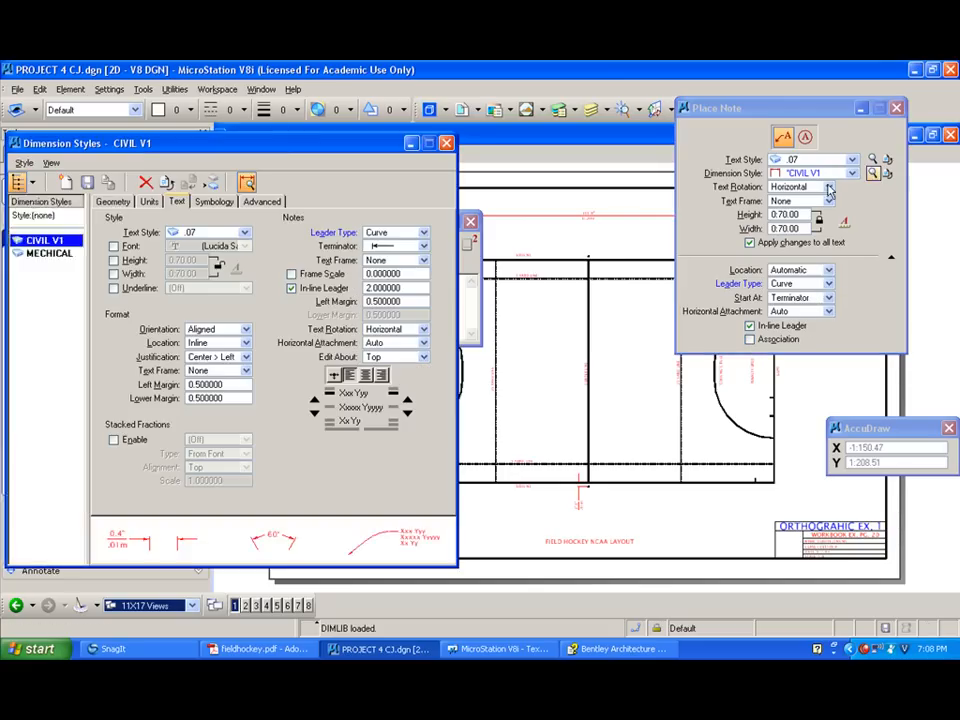
{"action": "left_click", "coordinate": [87, 182]}
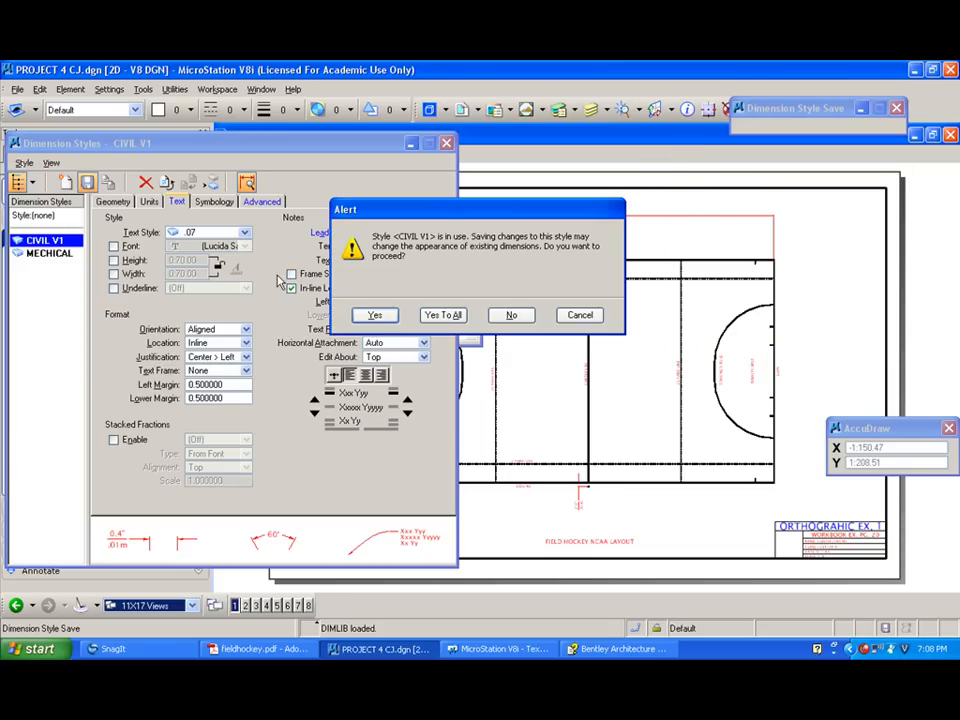
{"action": "left_click", "coordinate": [442, 315]}
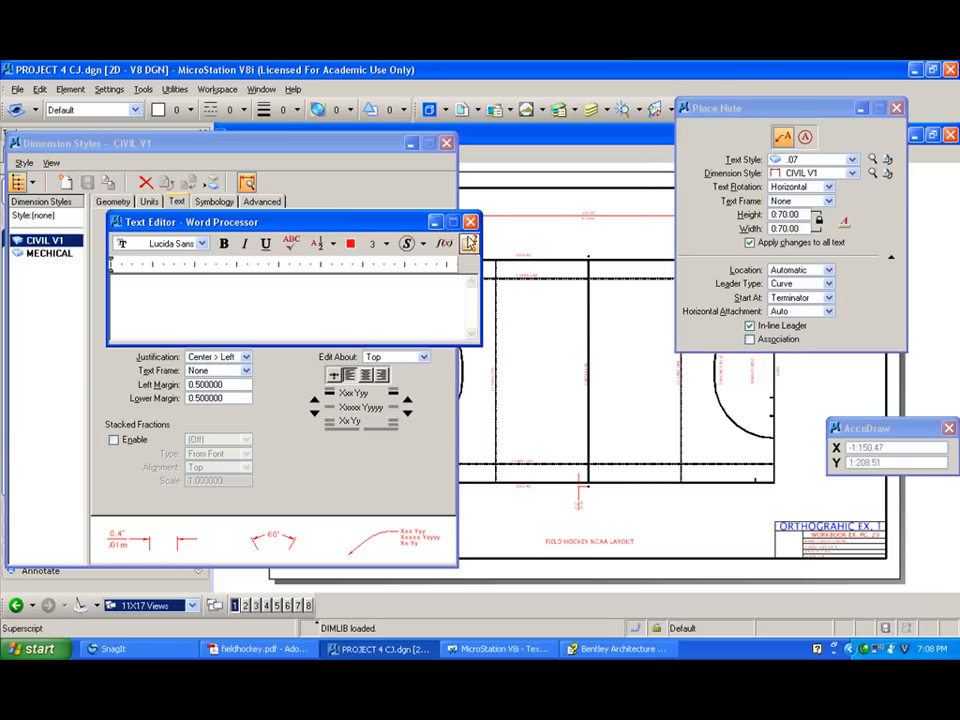
{"action": "left_click", "coordinate": [447, 144]}
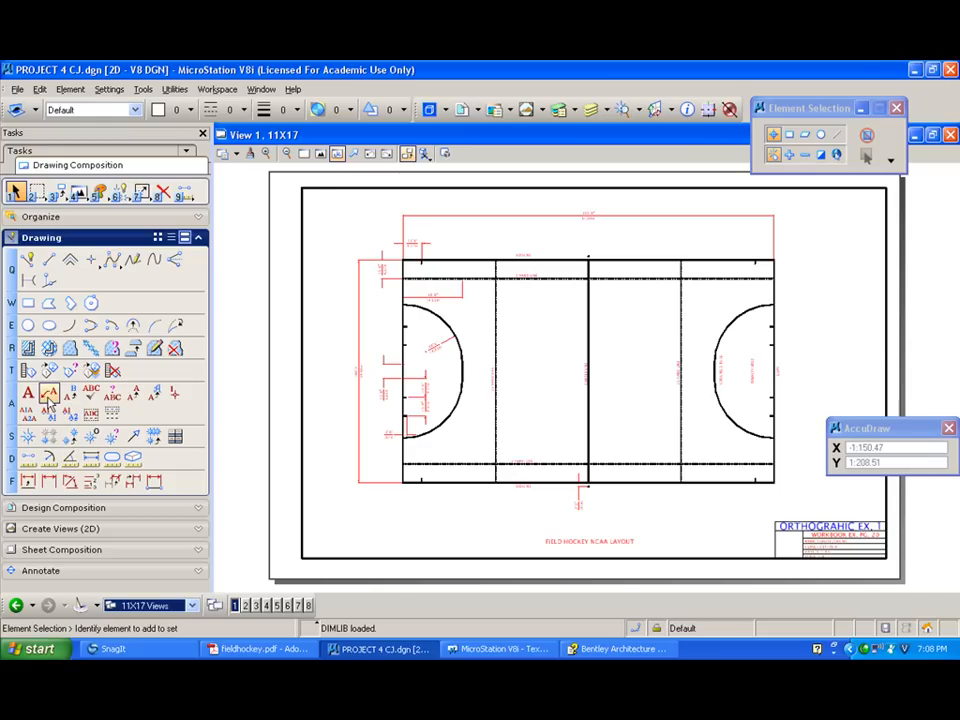
Write a two-line note reading "CORNER FLAG" and "ON 4" HIGH POST".
{"action": "left_click", "coordinate": [48, 396]}
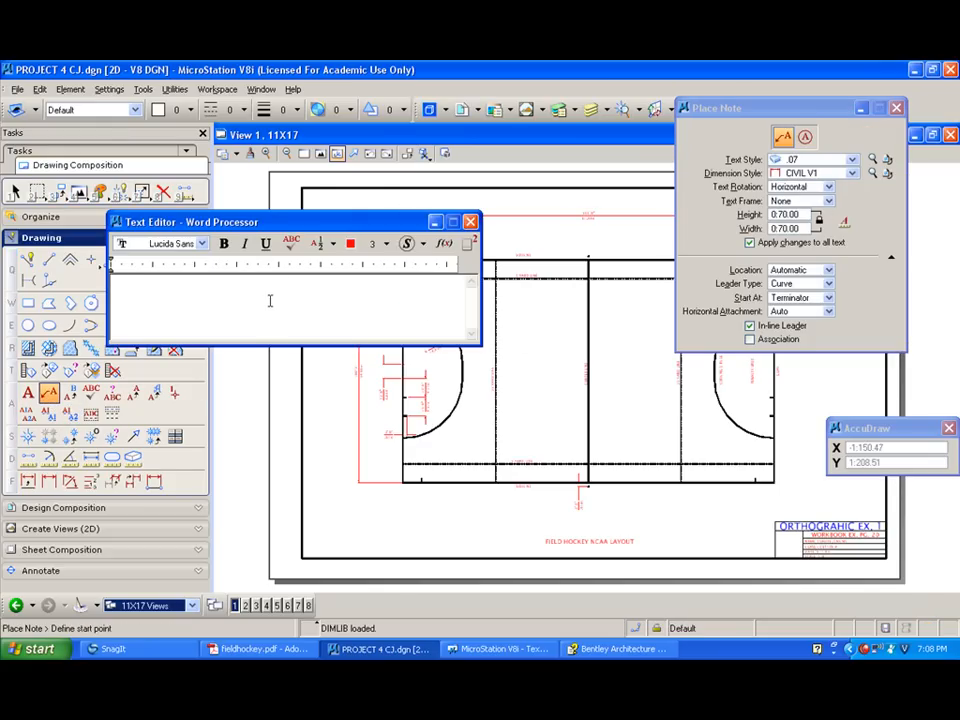
{"action": "type", "text": "CORNER "}
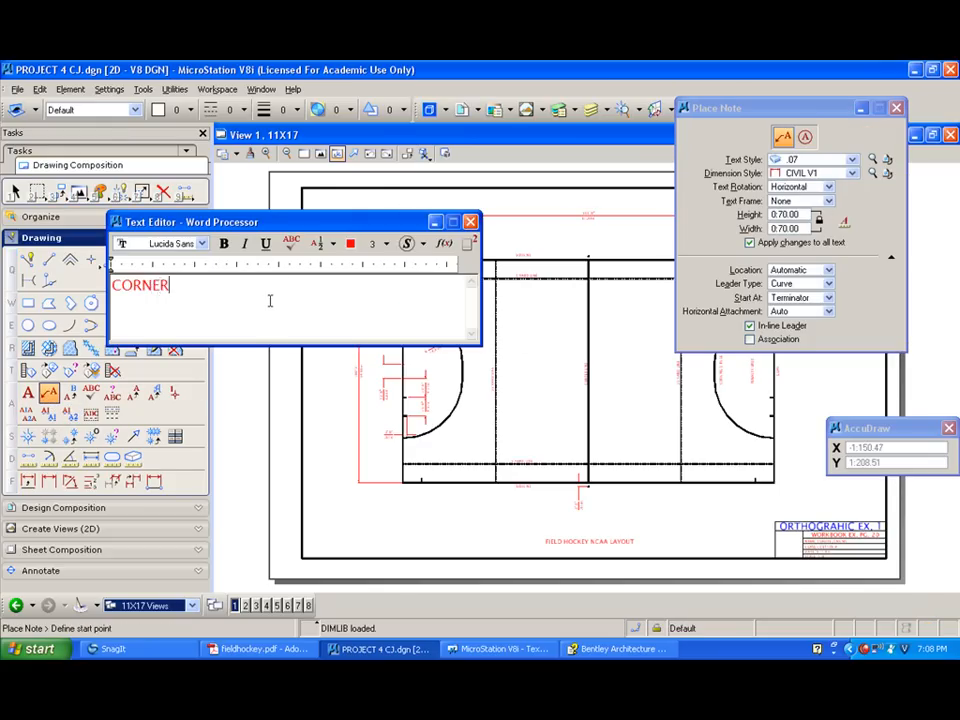
{"action": "type", "text": "PLAG"}
{"action": "key", "text": "Return"}
{"action": "type", "text": "ON"}
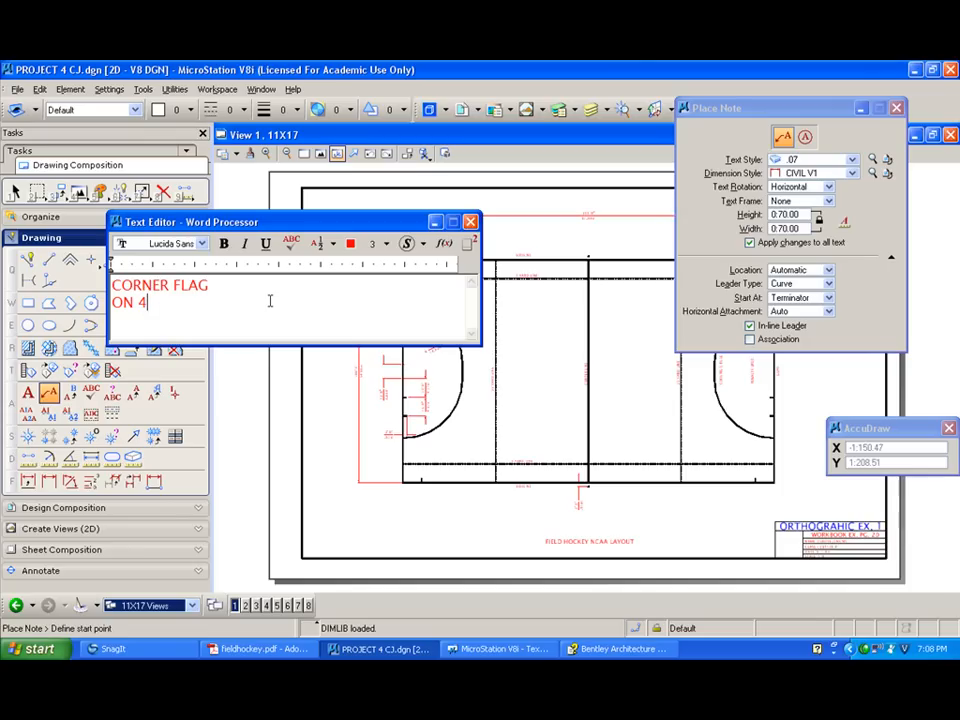
{"action": "type", "text": "4\" HIGH POST"}
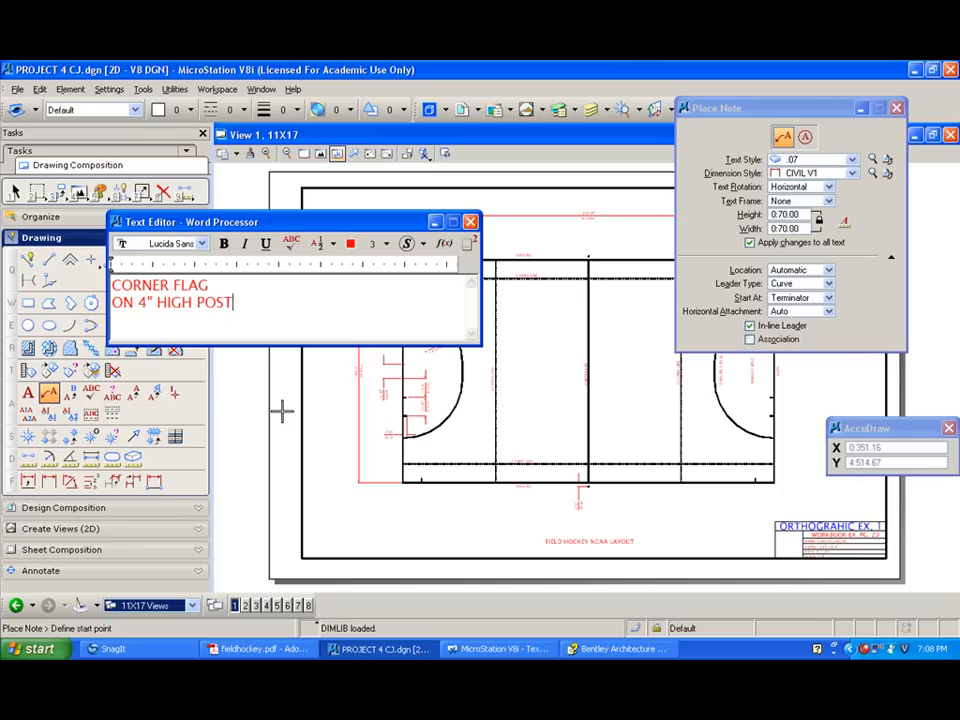
Place the corner flag note outside the field's upper-left corner, with its curved leader pointing at the corner.
{"action": "left_click_drag", "start_coordinate": [294, 221], "coordinate": [266, 446]}
{"action": "scroll", "coordinate": [388, 283], "scroll_direction": "up", "scroll_amount": 3}
{"action": "scroll", "coordinate": [388, 284], "scroll_direction": "up", "scroll_amount": 2}
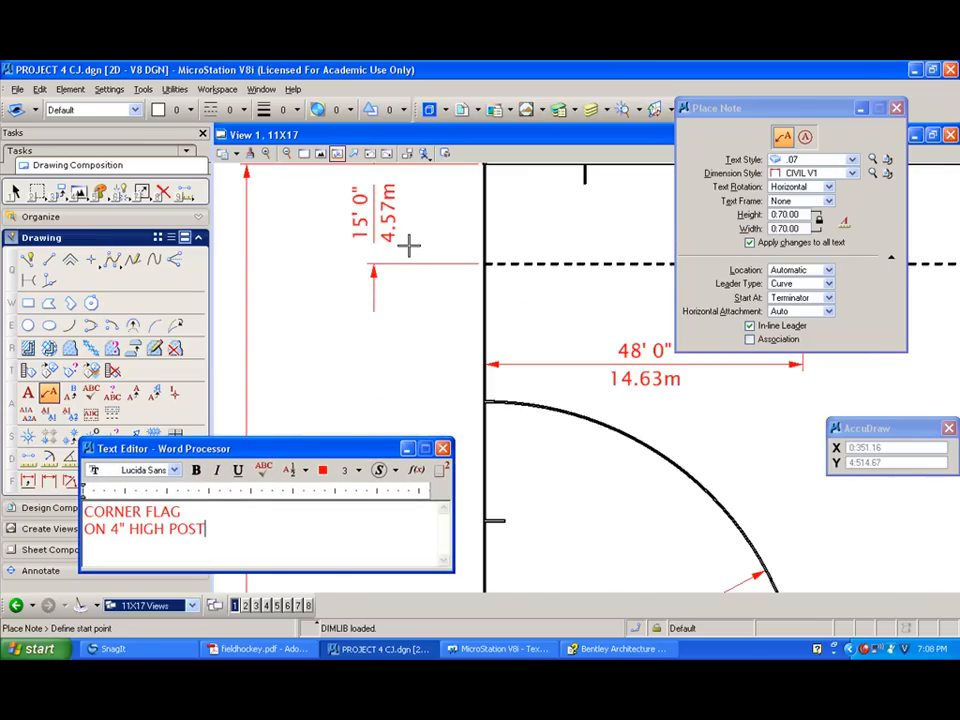
{"action": "scroll", "coordinate": [407, 246], "scroll_direction": "down", "scroll_amount": 1}
{"action": "mouse_move", "coordinate": [437, 259]}
{"action": "middle_mouse_down"}
{"action": "mouse_move", "coordinate": [420, 186]}
{"action": "mouse_move", "coordinate": [420, 200]}
{"action": "middle_mouse_up"}
{"action": "scroll", "coordinate": [418, 288], "scroll_direction": "up", "scroll_amount": 1}
{"action": "left_click", "coordinate": [503, 323]}
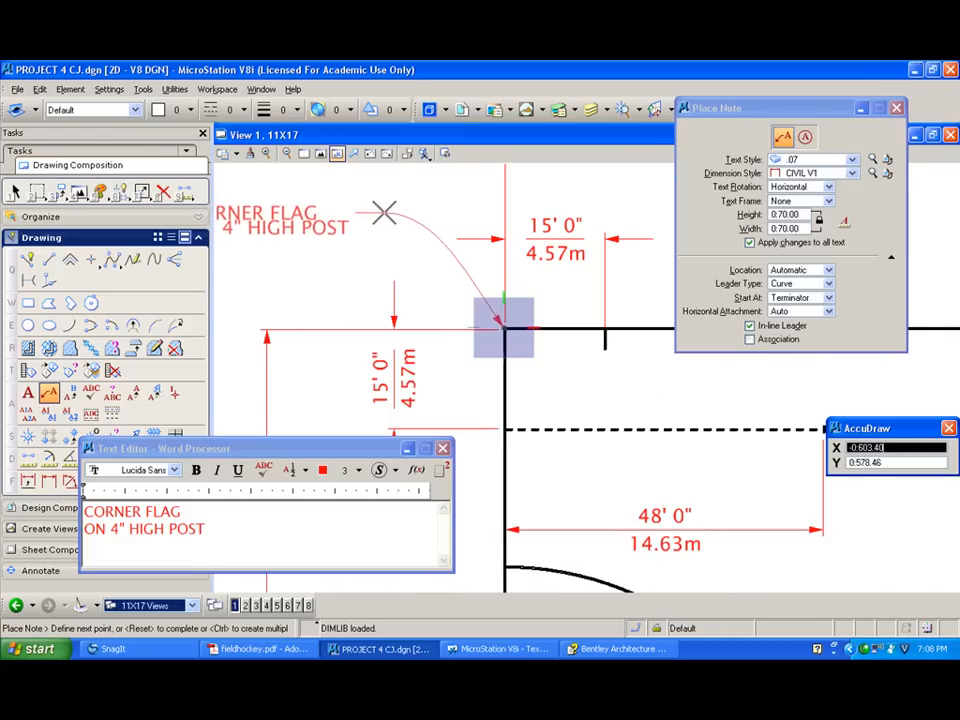
{"action": "left_click", "coordinate": [381, 207]}
{"action": "scroll", "coordinate": [338, 241], "scroll_direction": "down", "scroll_amount": 5}
{"action": "scroll", "coordinate": [287, 220], "scroll_direction": "up", "scroll_amount": 5}
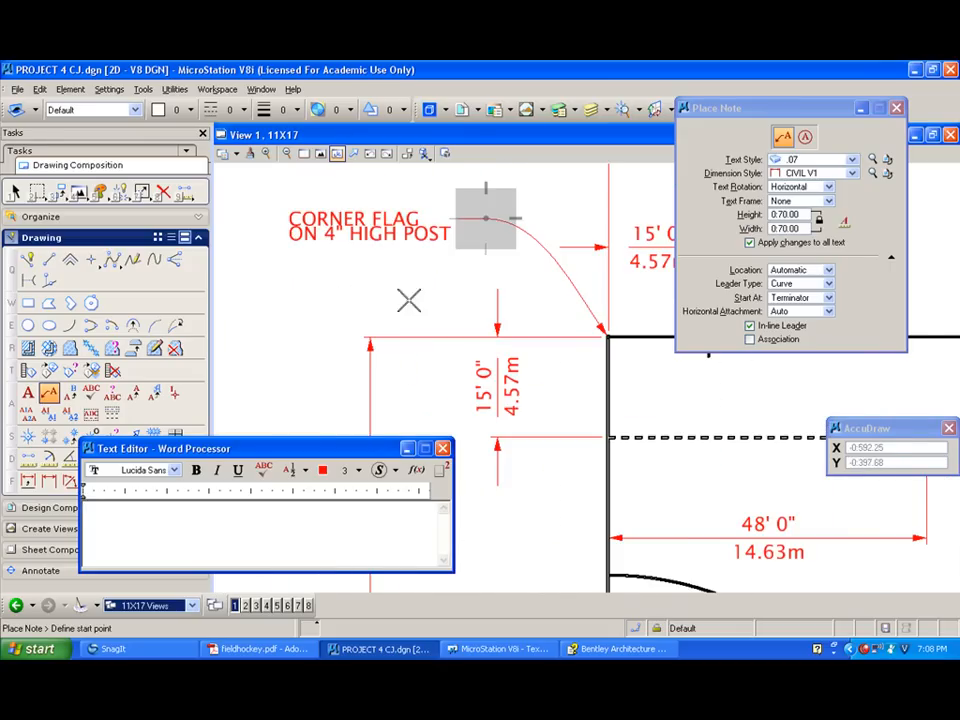
Check the geometry, units and text settings of the CIVIL V1 dimension style for a line spacing option.
{"action": "left_click", "coordinate": [872, 174]}
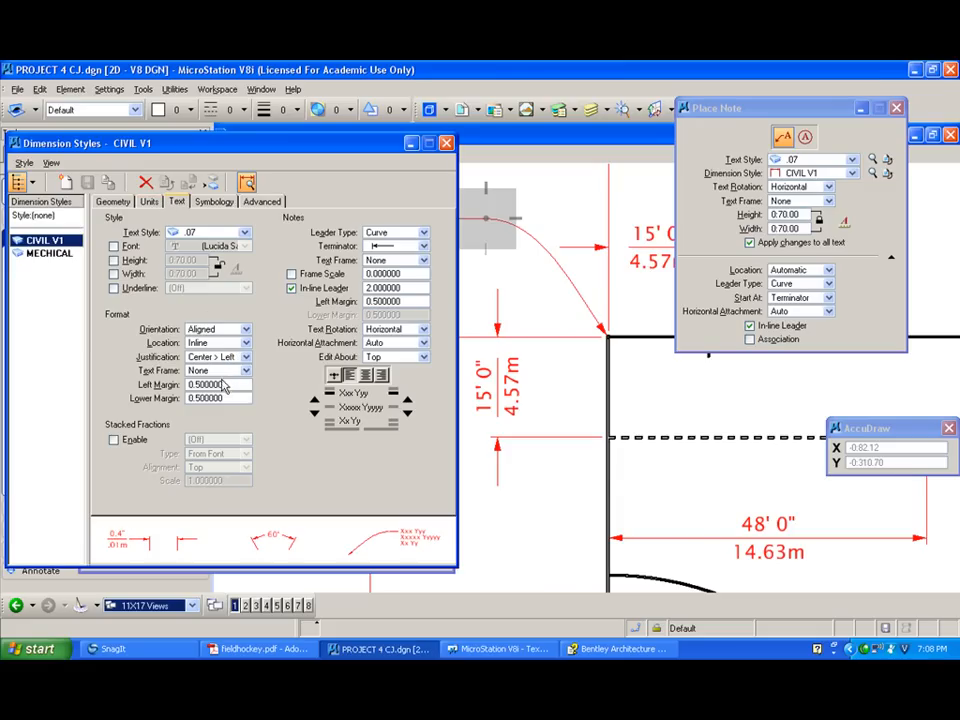
{"action": "left_click", "coordinate": [149, 201]}
{"action": "left_click", "coordinate": [115, 201]}
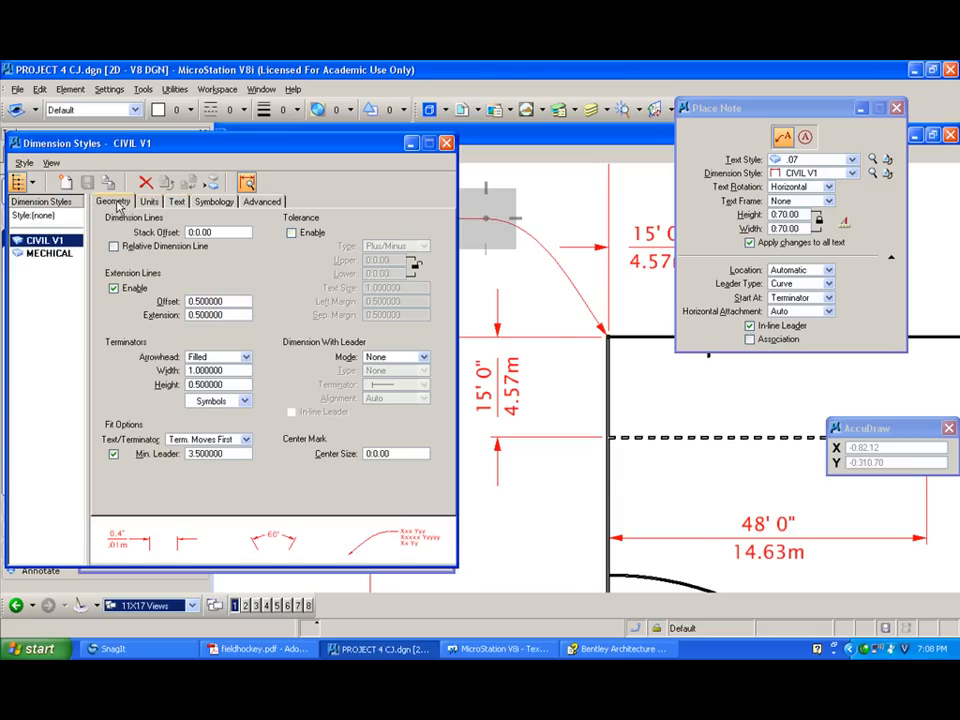
{"action": "left_click", "coordinate": [185, 202]}
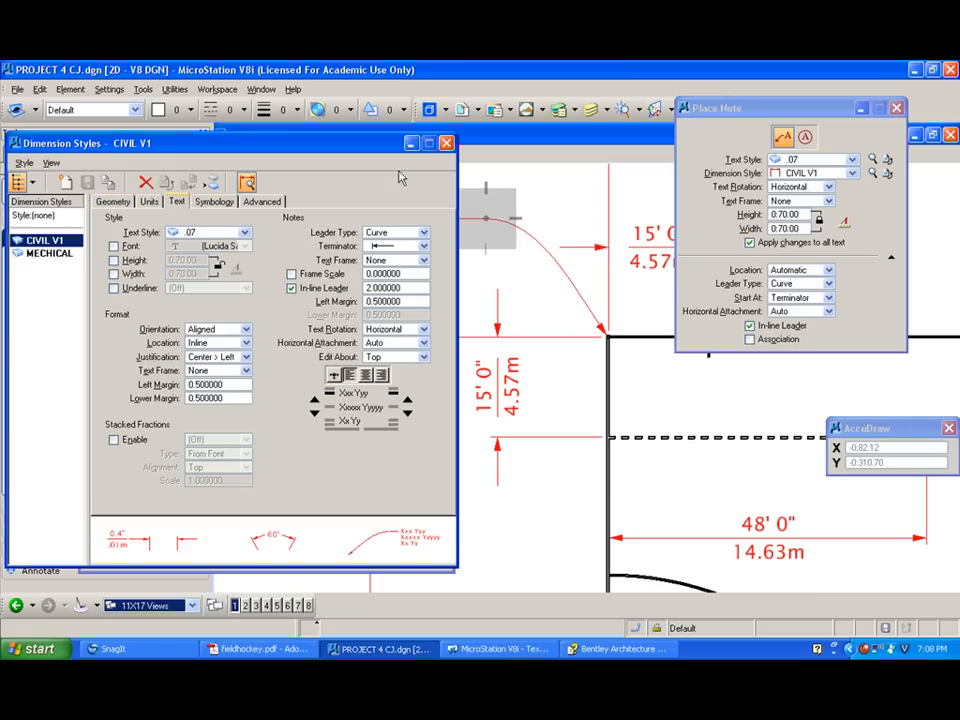
{"action": "left_click", "coordinate": [244, 232]}
{"action": "left_click", "coordinate": [447, 142]}
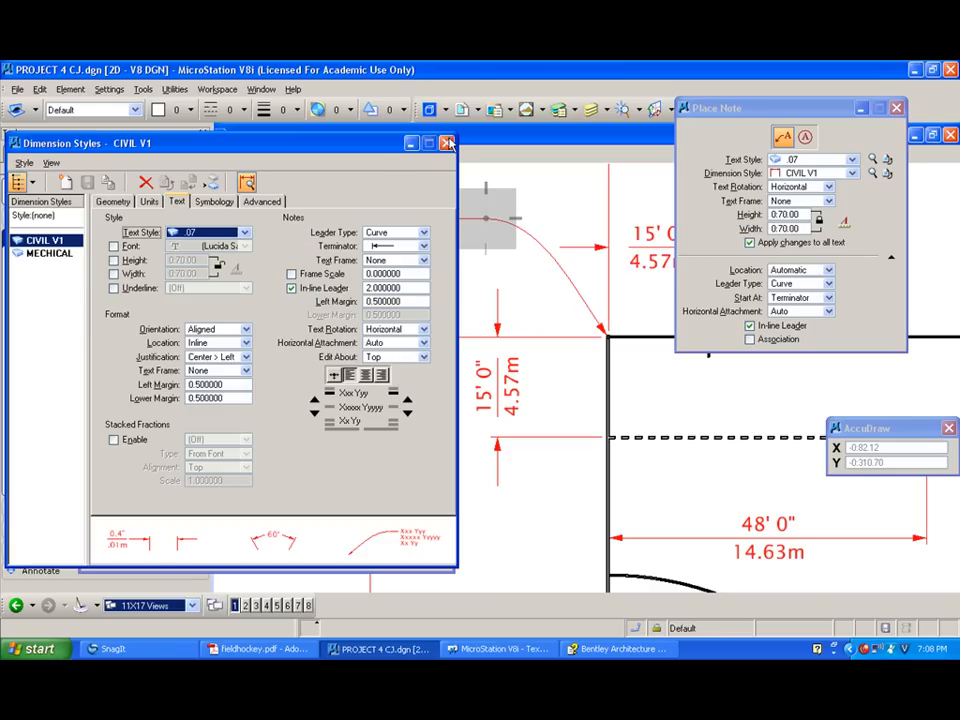
{"action": "left_click", "coordinate": [447, 143]}
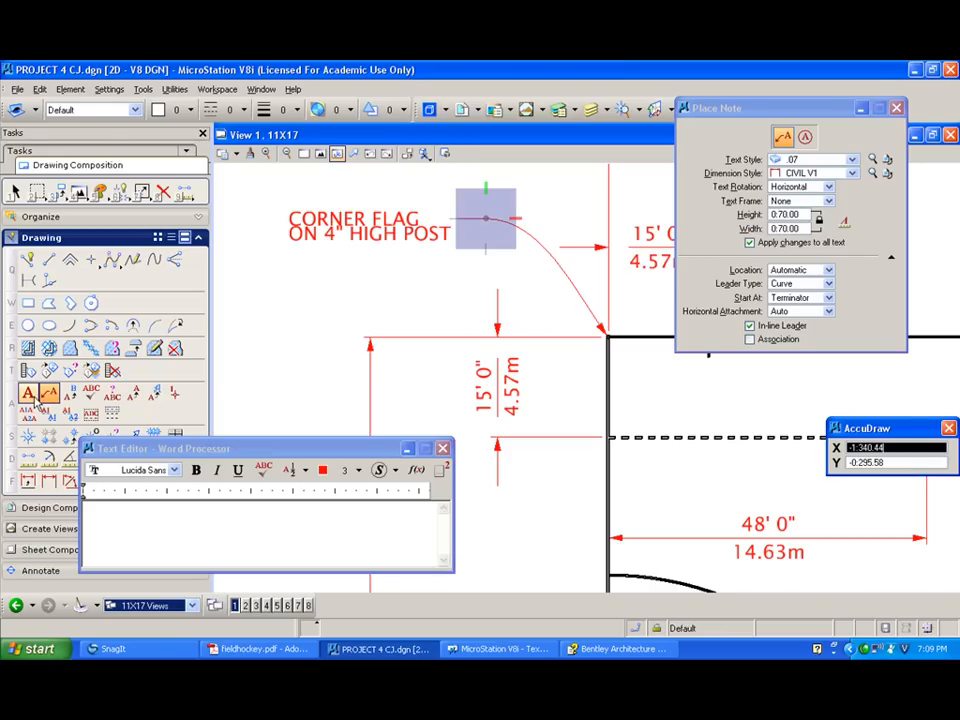
Set the line spacing of the .07 text style to .07 and save the style.
{"action": "left_click", "coordinate": [28, 393]}
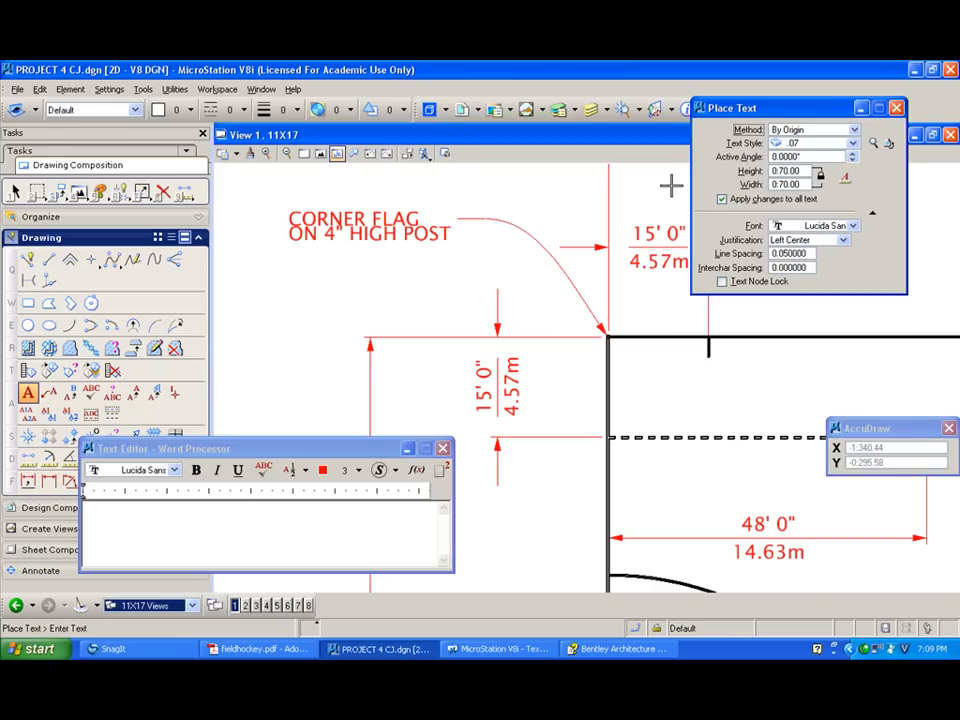
{"action": "left_click", "coordinate": [874, 145]}
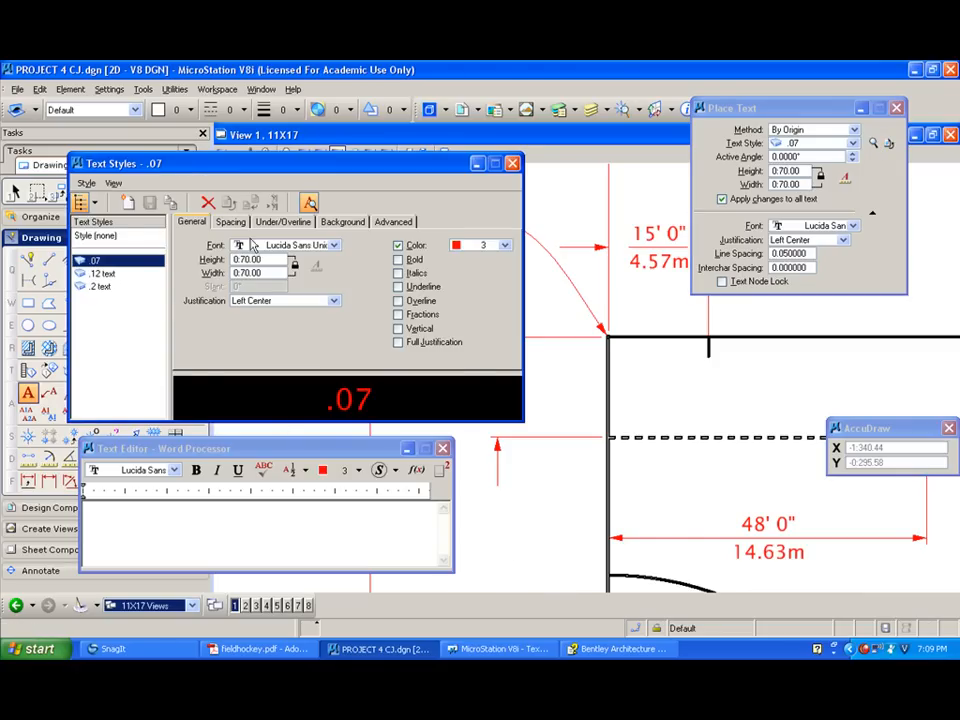
{"action": "left_click", "coordinate": [230, 221]}
{"action": "left_click", "coordinate": [287, 246]}
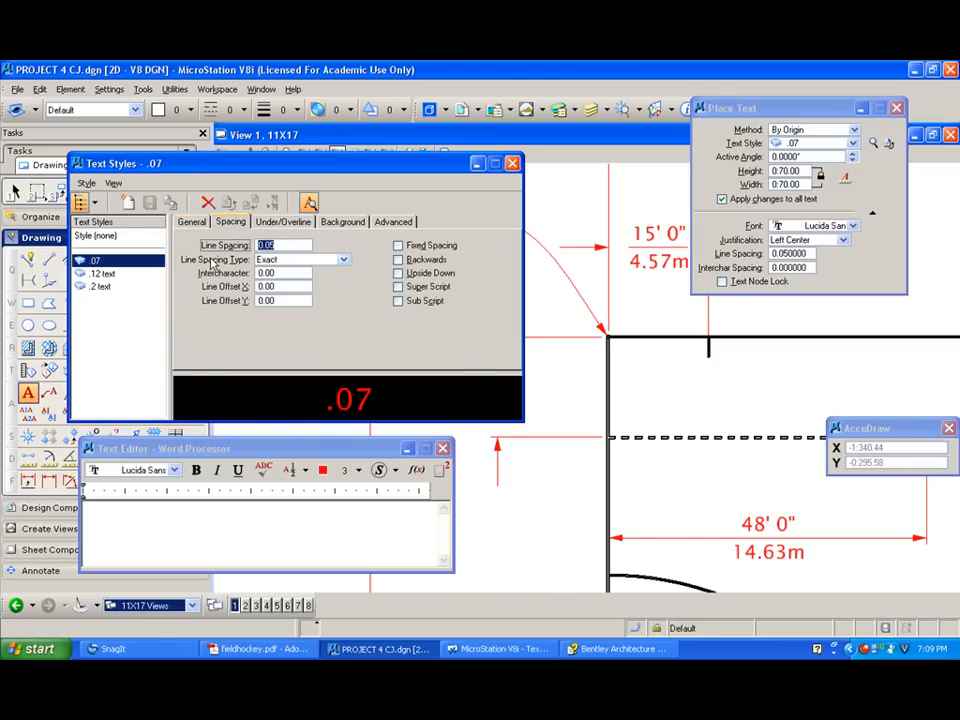
{"action": "type", "text": "."}
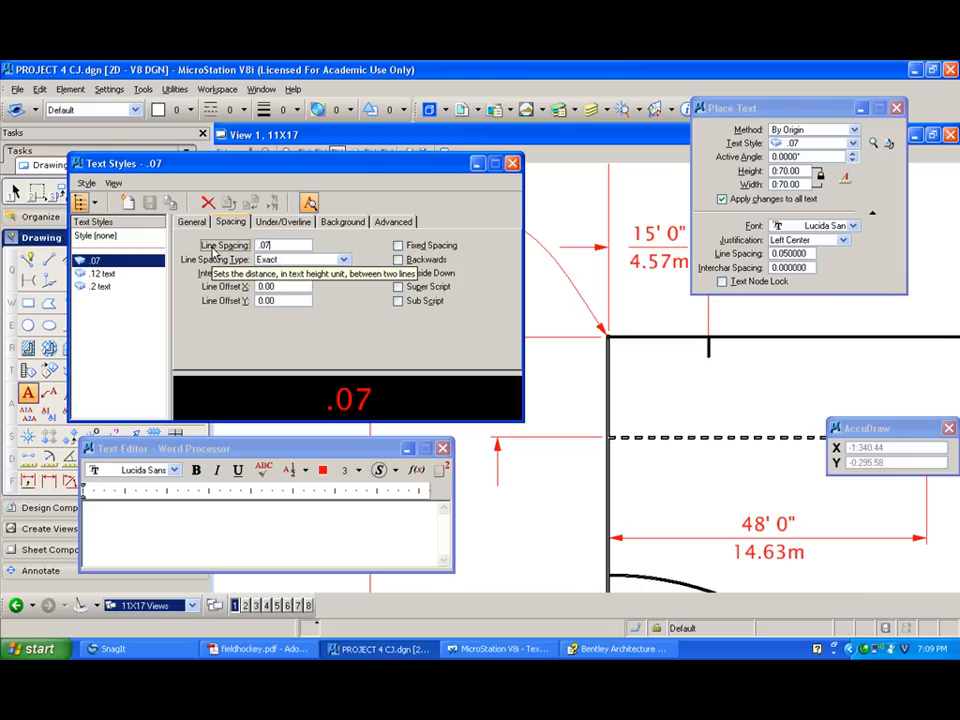
{"action": "key", "text": "Tab"}
{"action": "left_click", "coordinate": [150, 201]}
{"action": "left_click", "coordinate": [513, 164]}
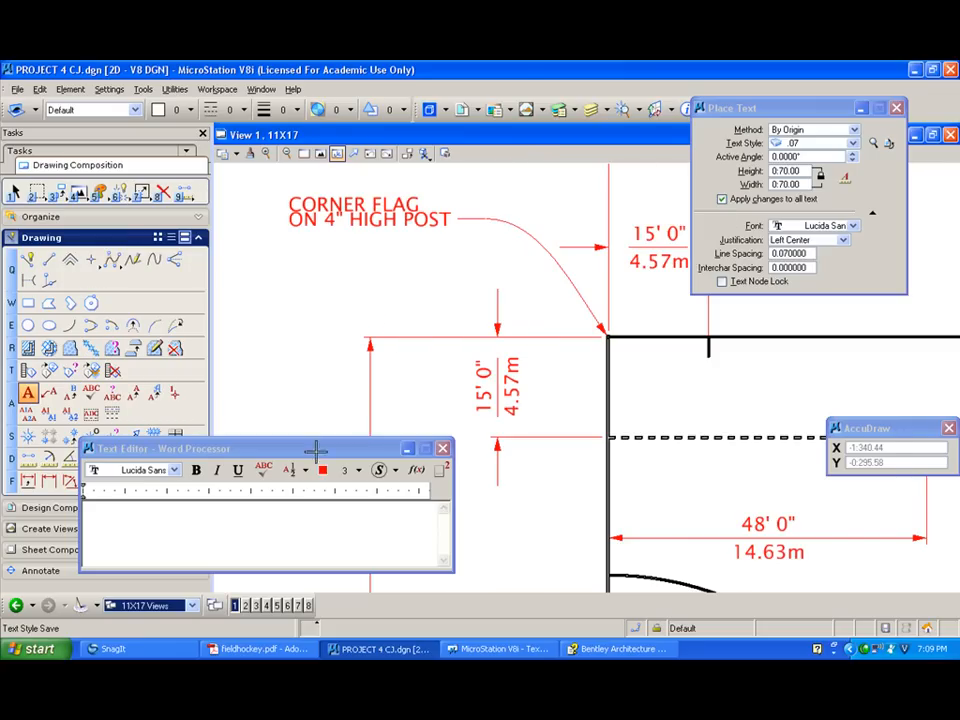
Delete the corner flag note's text and its curved leader at the field's upper-left corner.
{"action": "left_click", "coordinate": [163, 191]}
{"action": "left_click", "coordinate": [302, 200]}
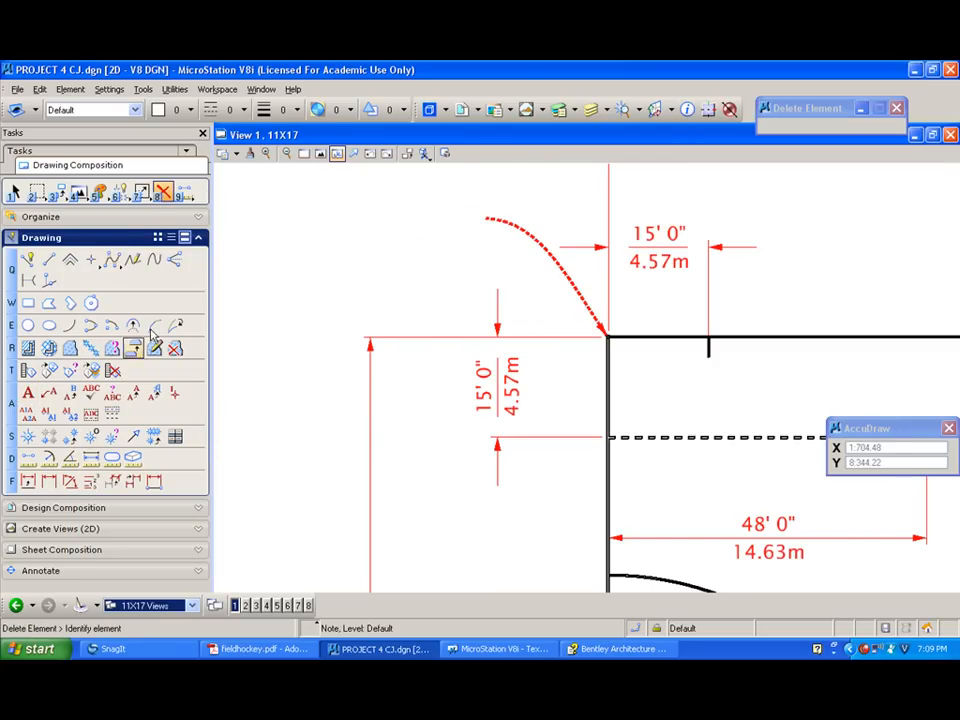
{"action": "left_click", "coordinate": [536, 240]}
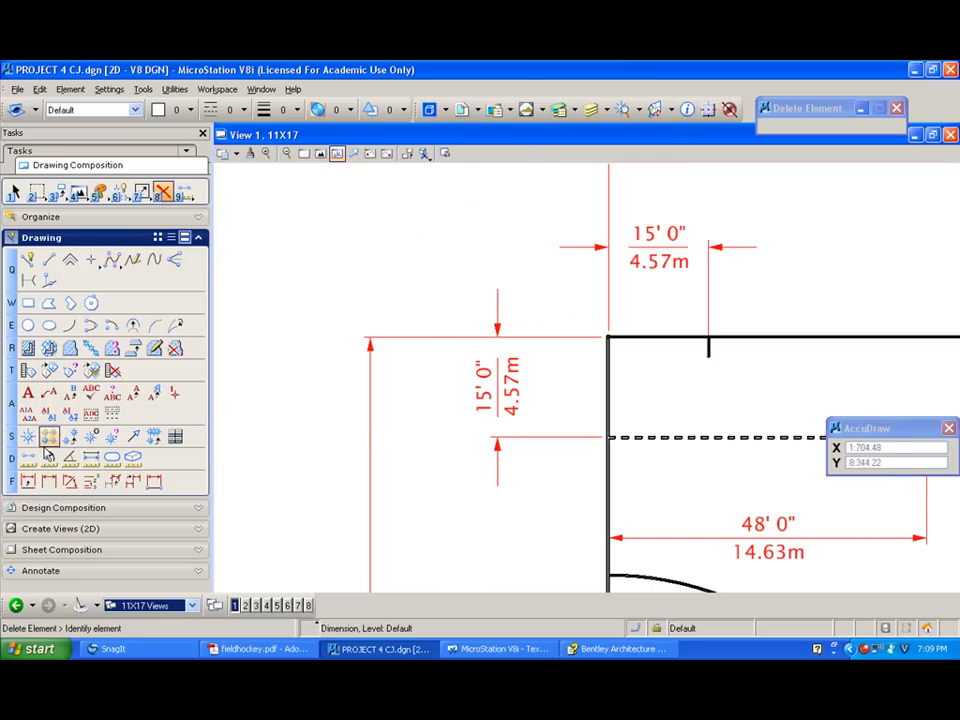
Place a two-line note "CORNER FLAG ON / 4" HIGH POST" outside the field's upper-left corner, with its curved leader pointing at the corner.
{"action": "left_click", "coordinate": [49, 392]}
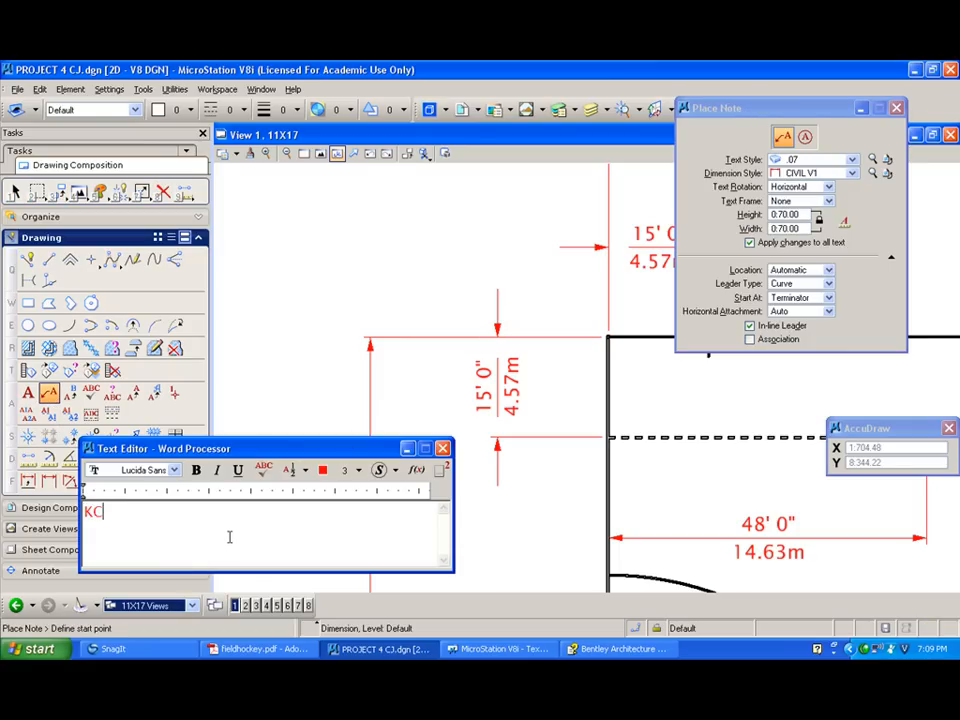
{"action": "type", "text": "CORNER FLAG ON"}
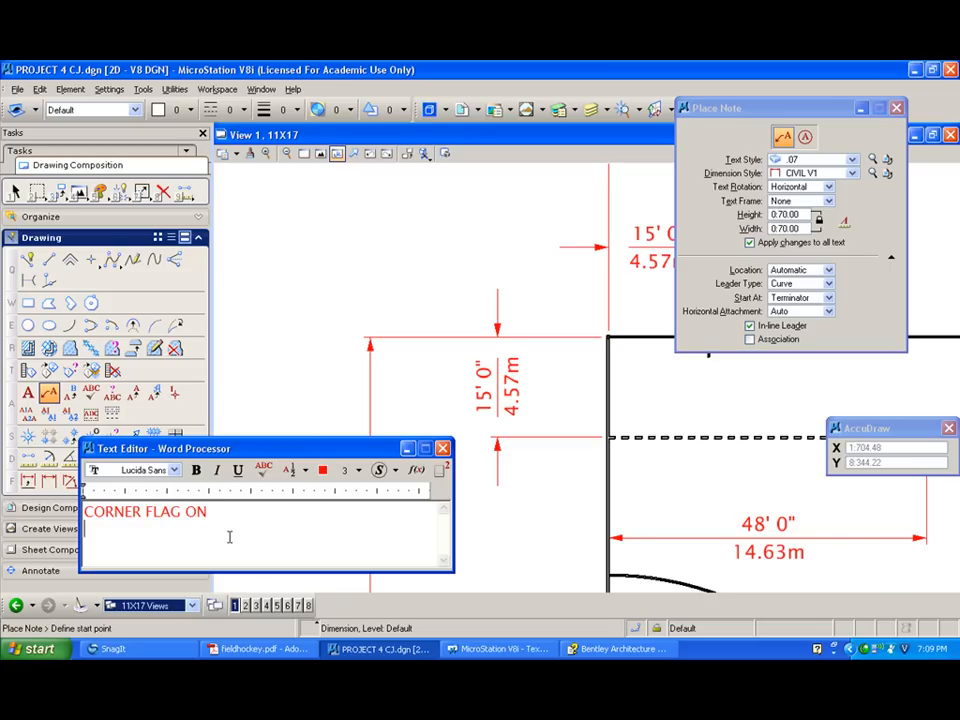
{"action": "type", "text": " 4\" HIGH POST"}
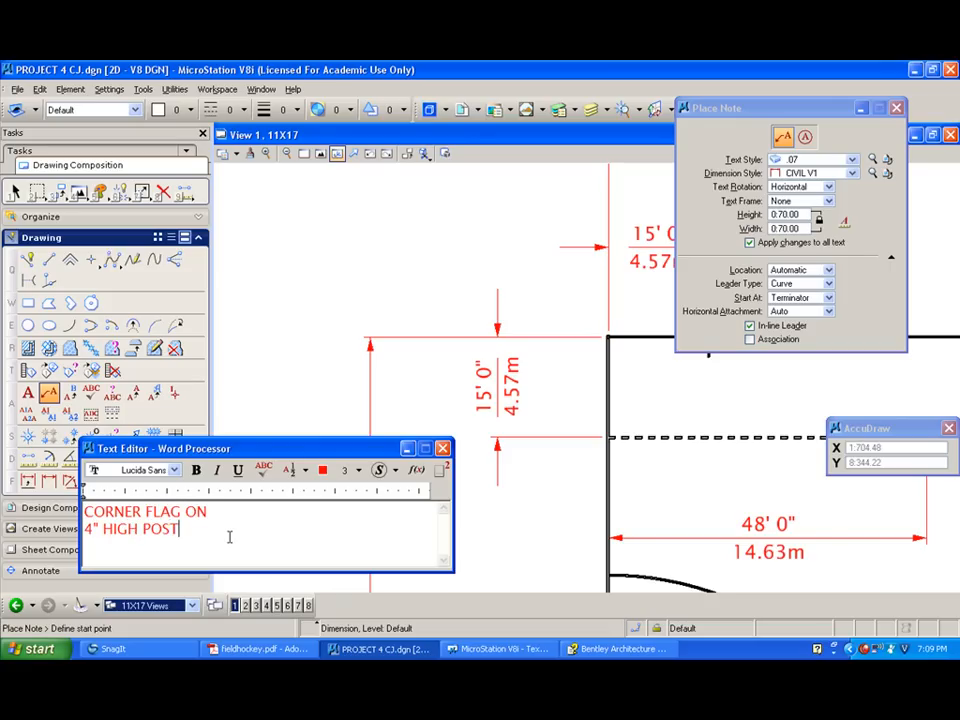
{"action": "left_click", "coordinate": [607, 335]}
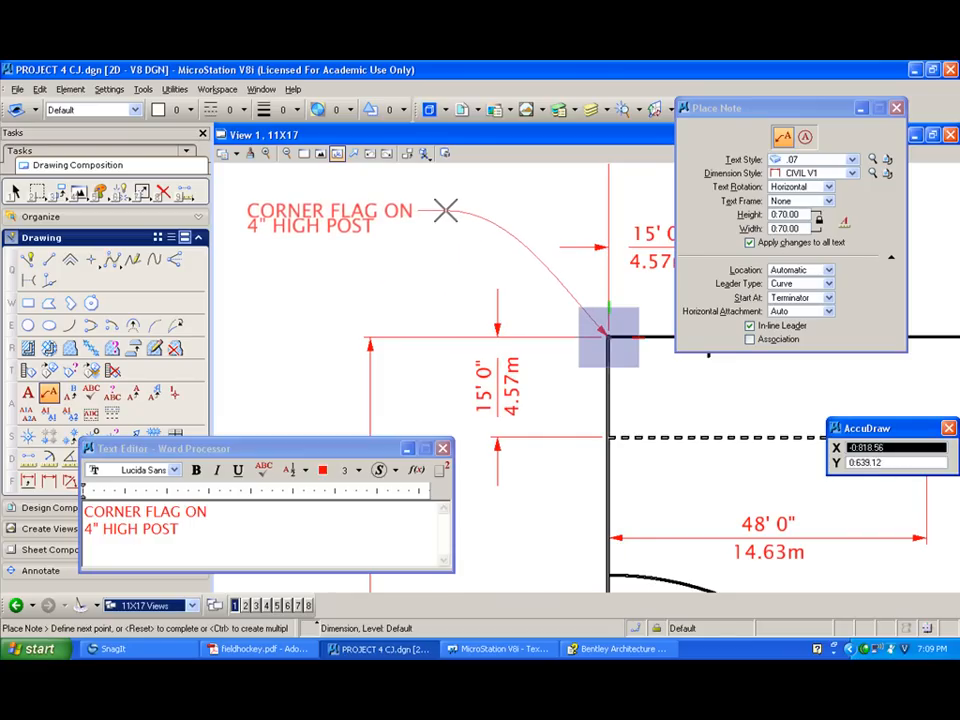
{"action": "left_click", "coordinate": [446, 211]}
Place the note "CENTER FLAG (BOTH SIDES)" above the upper sideline, with its curved leader pointing at the flag circle above the center line.
{"action": "scroll", "coordinate": [410, 300], "scroll_direction": "down", "scroll_amount": 5}
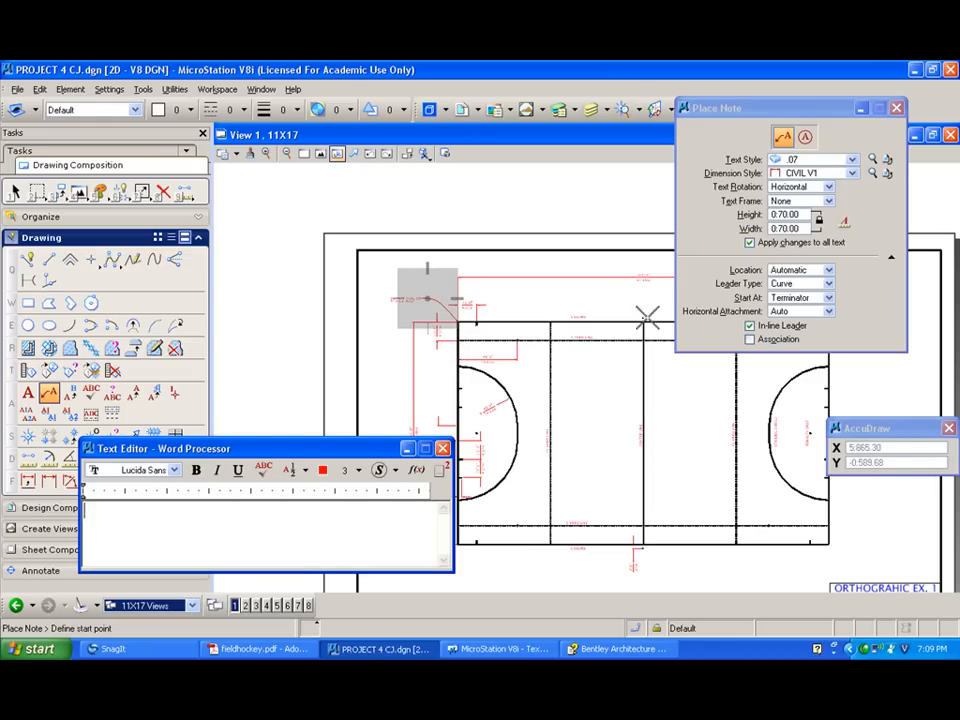
{"action": "scroll", "coordinate": [647, 318], "scroll_direction": "up", "scroll_amount": 3}
{"action": "type", "text": "ENTER FLAG (BOTH SIDES"}
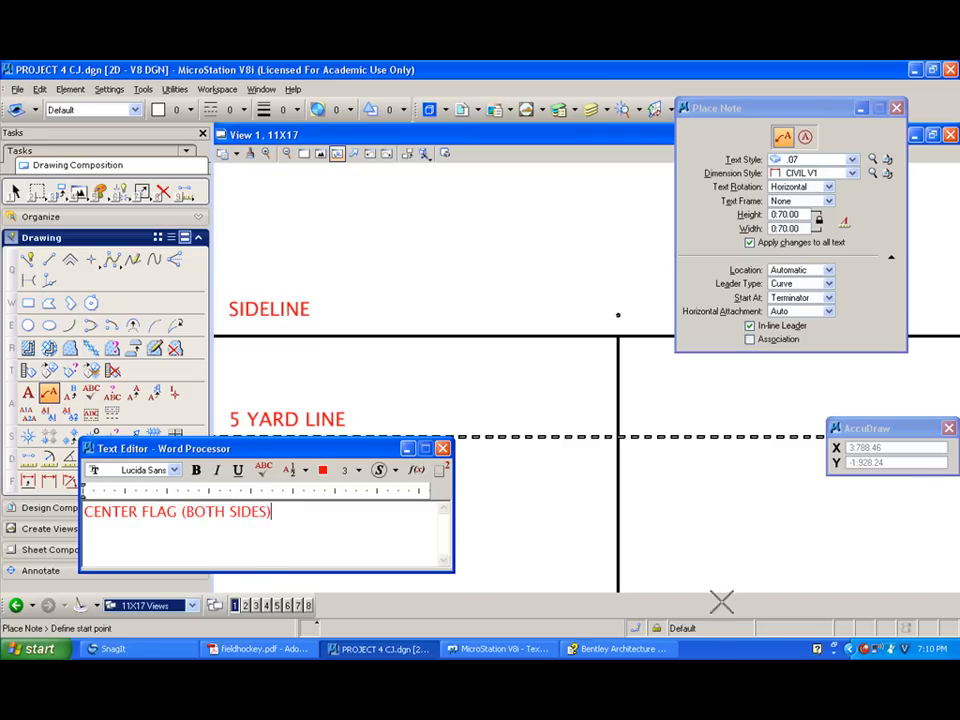
{"action": "left_click", "coordinate": [617, 311]}
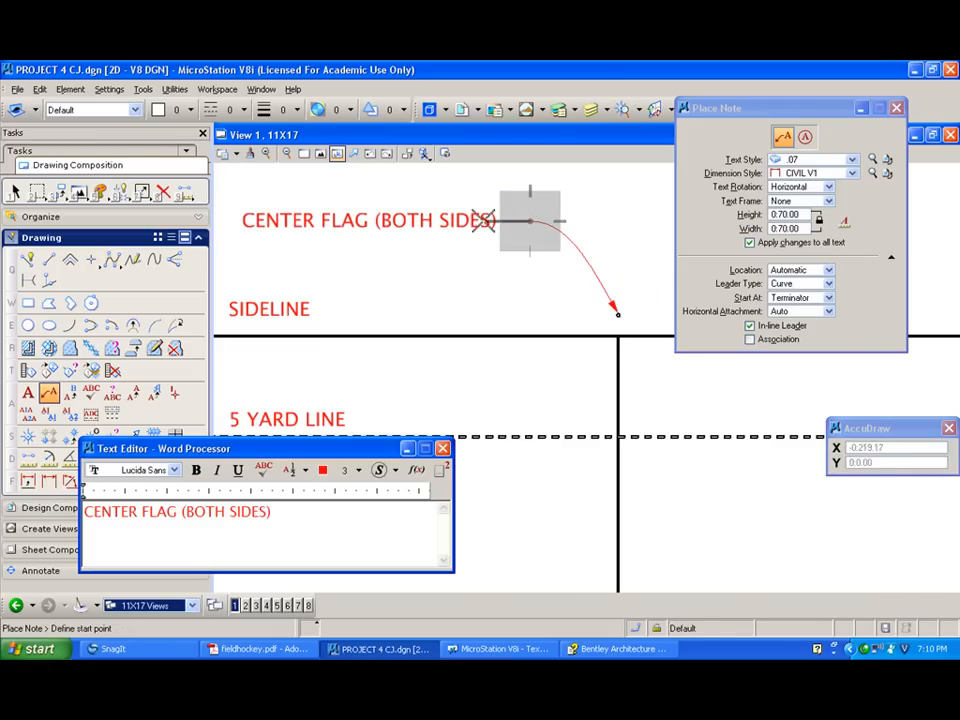
{"action": "left_click", "coordinate": [530, 220]}
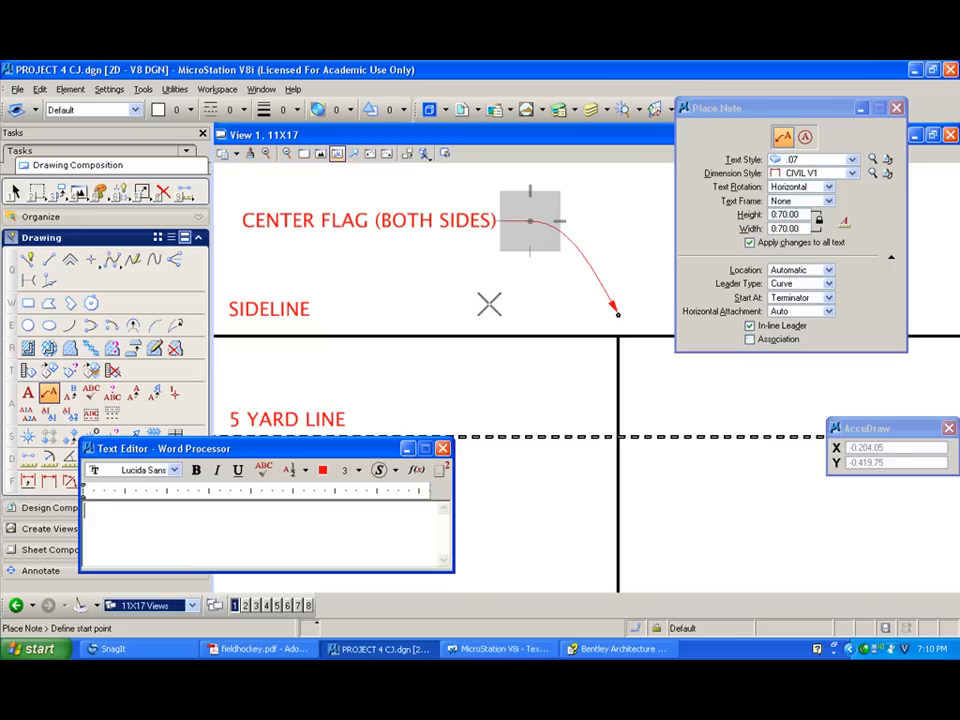
Place the note "12" MARK (4 REQUIRED)" above the lower 5 yard line, with its curved leader pointing at the mark below the left goal circle.
{"action": "scroll", "coordinate": [493, 303], "scroll_direction": "down", "scroll_amount": 4}
{"action": "scroll", "coordinate": [350, 330], "scroll_direction": "down", "scroll_amount": 2}
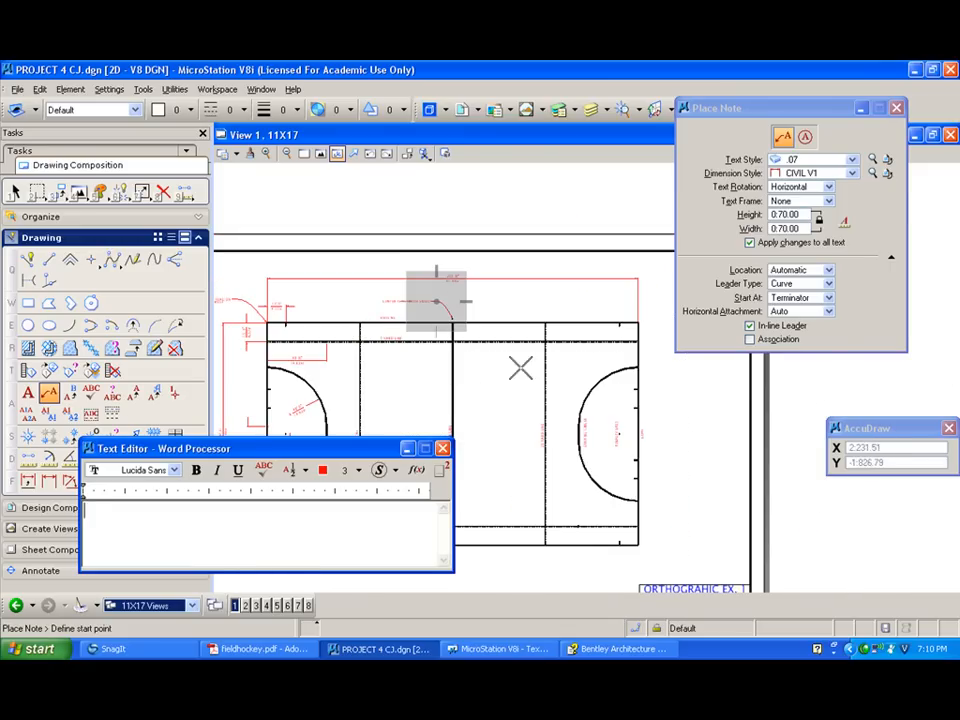
{"action": "scroll", "coordinate": [521, 366], "scroll_direction": "down", "scroll_amount": 2}
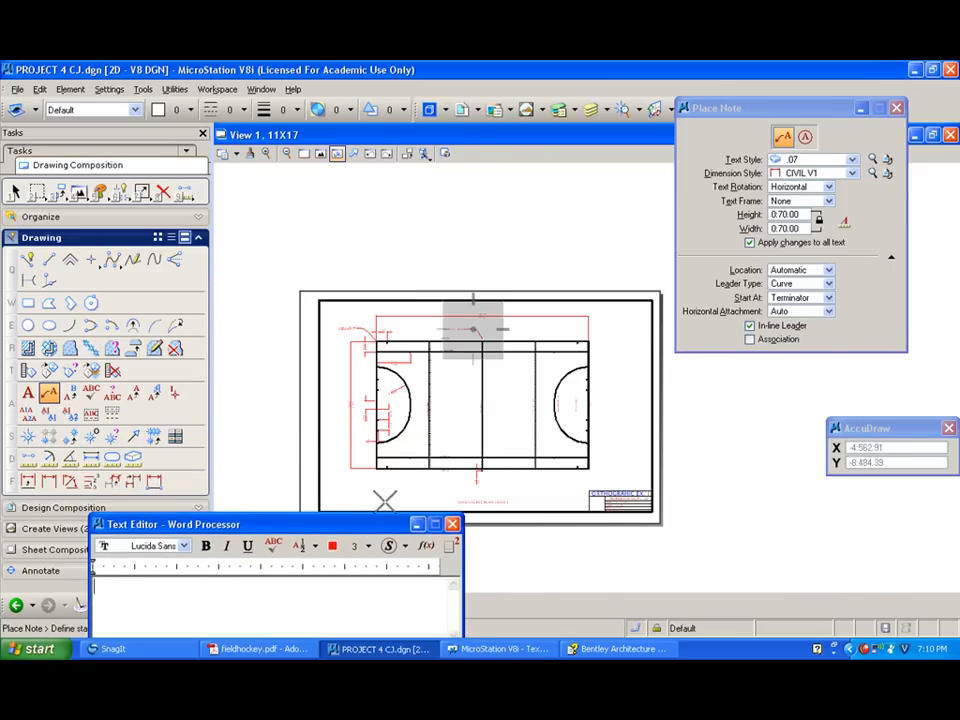
{"action": "scroll", "coordinate": [398, 470], "scroll_direction": "up", "scroll_amount": 5}
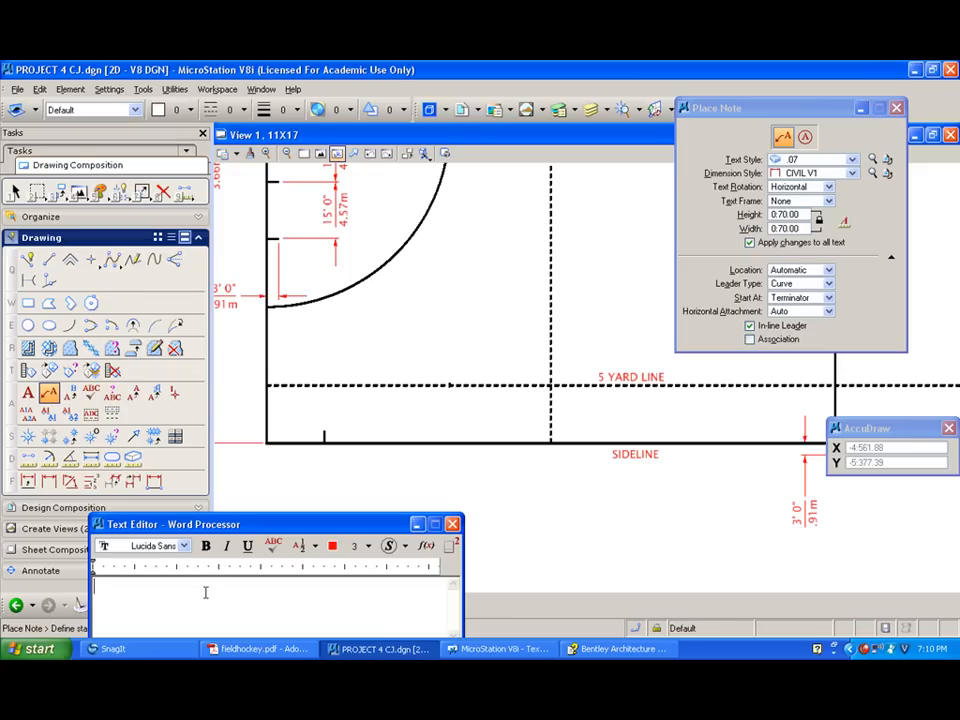
{"action": "type", "text": "12\" MARK ("}
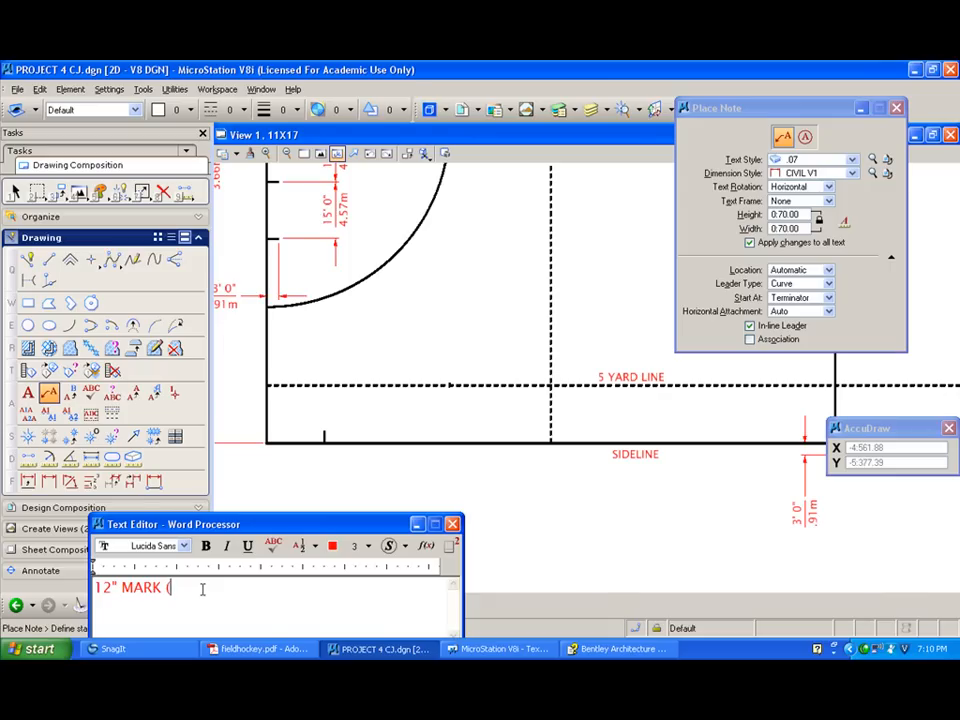
{"action": "type", "text": "REQUIRED"}
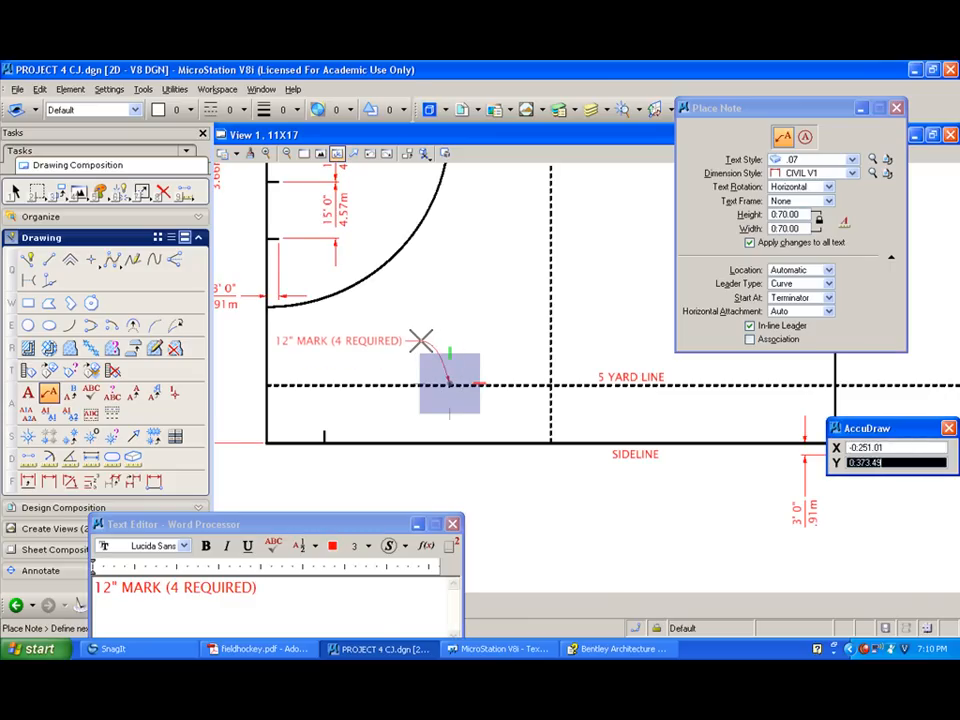
{"action": "left_click", "coordinate": [422, 337]}
{"action": "left_click", "coordinate": [320, 153]}
{"action": "left_click", "coordinate": [573, 330]}
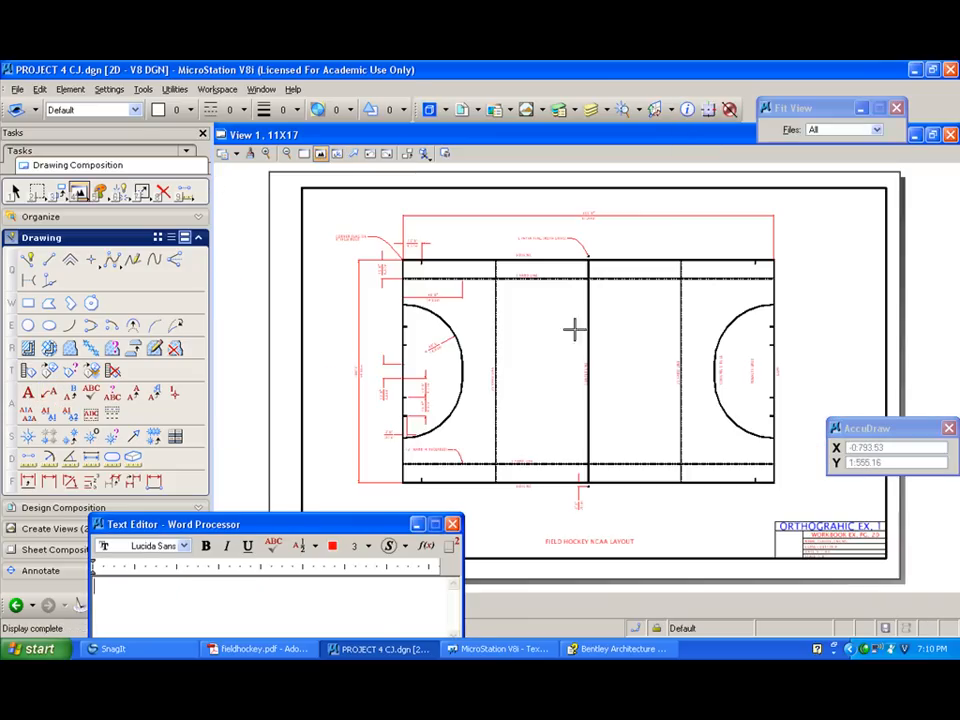
{"action": "left_click", "coordinate": [453, 524]}
Change the large blue heading in the title block to "CIVIL EXERCISE V1".
{"action": "scroll", "coordinate": [902, 563], "scroll_direction": "up", "scroll_amount": 3}
{"action": "scroll", "coordinate": [902, 563], "scroll_direction": "up", "scroll_amount": 2}
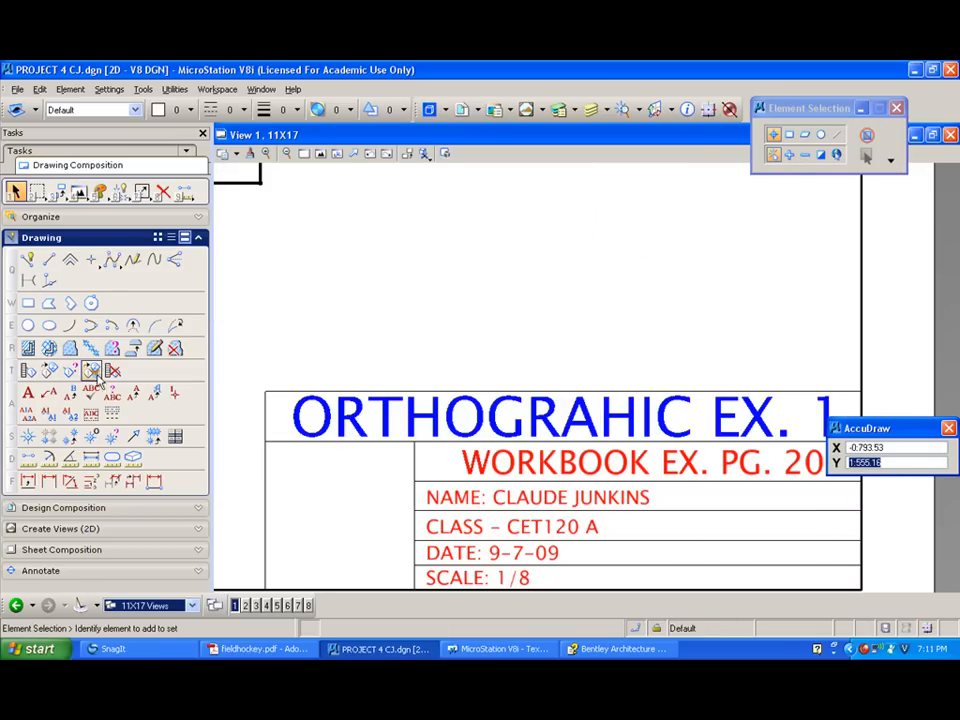
{"action": "left_click", "coordinate": [70, 396]}
{"action": "left_click", "coordinate": [542, 413]}
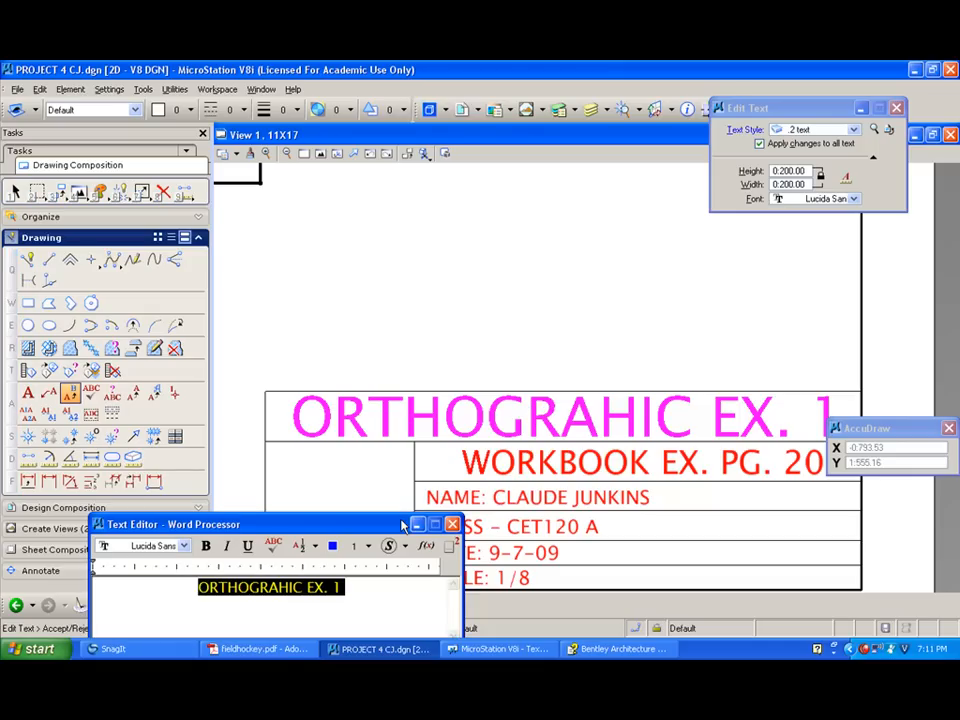
{"action": "type", "text": "CIVIL EX"}
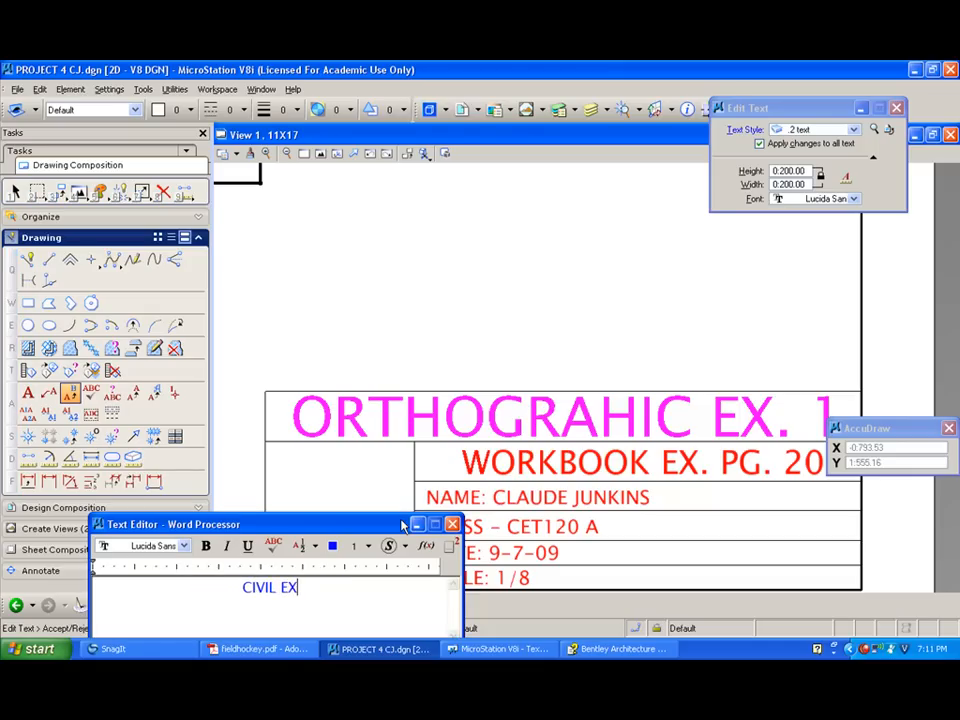
{"action": "type", "text": "ERCISE "}
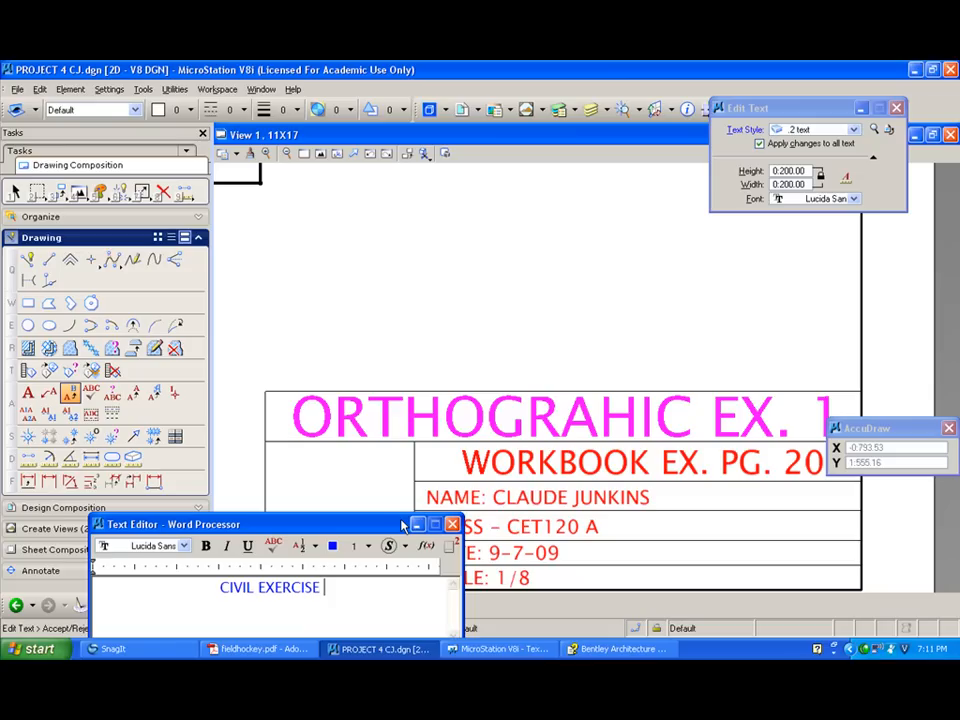
{"action": "type", "text": "V1"}
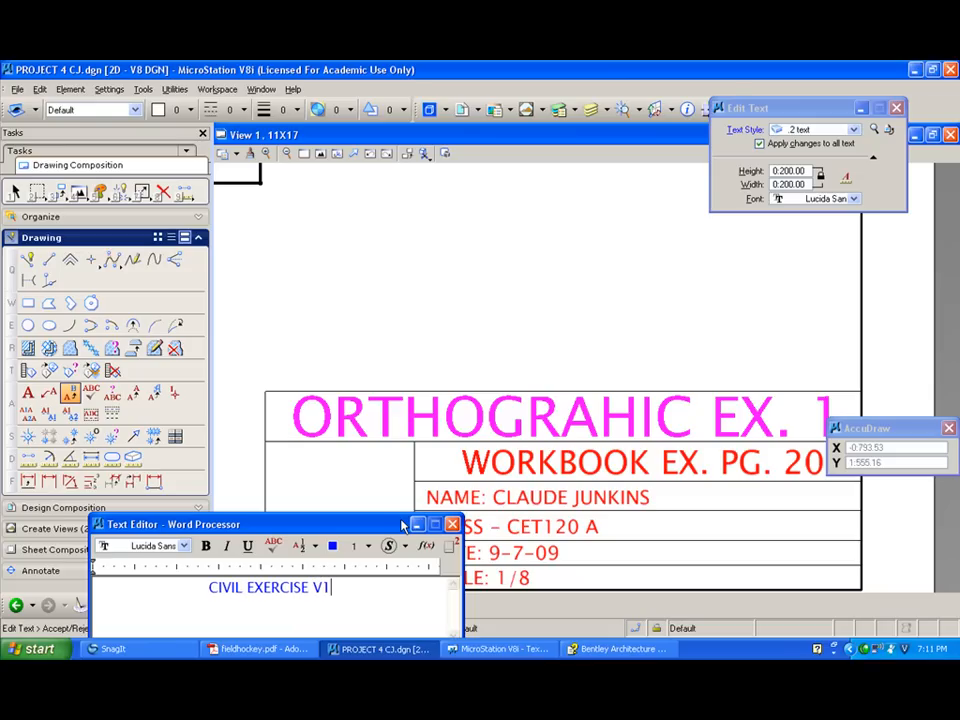
{"action": "left_click", "coordinate": [424, 392]}
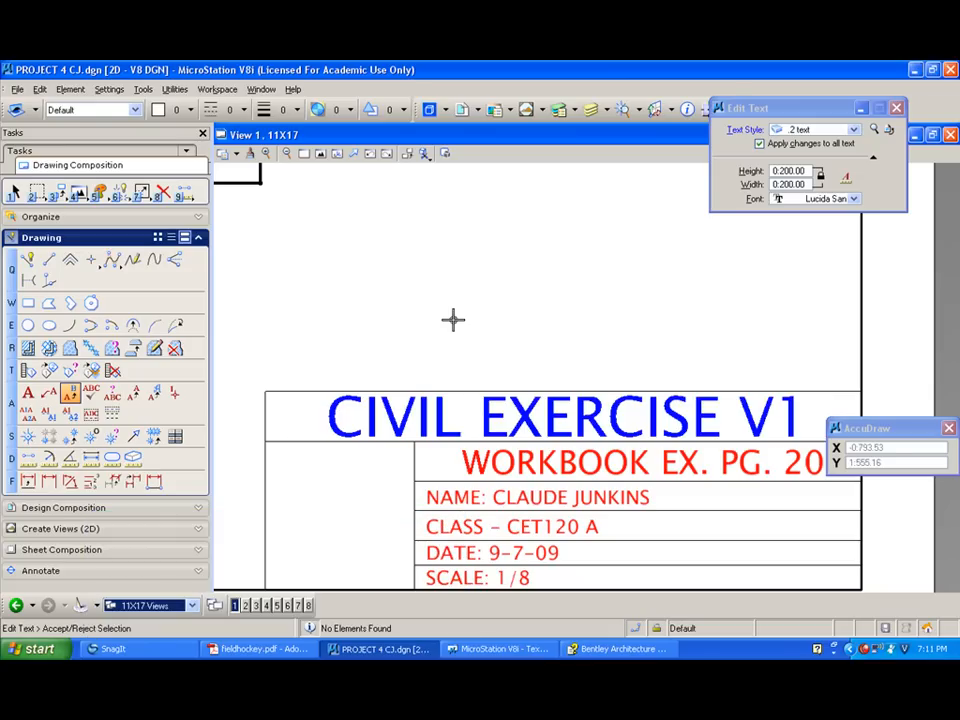
Replace the title block's workbook exercise line with "FIELD HOCKEY LAYOUT".
{"action": "left_click", "coordinate": [614, 462]}
{"action": "type", "text": "FIELD HOCKEY LAYOUT"}
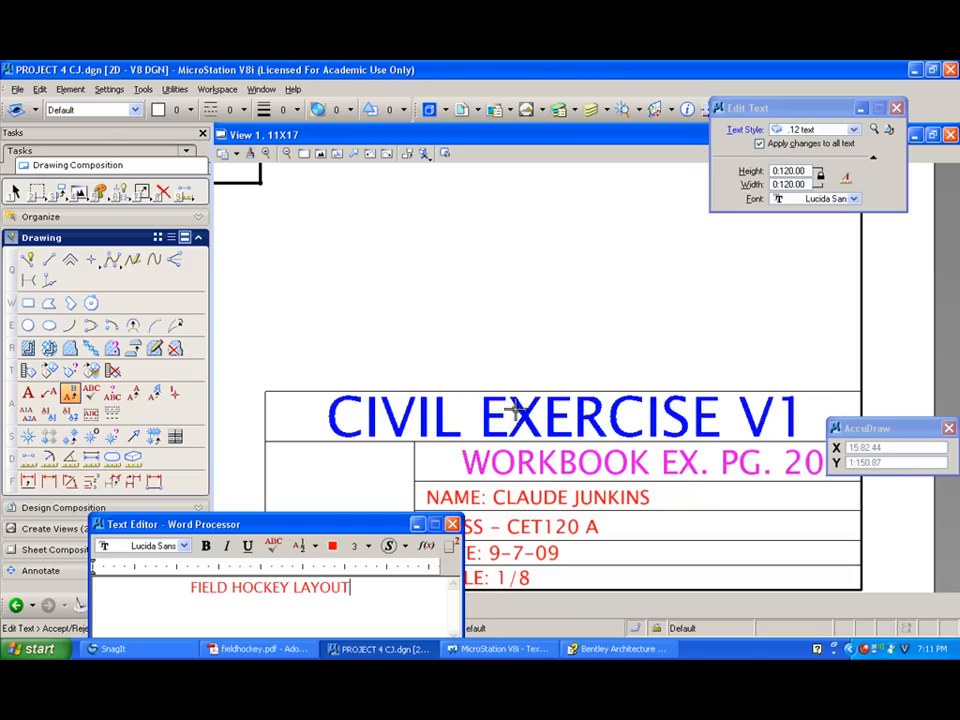
{"action": "left_click", "coordinate": [559, 409]}
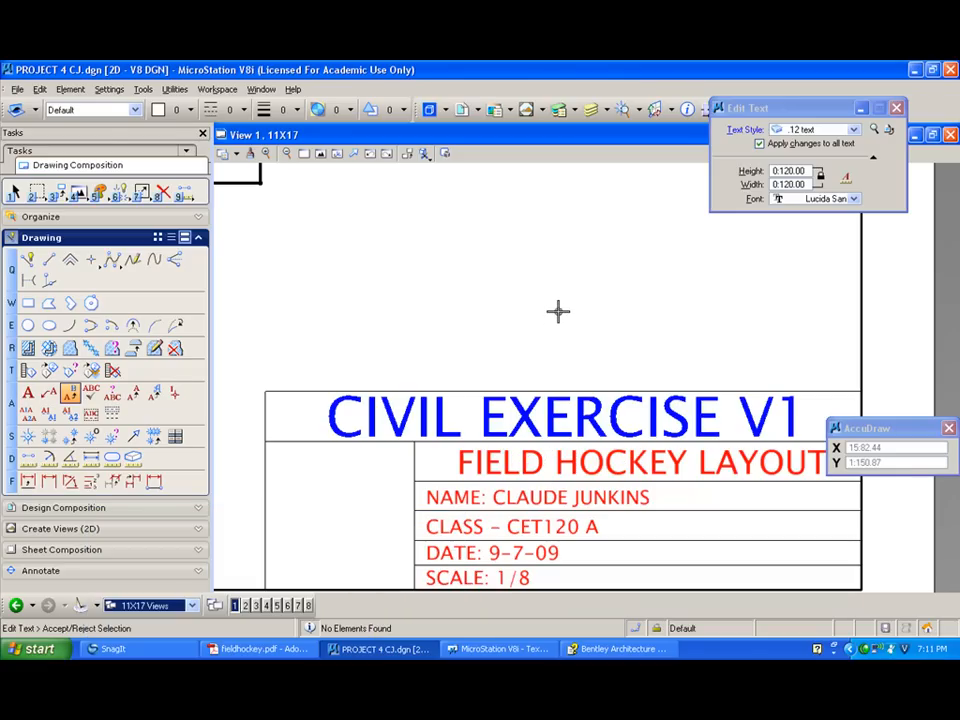
Update the title block's date to 9-23-09 and its scale to 1" = 30'.
{"action": "left_click", "coordinate": [519, 551]}
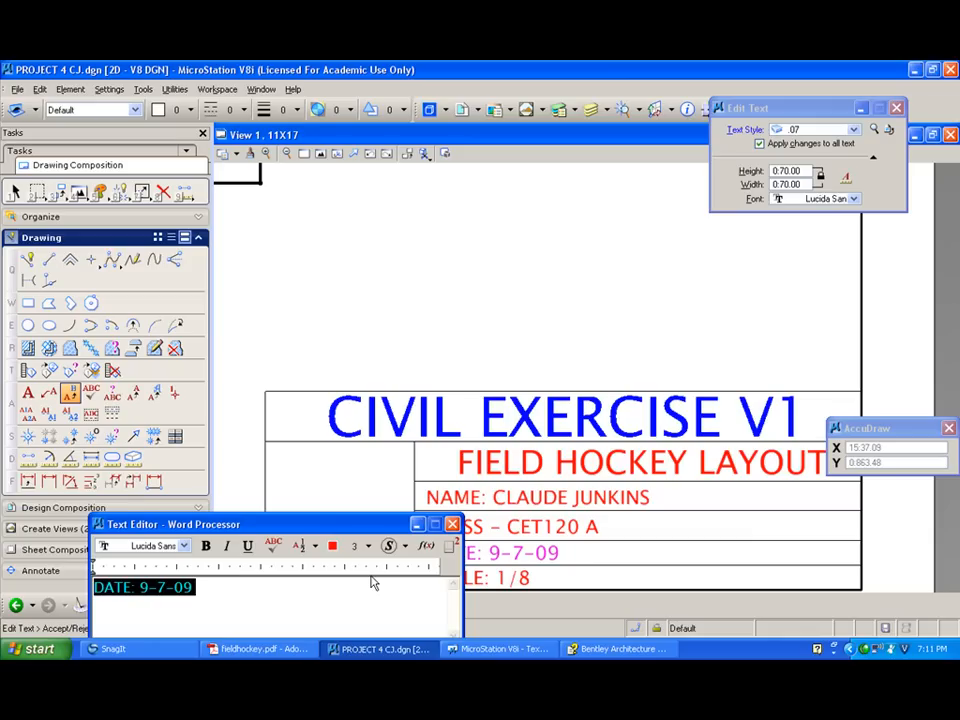
{"action": "left_click_drag", "start_coordinate": [157, 588], "coordinate": [165, 587]}
{"action": "type", "text": "23"}
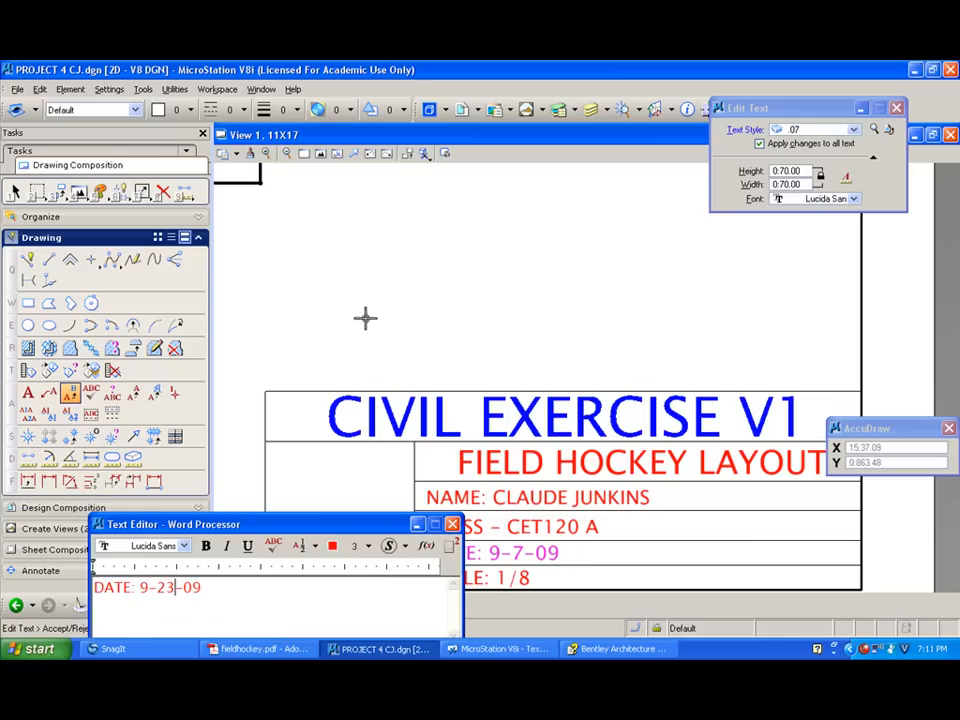
{"action": "left_click", "coordinate": [436, 507]}
{"action": "left_click", "coordinate": [514, 577]}
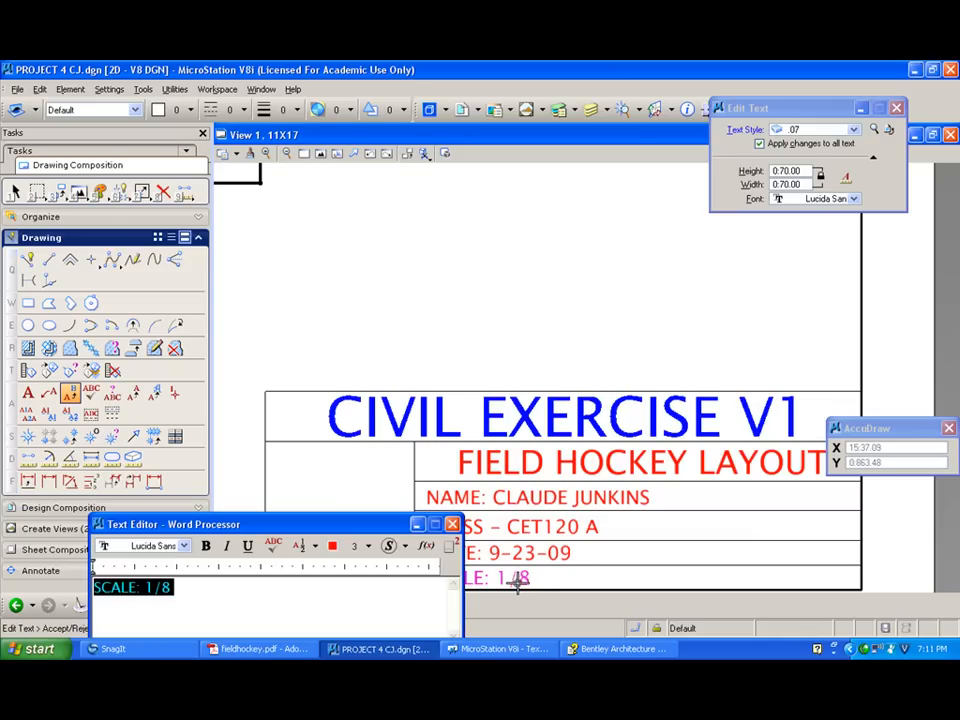
{"action": "double_click", "coordinate": [156, 588]}
{"action": "type", "text": "1\" = 30"}
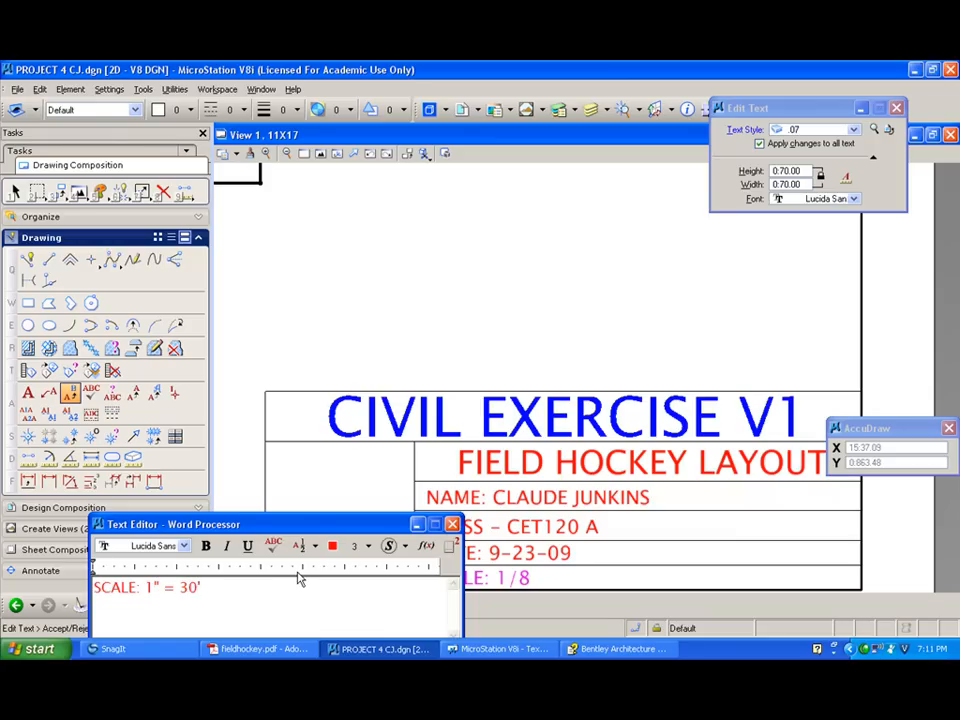
{"action": "left_click", "coordinate": [493, 311]}
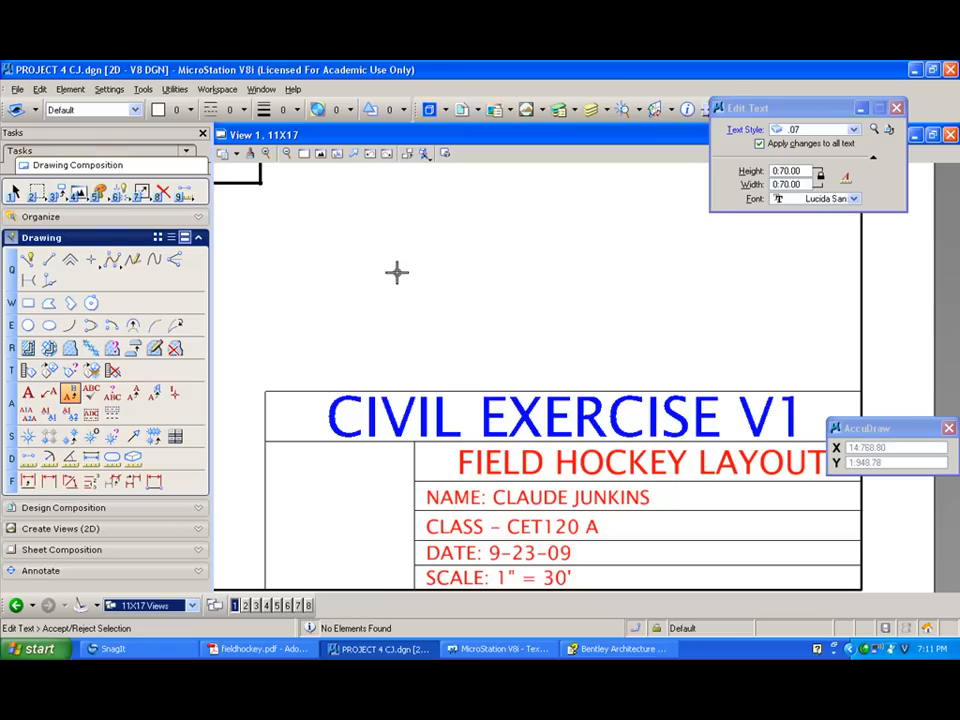
Attach the MYPENSCJ.tbl pen table to the print of the whole sheet and check the full-size print preview.
{"action": "left_click", "coordinate": [320, 154]}
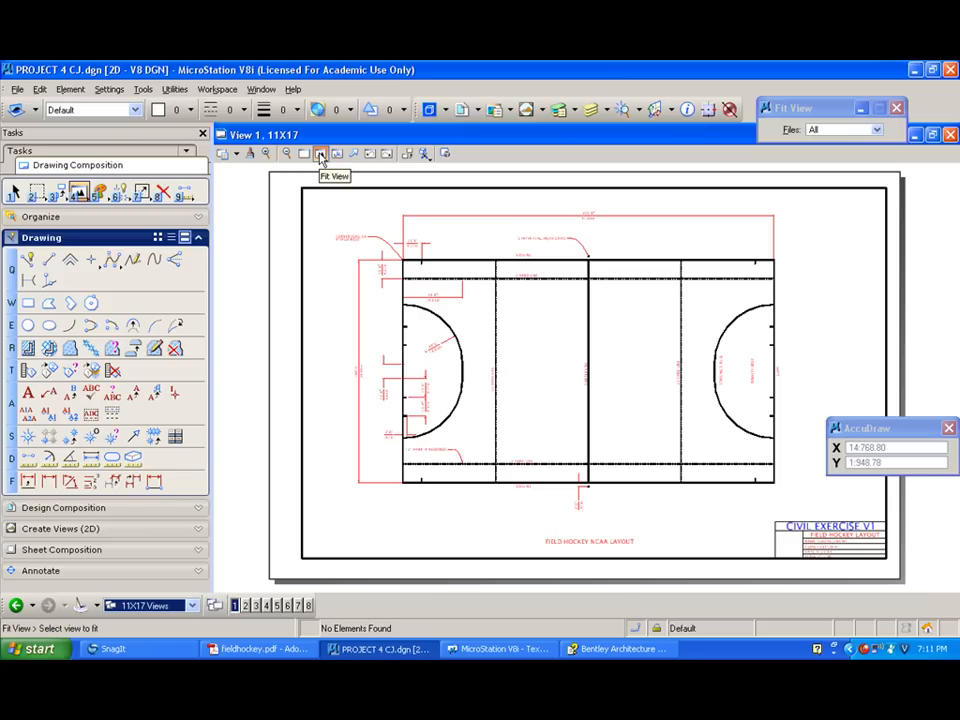
{"action": "key", "text": "ctrl+p"}
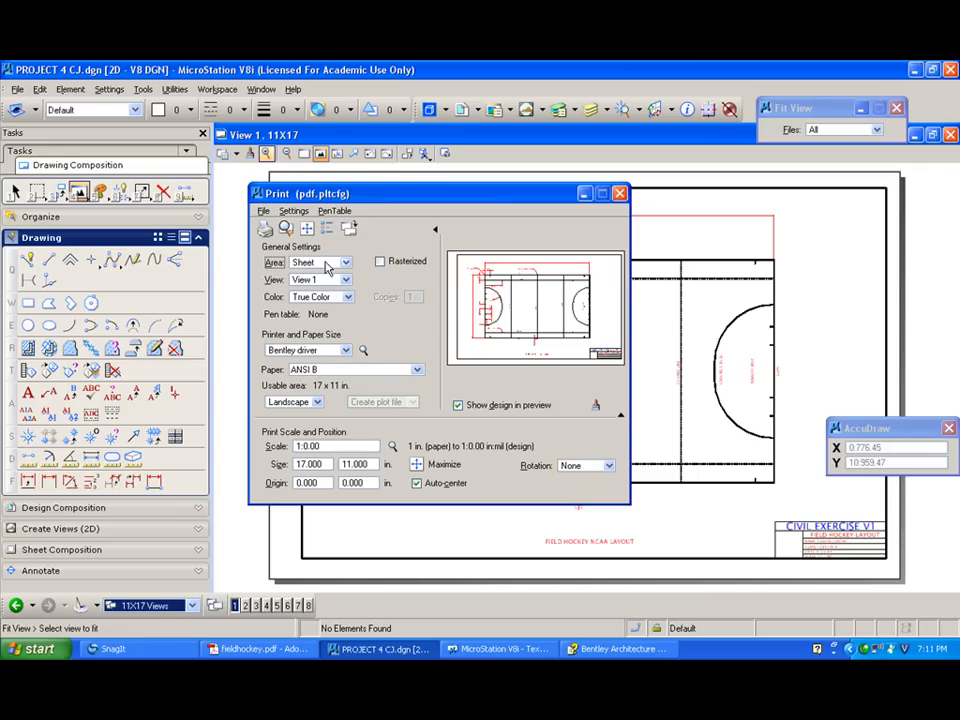
{"action": "left_click", "coordinate": [340, 213]}
{"action": "left_click", "coordinate": [334, 238]}
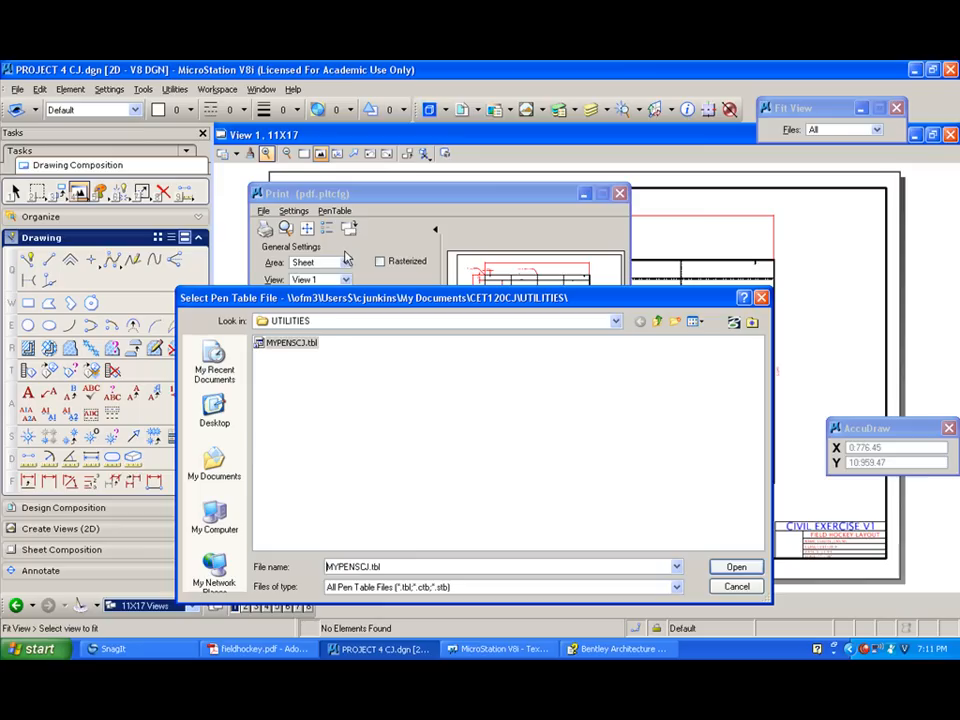
{"action": "double_click", "coordinate": [315, 348]}
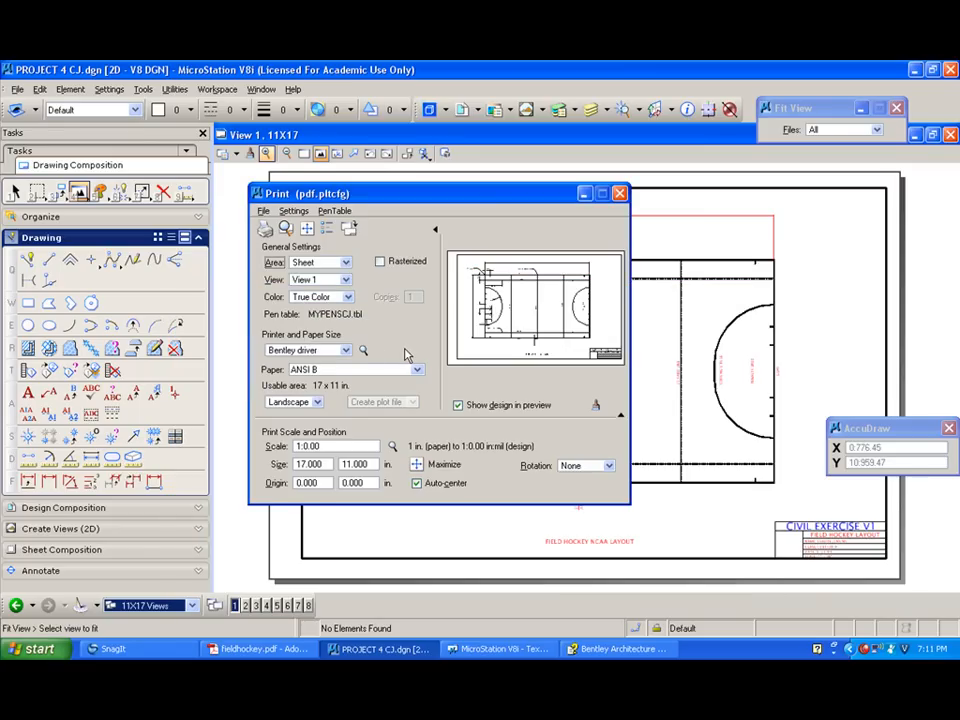
{"action": "left_click", "coordinate": [286, 228]}
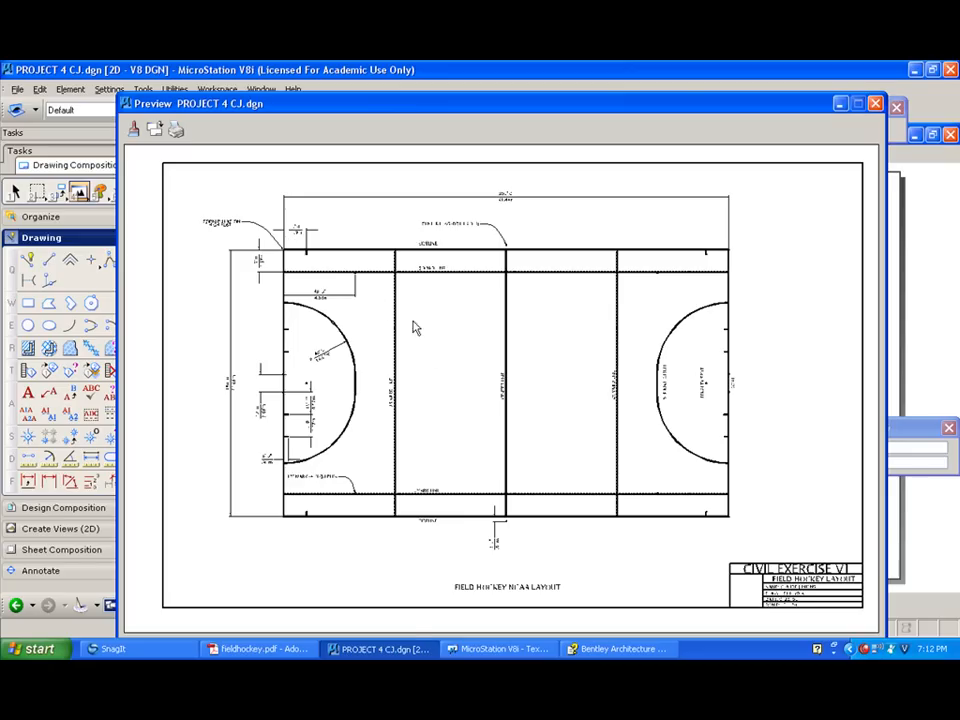
{"action": "left_click", "coordinate": [876, 105]}
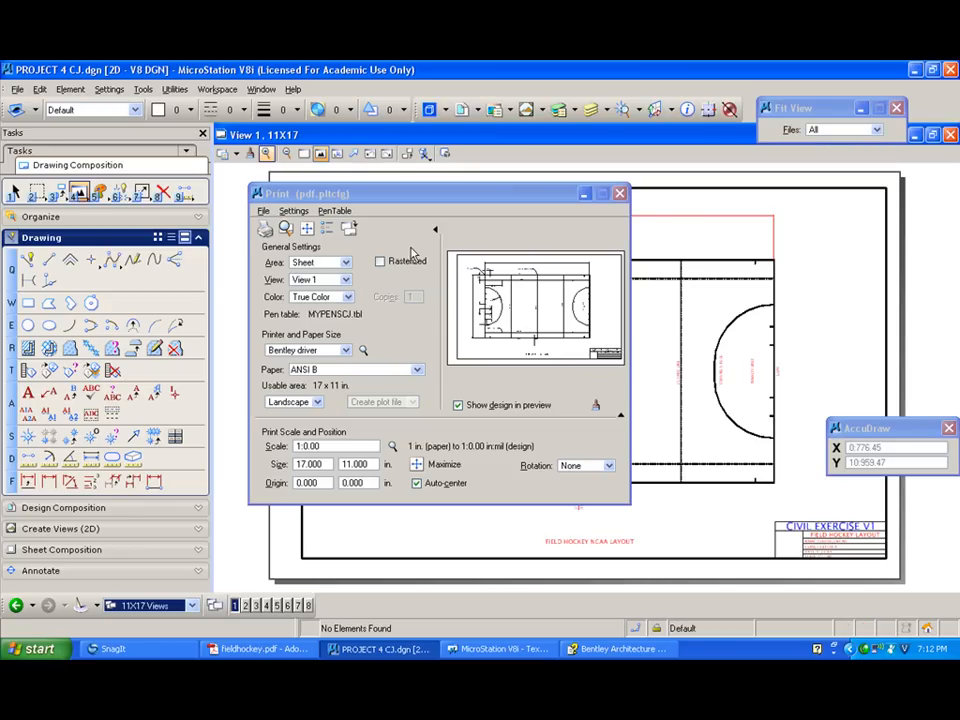
In the PDF printer driver configuration's weight maps, set the print width of design weight 0 to 0.07 mm.
{"action": "left_click", "coordinate": [263, 212]}
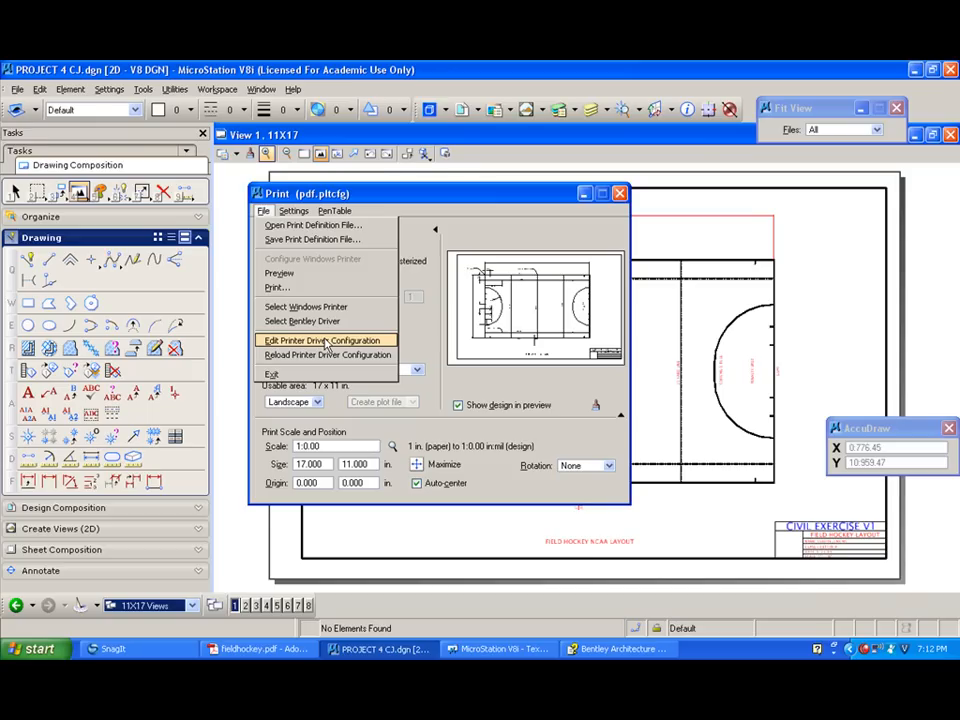
{"action": "left_click", "coordinate": [325, 341]}
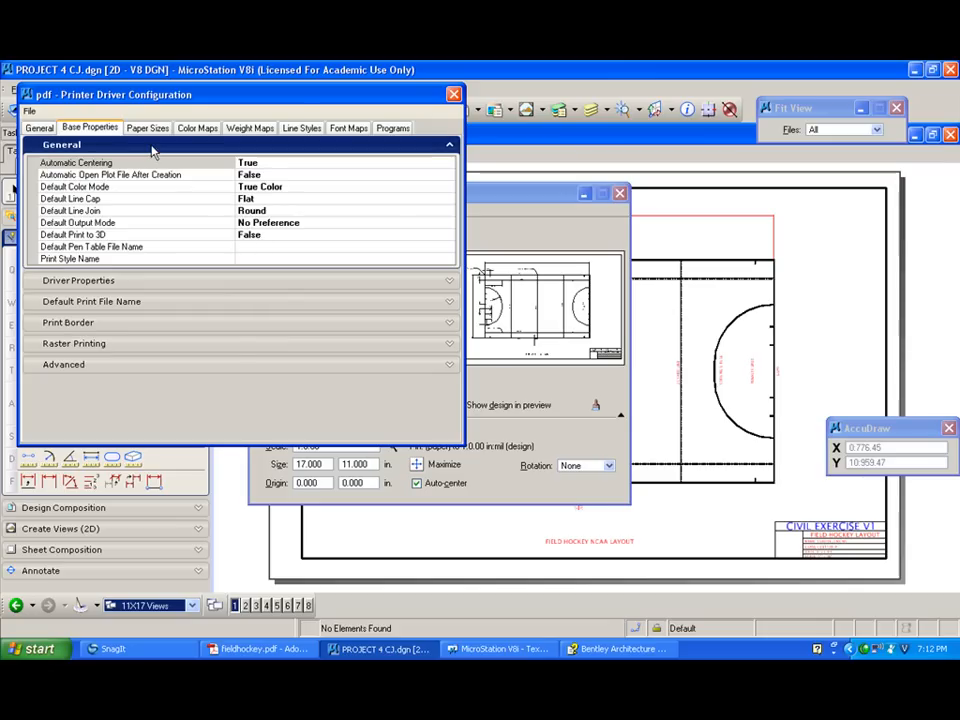
{"action": "left_click", "coordinate": [262, 130]}
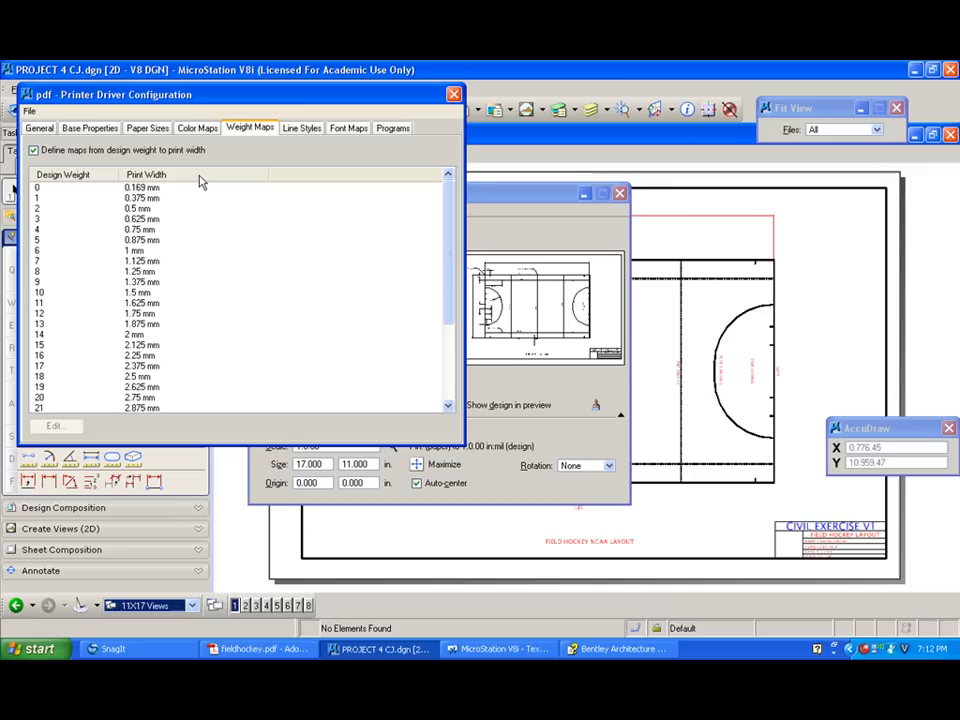
{"action": "left_click", "coordinate": [135, 190]}
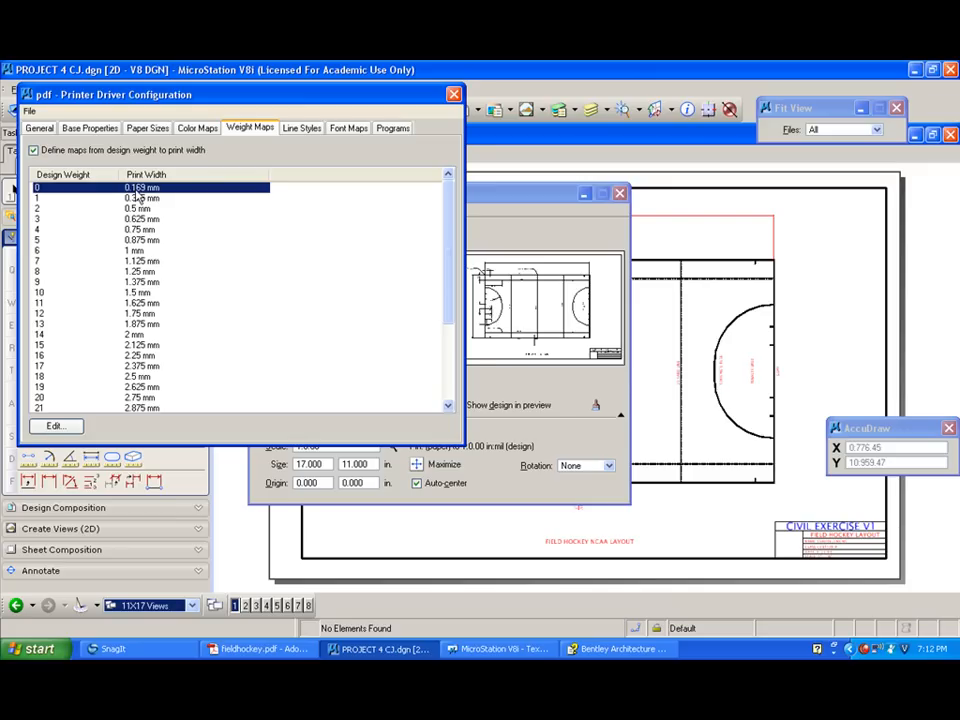
{"action": "double_click", "coordinate": [139, 189]}
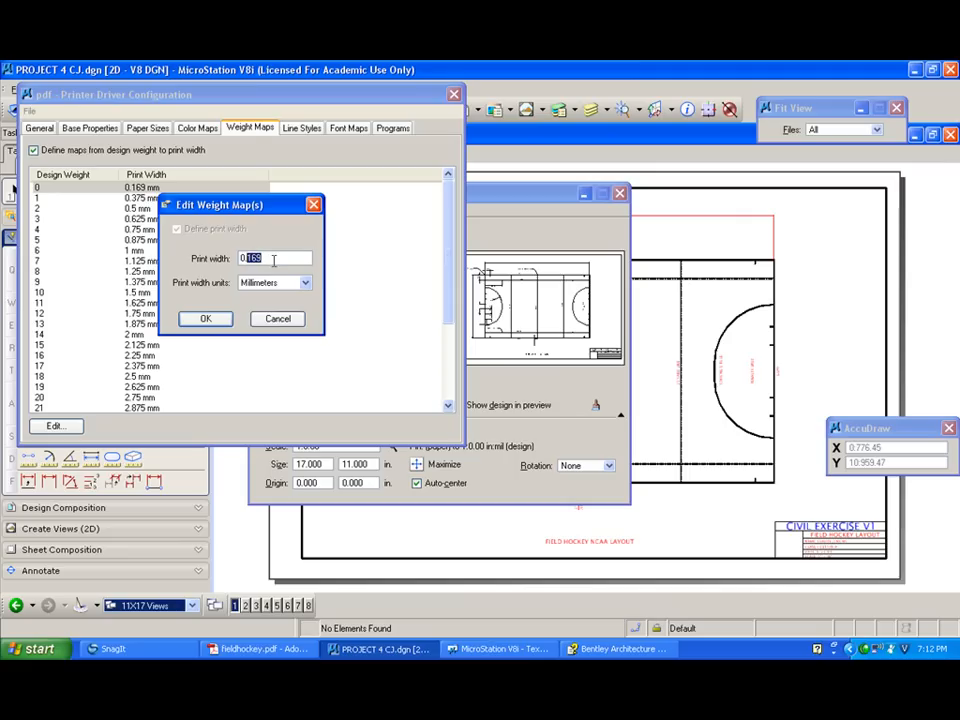
{"action": "type", "text": ".07"}
{"action": "left_click", "coordinate": [205, 318]}
Set the print widths of design weights 1 and 2 to 0.14 mm and 0.21 mm.
{"action": "left_click", "coordinate": [142, 199]}
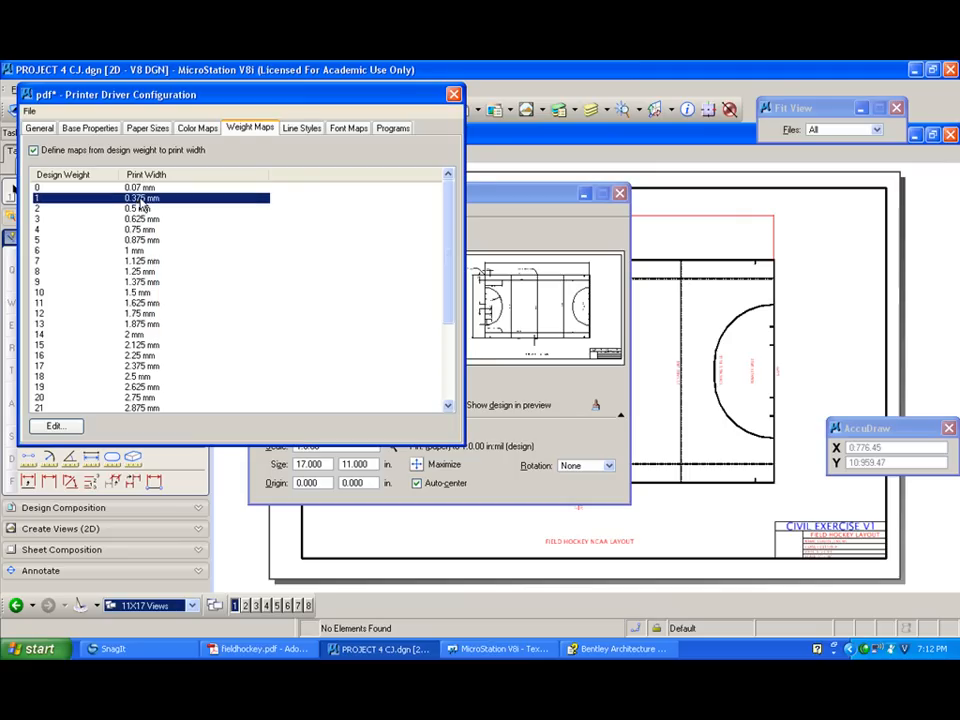
{"action": "double_click", "coordinate": [142, 200]}
{"action": "key", "text": "BackSpace"}
{"action": "type", "text": "0.14"}
{"action": "left_click", "coordinate": [205, 318]}
{"action": "left_click", "coordinate": [140, 208]}
{"action": "double_click", "coordinate": [140, 208]}
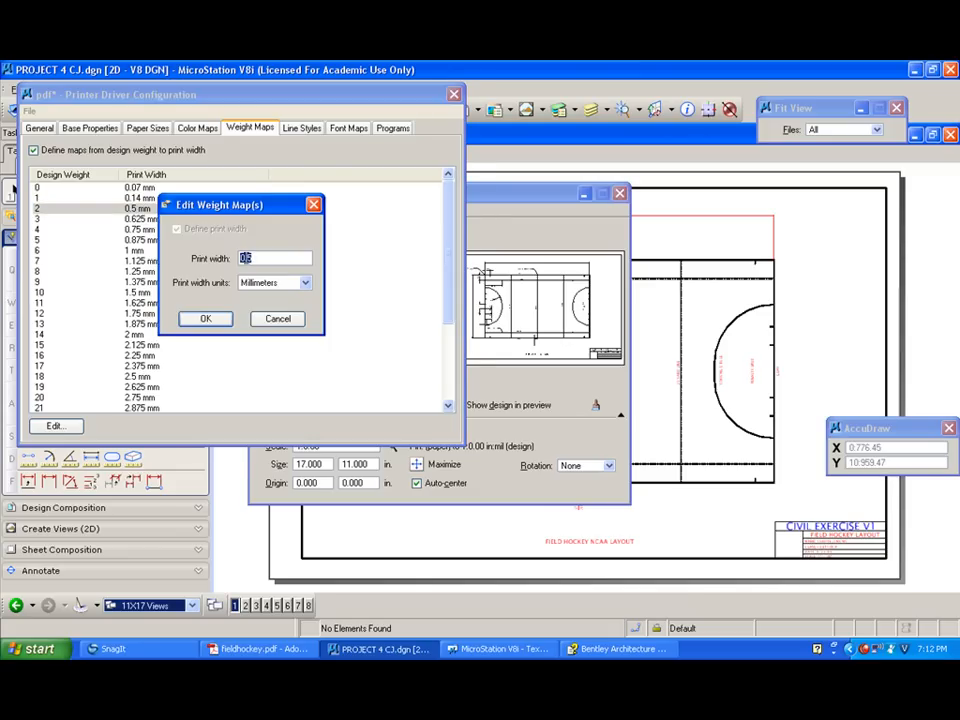
{"action": "type", "text": "0.21"}
{"action": "left_click", "coordinate": [210, 320]}
Set the print widths of design weights 3, 4 and 5 to 0.28, 0.35 and 0.42 mm.
{"action": "double_click", "coordinate": [144, 220]}
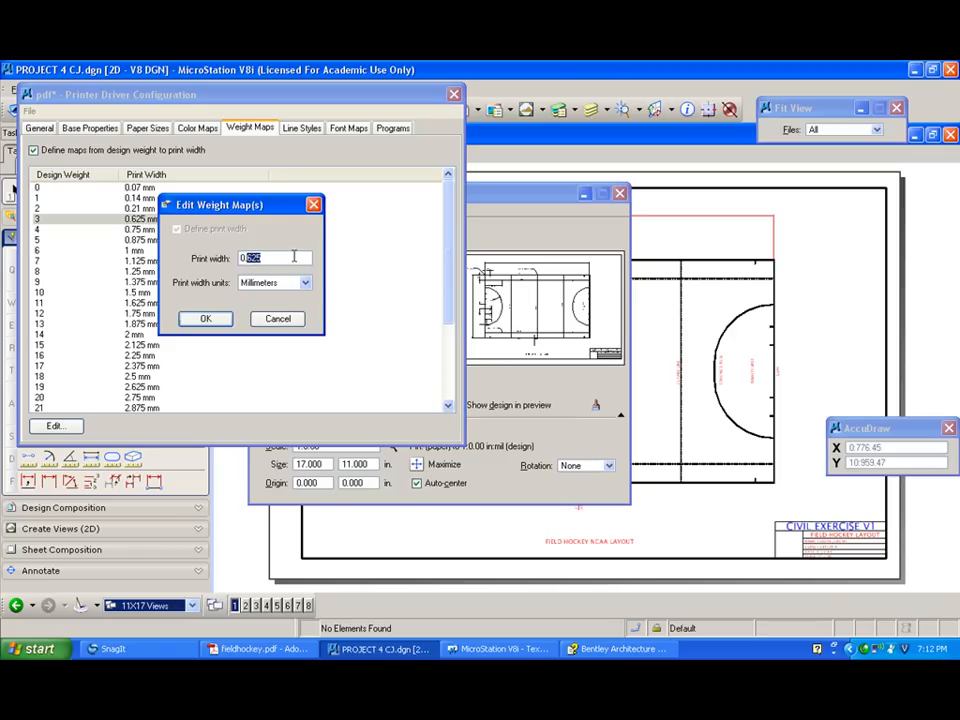
{"action": "left_click", "coordinate": [205, 318]}
{"action": "double_click", "coordinate": [145, 230]}
{"action": "left_click_drag", "start_coordinate": [248, 258], "coordinate": [284, 258]}
{"action": "type", "text": "35"}
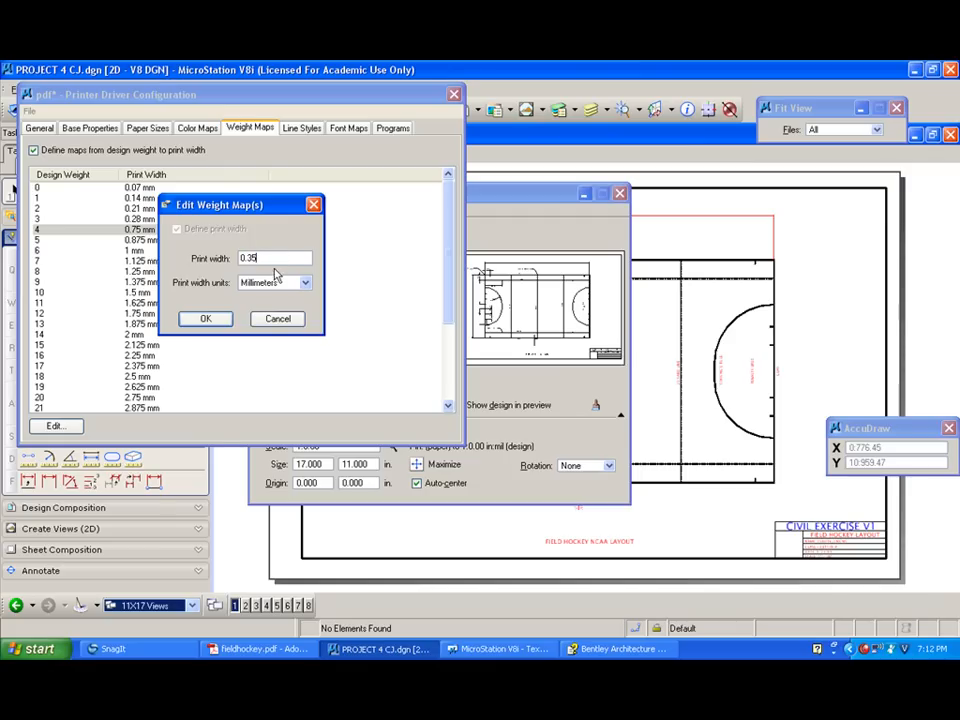
{"action": "left_click", "coordinate": [206, 320]}
{"action": "double_click", "coordinate": [145, 240]}
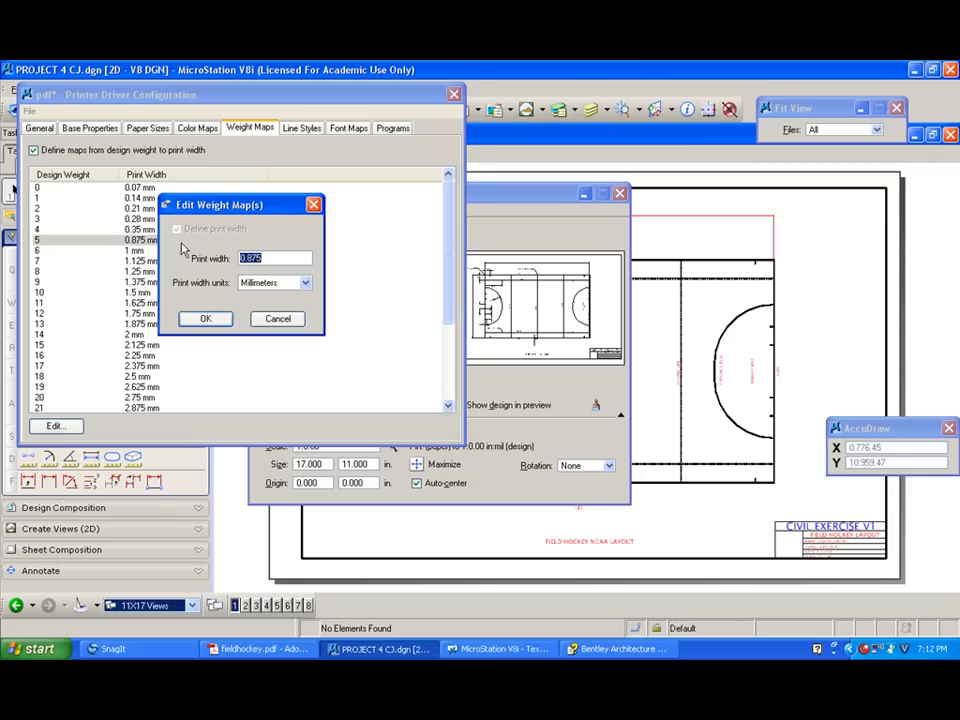
{"action": "left_click_drag", "start_coordinate": [246, 258], "coordinate": [292, 260]}
{"action": "type", "text": "42"}
{"action": "left_click", "coordinate": [205, 318]}
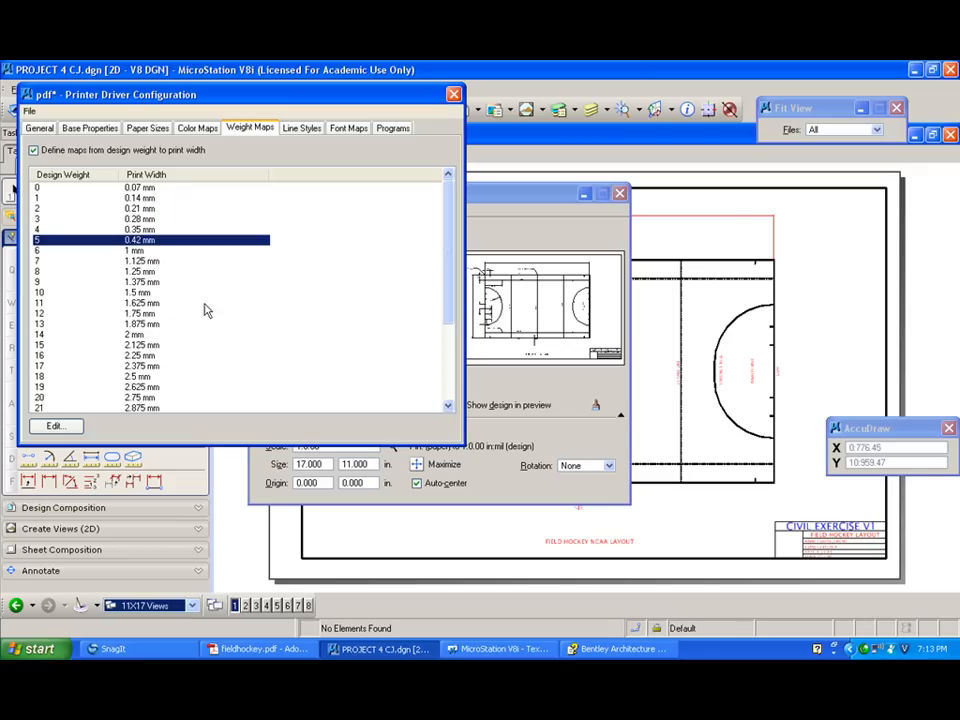
Save the edited printer driver configuration as pdfCJ.pltcfg in the UTILITIES folder of CET120CJ in My Documents, and close the configuration editor.
{"action": "left_click", "coordinate": [29, 110]}
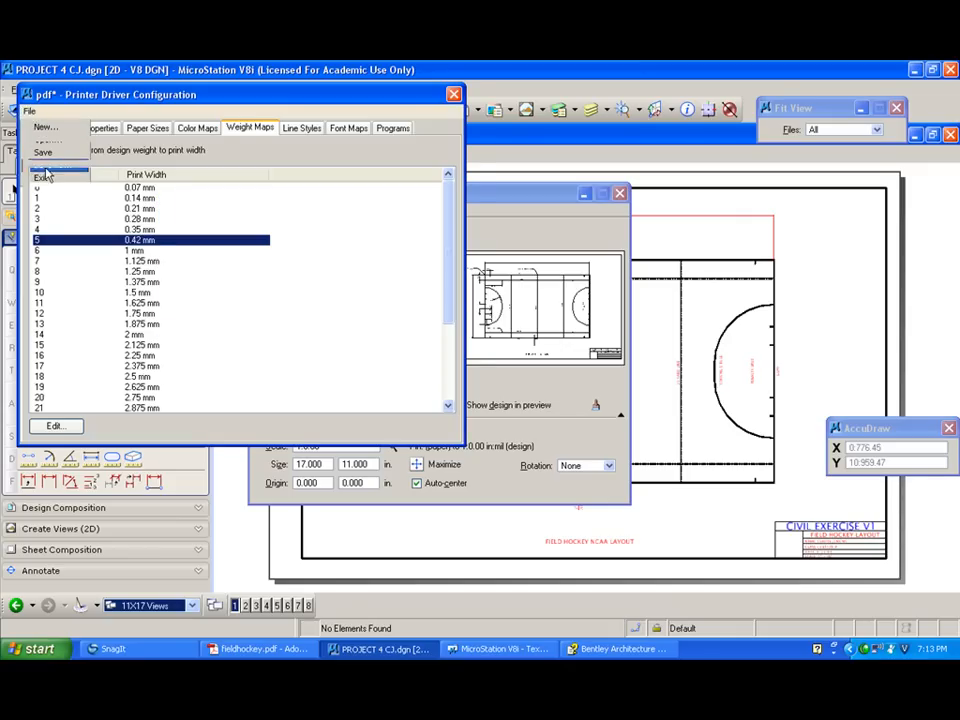
{"action": "left_click", "coordinate": [45, 163]}
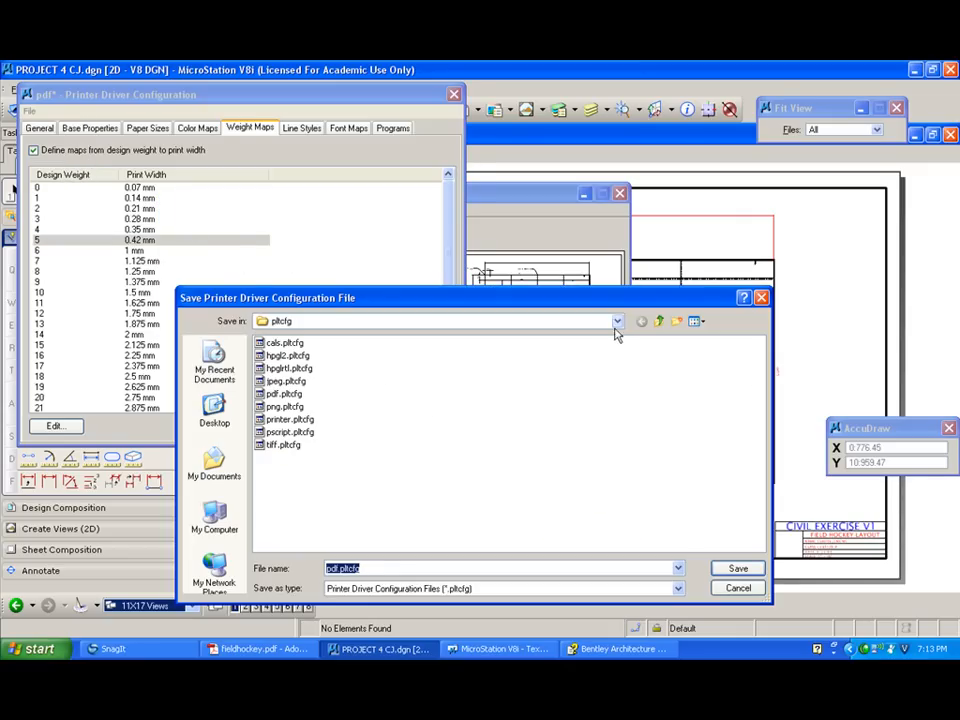
{"action": "left_click", "coordinate": [614, 324]}
{"action": "left_click", "coordinate": [618, 322]}
{"action": "left_click", "coordinate": [615, 316]}
{"action": "left_click", "coordinate": [596, 285]}
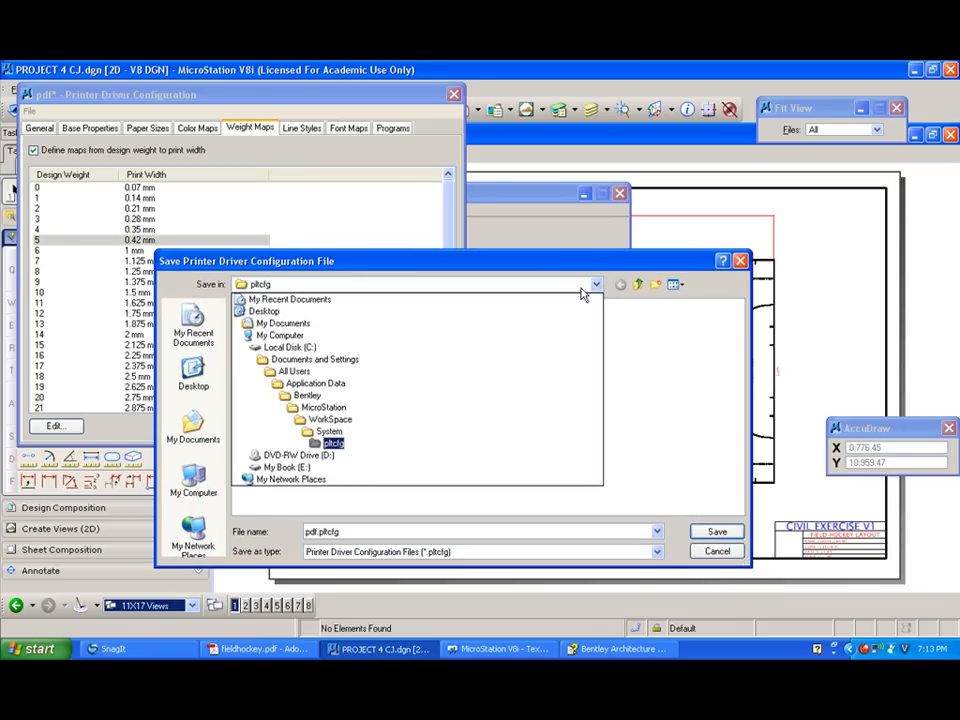
{"action": "left_click", "coordinate": [298, 323]}
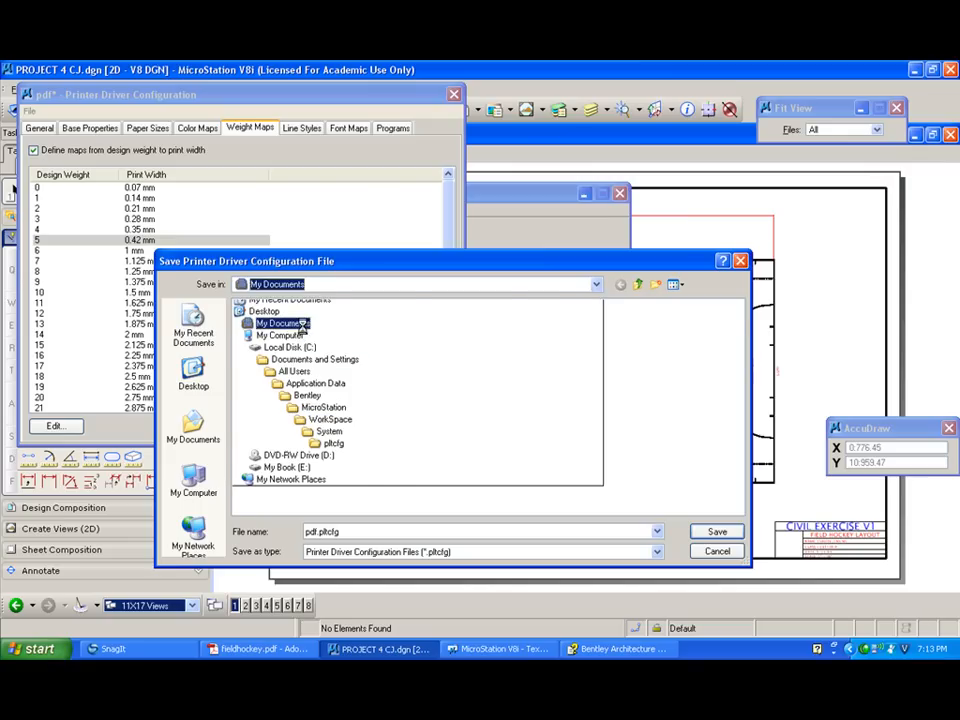
{"action": "double_click", "coordinate": [255, 408]}
{"action": "double_click", "coordinate": [258, 357]}
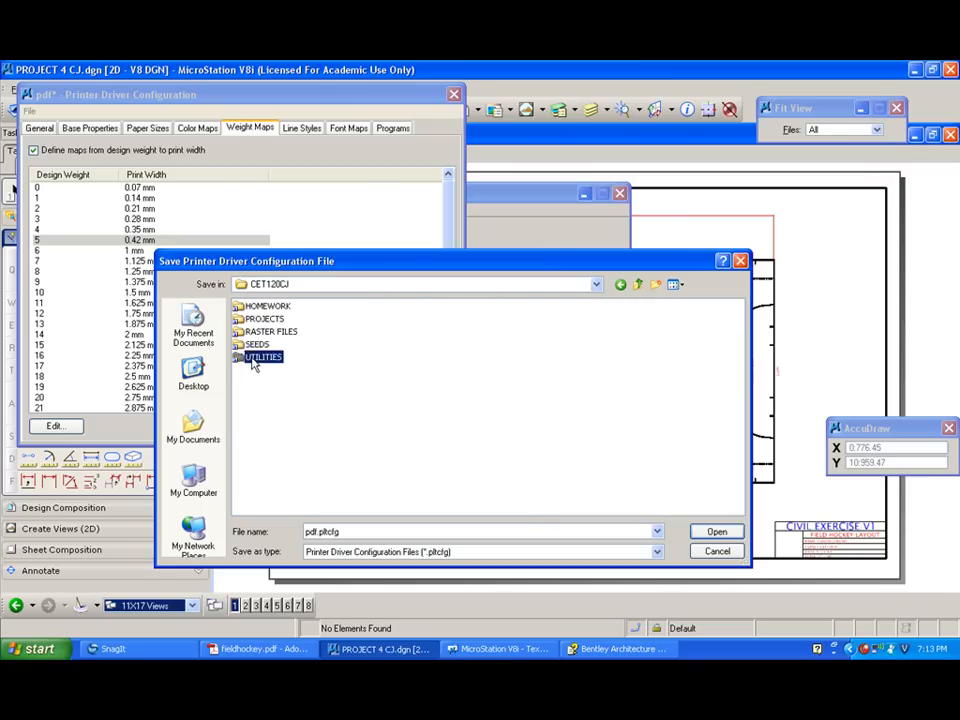
{"action": "double_click", "coordinate": [315, 532]}
{"action": "left_click", "coordinate": [345, 532]}
{"action": "type", "text": "CJ"}
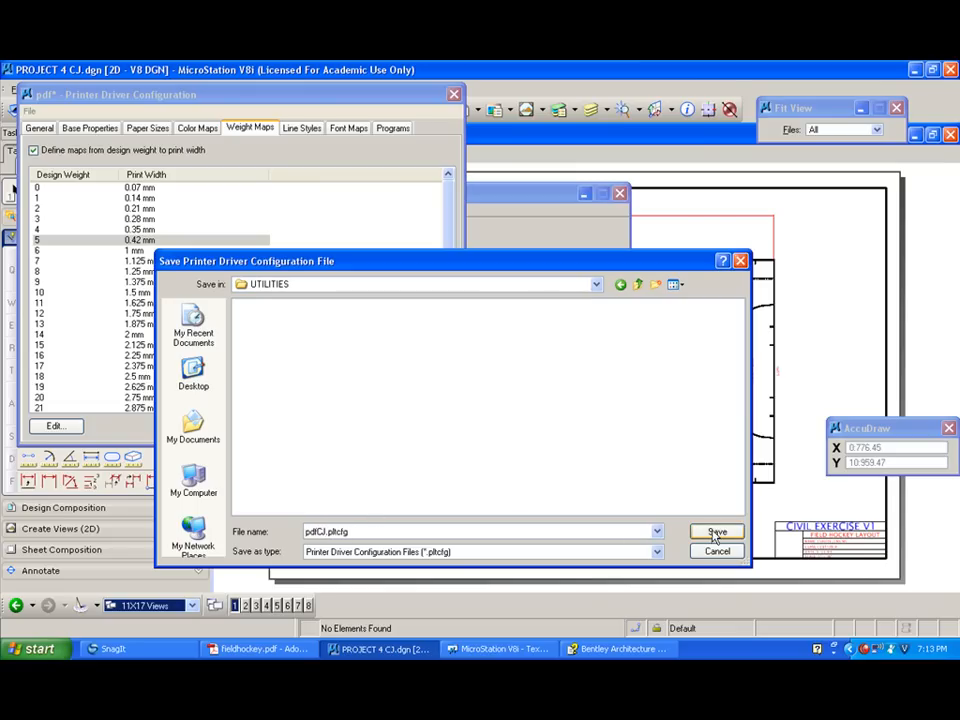
{"action": "left_click", "coordinate": [717, 531]}
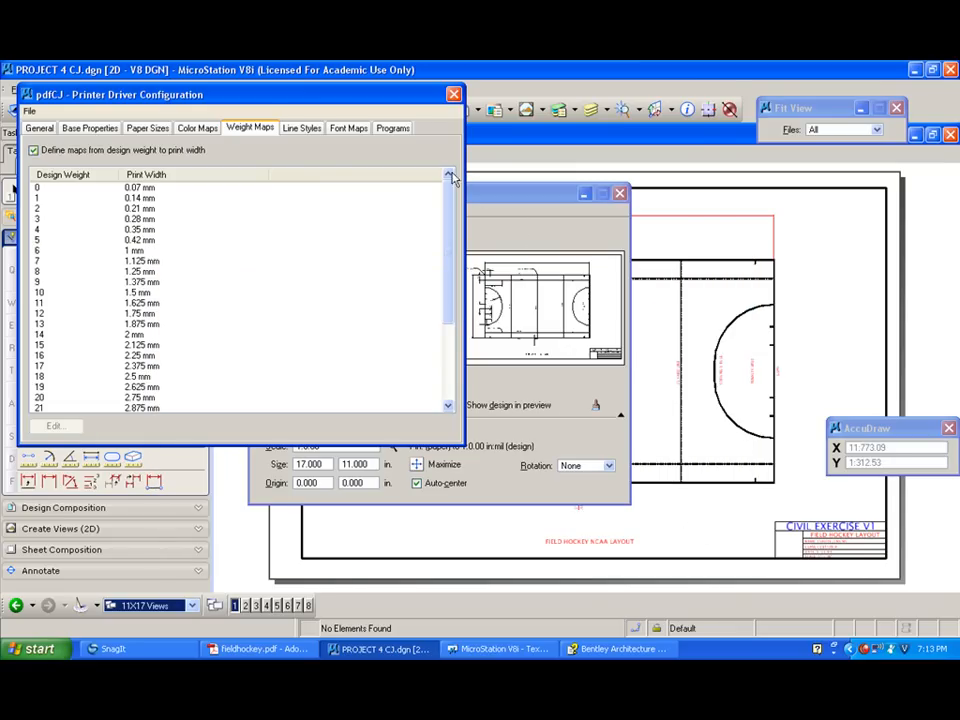
{"action": "left_click", "coordinate": [454, 94]}
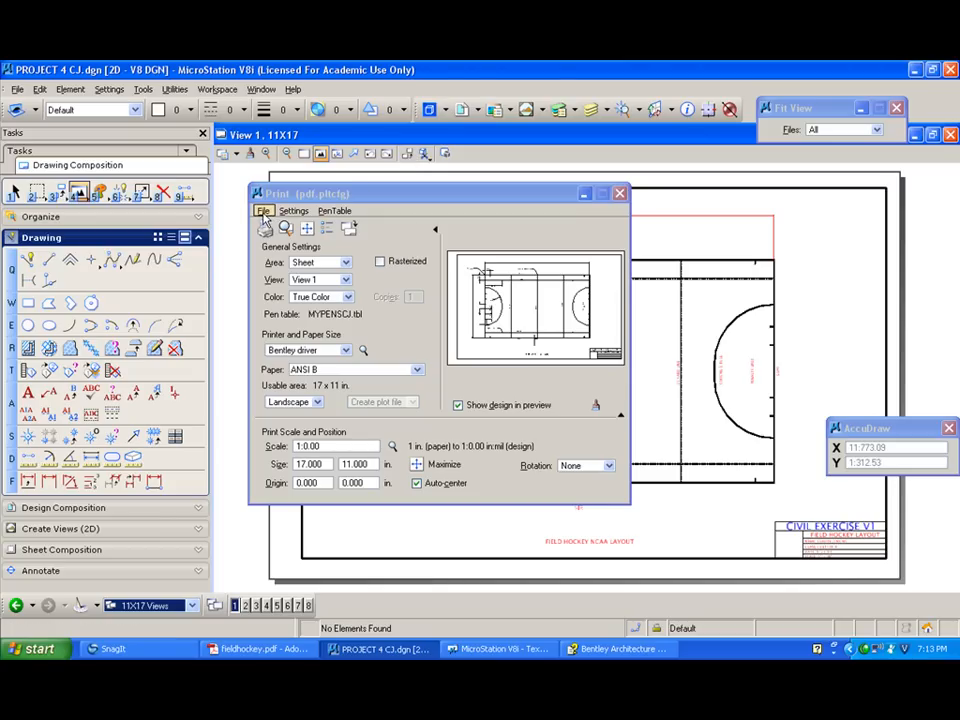
Load pdfCJ.pltcfg from the CET120CJ UTILITIES folder as the Bentley printer driver and check the full-size print preview.
{"action": "left_click", "coordinate": [263, 211]}
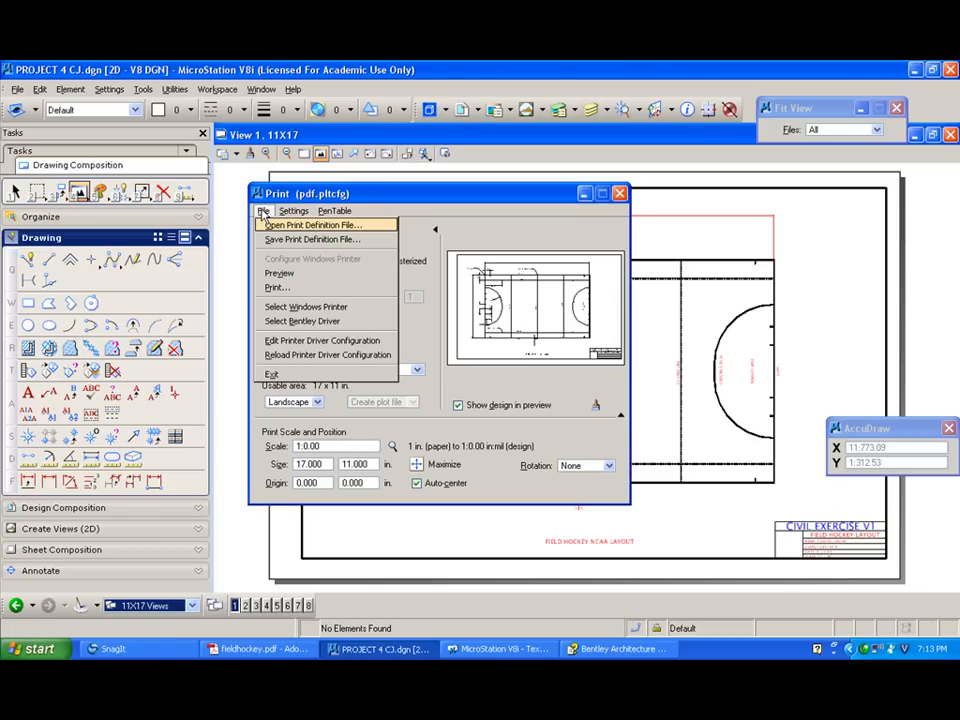
{"action": "left_click", "coordinate": [285, 321]}
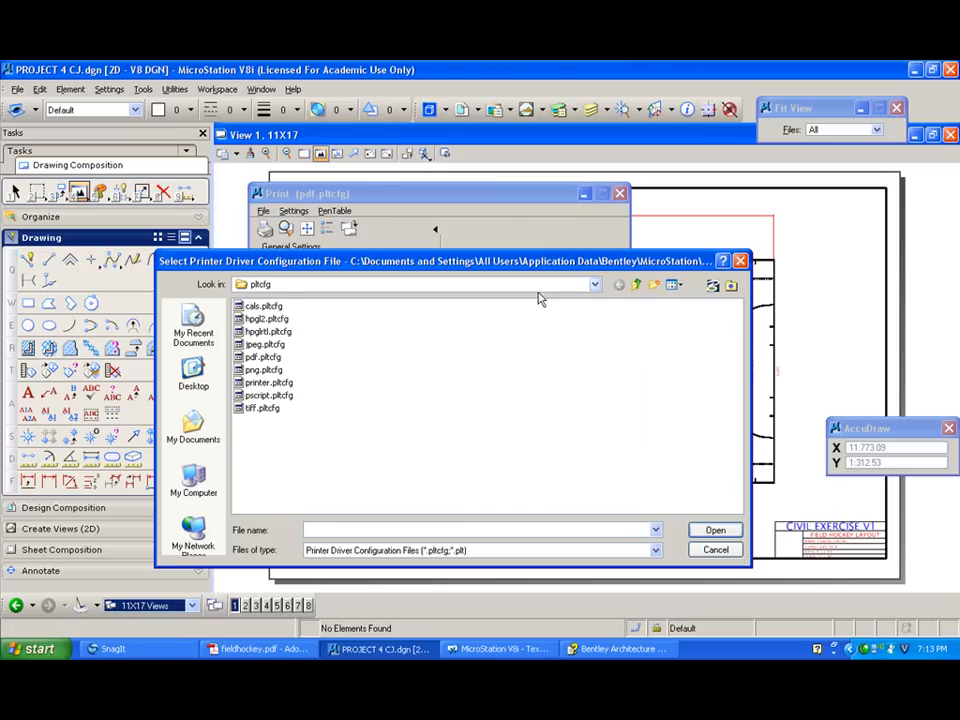
{"action": "left_click", "coordinate": [595, 284]}
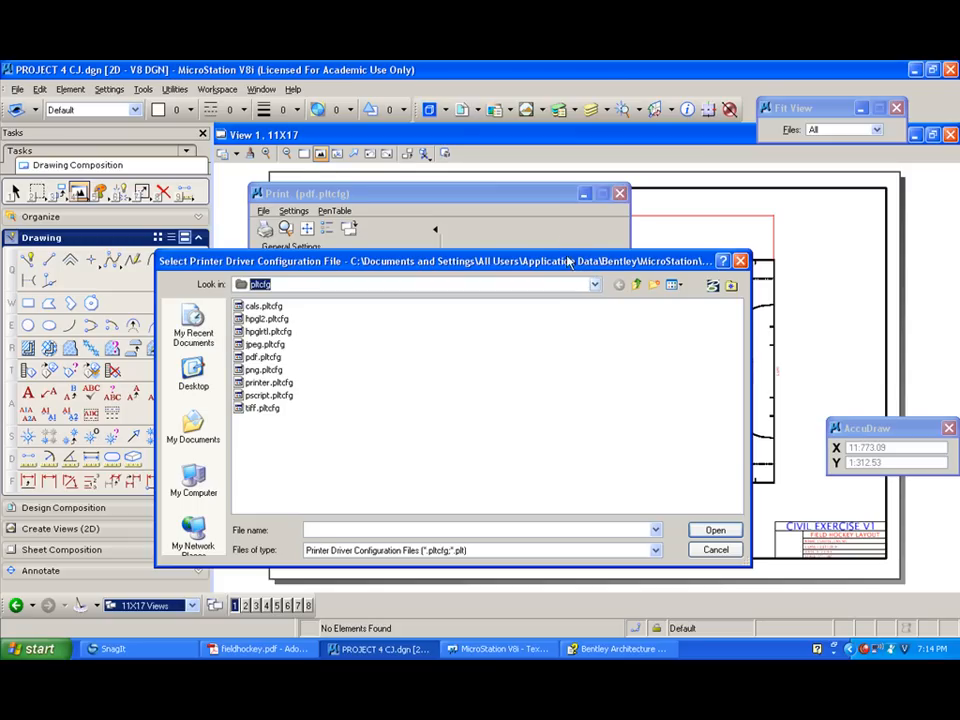
{"action": "left_click", "coordinate": [568, 284]}
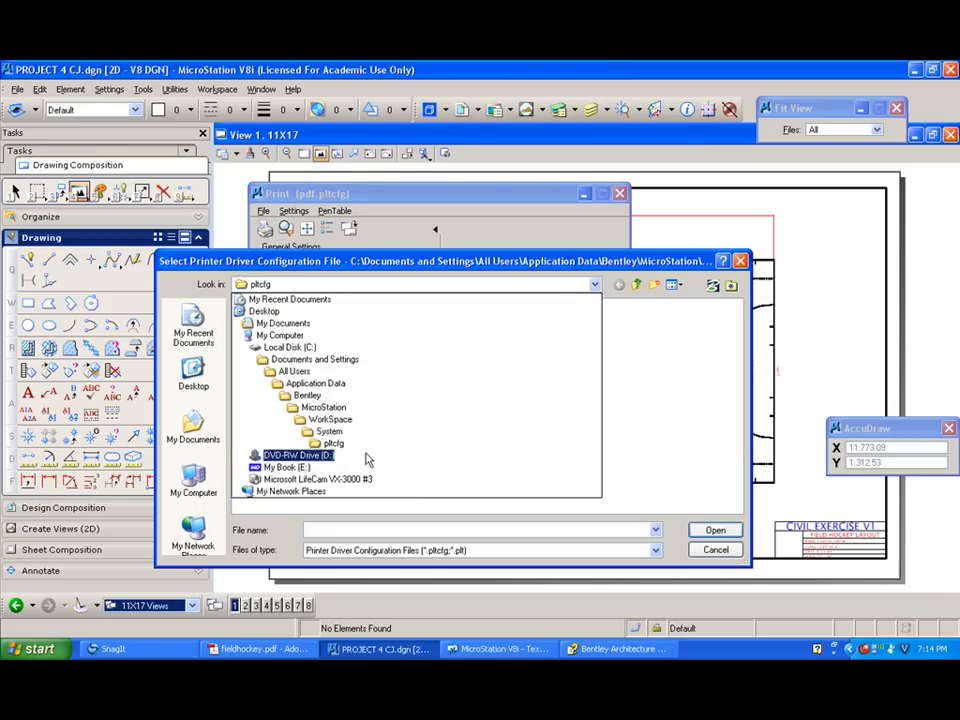
{"action": "left_click", "coordinate": [285, 323]}
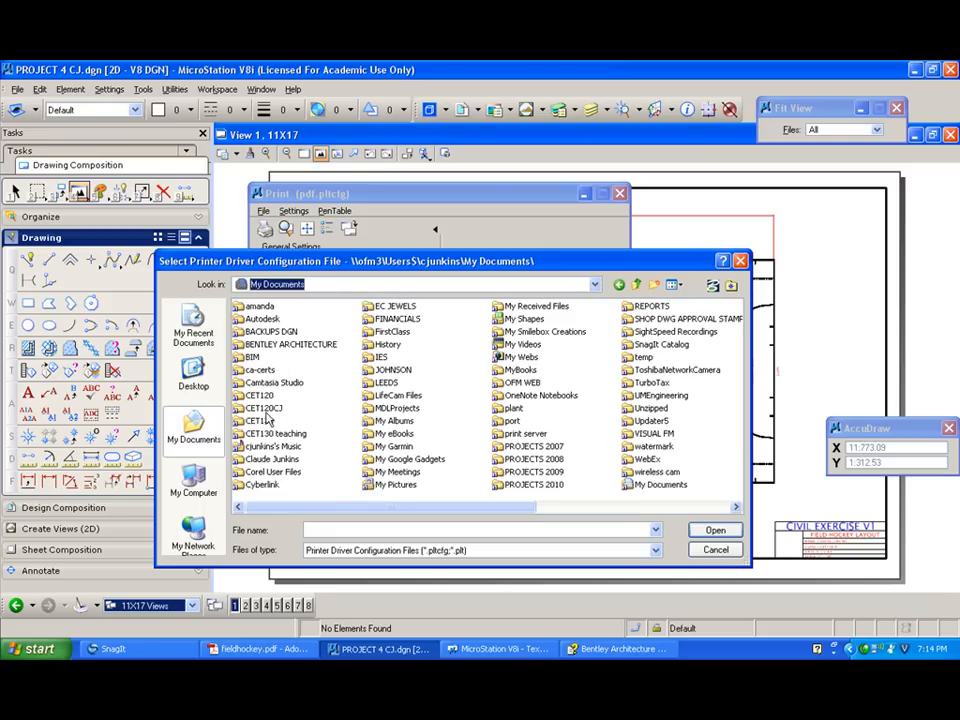
{"action": "double_click", "coordinate": [265, 409]}
{"action": "double_click", "coordinate": [261, 359]}
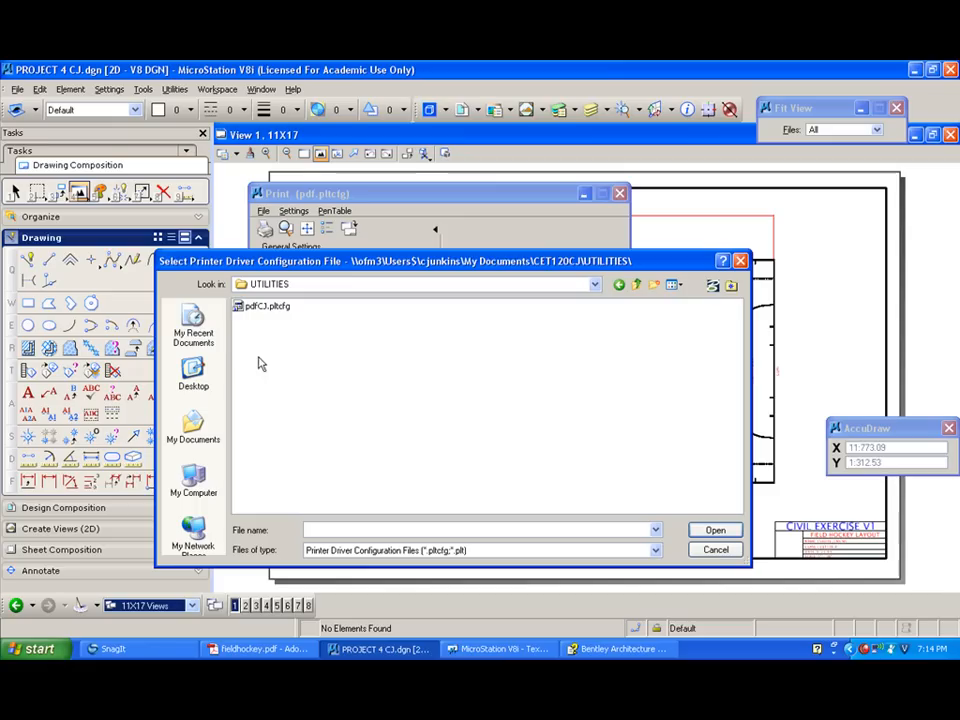
{"action": "left_click", "coordinate": [262, 307]}
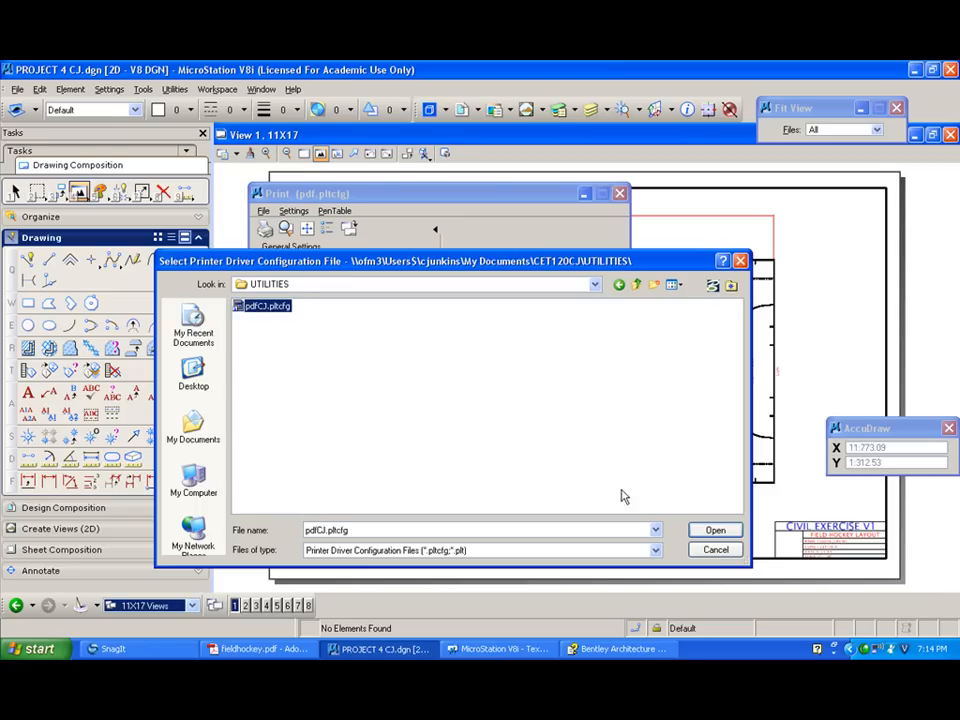
{"action": "left_click", "coordinate": [715, 530]}
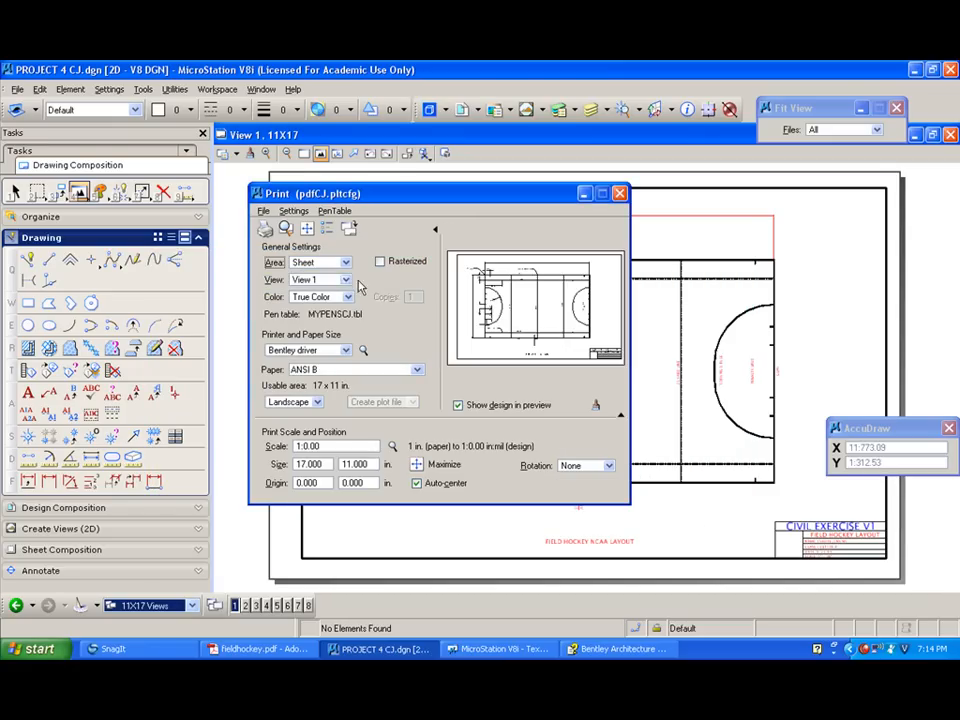
{"action": "left_click", "coordinate": [286, 228]}
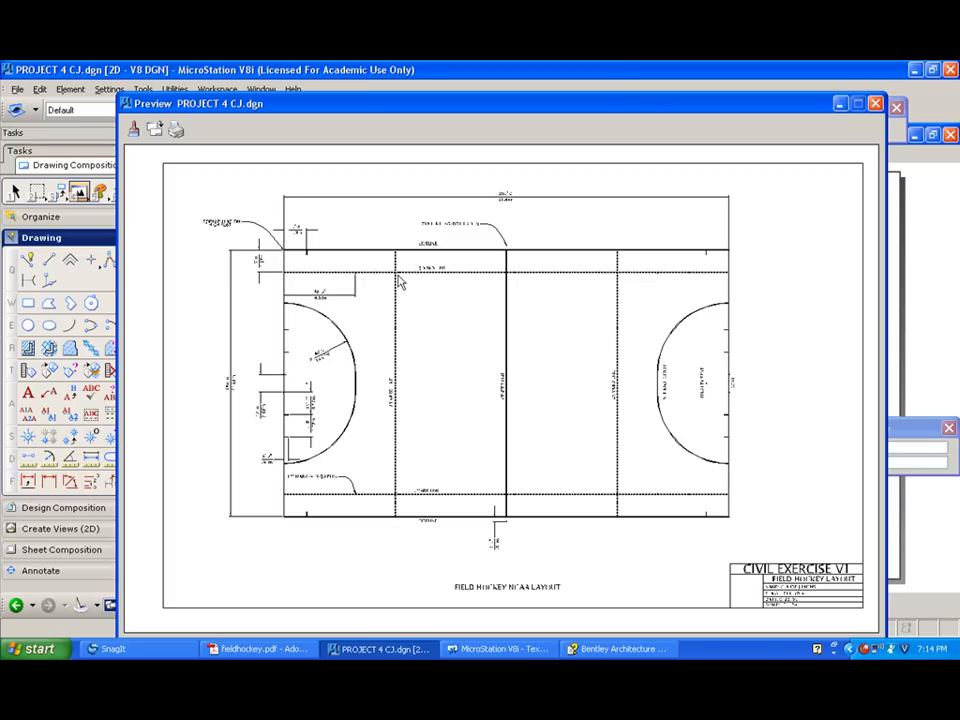
{"action": "left_click", "coordinate": [875, 105]}
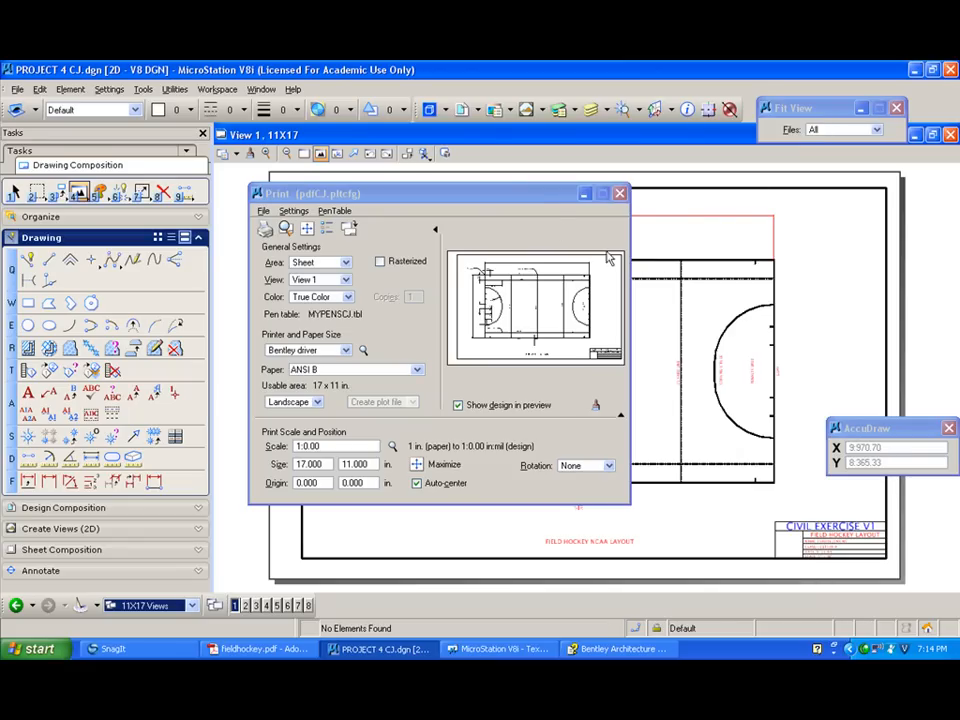
Send the sheet to print and choose the HOMEWORK folder of CET120CJ in My Documents as the output location.
{"action": "mouse_move", "coordinate": [540, 197]}
{"action": "left_mouse_down"}
{"action": "mouse_move", "coordinate": [300, 272]}
{"action": "mouse_move", "coordinate": [440, 266]}
{"action": "mouse_move", "coordinate": [542, 283]}
{"action": "mouse_move", "coordinate": [558, 306]}
{"action": "mouse_move", "coordinate": [557, 236]}
{"action": "left_mouse_up"}
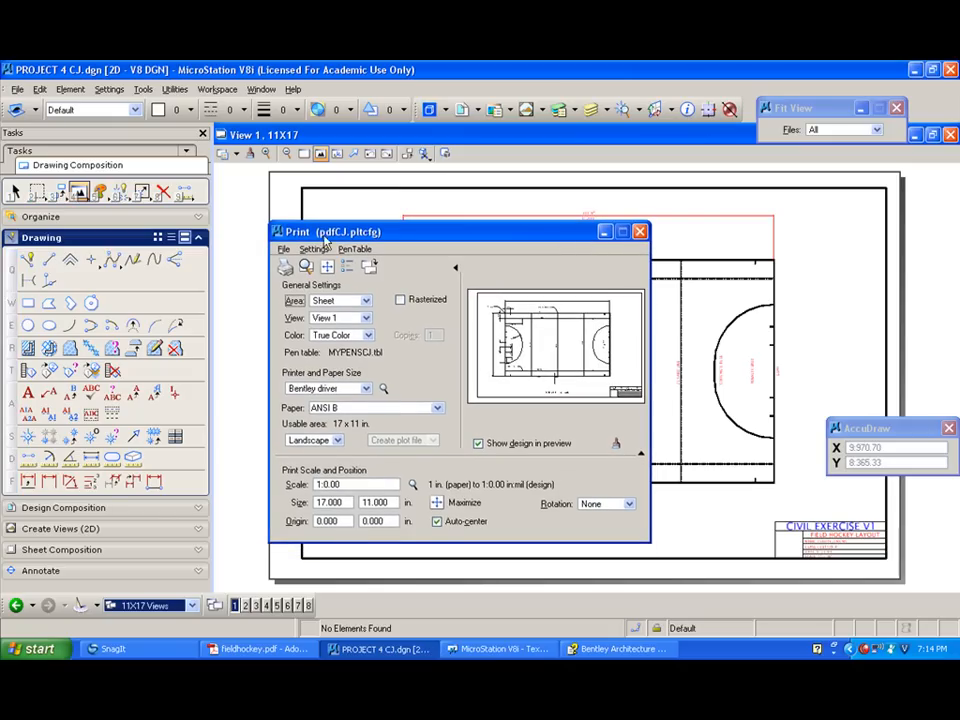
{"action": "left_click", "coordinate": [285, 264]}
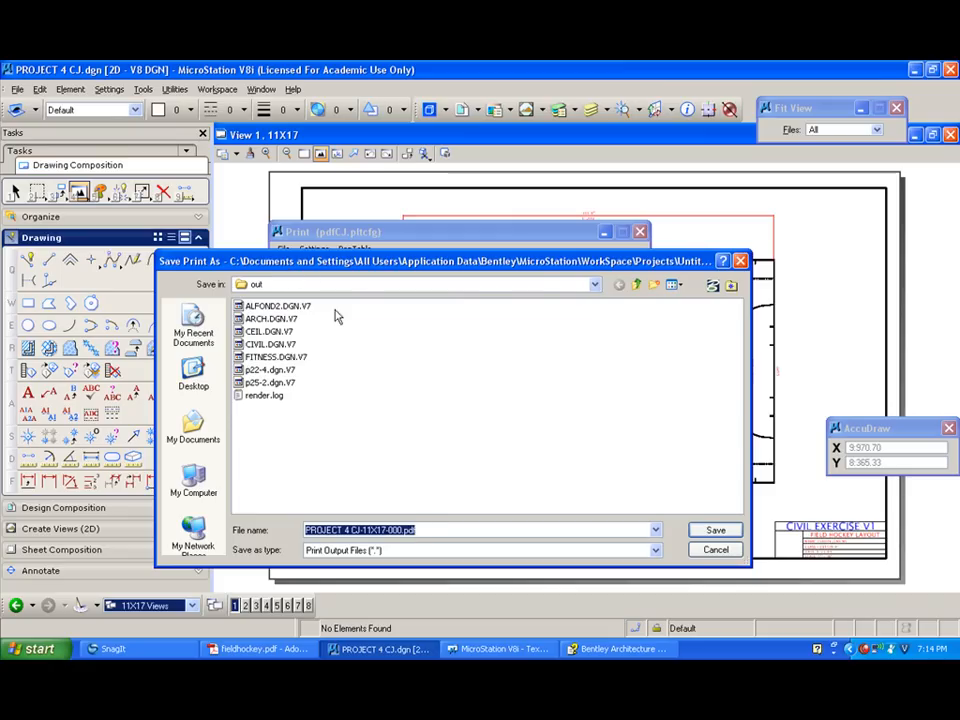
{"action": "left_click", "coordinate": [595, 286]}
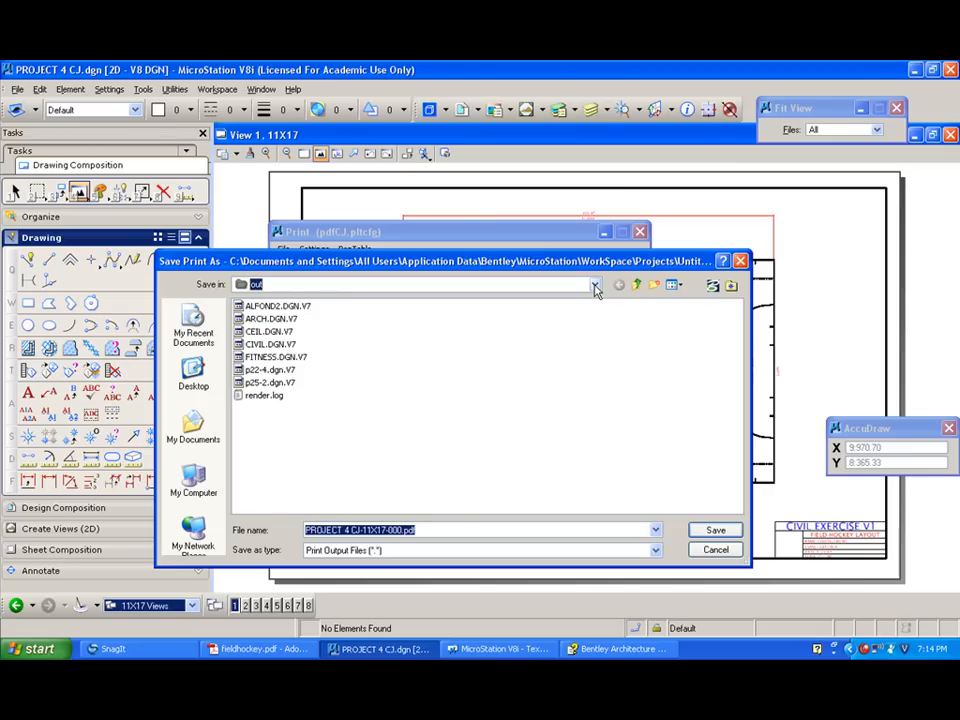
{"action": "left_click", "coordinate": [594, 285]}
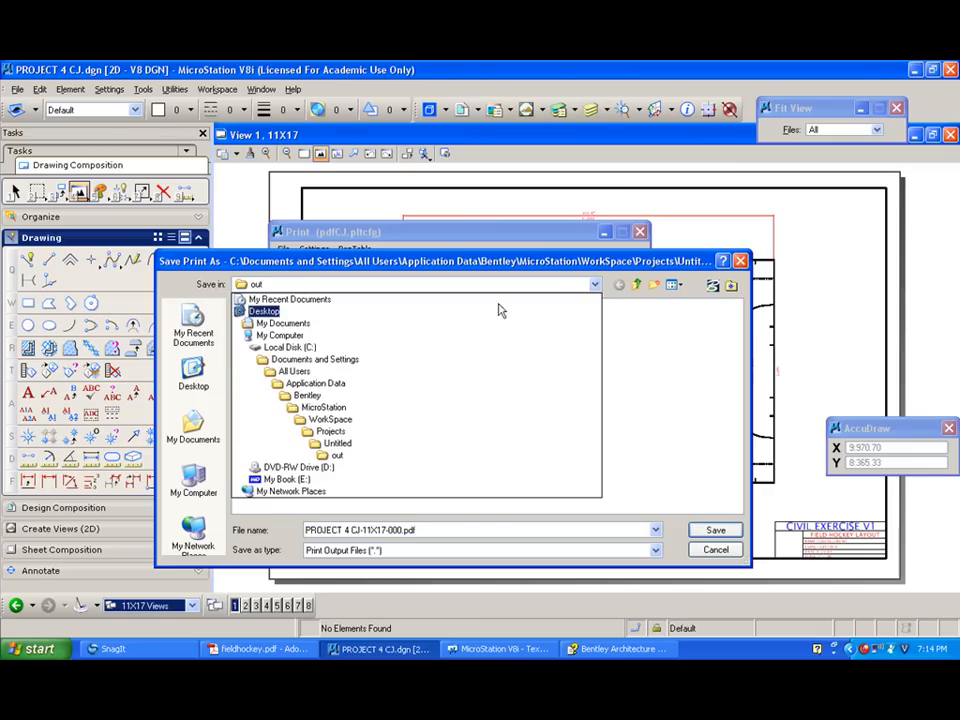
{"action": "left_click", "coordinate": [308, 328]}
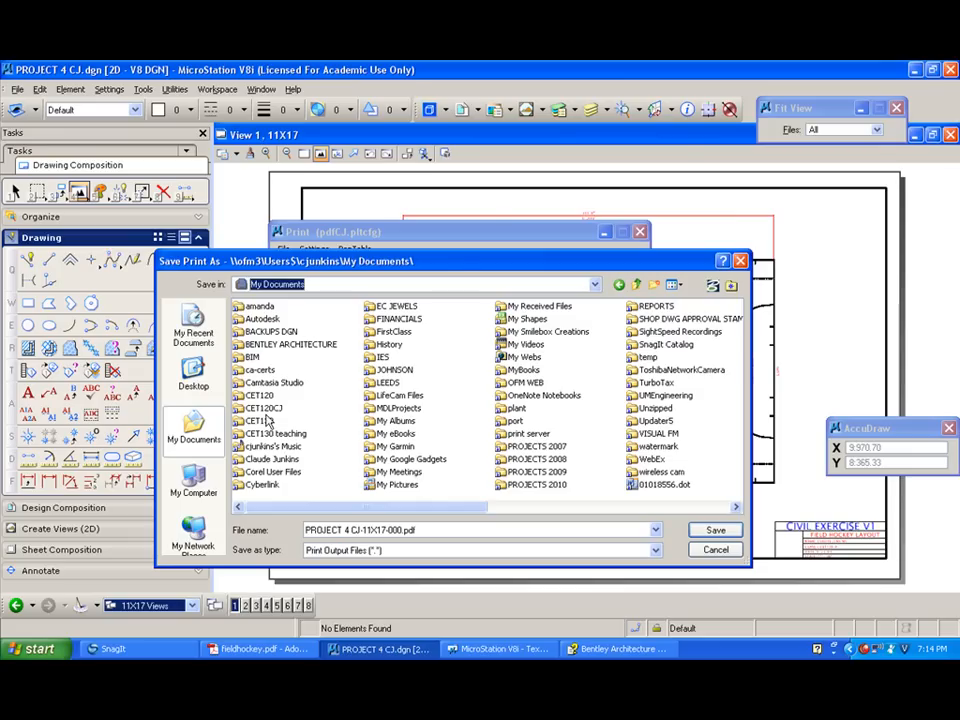
{"action": "double_click", "coordinate": [268, 416]}
{"action": "double_click", "coordinate": [265, 306]}
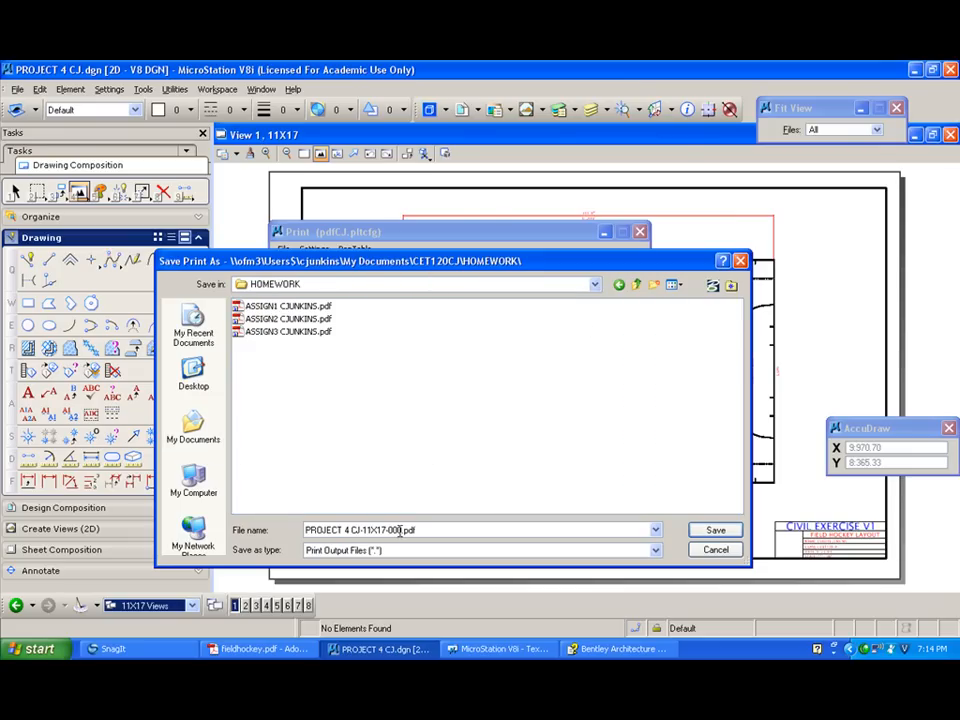
Save the print as a PDF named ASSIGN4 plus the student's name, following the existing ASSIGN3 file's name, and close the Print dialog.
{"action": "left_click", "coordinate": [399, 531]}
{"action": "double_click", "coordinate": [400, 531]}
{"action": "left_click_drag", "start_coordinate": [403, 531], "coordinate": [298, 531]}
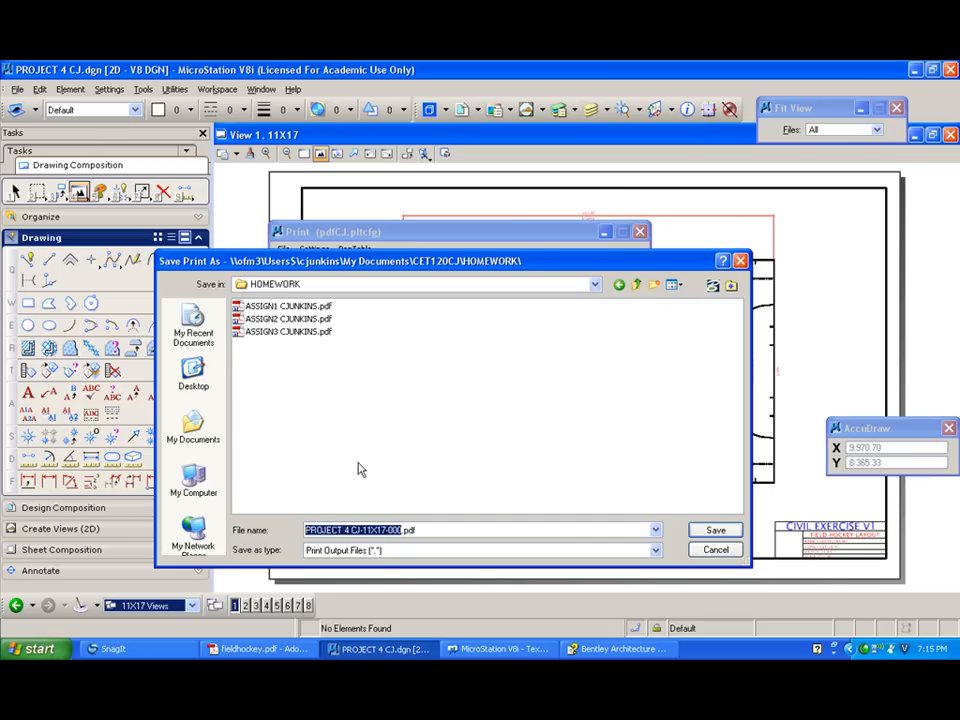
{"action": "left_click", "coordinate": [281, 332]}
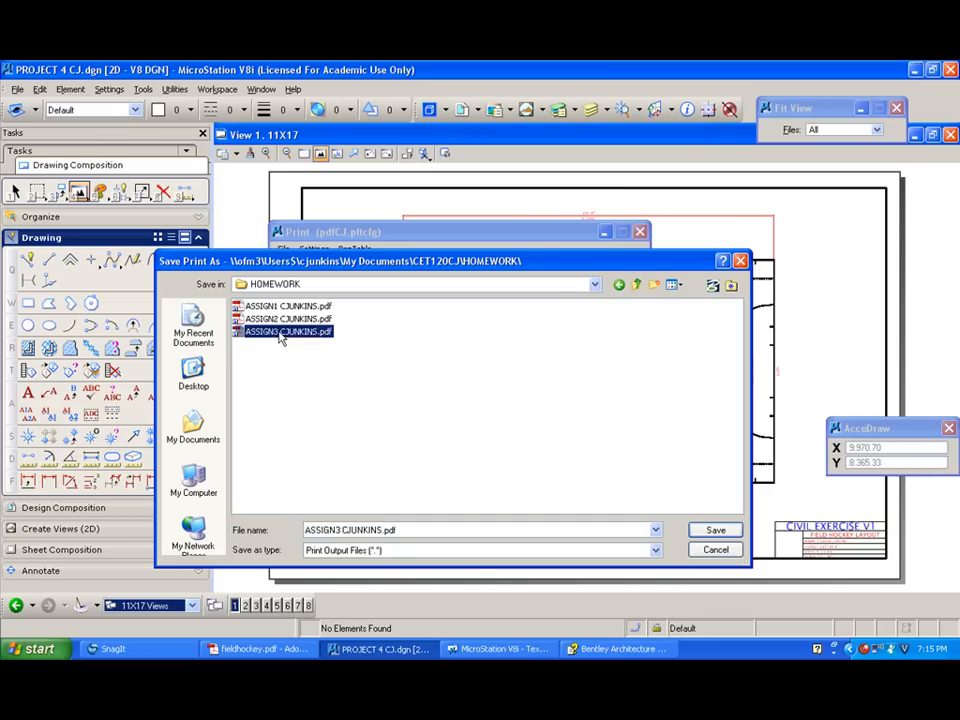
{"action": "left_click", "coordinate": [337, 530]}
{"action": "left_click", "coordinate": [337, 530]}
{"action": "key", "text": "BackSpace"}
{"action": "type", "text": "4"}
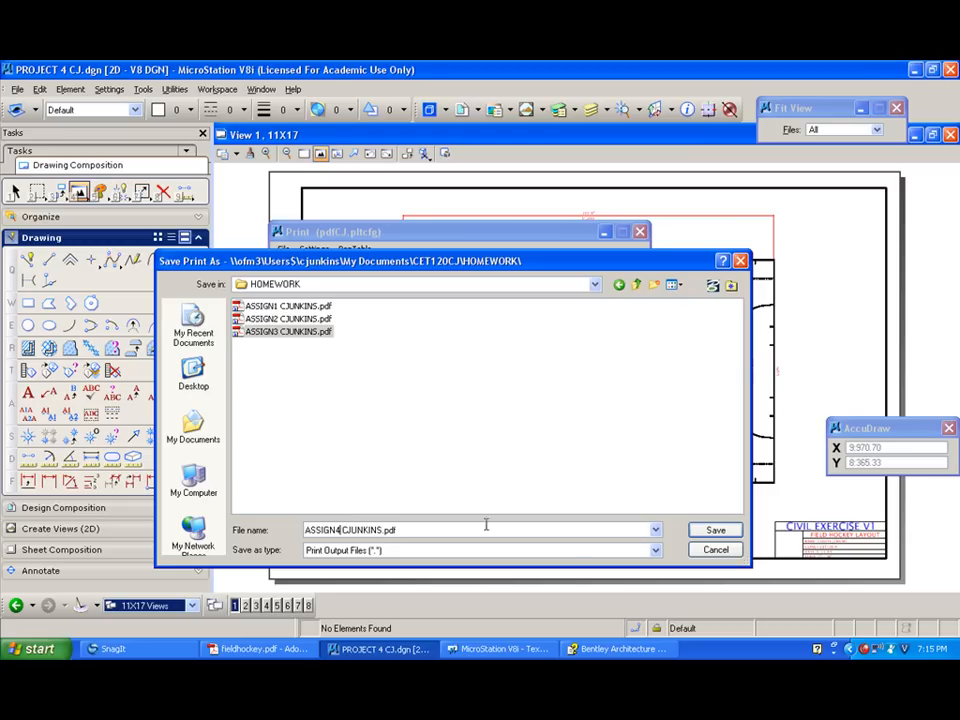
{"action": "left_click", "coordinate": [716, 531]}
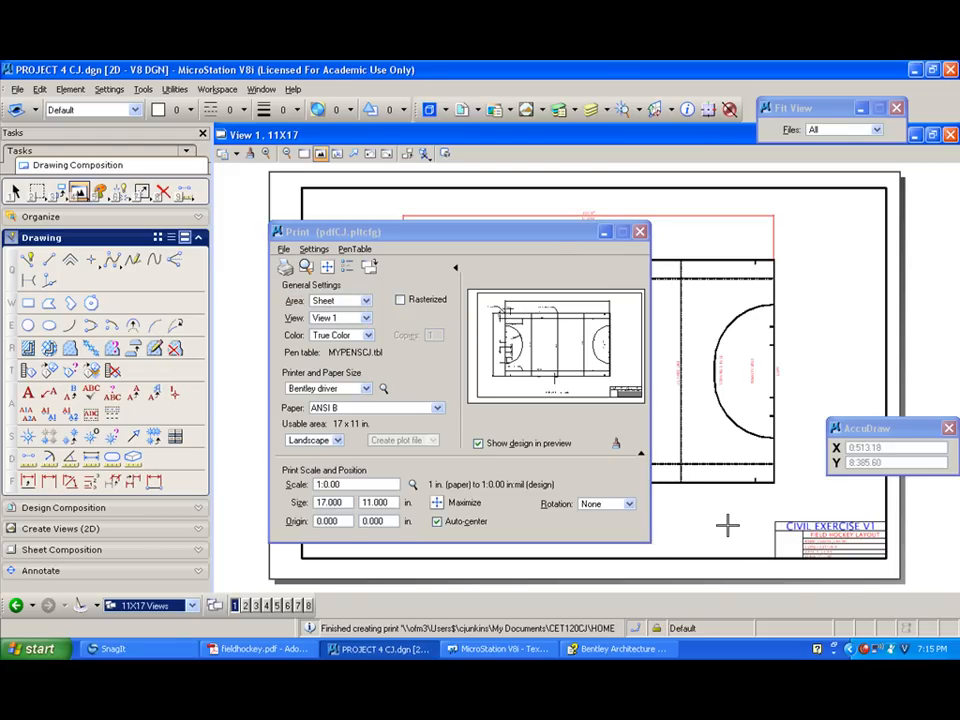
{"action": "left_click", "coordinate": [640, 231]}
Minimize MicroStation and its text window, switch to fieldhockey.pdf in Adobe Acrobat and fit the page to the window.
{"action": "left_click", "coordinate": [919, 71]}
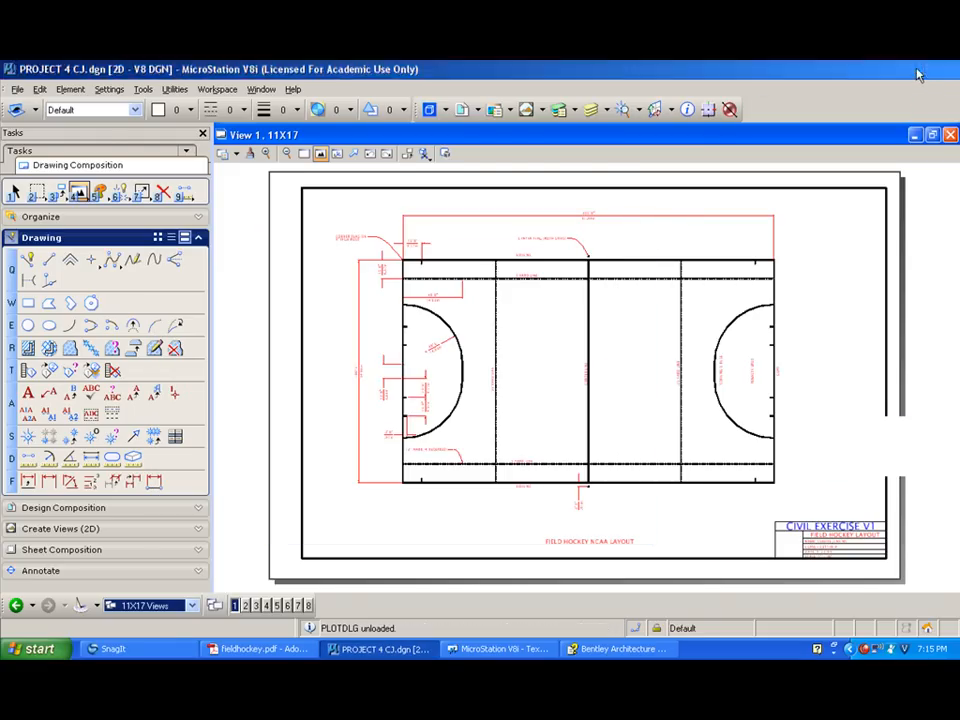
{"action": "left_click", "coordinate": [437, 110]}
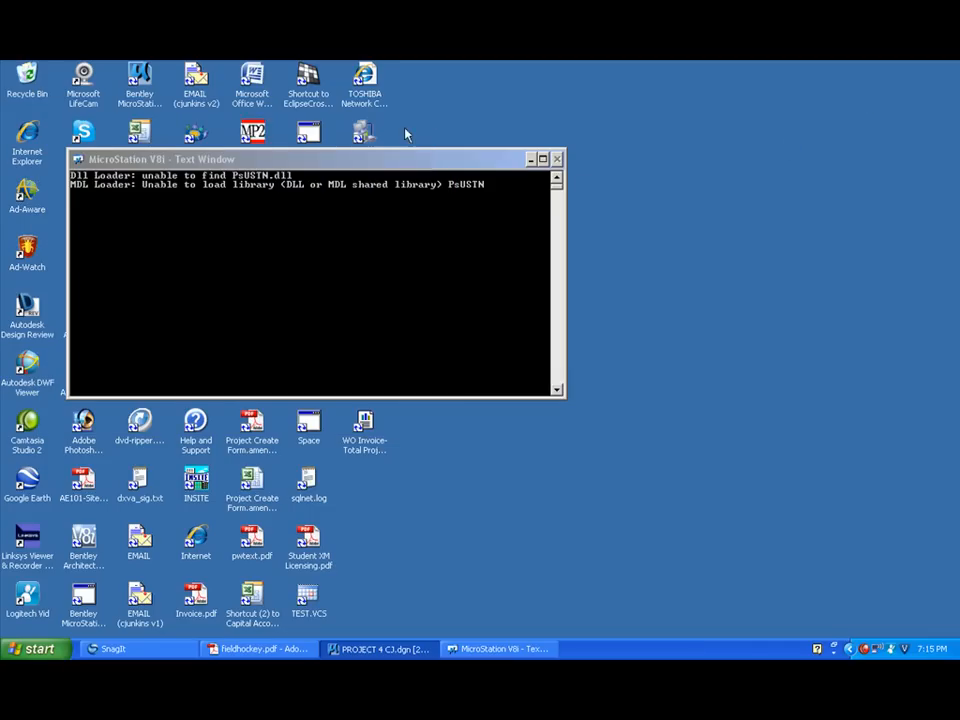
{"action": "left_click", "coordinate": [532, 159]}
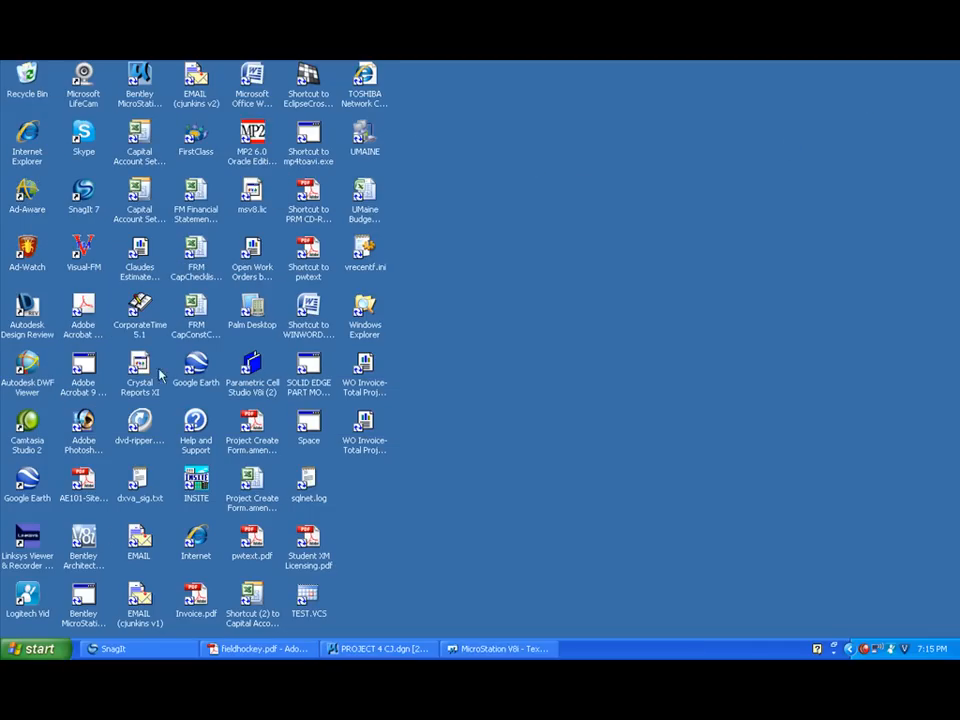
{"action": "left_click", "coordinate": [35, 649]}
{"action": "left_click", "coordinate": [120, 411]}
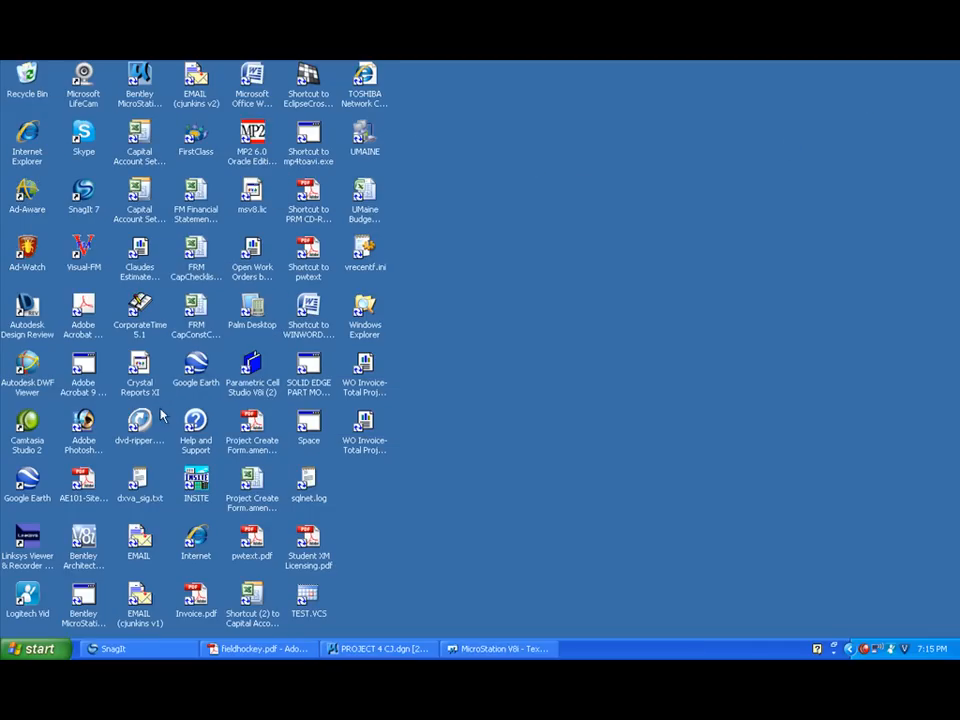
{"action": "left_click", "coordinate": [274, 650]}
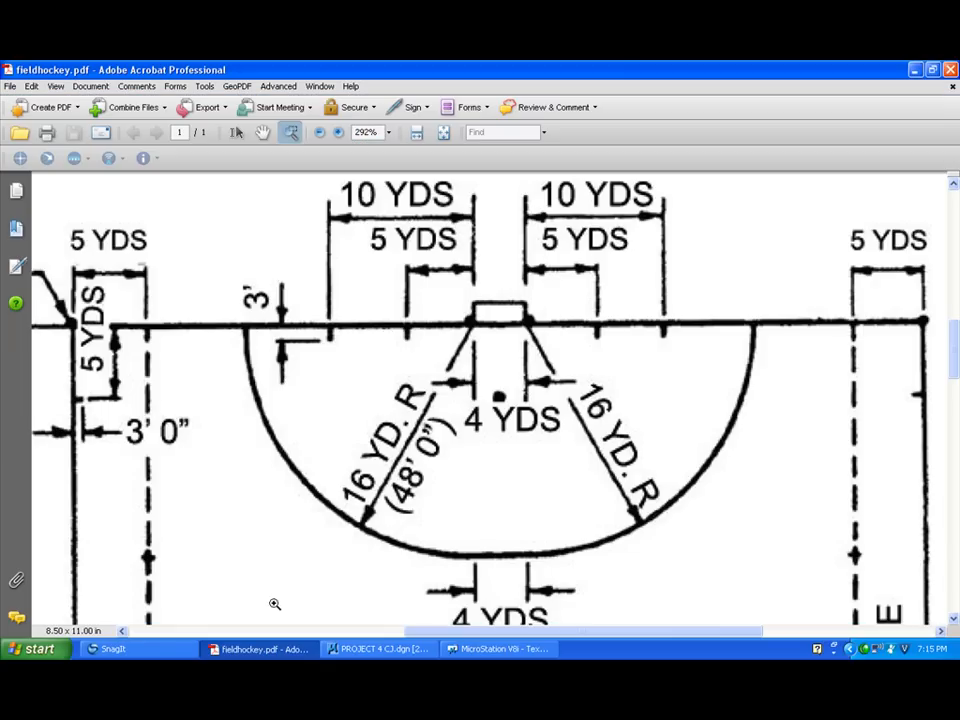
{"action": "left_click", "coordinate": [443, 132]}
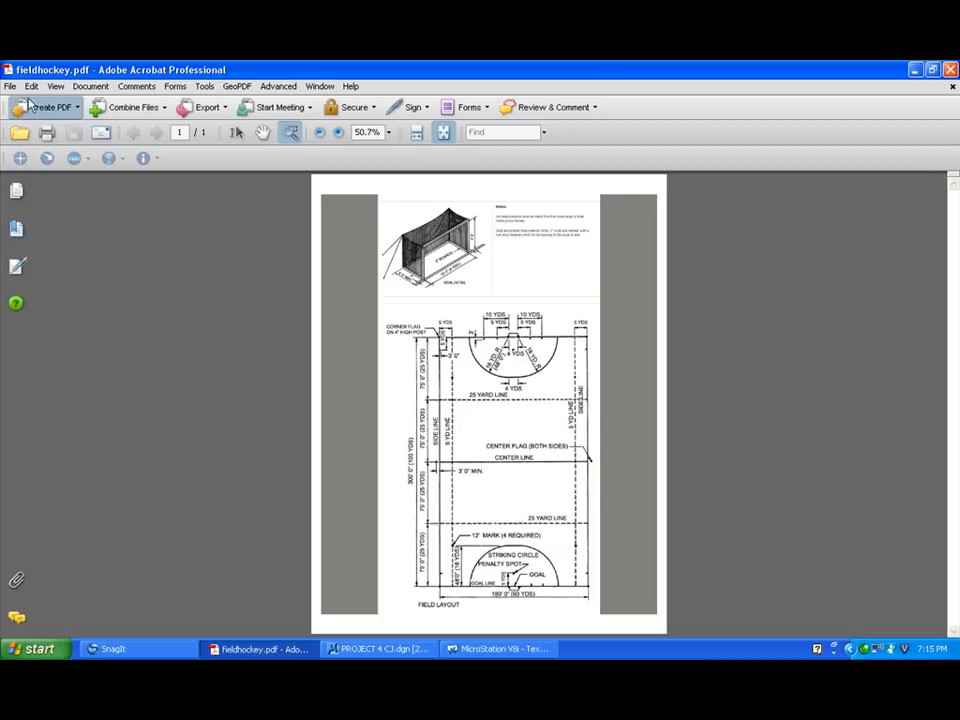
Open the ASSIGN4 PDF from the HOMEWORK folder of CET120CJ.
{"action": "left_click", "coordinate": [9, 88]}
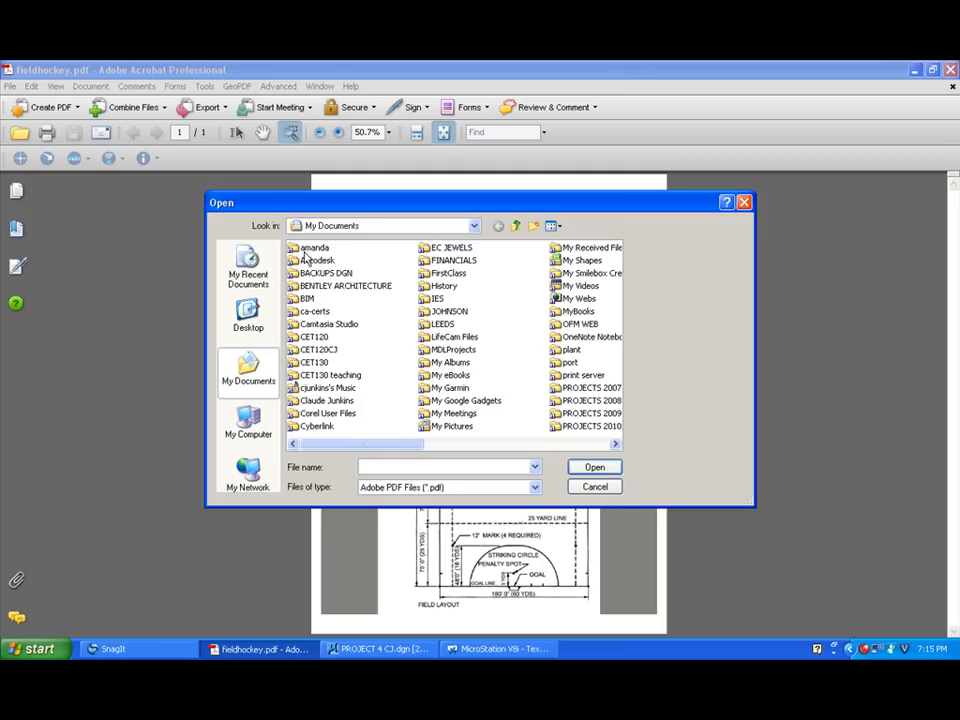
{"action": "double_click", "coordinate": [320, 352]}
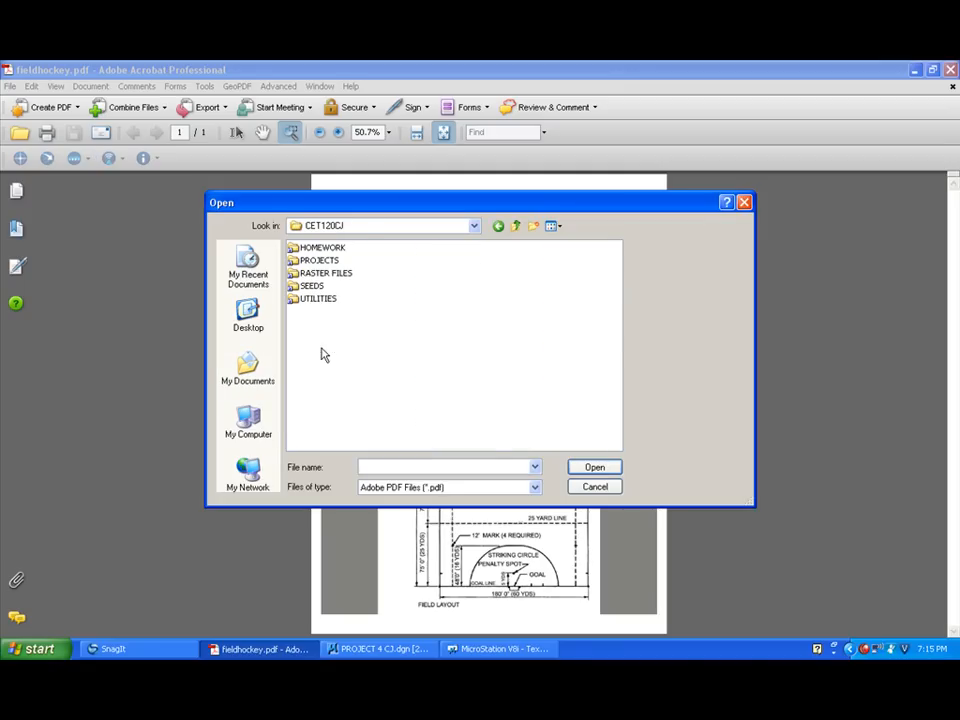
{"action": "double_click", "coordinate": [308, 247]}
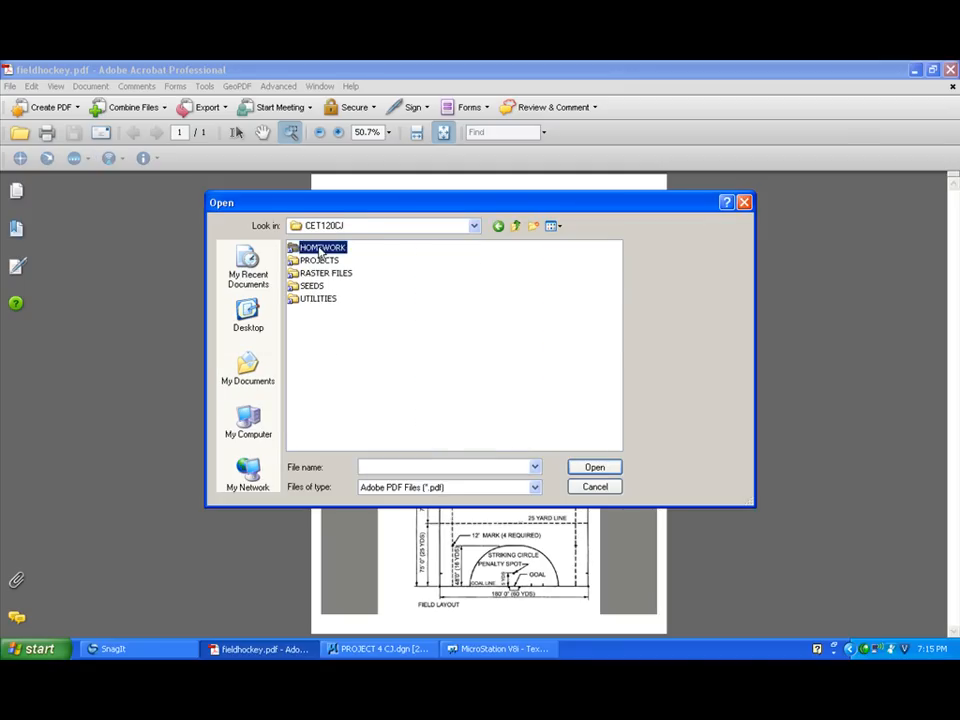
{"action": "left_click", "coordinate": [322, 287]}
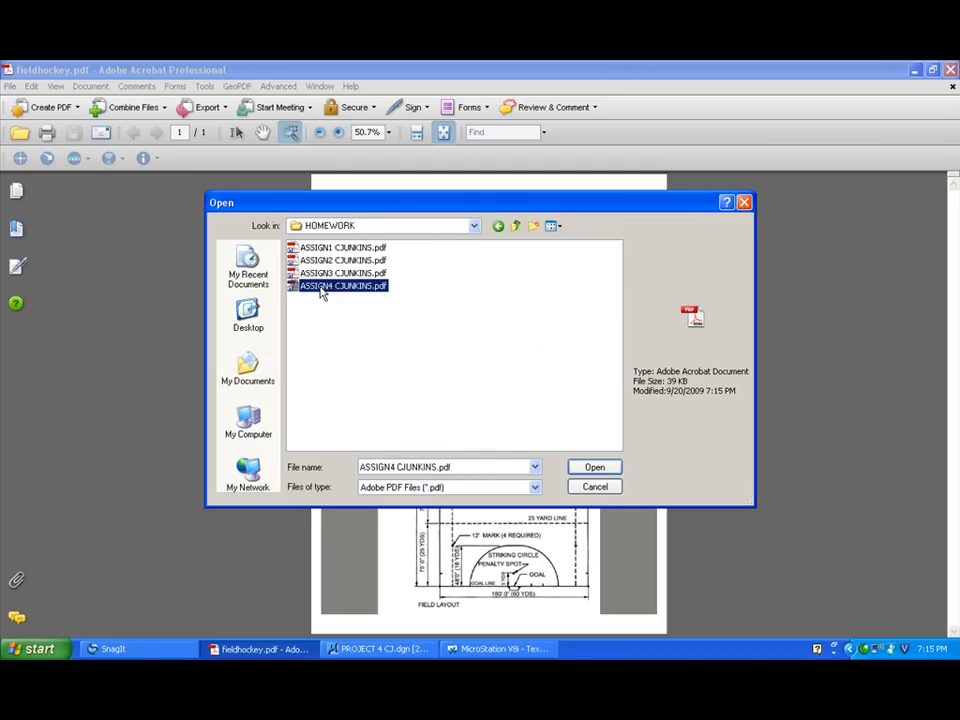
{"action": "left_click", "coordinate": [592, 471]}
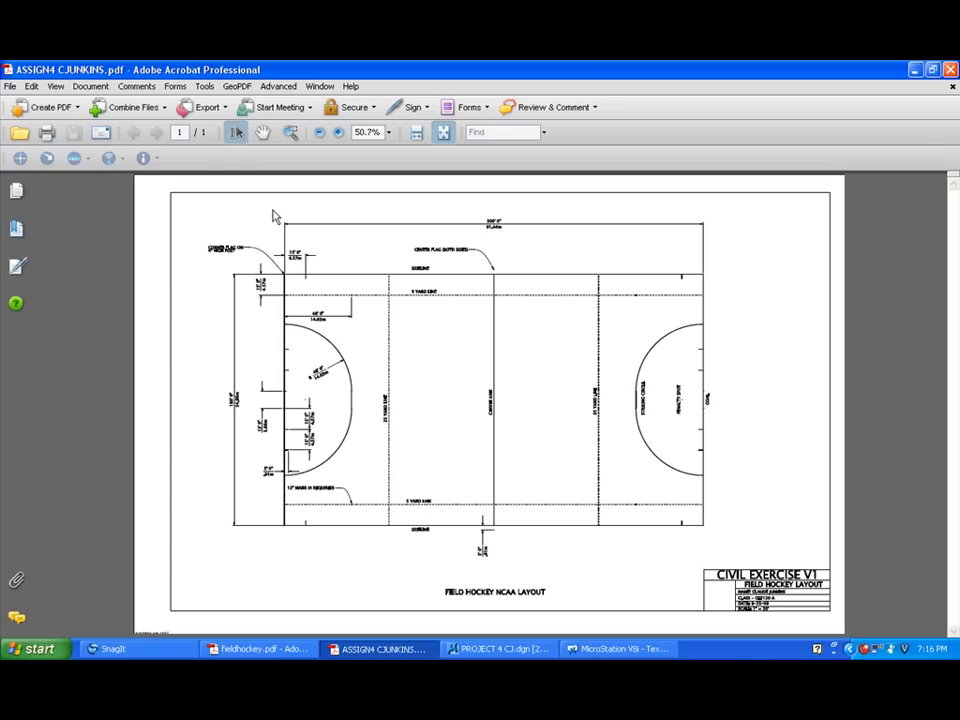
Examine the printed line weights of the field outline, leader and extension lines close up at the corner flag.
{"action": "left_click", "coordinate": [290, 132]}
{"action": "left_click_drag", "start_coordinate": [184, 360], "coordinate": [414, 218]}
{"action": "mouse_move", "coordinate": [390, 549]}
{"action": "left_mouse_down"}
{"action": "mouse_move", "coordinate": [619, 328]}
{"action": "mouse_move", "coordinate": [677, 249]}
{"action": "left_mouse_up"}
{"action": "left_click_drag", "start_coordinate": [268, 485], "coordinate": [492, 292]}
{"action": "left_click_drag", "start_coordinate": [339, 347], "coordinate": [570, 229]}
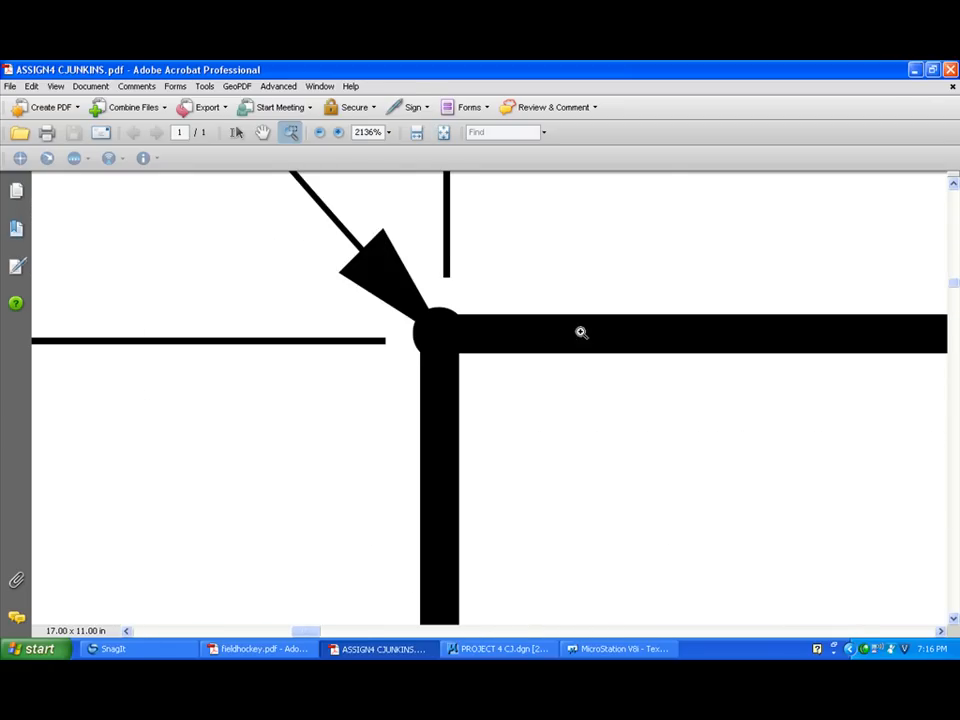
{"action": "scroll", "coordinate": [571, 331], "scroll_direction": "down", "scroll_amount": 1}
{"action": "scroll", "coordinate": [570, 330], "scroll_direction": "down", "scroll_amount": 1}
{"action": "scroll", "coordinate": [441, 328], "scroll_direction": "up", "scroll_amount": 2}
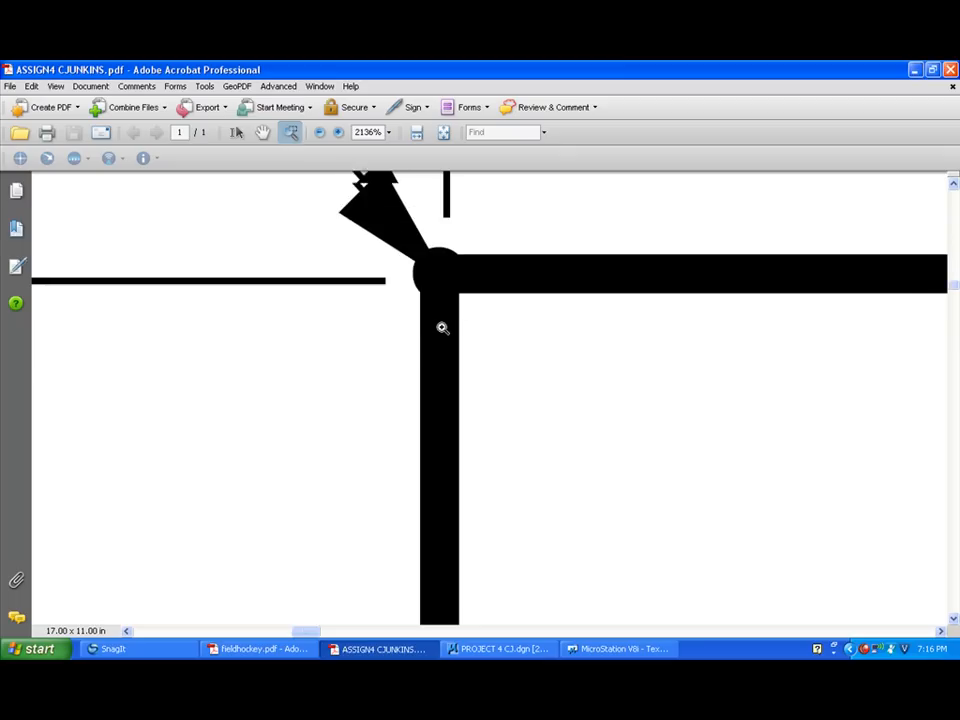
{"action": "scroll", "coordinate": [424, 351], "scroll_direction": "up", "scroll_amount": 1}
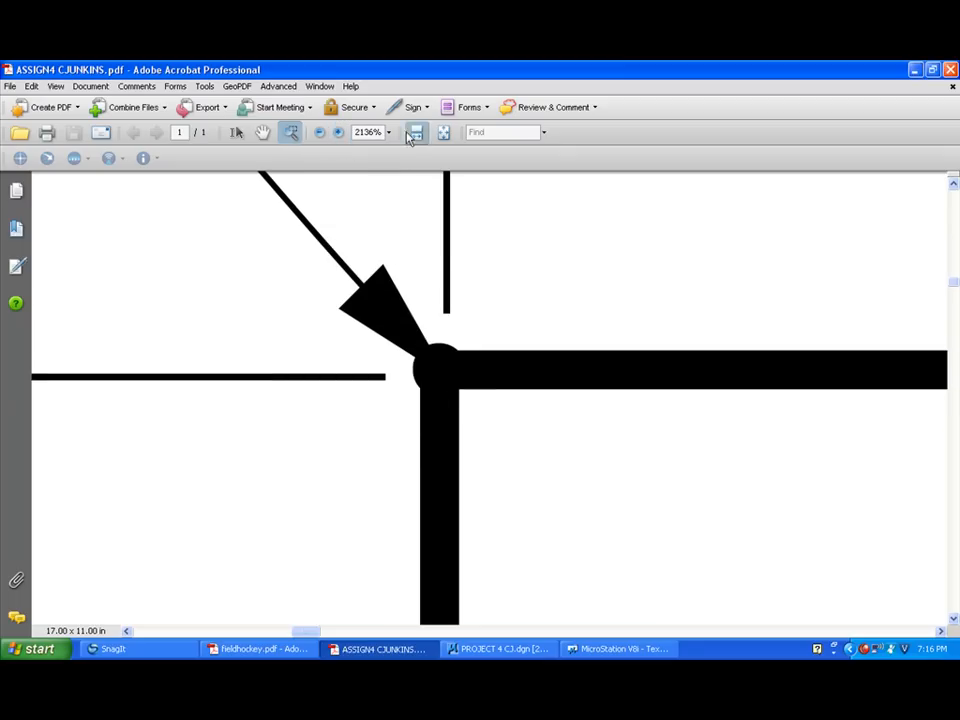
{"action": "left_click", "coordinate": [319, 134]}
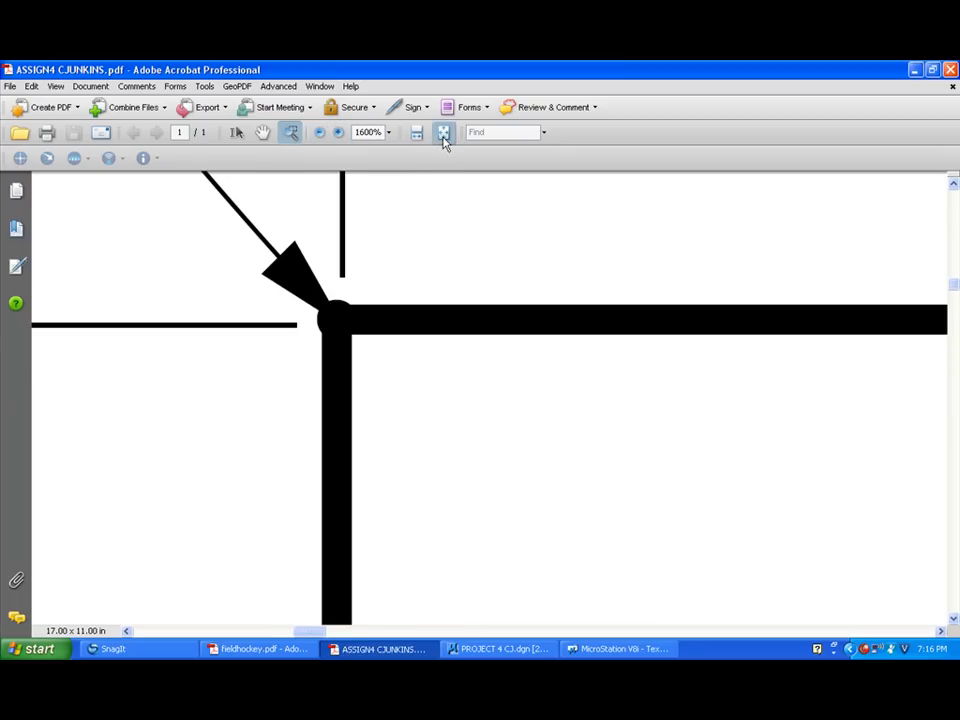
Examine the striking circle, penalty spot and goal in the printed PDF and close the PDF.
{"action": "left_click", "coordinate": [443, 133]}
{"action": "left_click_drag", "start_coordinate": [548, 454], "coordinate": [763, 327]}
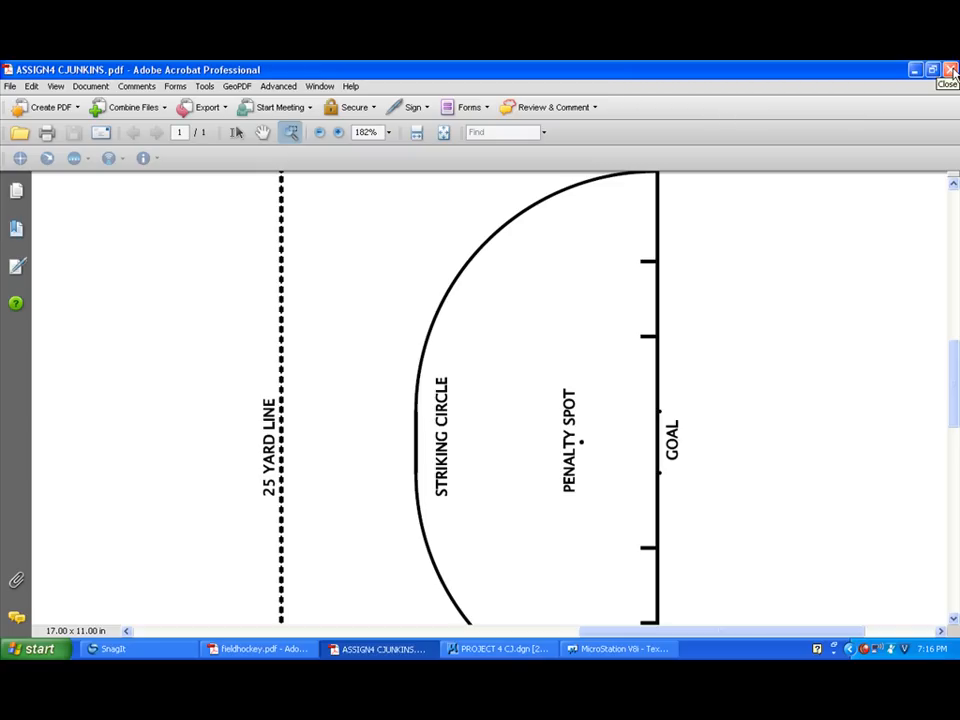
{"action": "left_click", "coordinate": [951, 70]}
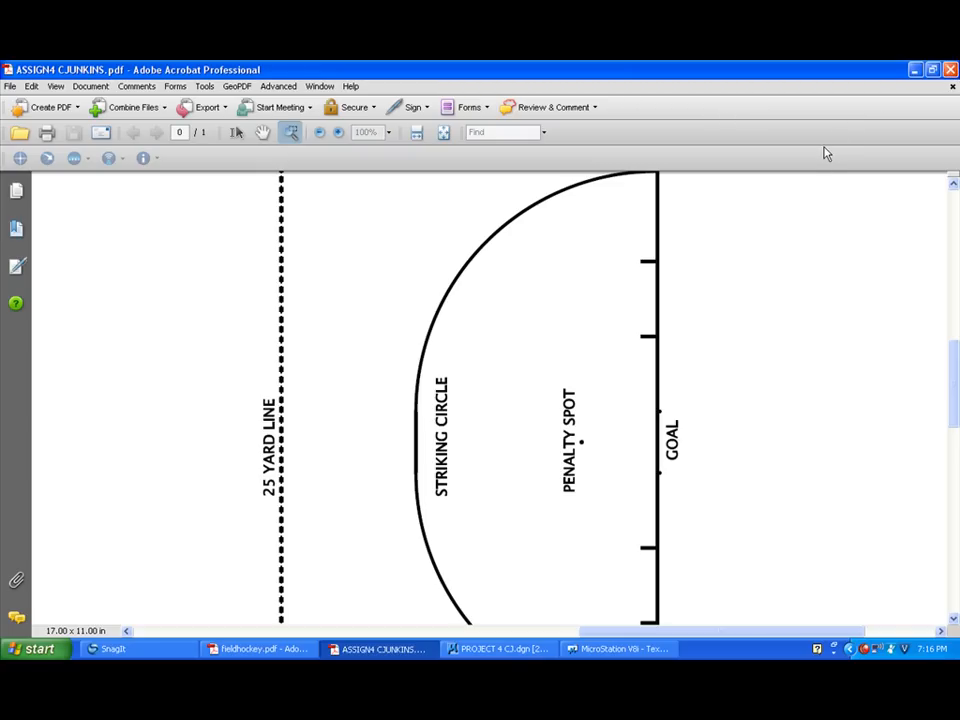